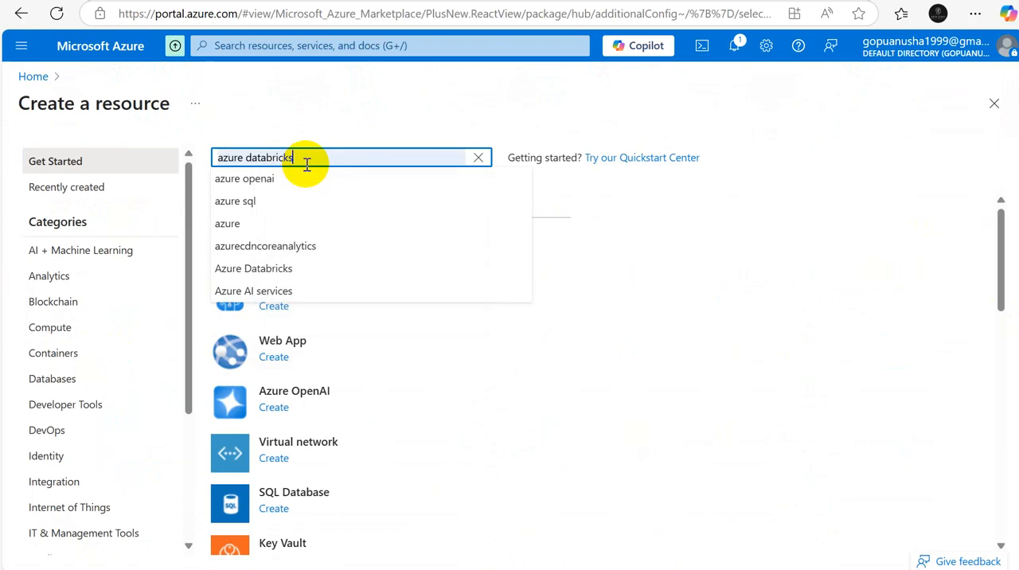
# Step: Search the Marketplace for azure databricks and start creating the Microsoft Azure Databricks service
pyautogui.click(274, 176)
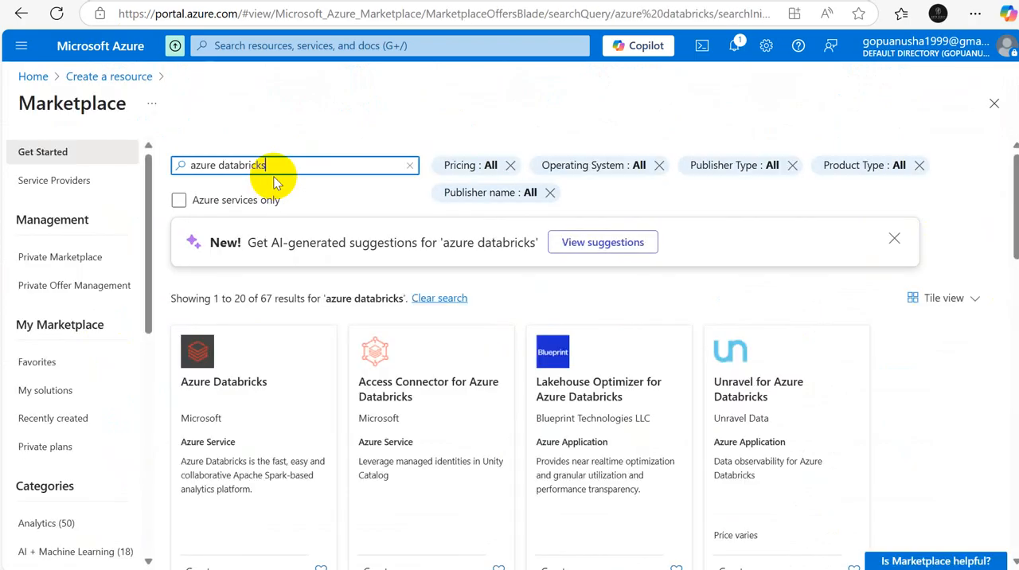
pyautogui.click(279, 402)
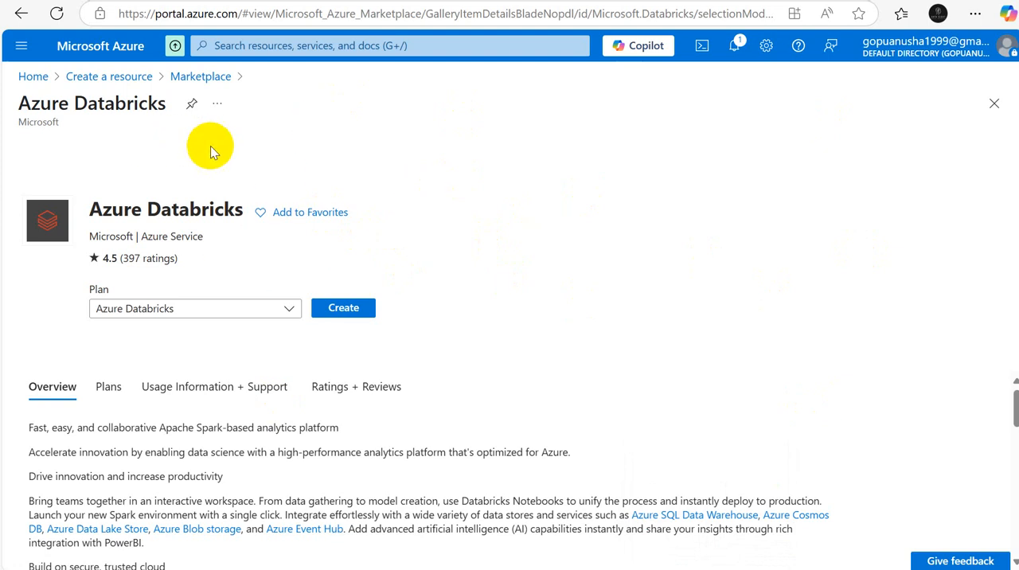
pyautogui.click(374, 309)
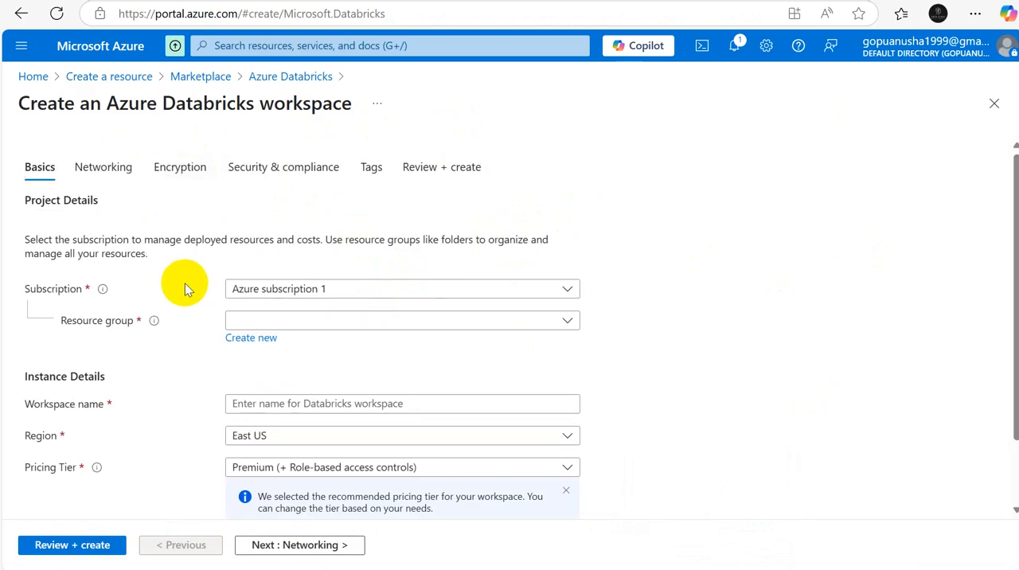
# Step: Assign the workspace to Azure subscription 1 and the existing resource group res-grp-anu
pyautogui.click(566, 291)
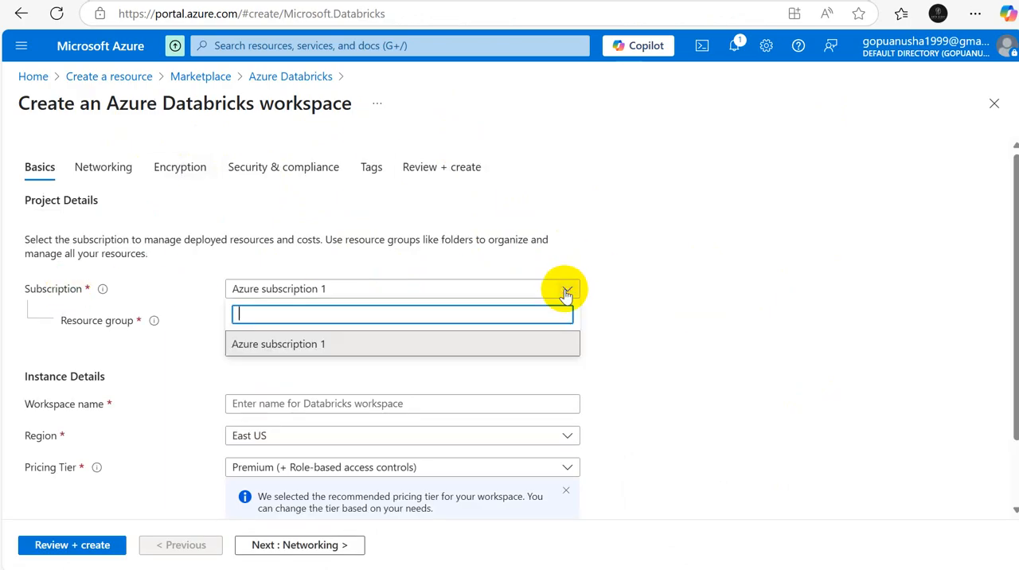
pyautogui.click(255, 348)
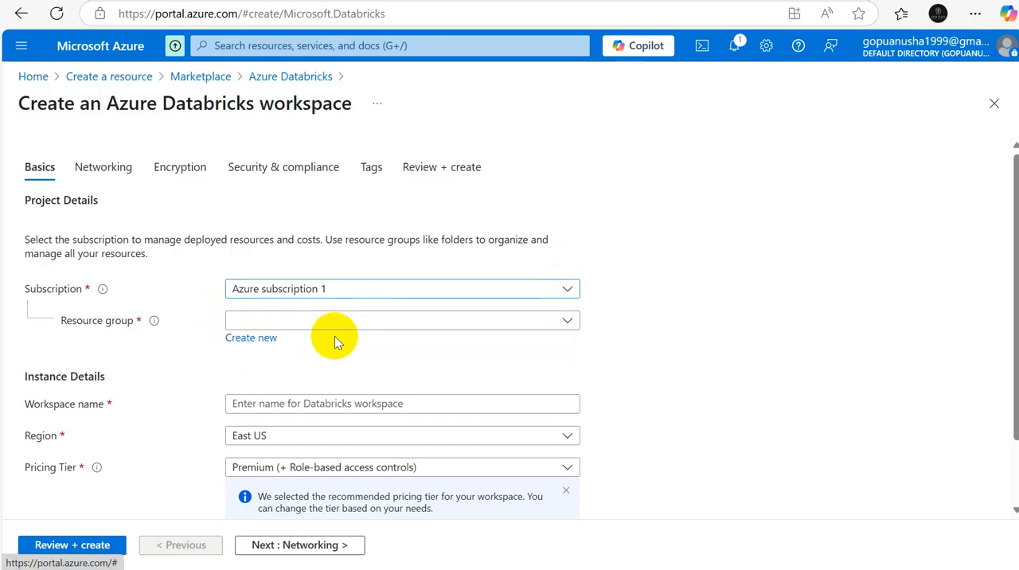
pyautogui.click(572, 322)
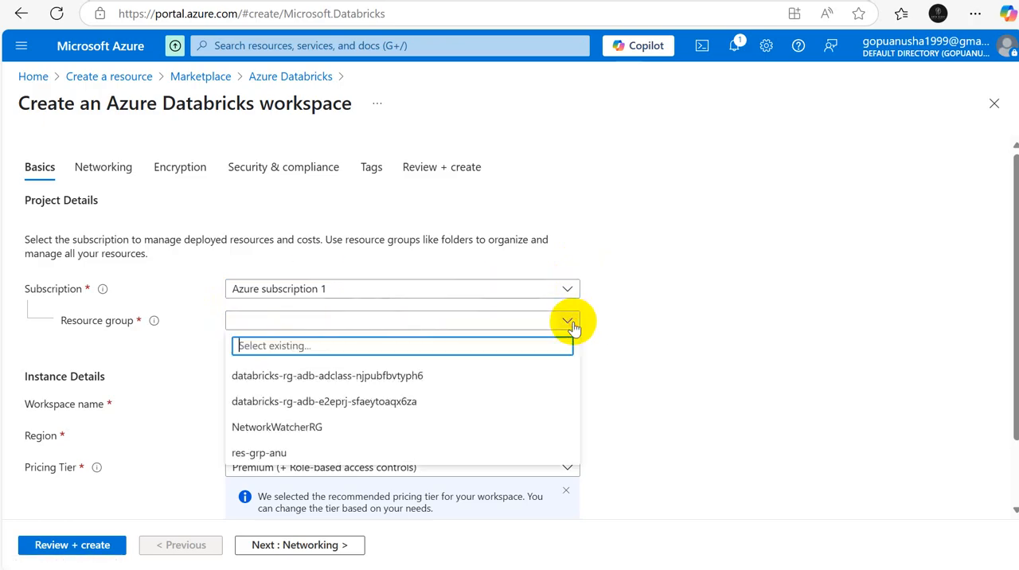
pyautogui.click(255, 455)
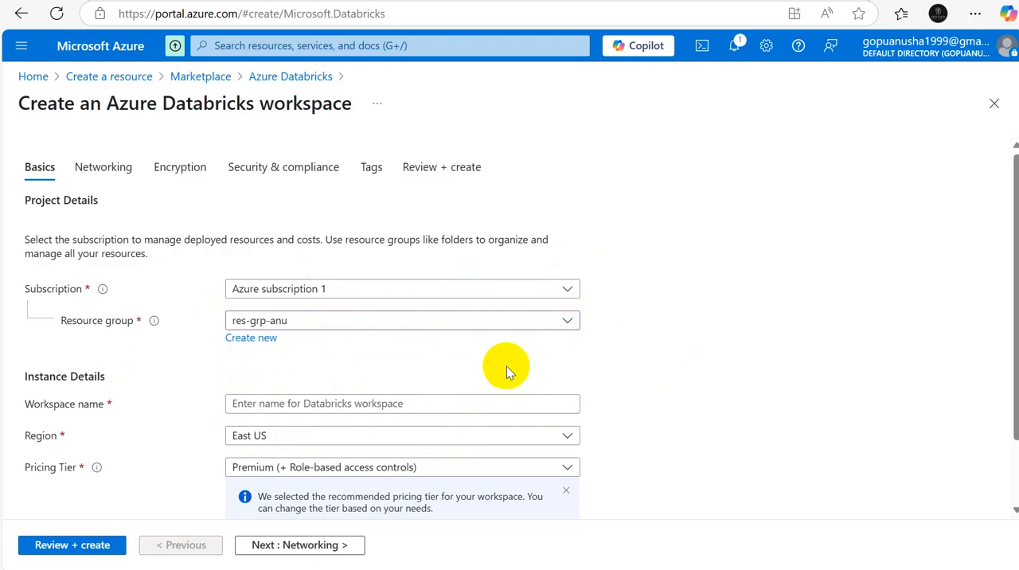
# Step: Name the Databricks workspace adb-prj and set its region to East US 2
pyautogui.click(555, 404)
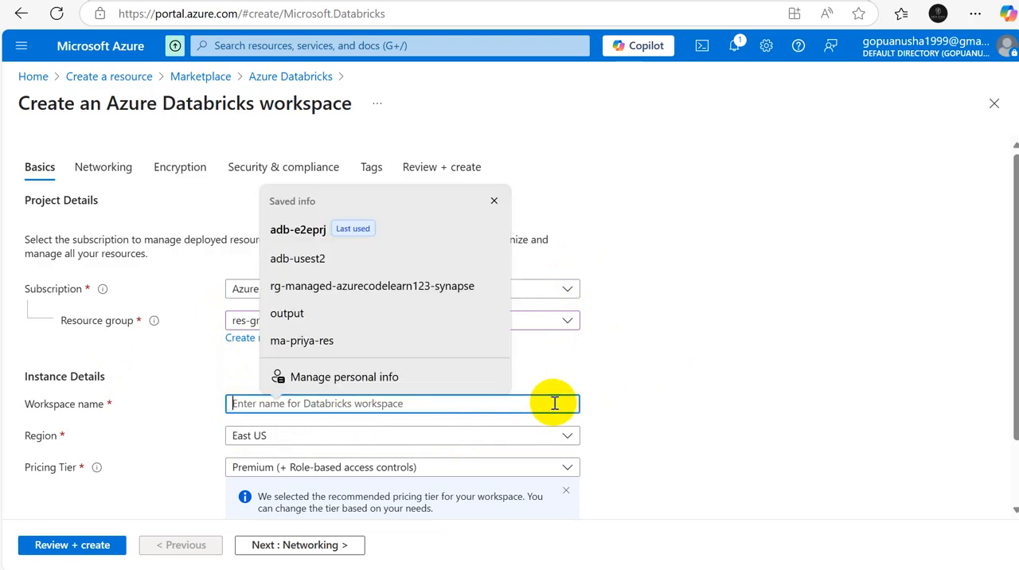
pyautogui.write('adb')
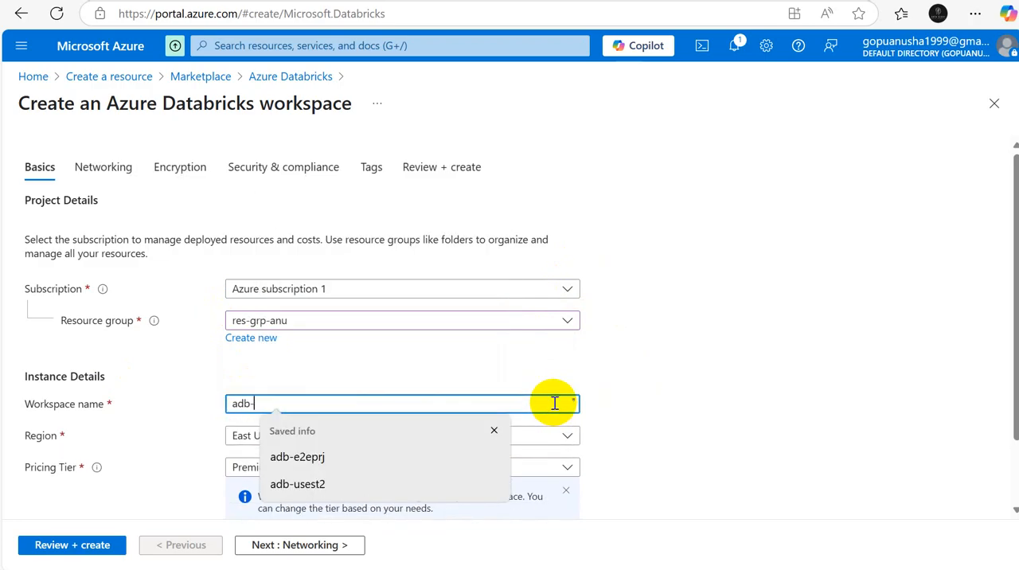
pyautogui.write('-prj')
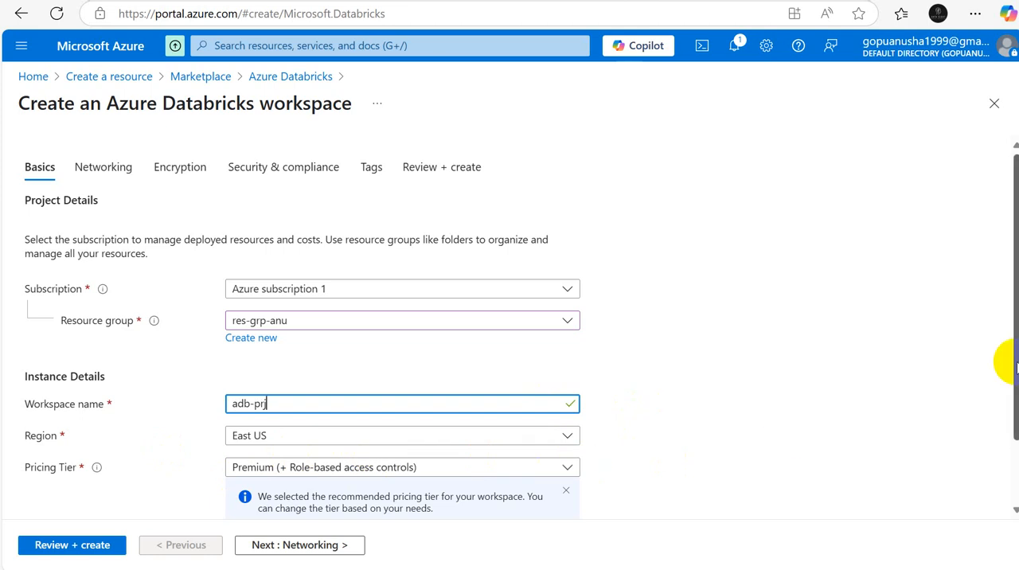
pyautogui.moveTo(1010, 363); pyautogui.dragTo(1009, 448)
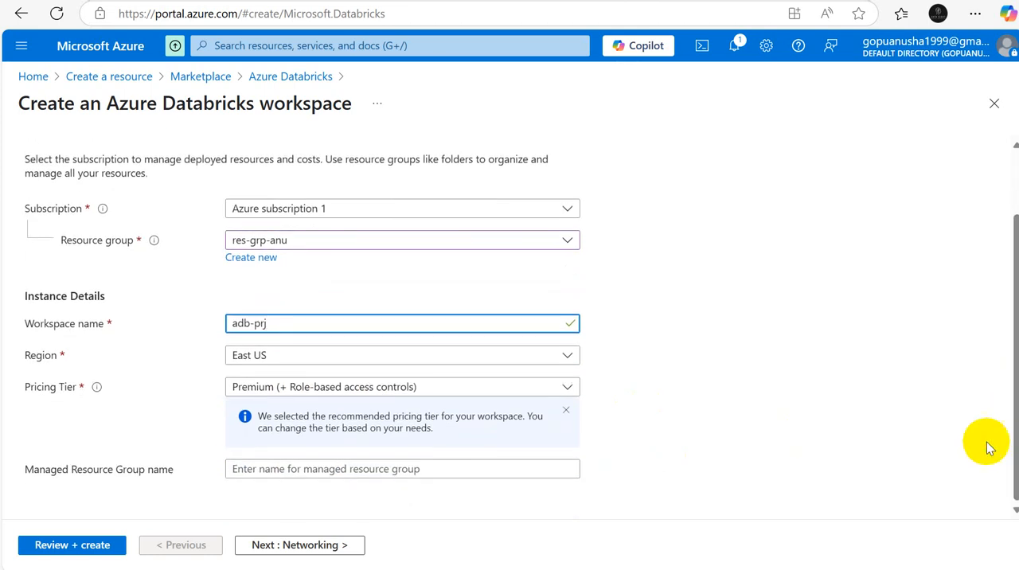
pyautogui.click(569, 356)
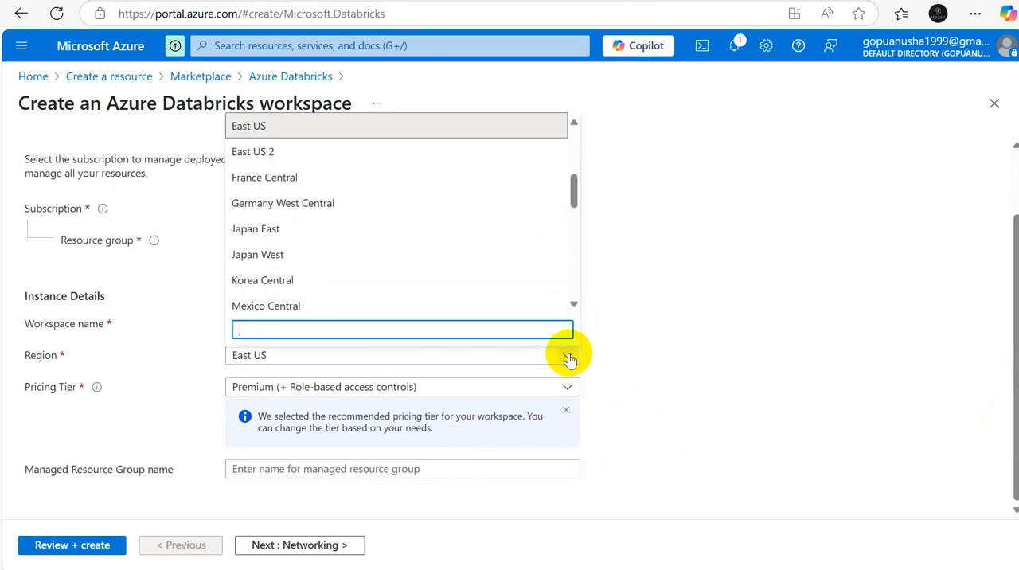
pyautogui.click(307, 151)
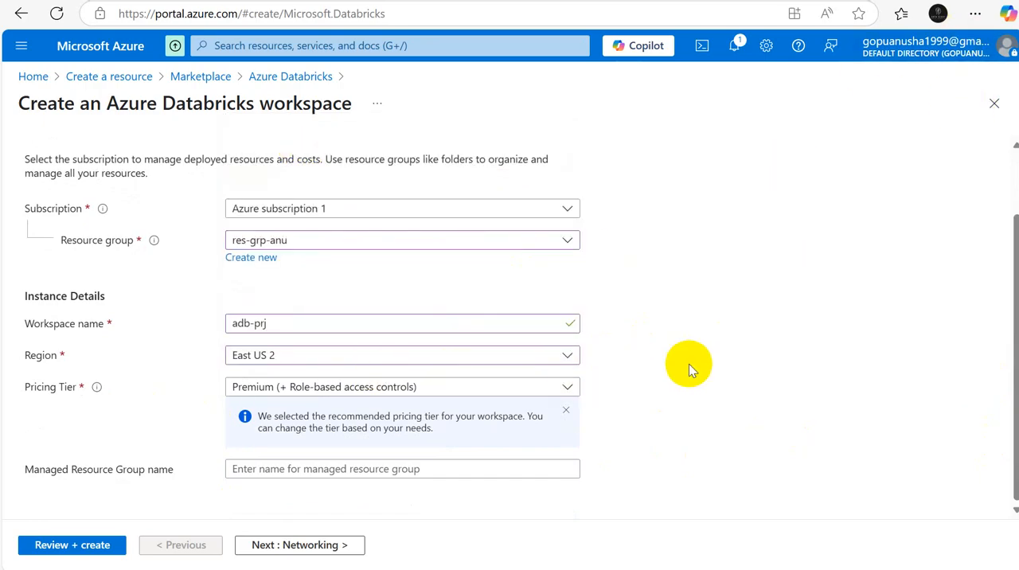
# Step: Set the workspace's pricing tier to Trial (Premium - 14-Days Free DBUs)
pyautogui.click(567, 387)
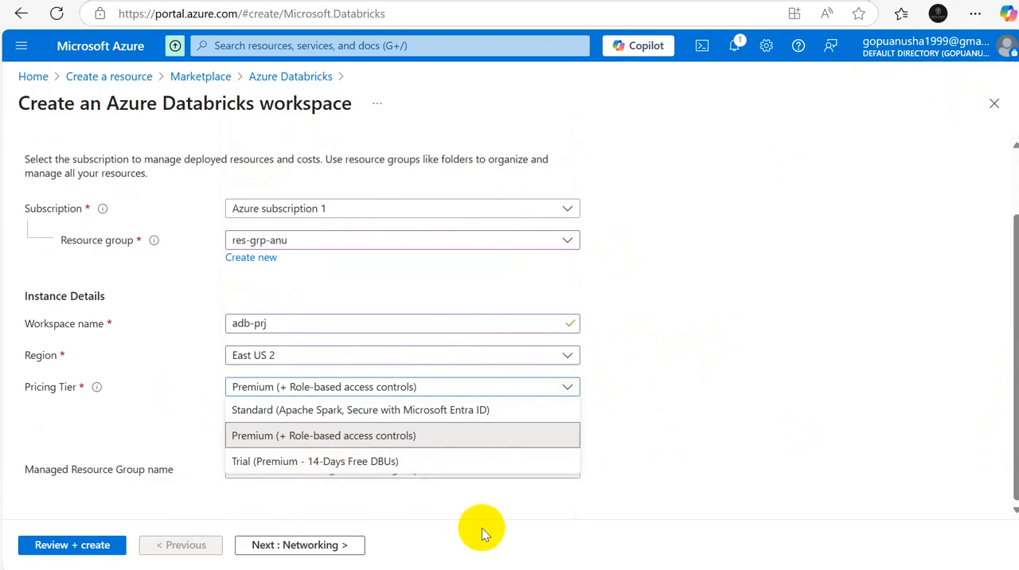
pyautogui.click(314, 461)
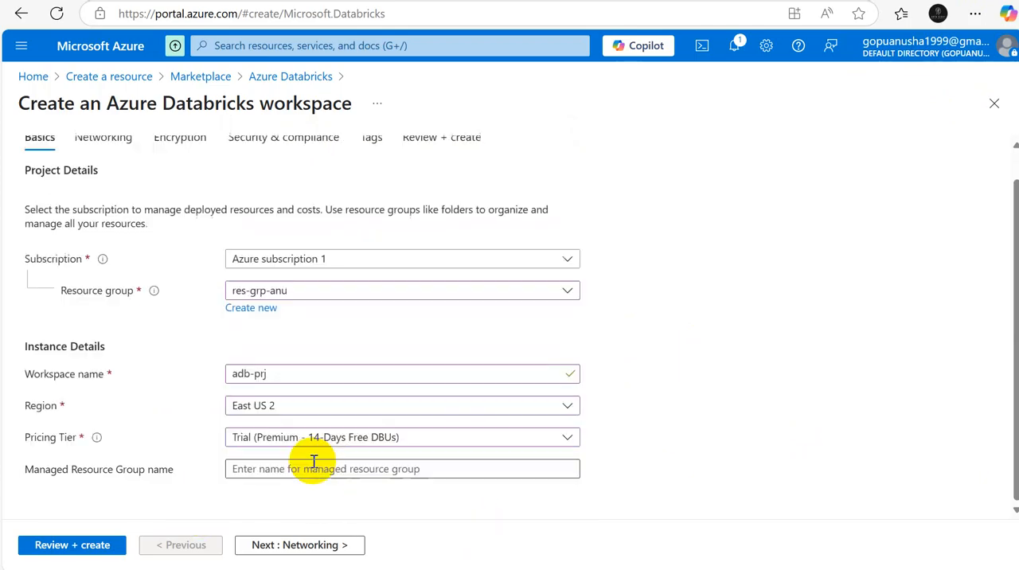
pyautogui.click(567, 438)
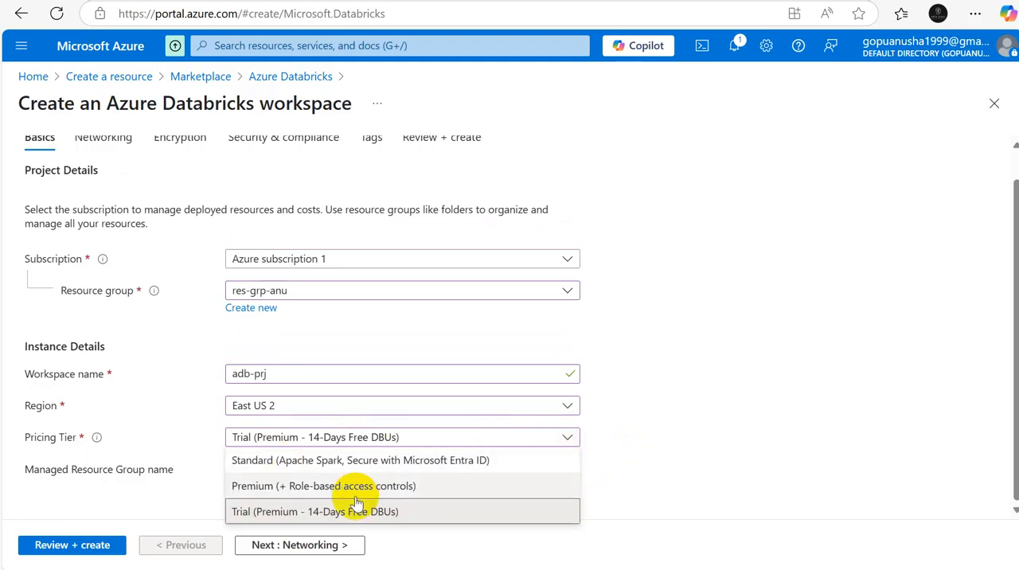
pyautogui.click(310, 512)
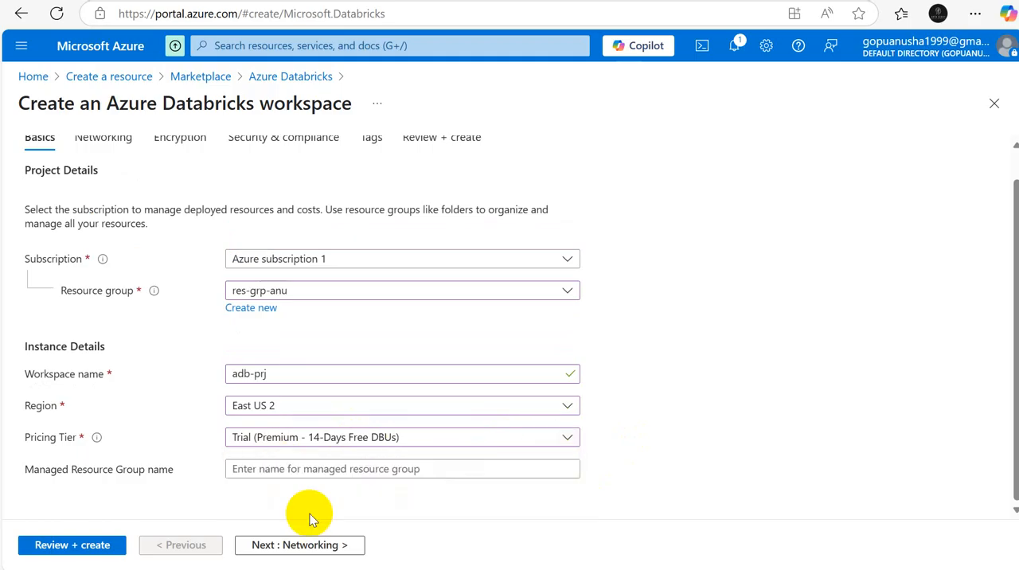
pyautogui.click(296, 469)
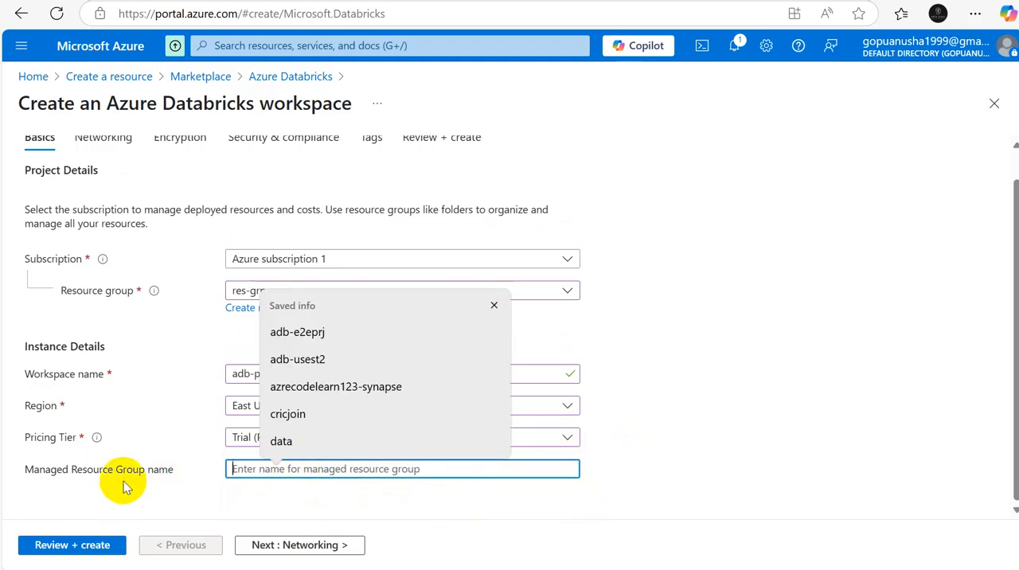
pyautogui.moveTo(173, 470); pyautogui.dragTo(26, 476)
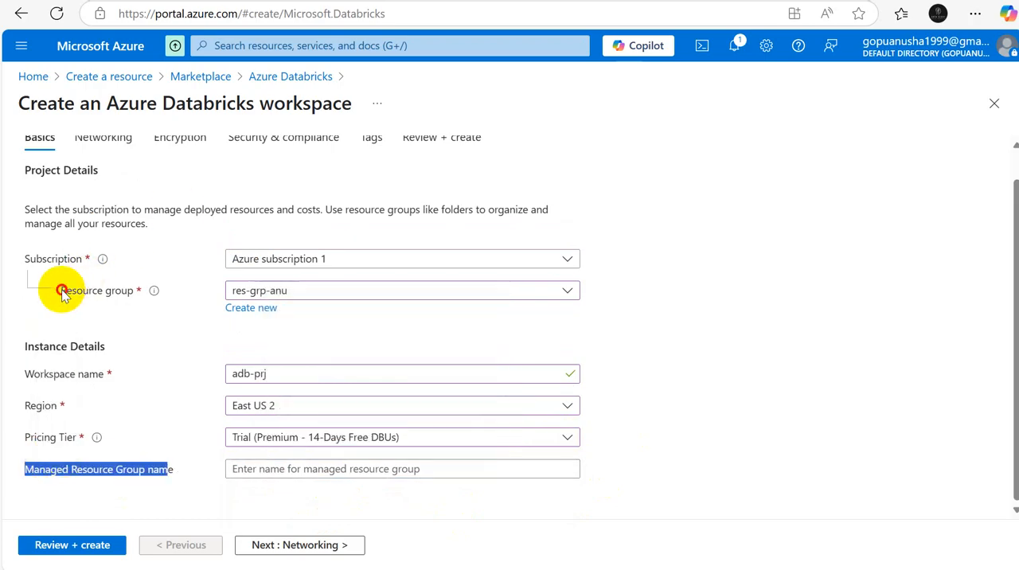
pyautogui.moveTo(62, 292); pyautogui.dragTo(134, 288)
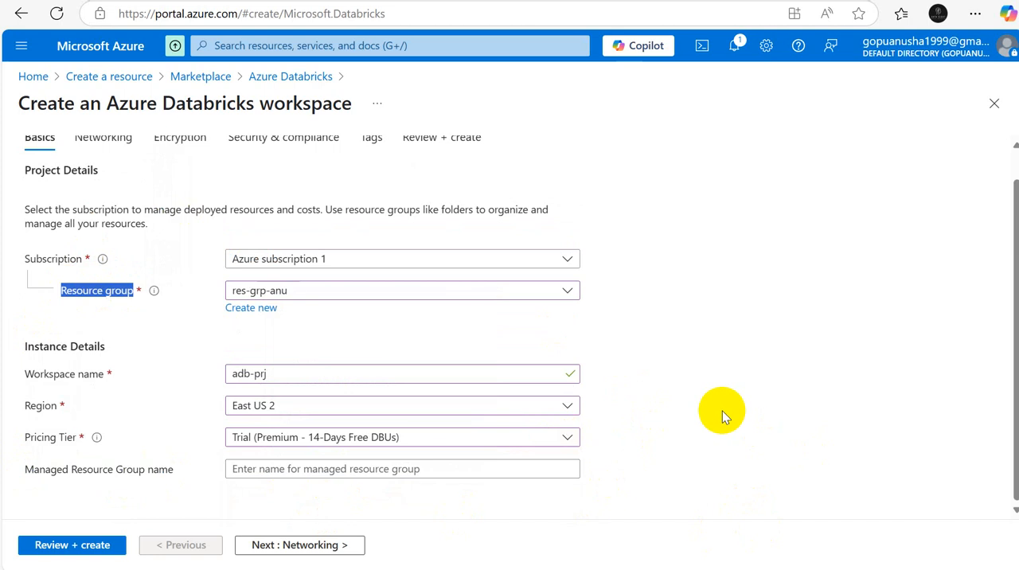
# Step: Switch to the Excel workbook and enter the text resources in cell C4 of Sheet1
pyautogui.click(709, 569)
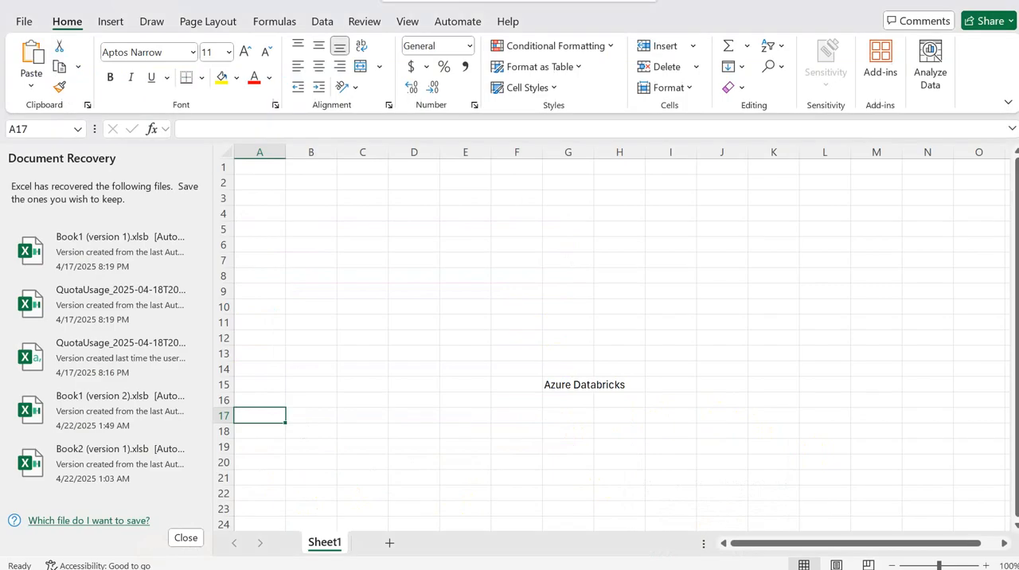
pyautogui.click(364, 211)
pyautogui.write('resour')
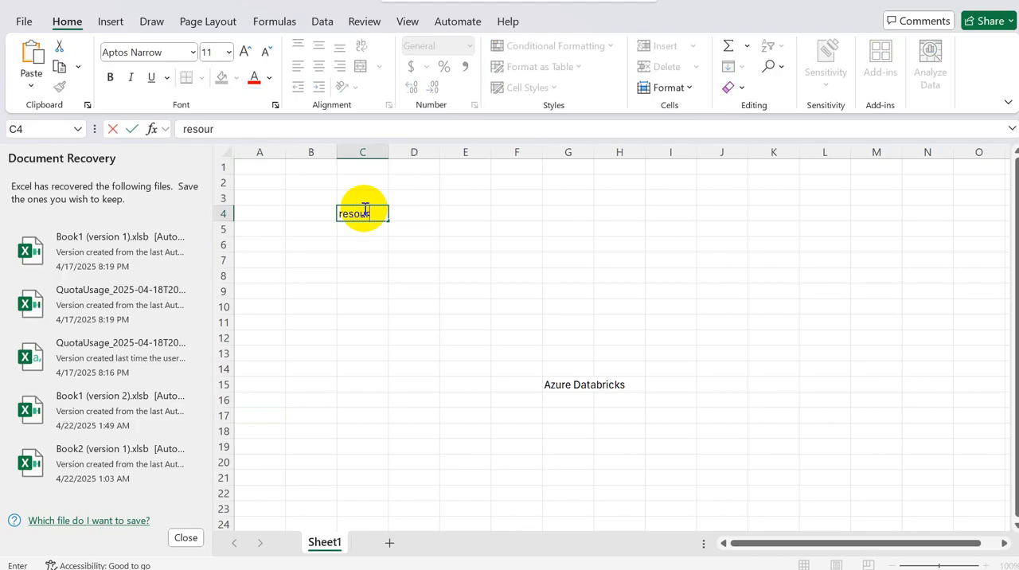
pyautogui.press('BackSpace')
pyautogui.press('BackSpace')
pyautogui.press('BackSpace')
pyautogui.press('BackSpace')
pyautogui.press('BackSpace')
pyautogui.press('BackSpace')
pyautogui.write('sources')
pyautogui.press('Return')
pyautogui.press('Return')
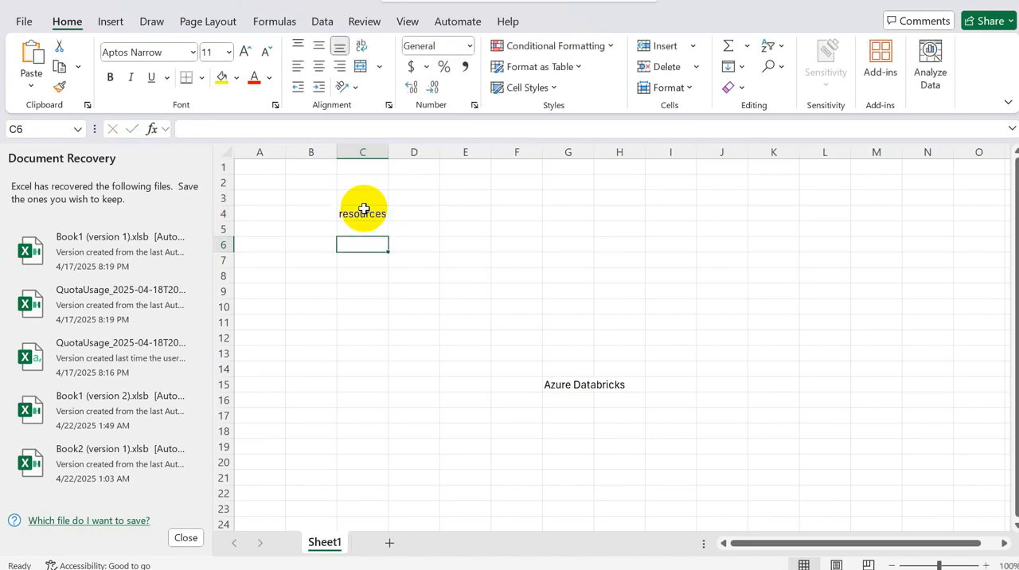
pyautogui.hotkey('alt', 'Tab')
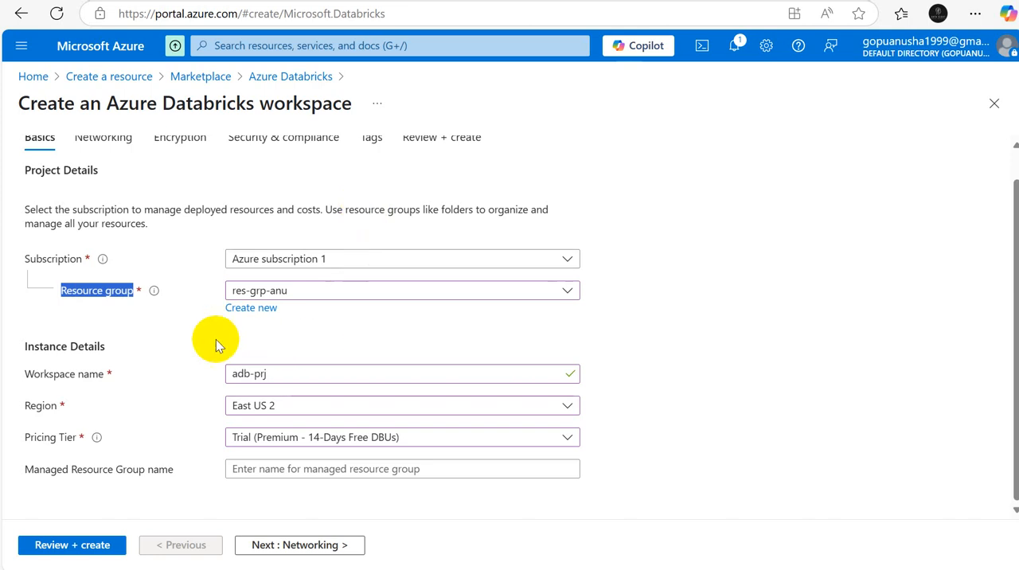
pyautogui.hotkey('alt', 'Tab')
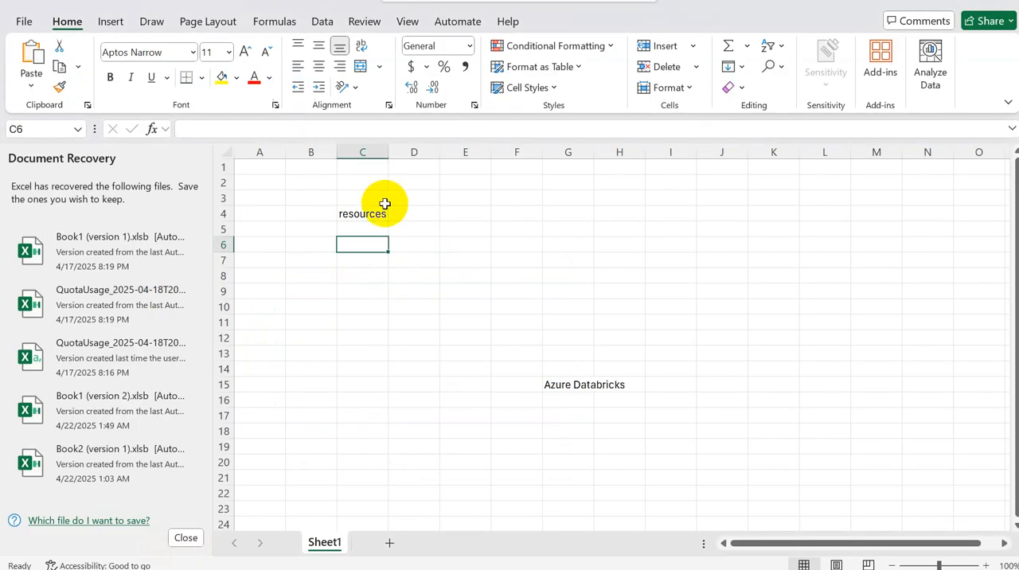
pyautogui.click(377, 212)
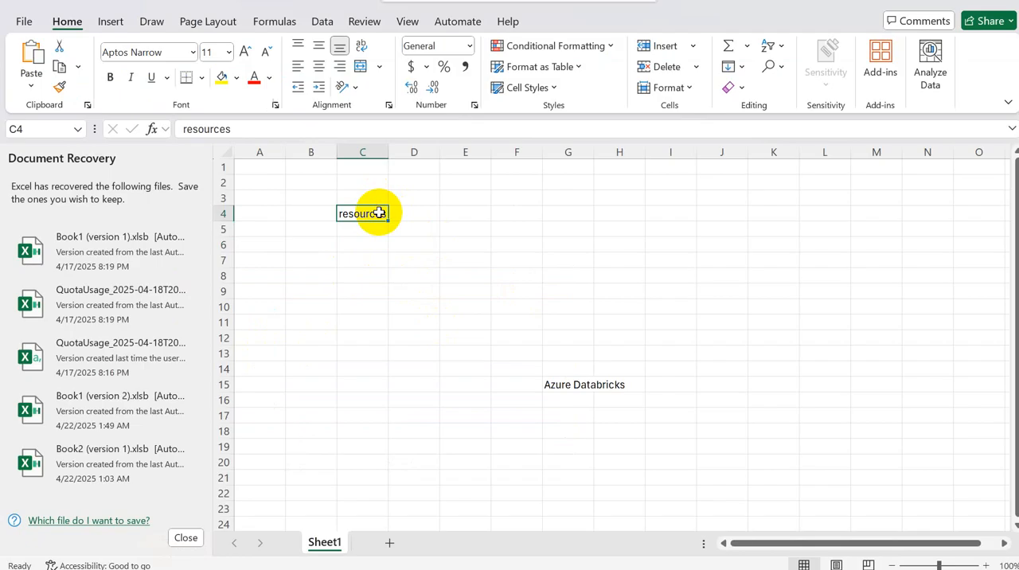
# Step: Switch back to the Azure portal and set the managed resource group name to mg-adb-res-grp
pyautogui.hotkey('alt', 'Tab')
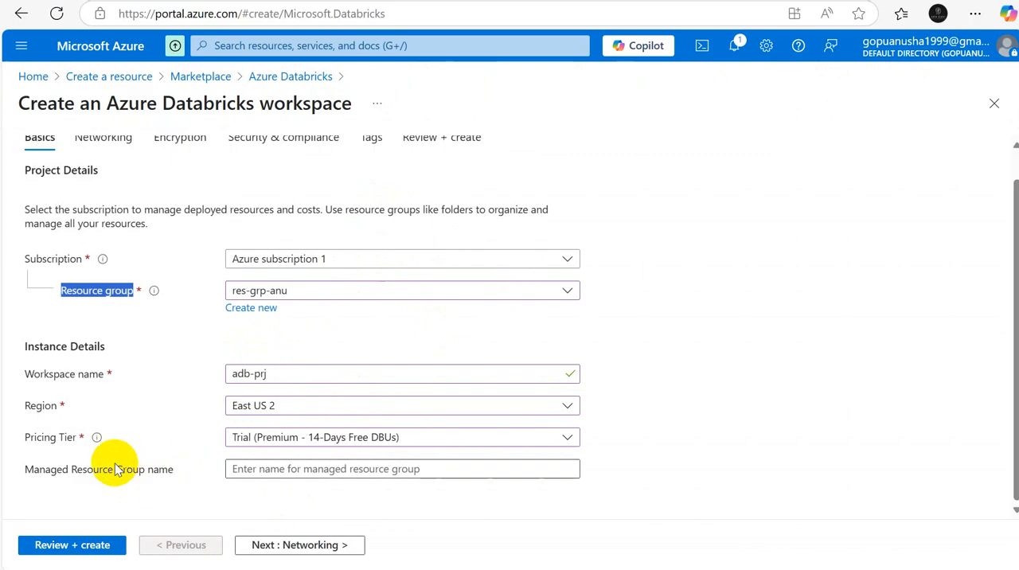
pyautogui.moveTo(26, 475); pyautogui.dragTo(176, 478)
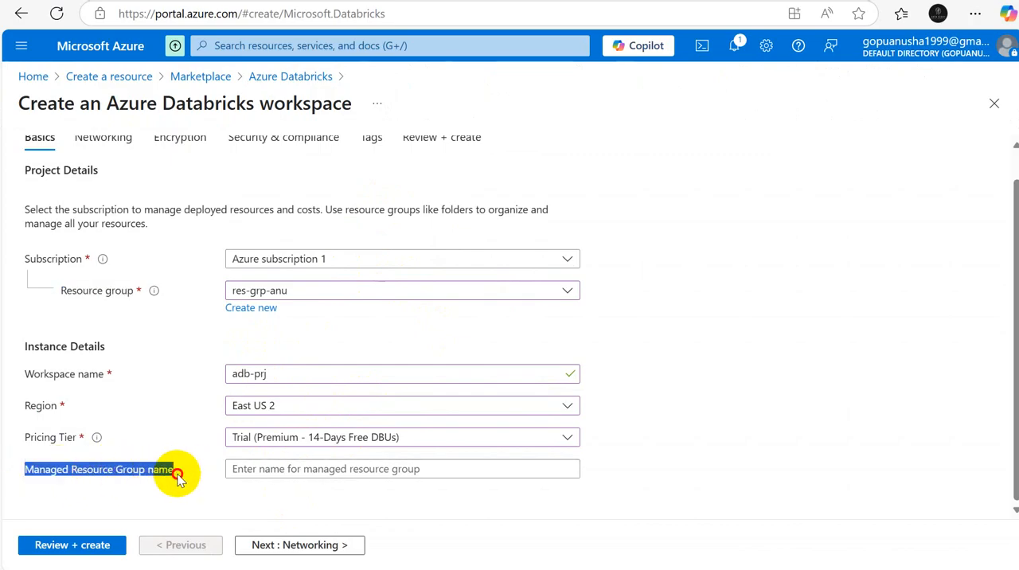
pyautogui.click(301, 472)
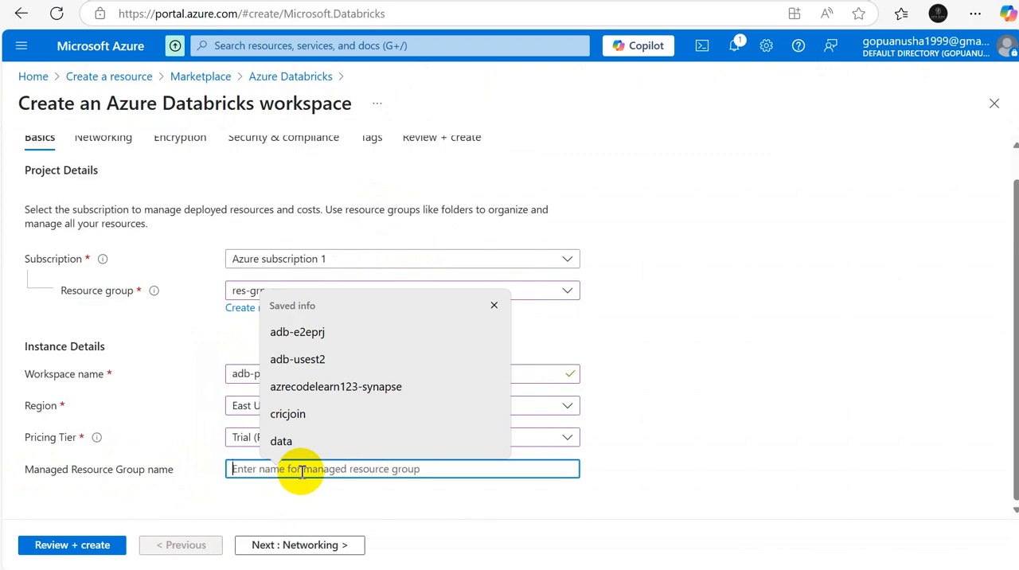
pyautogui.write('mg')
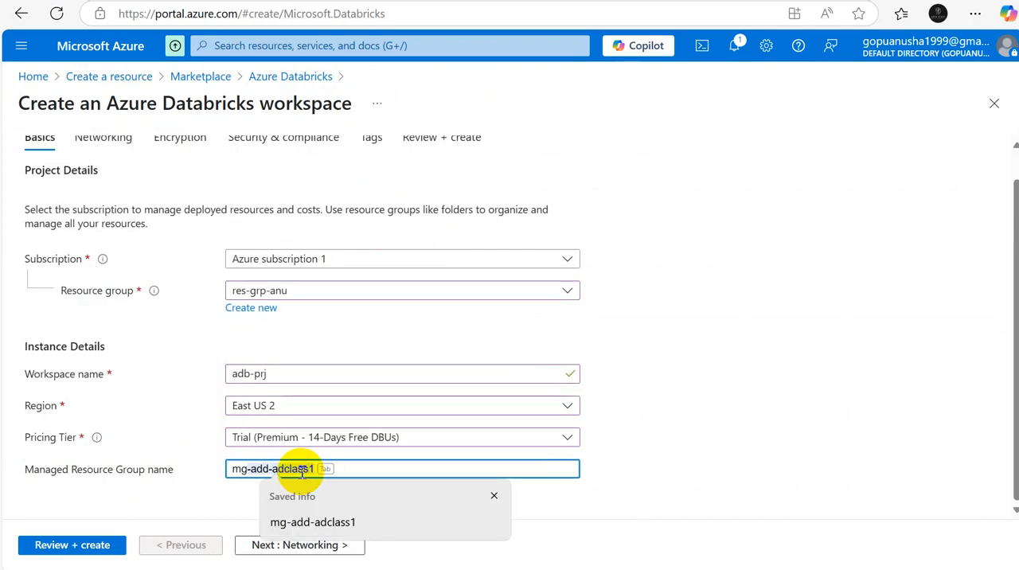
pyautogui.press('Tab')
pyautogui.click(302, 471)
pyautogui.write('-adb')
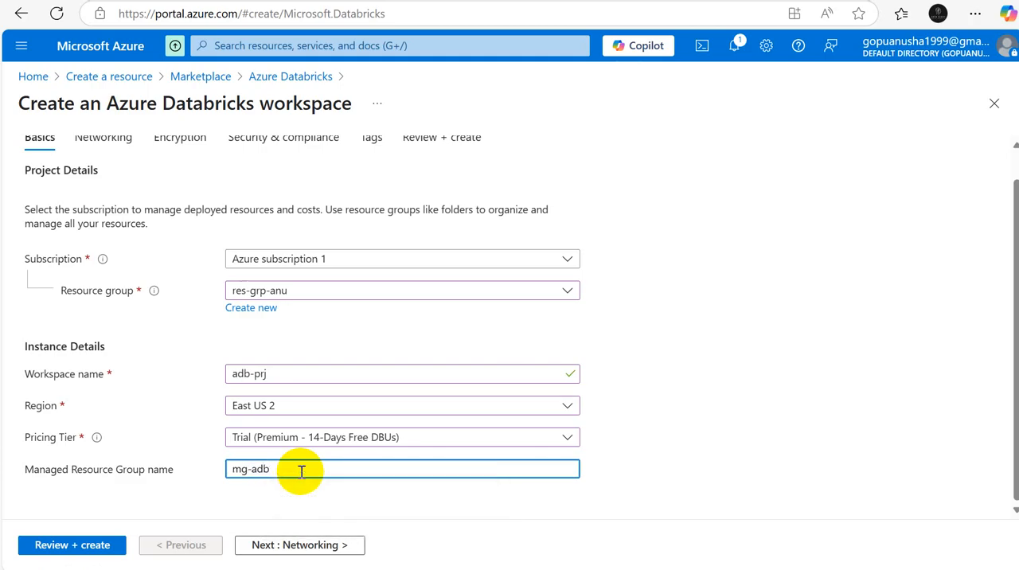
pyautogui.write('-res')
pyautogui.write('-res-')
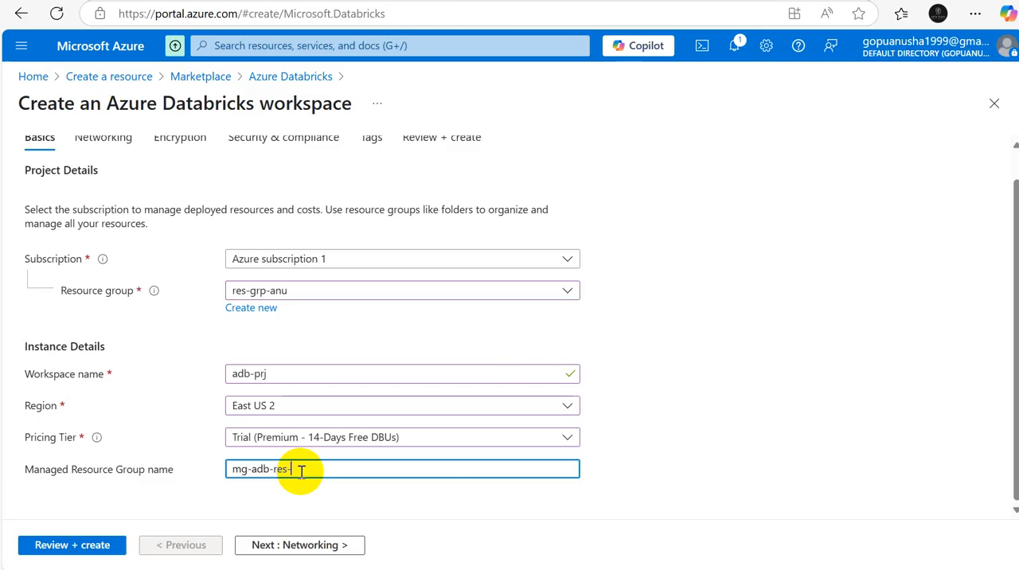
pyautogui.write('grp')
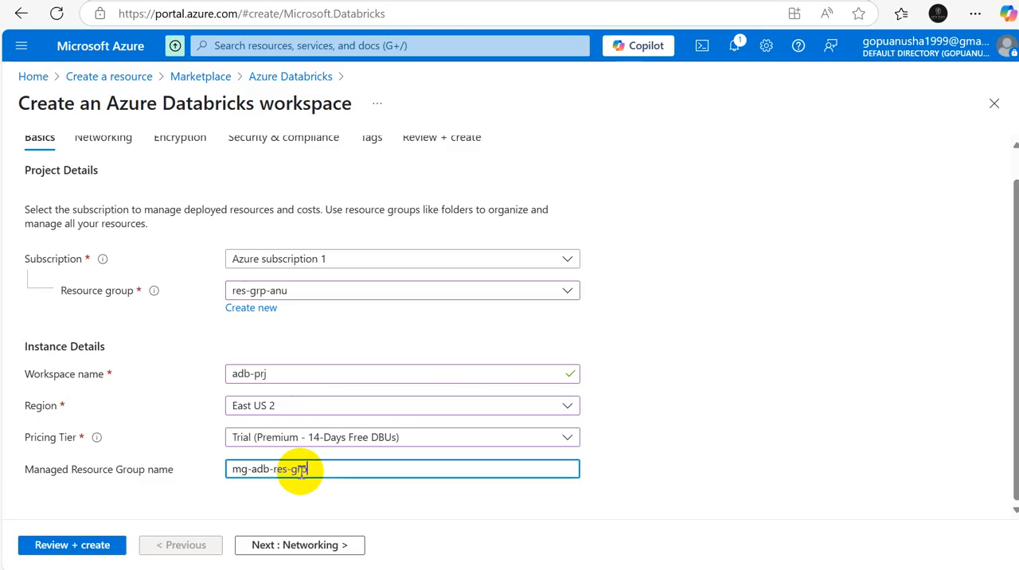
# Step: Validate the workspace configuration and submit it for deployment
pyautogui.click(80, 546)
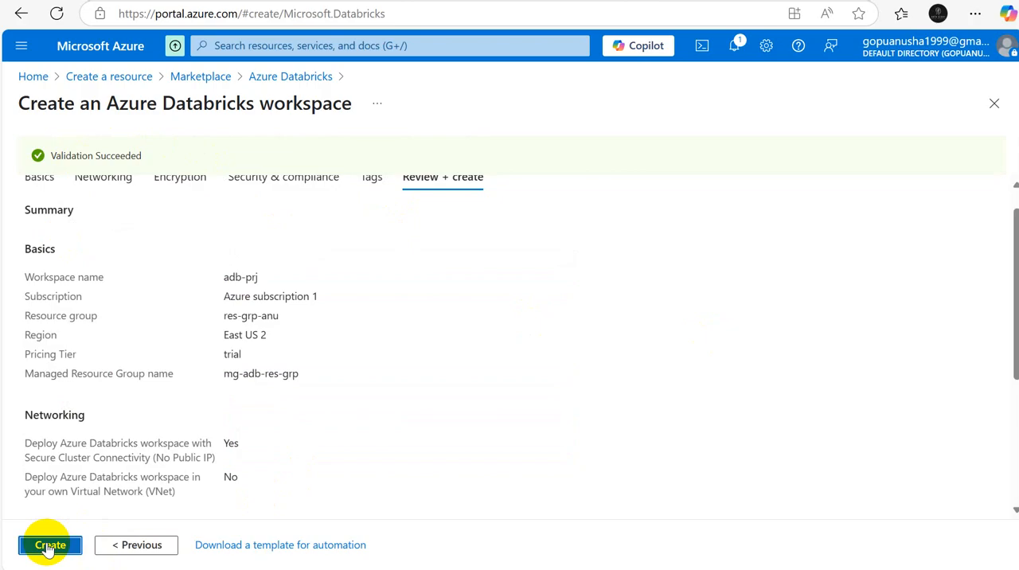
pyautogui.click(46, 546)
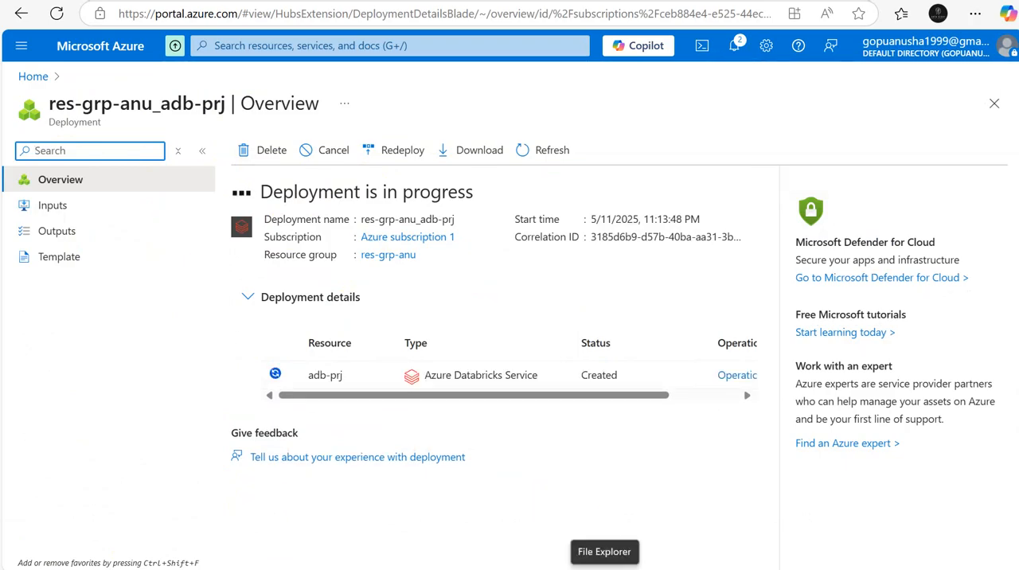
# Step: Open the saanu1 storage account from the portal home page and view its list of containers
pyautogui.click(32, 78)
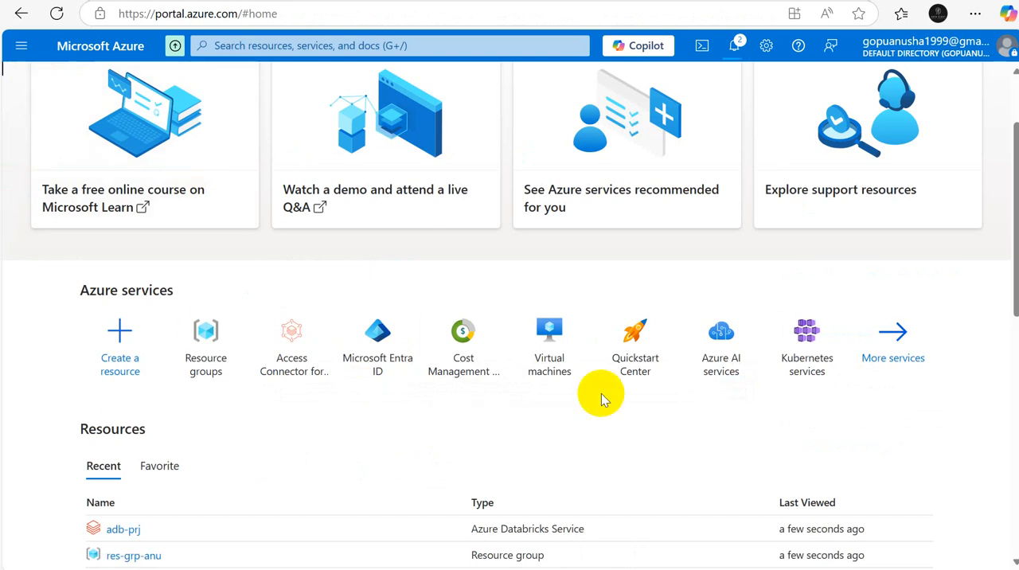
pyautogui.moveTo(1008, 298); pyautogui.dragTo(1008, 434)
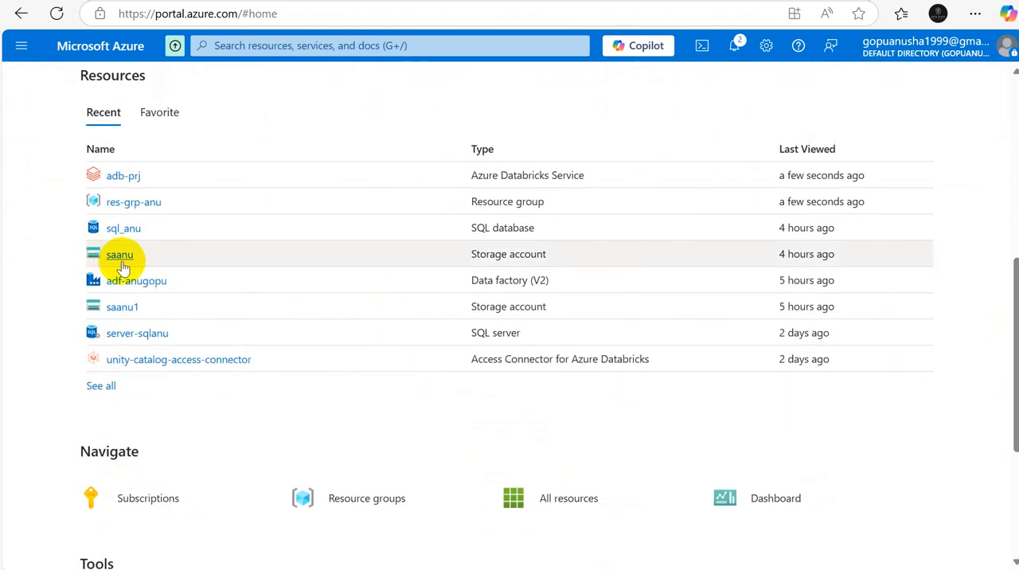
pyautogui.click(124, 307)
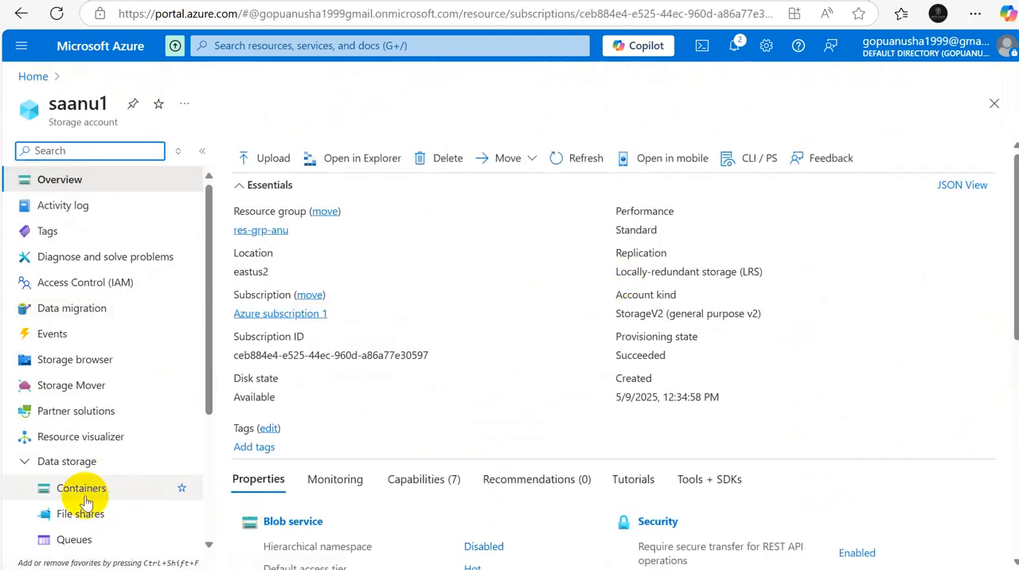
pyautogui.click(83, 495)
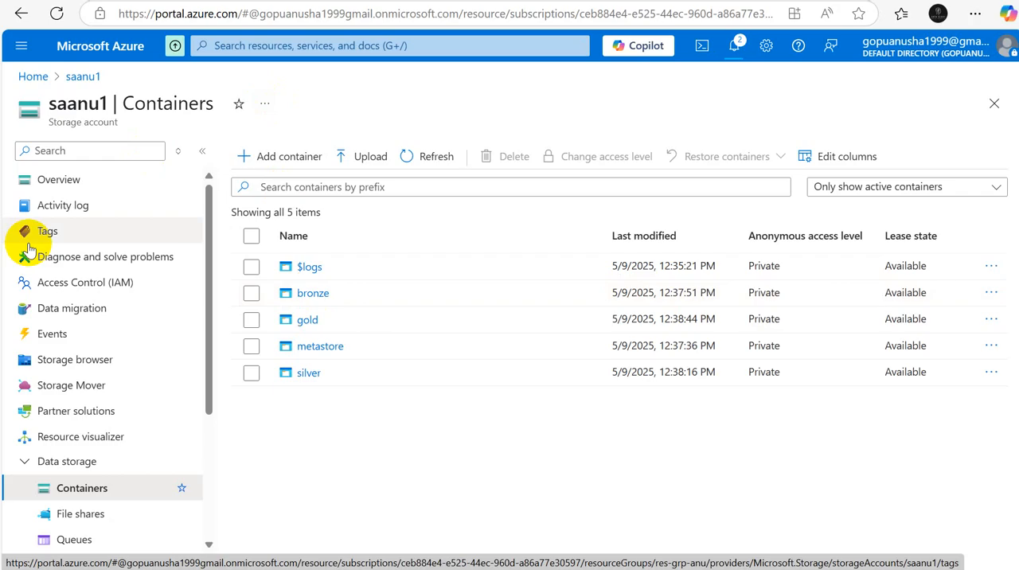
# Step: Review the saanu1 storage account's overview, examining its location and the Hierarchical namespace setting of its Blob service
pyautogui.click(33, 76)
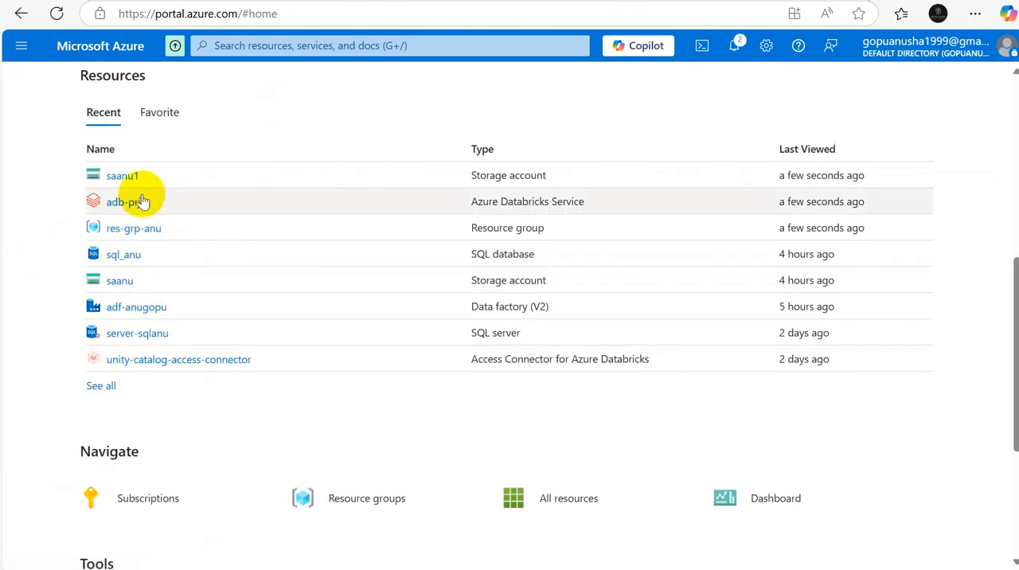
pyautogui.click(122, 176)
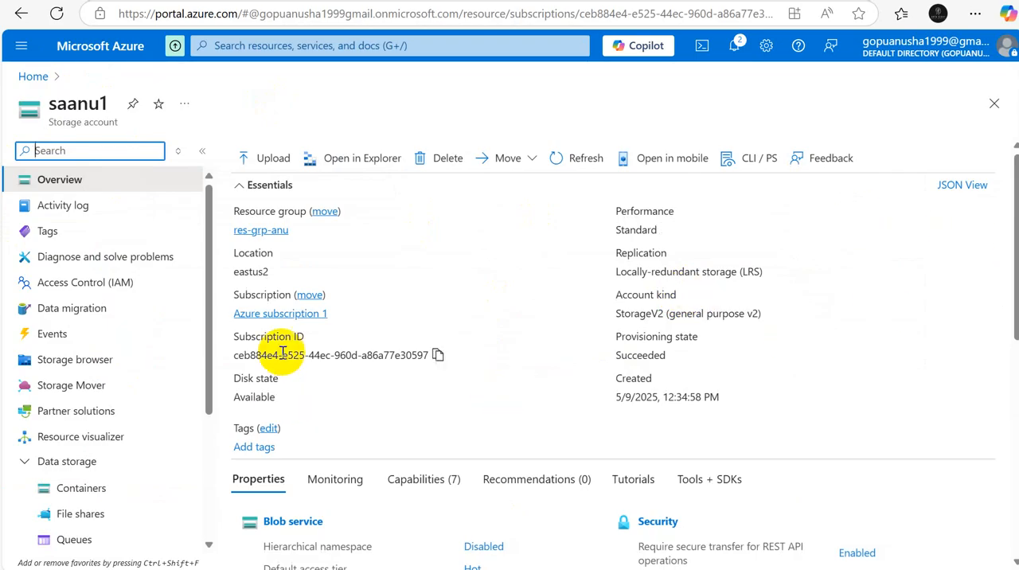
pyautogui.moveTo(236, 273)
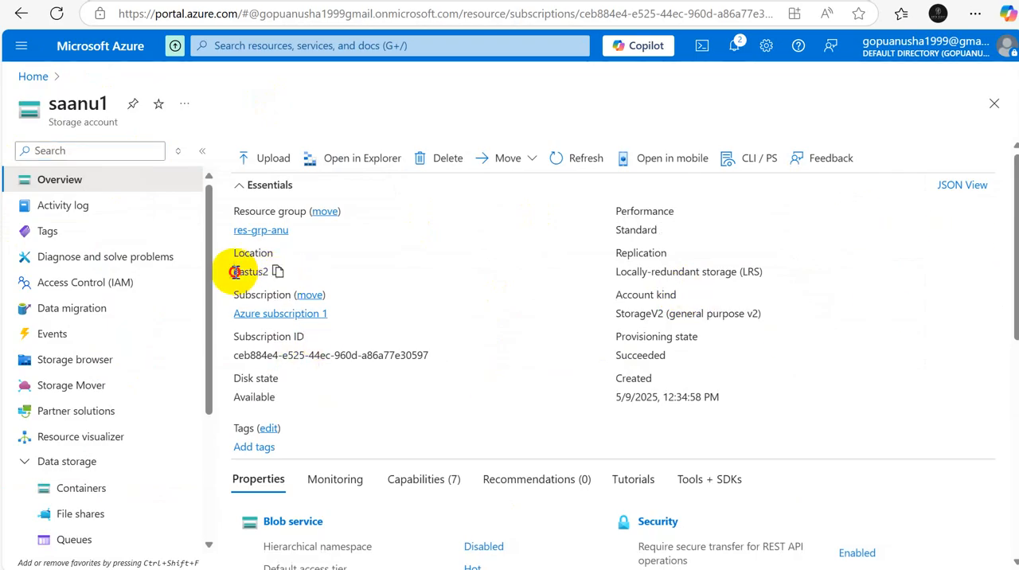
pyautogui.moveTo(236, 273); pyautogui.dragTo(270, 277)
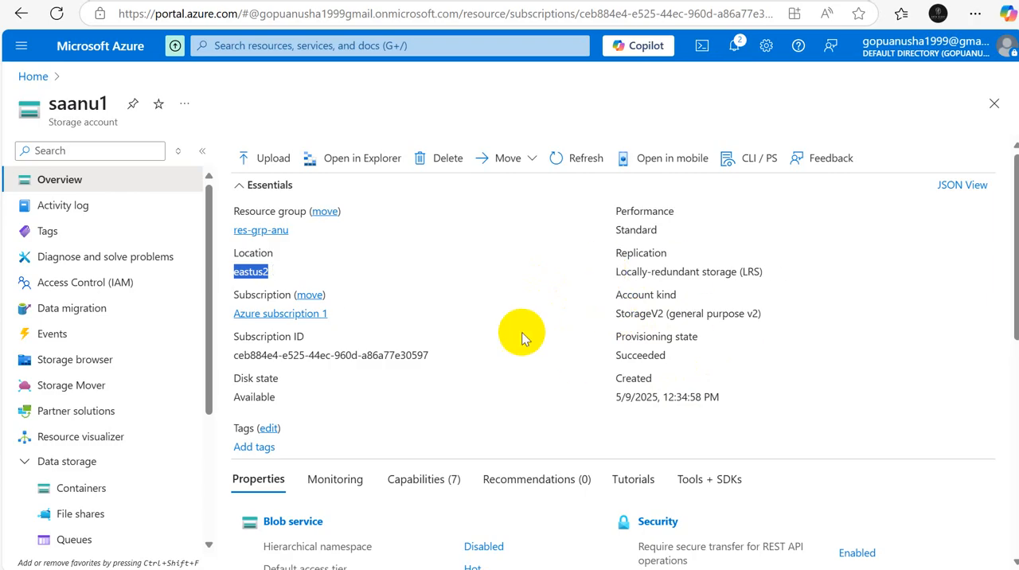
pyautogui.scroll(-2, 1017, 287)
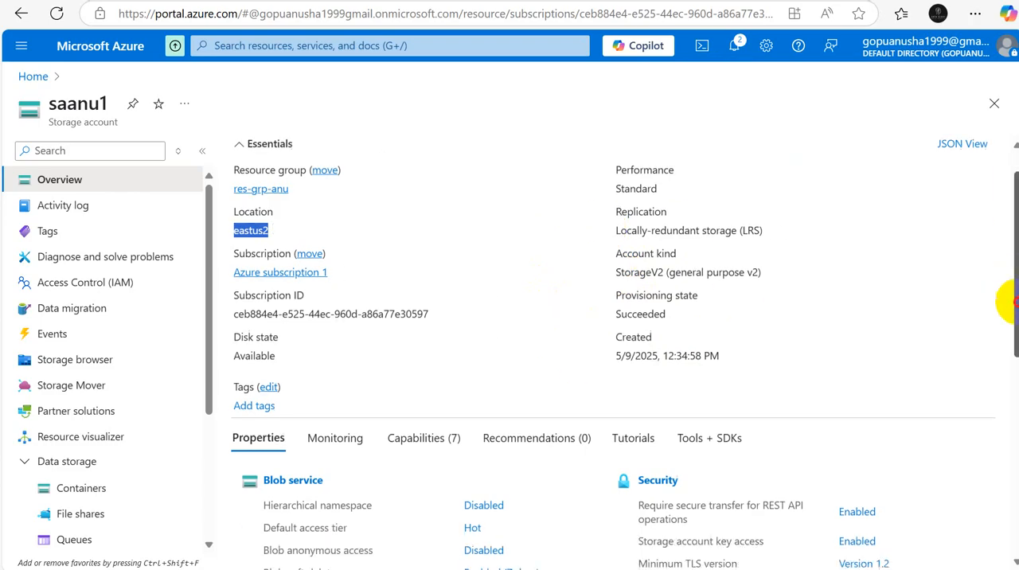
pyautogui.scroll(-1, 1017, 287)
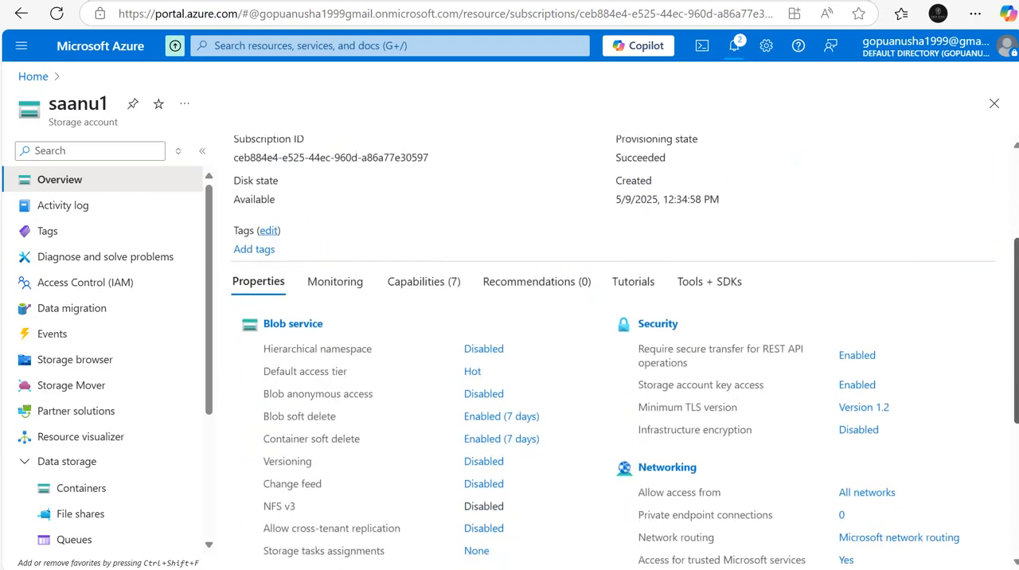
pyautogui.scroll(-2, 1016, 318)
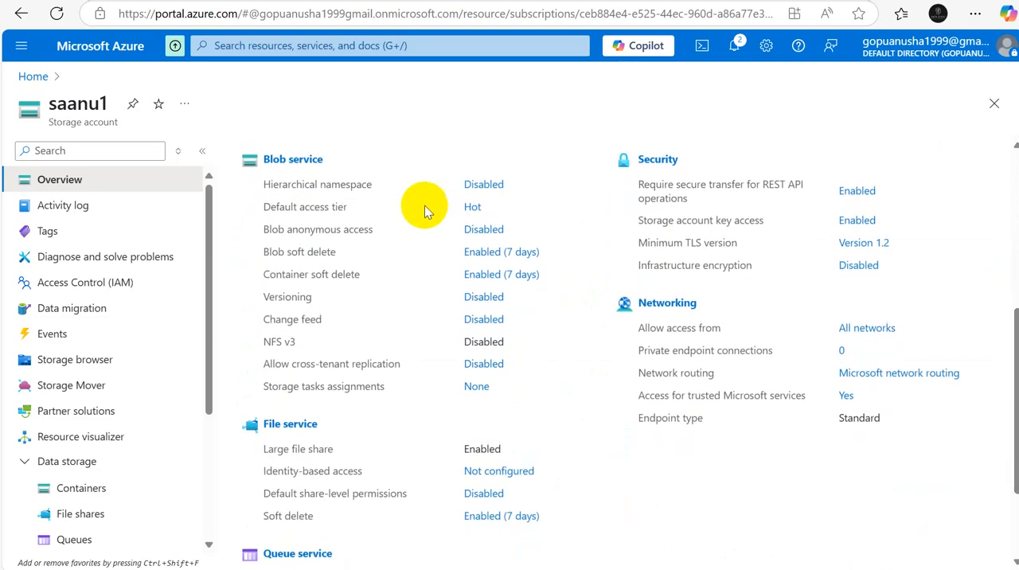
pyautogui.moveTo(371, 184); pyautogui.dragTo(266, 183)
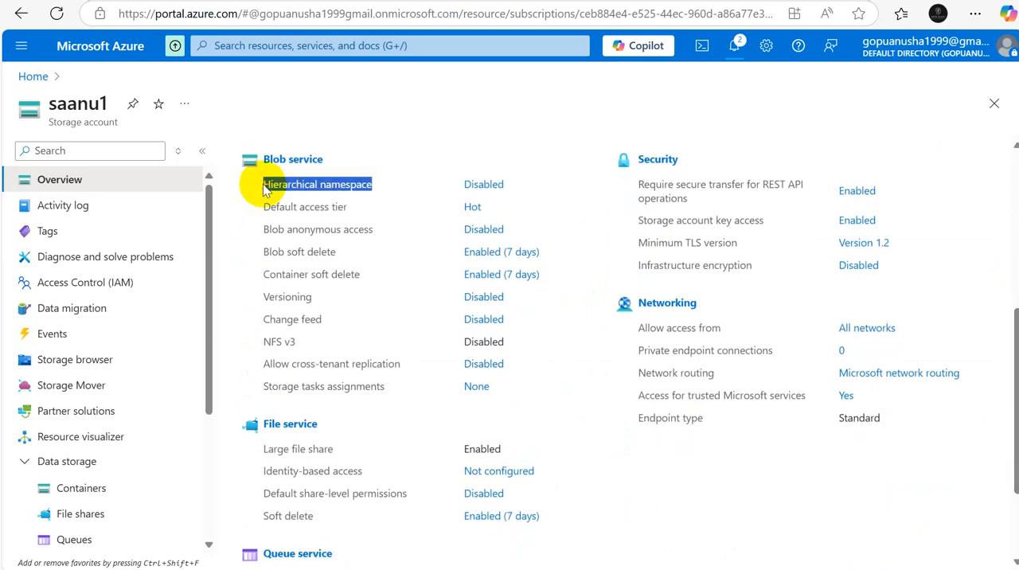
# Step: Return to the portal home page and review the overview of the saanu storage account
pyautogui.click(34, 74)
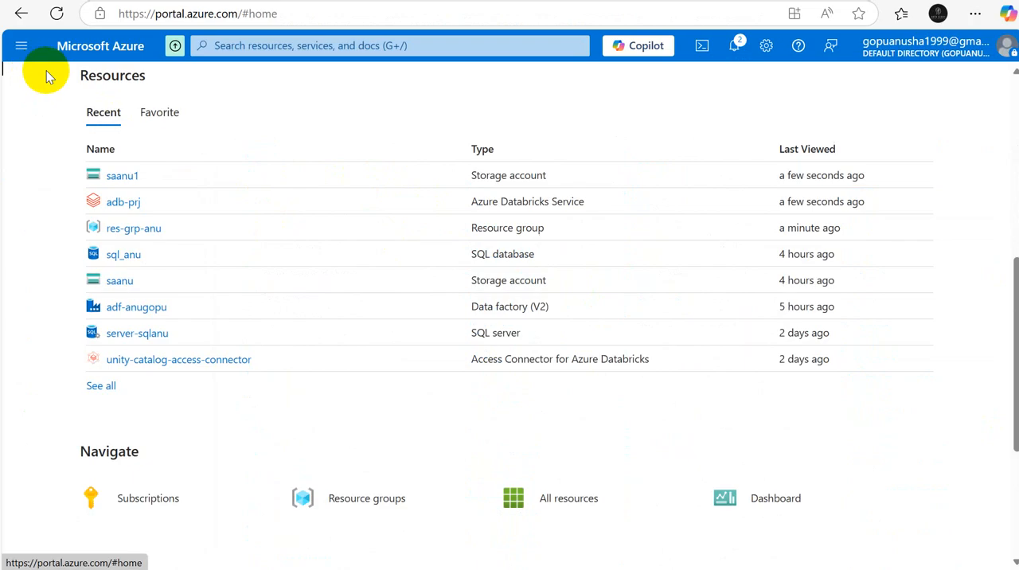
pyautogui.click(118, 282)
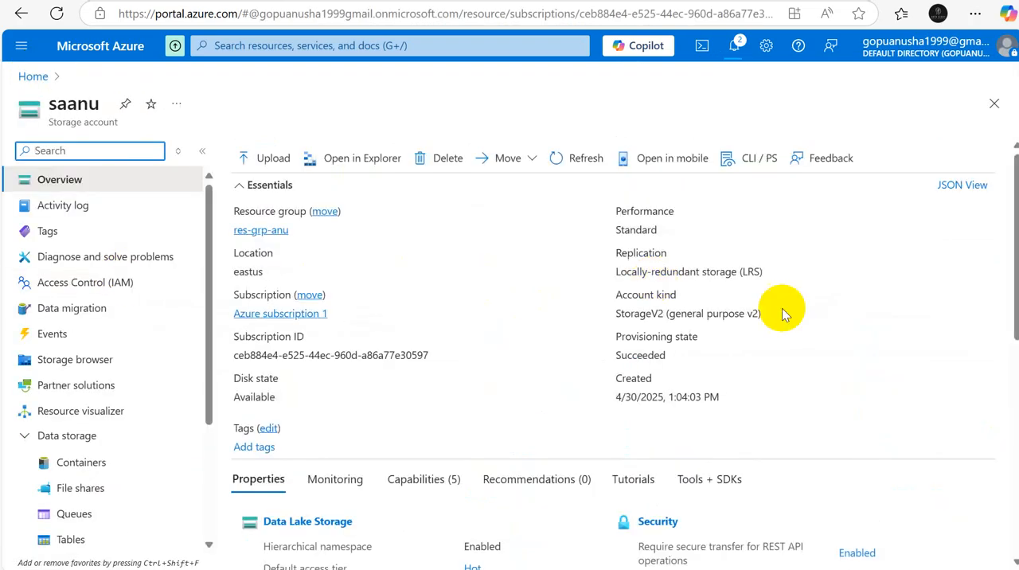
pyautogui.moveTo(1016, 248); pyautogui.dragTo(1005, 191)
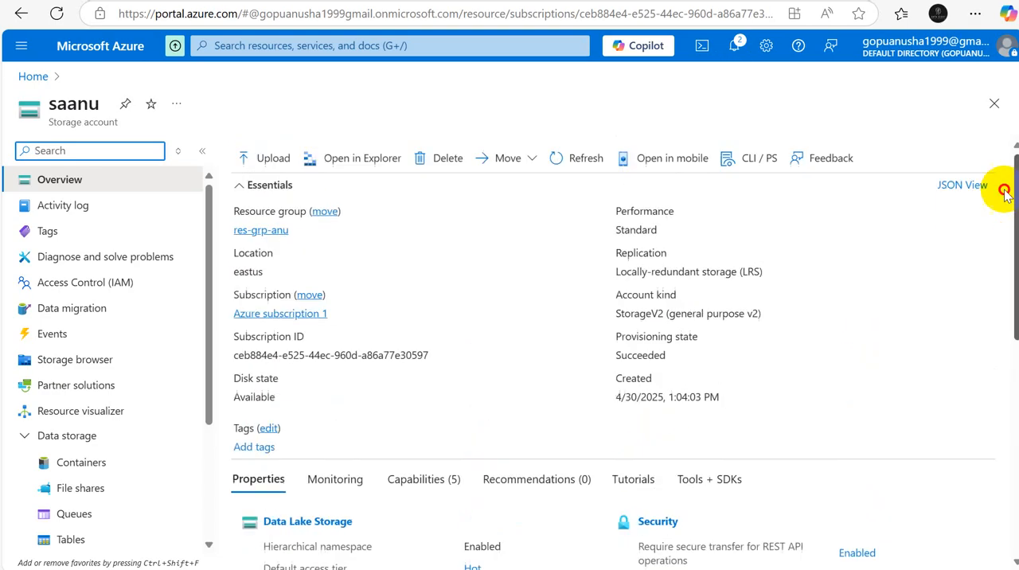
# Step: Go back to the saanu1 storage account and open its bronze container
pyautogui.click(27, 76)
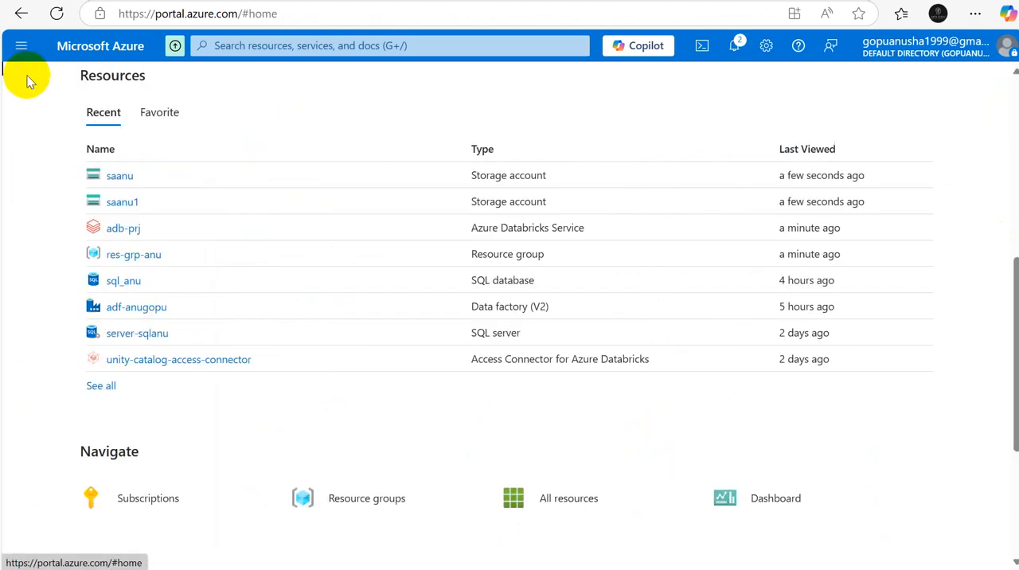
pyautogui.click(124, 204)
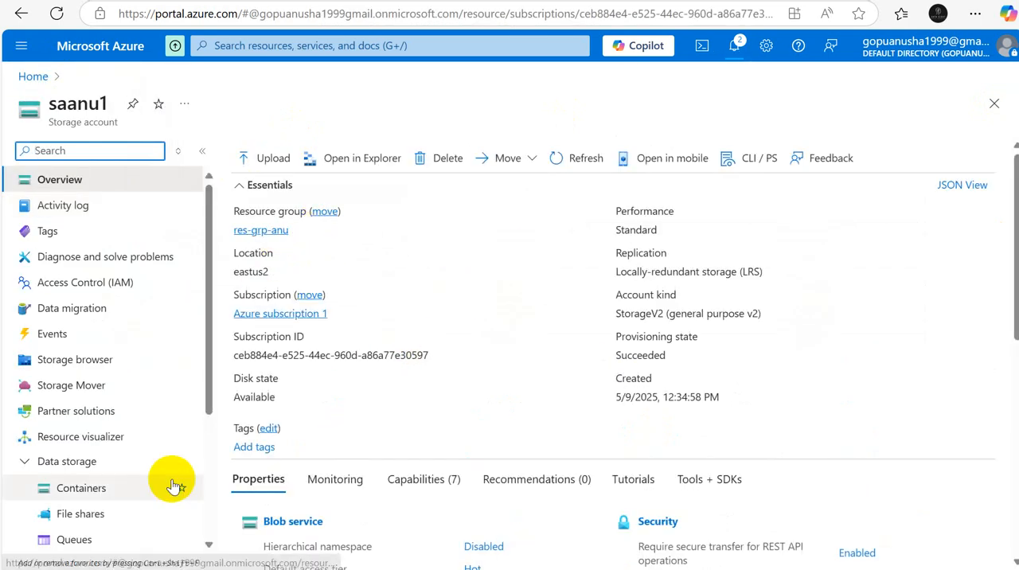
pyautogui.click(98, 490)
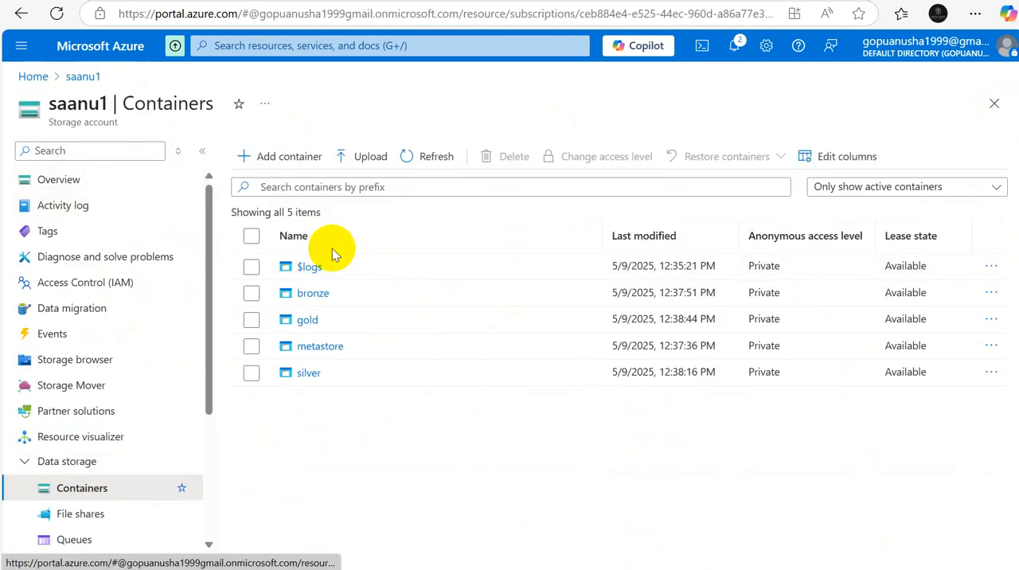
pyautogui.click(311, 294)
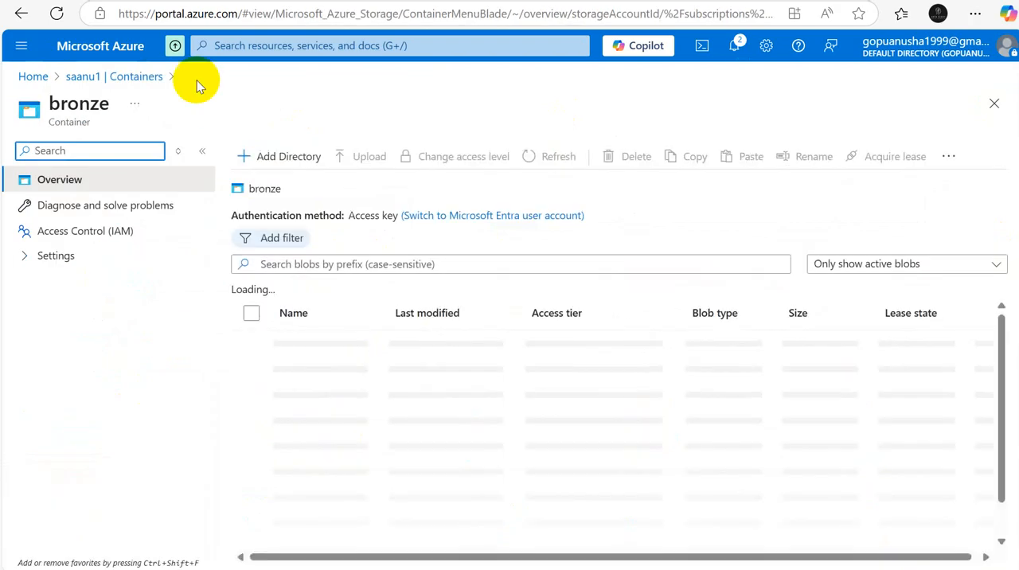
# Step: Leave the bronze container through the home page and display the saanu1 container list again
pyautogui.click(32, 77)
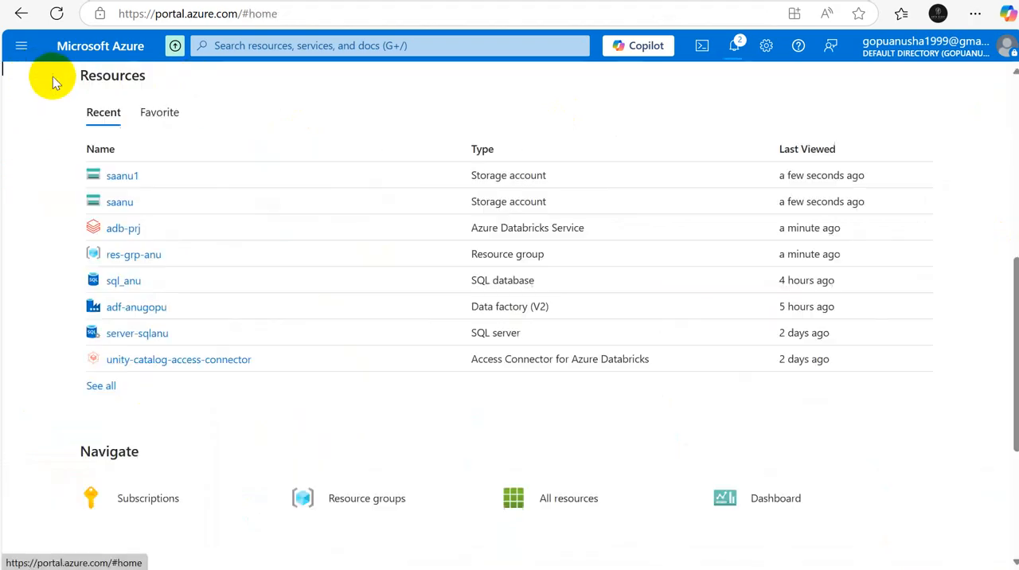
pyautogui.click(121, 177)
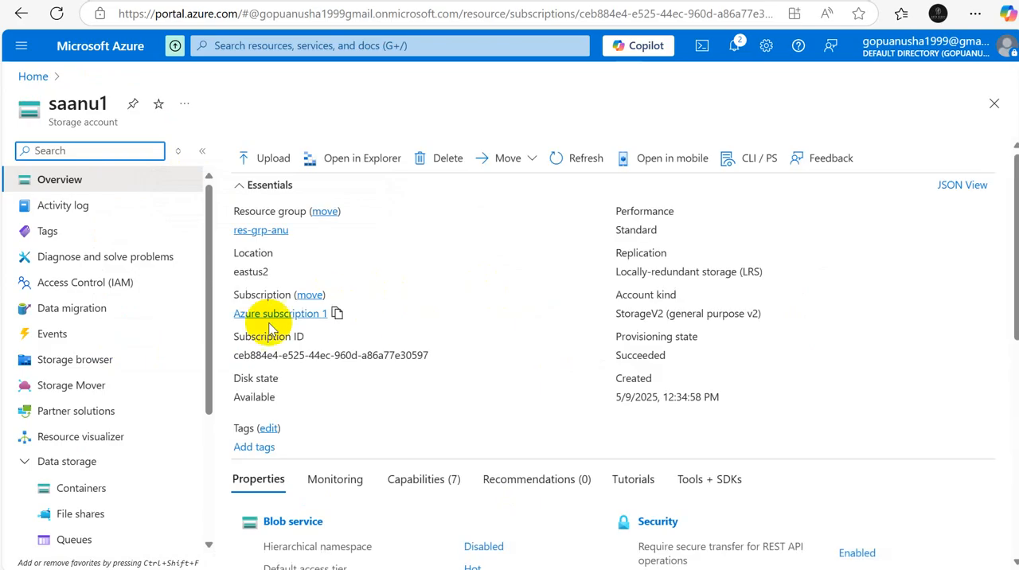
pyautogui.click(104, 494)
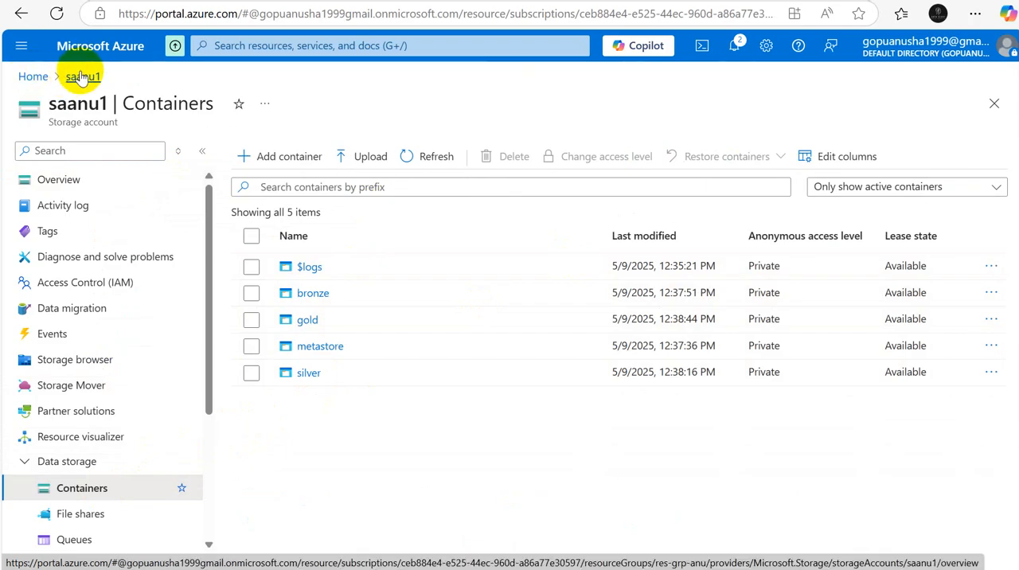
# Step: From the home page, search the marketplace for storage account and start creating Microsoft's Storage account service
pyautogui.click(33, 77)
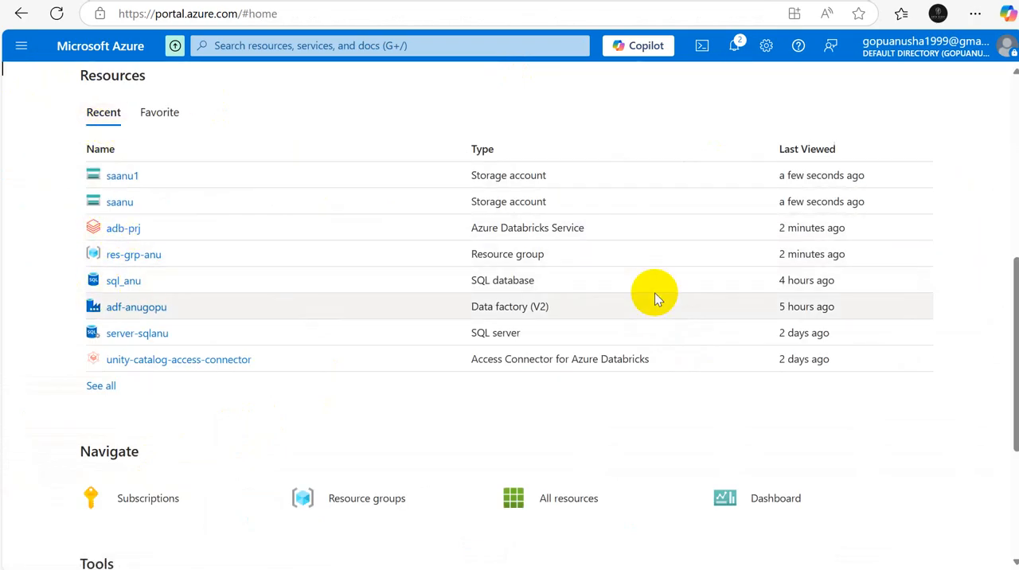
pyautogui.moveTo(1009, 375); pyautogui.dragTo(995, 220)
pyautogui.click(136, 402)
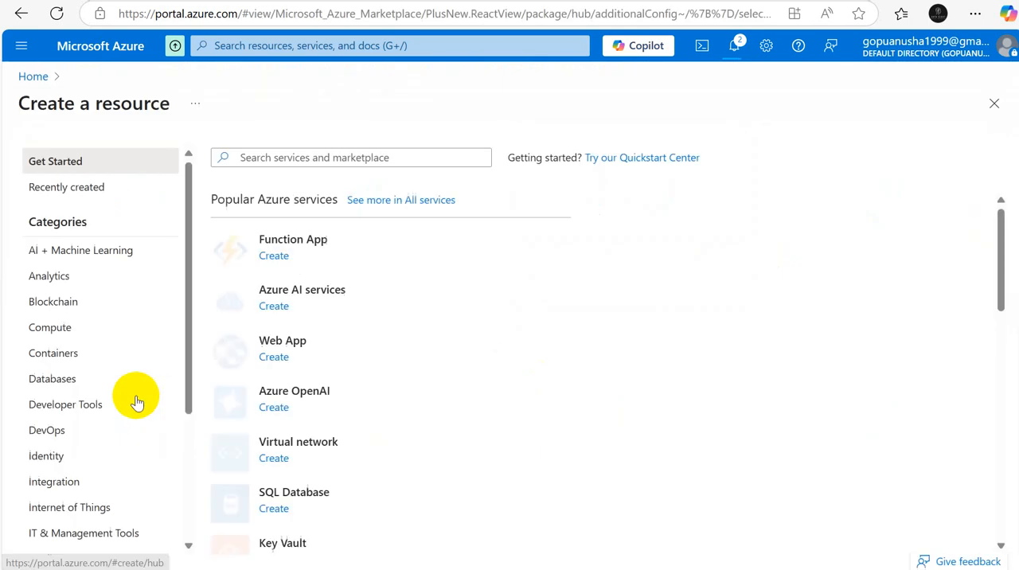
pyautogui.click(356, 158)
pyautogui.write('storage account')
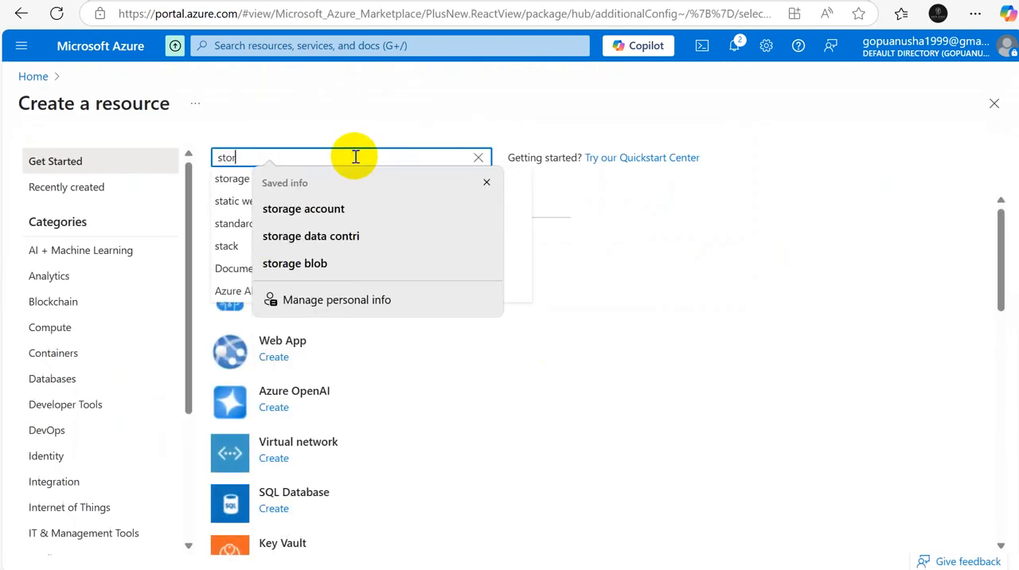
pyautogui.click(309, 209)
pyautogui.click(280, 181)
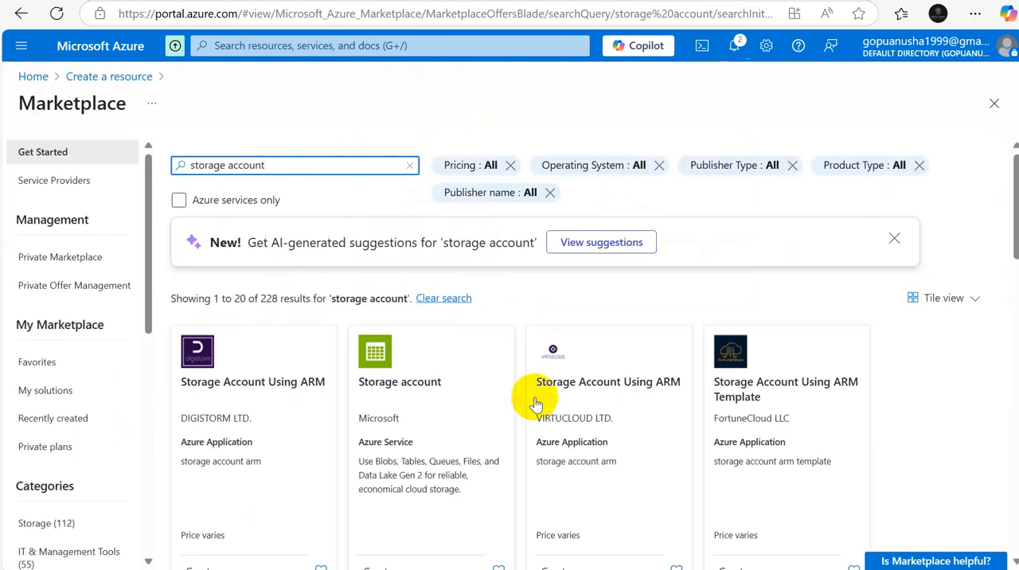
pyautogui.click(431, 402)
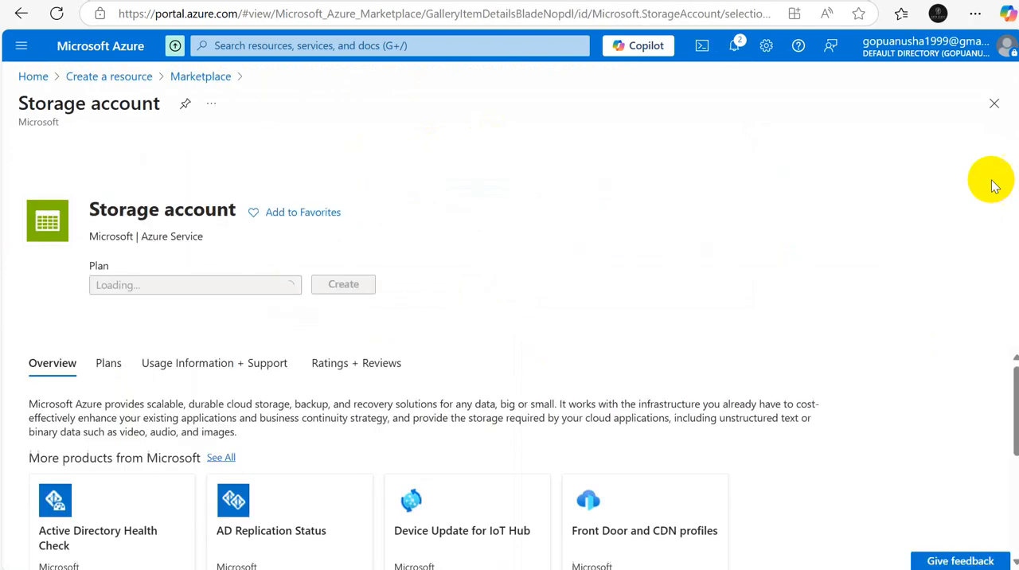
pyautogui.click(355, 309)
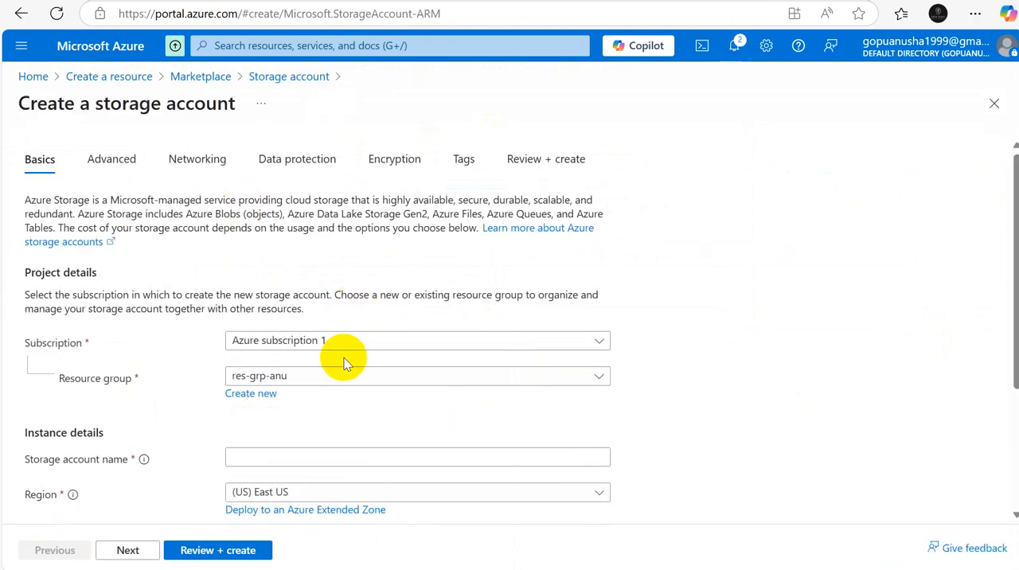
# Step: Name the new storage account saacl
pyautogui.click(263, 456)
pyautogui.write('sa')
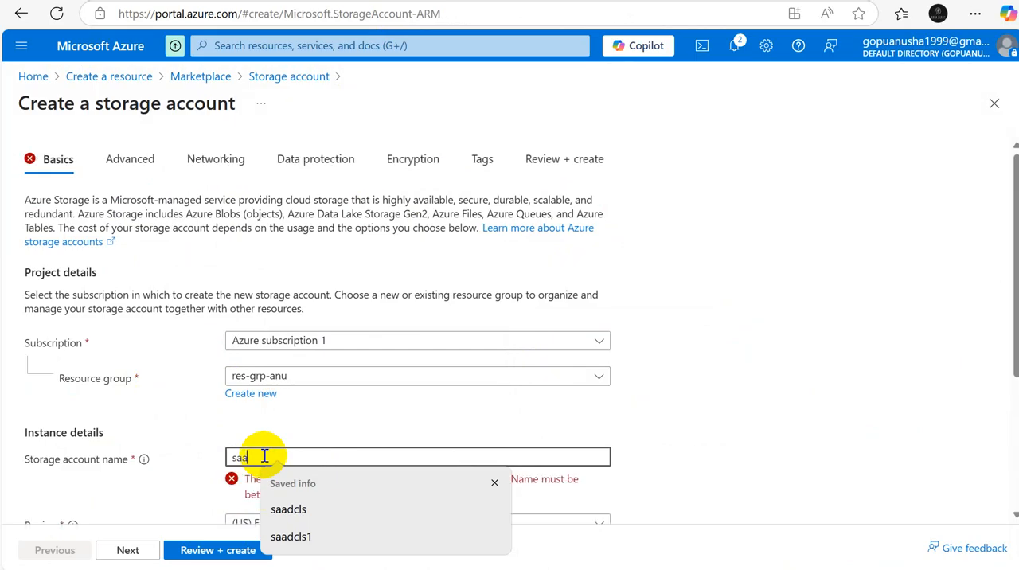
pyautogui.write('a')
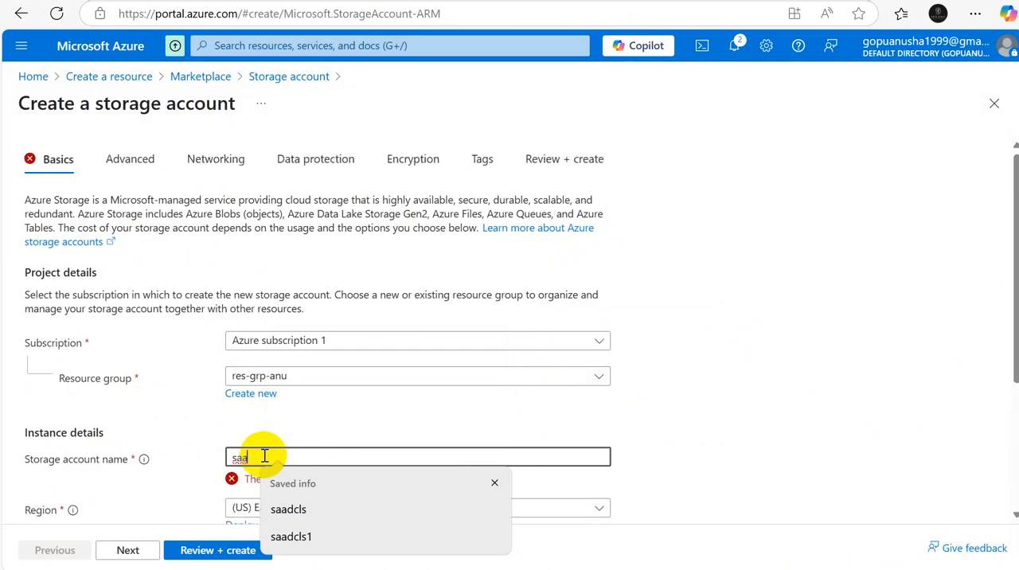
pyautogui.write('c')
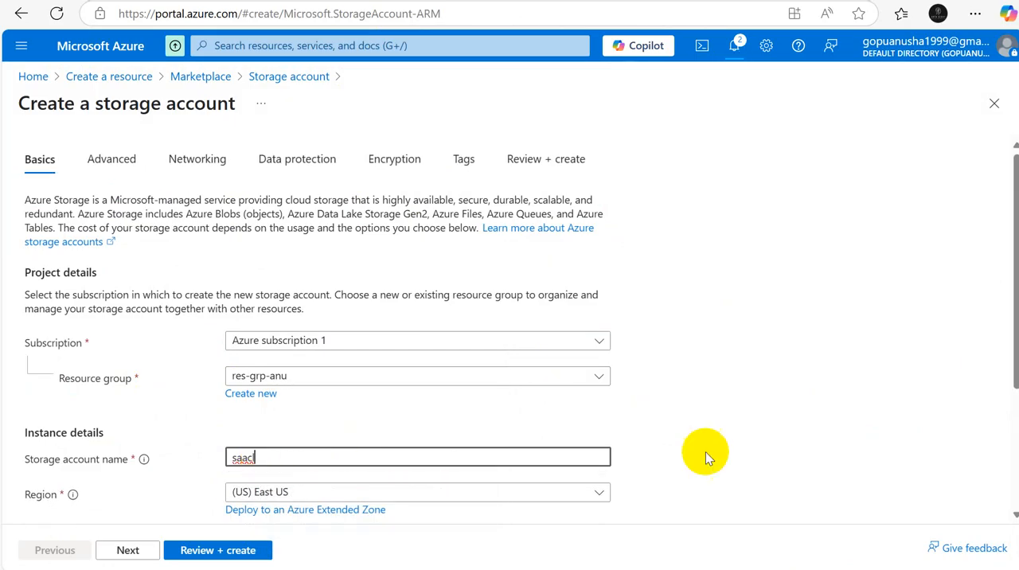
pyautogui.write('l')
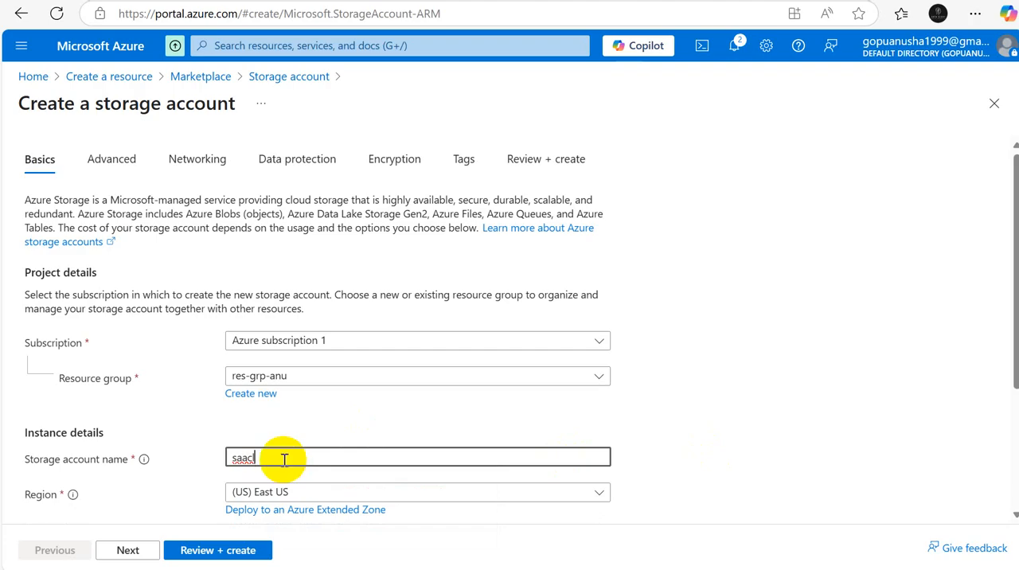
# Step: Set the new storage account's region to (US) East US 2
pyautogui.click(600, 494)
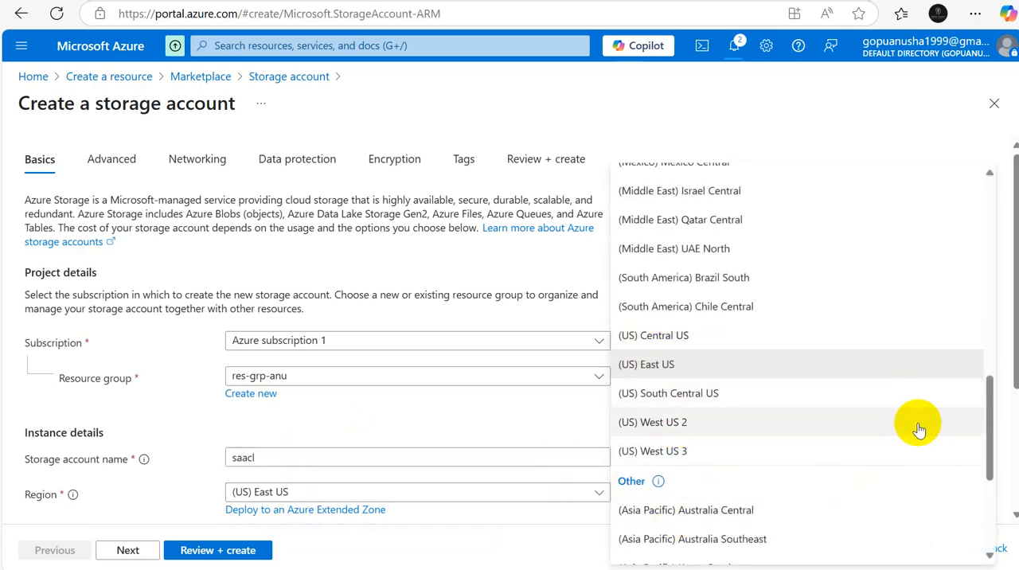
pyautogui.moveTo(987, 439); pyautogui.dragTo(1013, 517)
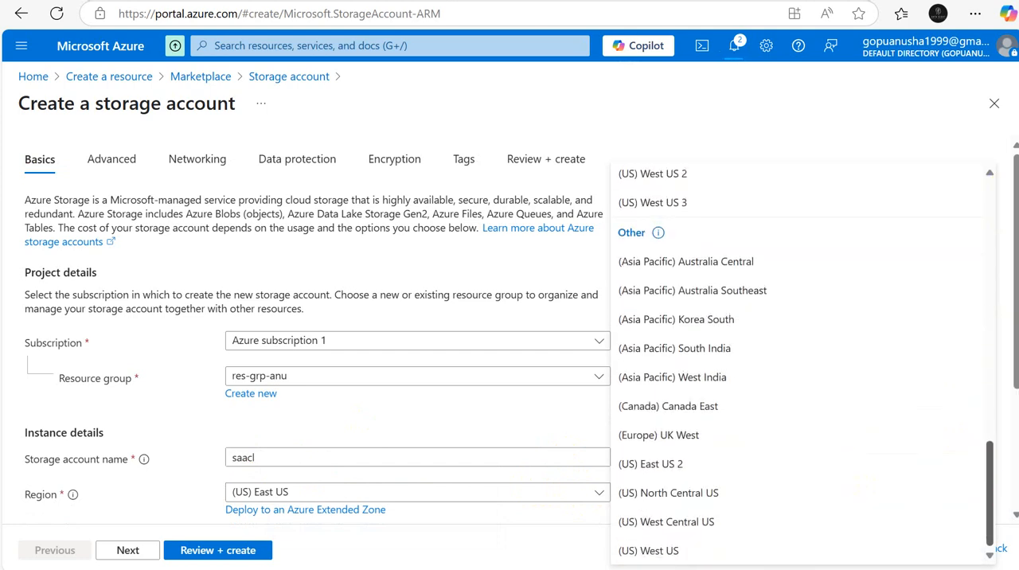
pyautogui.click(695, 470)
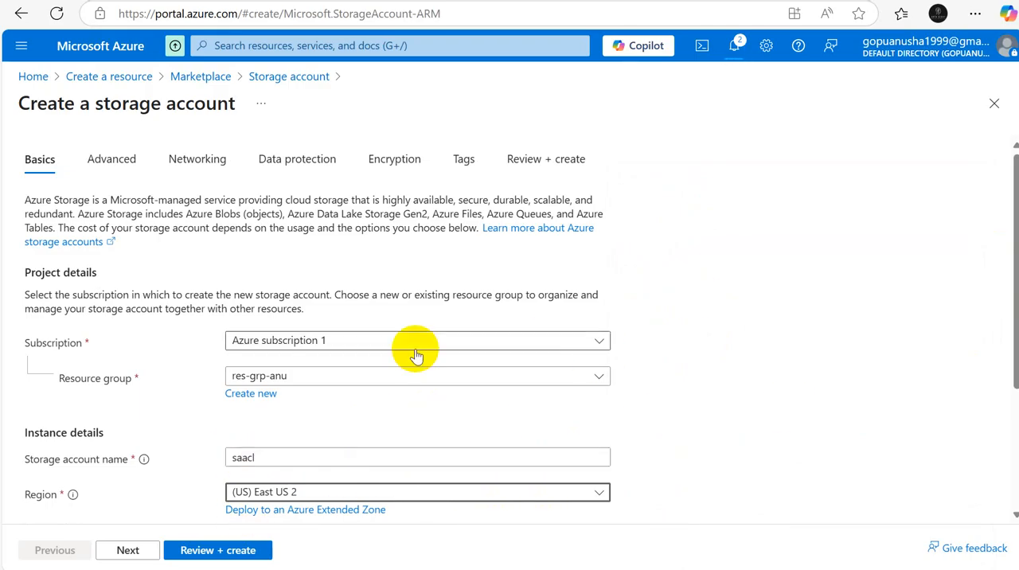
# Step: Enable hierarchical namespace in the advanced settings of the new storage account
pyautogui.click(126, 550)
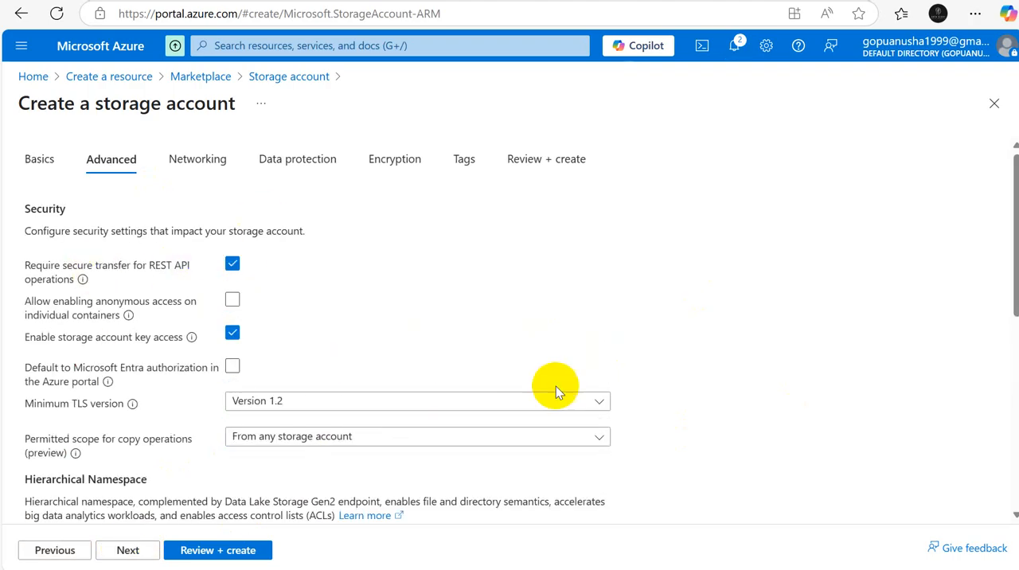
pyautogui.scroll(-2, 1016, 272)
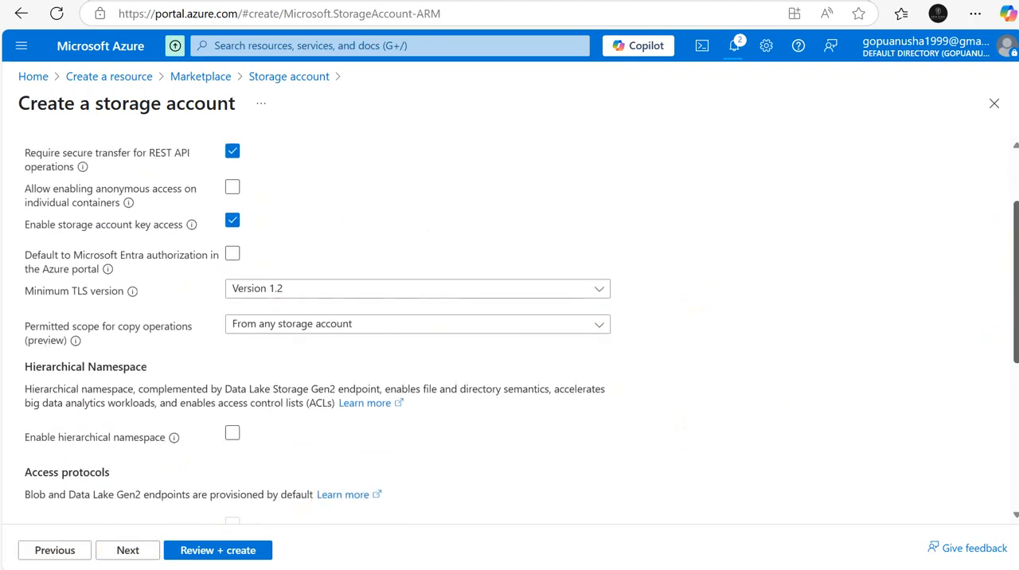
pyautogui.click(233, 430)
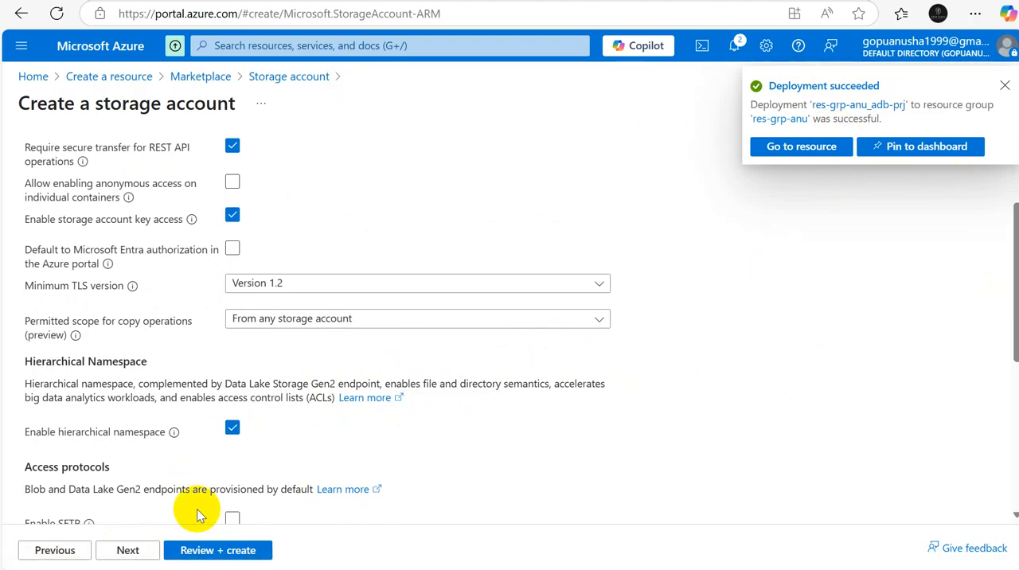
# Step: Accept the default networking, data protection, encryption and tag settings, and create the storage account
pyautogui.click(130, 550)
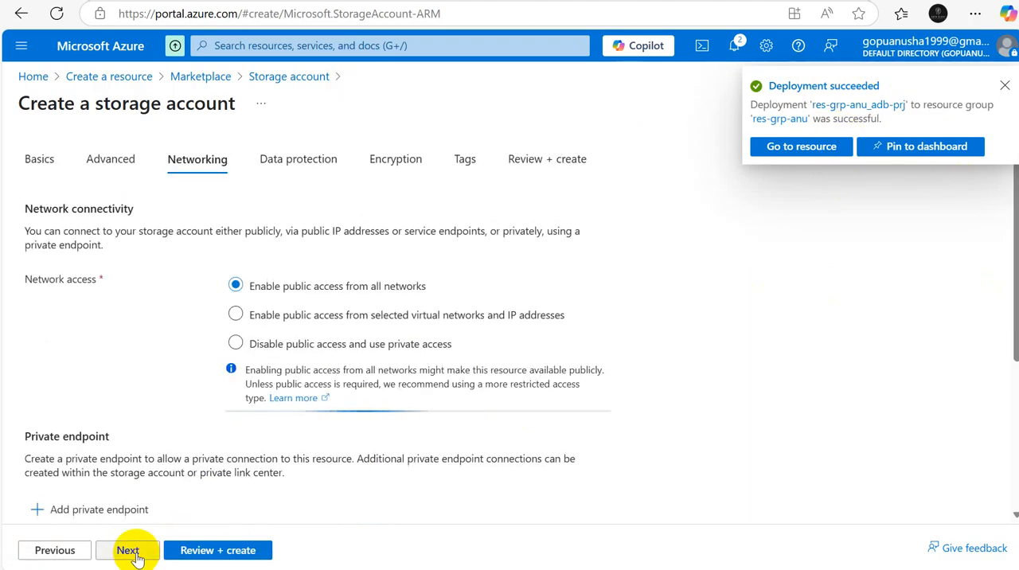
pyautogui.click(133, 555)
pyautogui.click(134, 554)
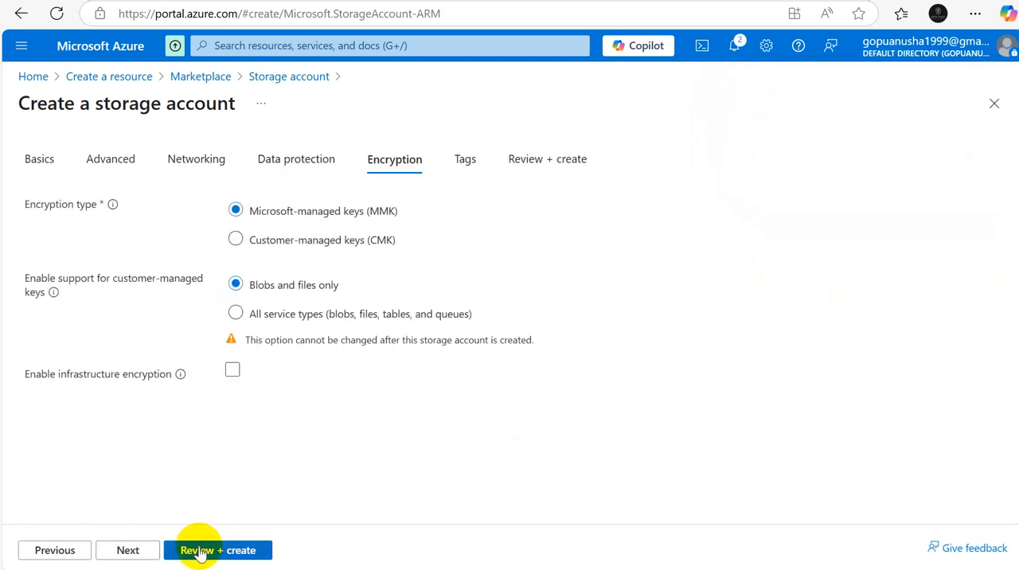
pyautogui.click(129, 552)
pyautogui.click(130, 553)
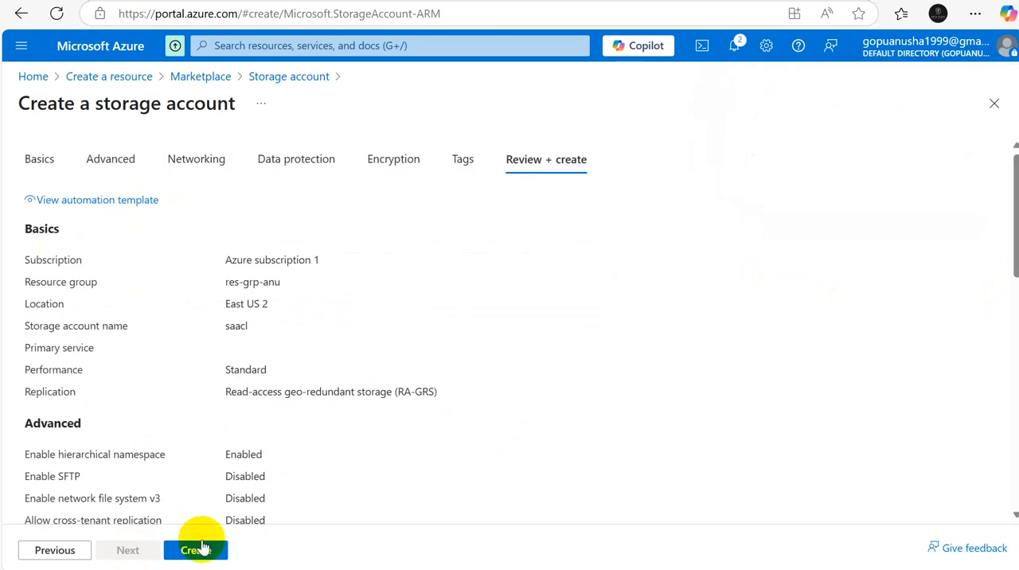
pyautogui.click(195, 550)
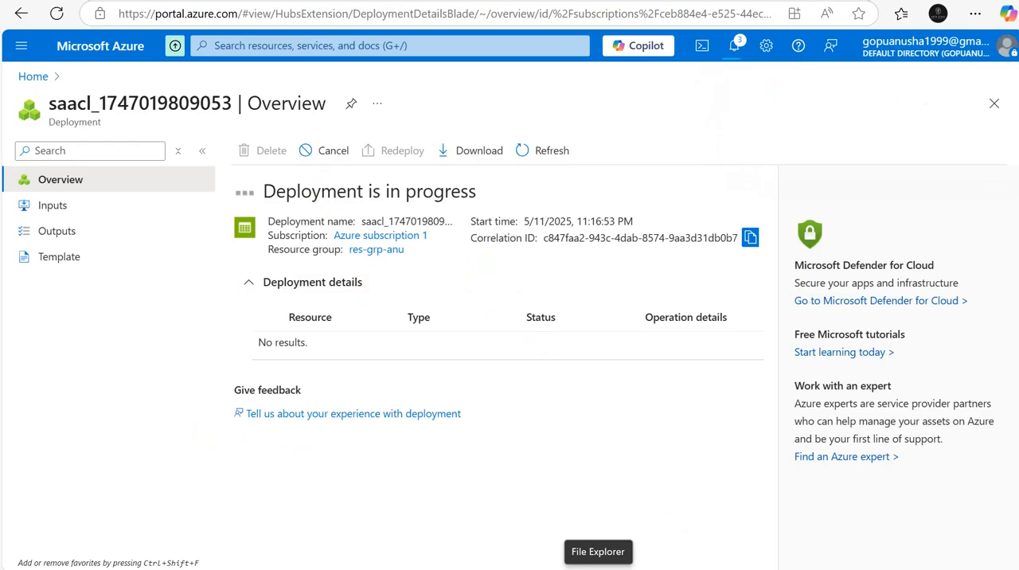
# Step: Switch to File Explorer, examine the parquet files in the Downloads folder, and return to the Azure portal
pyautogui.click(598, 568)
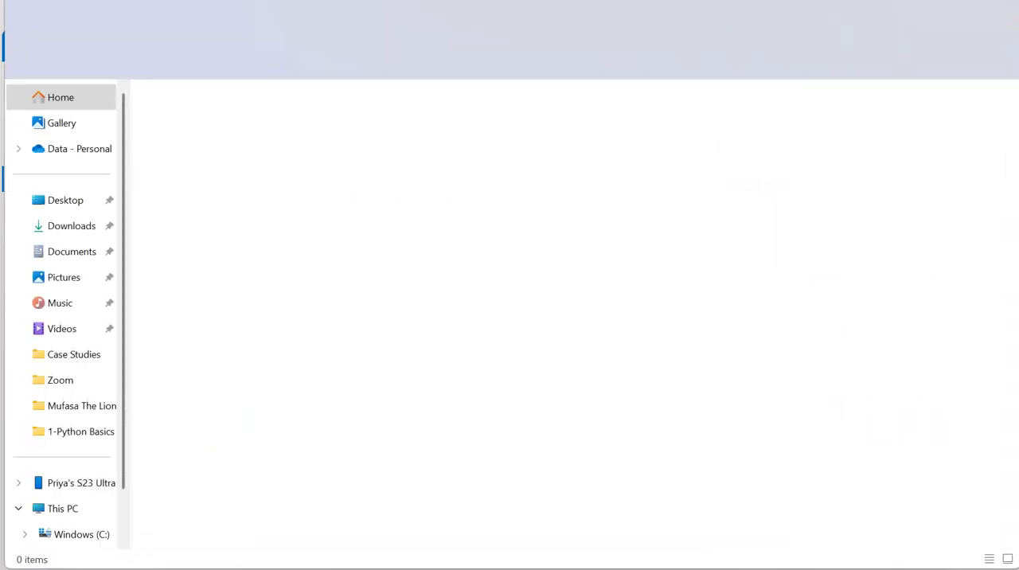
pyautogui.click(63, 227)
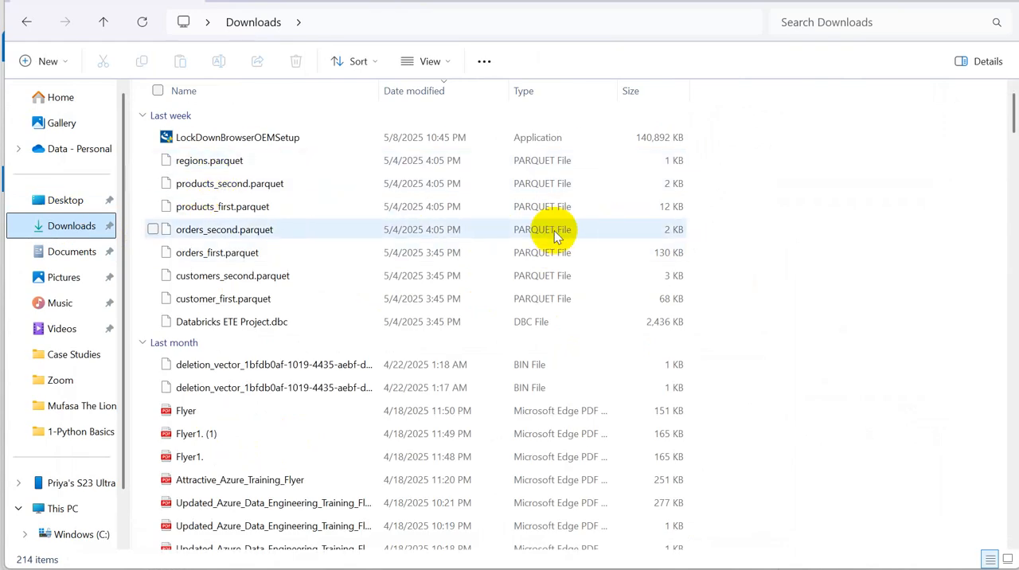
pyautogui.click(916, 2)
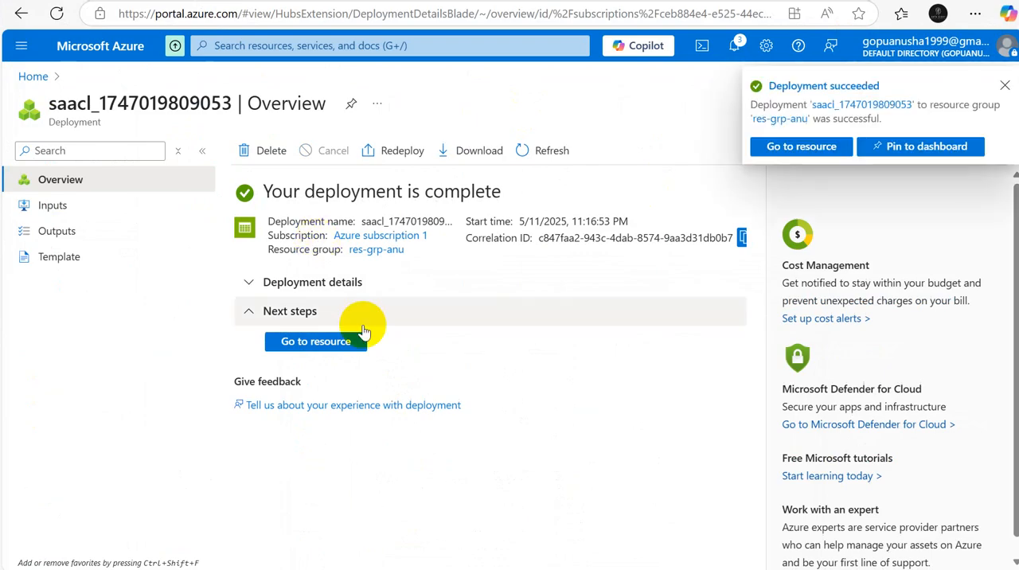
# Step: Go to the deployed saacl resource's containers and create a container named bronze
pyautogui.click(318, 343)
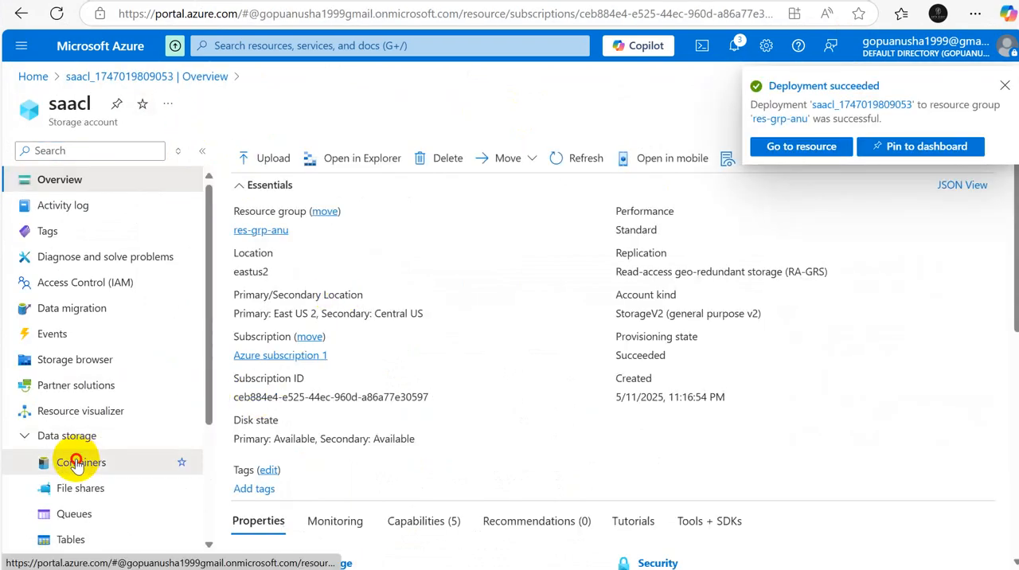
pyautogui.click(71, 461)
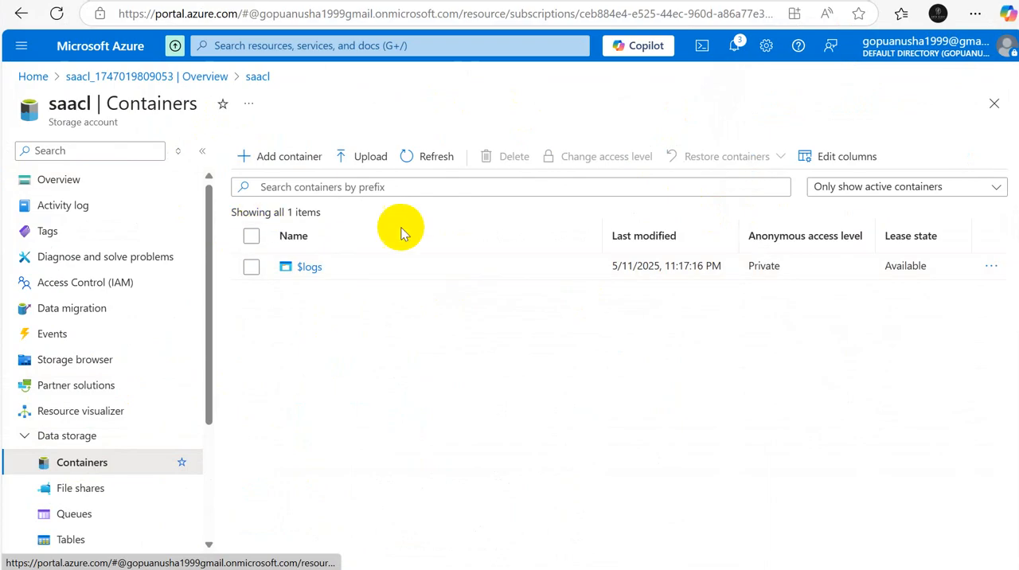
pyautogui.click(287, 157)
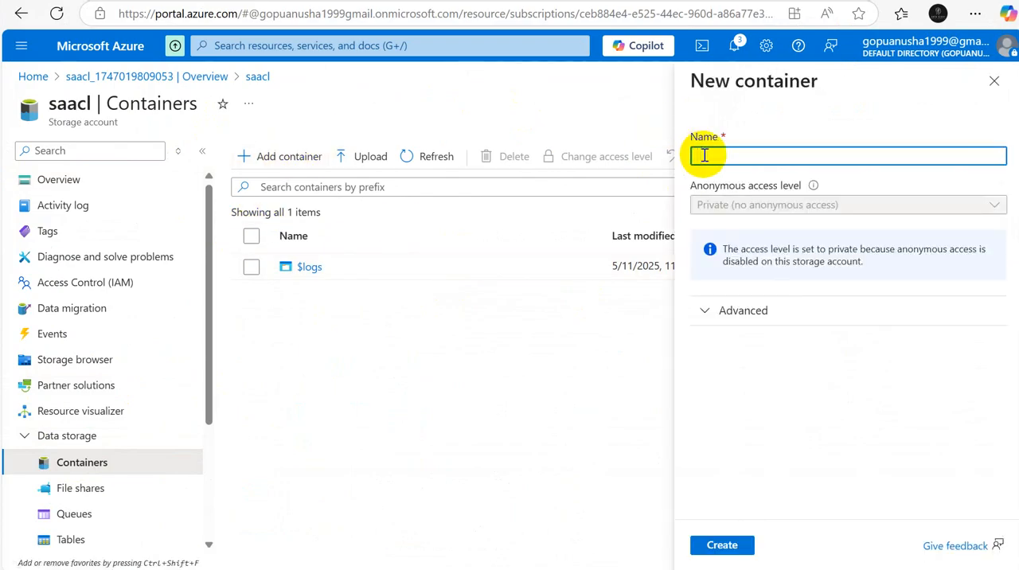
pyautogui.write('b')
pyautogui.write('lo')
pyautogui.click(736, 553)
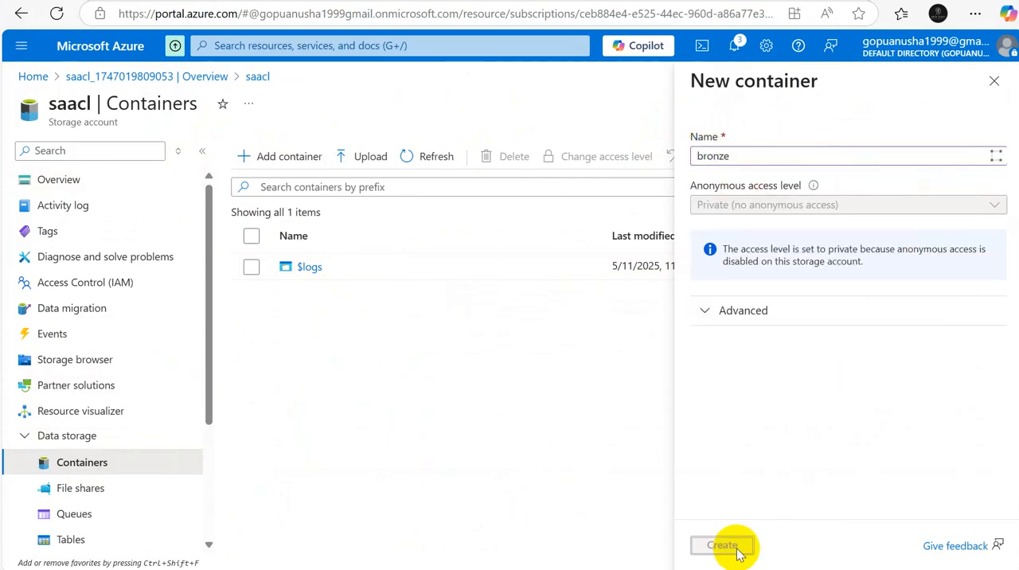
# Step: Add two more containers named silver and gold to the saacl storage account
pyautogui.click(289, 156)
pyautogui.write('silver')
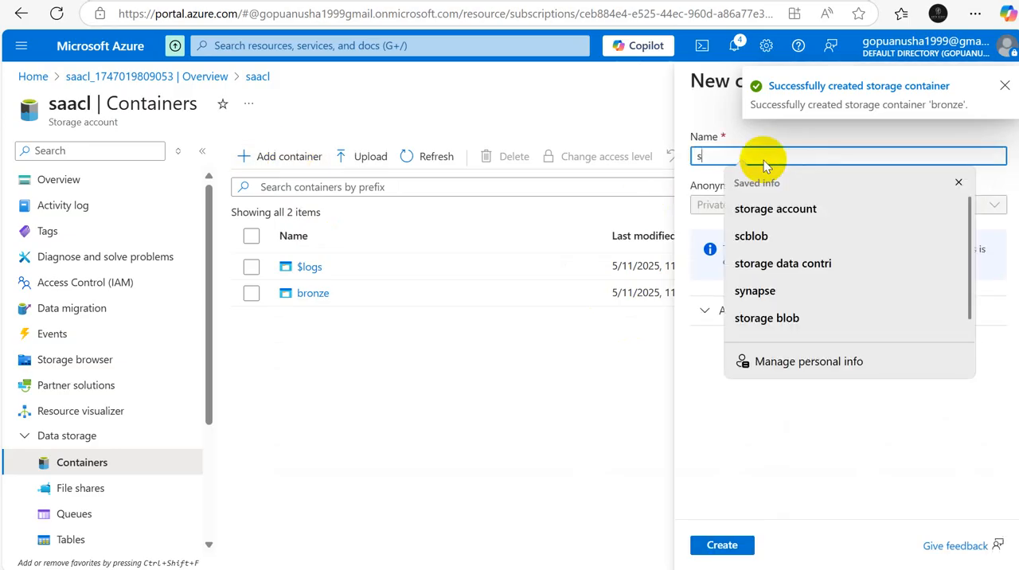
pyautogui.click(722, 546)
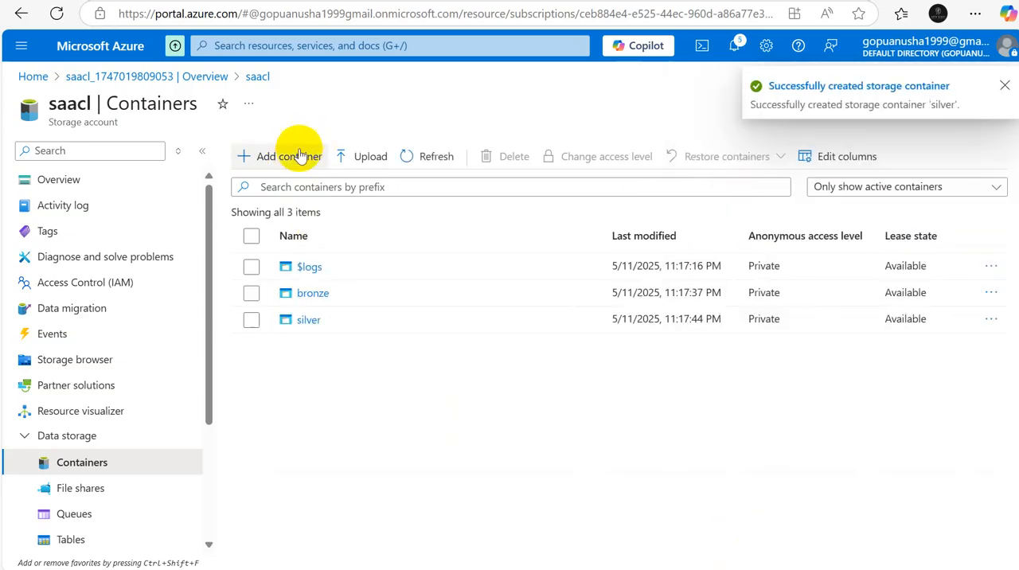
pyautogui.click(291, 157)
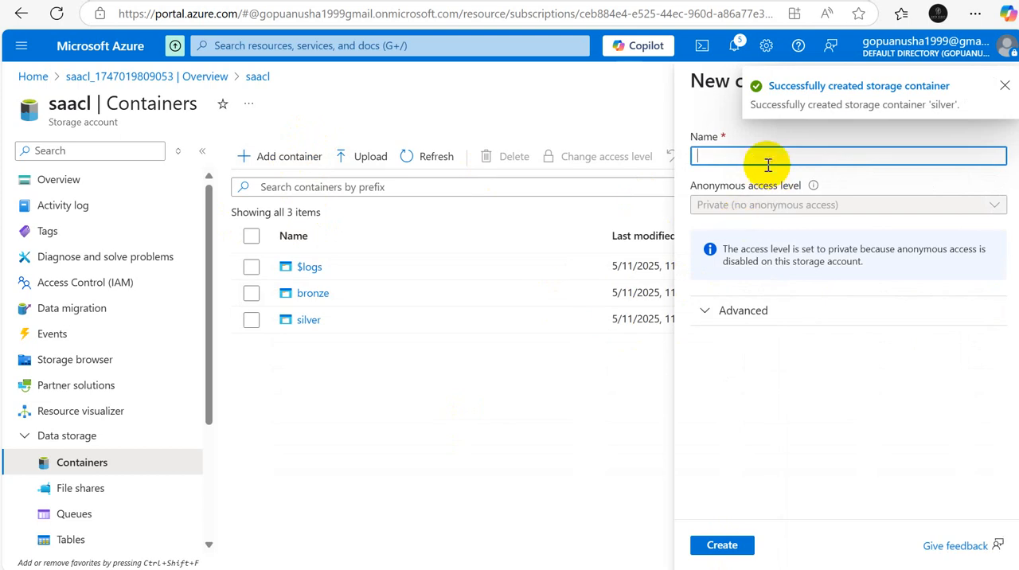
pyautogui.write('gold')
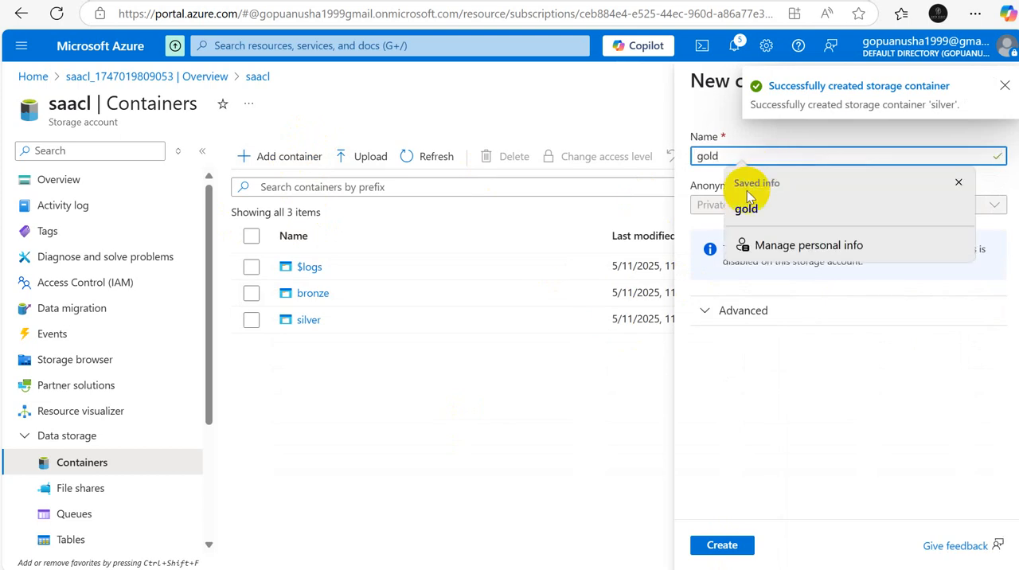
pyautogui.click(721, 548)
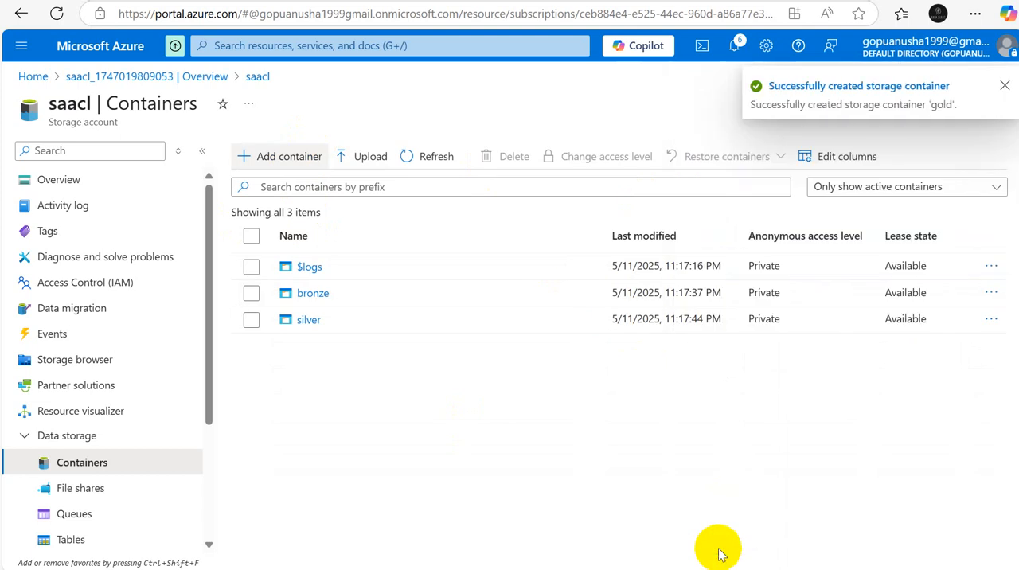
# Step: Create another container in saacl named source
pyautogui.click(272, 159)
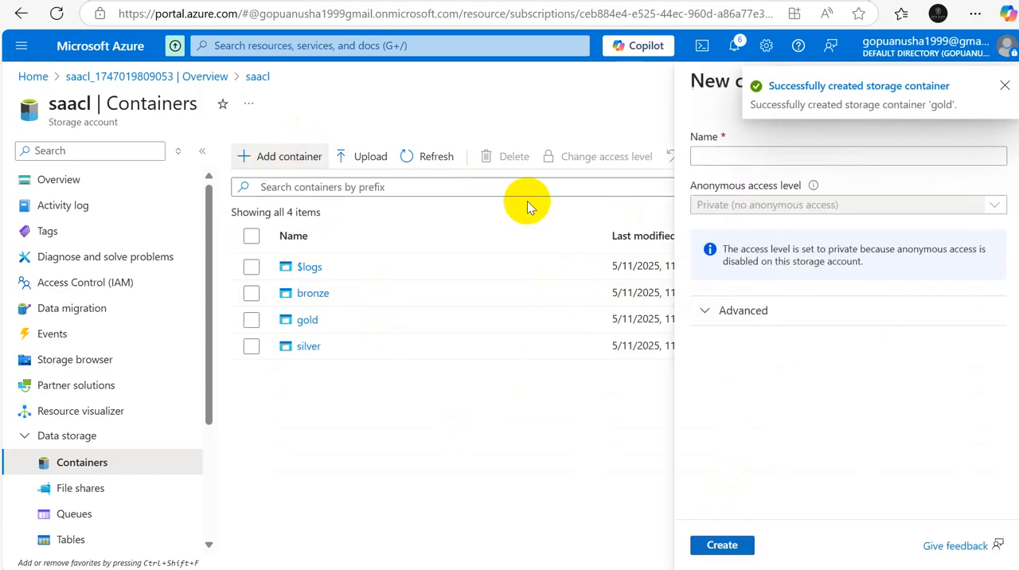
pyautogui.write('sourc')
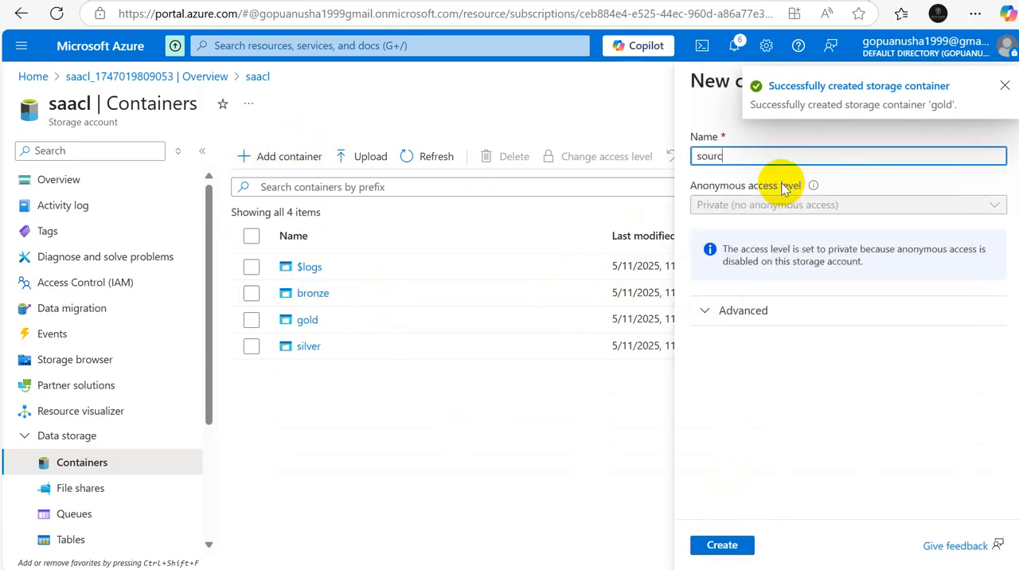
pyautogui.write('e')
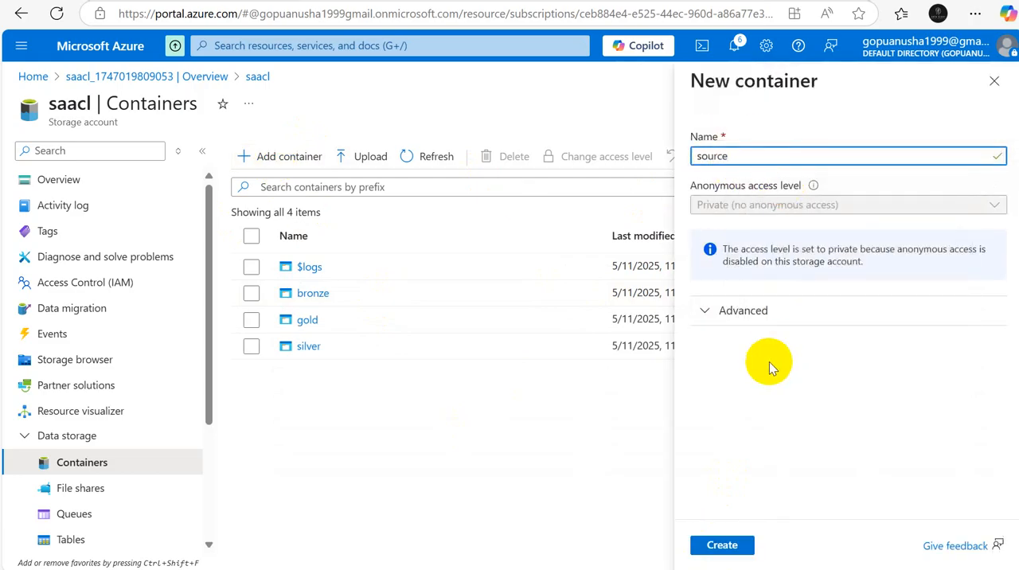
pyautogui.click(705, 546)
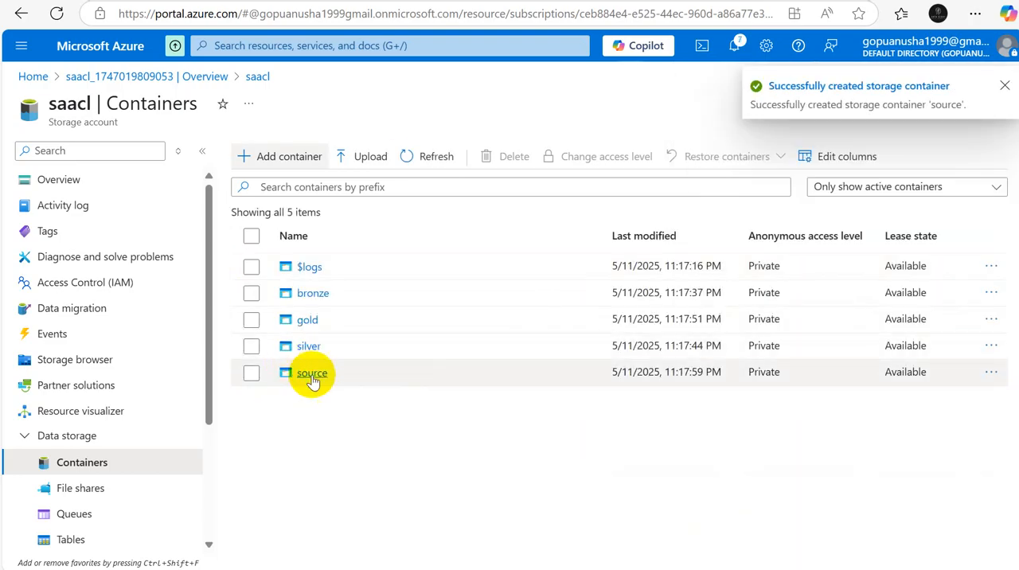
# Step: Start a blob upload in the source container and browse to the local Downloads folder
pyautogui.click(311, 379)
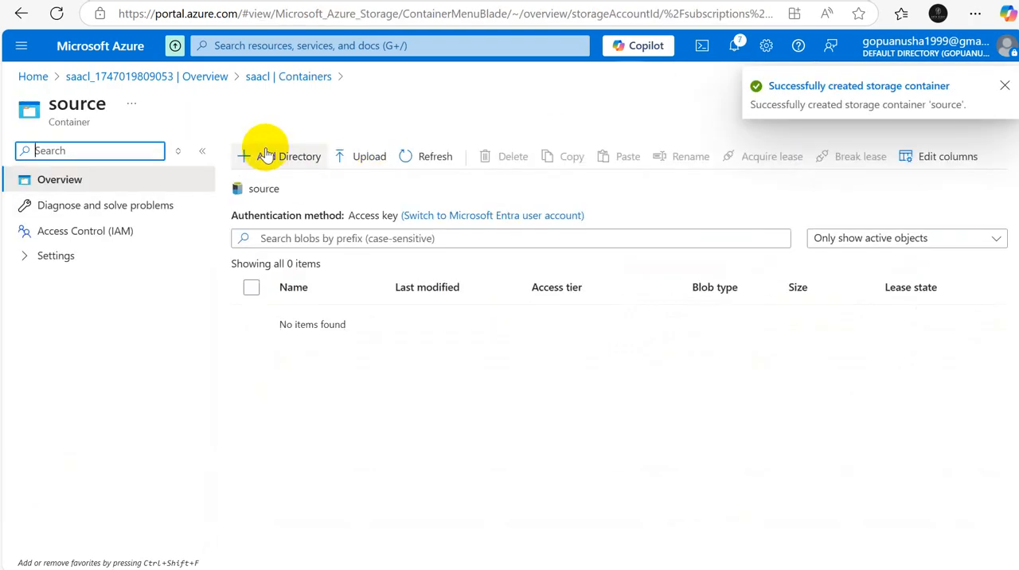
pyautogui.click(369, 157)
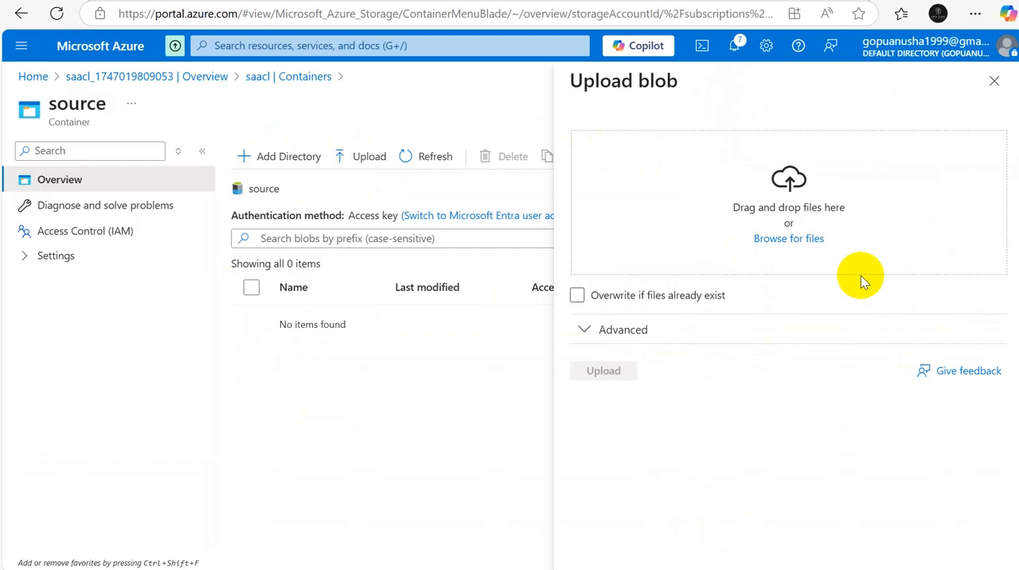
pyautogui.click(798, 239)
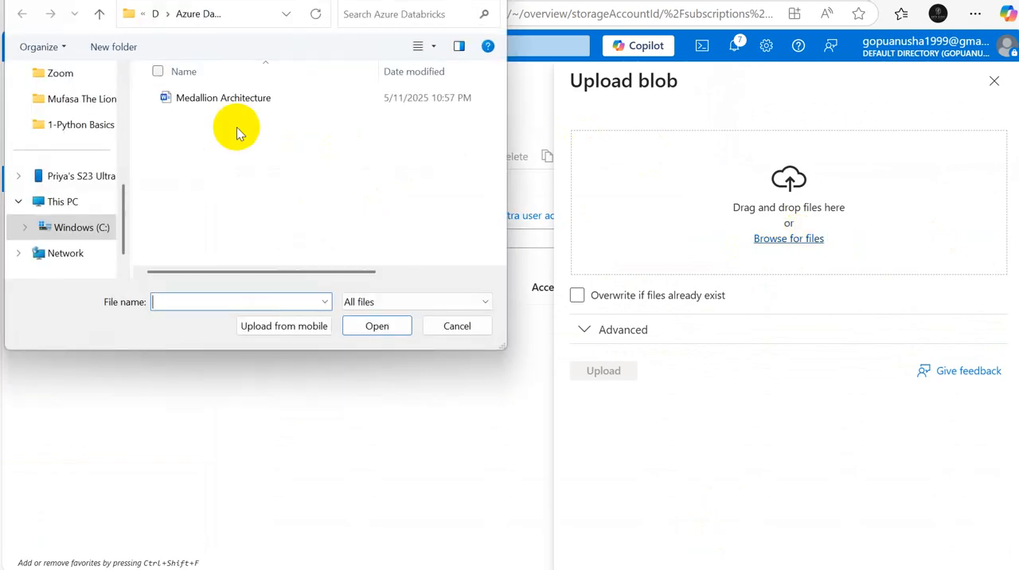
pyautogui.click(65, 202)
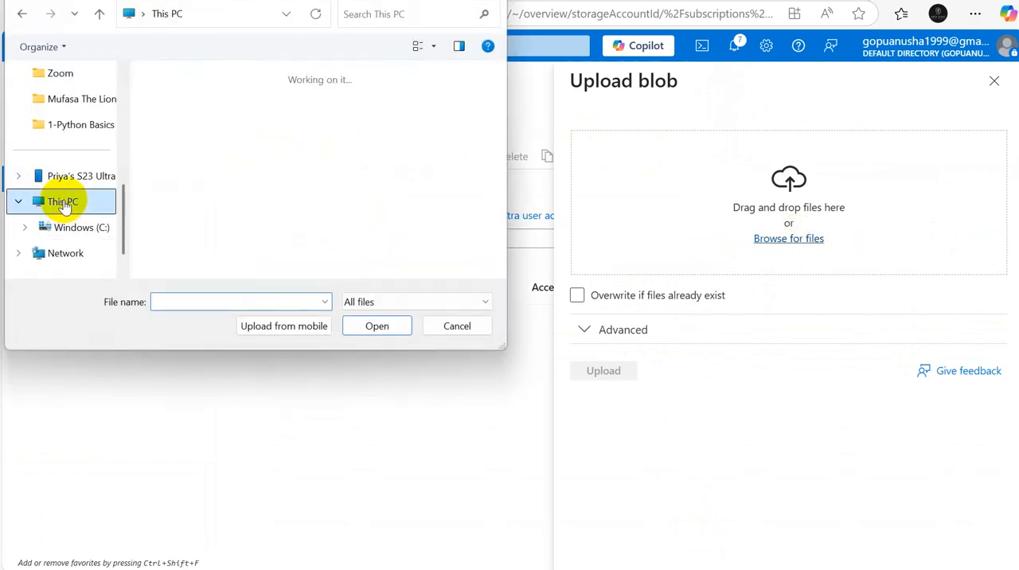
pyautogui.click(211, 116)
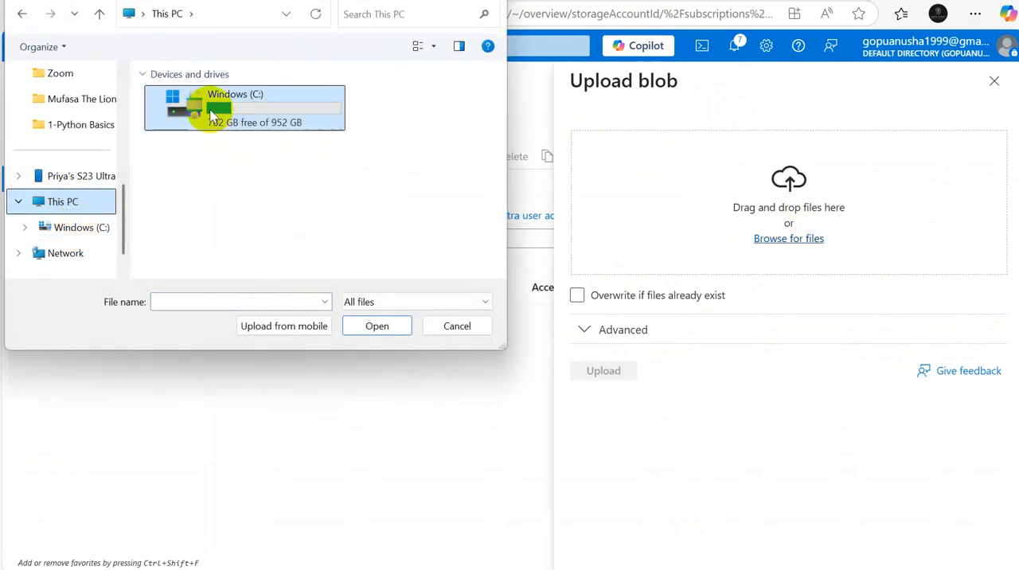
pyautogui.moveTo(121, 209); pyautogui.dragTo(125, 80)
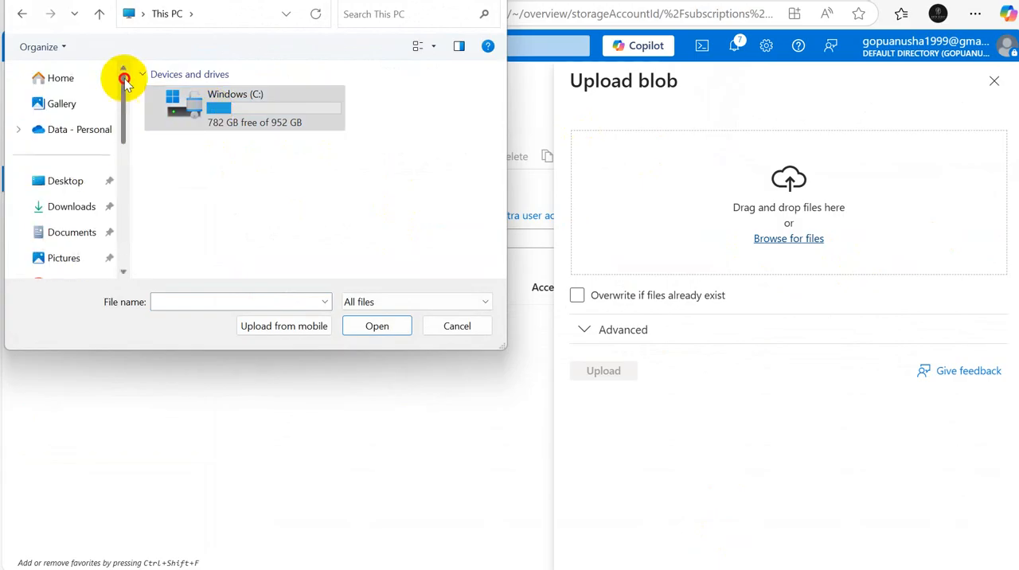
pyautogui.click(73, 207)
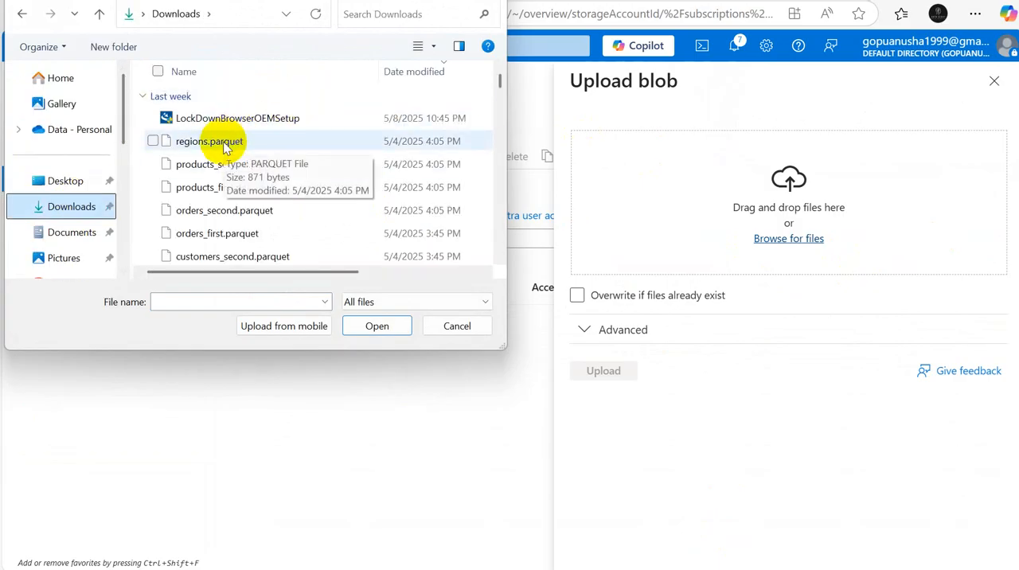
# Step: Choose regions.parquet, products_first.parquet, orders_first.parquet and customer_first.parquet, and upload them to the source container
pyautogui.click(153, 142)
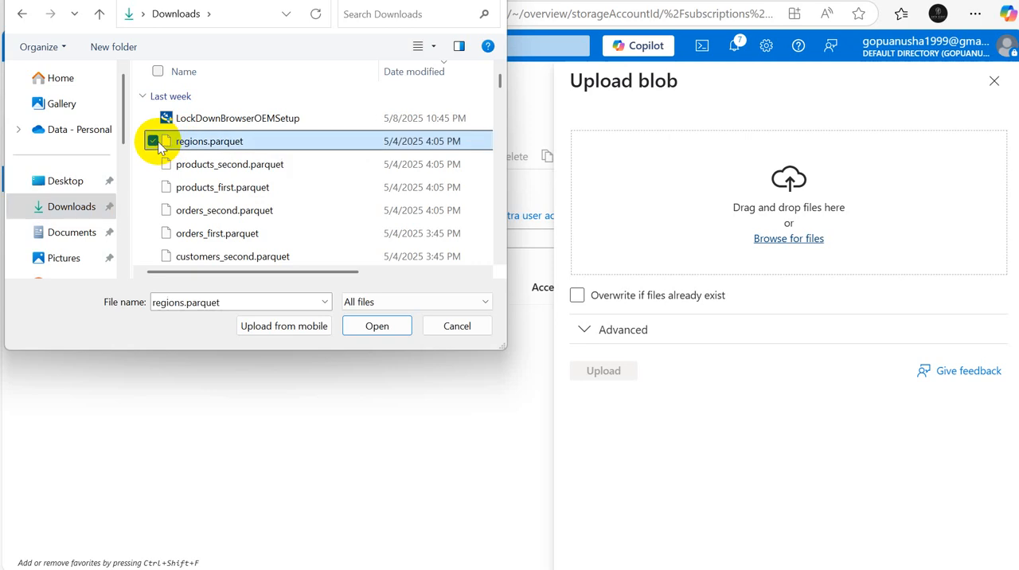
pyautogui.click(154, 187)
pyautogui.click(153, 233)
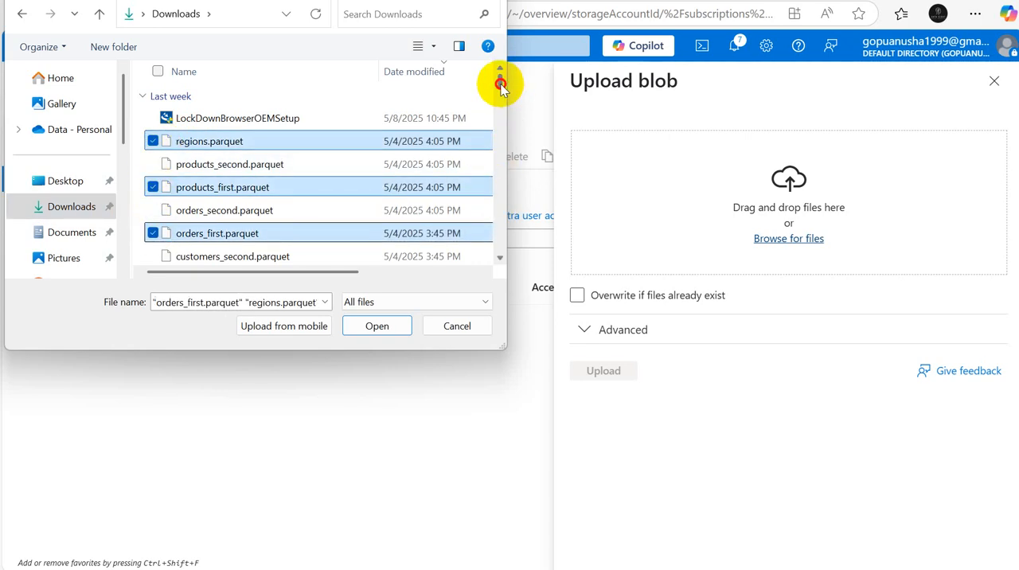
pyautogui.moveTo(501, 85); pyautogui.dragTo(503, 86)
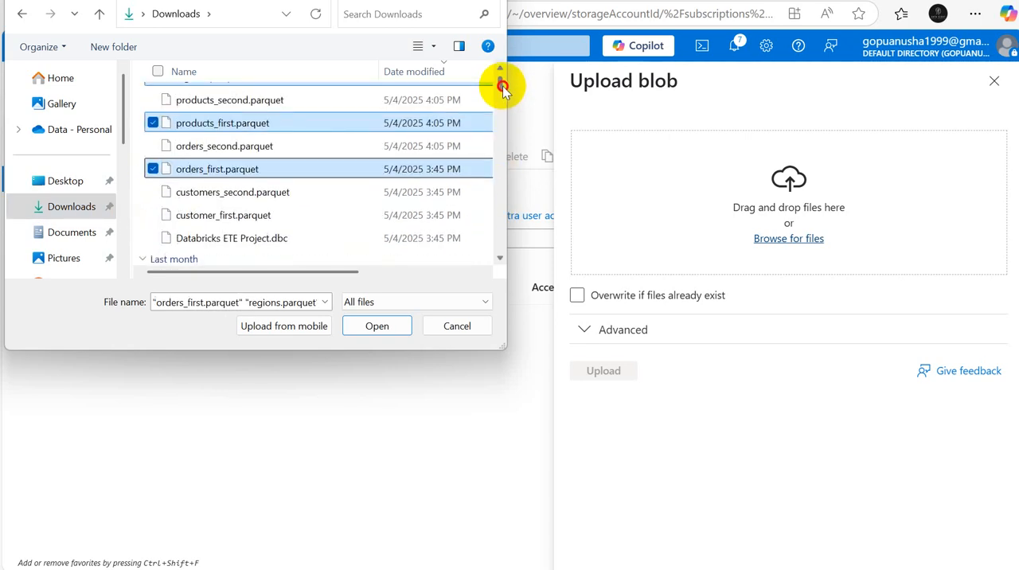
pyautogui.click(152, 214)
pyautogui.click(381, 327)
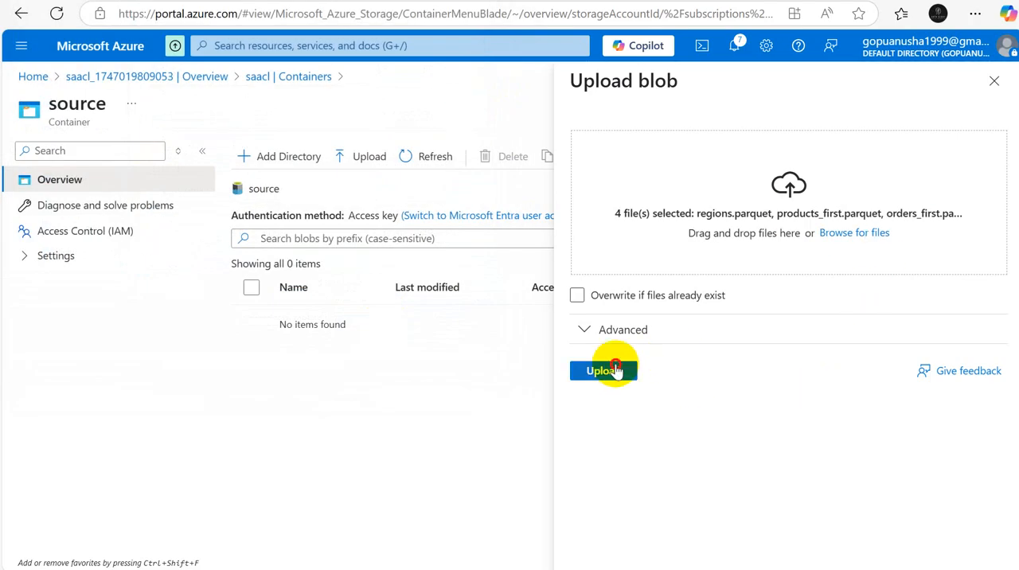
pyautogui.click(616, 369)
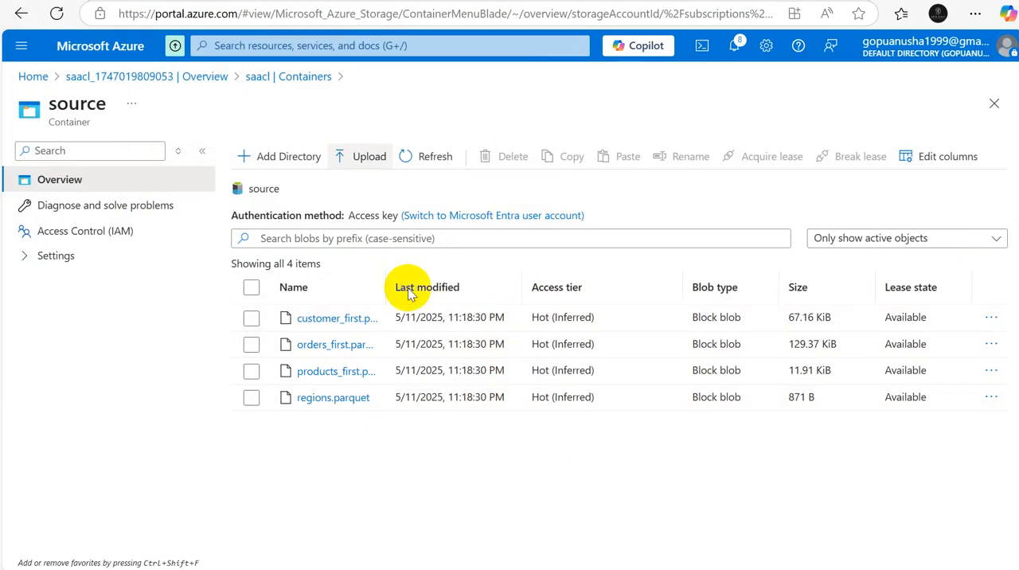
# Step: Open the adb-prj Databricks service from the Azure home page and launch its workspace, signing in with the second listed Microsoft account
pyautogui.click(414, 435)
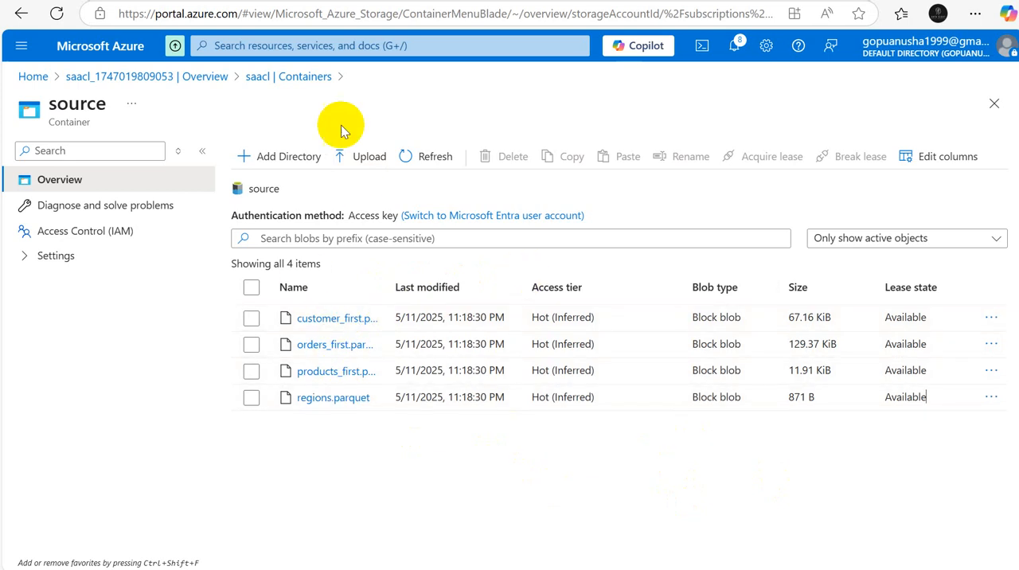
pyautogui.click(34, 77)
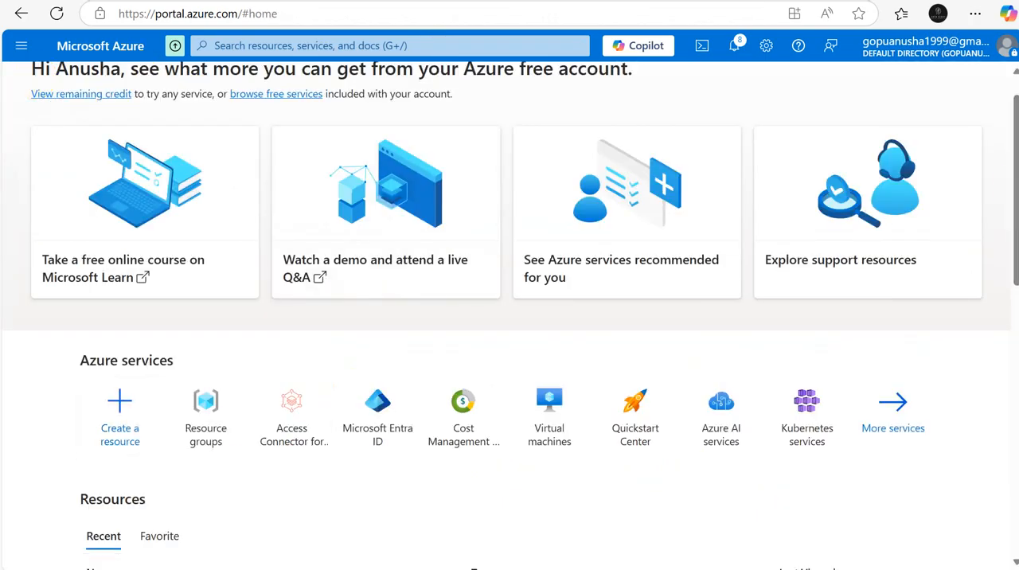
pyautogui.moveTo(1015, 195); pyautogui.dragTo(933, 344)
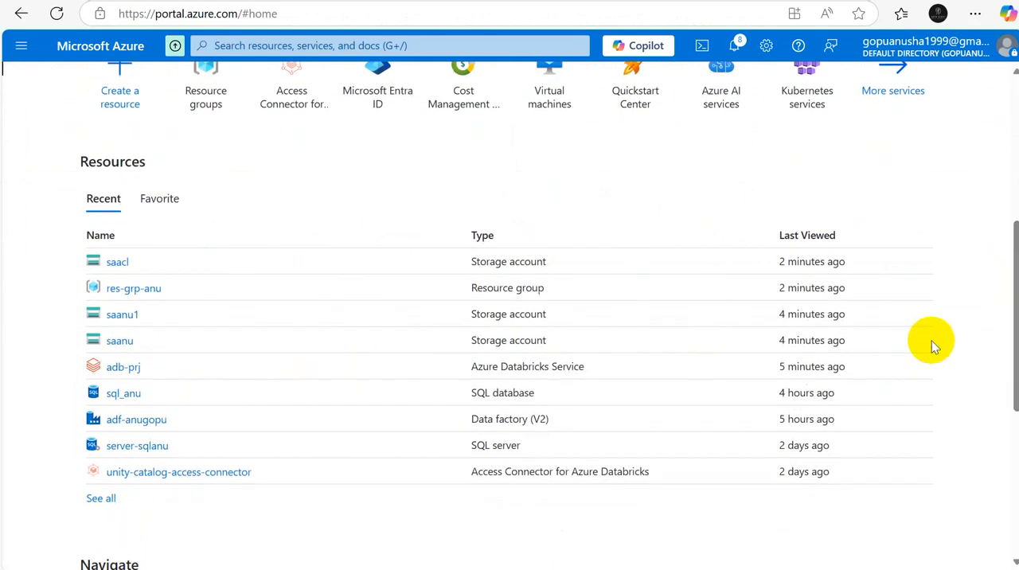
pyautogui.click(121, 367)
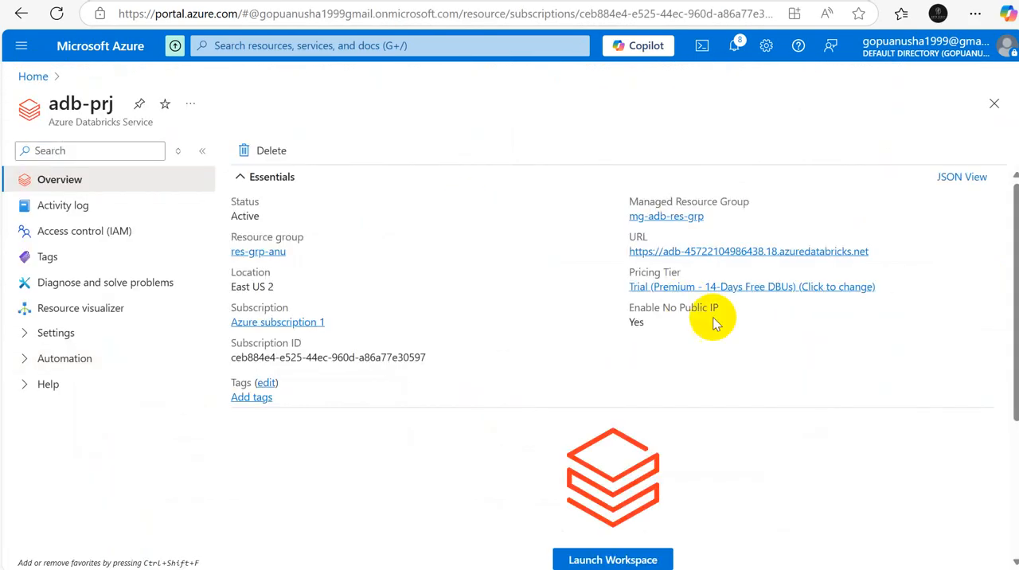
pyautogui.moveTo(1016, 312); pyautogui.dragTo(1017, 376)
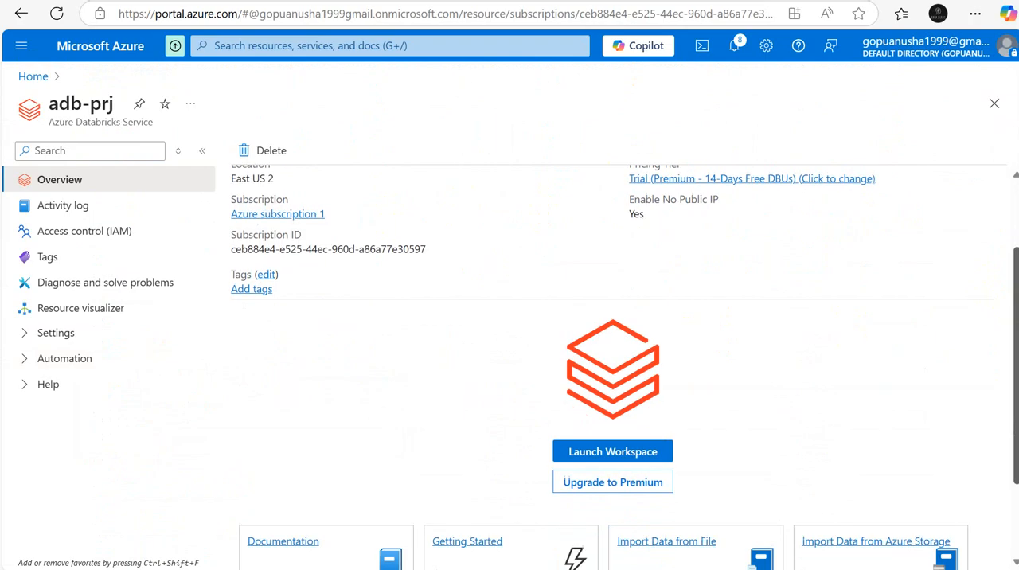
pyautogui.click(653, 413)
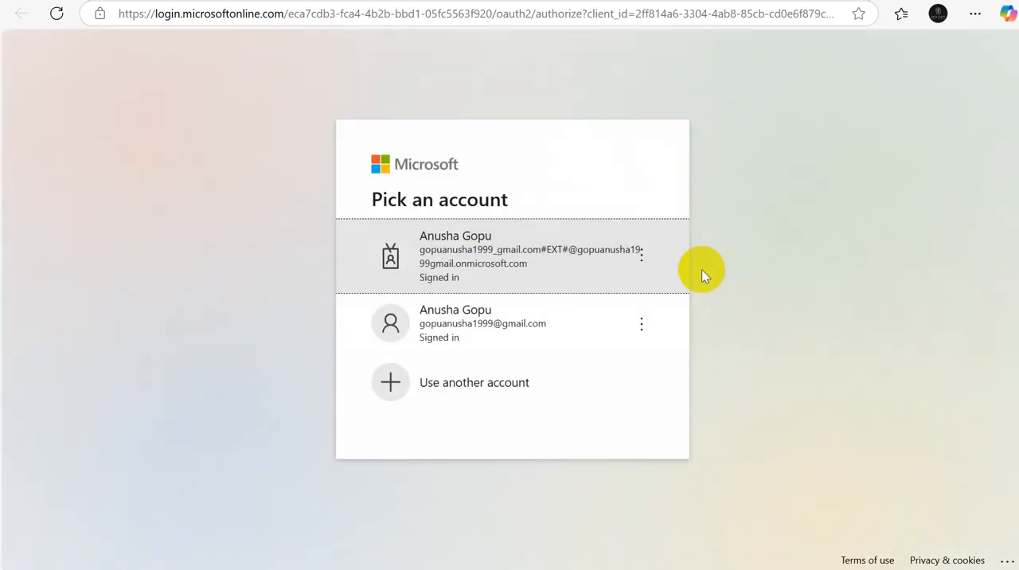
pyautogui.click(444, 320)
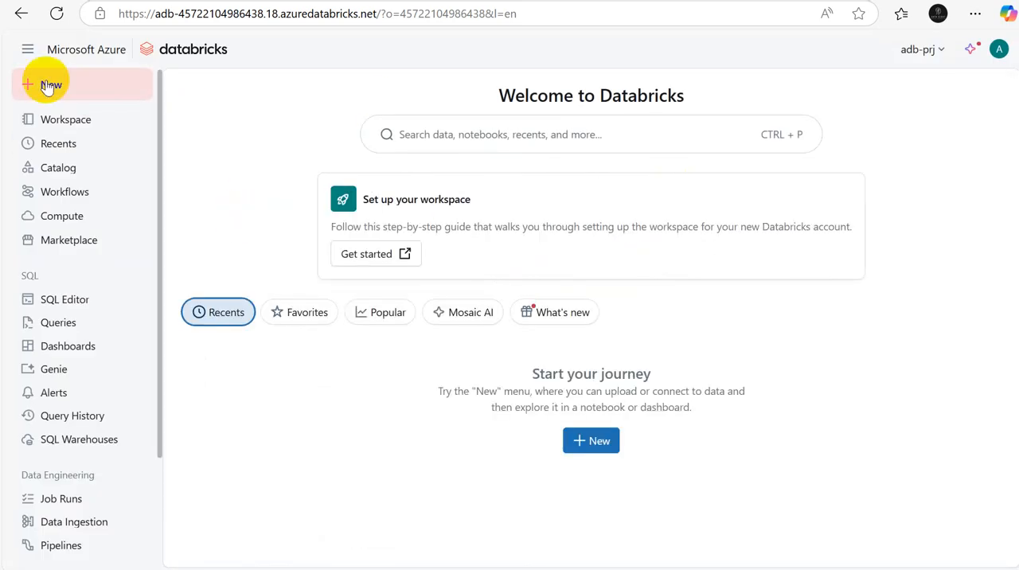
# Step: Create a folder named Azure Databricks Part1 in the workspace's user home folder
pyautogui.moveTo(159, 123); pyautogui.dragTo(139, 52)
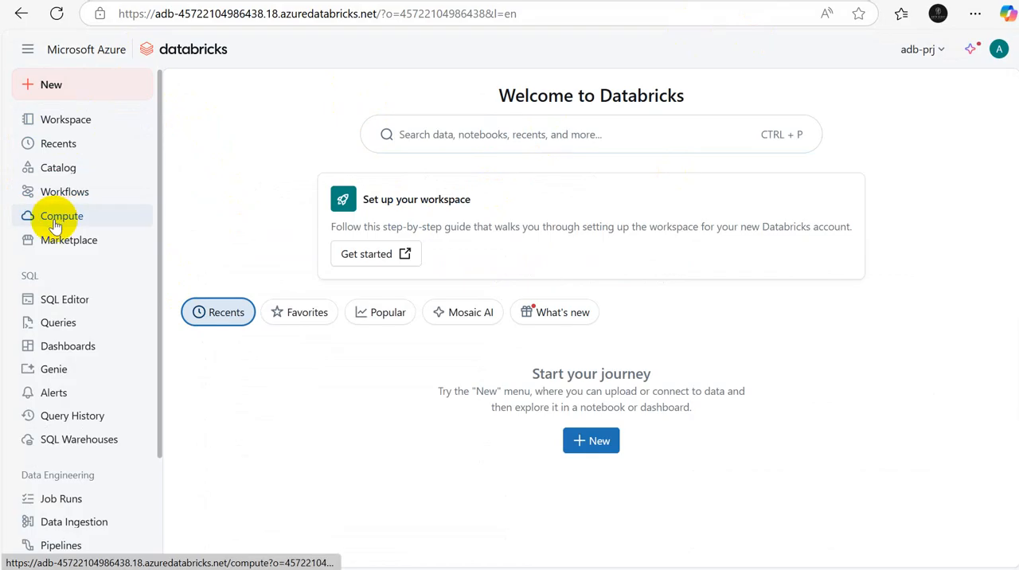
pyautogui.click(70, 125)
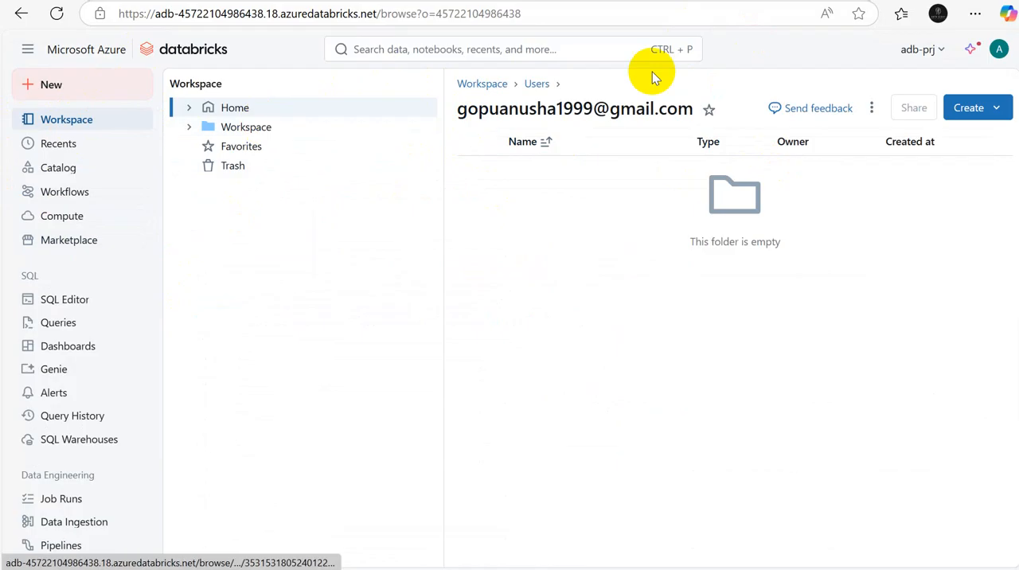
pyautogui.click(999, 110)
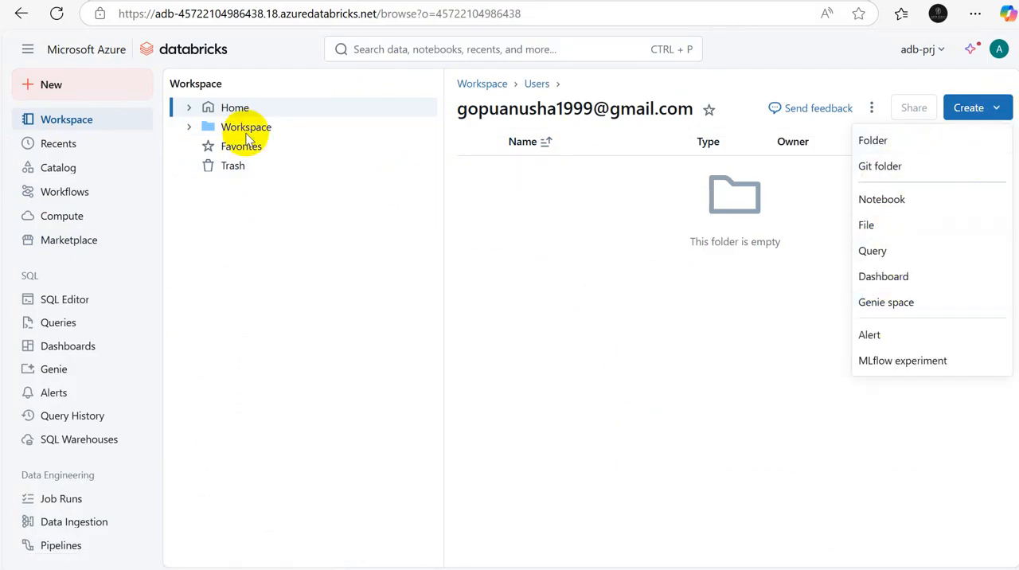
pyautogui.click(893, 144)
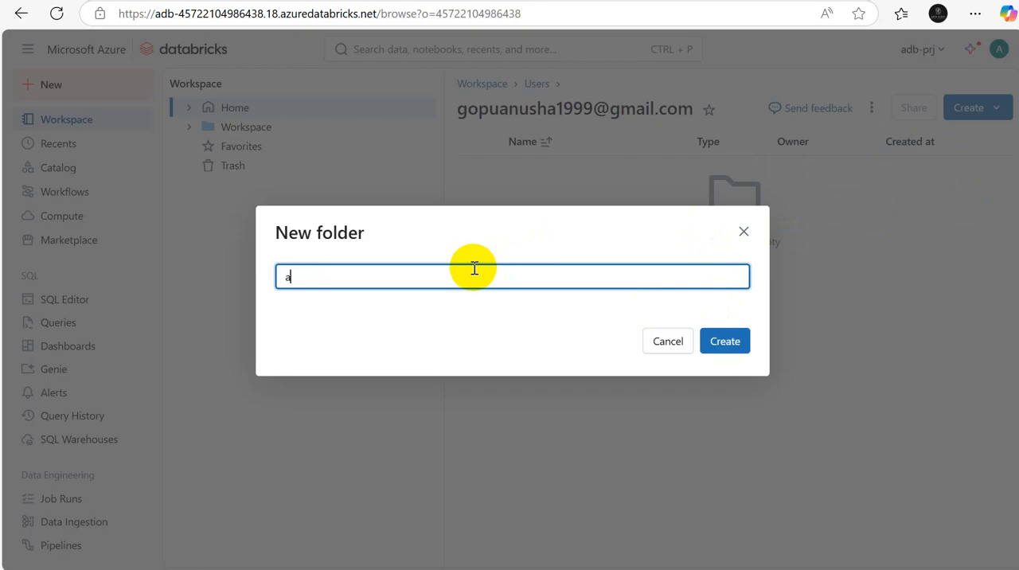
pyautogui.press('BackSpace')
pyautogui.write('Azure Databricks Part1')
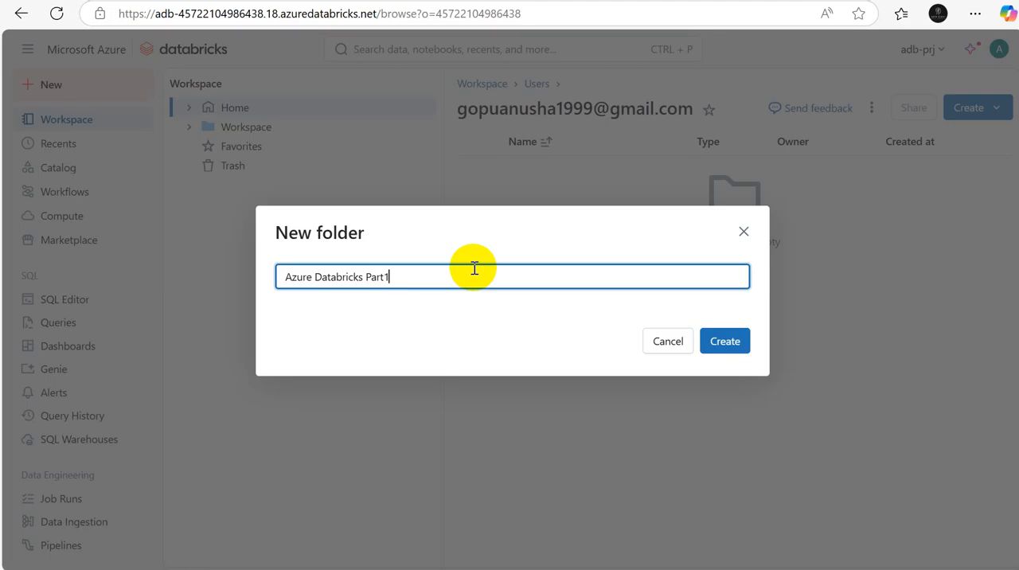
pyautogui.click(719, 335)
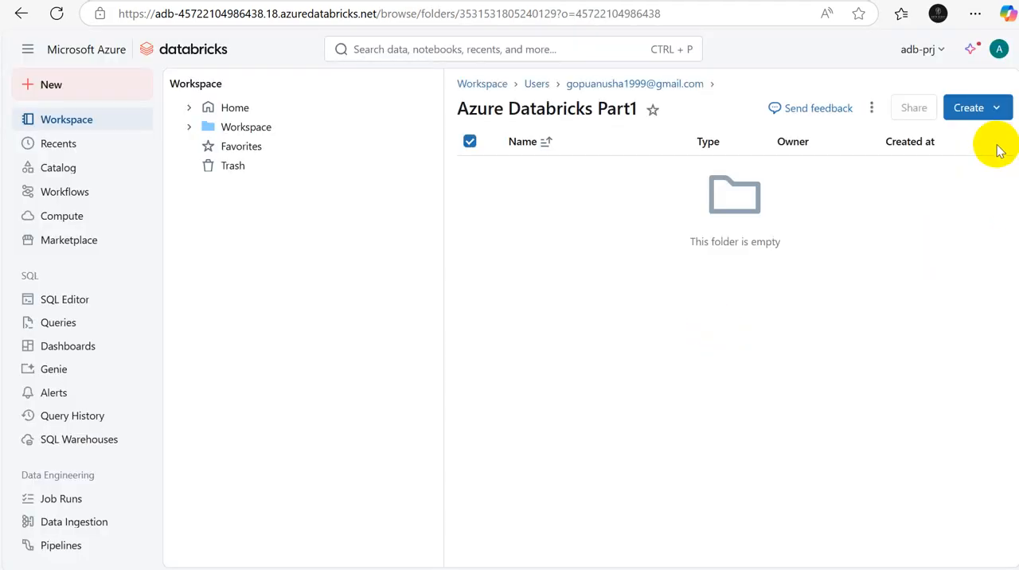
# Step: Review the item types that can be created in the new folder, and view the Recents, Catalog and Workflows pages
pyautogui.click(988, 107)
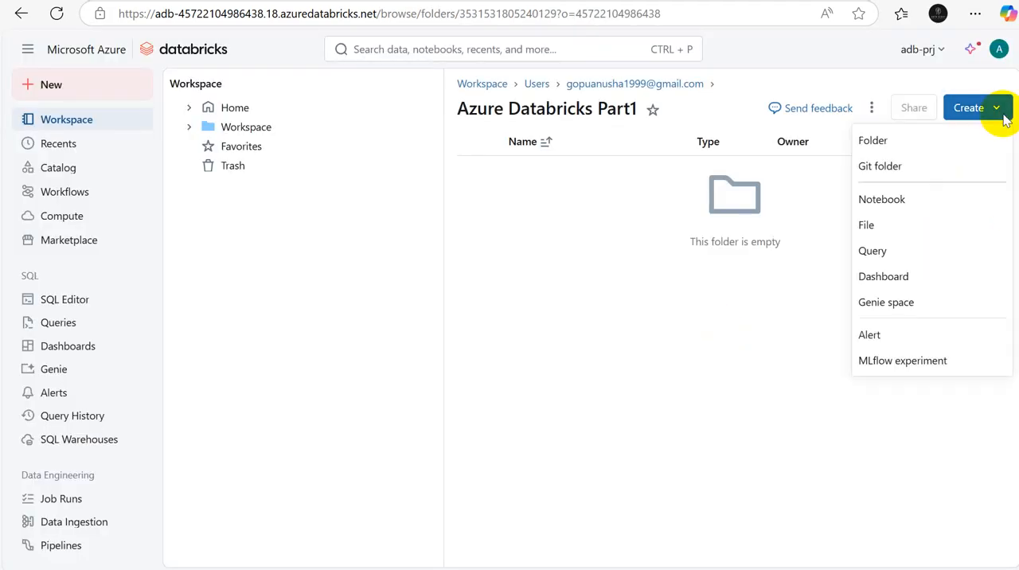
pyautogui.click(630, 351)
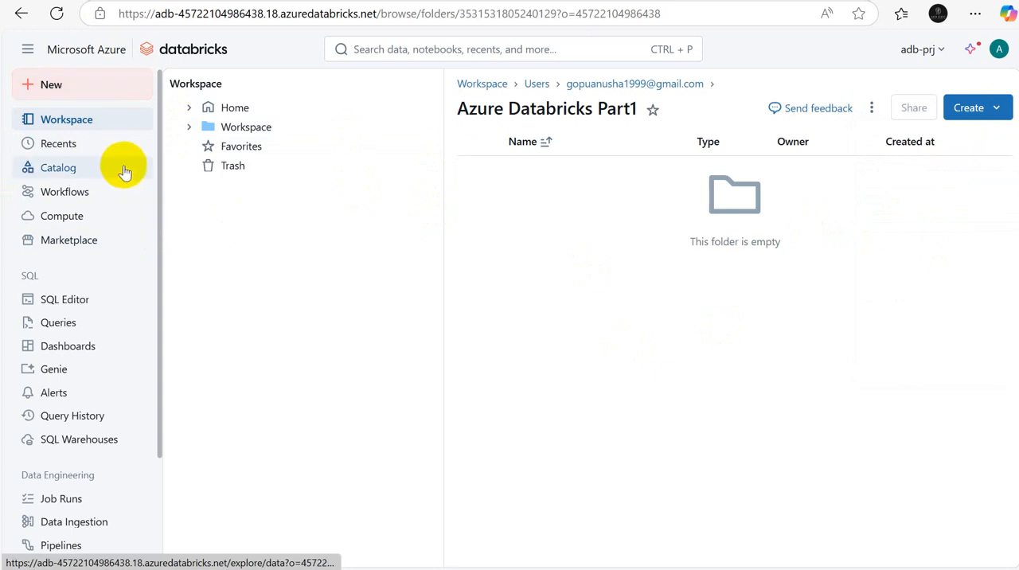
pyautogui.click(59, 151)
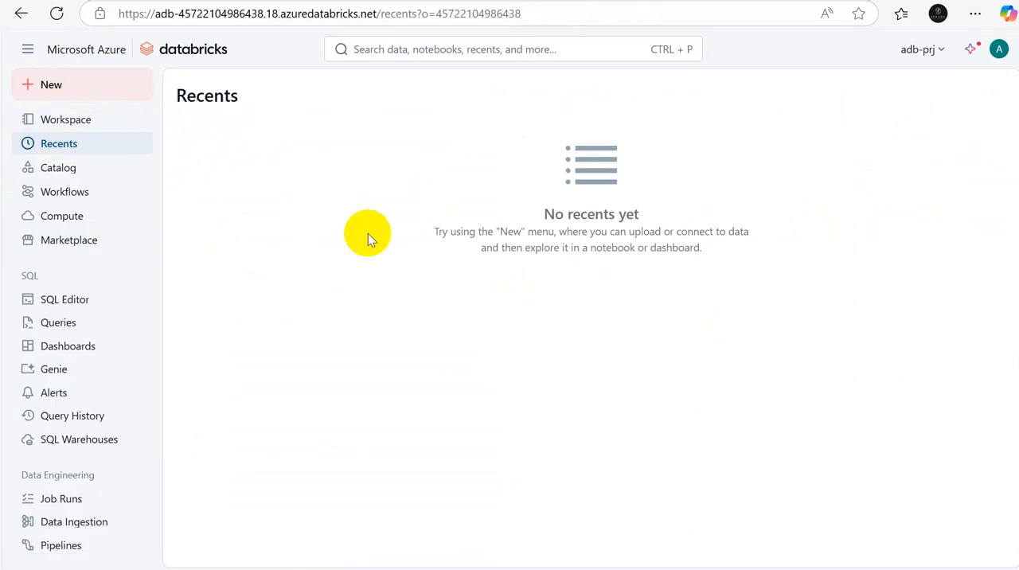
pyautogui.click(66, 171)
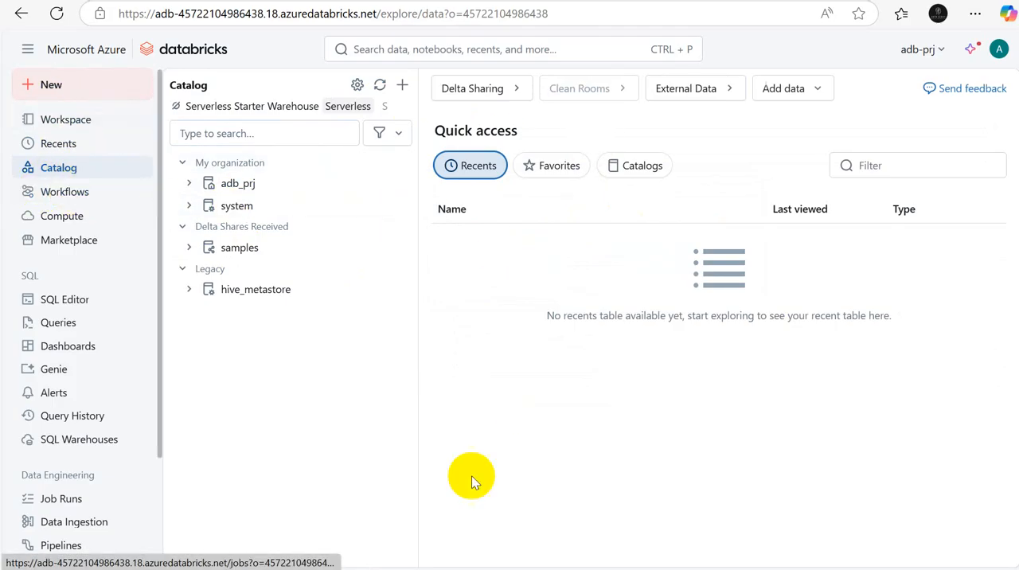
pyautogui.click(67, 202)
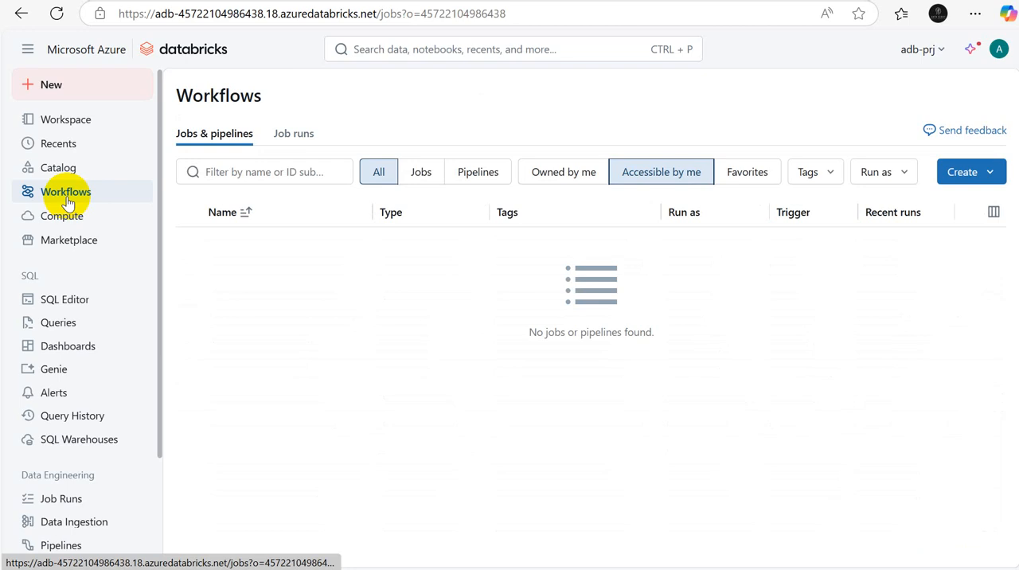
# Step: Examine the Compute page's all-purpose compute, job compute, SQL warehouses, Vector Search, pools and policies sections
pyautogui.click(56, 220)
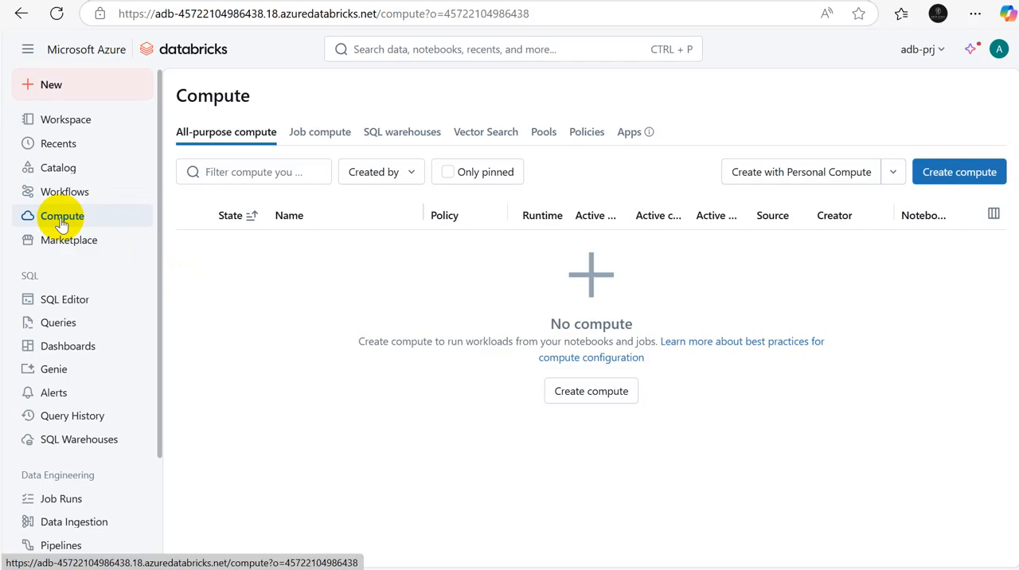
pyautogui.click(324, 136)
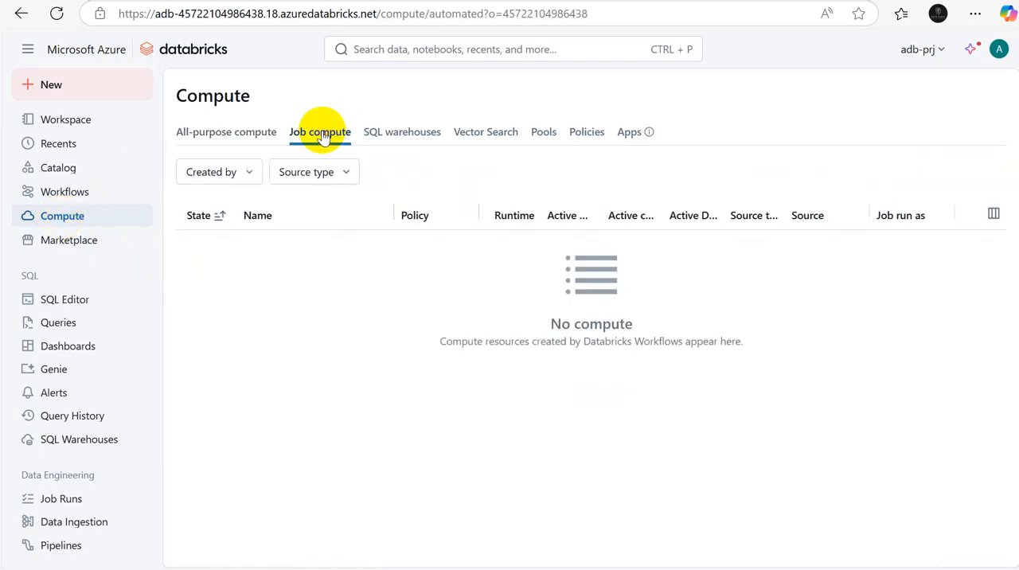
pyautogui.click(218, 133)
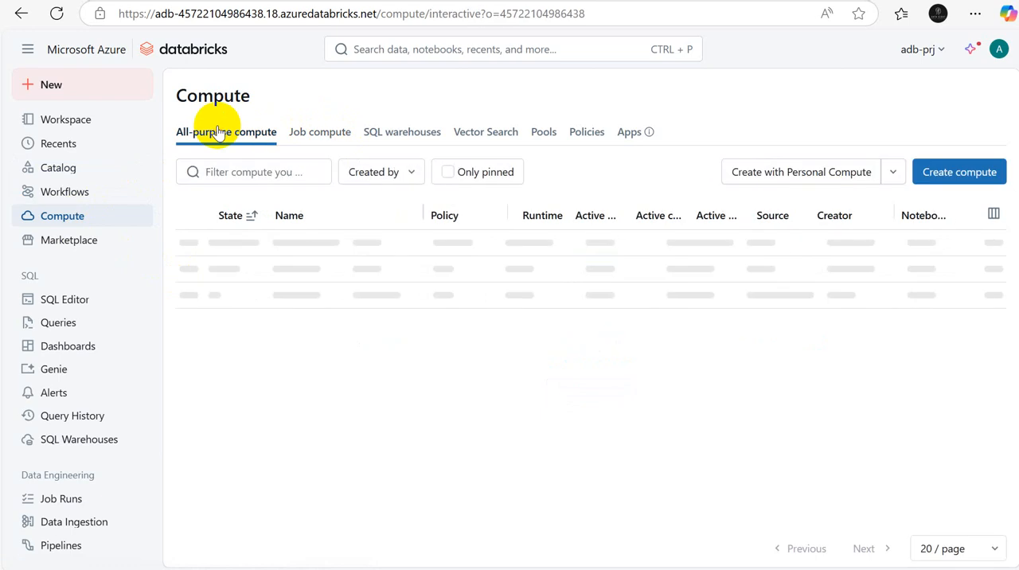
pyautogui.click(303, 135)
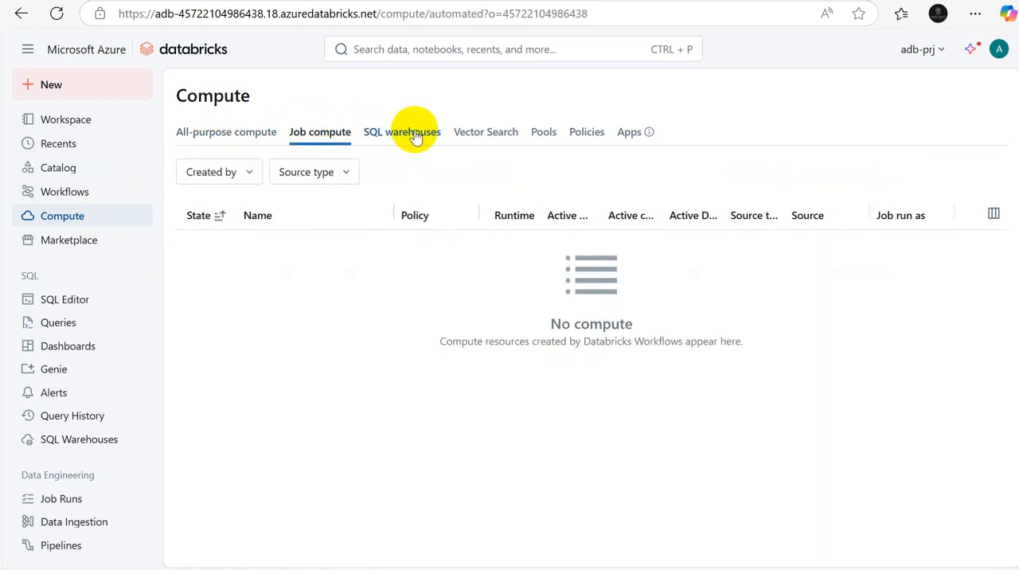
pyautogui.click(410, 133)
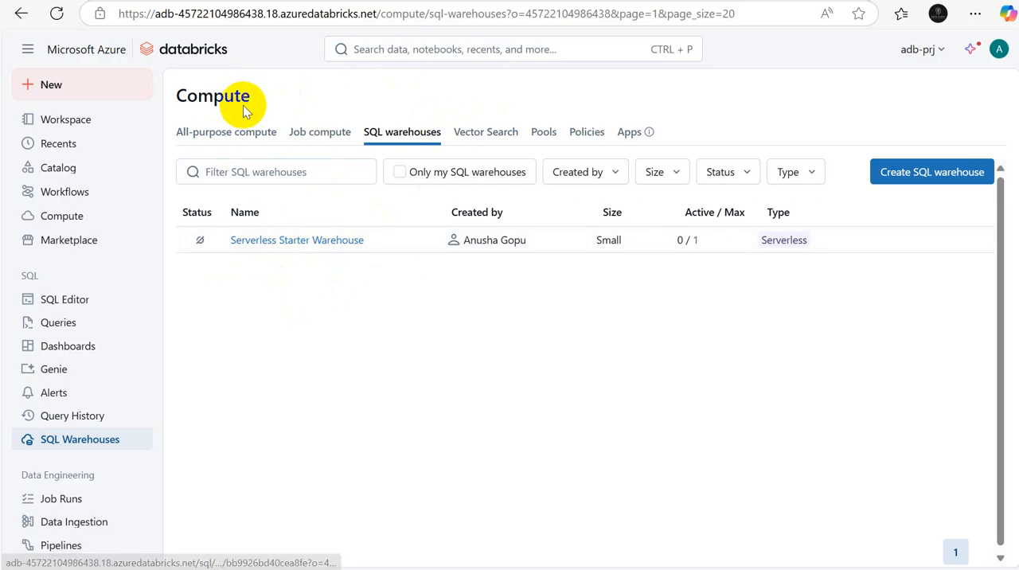
pyautogui.click(227, 133)
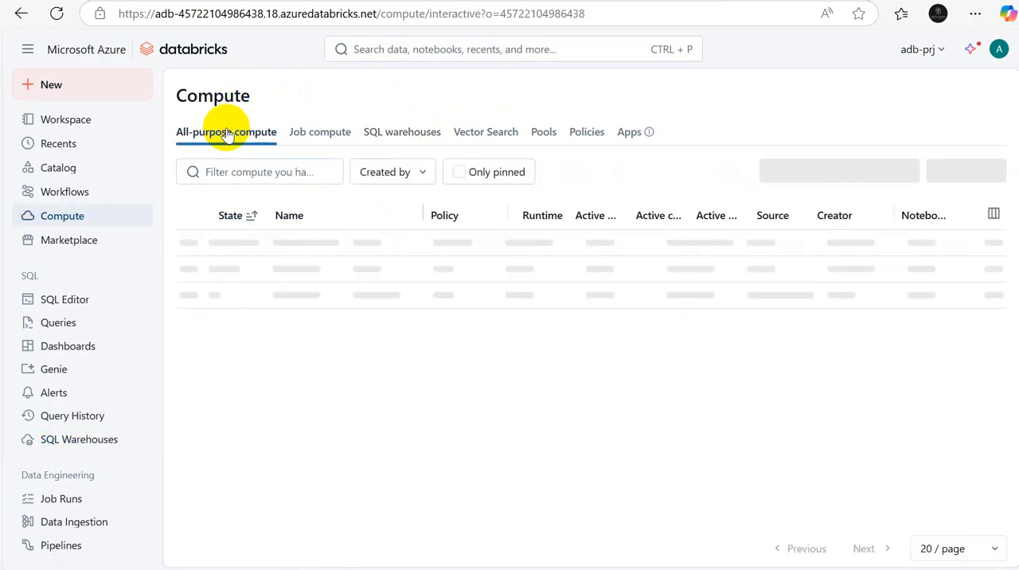
pyautogui.click(320, 132)
pyautogui.click(391, 134)
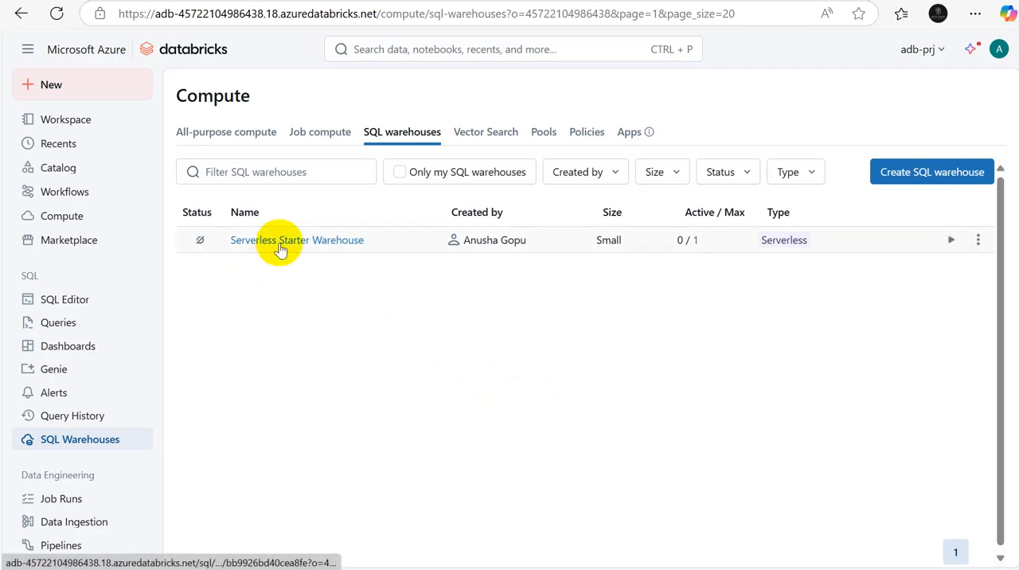
pyautogui.click(472, 135)
pyautogui.click(545, 132)
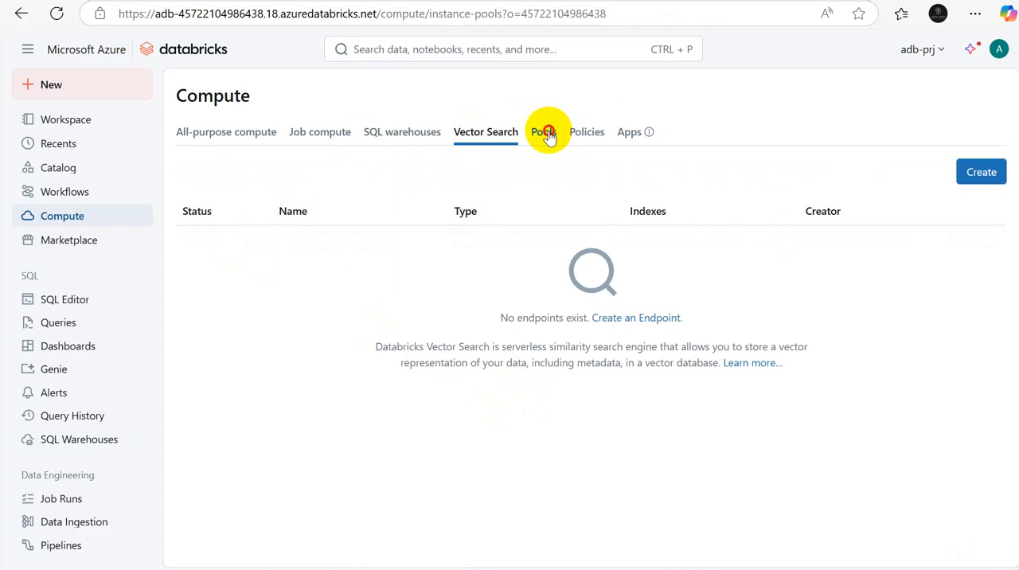
pyautogui.click(586, 133)
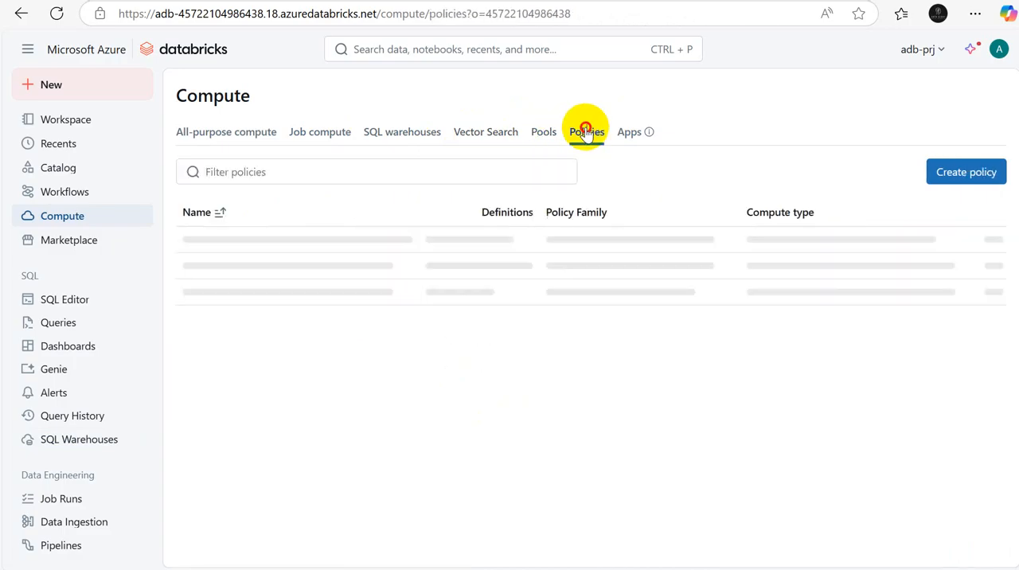
# Step: View the Databricks Marketplace and look through the SQL, Data Engineering and Machine Learning entries in the navigation list
pyautogui.click(64, 242)
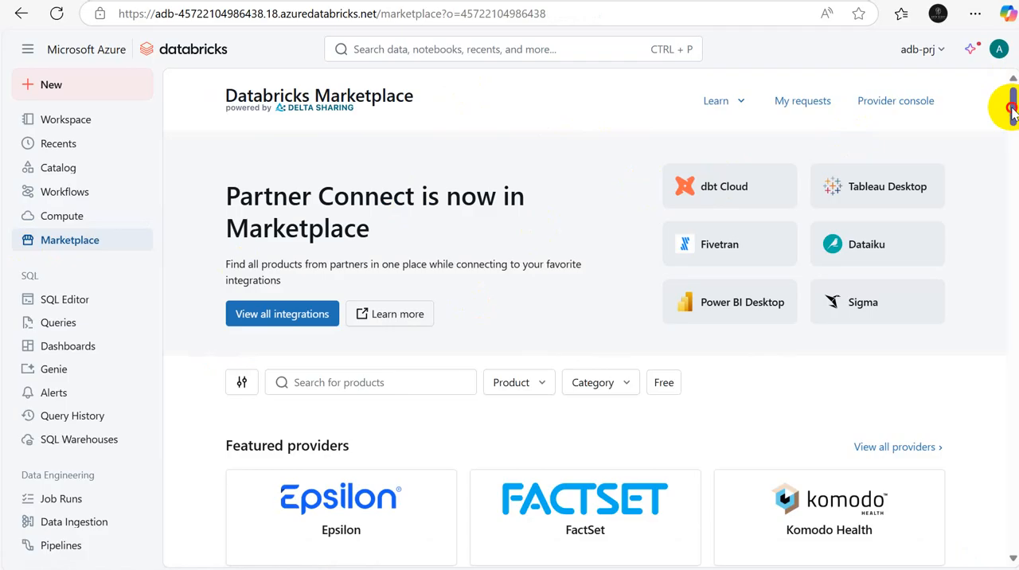
pyautogui.moveTo(1007, 102)
pyautogui.mouseDown()
pyautogui.moveTo(1008, 150)
pyautogui.moveTo(1008, 94)
pyautogui.mouseUp()
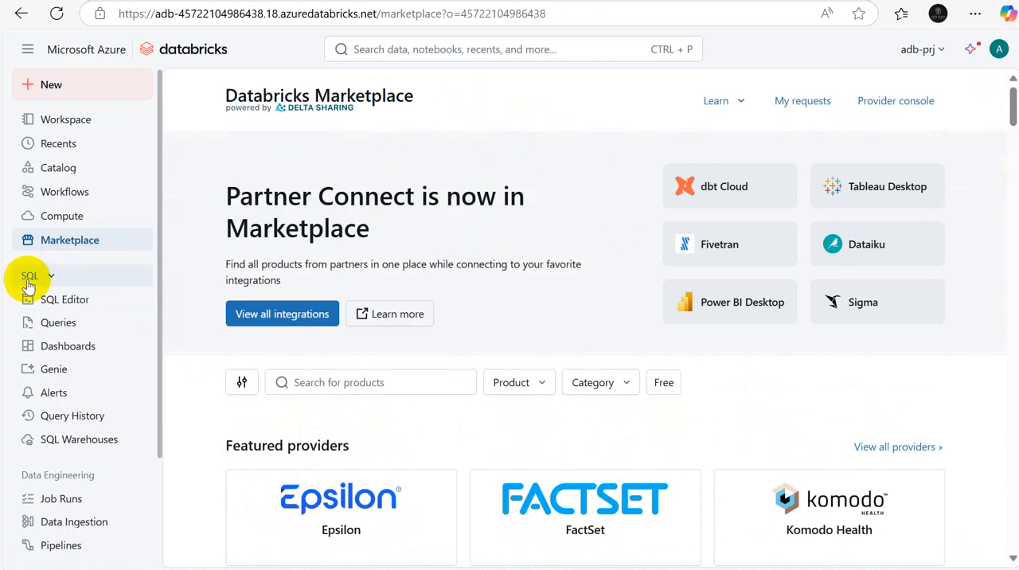
pyautogui.moveTo(159, 309); pyautogui.dragTo(168, 384)
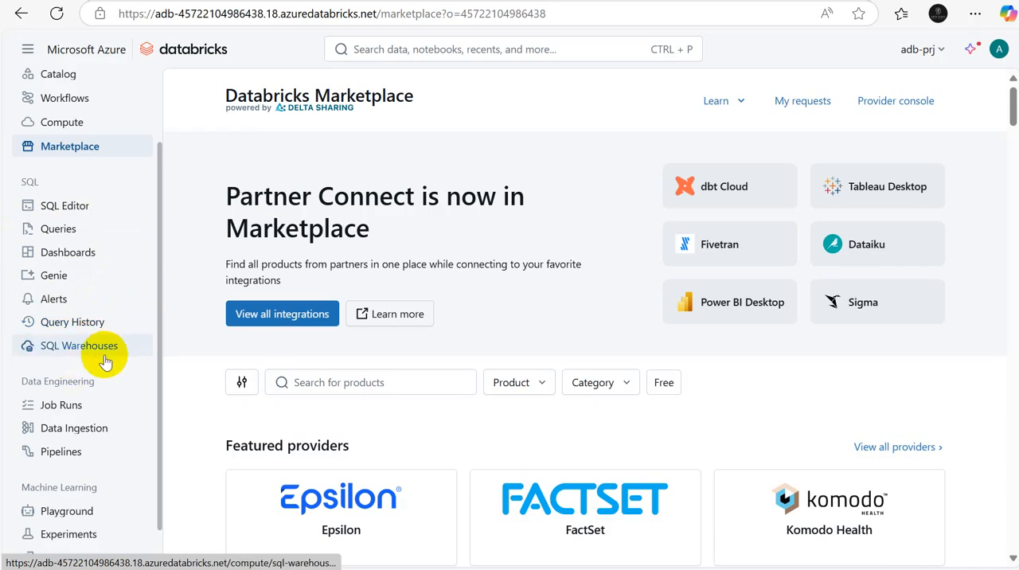
pyautogui.moveTo(157, 422); pyautogui.dragTo(173, 361)
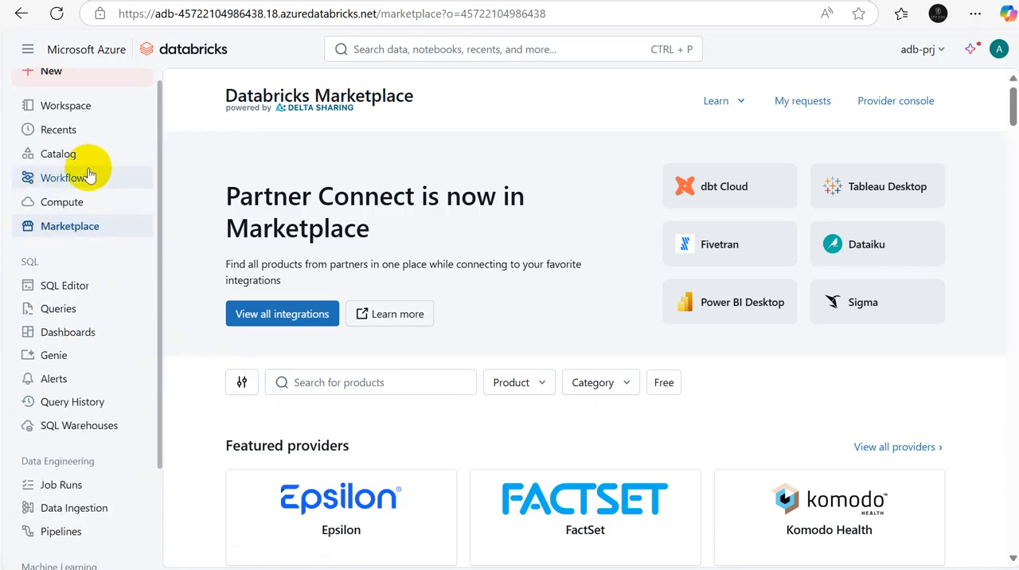
pyautogui.moveTo(161, 414); pyautogui.dragTo(170, 480)
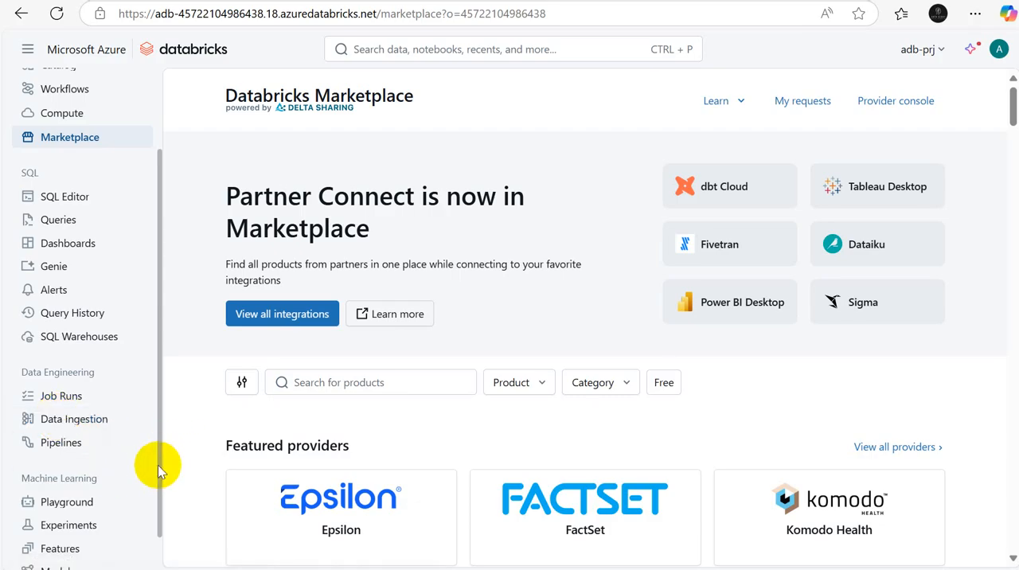
pyautogui.moveTo(158, 465); pyautogui.dragTo(164, 567)
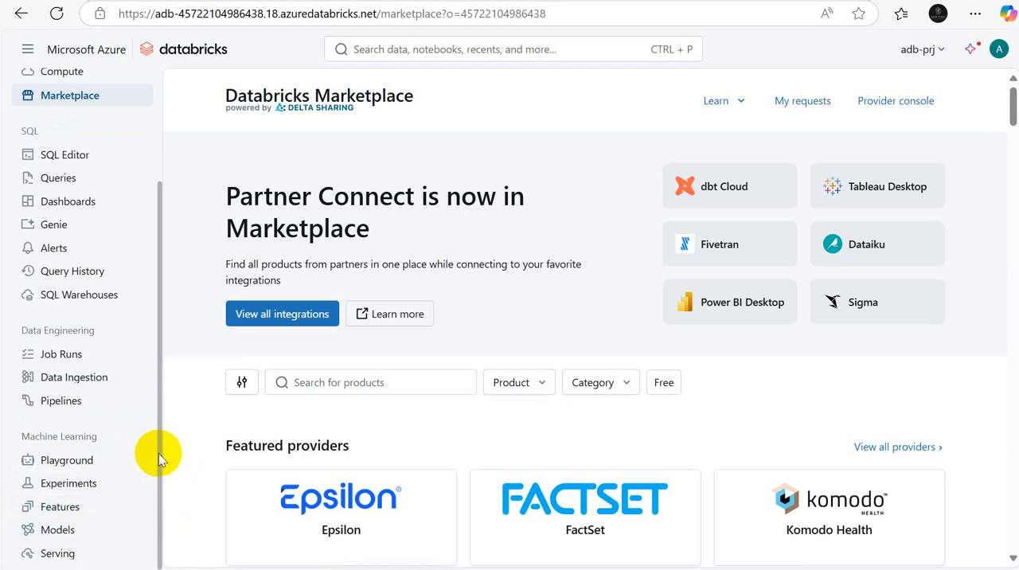
pyautogui.moveTo(159, 453); pyautogui.dragTo(177, 266)
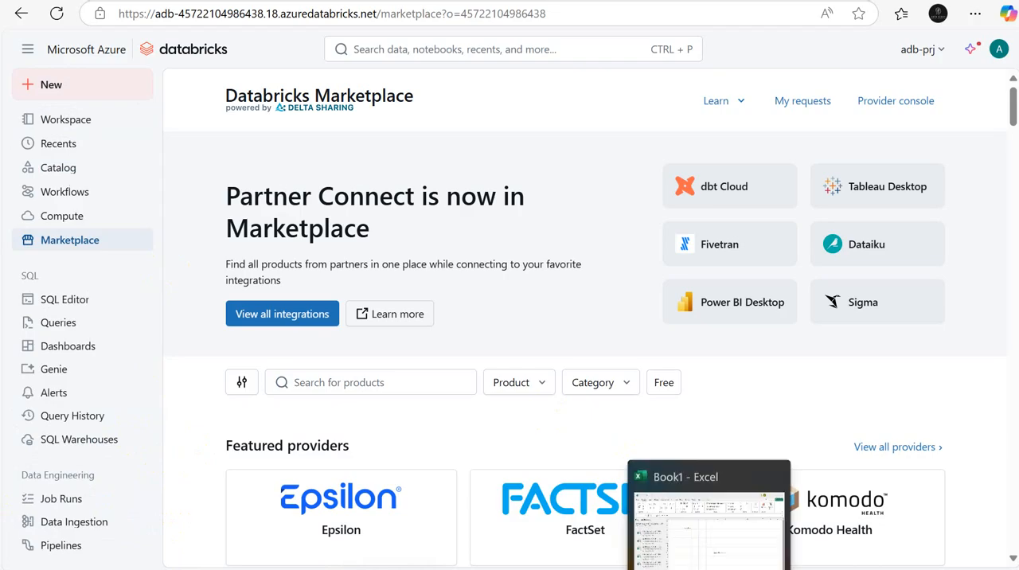
# Step: Switch to the Book1 workbook in Excel and clear the old notes from cells B1:J17
pyautogui.click(709, 518)
pyautogui.click(700, 410)
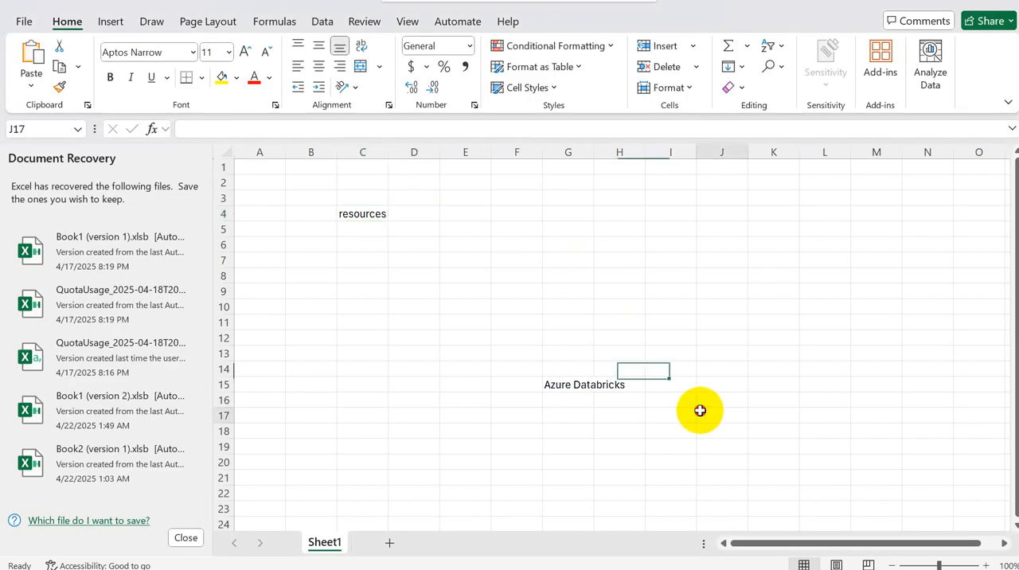
pyautogui.moveTo(699, 410); pyautogui.dragTo(313, 171)
pyautogui.press('Delete')
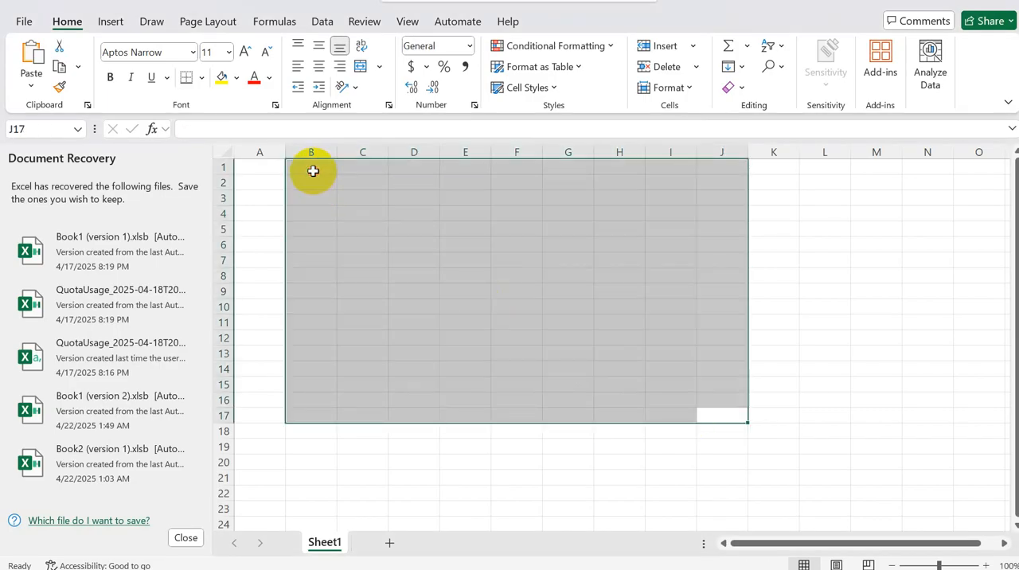
# Step: Enter Step1 in cell A3 and Azure Databricks workspace in cell B3
pyautogui.click(278, 201)
pyautogui.write('Step1')
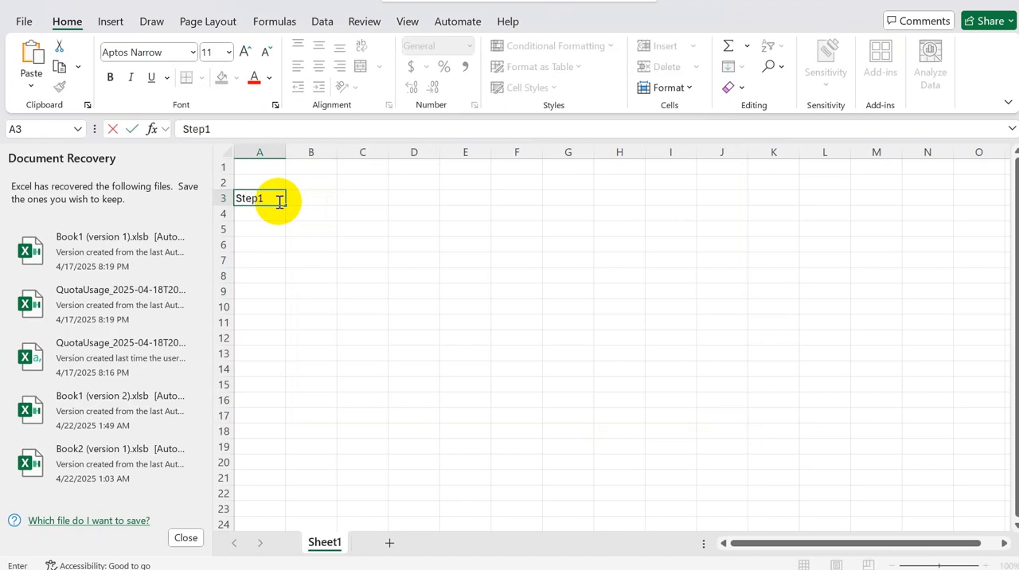
pyautogui.press('Tab')
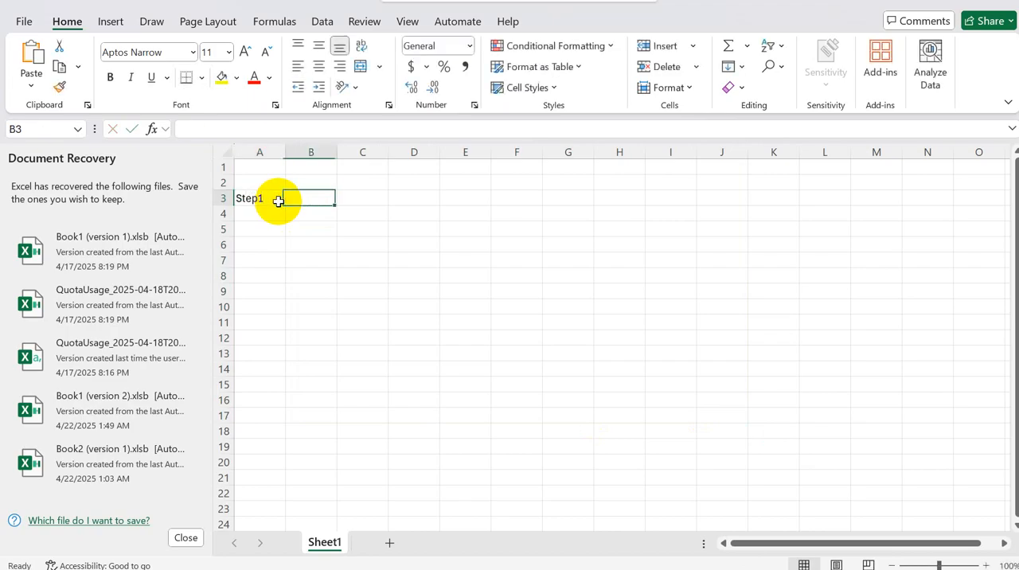
pyautogui.write('A')
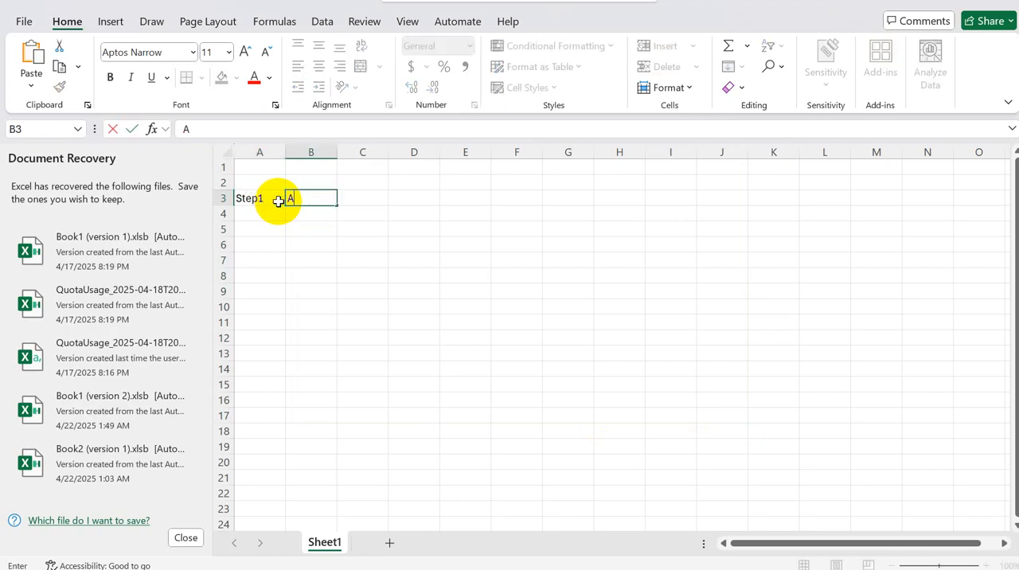
pyautogui.press('BackSpace')
pyautogui.write('Azure Databricks')
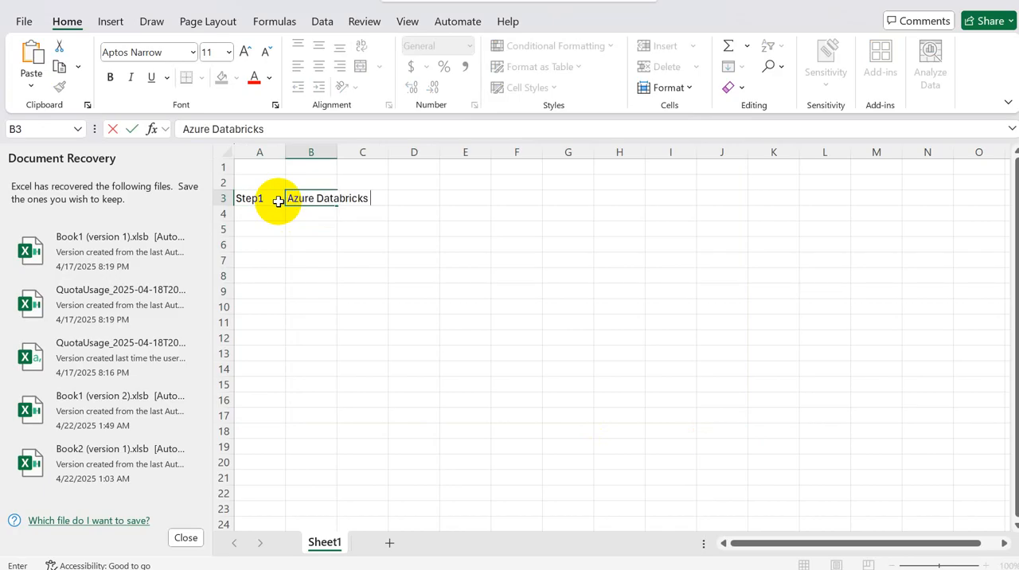
pyautogui.write(' workspace')
pyautogui.press('Return')
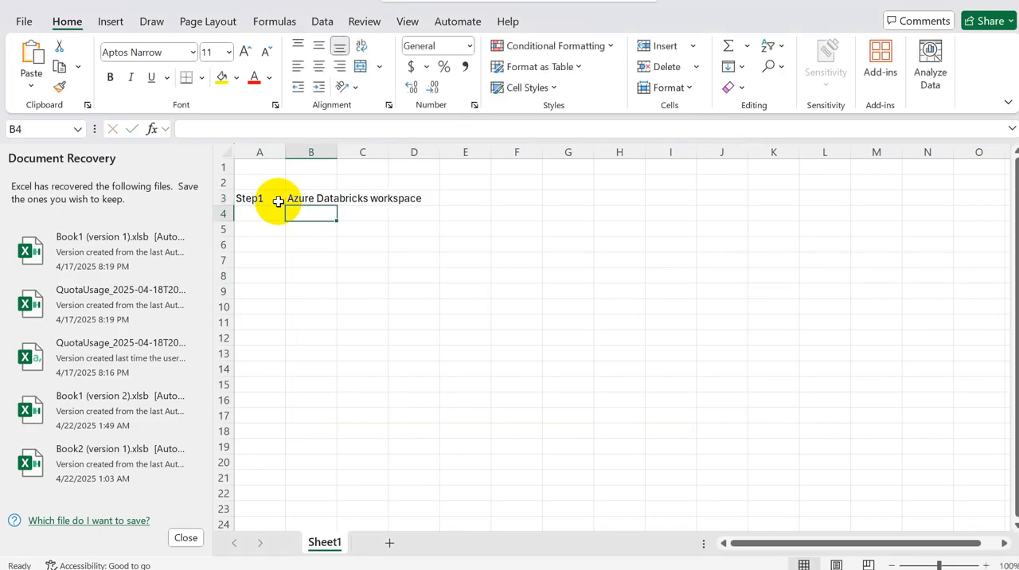
# Step: Enter Step2 in cell A4 and Azure storage account in cell B4
pyautogui.press('Left')
pyautogui.write('Step')
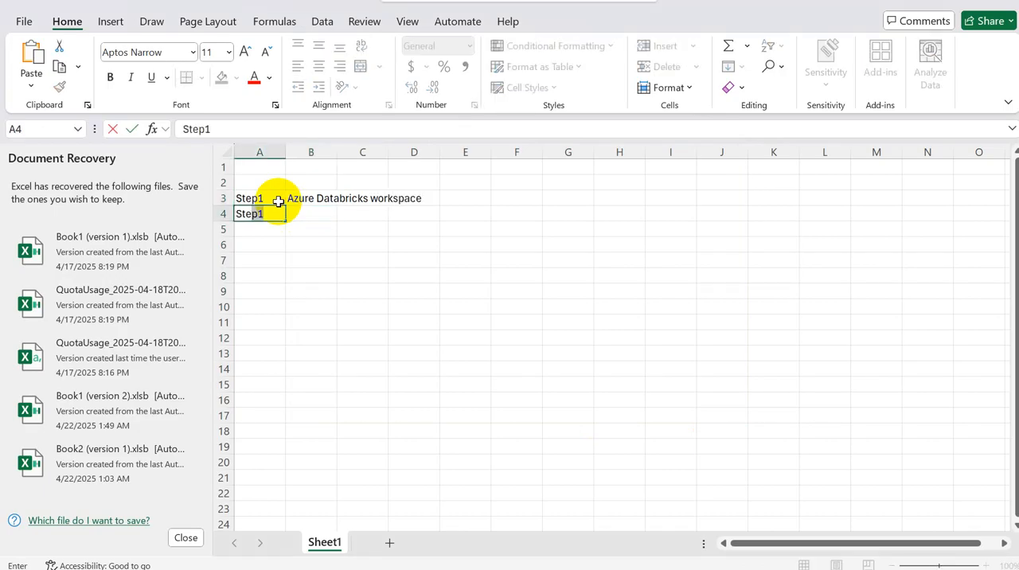
pyautogui.write('2')
pyautogui.press('Tab')
pyautogui.write('Azure s')
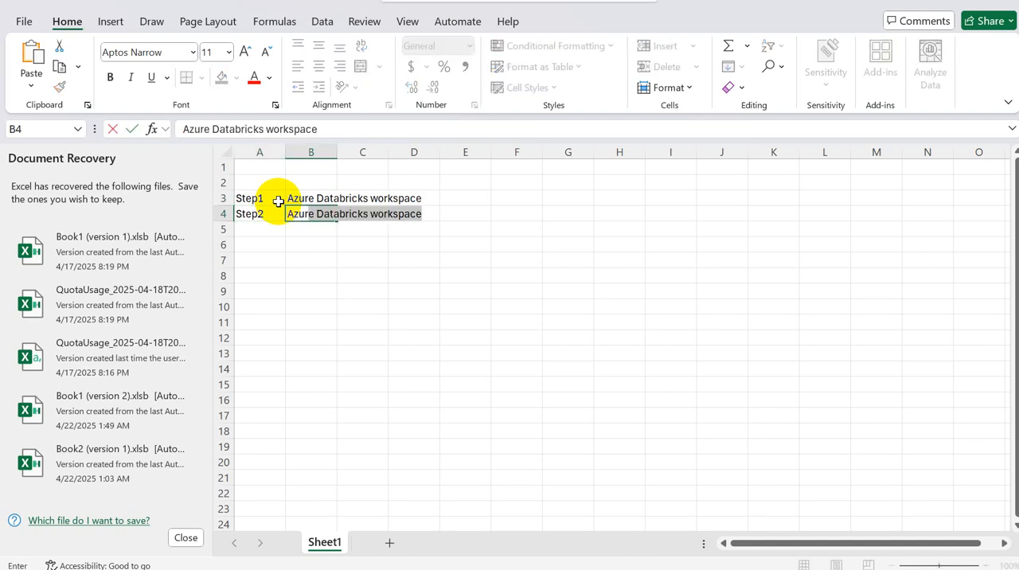
pyautogui.write('to')
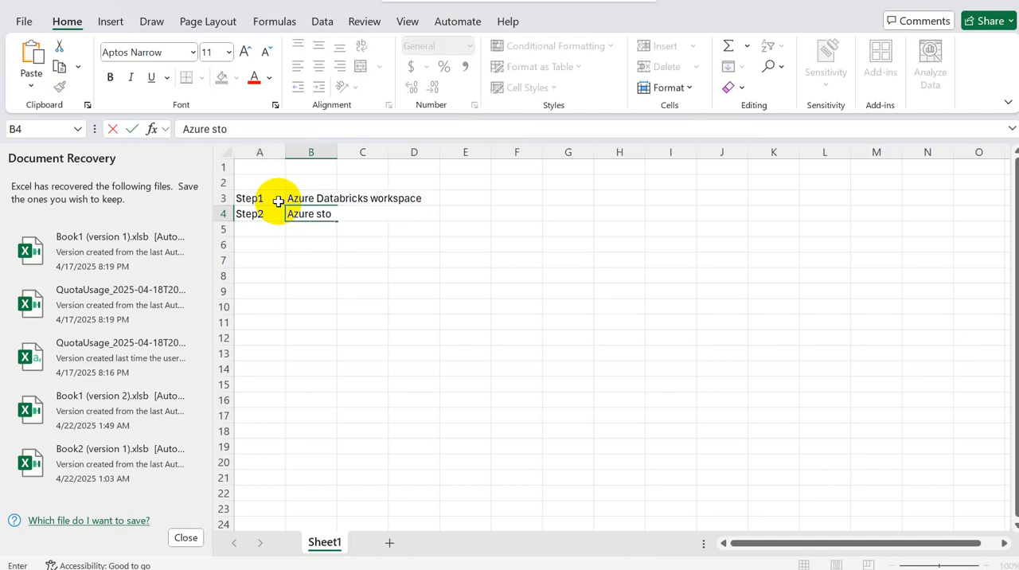
pyautogui.write('rage account')
pyautogui.click(468, 257)
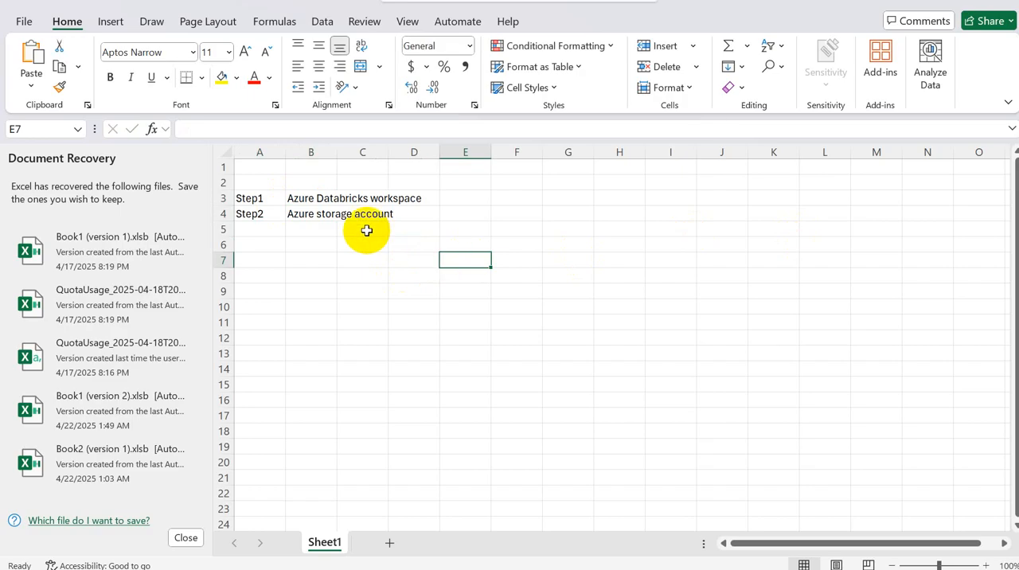
# Step: Add ADLS gen2 in cell B5, directly under the Azure storage account entry
pyautogui.click(305, 217)
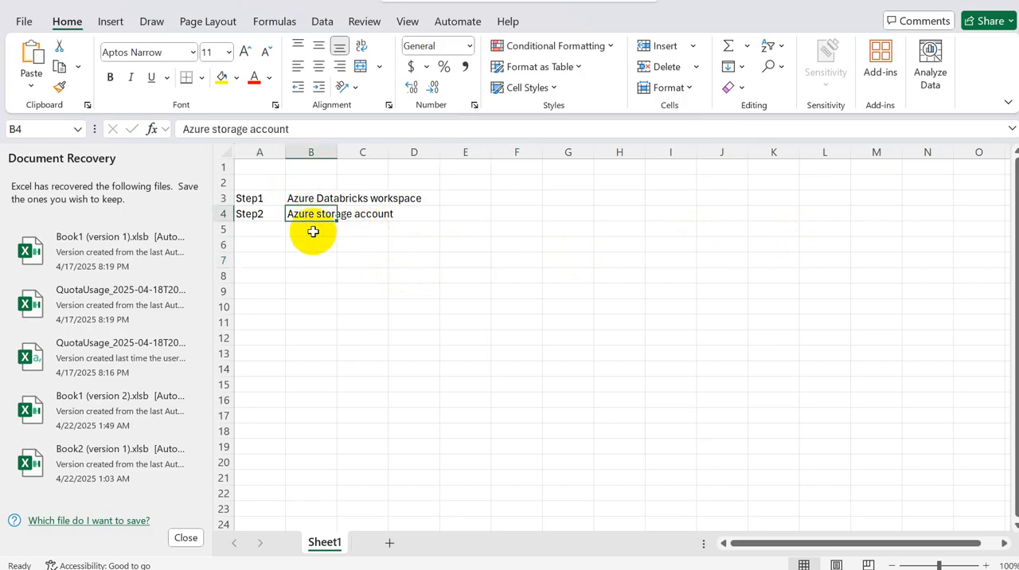
pyautogui.click(313, 231)
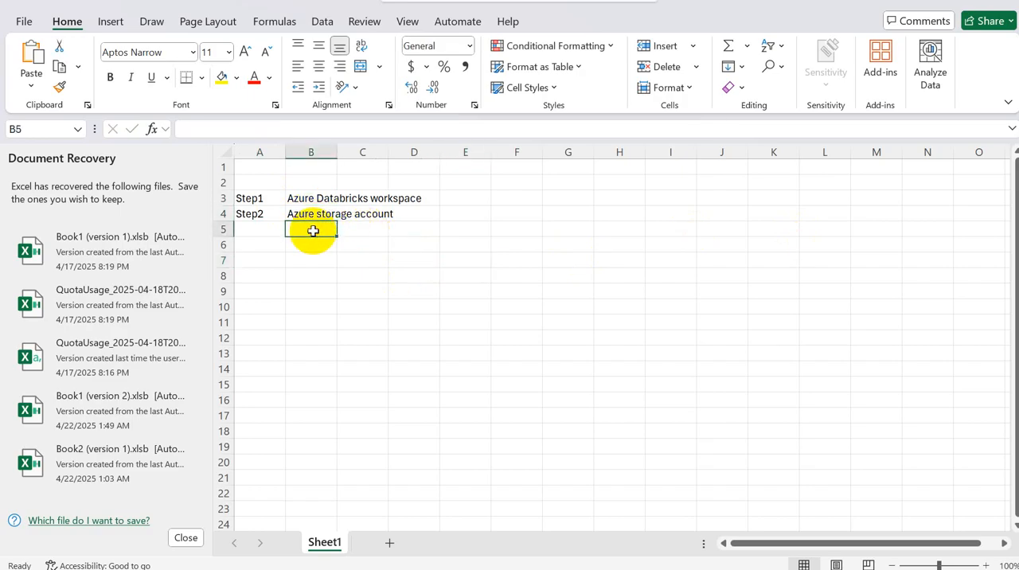
pyautogui.write('ADLS gen')
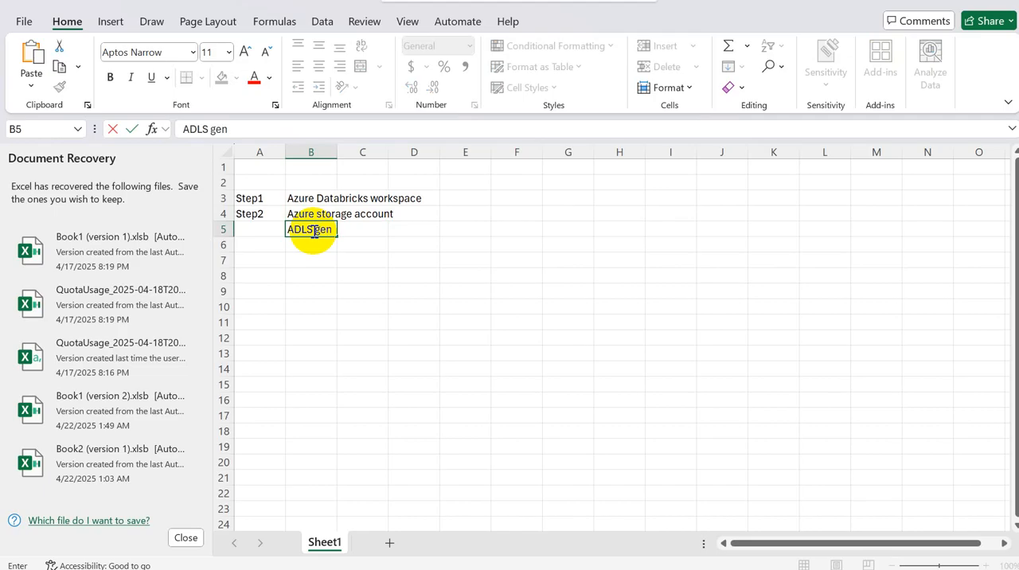
pyautogui.write('2')
pyautogui.press('Return')
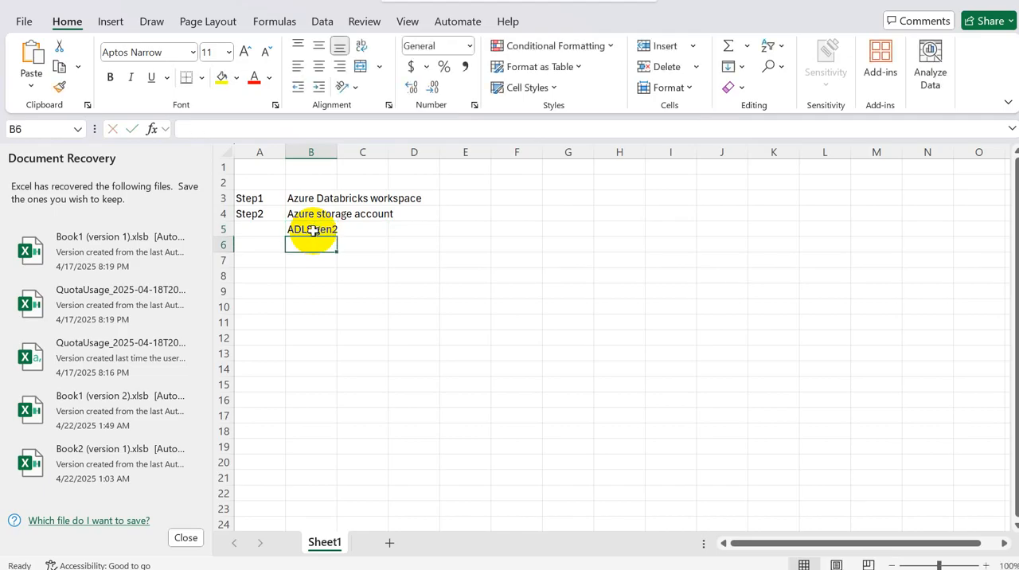
# Step: Add the heading Containers in cell B7 and list bronze, silver and gold in cells C8 to C10
pyautogui.press('Return')
pyautogui.write('Co')
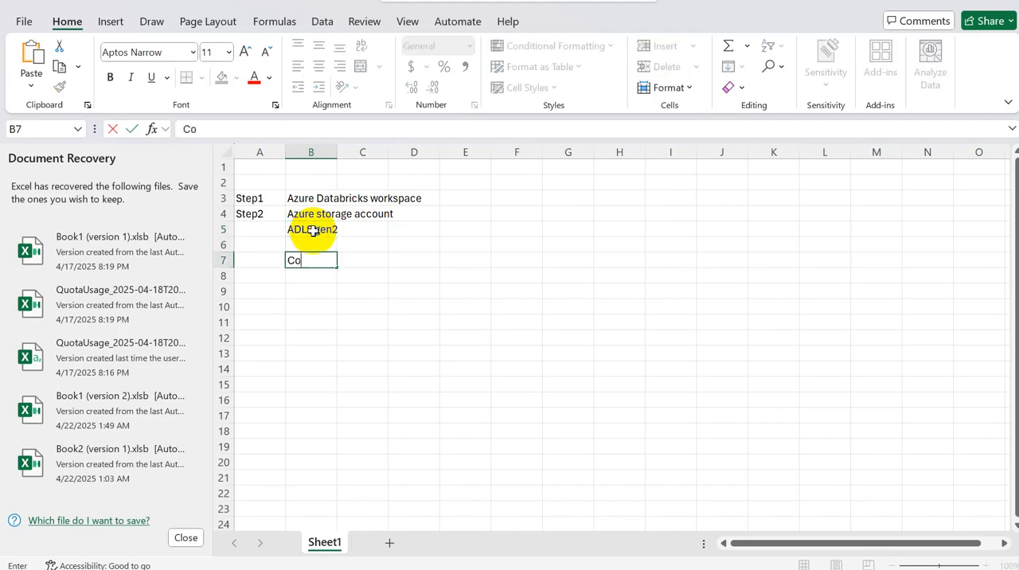
pyautogui.write('ntainers')
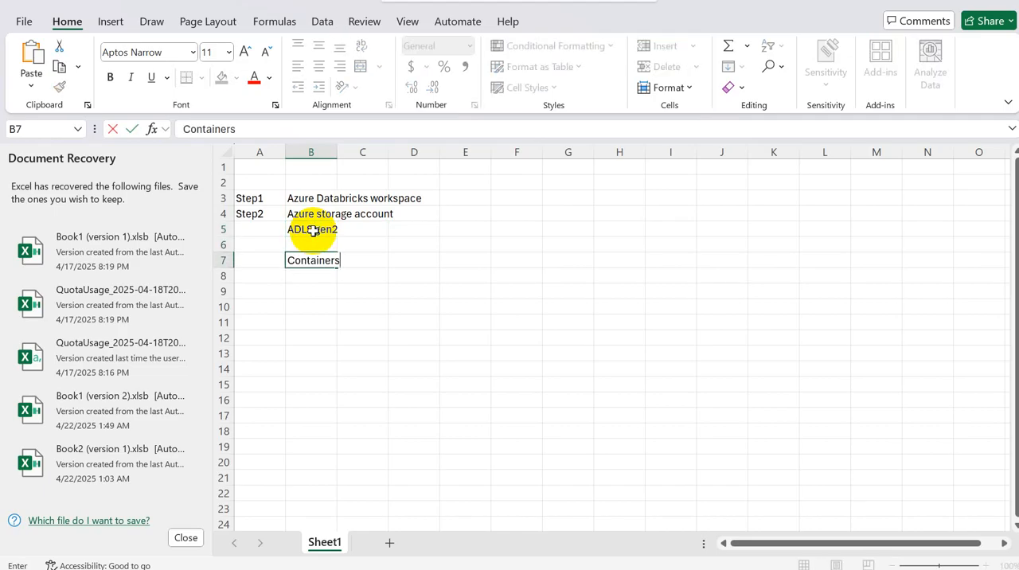
pyautogui.press('Tab')
pyautogui.press('Down')
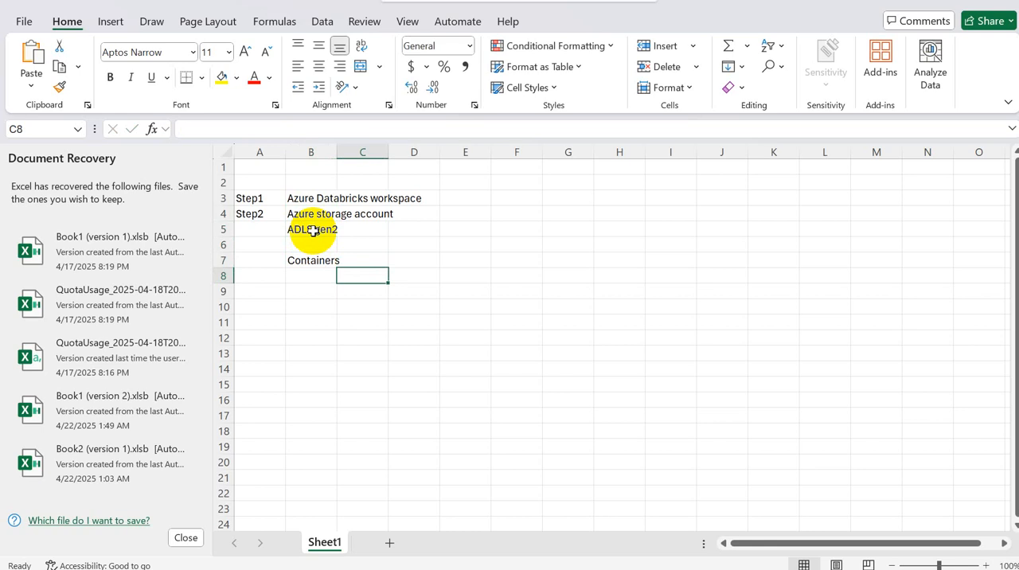
pyautogui.write('bronze')
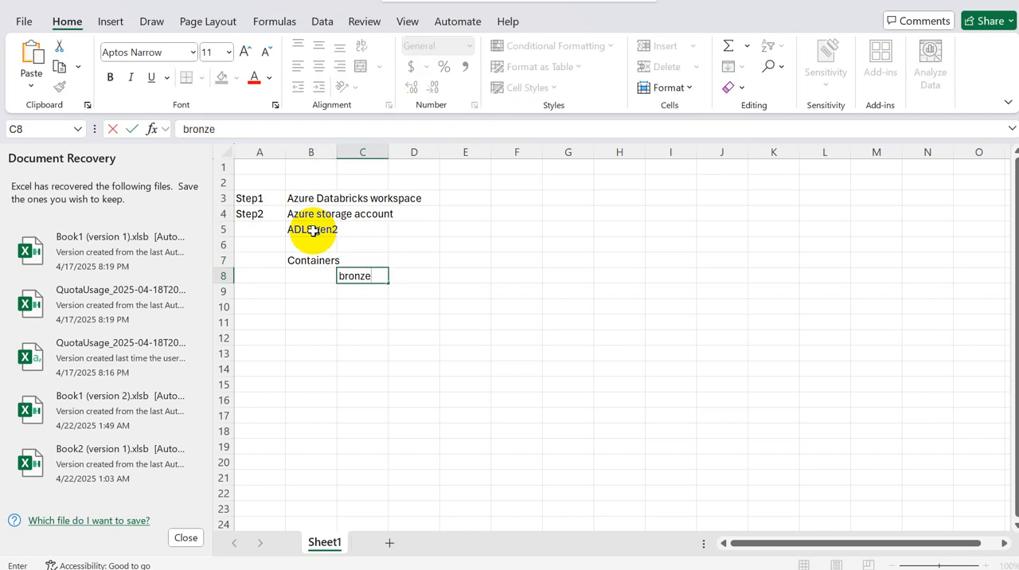
pyautogui.press('Return')
pyautogui.write('si')
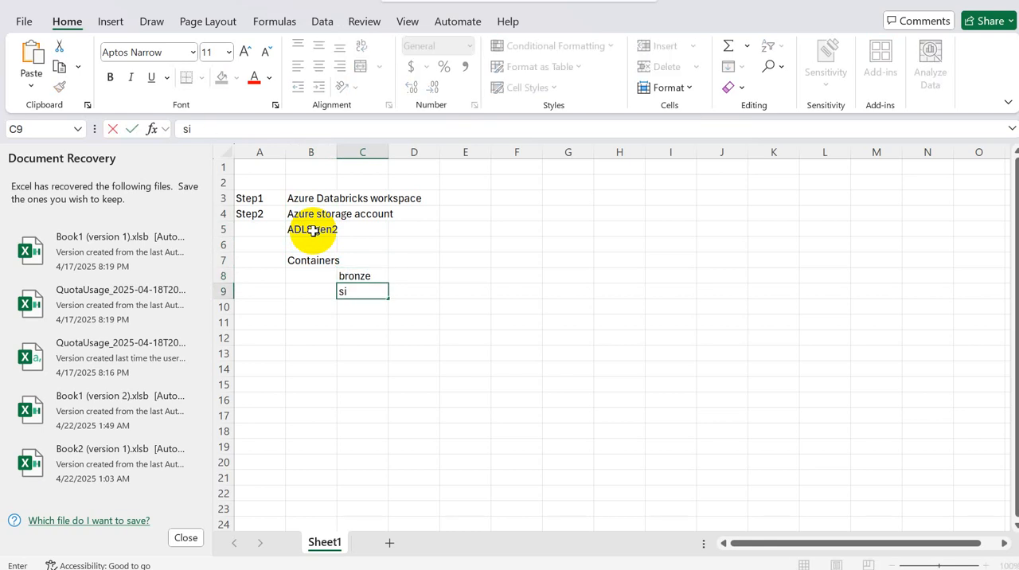
pyautogui.write('lver')
pyautogui.press('Return')
pyautogui.write('gold')
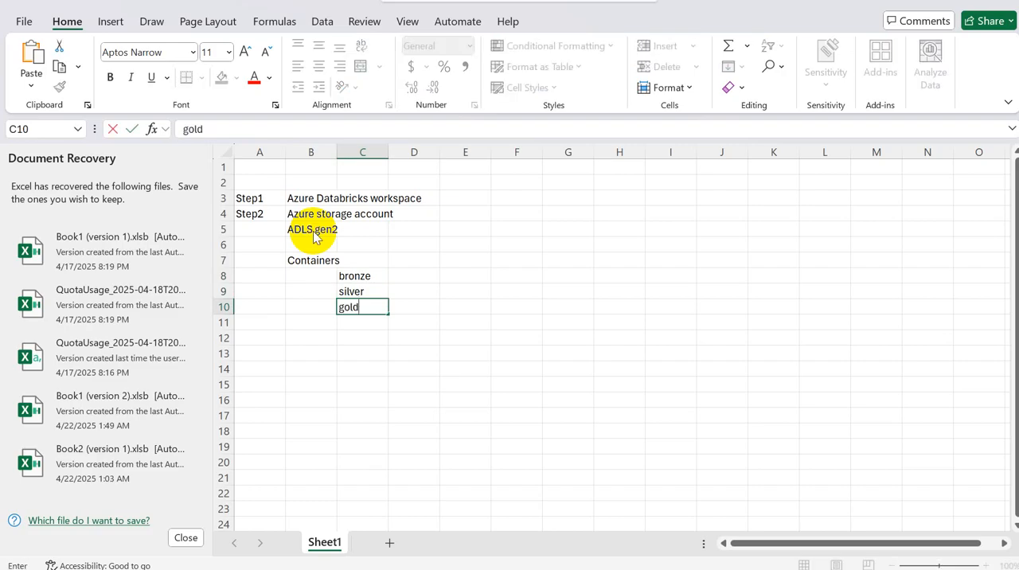
# Step: Switch to the Azure portal and view the contents of the source container in storage account saacl
pyautogui.hotkey('alt', 'Tab')
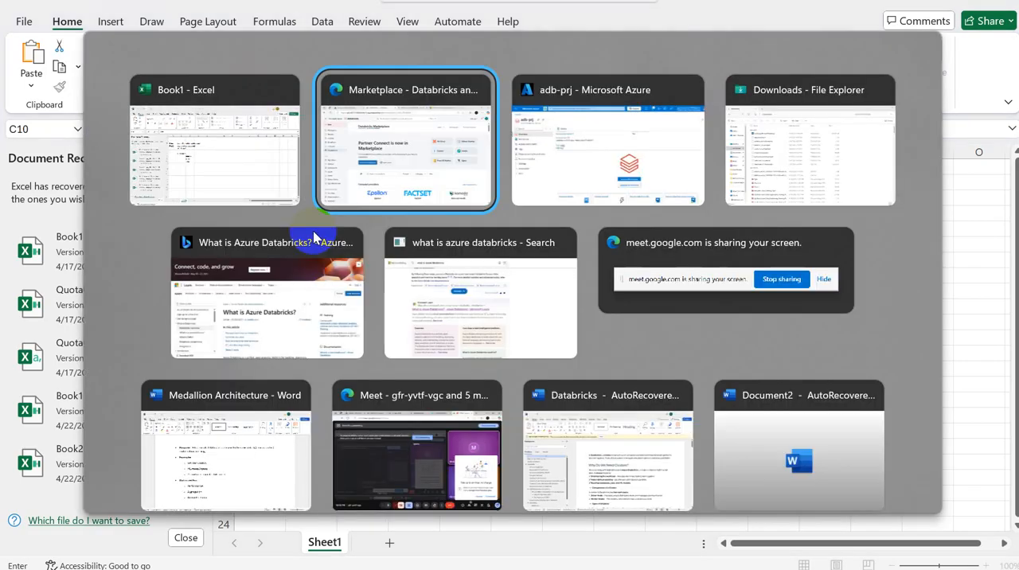
pyautogui.hotkey('alt', 'Tab')
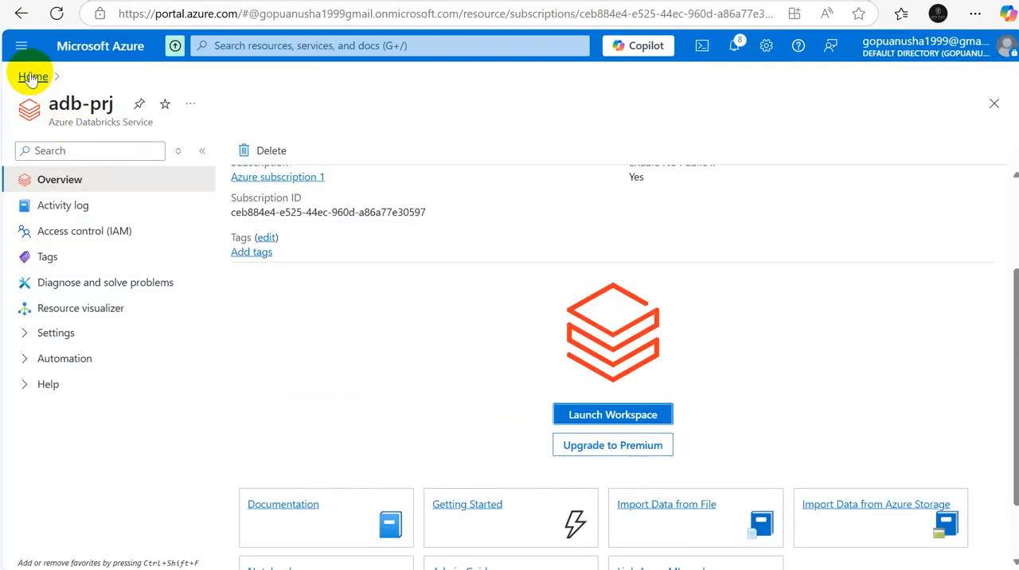
pyautogui.click(32, 77)
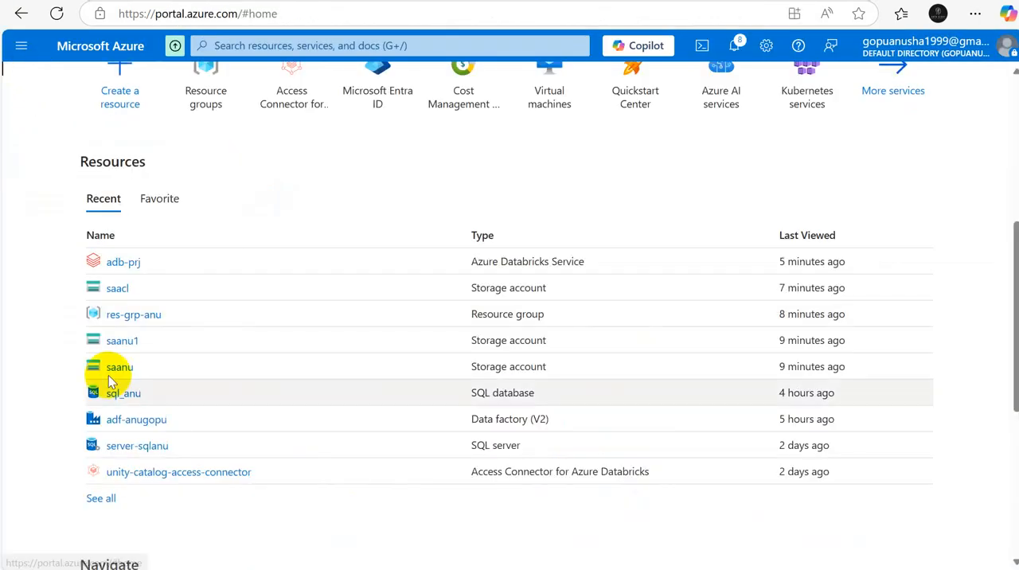
pyautogui.click(116, 289)
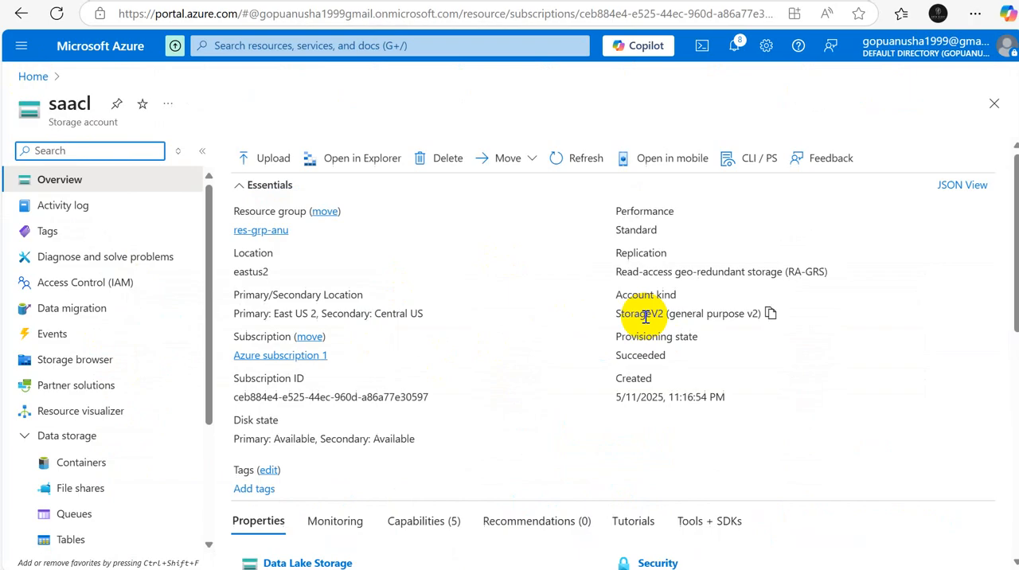
pyautogui.click(111, 463)
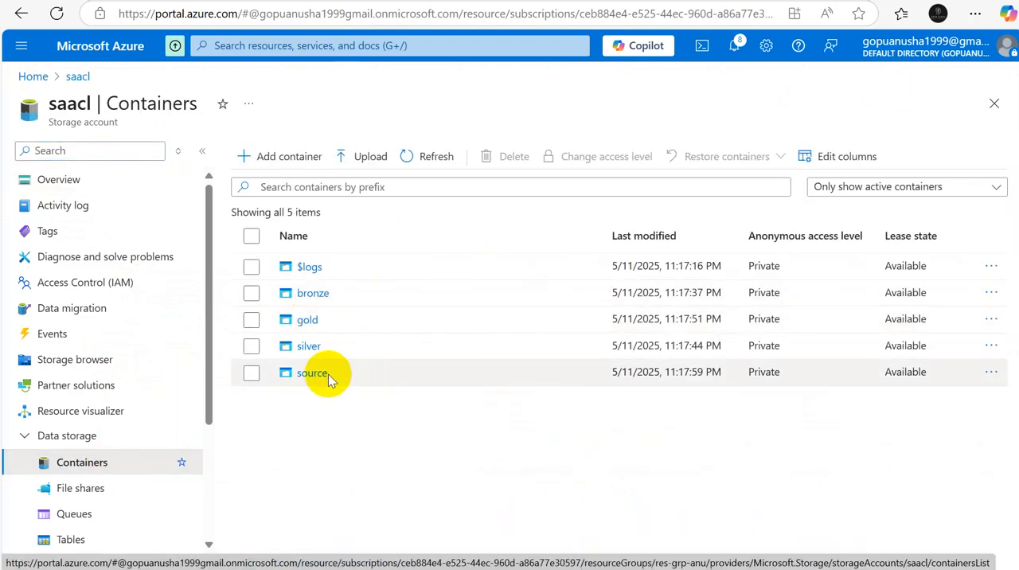
pyautogui.click(329, 374)
pyautogui.click(313, 373)
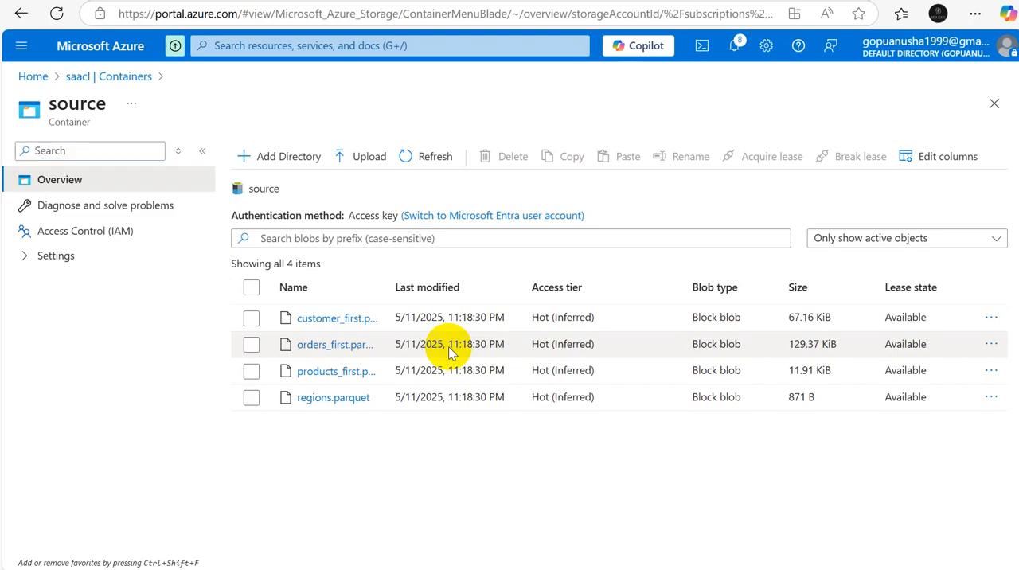
# Step: Return to the Excel workbook and enter the heading "setting with in databricks" in cell A12
pyautogui.hotkey('alt', 'Tab')
pyautogui.hotkey('alt', 'Tab')
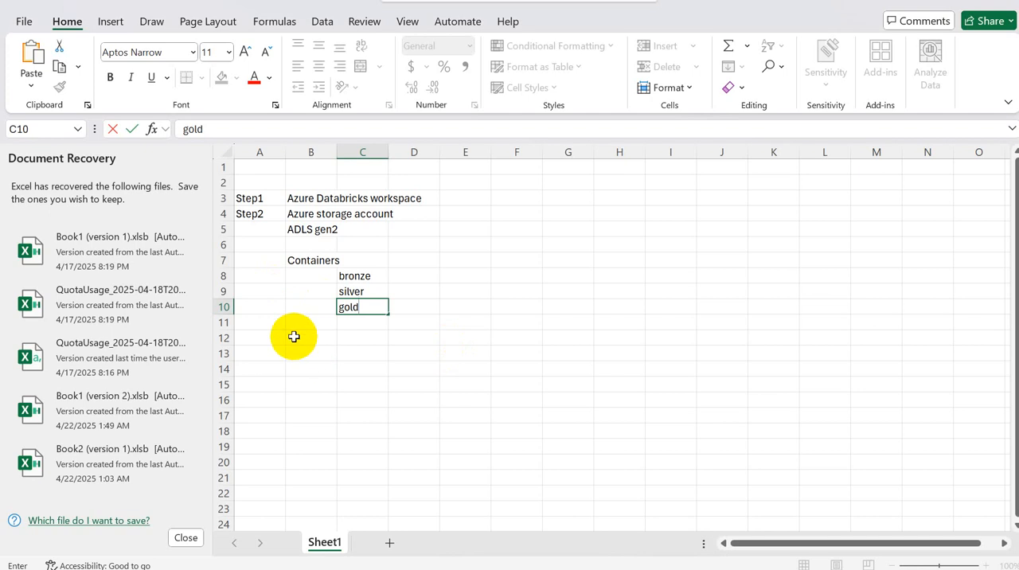
pyautogui.click(293, 337)
pyautogui.click(261, 338)
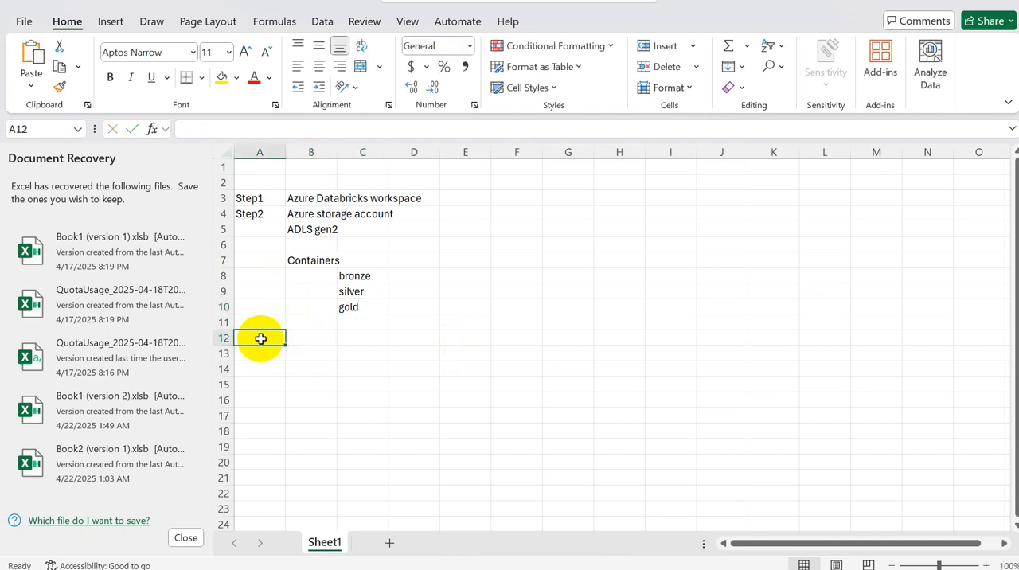
pyautogui.write('setting with in databricks')
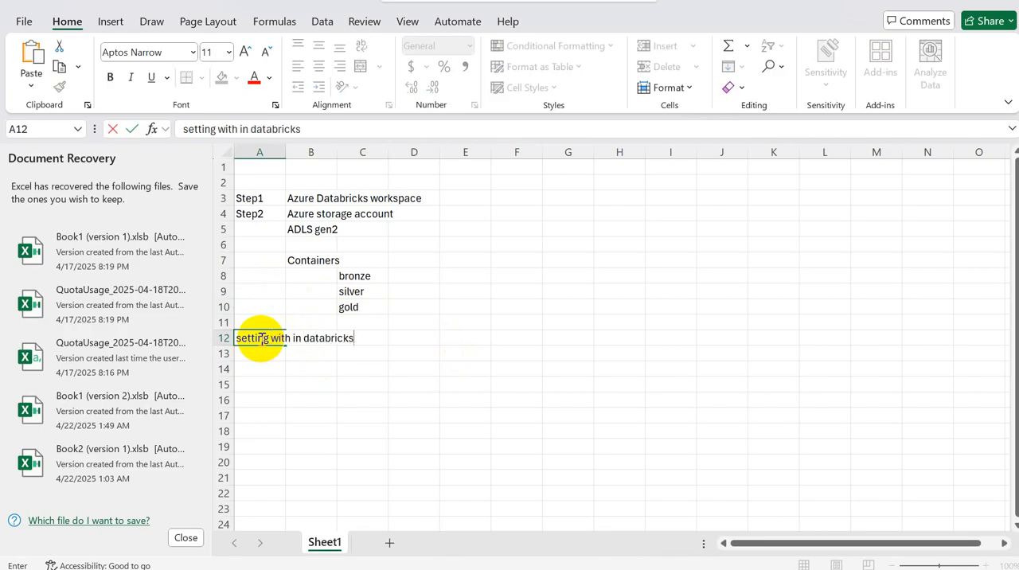
pyautogui.press('Return')
pyautogui.press('Return')
# Step: Enter Unity Catalog in cell B14 under the Databricks settings heading
pyautogui.press('Up')
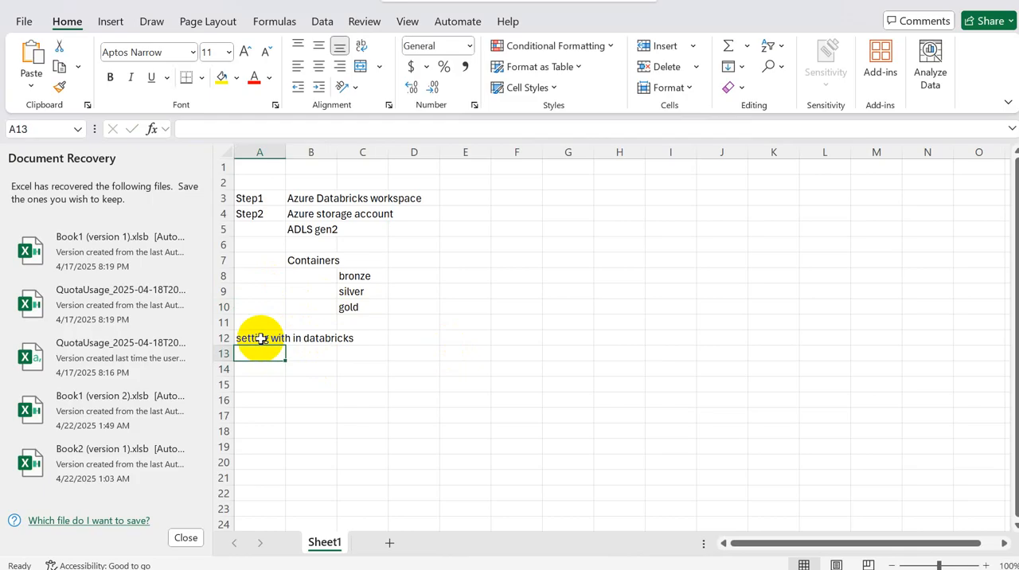
pyautogui.press('Right')
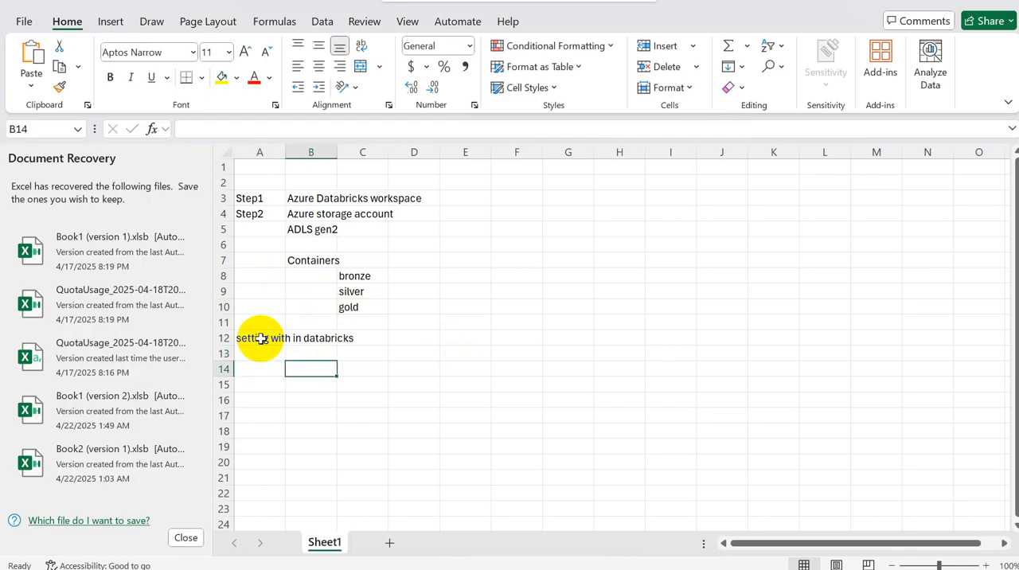
pyautogui.write('Unity Catalog')
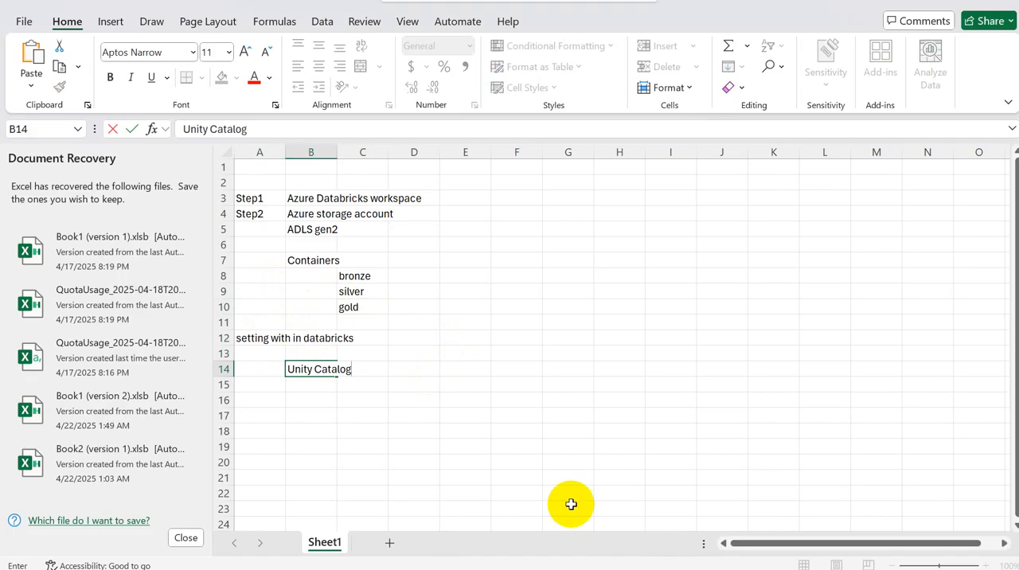
# Step: Switch to the browser's Bing results for "what is azure databricks" and open the Azure Databricks documentation on Microsoft Learn
pyautogui.moveTo(568, 569)
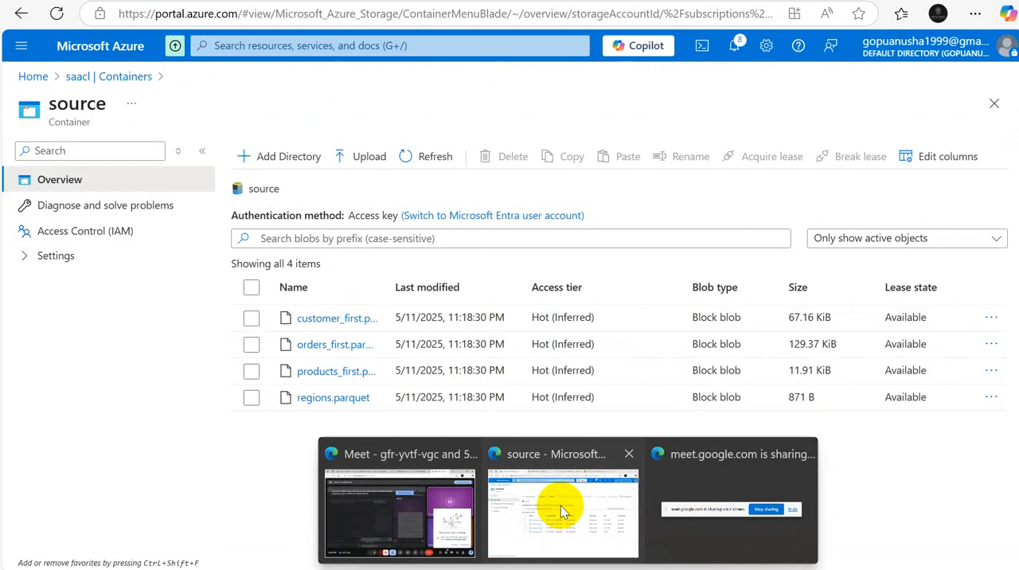
pyautogui.click(561, 507)
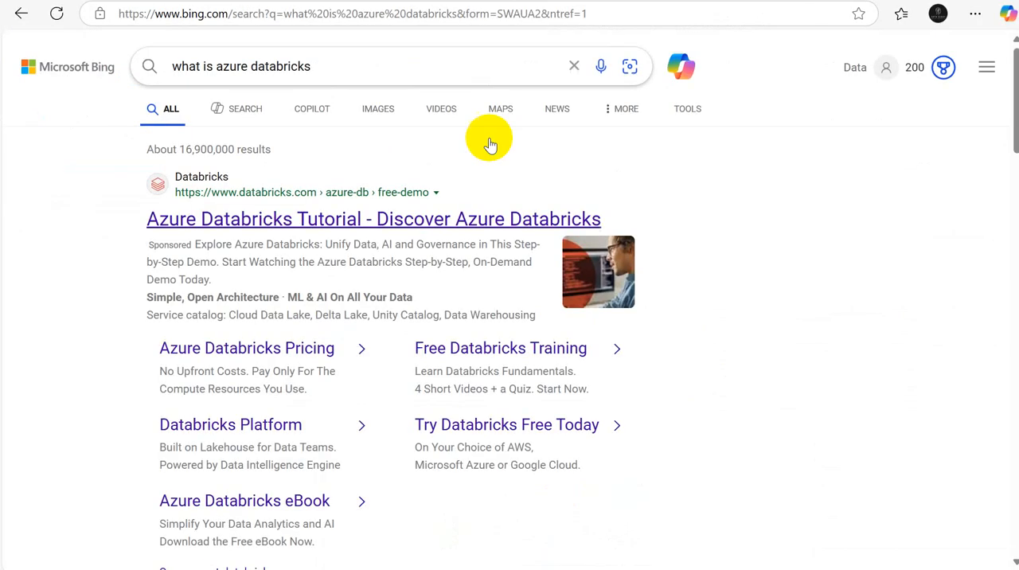
pyautogui.scroll(-15, 1014, 80)
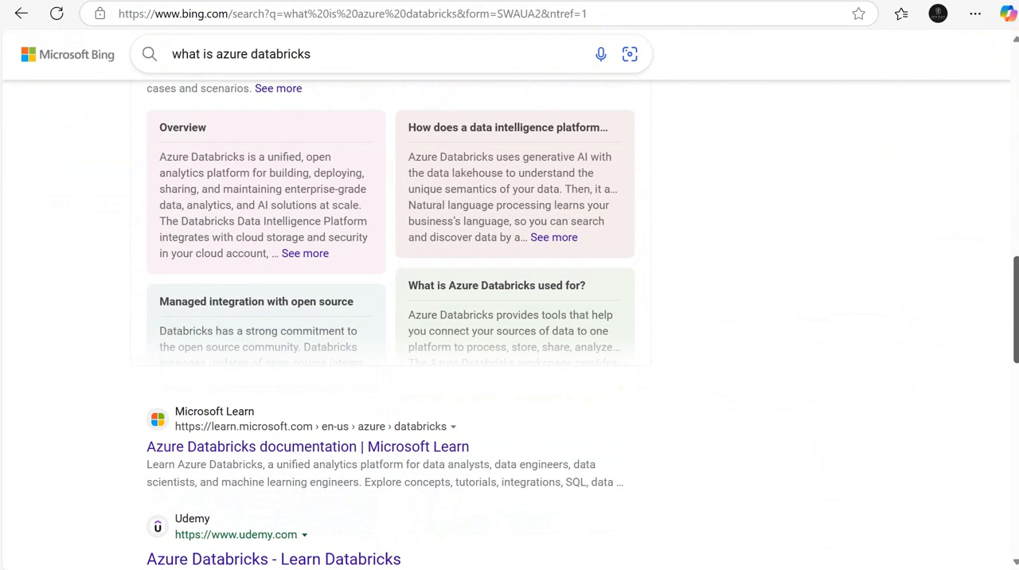
pyautogui.scroll(-3, 913, 337)
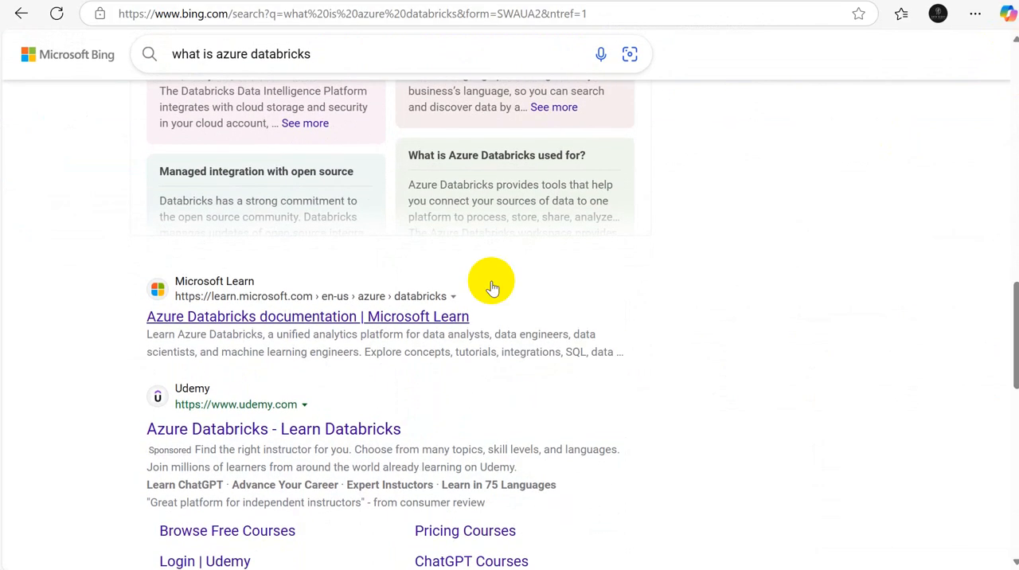
pyautogui.click(249, 313)
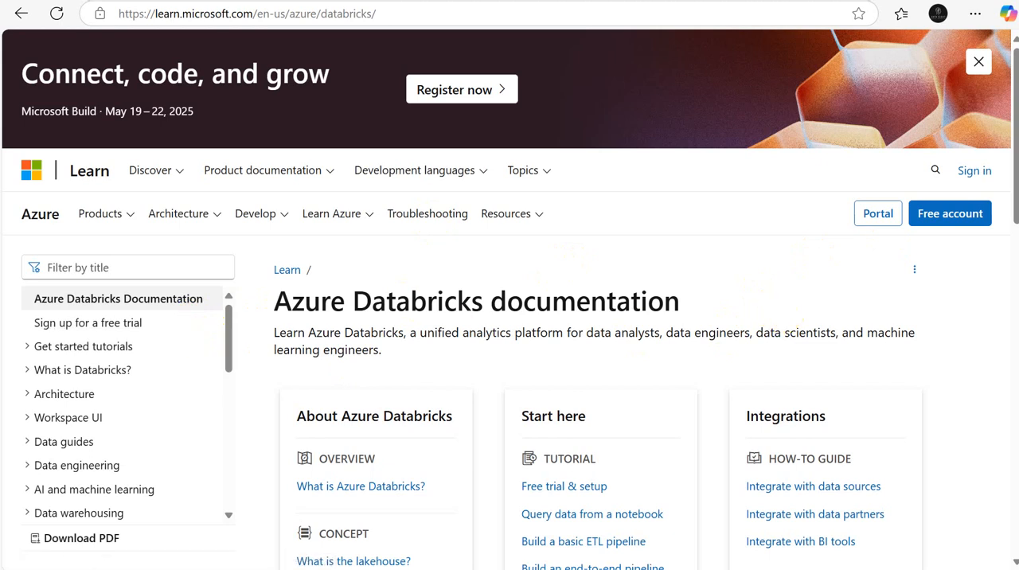
# Step: Open the What is Azure Databricks? article and look through its open source integration section and the documentation contents
pyautogui.moveTo(1017, 198); pyautogui.dragTo(1016, 250)
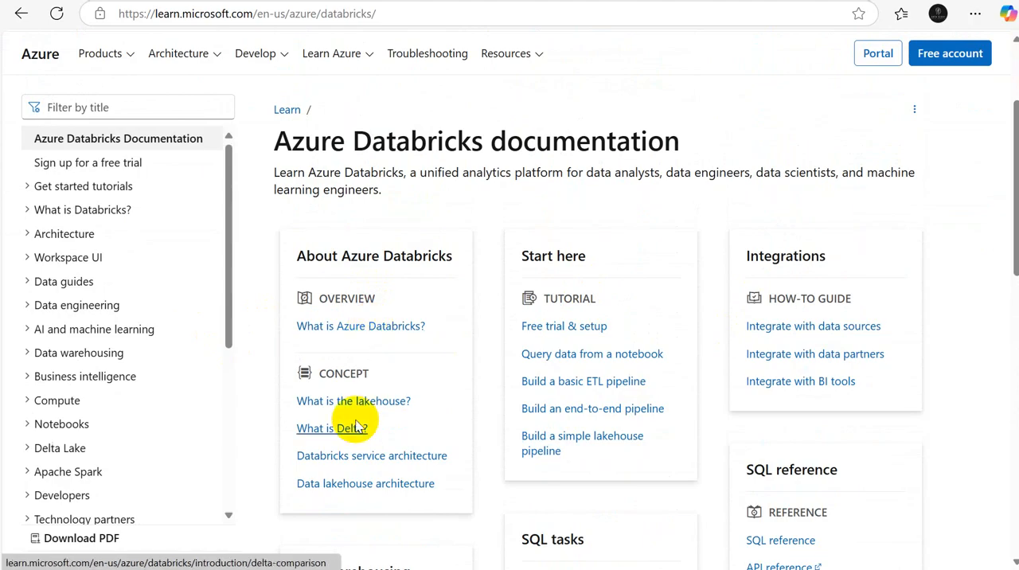
pyautogui.click(373, 328)
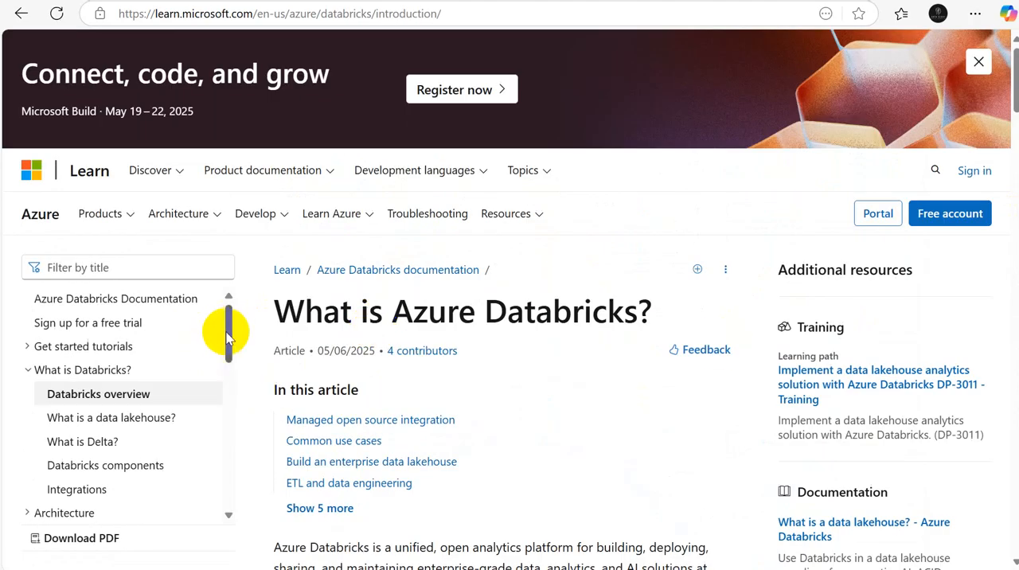
pyautogui.moveTo(227, 338); pyautogui.dragTo(228, 365)
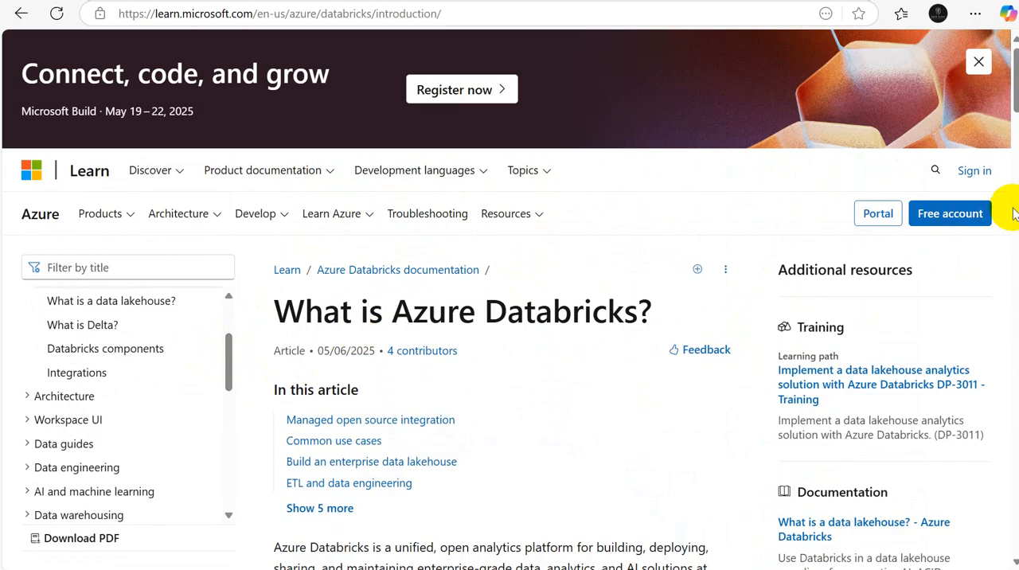
pyautogui.moveTo(1016, 107); pyautogui.dragTo(1016, 227)
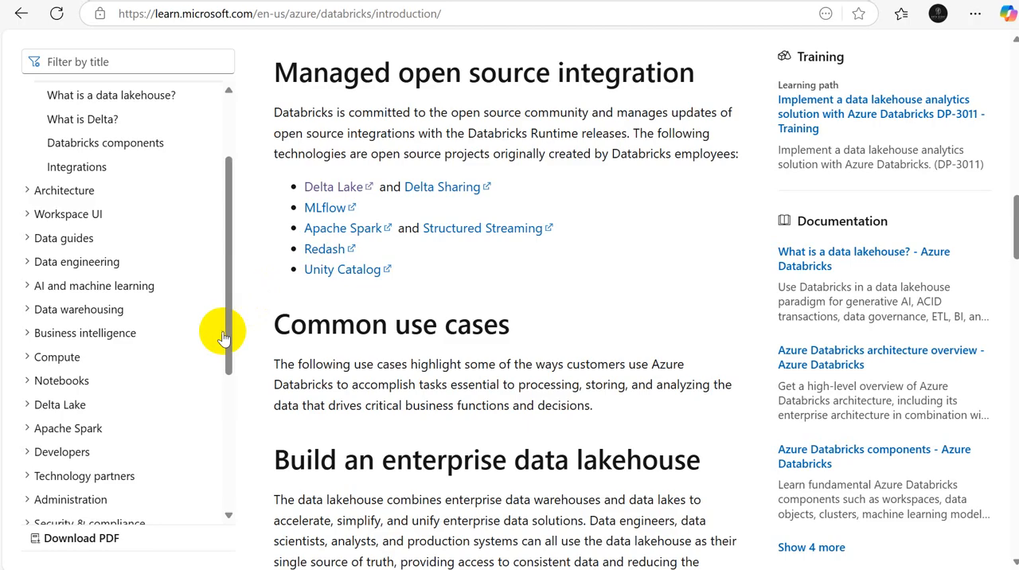
pyautogui.moveTo(223, 329); pyautogui.dragTo(215, 234)
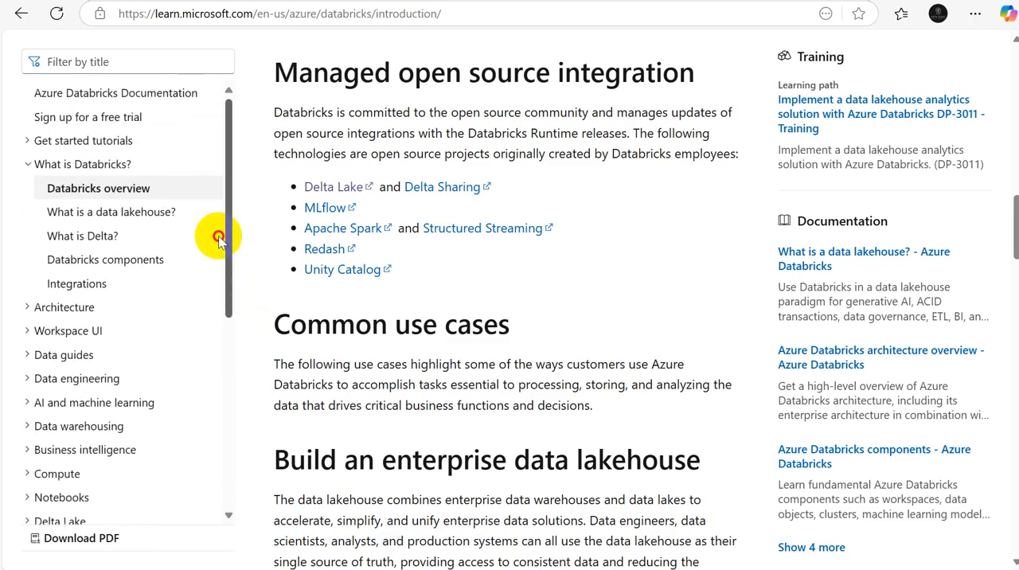
# Step: Expand the Architecture section of the documentation contents and open the Architecture overview article
pyautogui.click(28, 309)
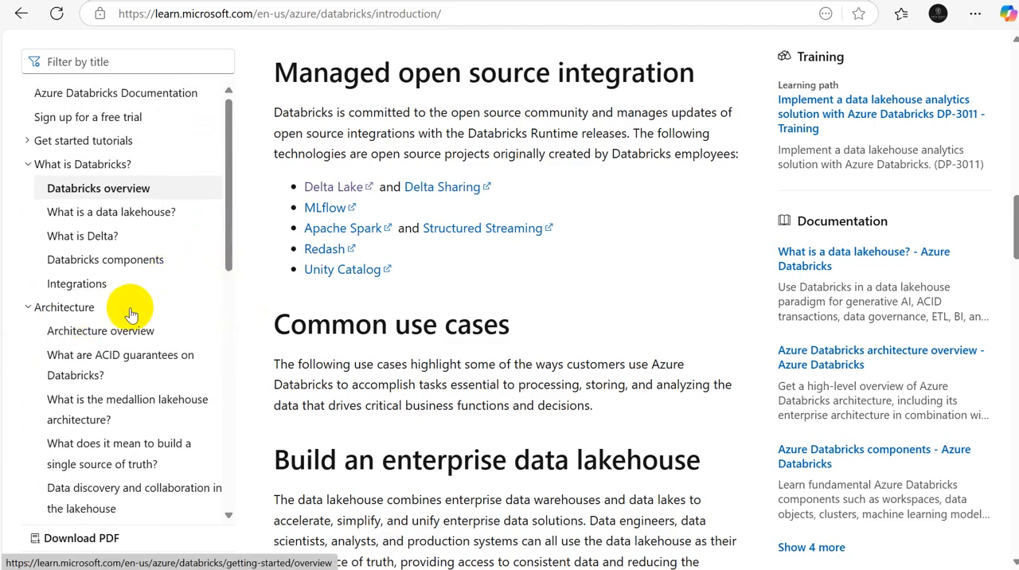
pyautogui.click(76, 310)
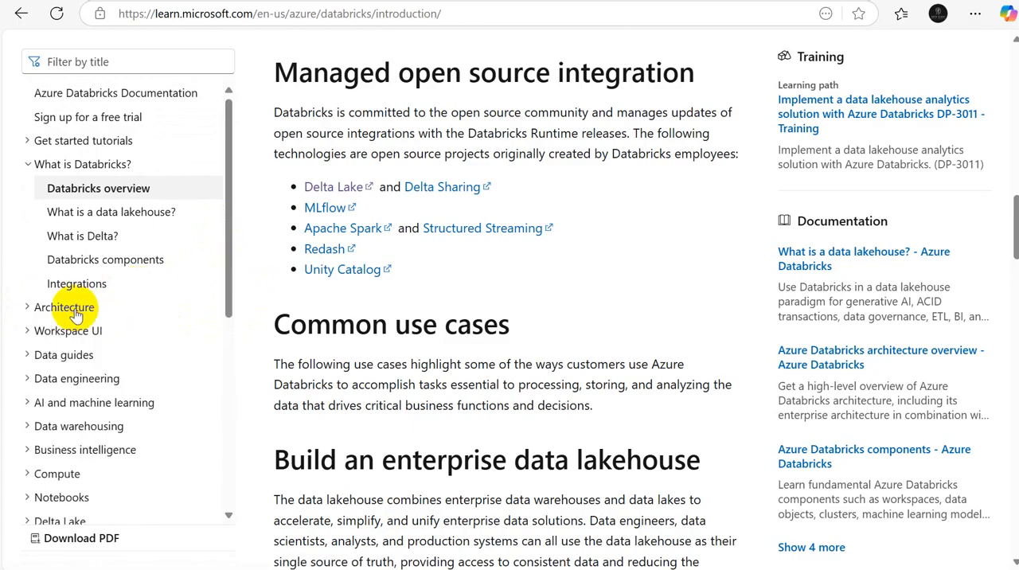
pyautogui.click(73, 309)
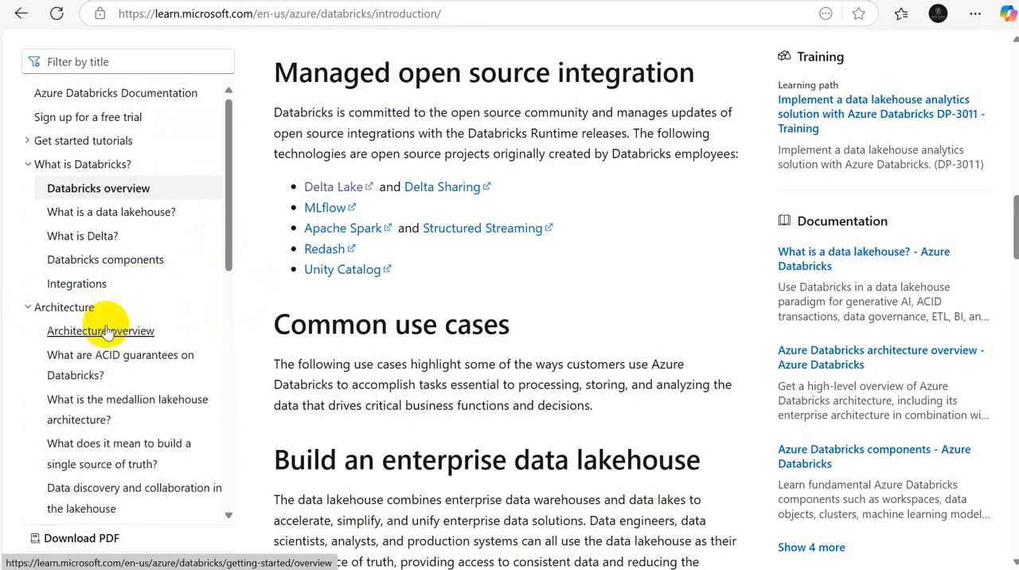
pyautogui.click(108, 329)
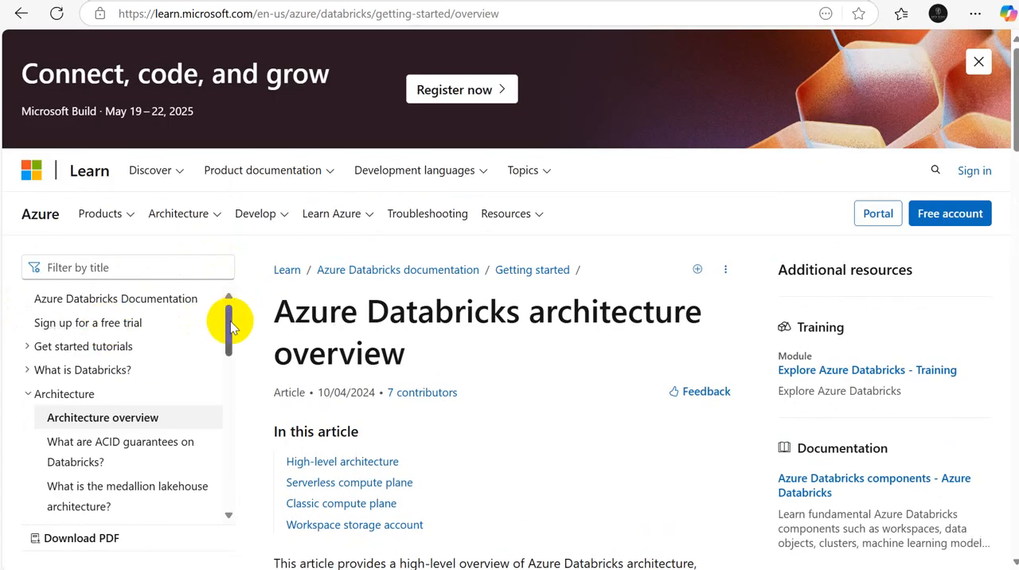
# Step: View the article on ACID guarantees on Databricks and the one on the medallion lakehouse architecture
pyautogui.moveTo(229, 320); pyautogui.dragTo(228, 342)
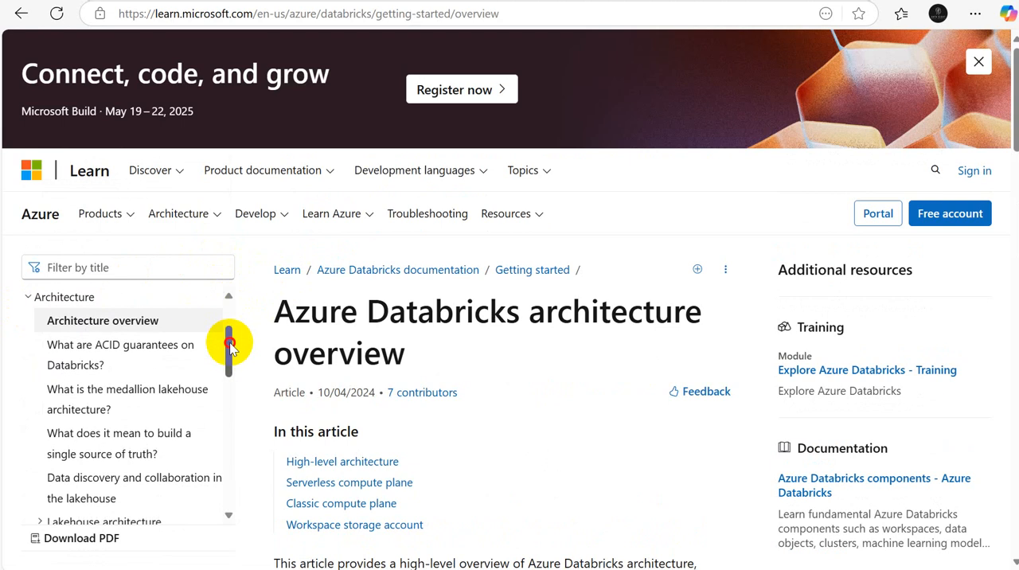
pyautogui.click(120, 345)
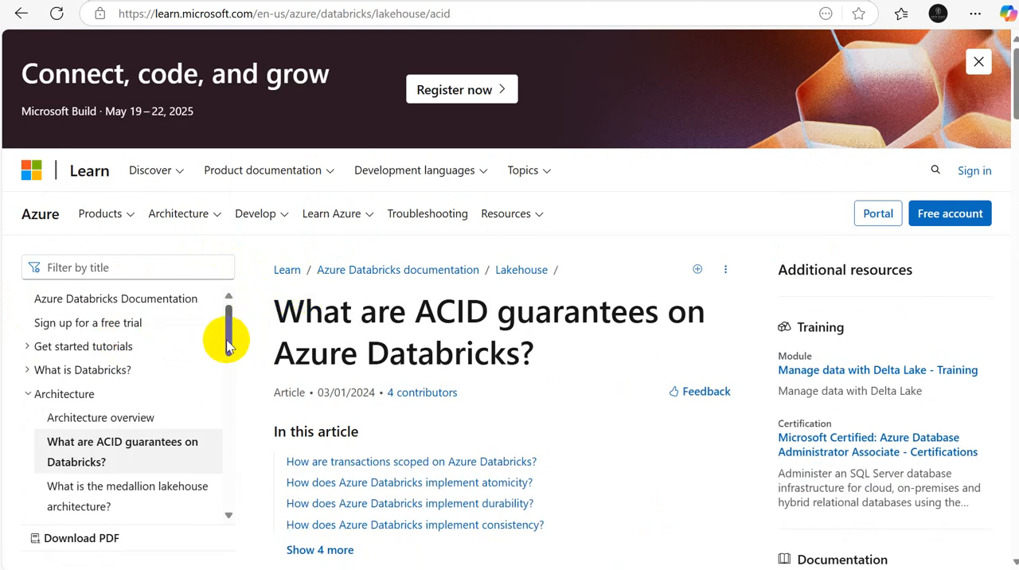
pyautogui.moveTo(228, 342); pyautogui.dragTo(230, 378)
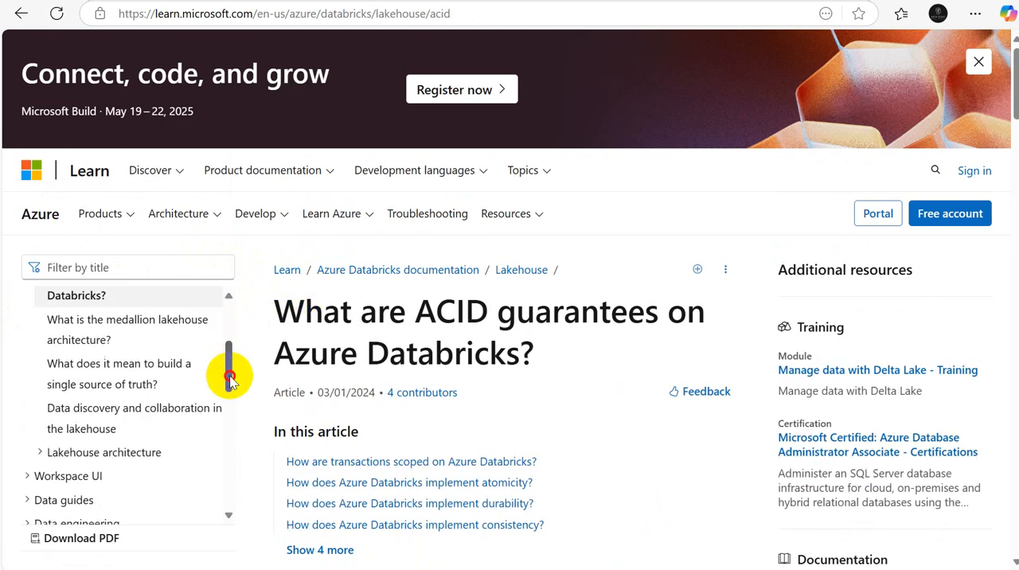
pyautogui.click(125, 326)
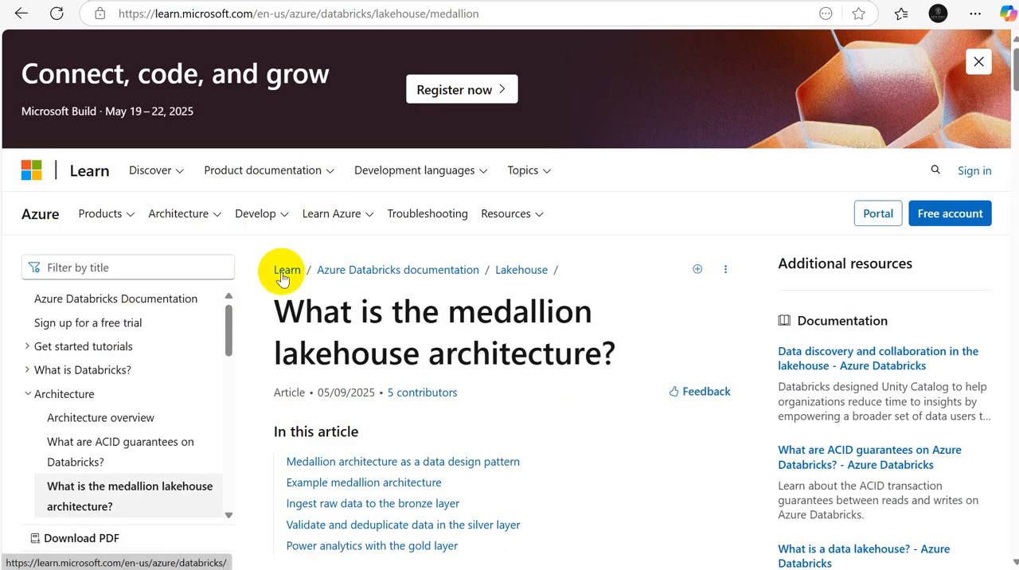
# Step: Expand the Lakehouse architecture topic in the documentation contents and look through its articles
pyautogui.moveTo(226, 344); pyautogui.dragTo(228, 405)
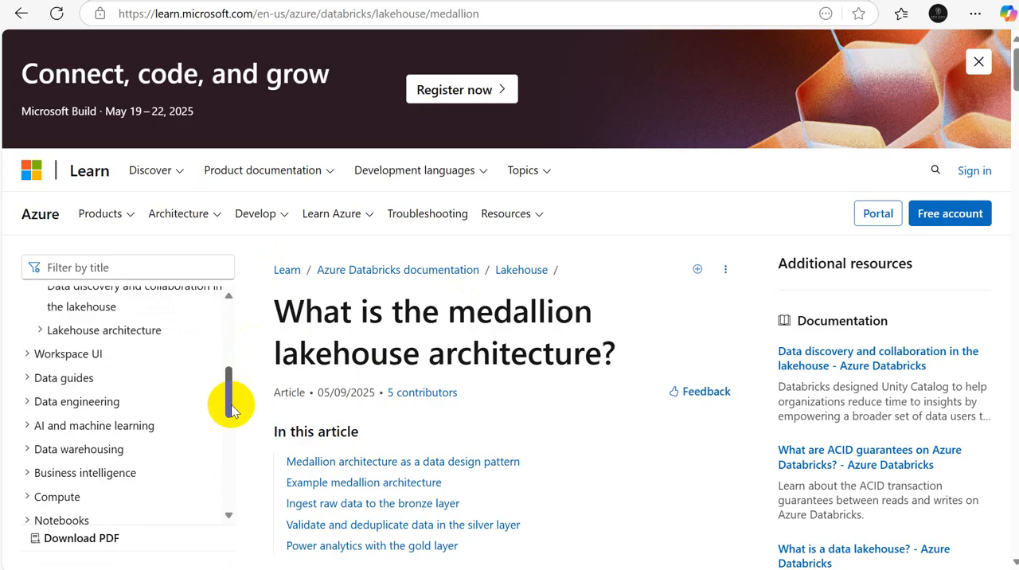
pyautogui.click(38, 330)
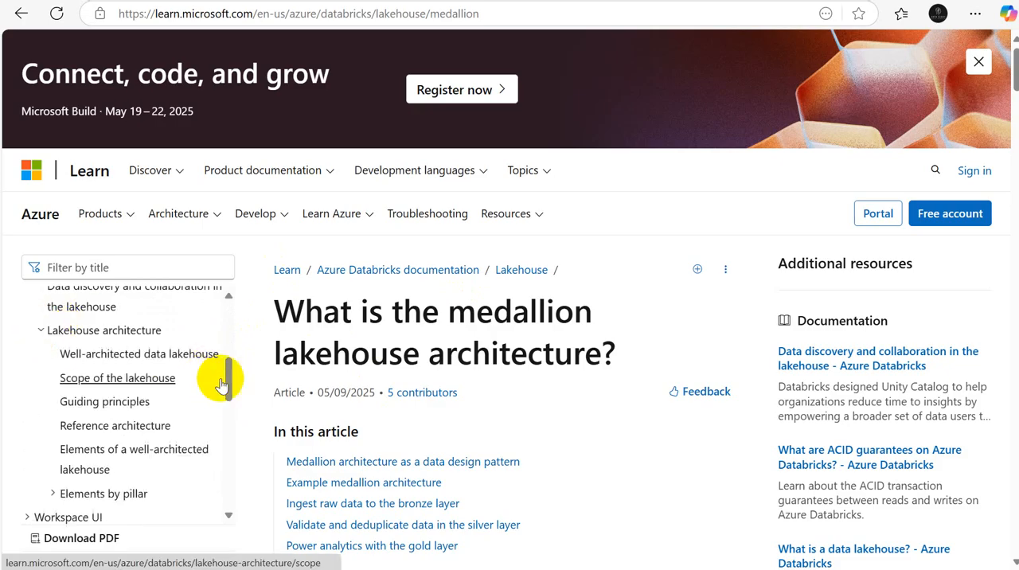
pyautogui.moveTo(227, 380); pyautogui.dragTo(227, 409)
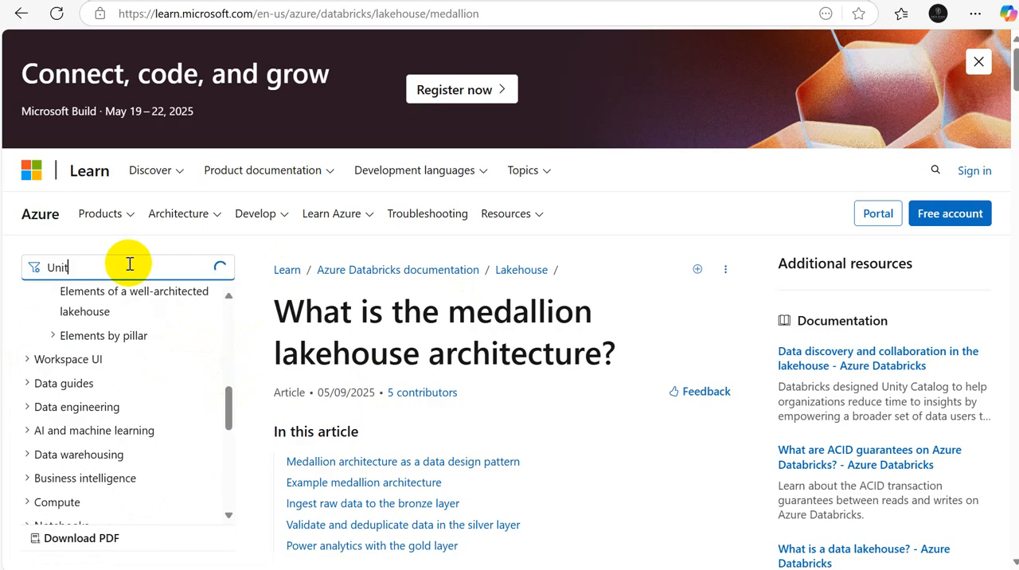
# Step: Filter the documentation titles for "Unity Cata" and open the Unity Catalog article under DLT to read its requirements and limitations
pyautogui.click(130, 264)
pyautogui.write('Unity Ca')
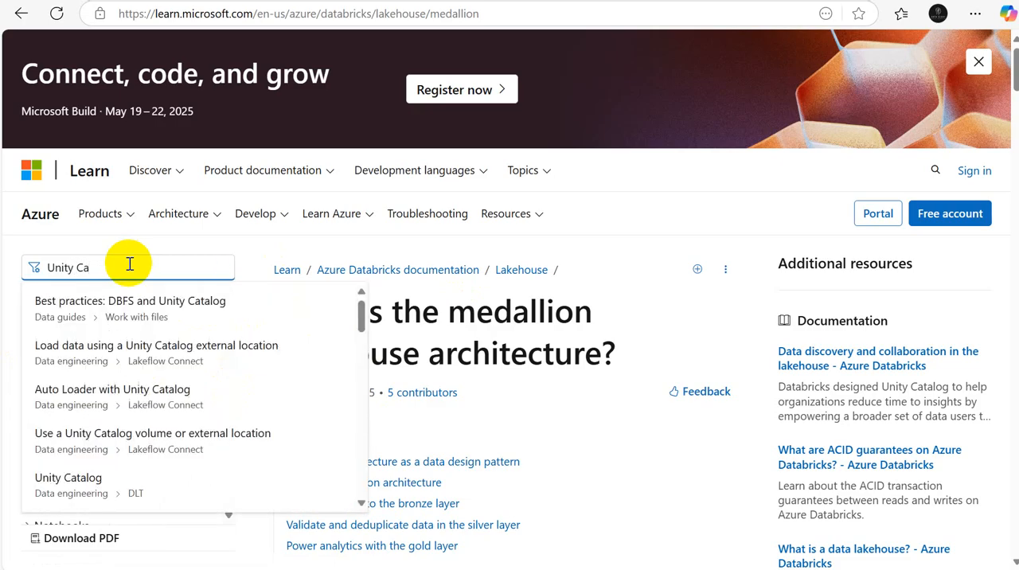
pyautogui.write('ta')
pyautogui.click(78, 478)
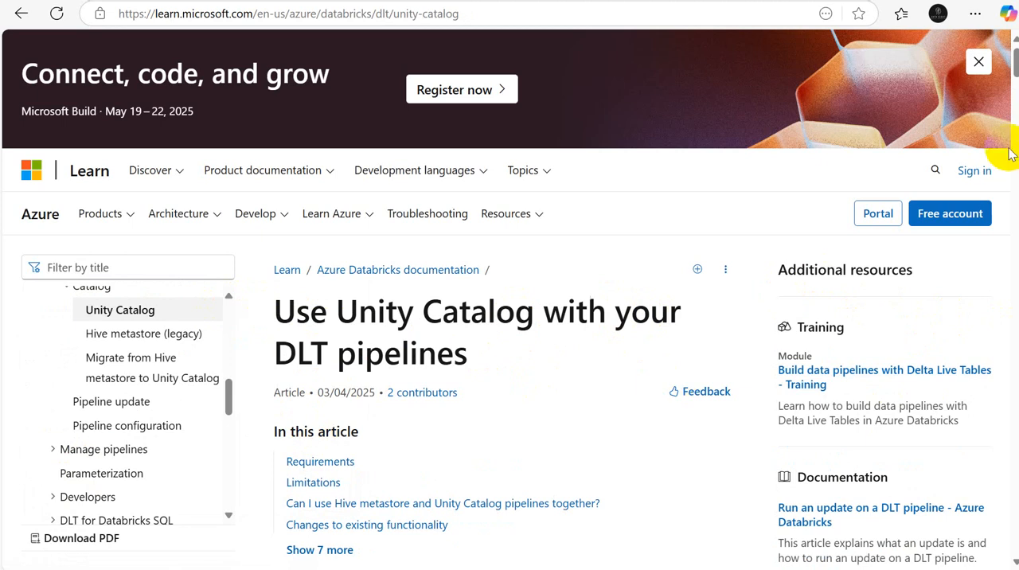
pyautogui.scroll(-6, 1008, 67)
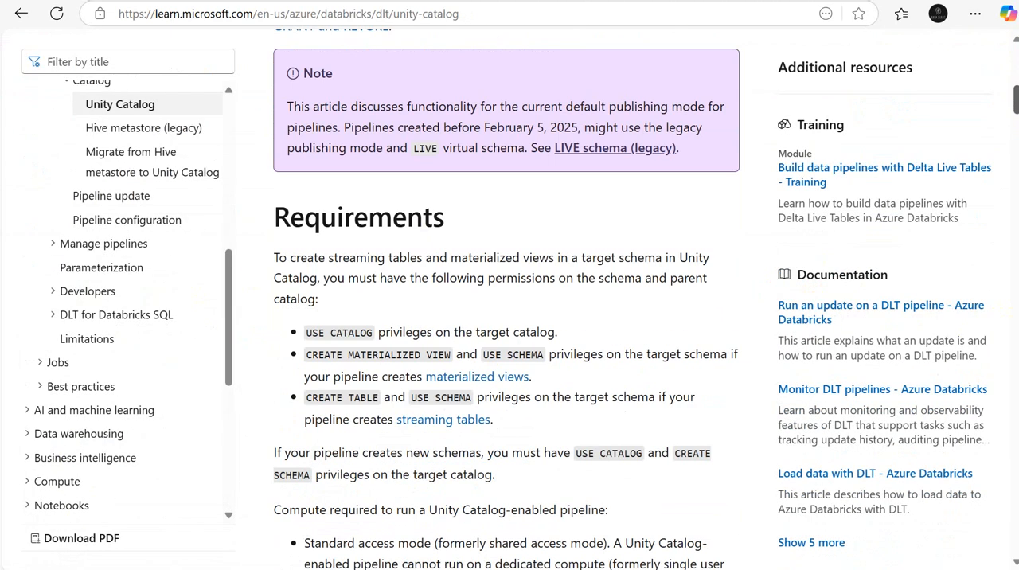
pyautogui.scroll(-10, 506, 318)
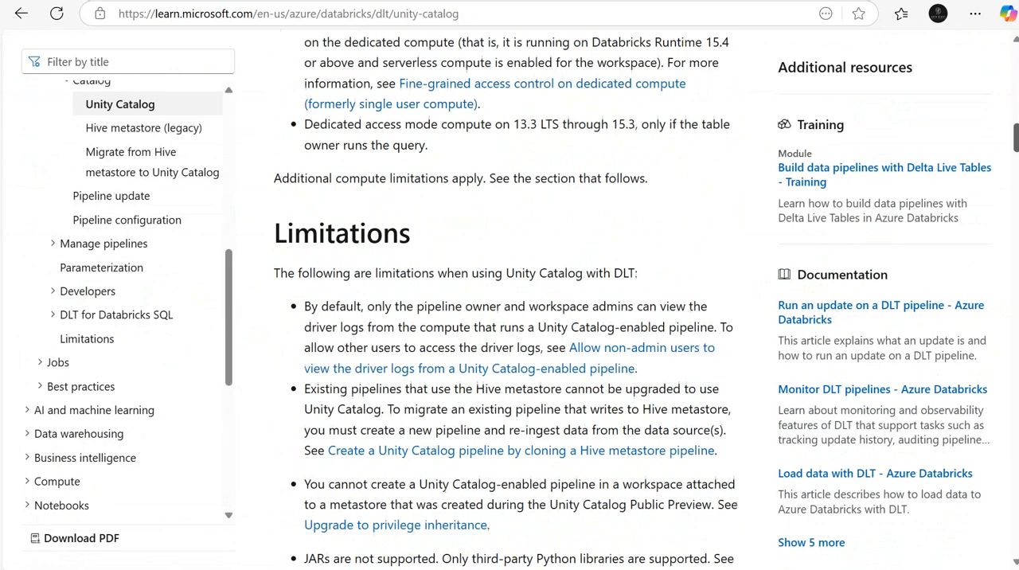
pyautogui.scroll(-3, 507, 318)
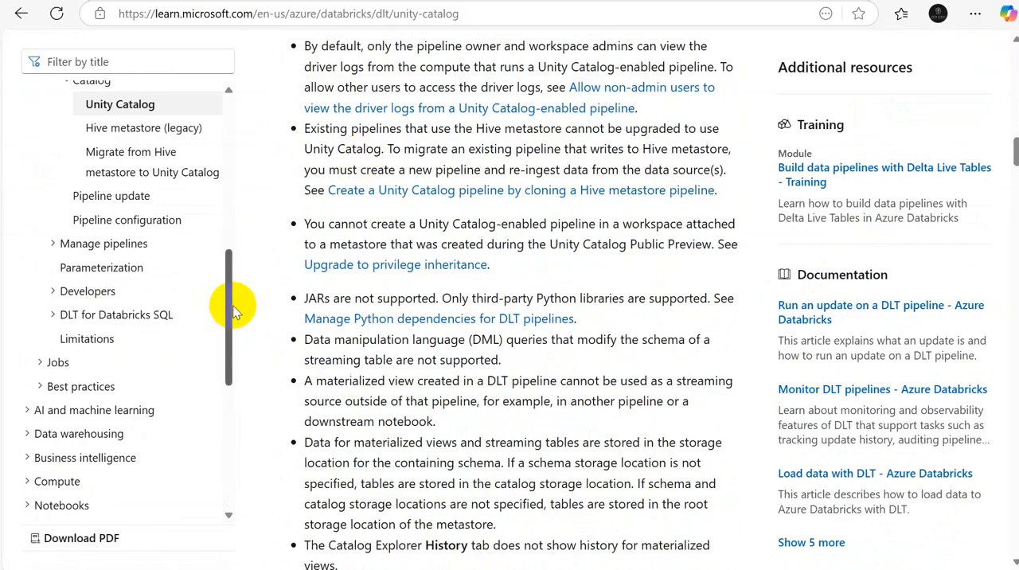
pyautogui.moveTo(230, 312); pyautogui.dragTo(236, 262)
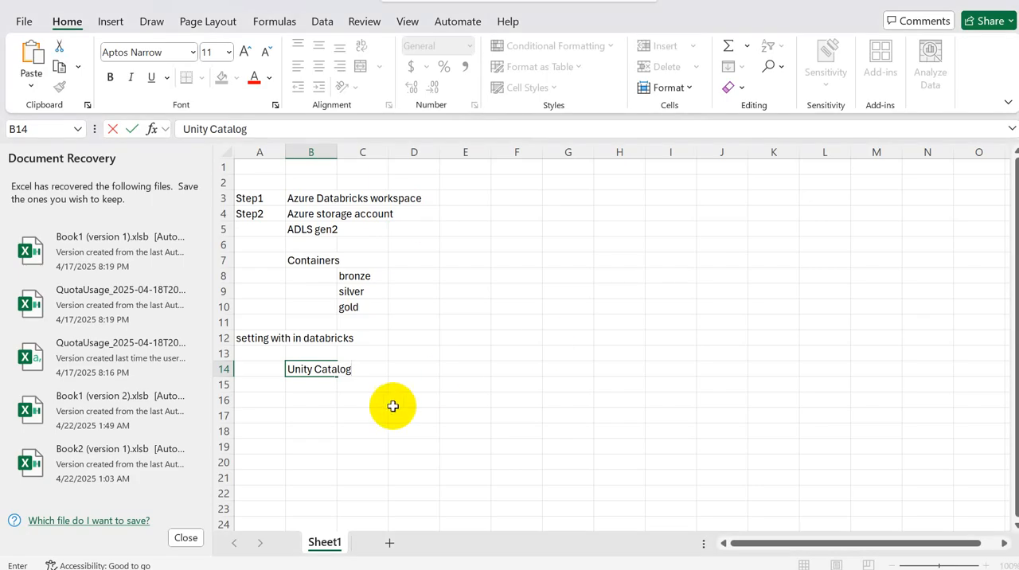
# Step: Return to the Excel workbook and enter "manage account section?" in cell B16
pyautogui.click(318, 400)
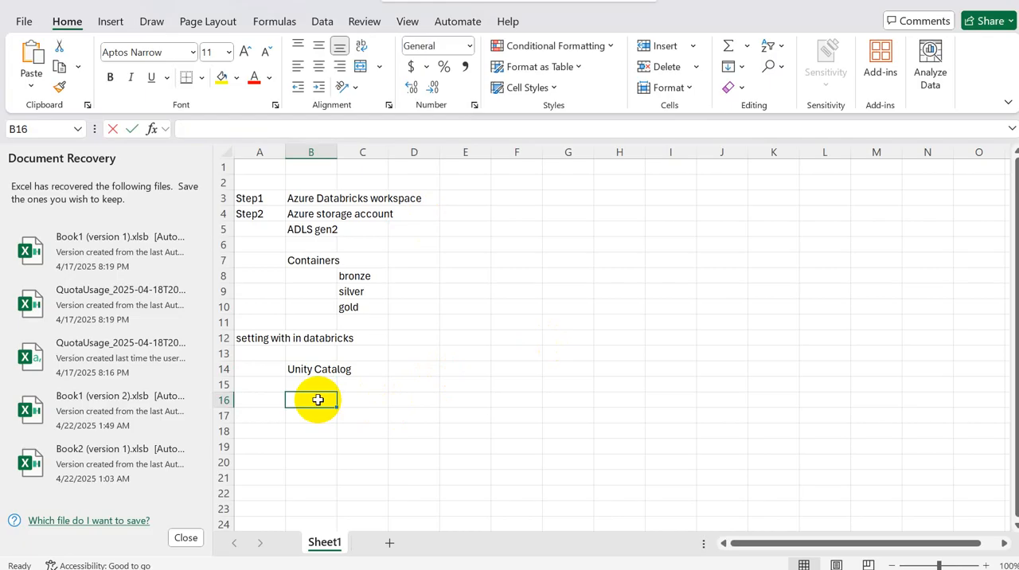
pyautogui.write('manage account secti')
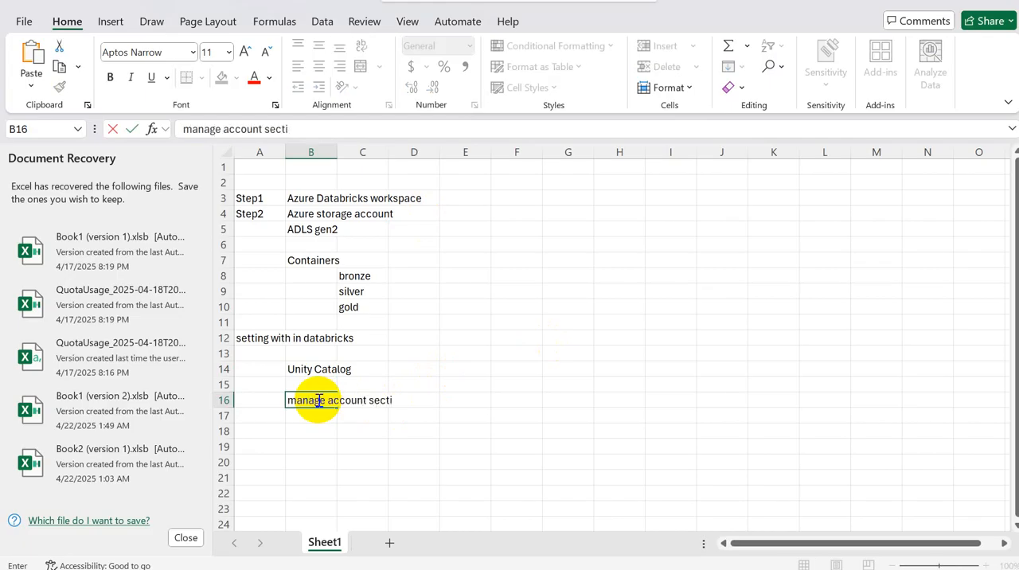
pyautogui.write('on?')
pyautogui.press('Return')
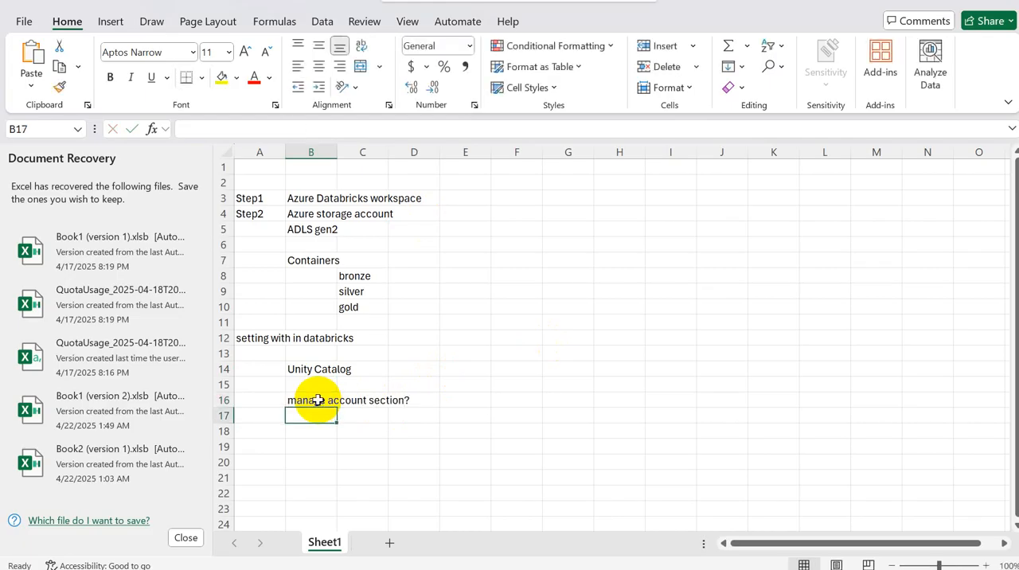
# Step: Switch to the browser, check the adb-prj workspace menu, and open the Databricks account console at accounts.azuredatabricks.net in a new tab
pyautogui.hotkey('alt', 'Tab')
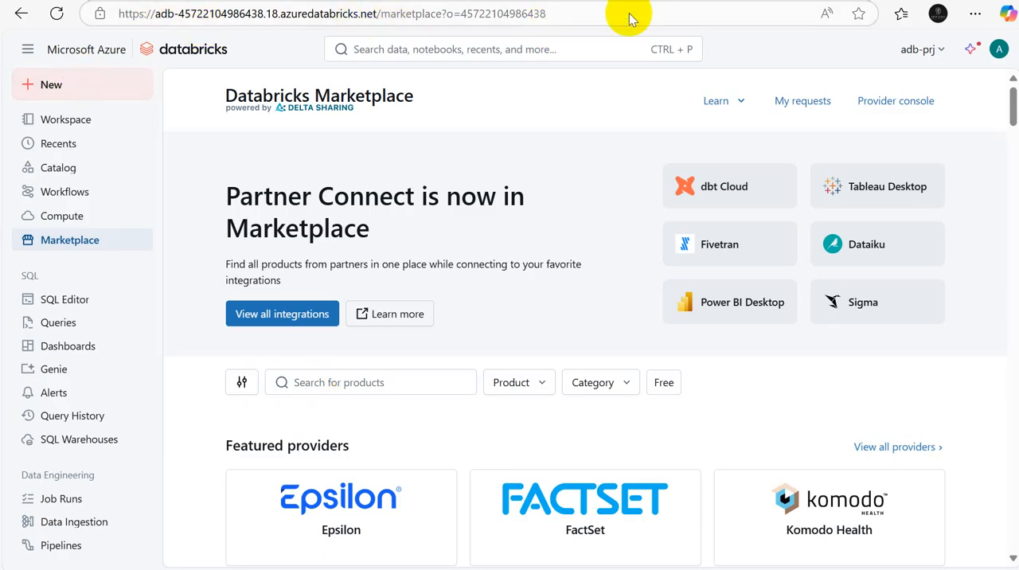
pyautogui.click(946, 52)
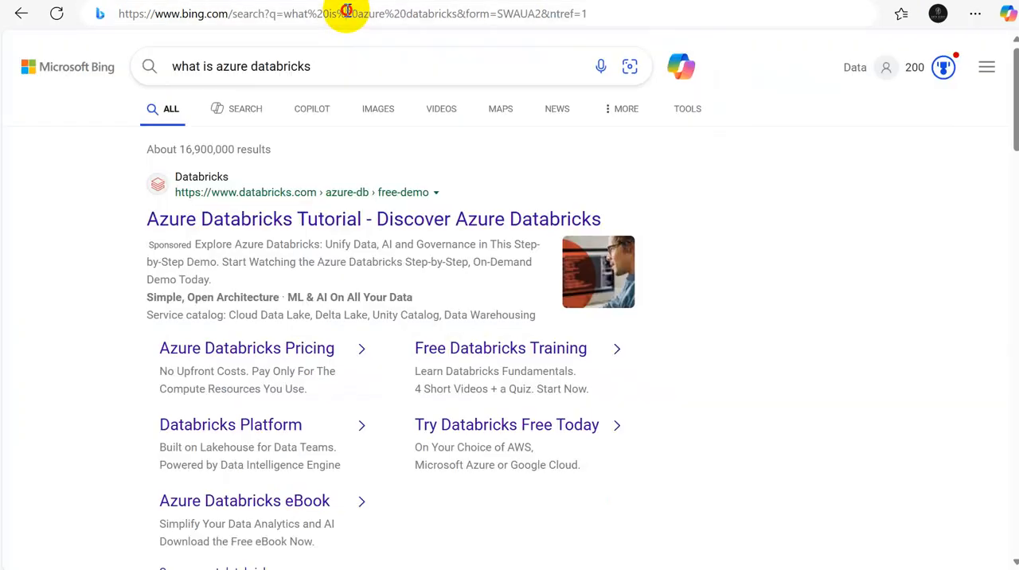
pyautogui.click(343, 14)
pyautogui.press('Escape')
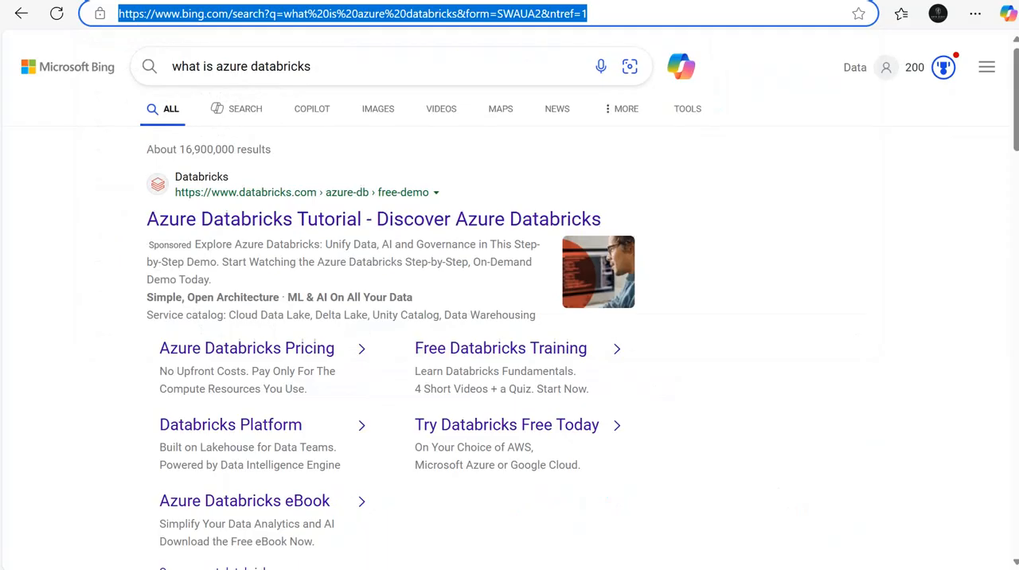
pyautogui.hotkey('ctrl', 't')
pyautogui.write('accounts.azuredatabricks.net')
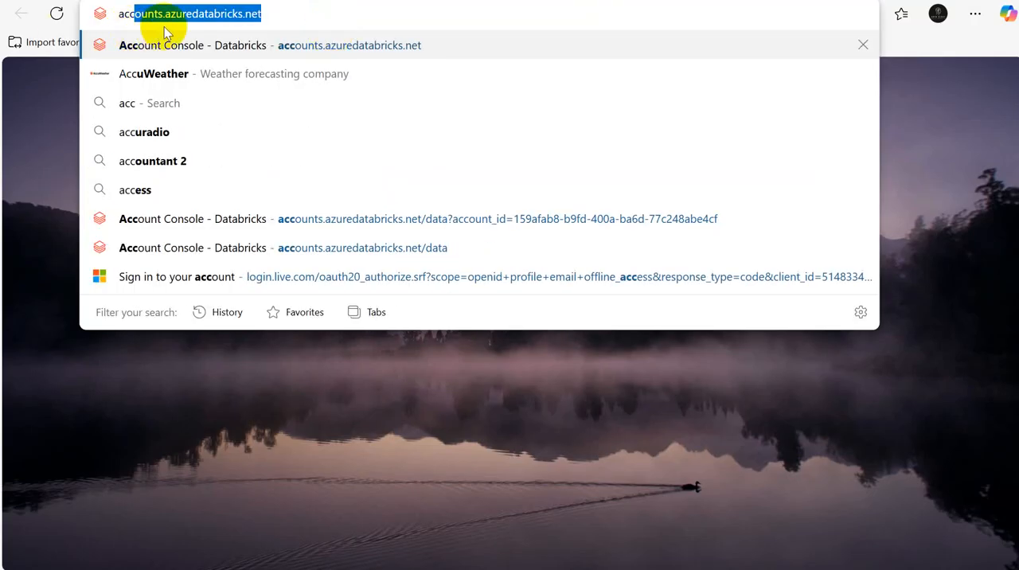
pyautogui.click(270, 15)
pyautogui.press('Return')
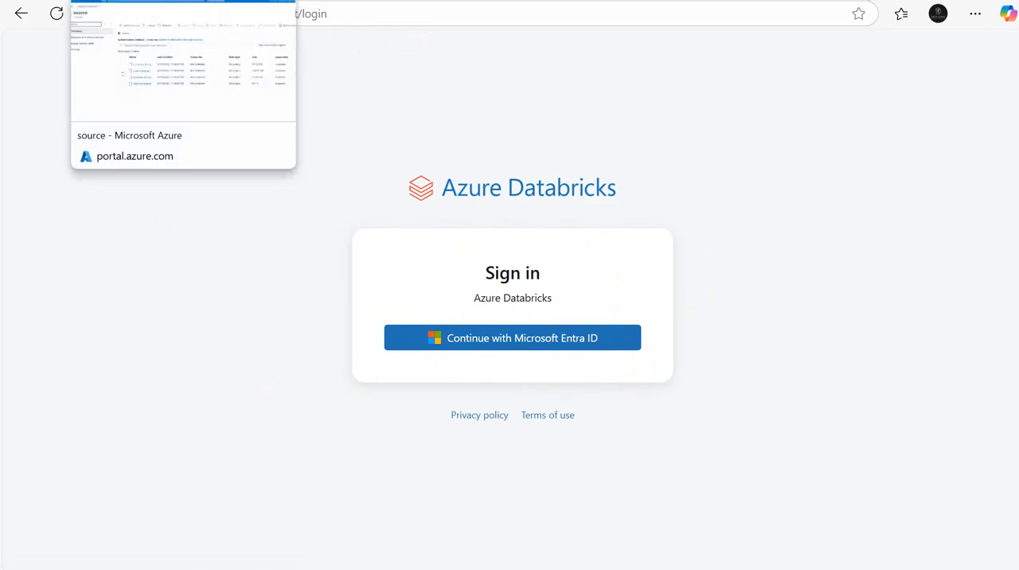
# Step: Switch to the Azure portal, return to its home page, and open the Users list of the default directory in Microsoft Entra ID
pyautogui.click(183, 1)
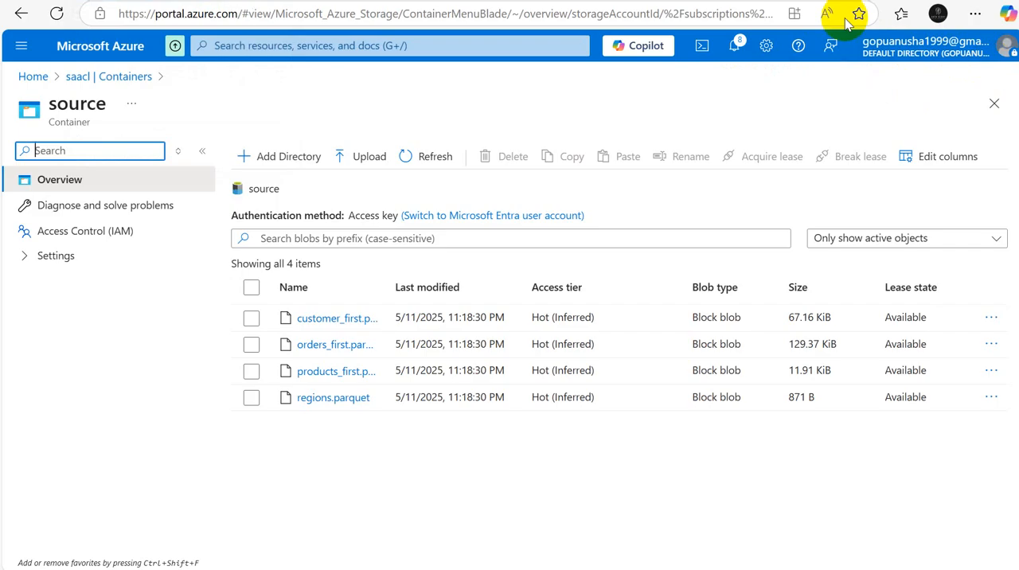
pyautogui.click(32, 78)
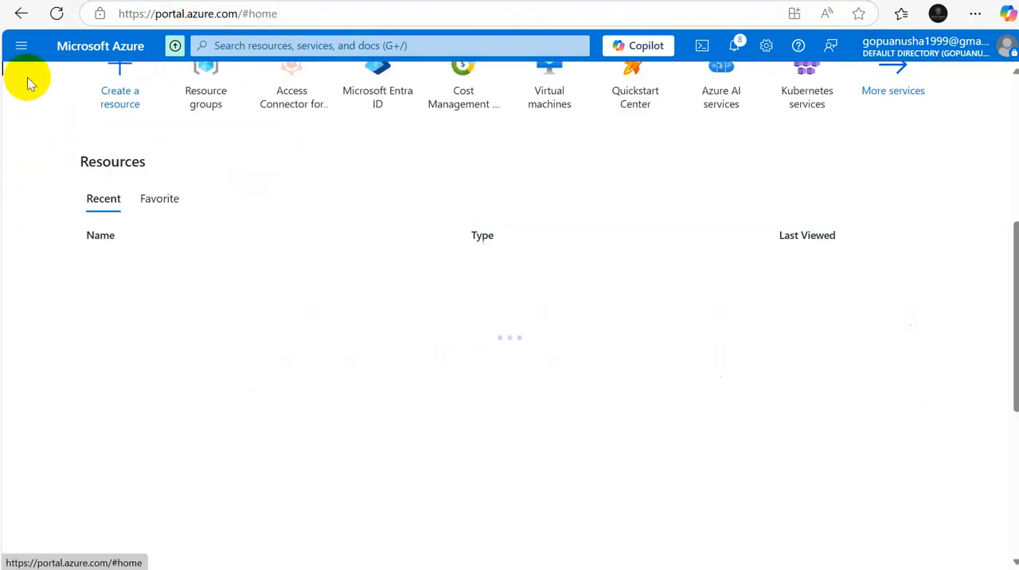
pyautogui.click(382, 85)
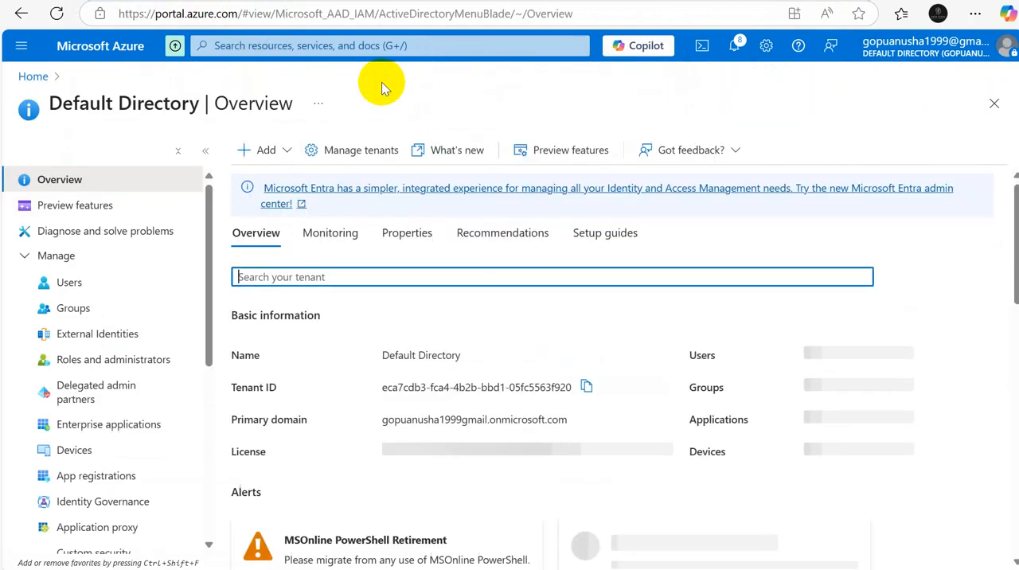
pyautogui.click(69, 284)
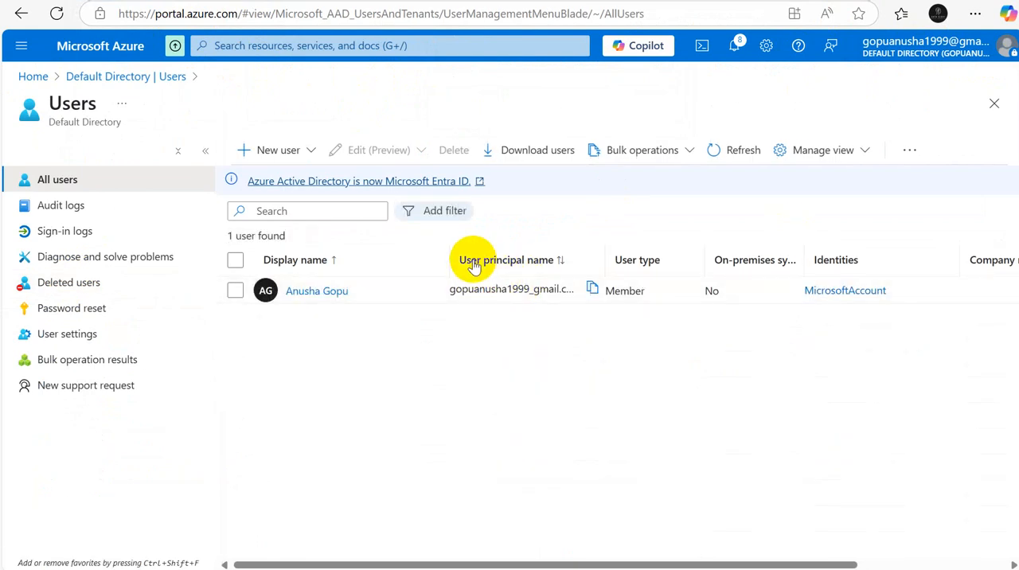
# Step: Widen the User principal name column to show the full value and copy the directory member's user principal name
pyautogui.moveTo(603, 261); pyautogui.dragTo(846, 291)
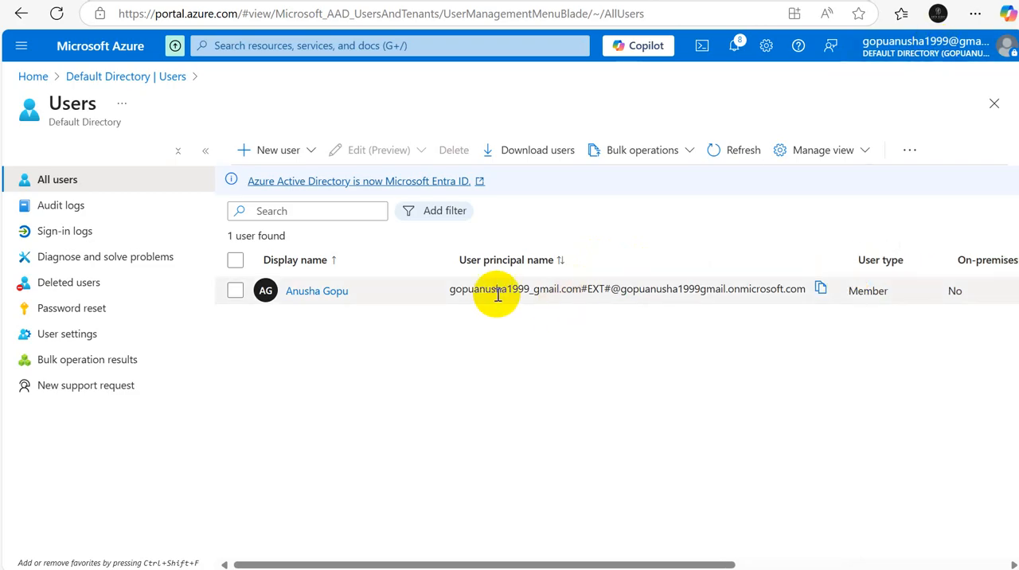
pyautogui.click(450, 293)
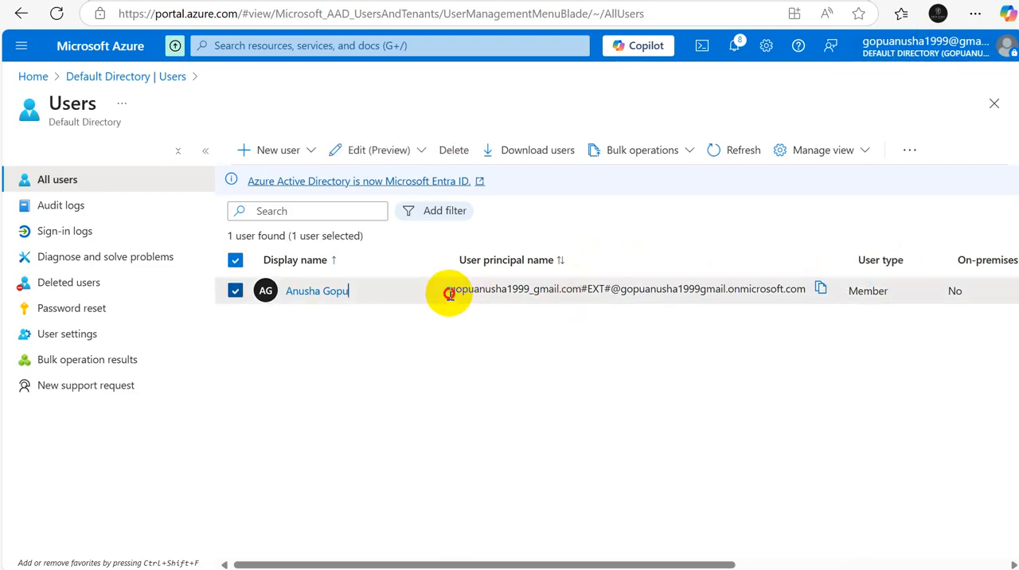
pyautogui.moveTo(450, 293); pyautogui.dragTo(585, 295)
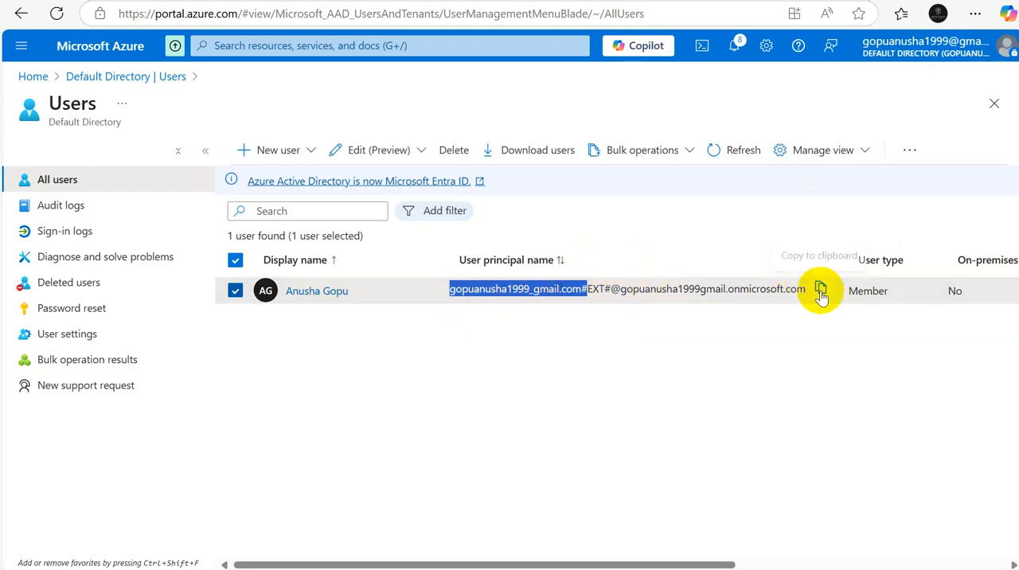
pyautogui.click(700, 403)
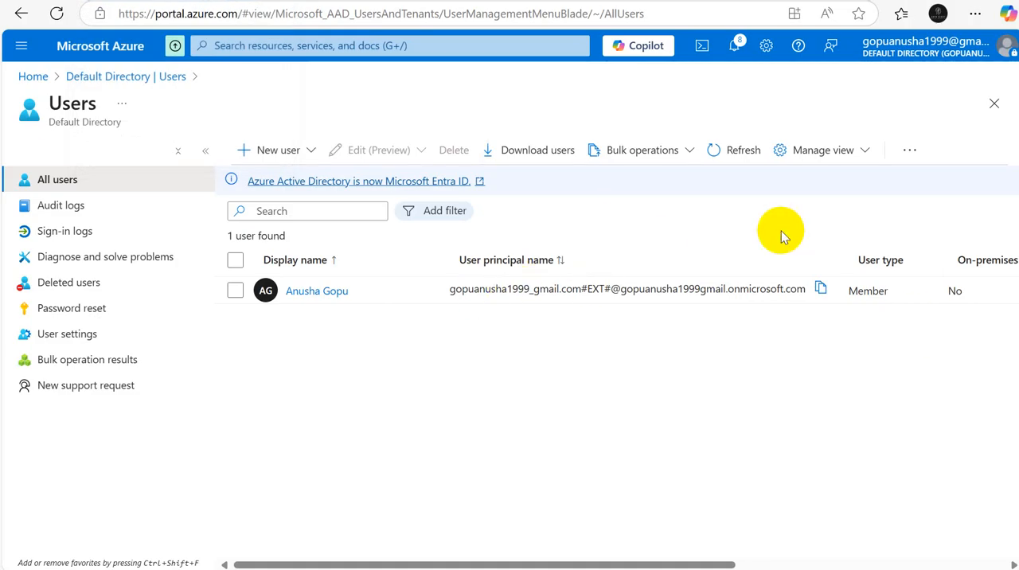
pyautogui.click(821, 289)
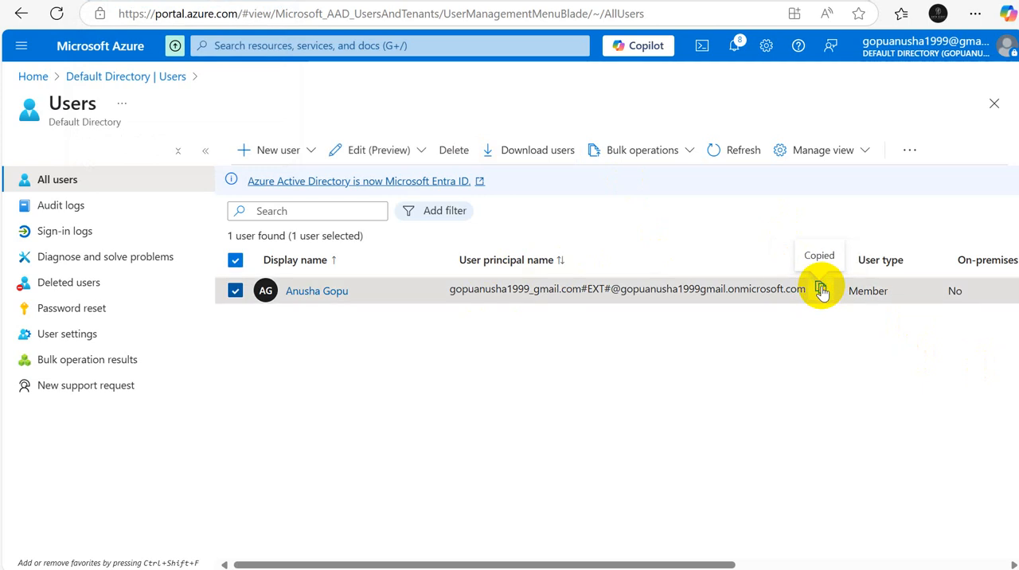
# Step: Return to the Azure Databricks account console and sign in with Microsoft Entra ID using the #EXT# user principal account
pyautogui.click(796, 1)
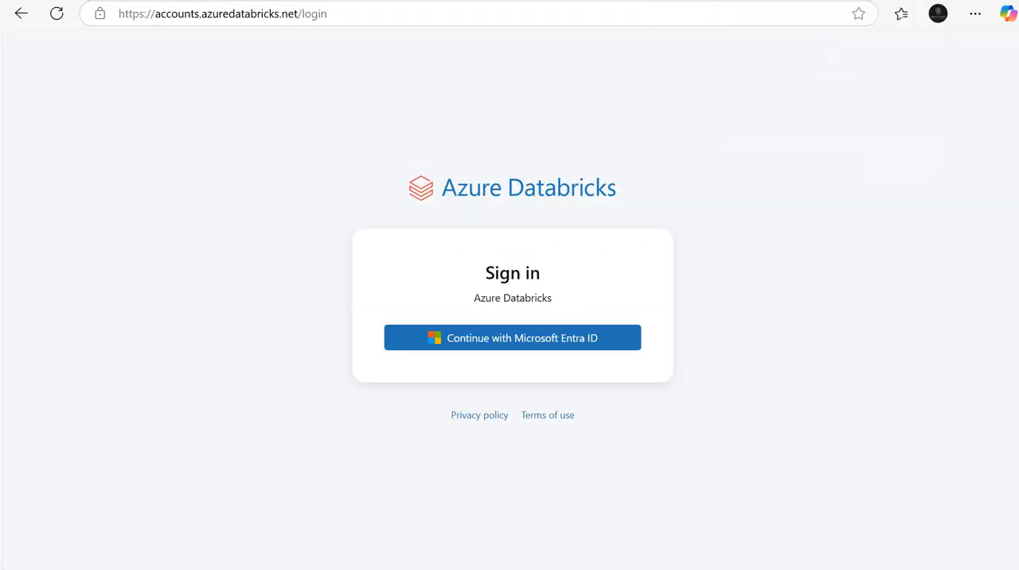
pyautogui.click(472, 347)
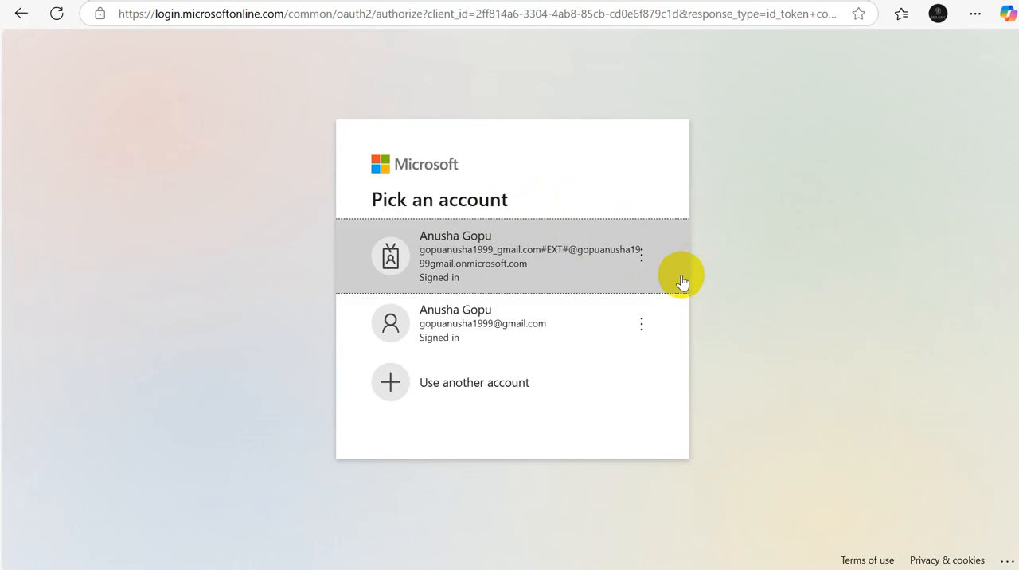
pyautogui.click(471, 245)
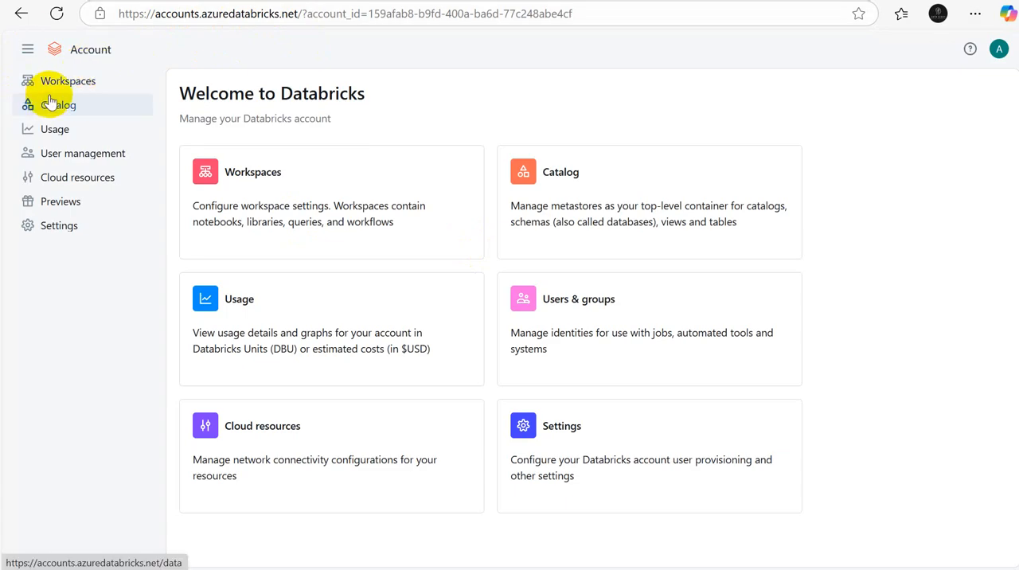
# Step: Check the account console's workspace list, and open the Catalog page with the Unity Catalog metastores
pyautogui.click(76, 89)
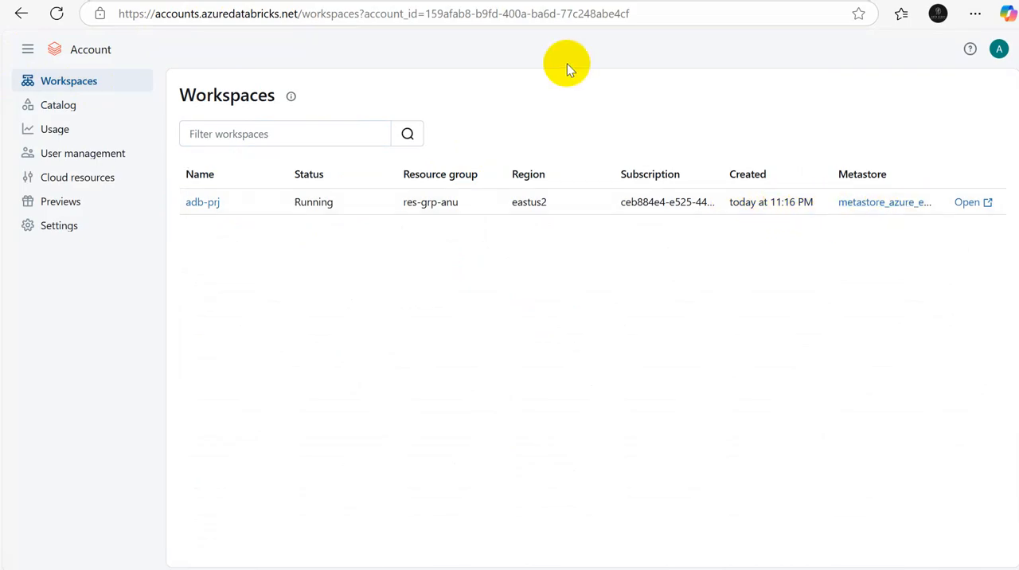
pyautogui.click(50, 108)
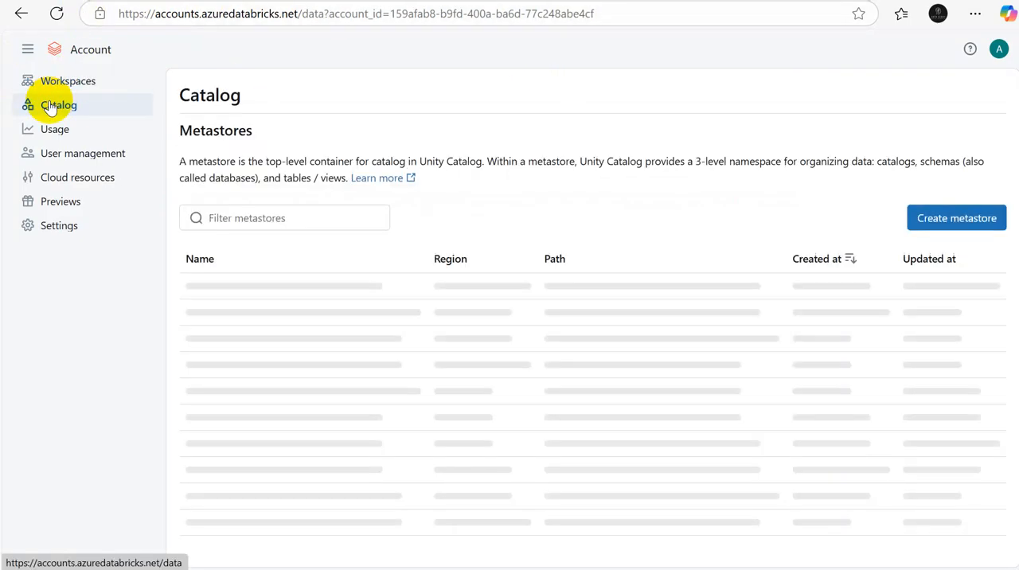
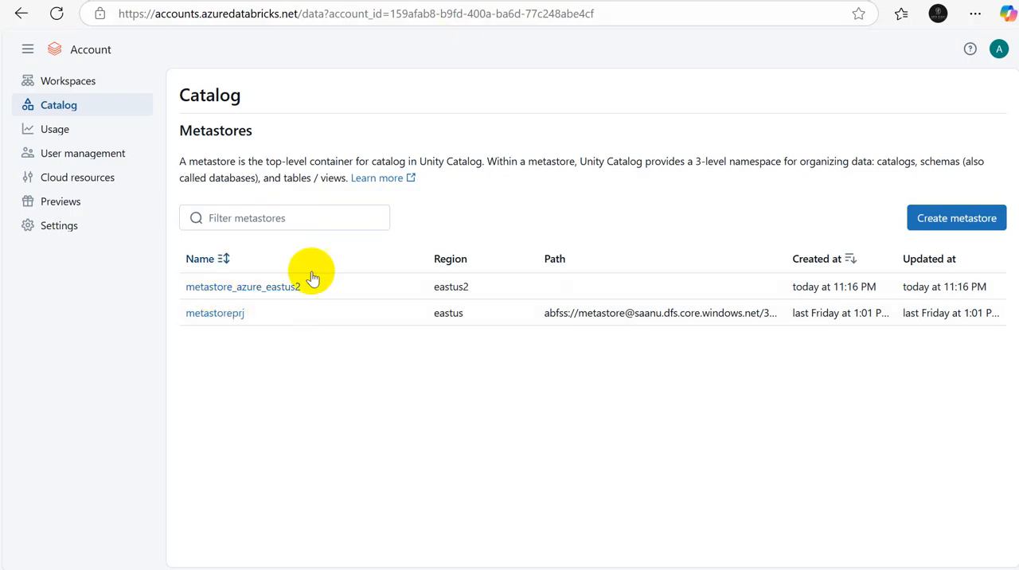
# Step: Delete the metastore metastore_azure_eastus2, confirming the deletion with its name
pyautogui.click(267, 288)
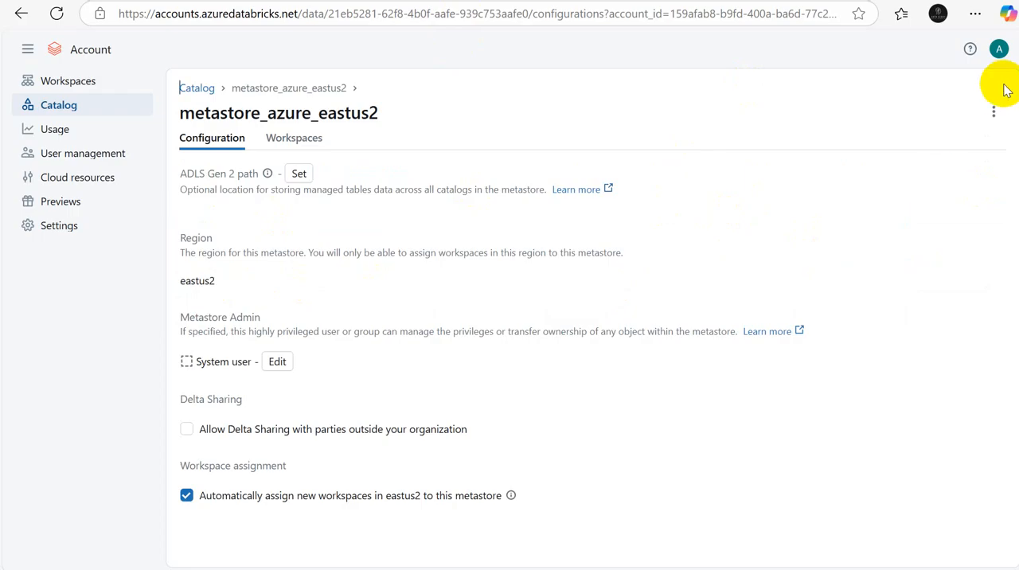
pyautogui.click(994, 112)
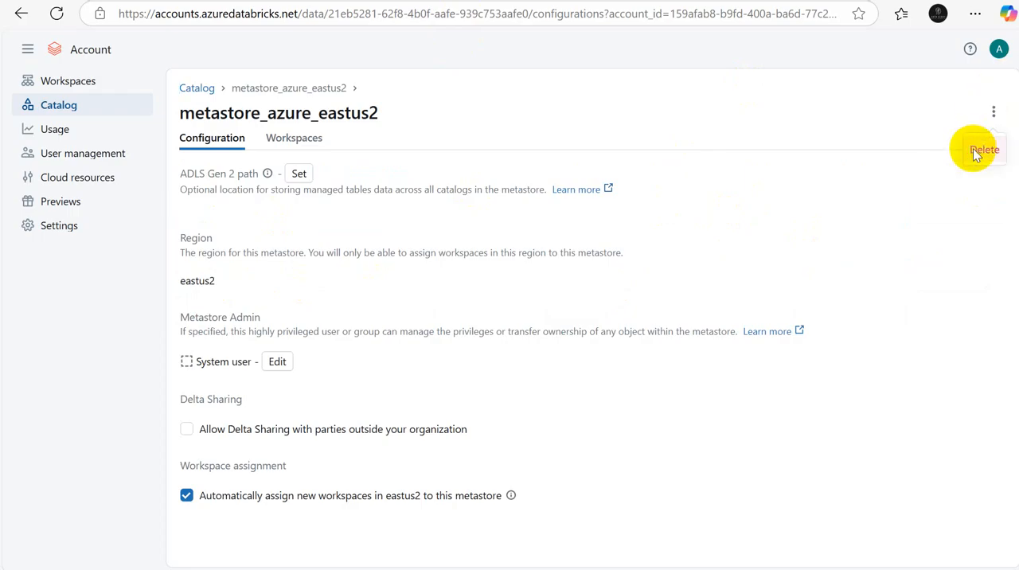
pyautogui.click(984, 150)
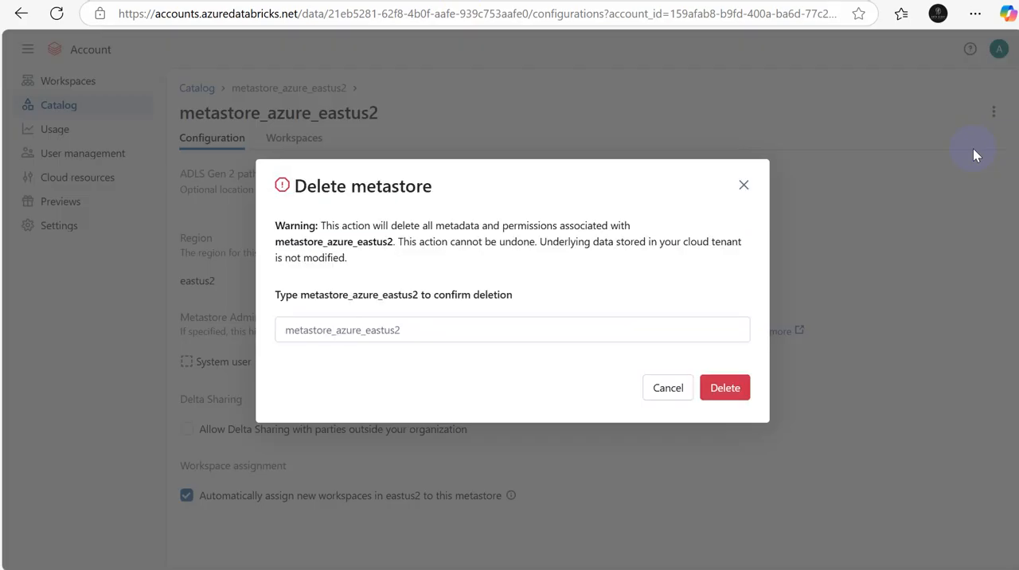
pyautogui.click(326, 338)
pyautogui.write('m,e')
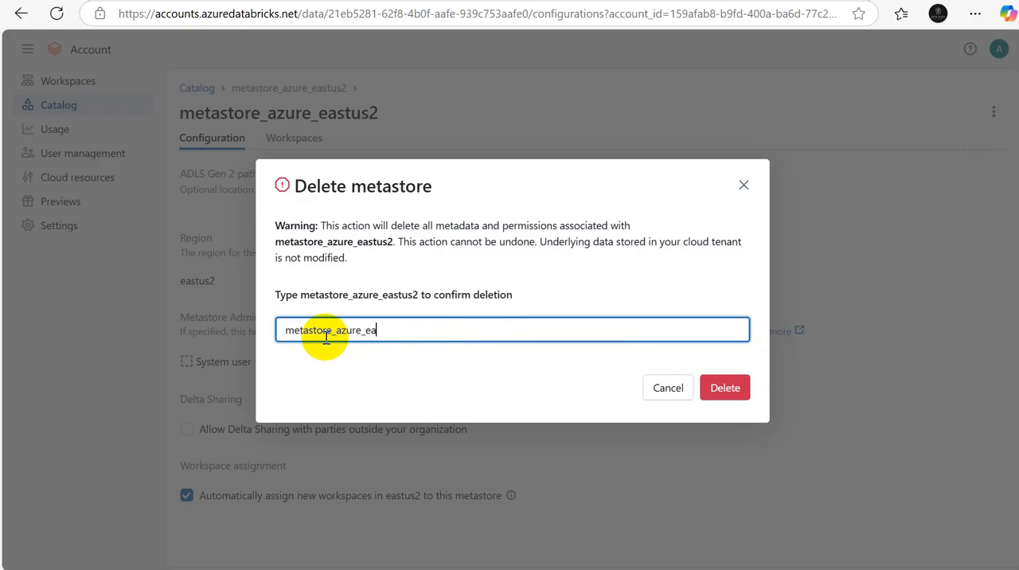
pyautogui.write('us2')
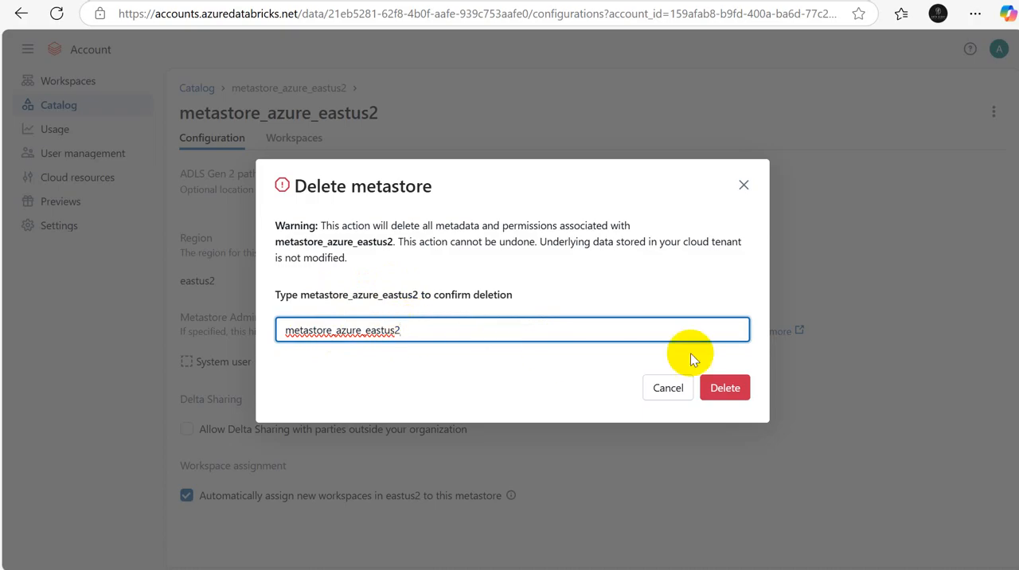
pyautogui.click(722, 389)
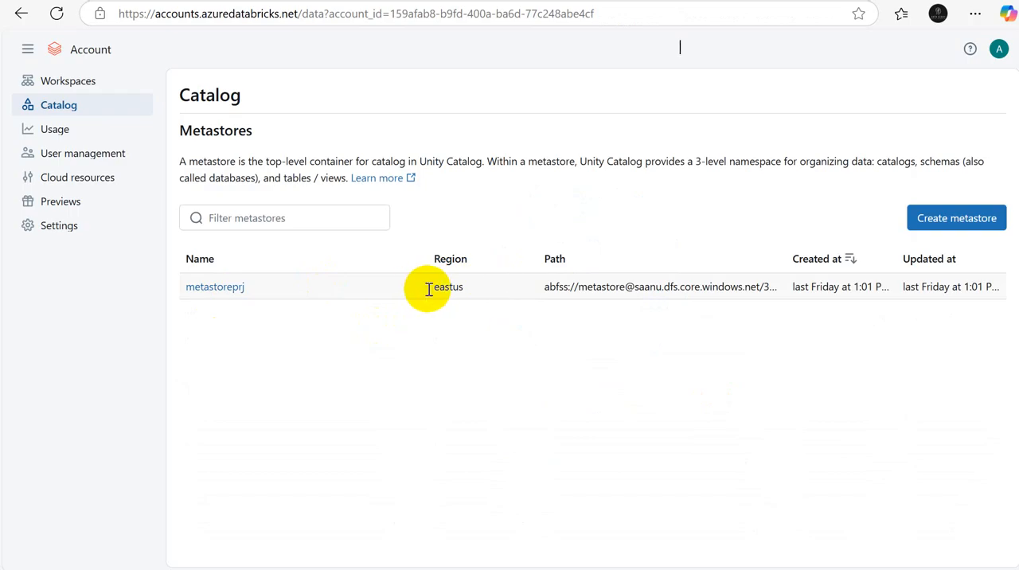
# Step: Delete the metastore metastoreprj, entering metastoreprj to confirm the deletion
pyautogui.click(214, 288)
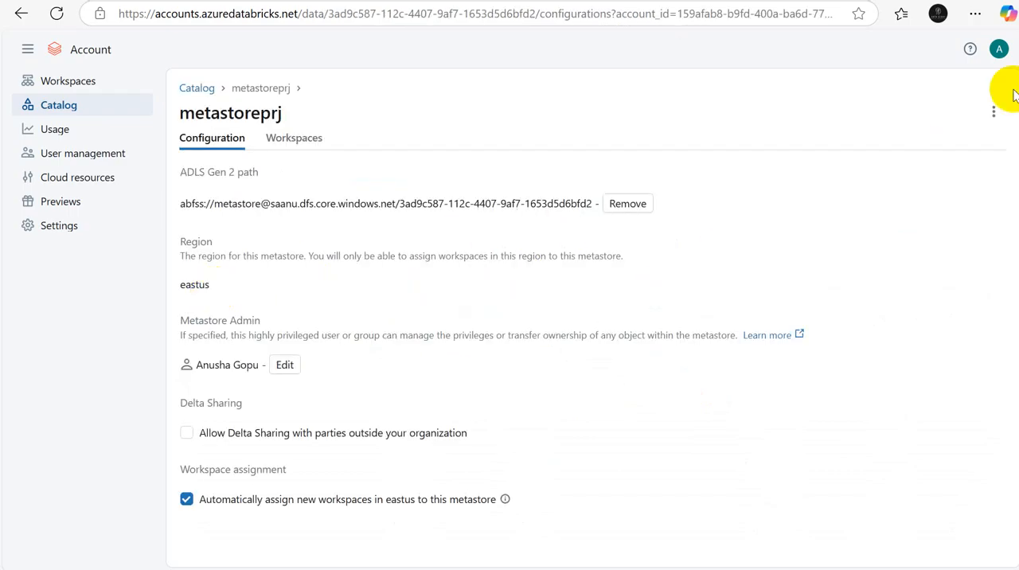
pyautogui.click(994, 112)
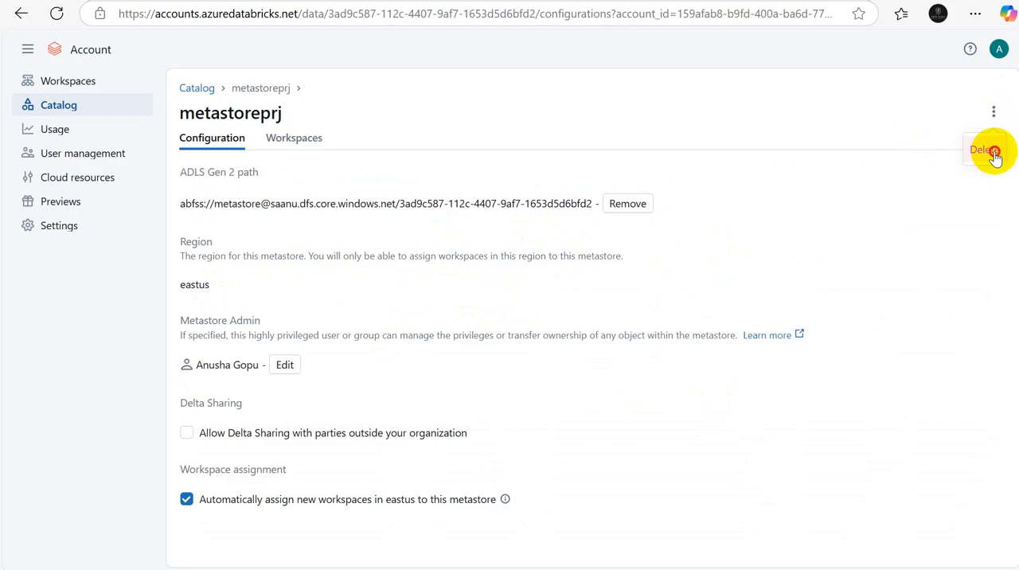
pyautogui.click(988, 151)
pyautogui.click(329, 323)
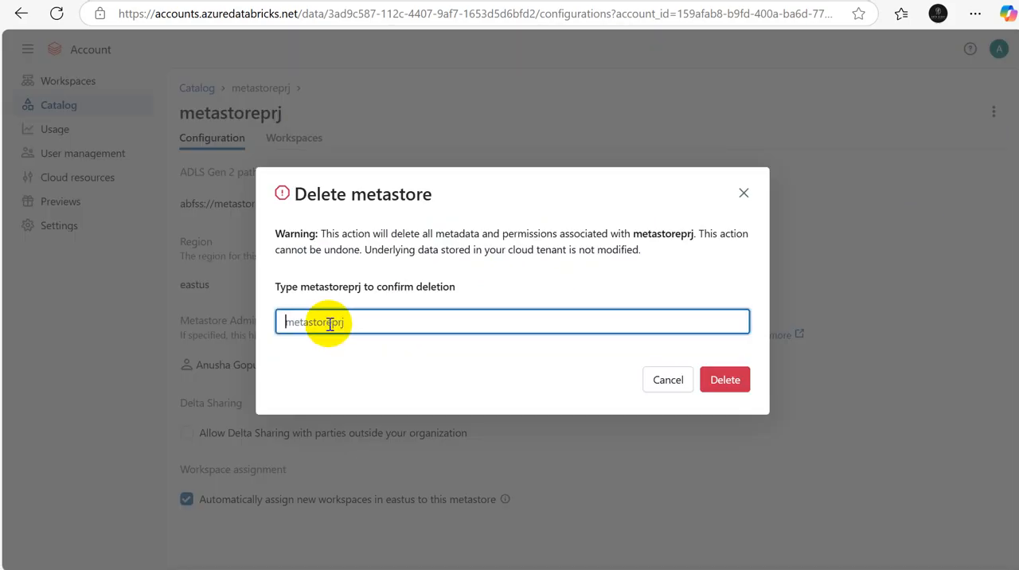
pyautogui.write('metastoreprj')
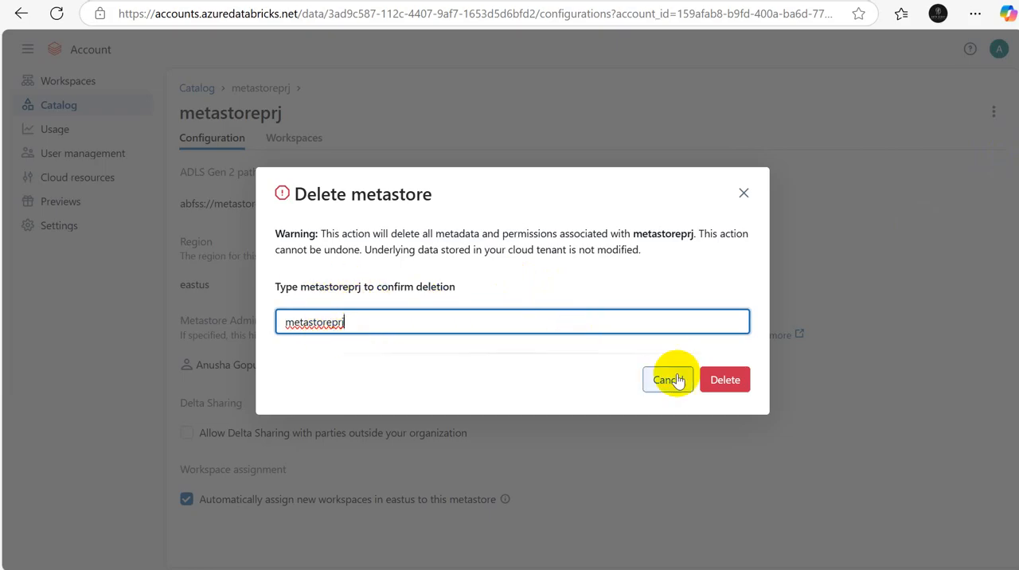
pyautogui.click(721, 382)
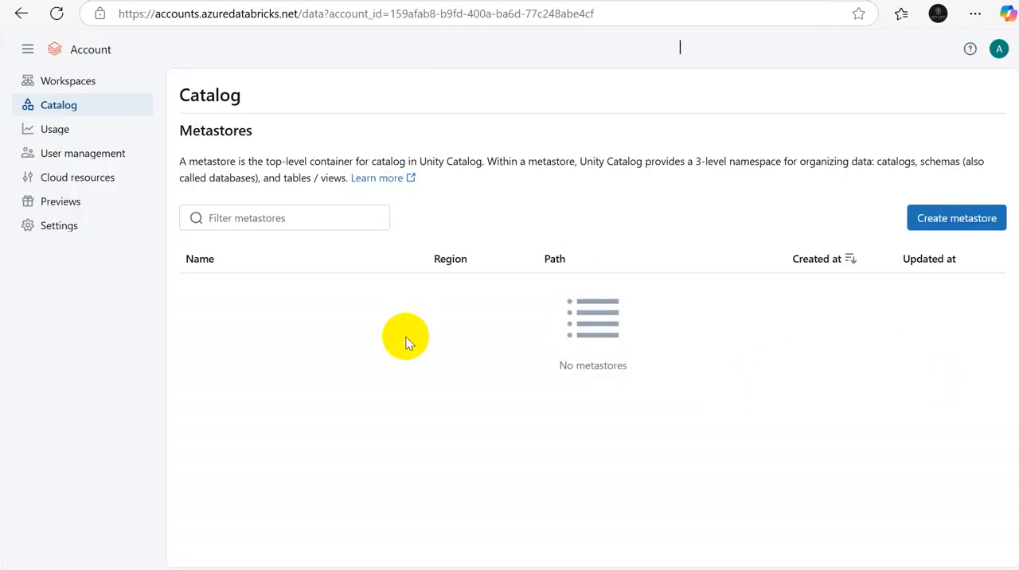
pyautogui.click(709, 509)
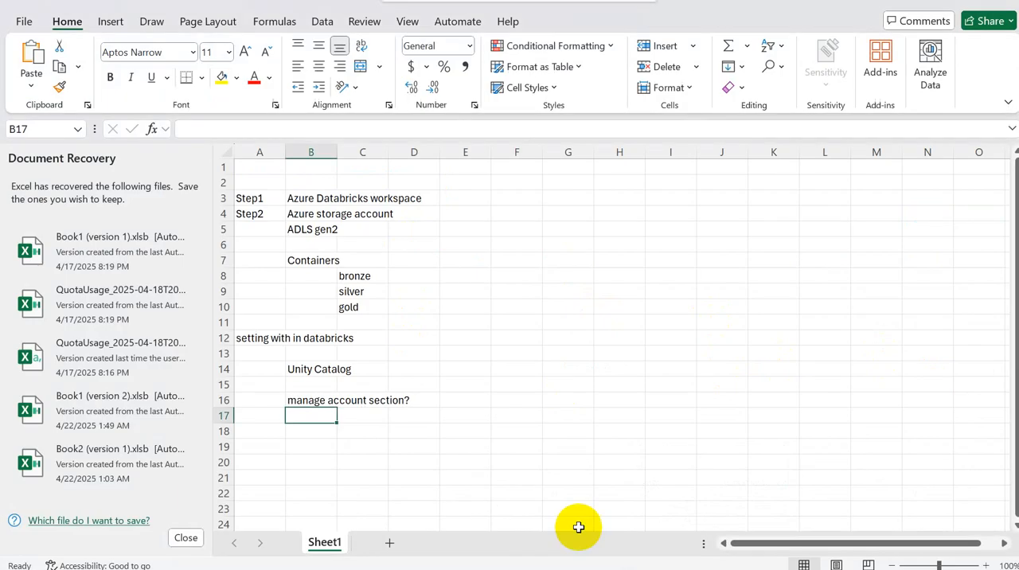
pyautogui.click(259, 337)
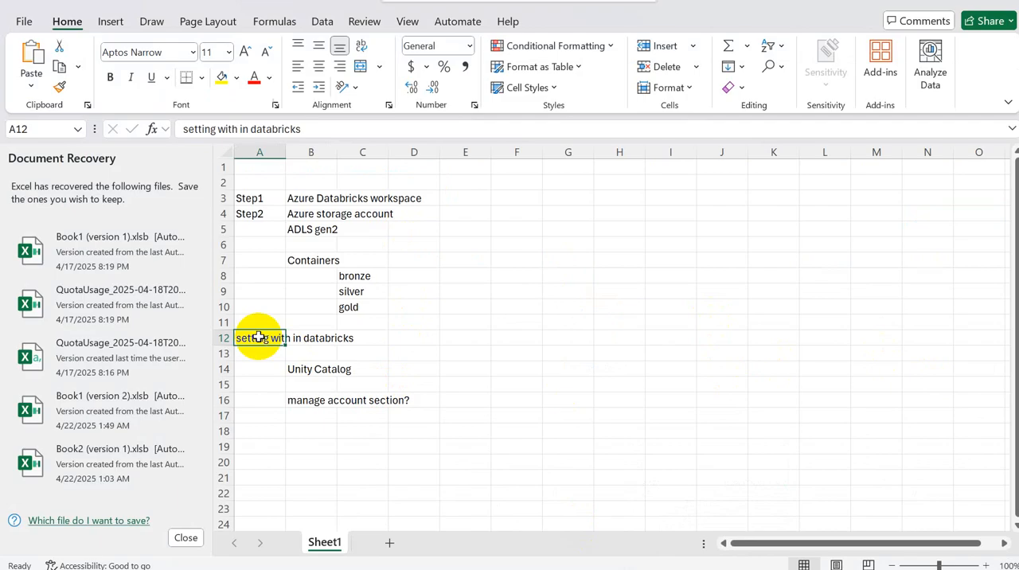
pyautogui.moveTo(259, 337); pyautogui.dragTo(320, 336)
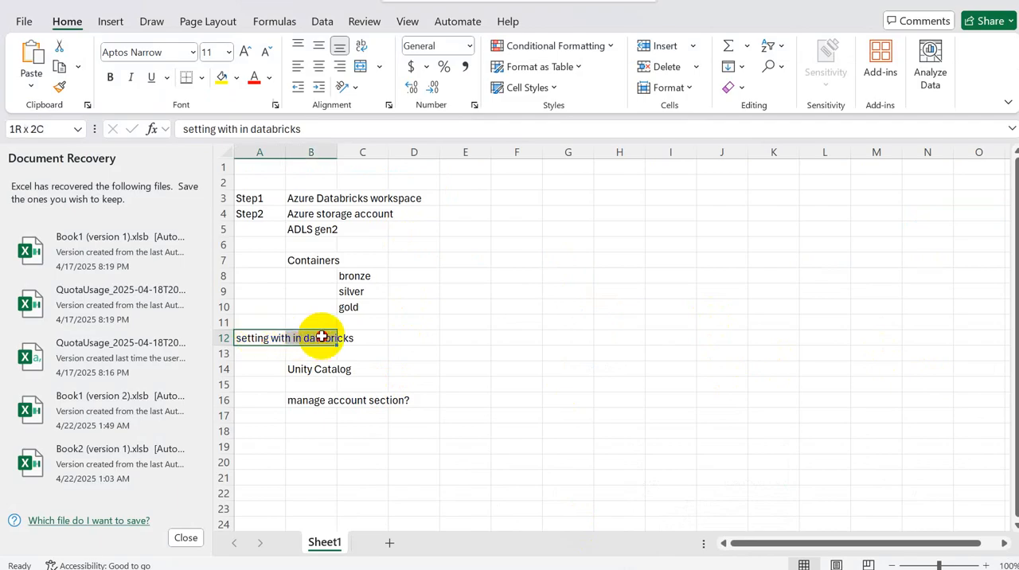
pyautogui.click(407, 337)
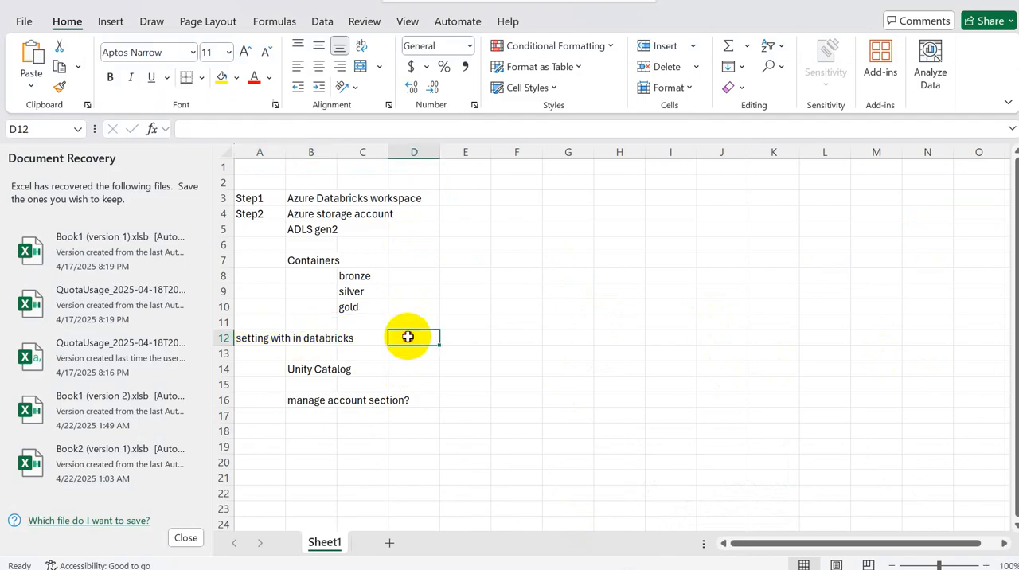
pyautogui.hotkey('alt', 'Tab')
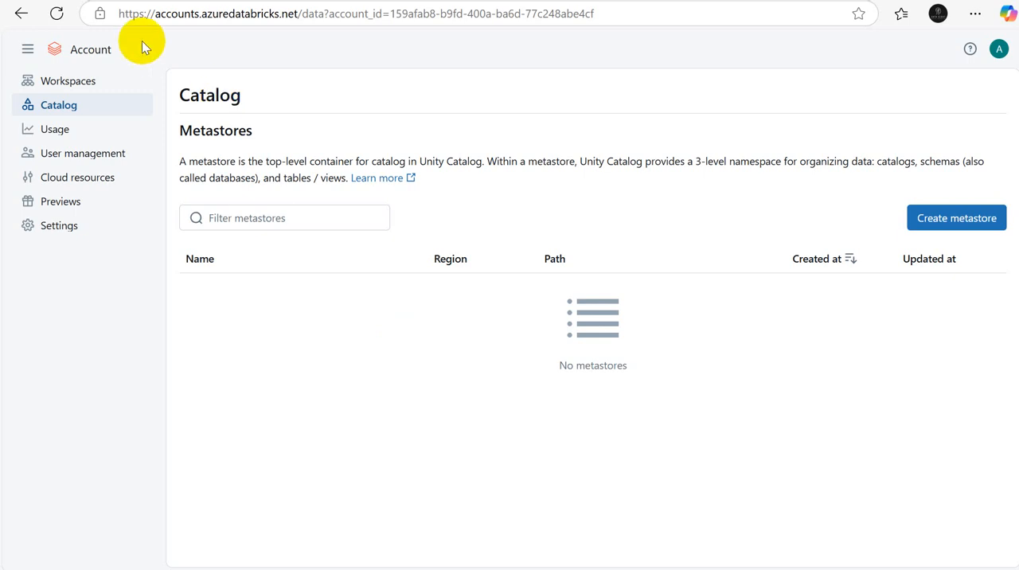
pyautogui.moveTo(119, 13); pyautogui.dragTo(304, 17)
pyautogui.hotkey('ctrl', 'c')
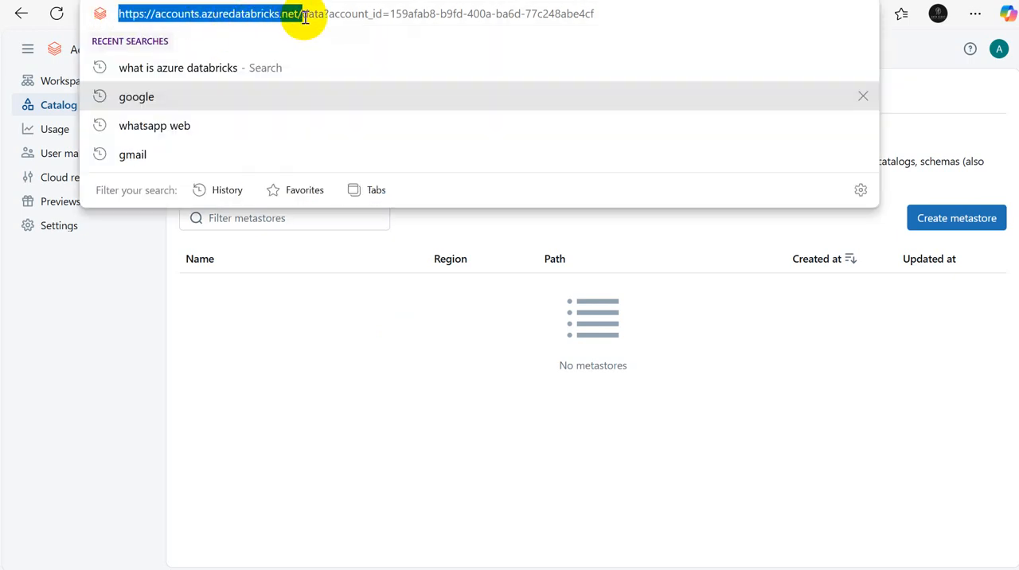
pyautogui.hotkey('alt', 'Tab')
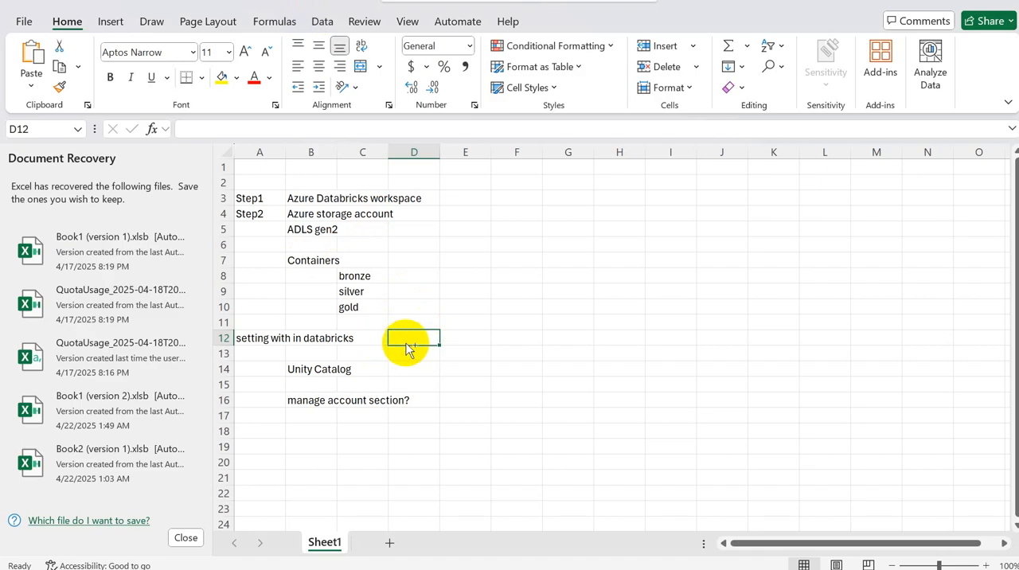
pyautogui.hotkey('ctrl', 'v')
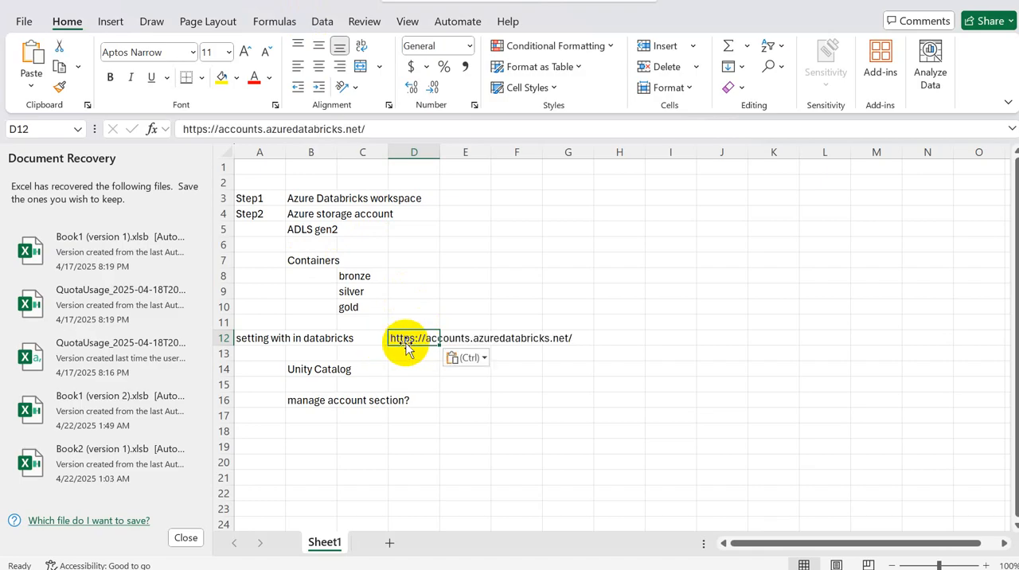
# Step: Clear the Unity Catalog entry in cell B14 and enter "Unity Catalog" in cell D14 instead
pyautogui.click(307, 371)
pyautogui.press('Delete')
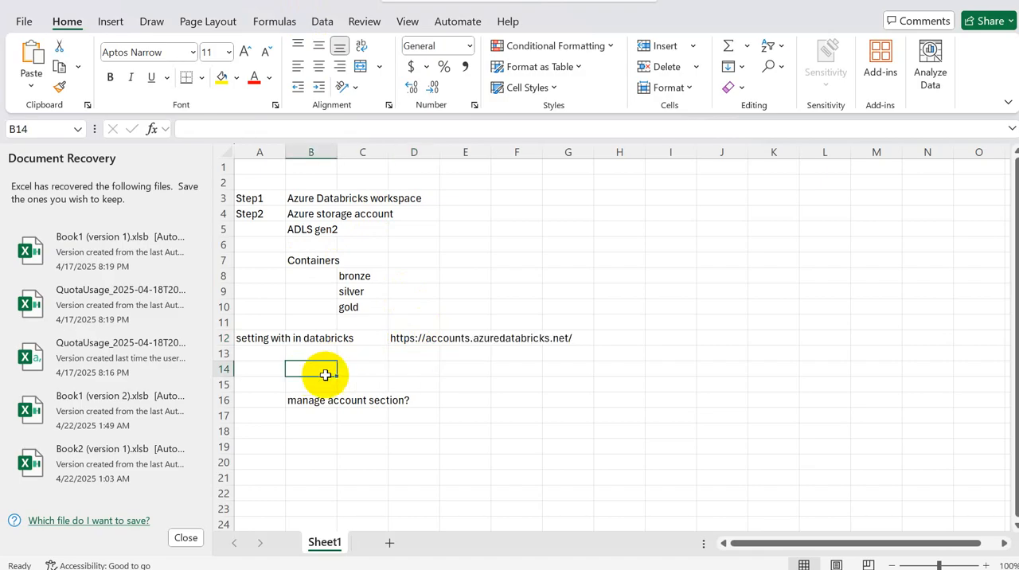
pyautogui.click(405, 371)
pyautogui.write('Unit')
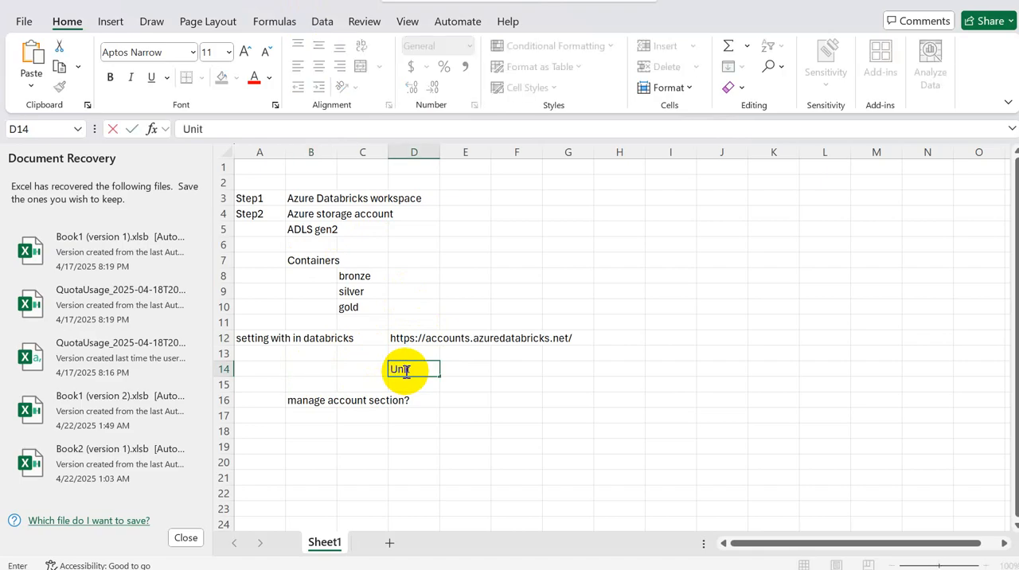
pyautogui.write('log')
# Step: Switch to the browser and open ChatGPT from a new tab through a web search for "chat gpt"
pyautogui.moveTo(566, 566)
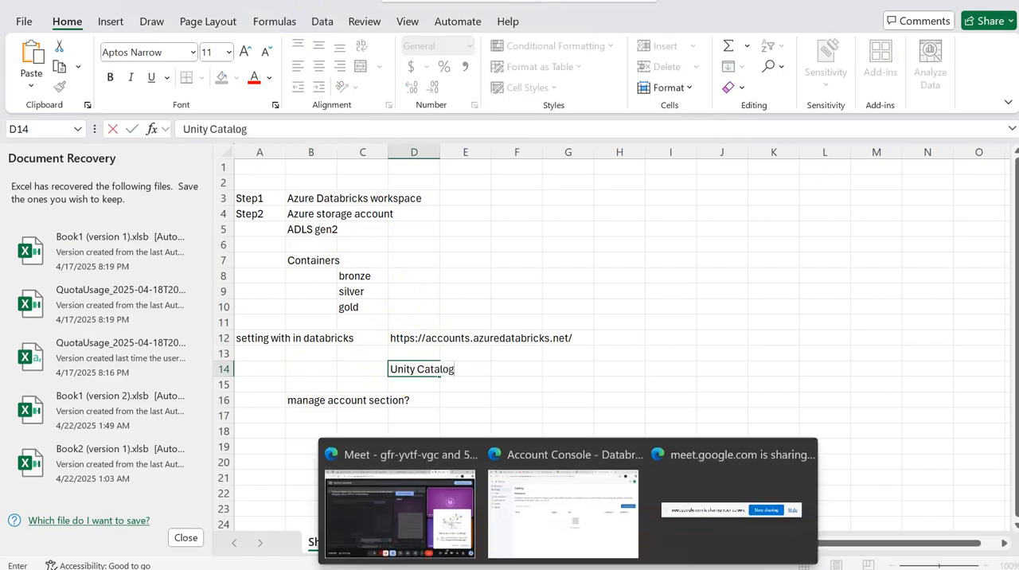
pyautogui.click(557, 528)
pyautogui.click(696, 14)
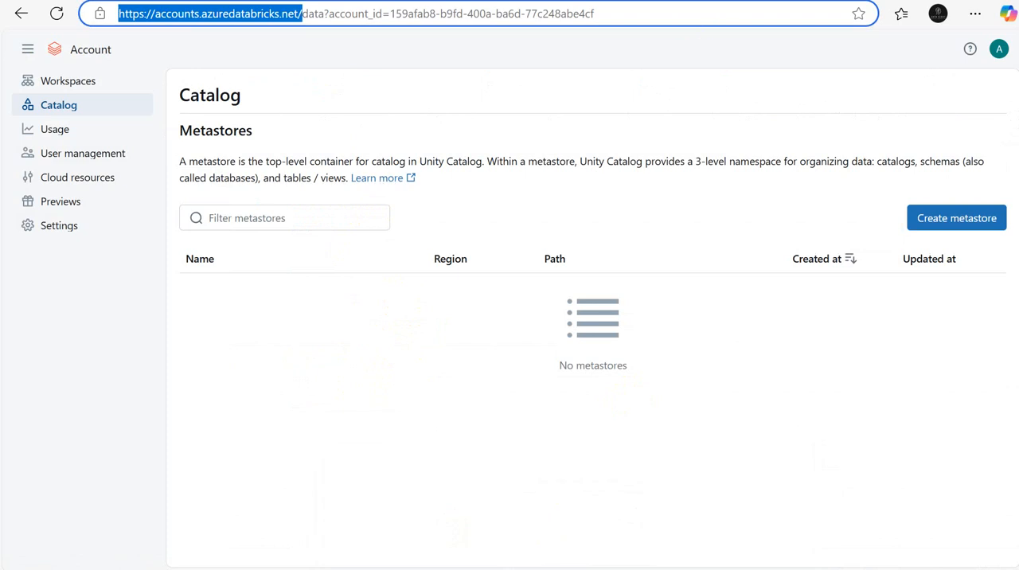
pyautogui.hotkey('ctrl', 't')
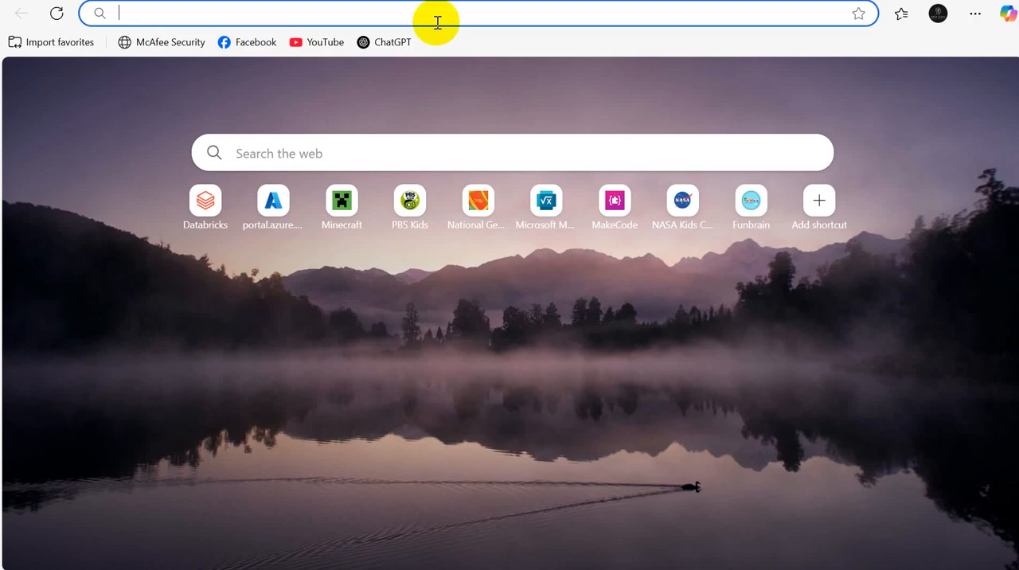
pyautogui.write('ch')
pyautogui.press('Return')
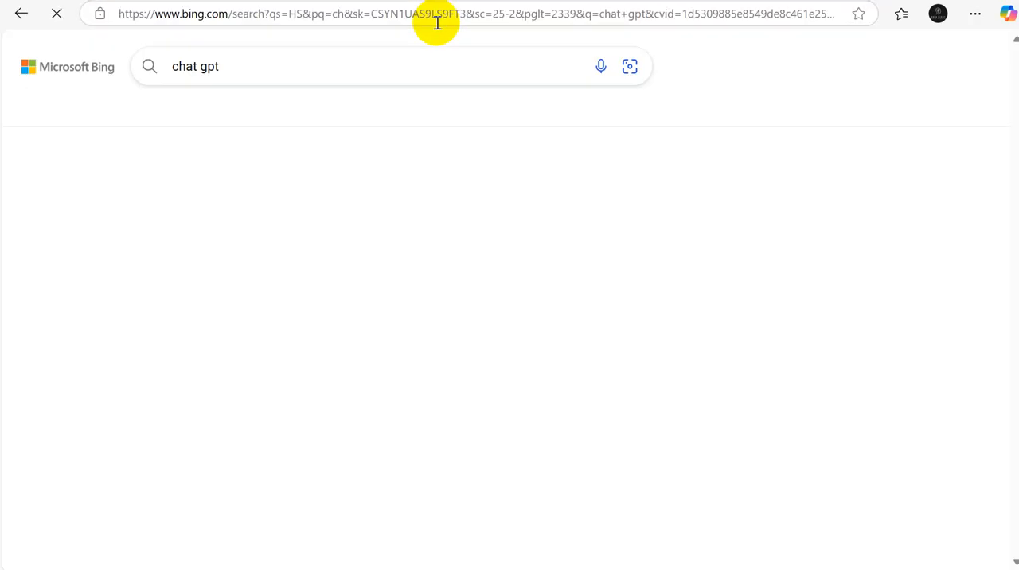
pyautogui.click(226, 405)
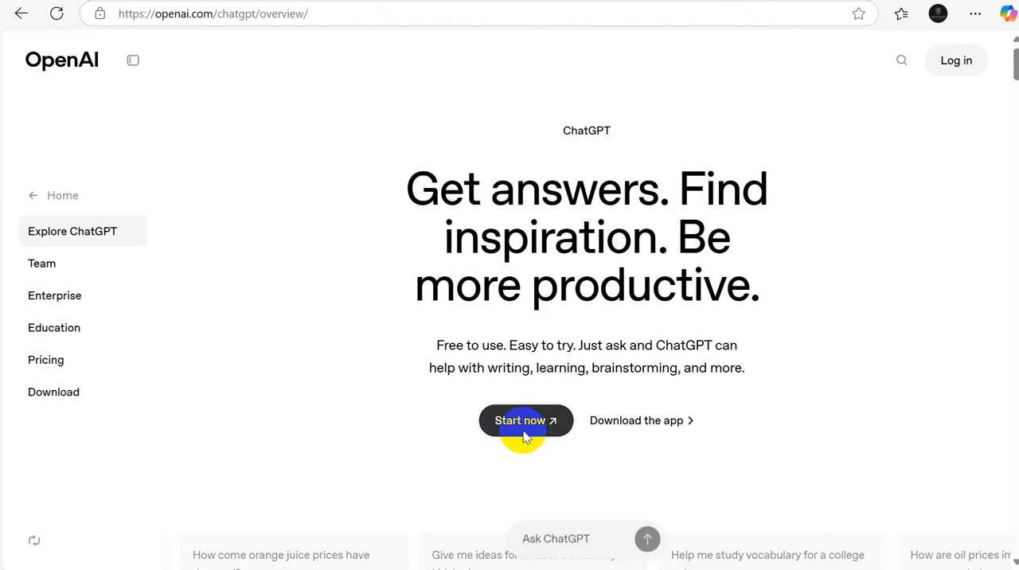
pyautogui.click(524, 436)
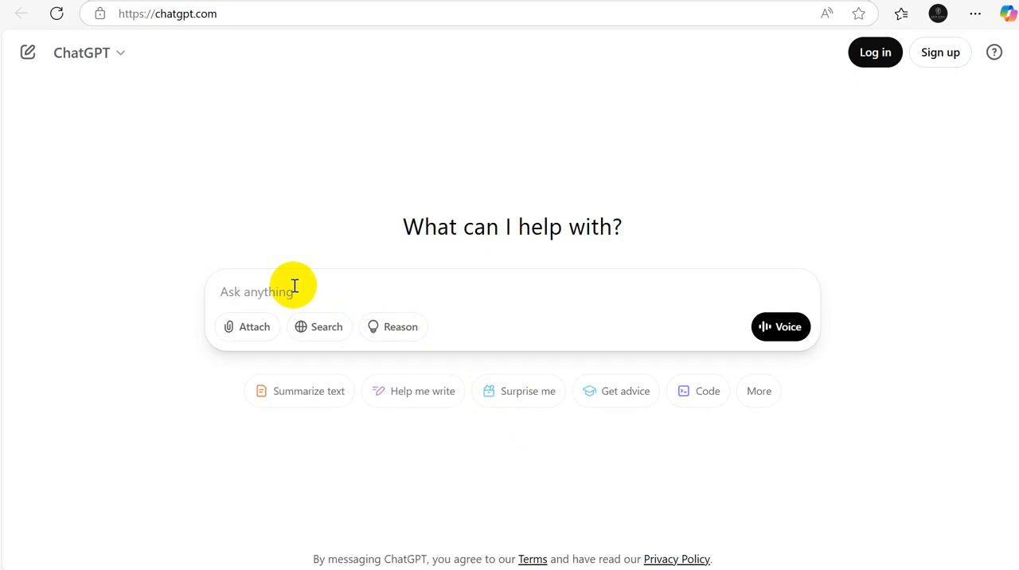
# Step: Ask ChatGPT "give more details about unity catalog in Azure databricks"
pyautogui.write('give more')
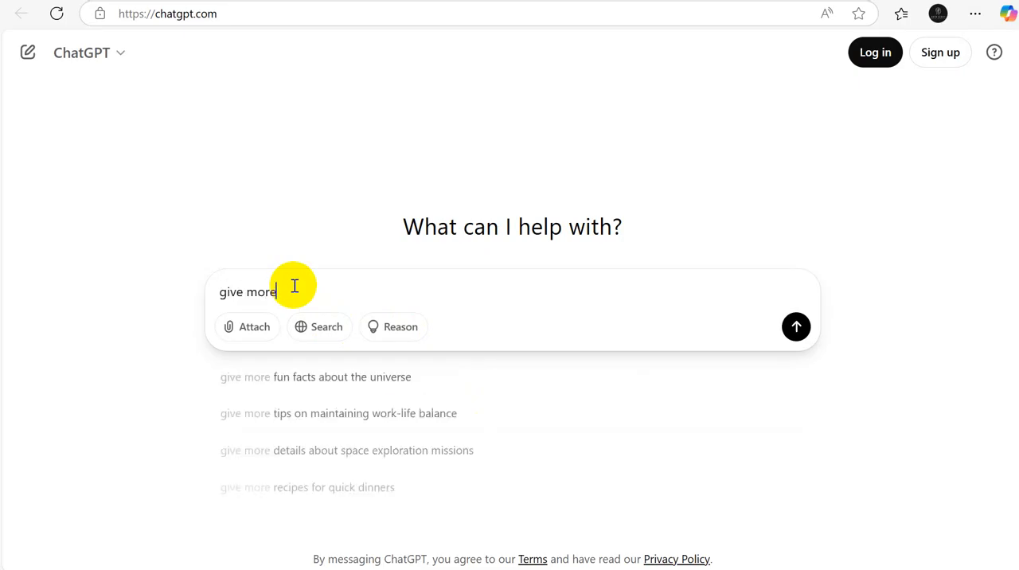
pyautogui.write(' details ab')
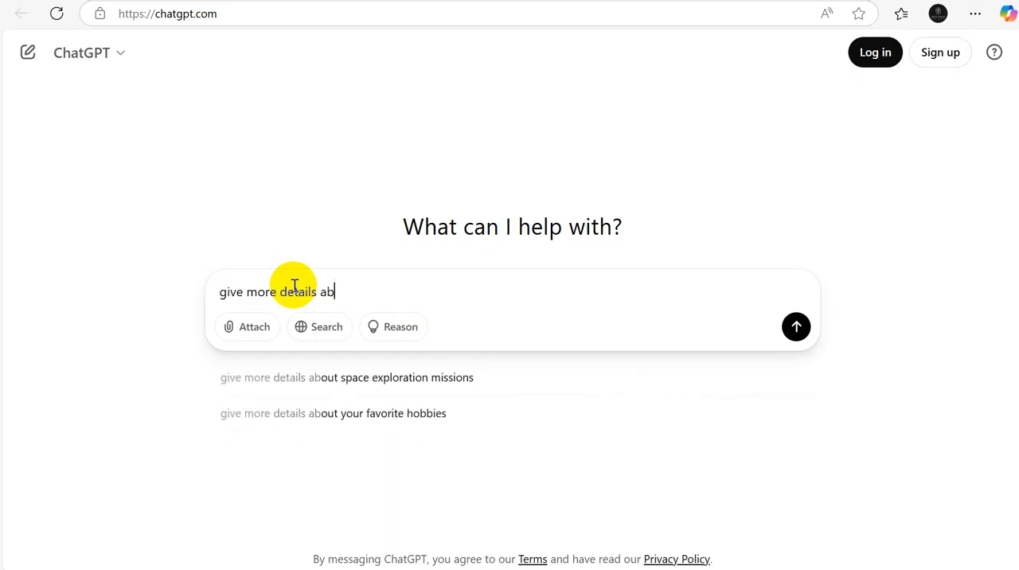
pyautogui.write('out unity ')
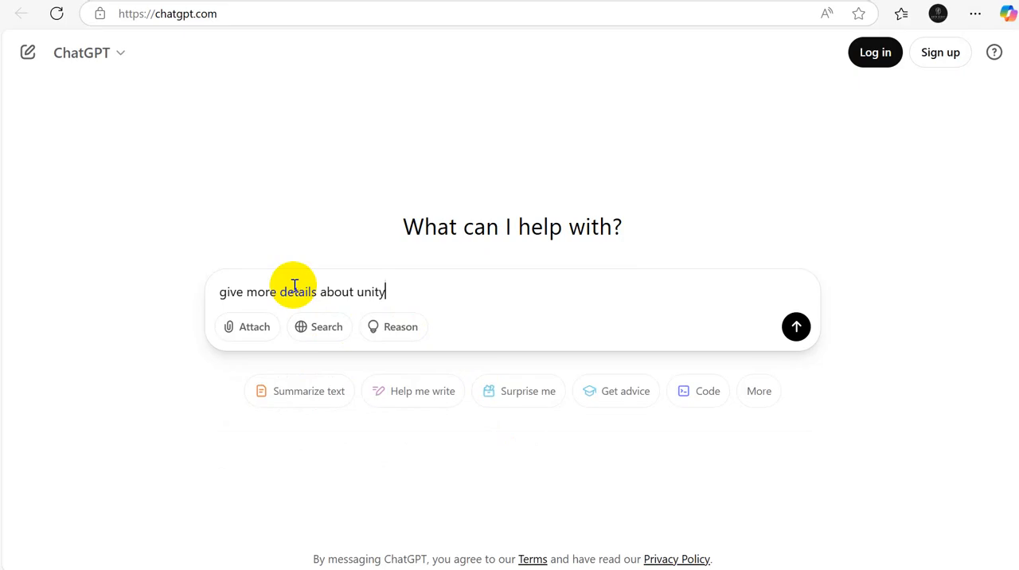
pyautogui.write('catalog in Azure ')
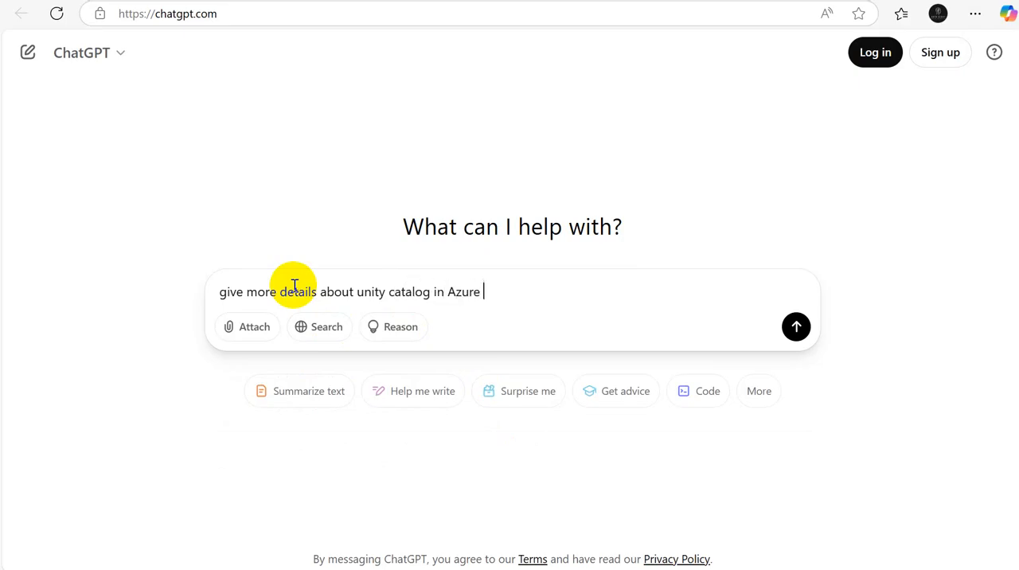
pyautogui.write('databricks')
pyautogui.press('Return')
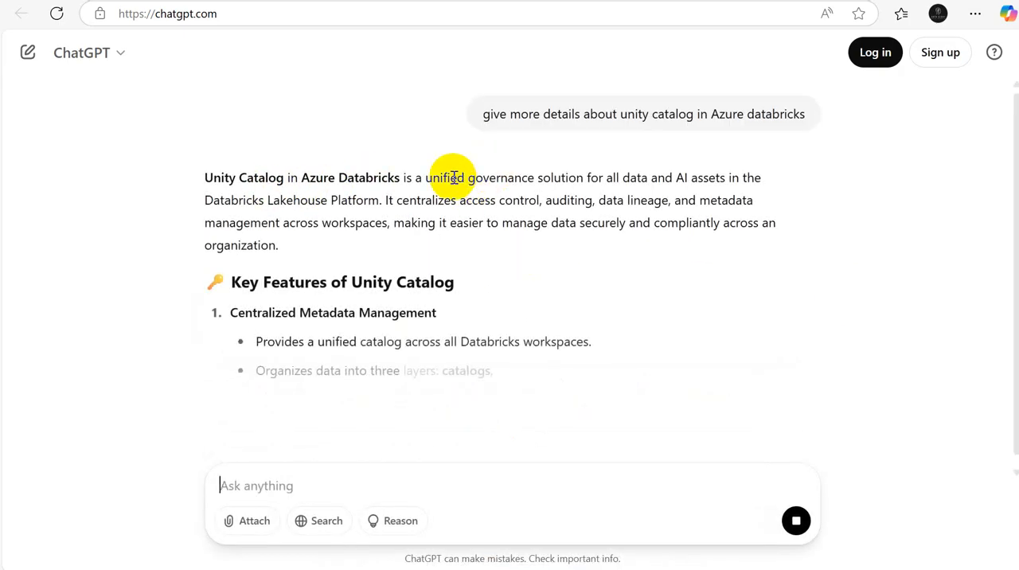
# Step: Read ChatGPT's definition and key features of Unity Catalog, highlighting the governance description and the Data Lineage heading
pyautogui.moveTo(450, 177); pyautogui.dragTo(757, 195)
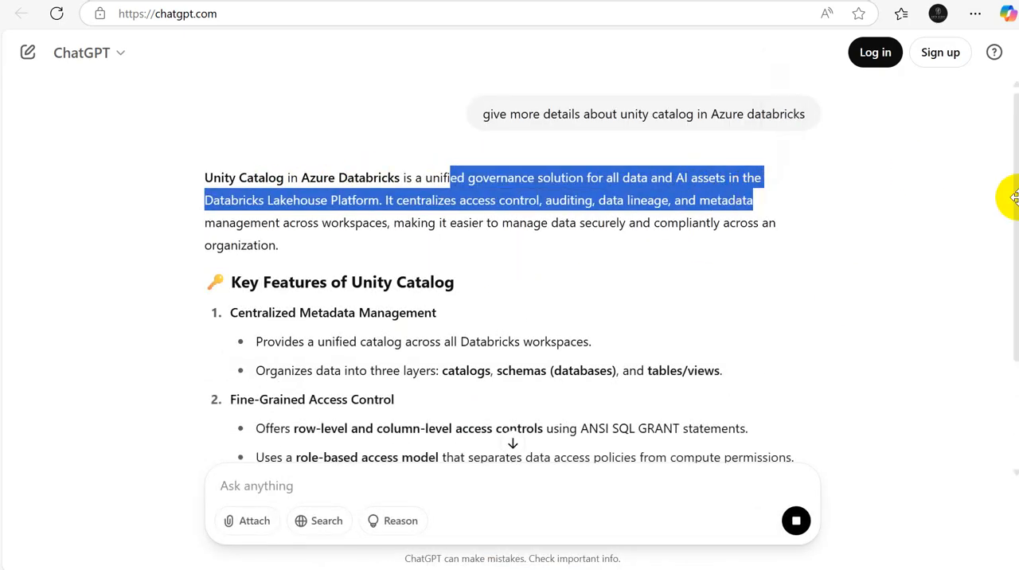
pyautogui.moveTo(1015, 209); pyautogui.dragTo(1016, 247)
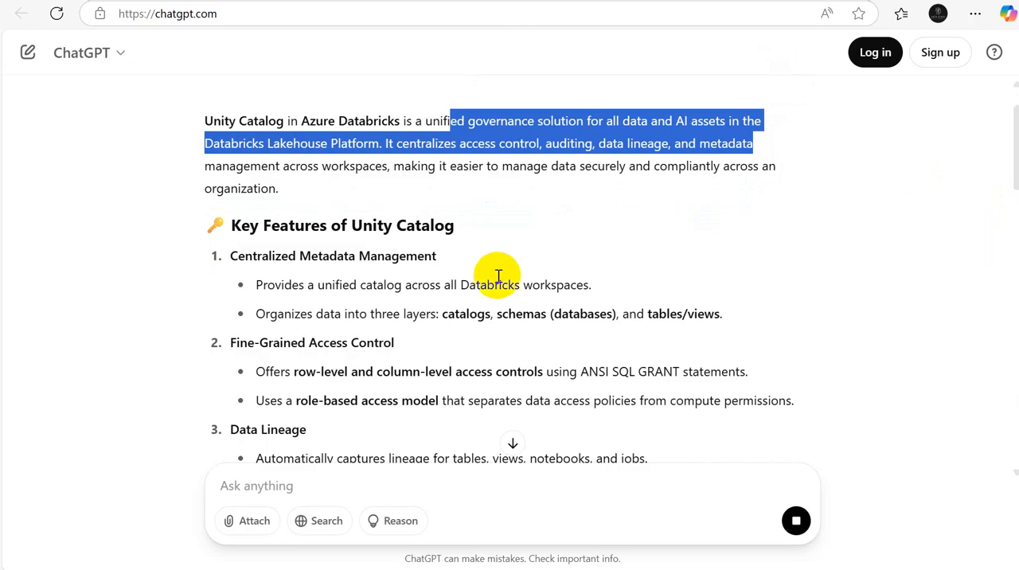
pyautogui.click(250, 430)
pyautogui.moveTo(250, 430); pyautogui.dragTo(335, 435)
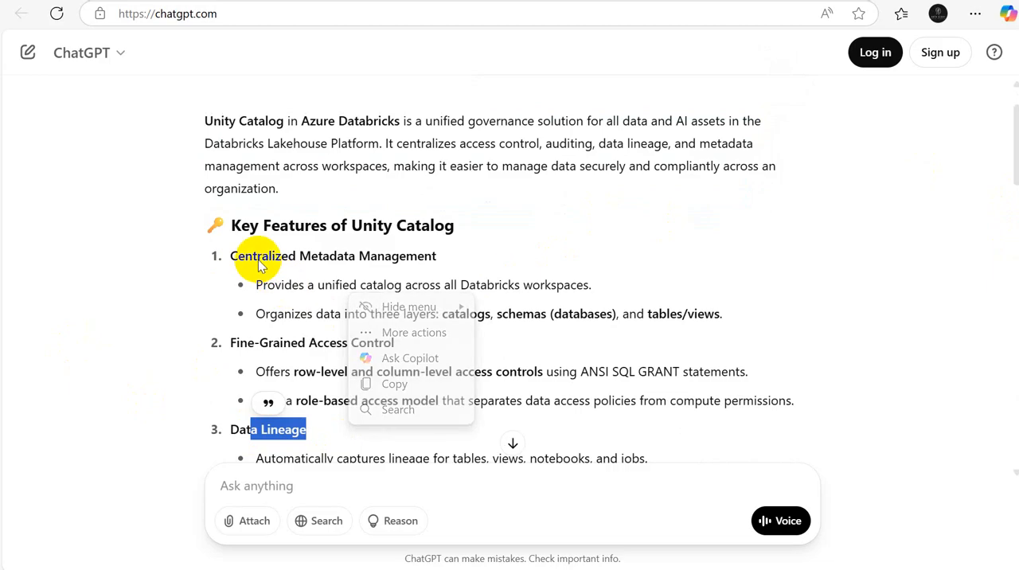
# Step: Highlight the Centralized Metadata Management heading in ChatGPT's list of Unity Catalog features
pyautogui.moveTo(257, 255); pyautogui.dragTo(446, 260)
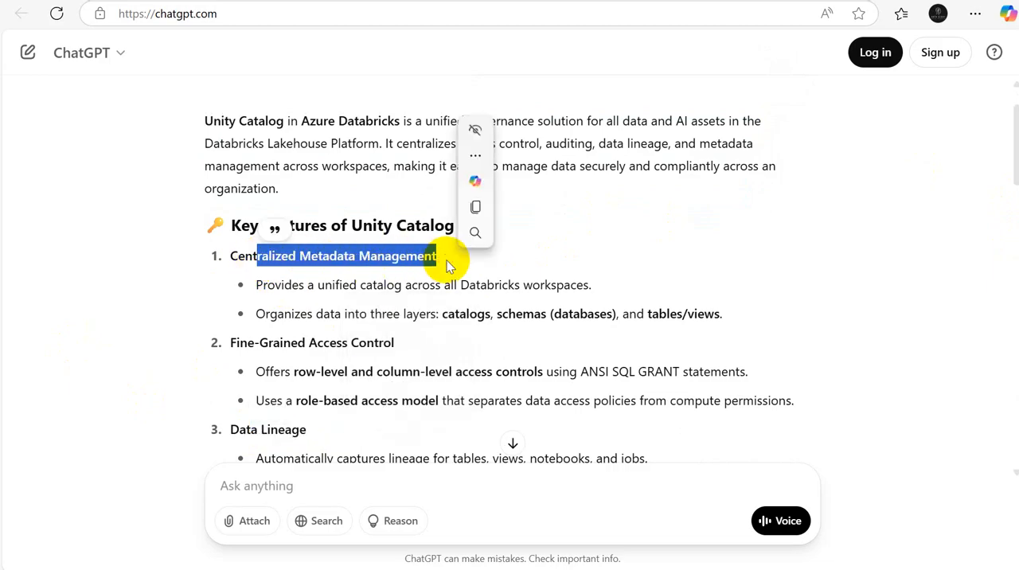
pyautogui.hotkey('alt', 'Tab')
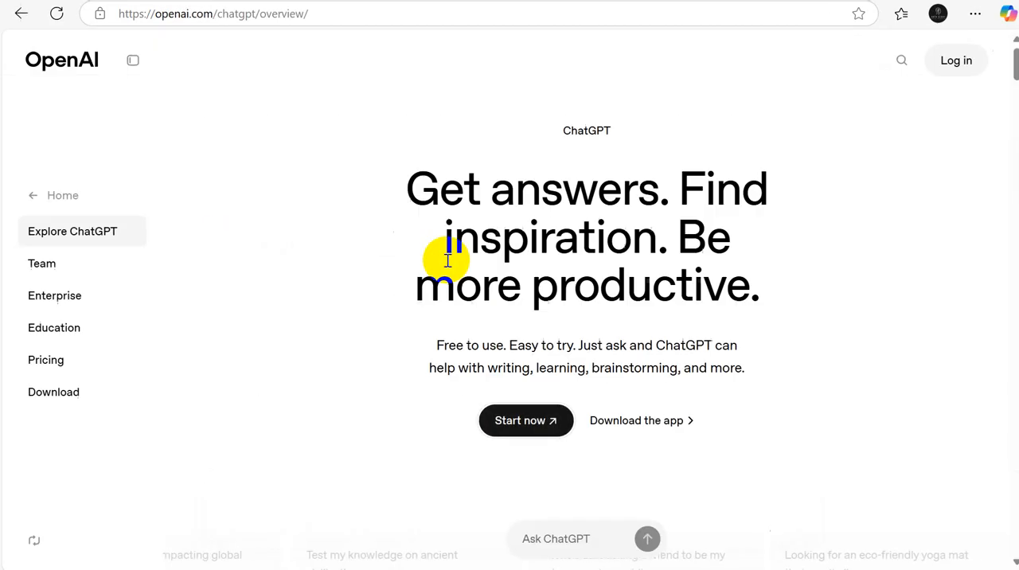
pyautogui.hotkey('alt', 'Tab')
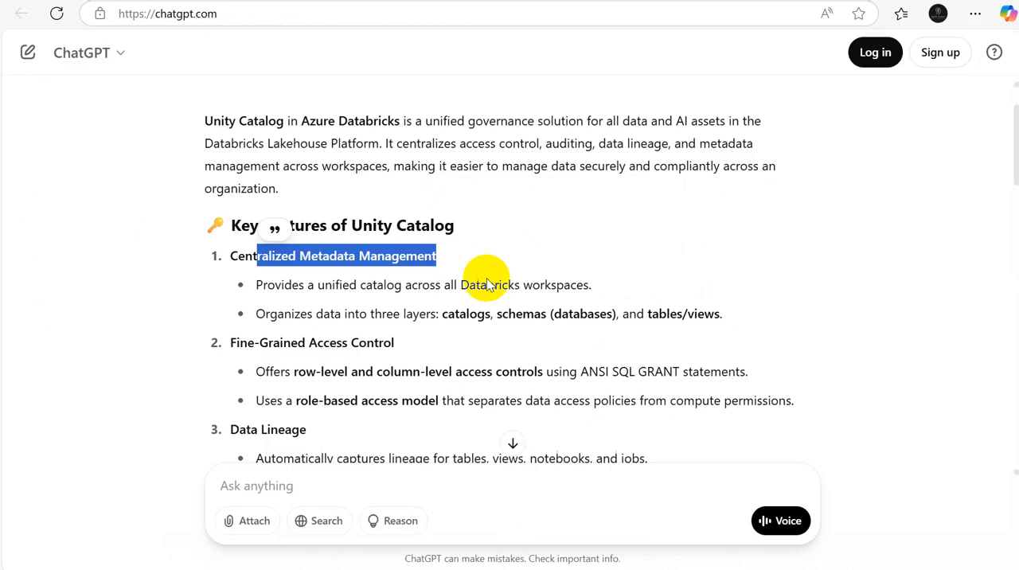
# Step: Switch to the Excel workbook and apply all borders to the range I4:N13
pyautogui.hotkey('alt', 'Tab')
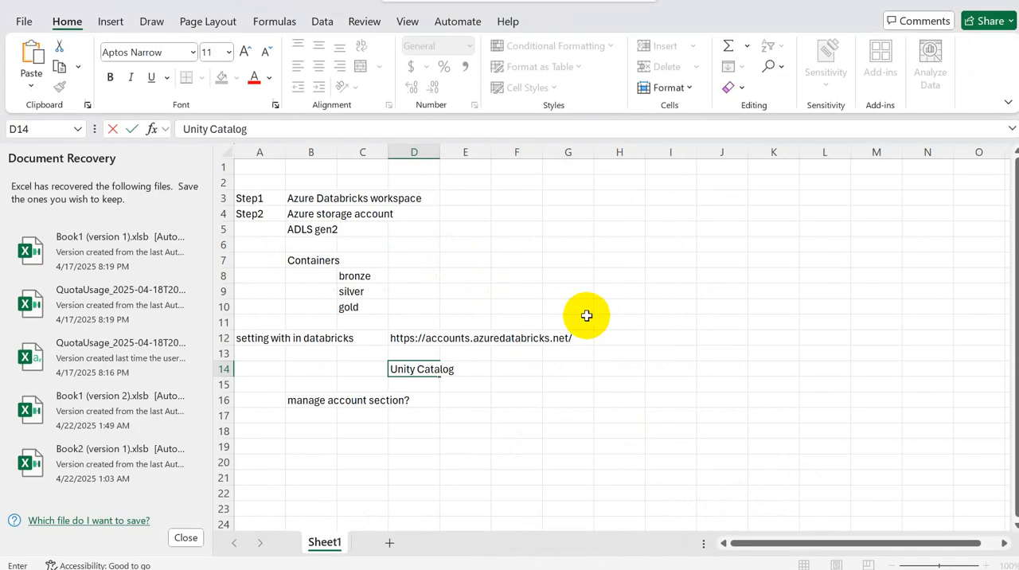
pyautogui.moveTo(678, 212); pyautogui.dragTo(917, 350)
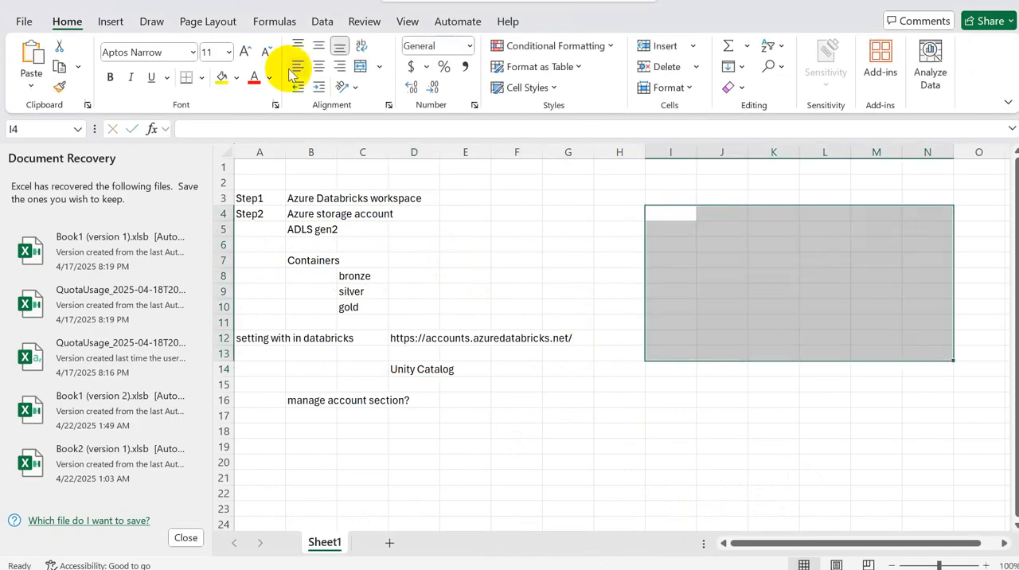
pyautogui.click(203, 79)
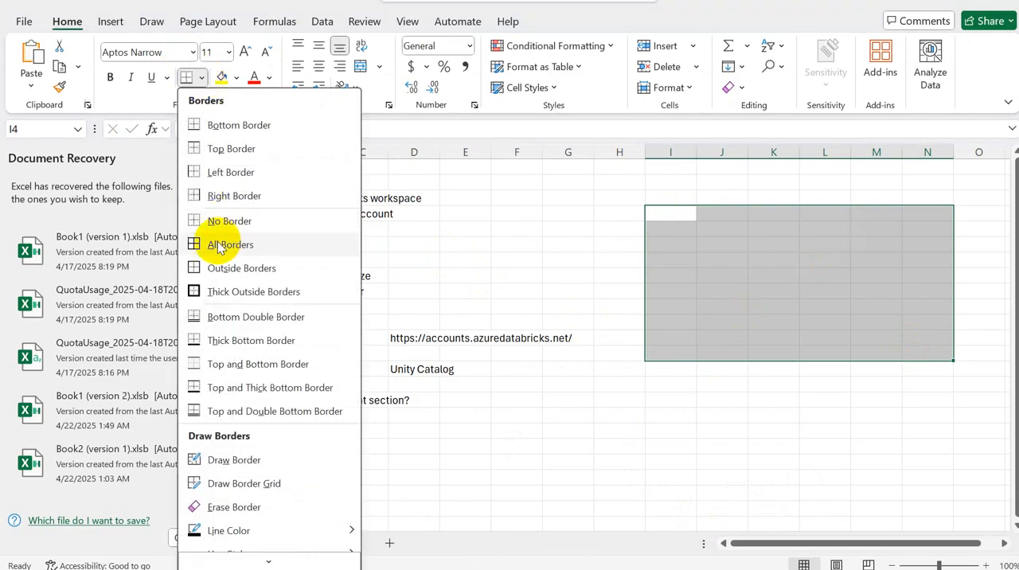
pyautogui.click(216, 244)
# Step: Enter the table headers "Customer" in cell I4 and "Products" in cell J4
pyautogui.click(678, 215)
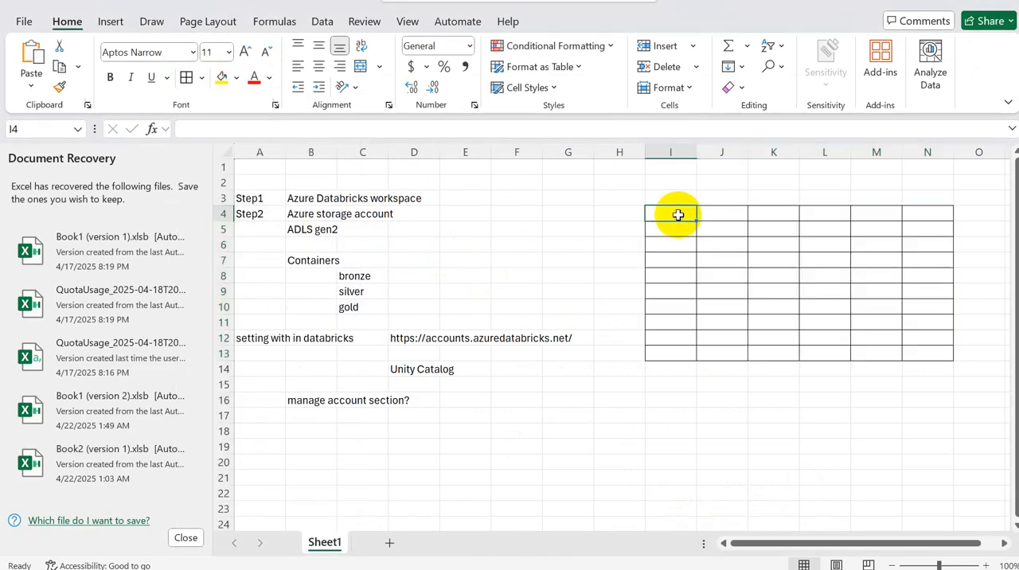
pyautogui.write('C')
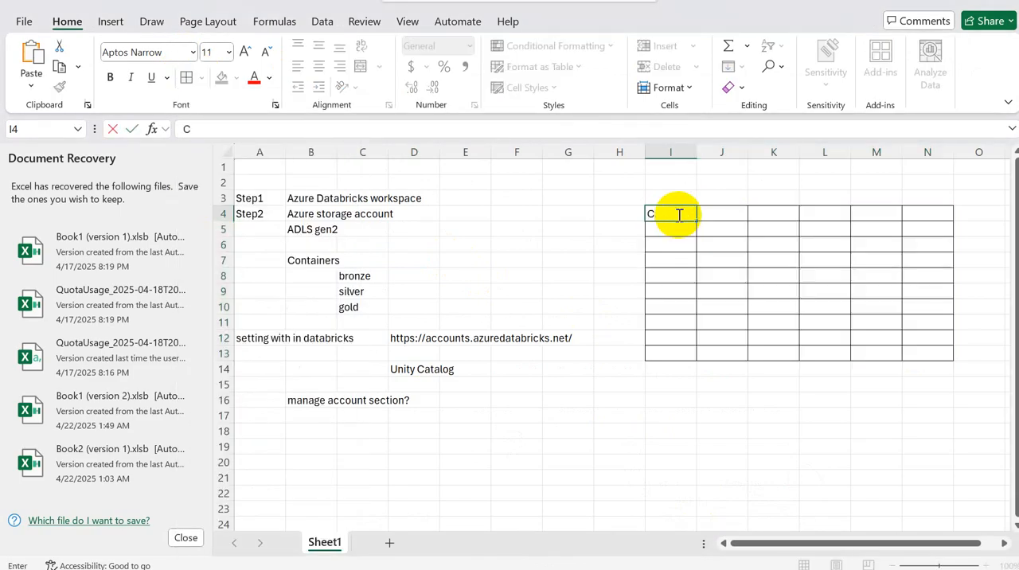
pyautogui.write('ustomer')
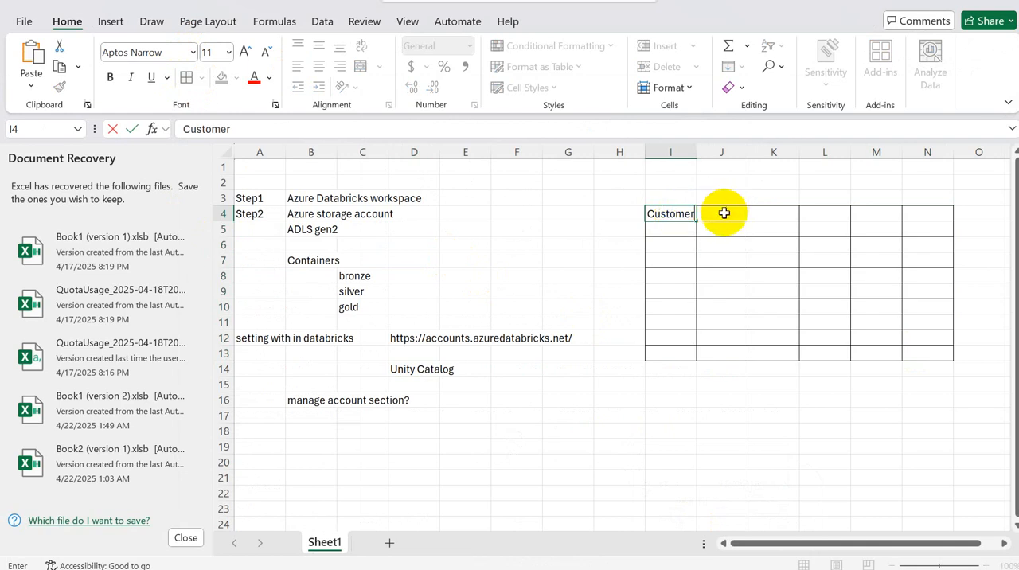
pyautogui.click(721, 213)
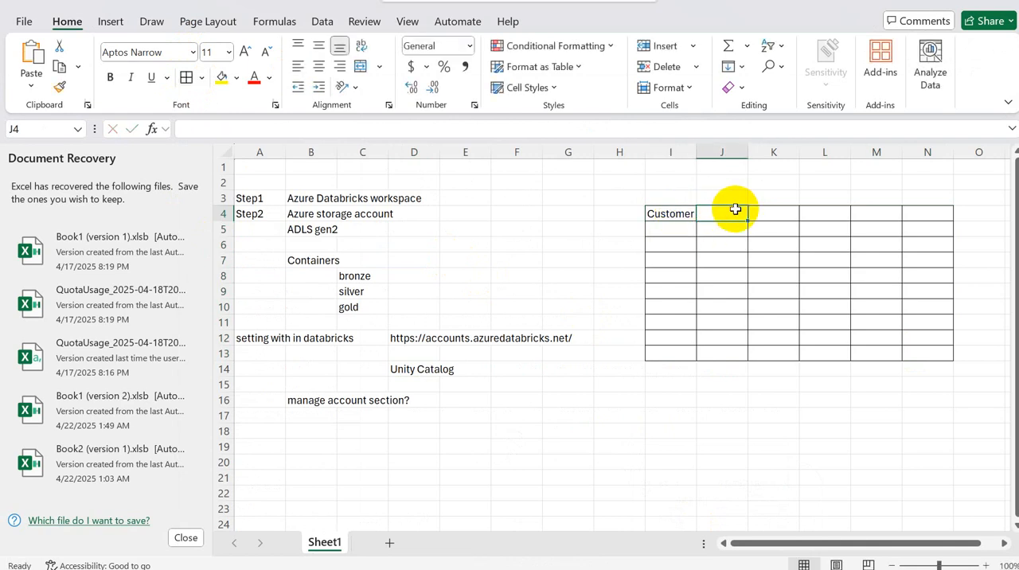
pyautogui.write('Prod')
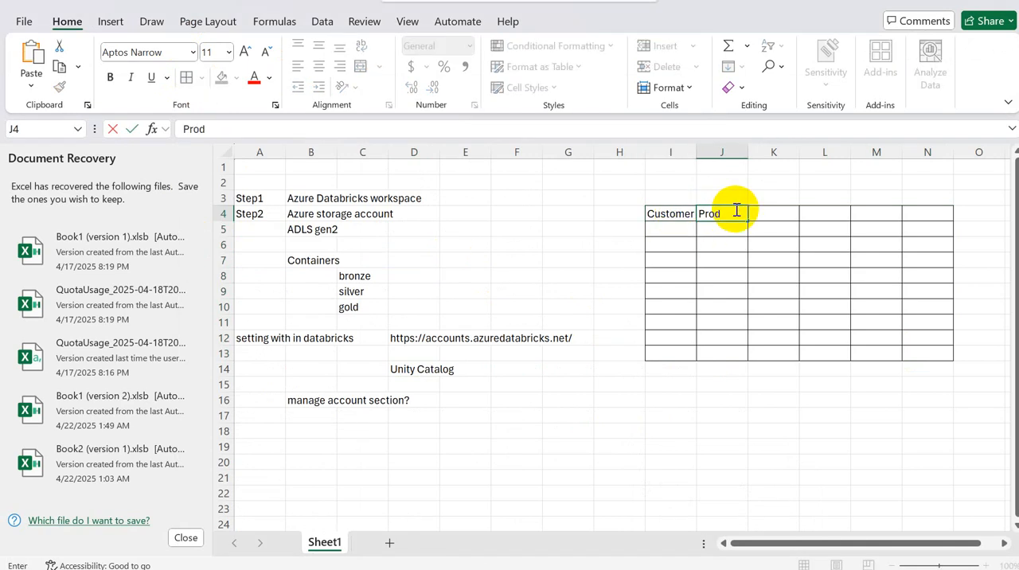
pyautogui.write('ucts')
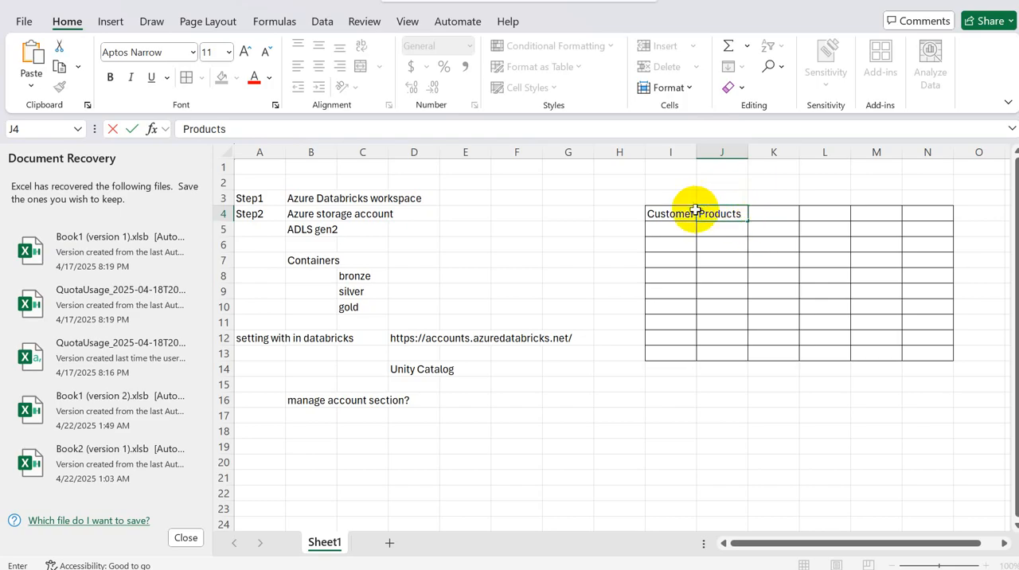
pyautogui.click(661, 212)
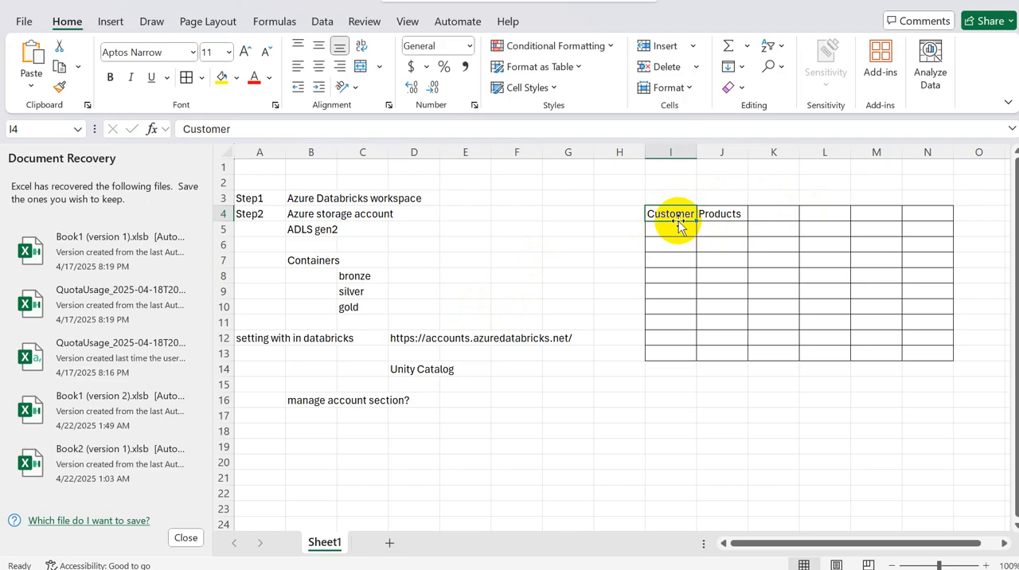
# Step: Undo the Products and Customer entries and the borders on the I4:N13 table
pyautogui.click(410, 371)
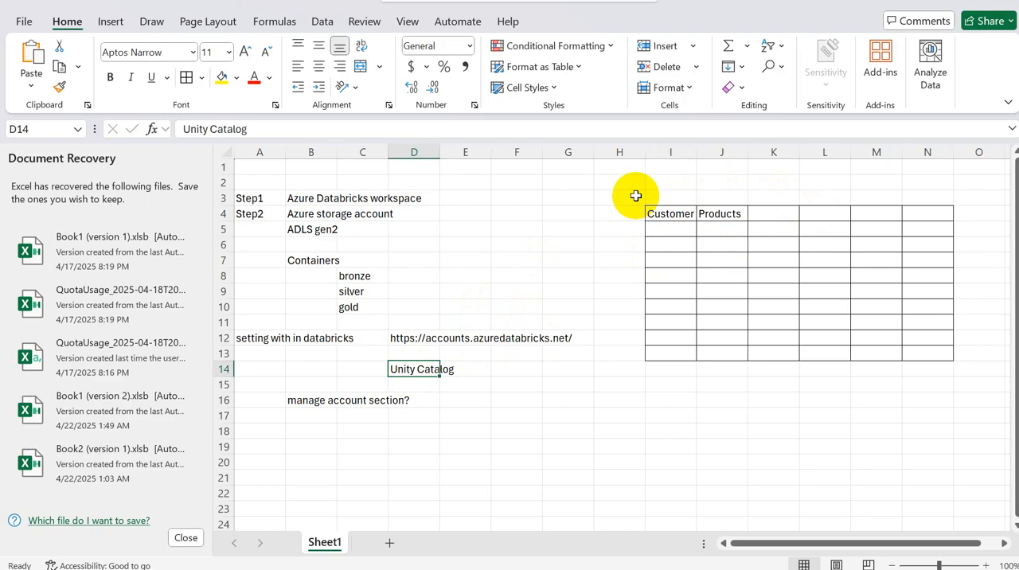
pyautogui.hotkey('ctrl', 'z')
pyautogui.hotkey('ctrl', 'z')
pyautogui.hotkey('ctrl', 'z')
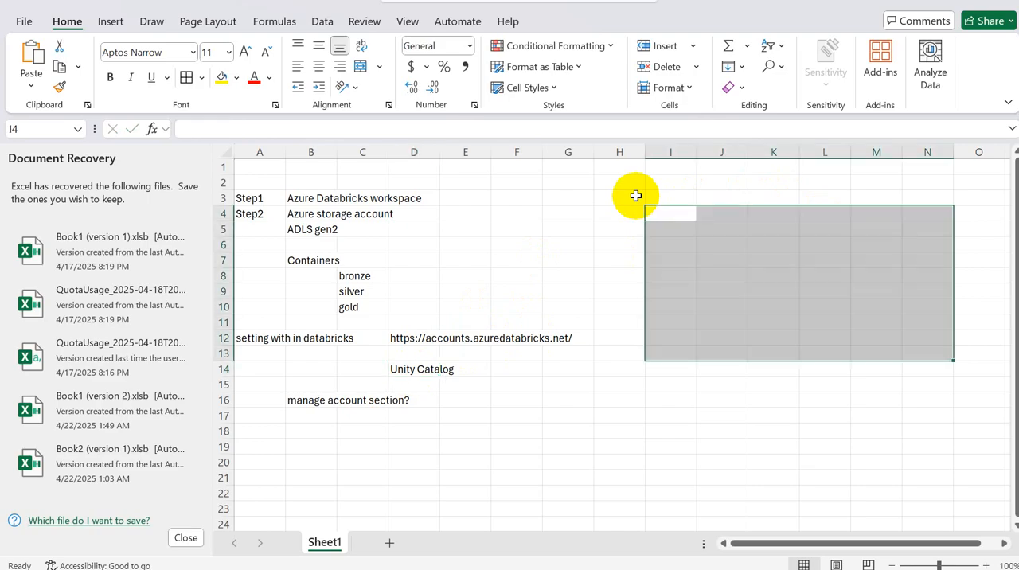
pyautogui.click(531, 398)
# Step: Switch to ChatGPT's answer and review its key features, highlighting Fine-Grained Access Control and Audit Logging
pyautogui.hotkey('alt', 'Tab')
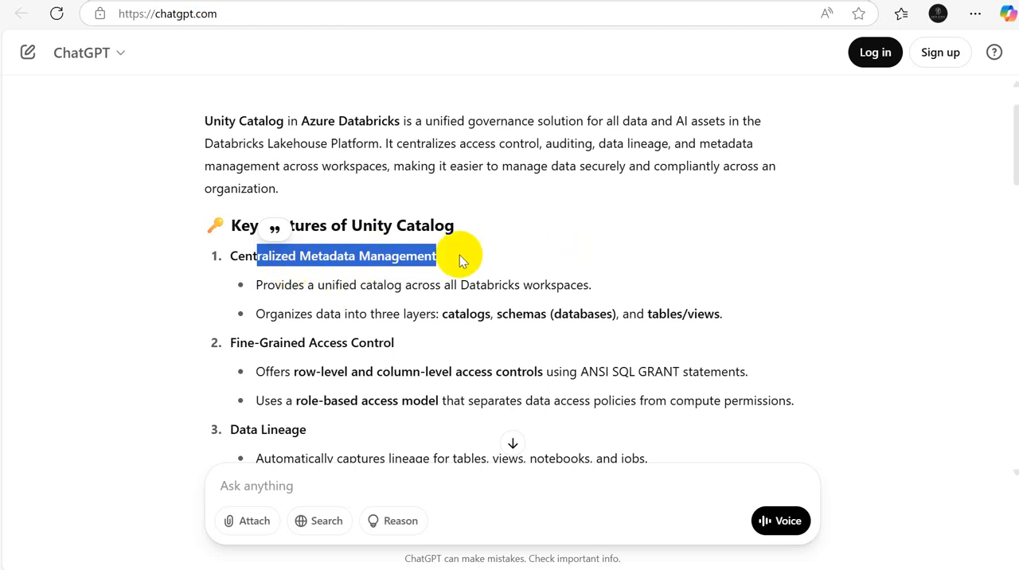
pyautogui.moveTo(273, 343); pyautogui.dragTo(411, 342)
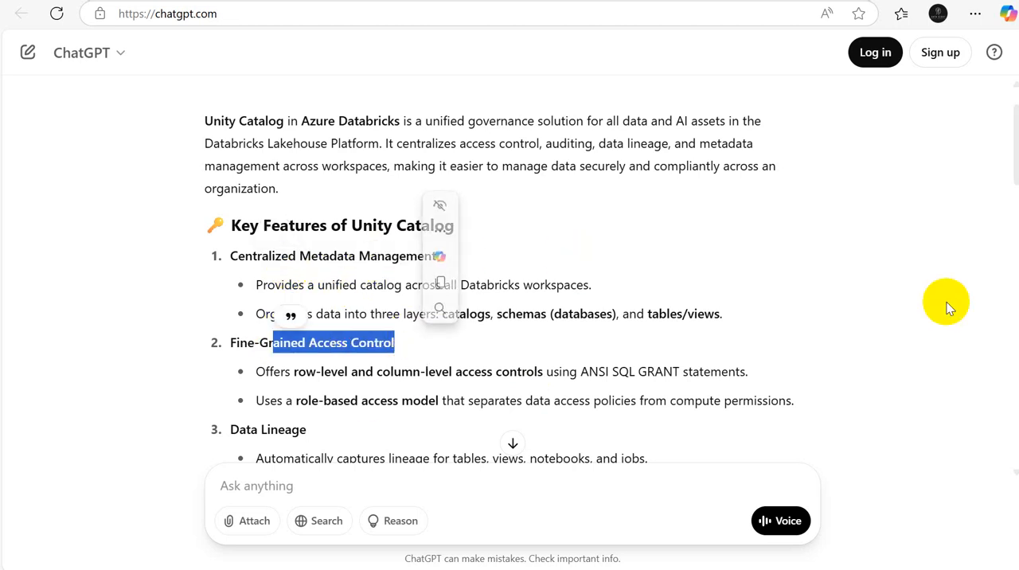
pyautogui.moveTo(1014, 163); pyautogui.dragTo(1015, 244)
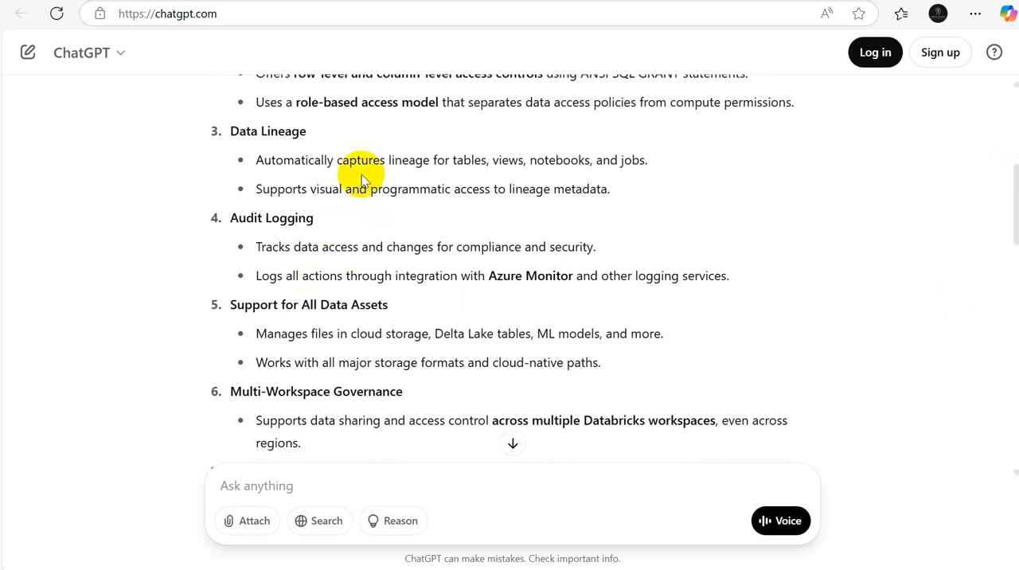
pyautogui.moveTo(288, 218); pyautogui.dragTo(353, 256)
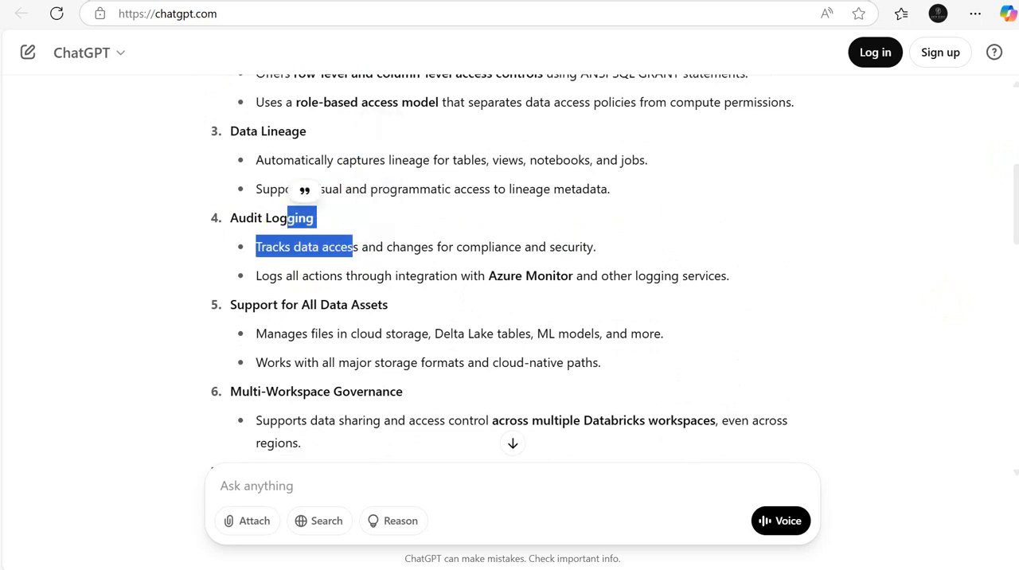
pyautogui.moveTo(1014, 225); pyautogui.dragTo(1017, 135)
# Step: Switch to the Databricks account console and start creating a metastore from the Catalog page
pyautogui.hotkey('alt', 'Tab')
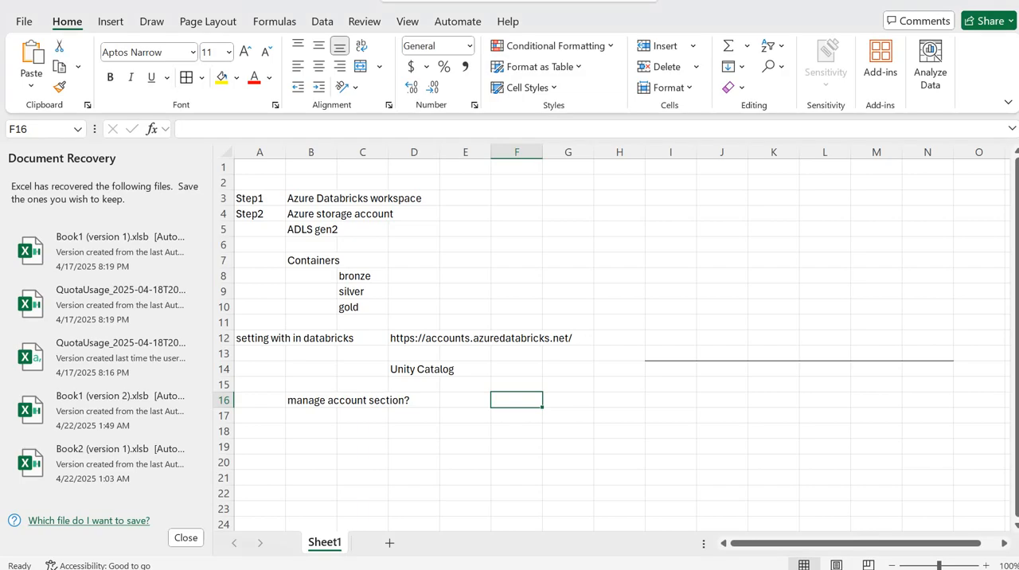
pyautogui.hotkey('alt', 'Tab')
pyautogui.hotkey('alt', 'Tab')
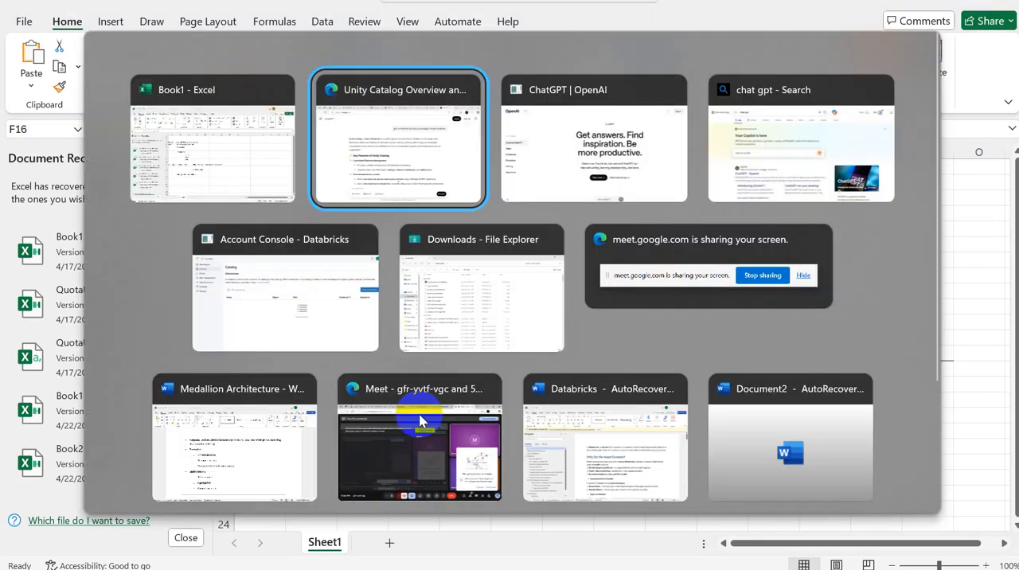
pyautogui.hotkey('alt', 'Tab')
pyautogui.hotkey('alt', 'Tab')
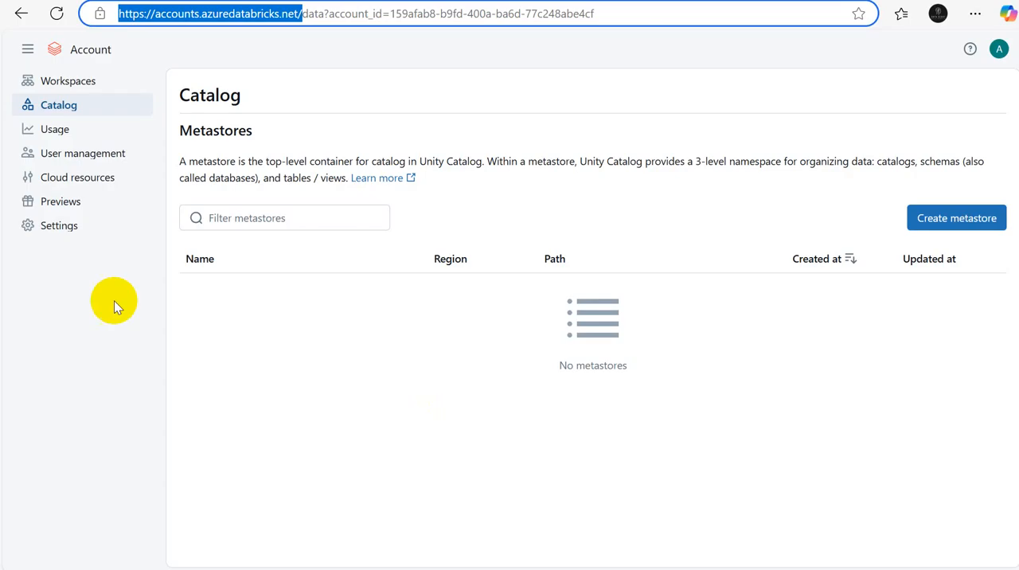
pyautogui.click(57, 109)
pyautogui.click(928, 218)
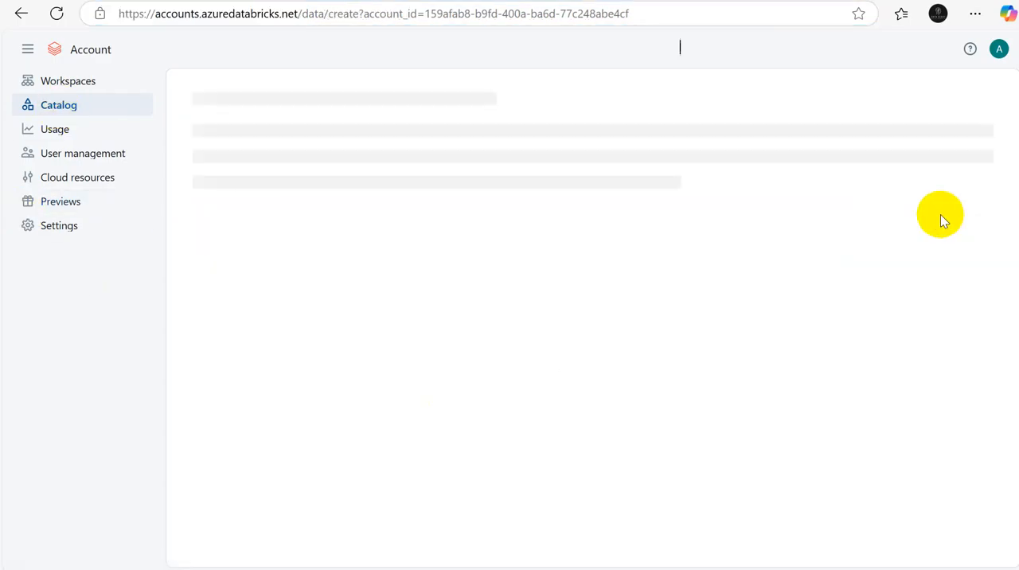
# Step: Name the new metastore metastore_eastus2
pyautogui.click(261, 243)
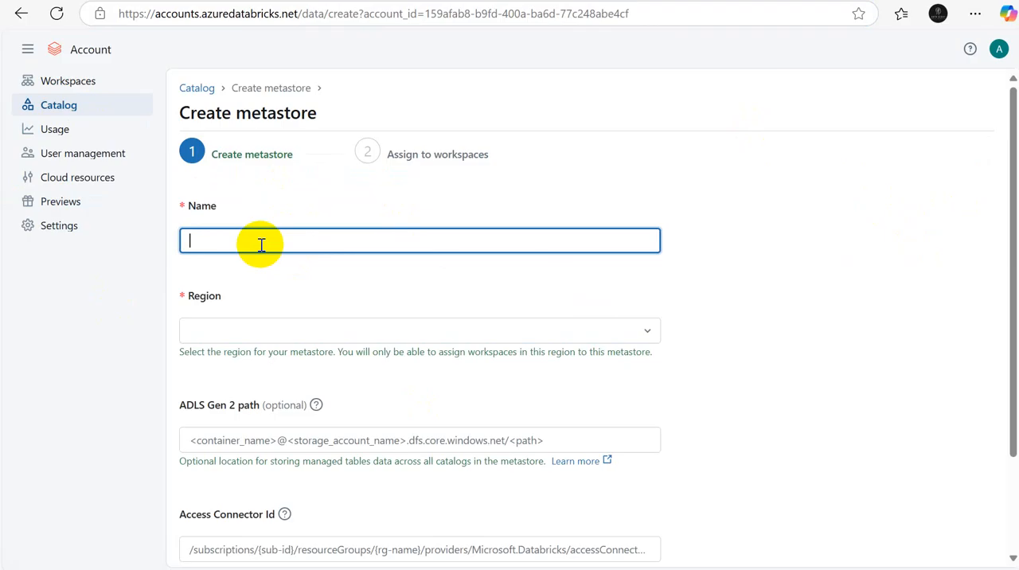
pyautogui.write('metastore_')
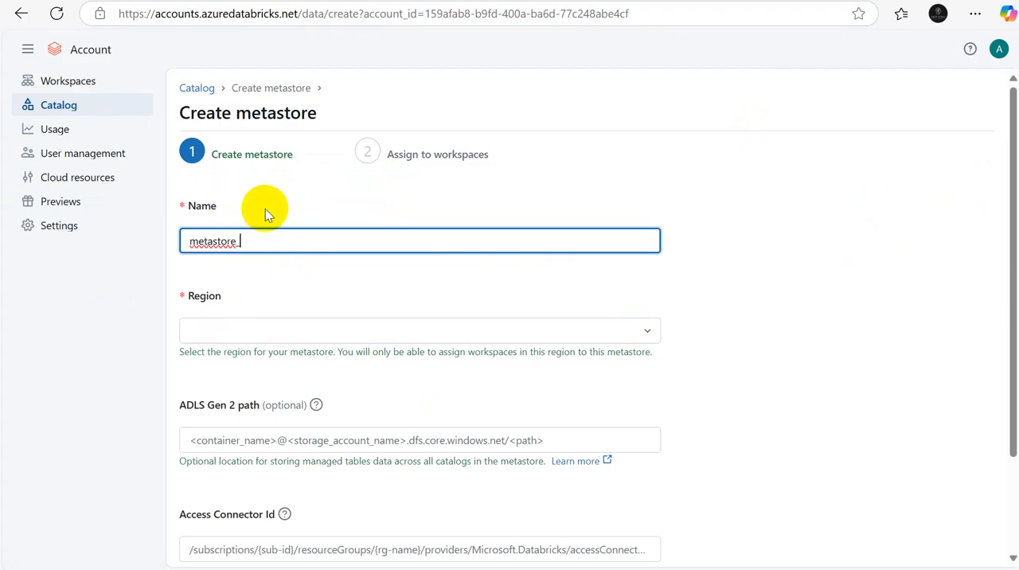
pyautogui.write('eastus2')
# Step: Switch to the Excel notes and enter "based region" in cell F14 beside Unity Catalog
pyautogui.hotkey('alt', 'Tab')
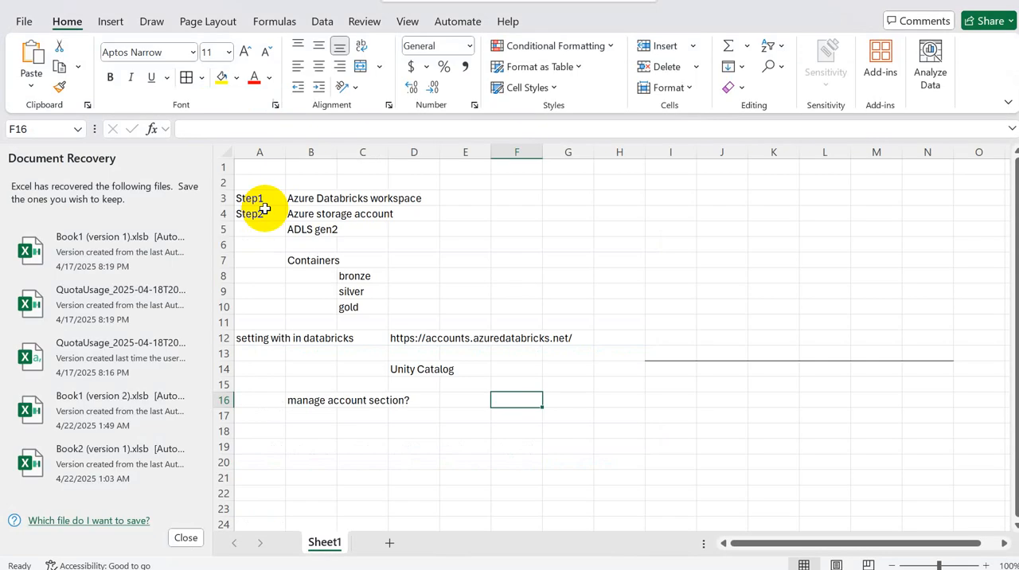
pyautogui.click(522, 364)
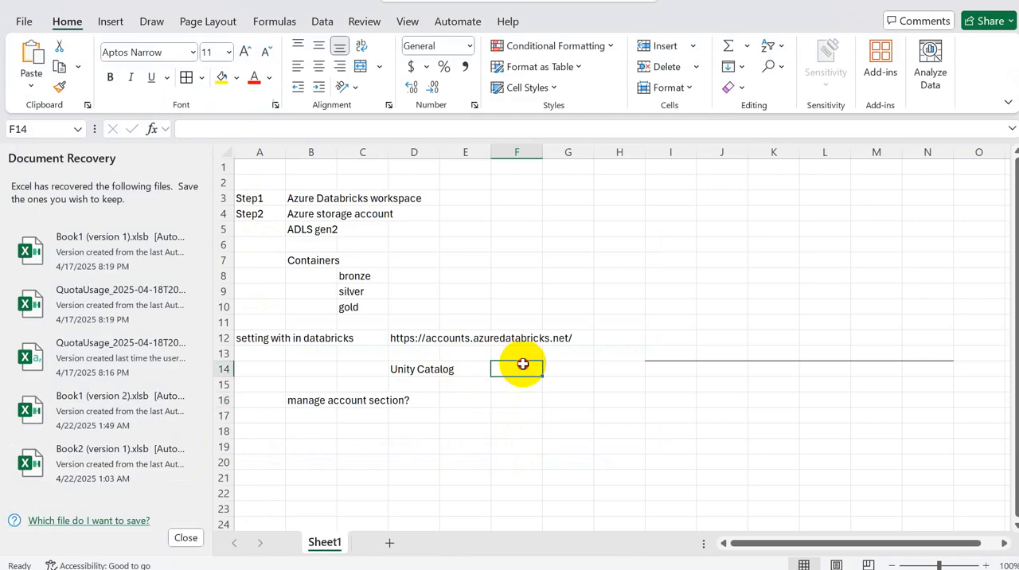
pyautogui.write('based')
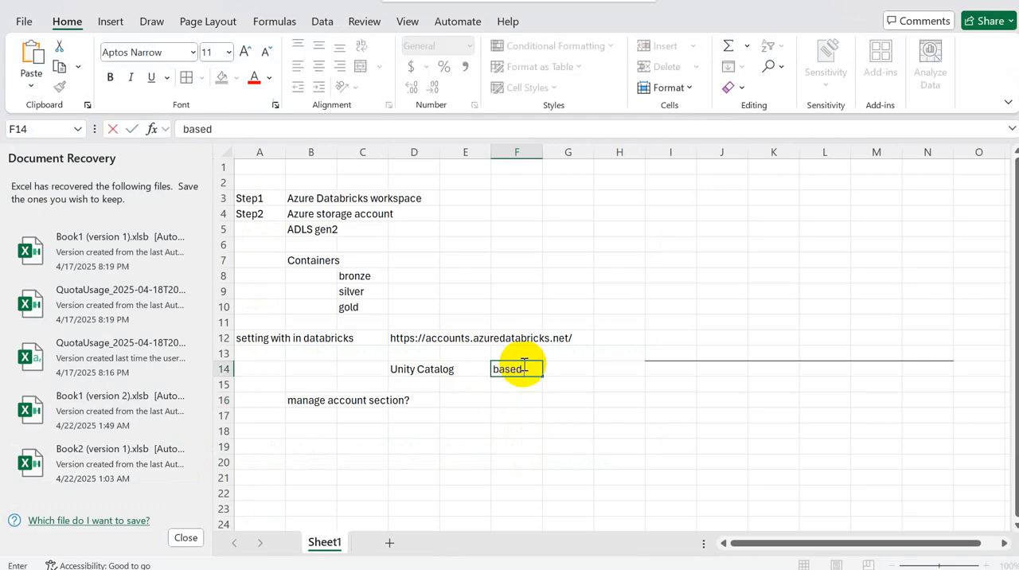
pyautogui.write(' region')
pyautogui.press('Return')
# Step: List the regions eastus, eastus2 and central india in cells F17 to F19, and return to the metastore creation form in the browser
pyautogui.press('Down')
pyautogui.press('Down')
pyautogui.write('east')
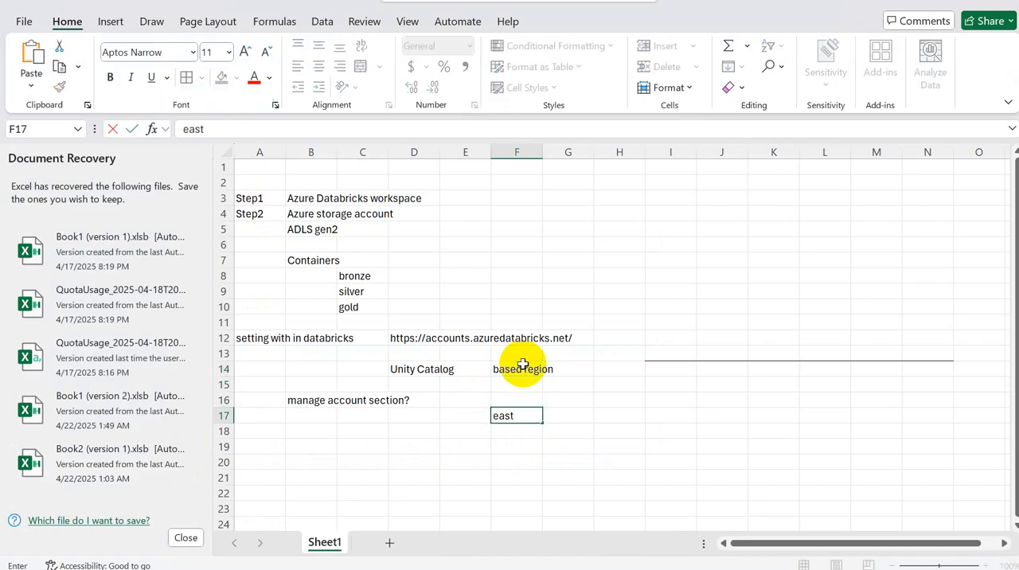
pyautogui.write('us')
pyautogui.press('Return')
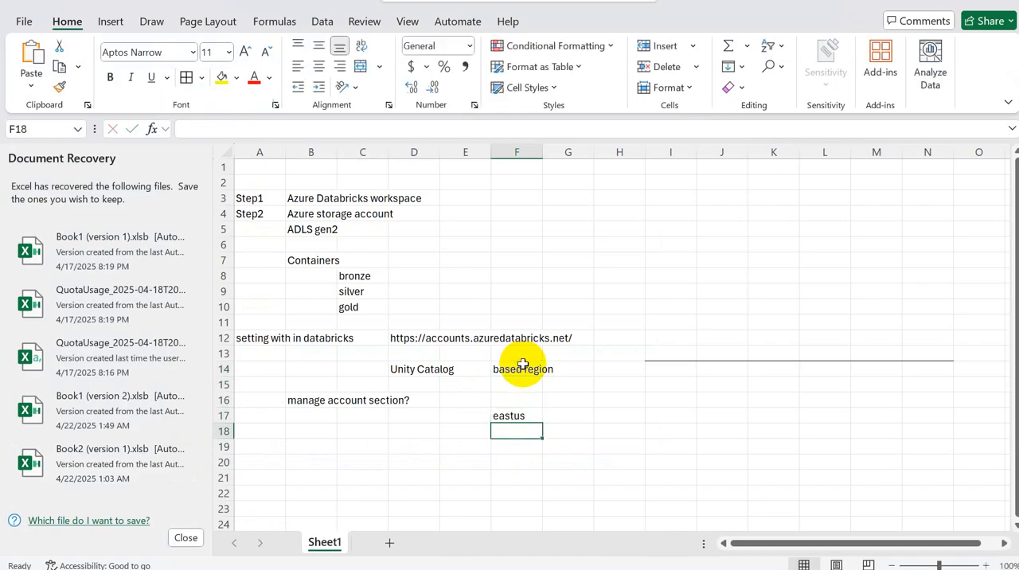
pyautogui.write('eastus2')
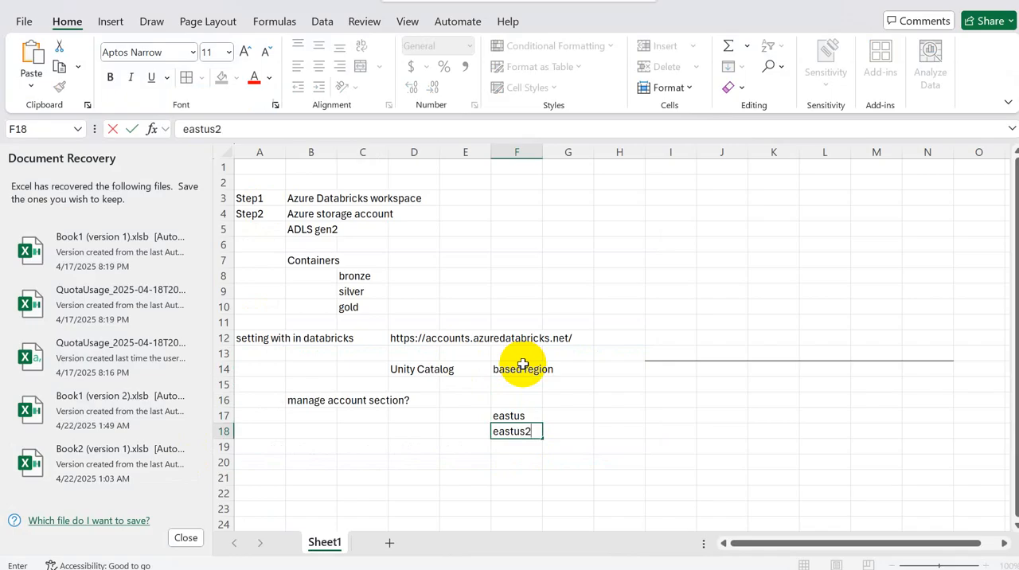
pyautogui.press('Return')
pyautogui.write('cent')
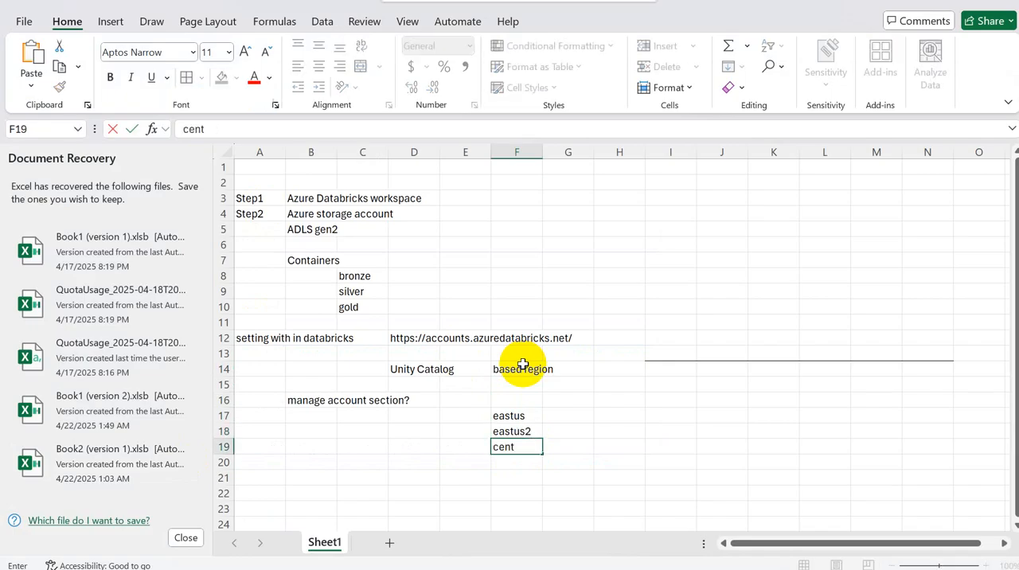
pyautogui.write('ral india')
pyautogui.click(417, 368)
pyautogui.click(530, 416)
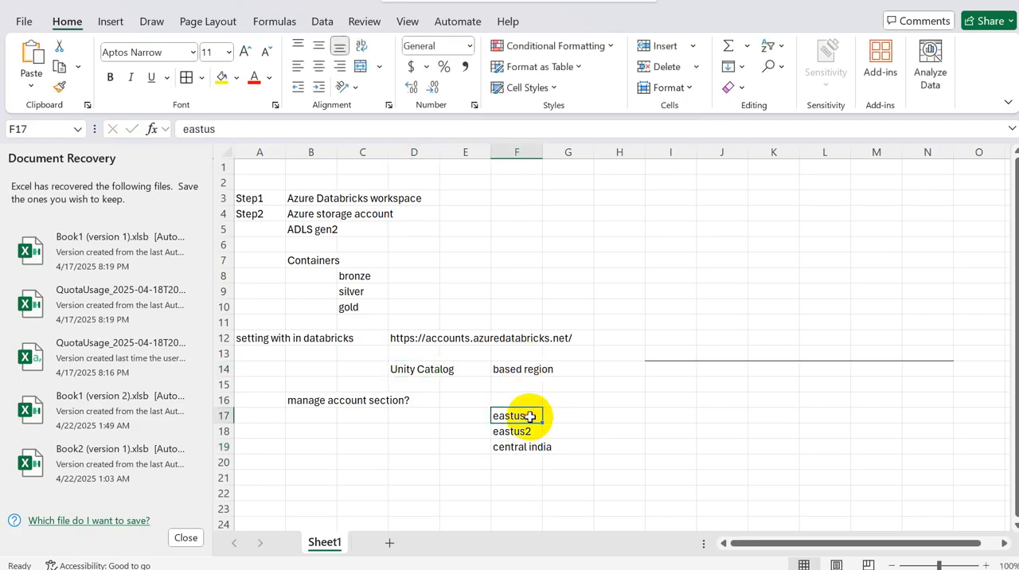
pyautogui.hotkey('alt', 'Tab')
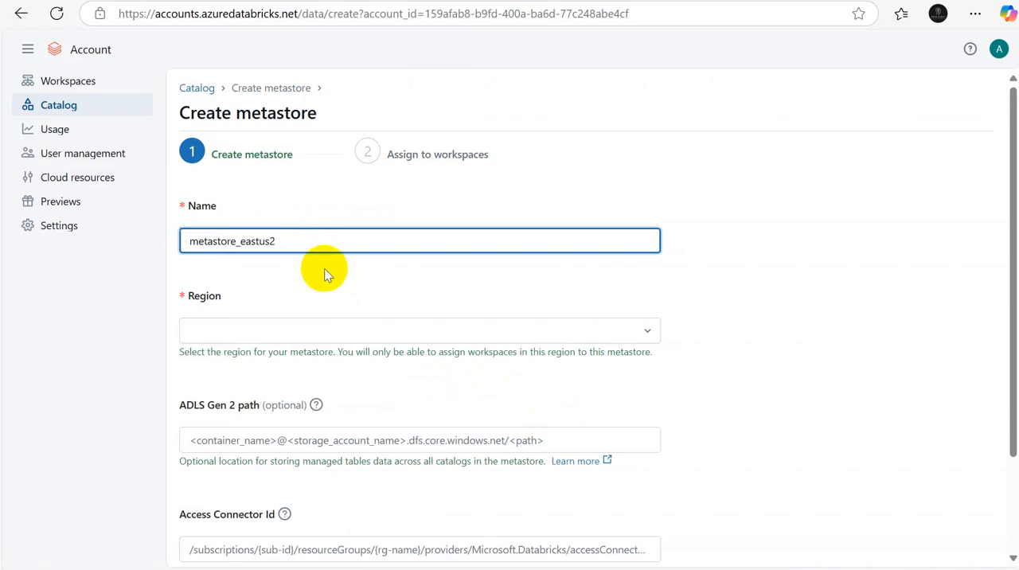
# Step: Set the metastore's region to eastus2 and make the ADLS Gen 2 path ready for entry
pyautogui.click(647, 331)
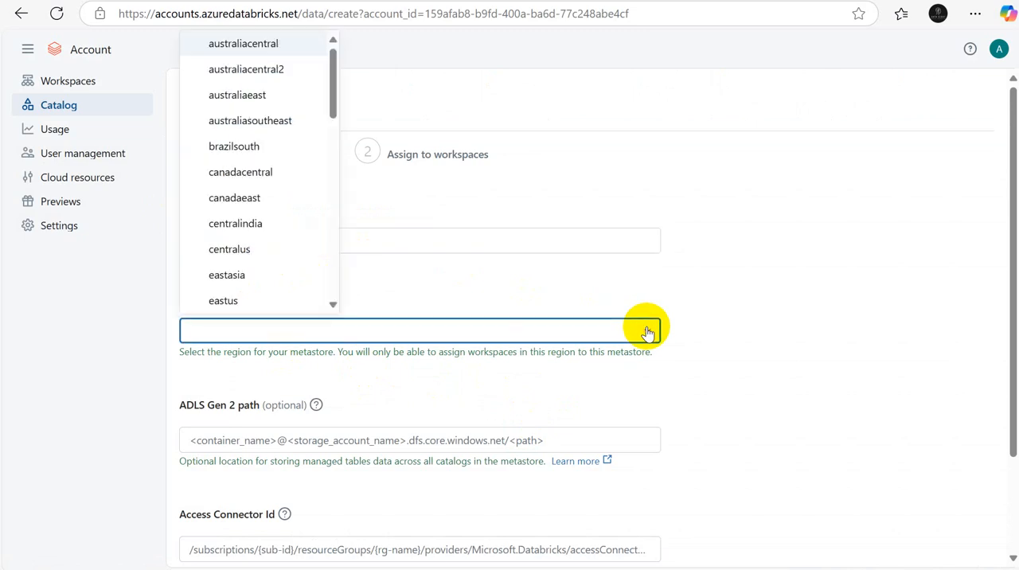
pyautogui.scroll(-2, 333, 91)
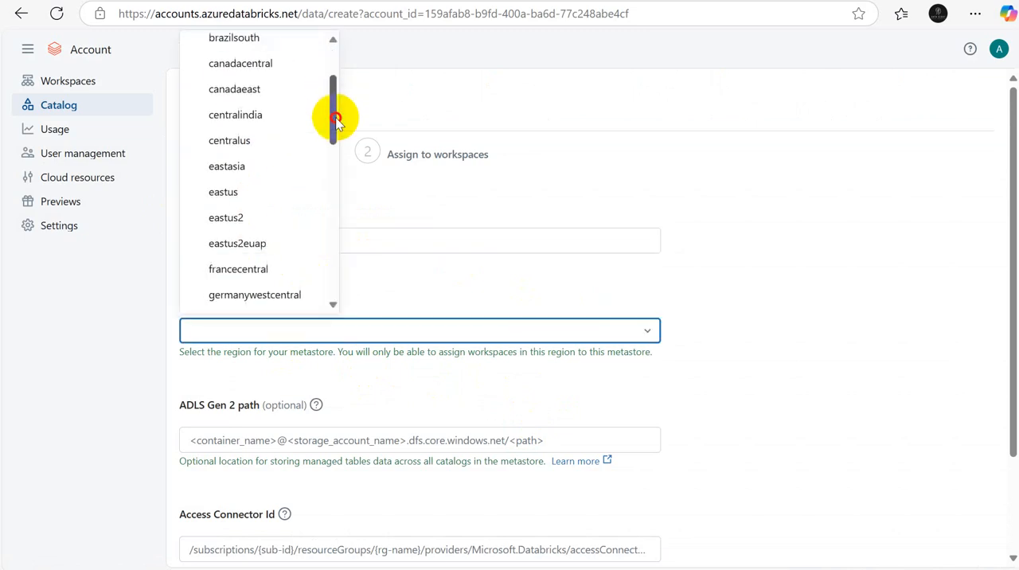
pyautogui.click(233, 215)
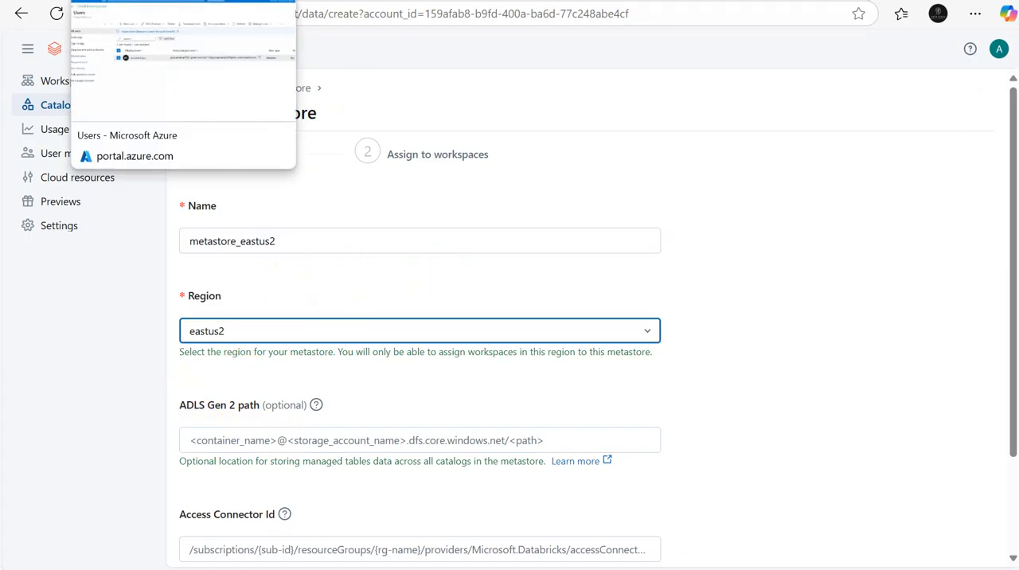
pyautogui.click(180, 407)
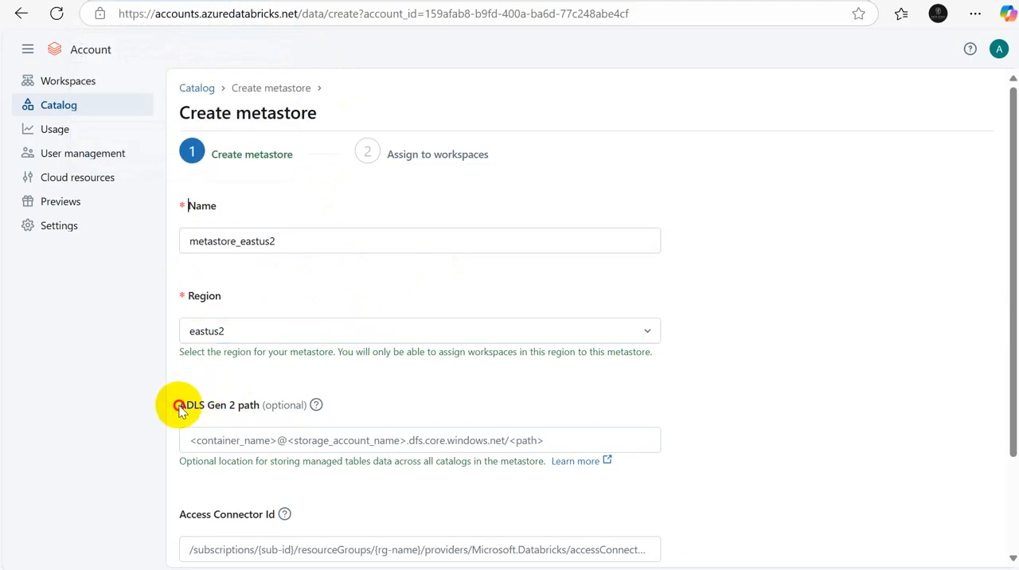
pyautogui.moveTo(180, 407); pyautogui.dragTo(317, 408)
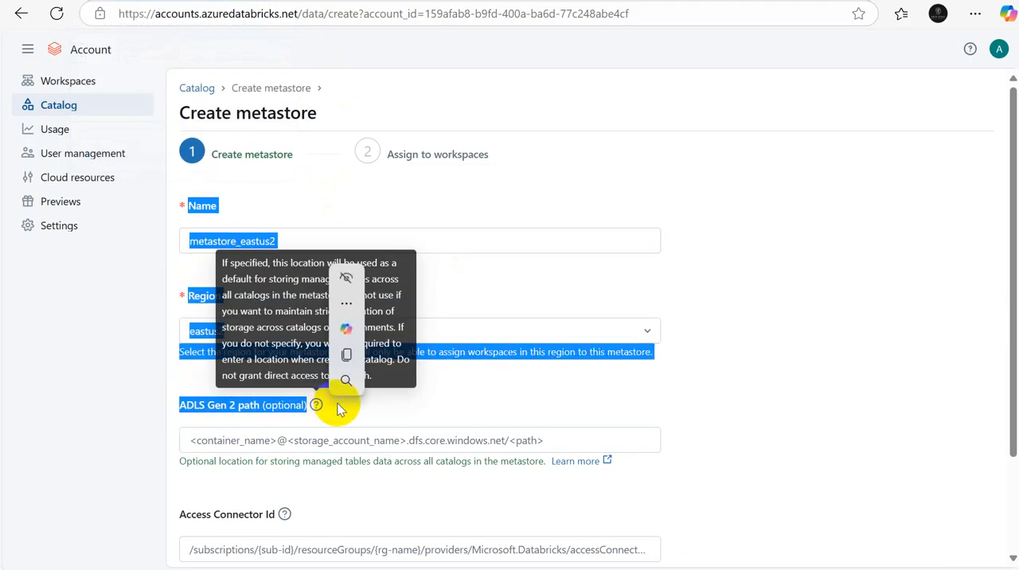
pyautogui.click(228, 441)
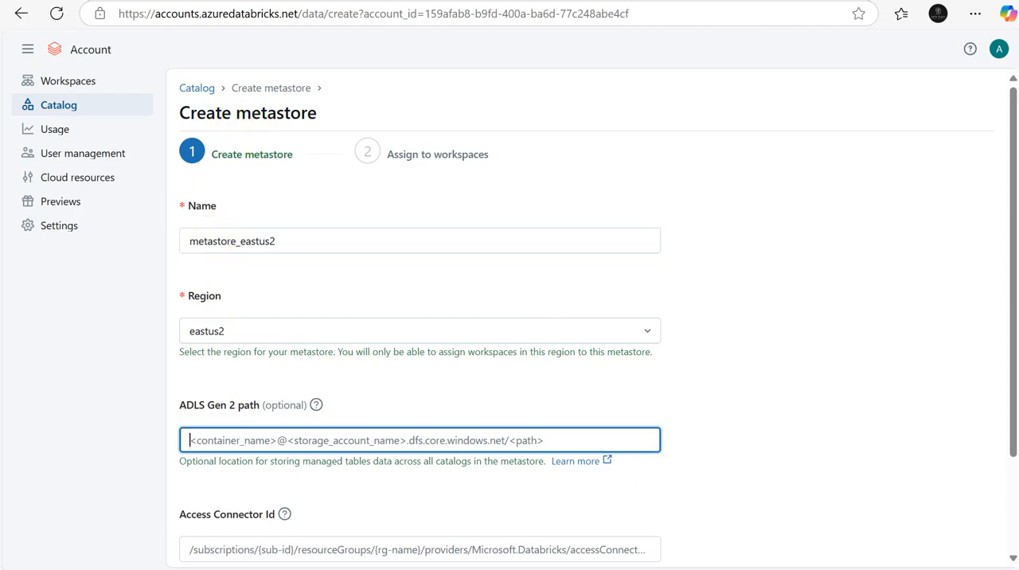
# Step: Switch to the Excel notes, add a new sheet and enter "unity catalog" in cell A1
pyautogui.moveTo(708, 569)
pyautogui.click(719, 508)
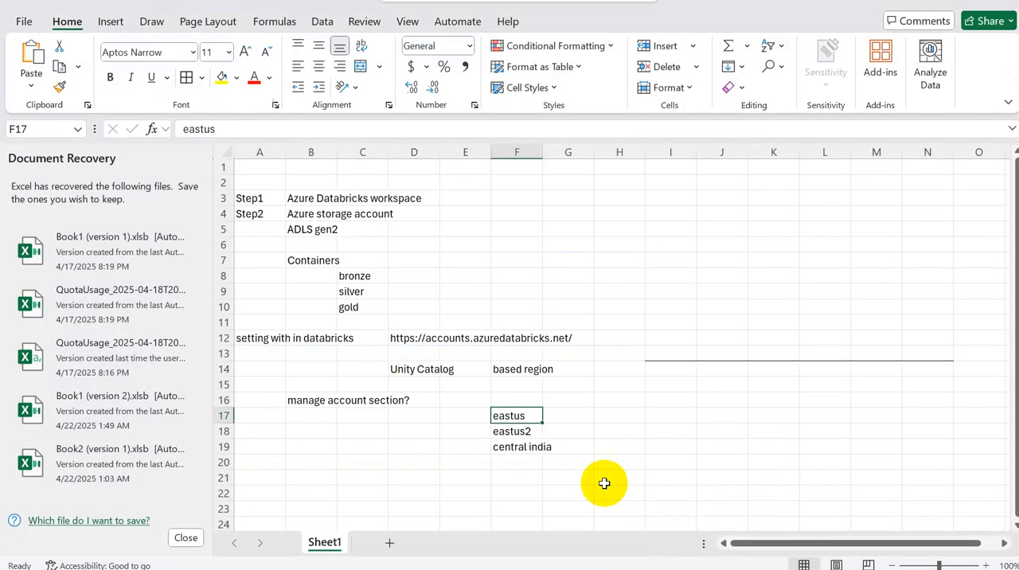
pyautogui.click(390, 544)
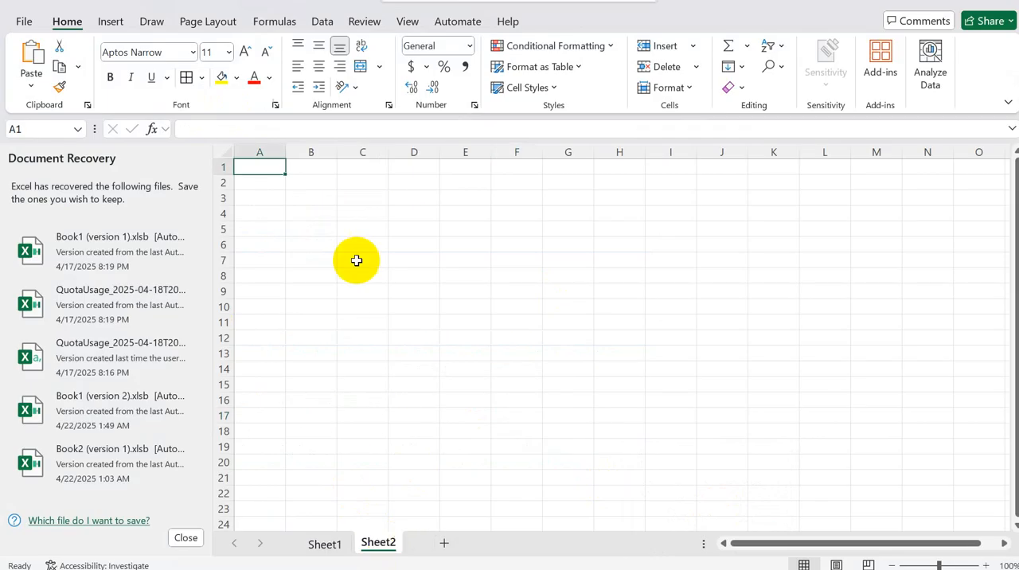
pyautogui.write('unity')
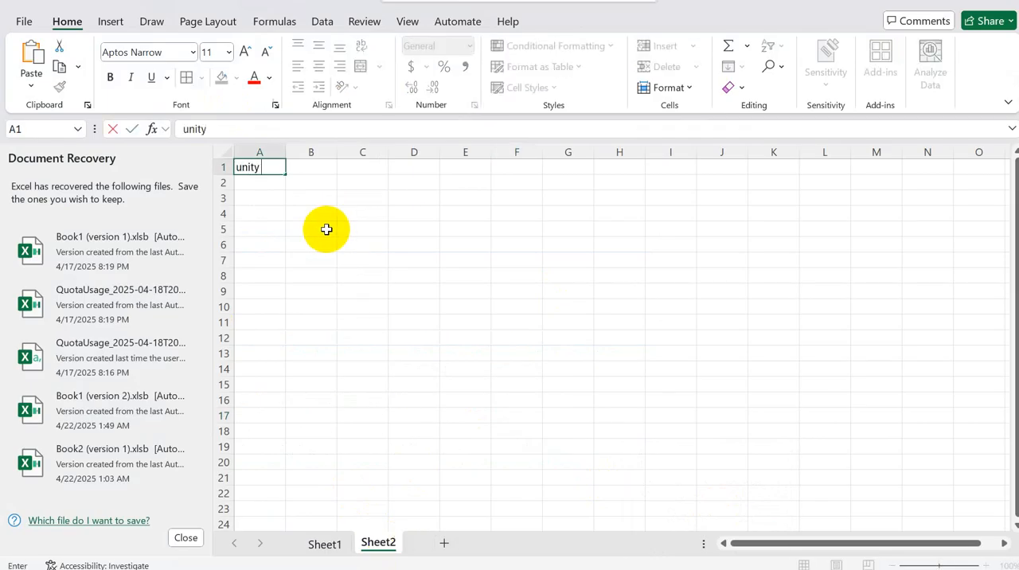
pyautogui.write(' catalog')
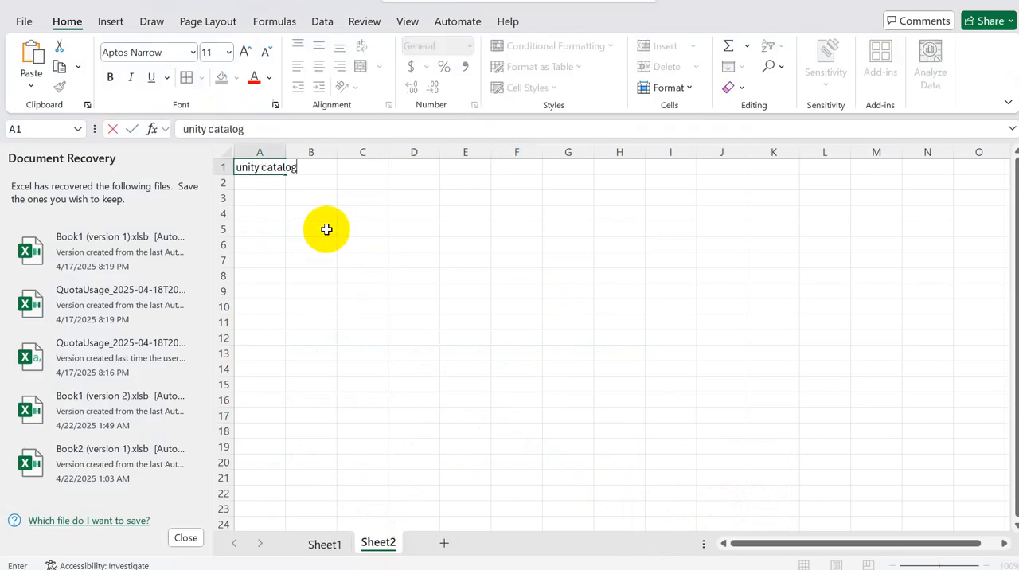
pyautogui.press('Return')
pyautogui.press('Return')
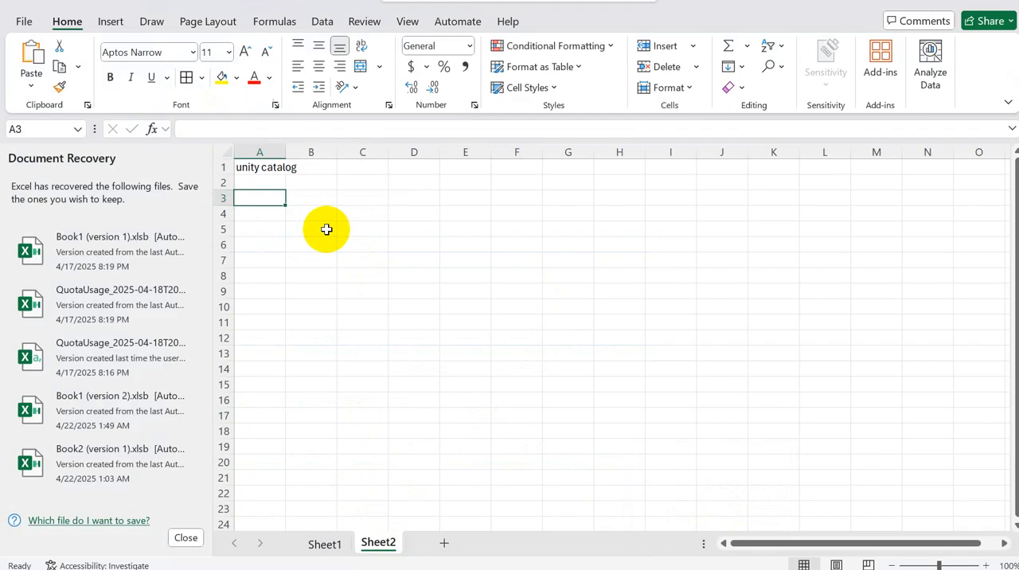
# Step: Enter the note "we want to enable data goverance" in cell A3
pyautogui.write('we w')
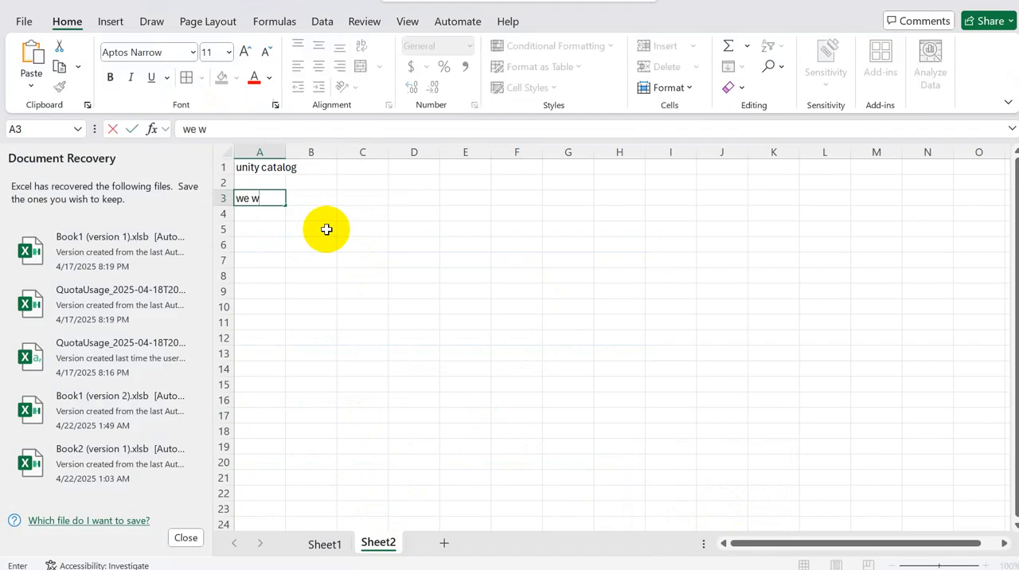
pyautogui.write('ant to enable data')
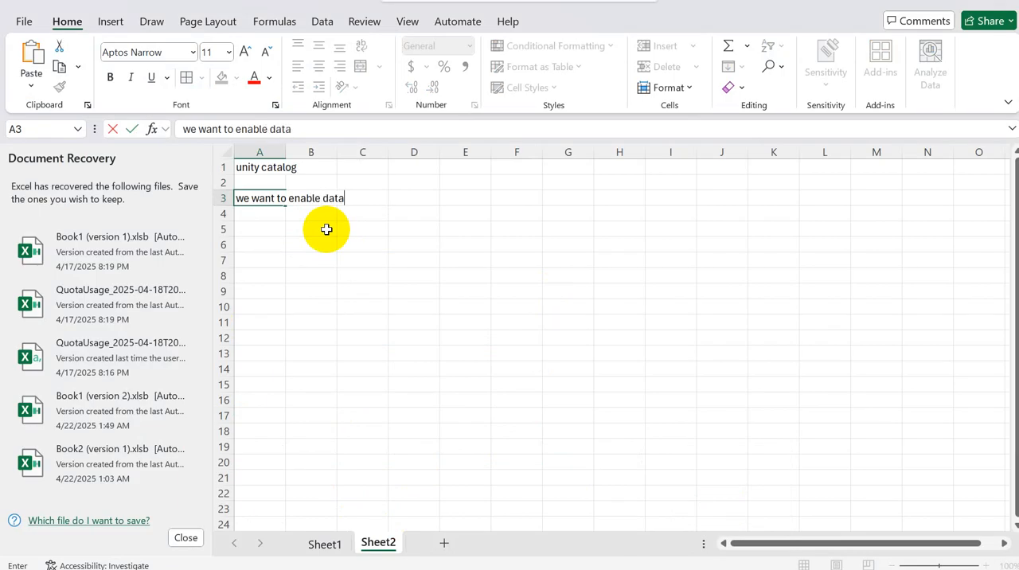
pyautogui.write(' goveranc')
pyautogui.press('Return')
pyautogui.press('Return')
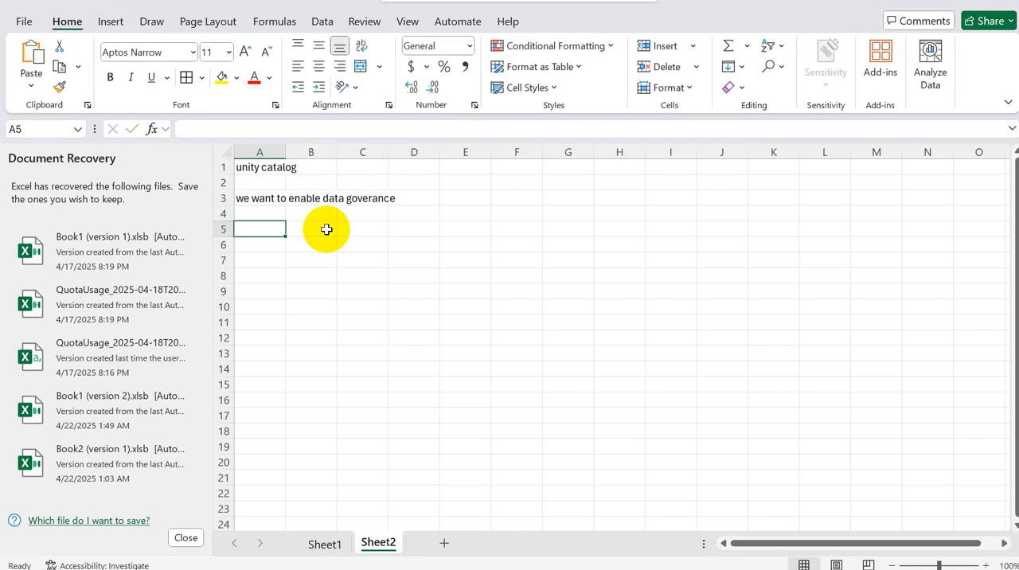
# Step: Enter "metadata" in cell A5 and "eastus2" beside it in cell B5
pyautogui.write('meta')
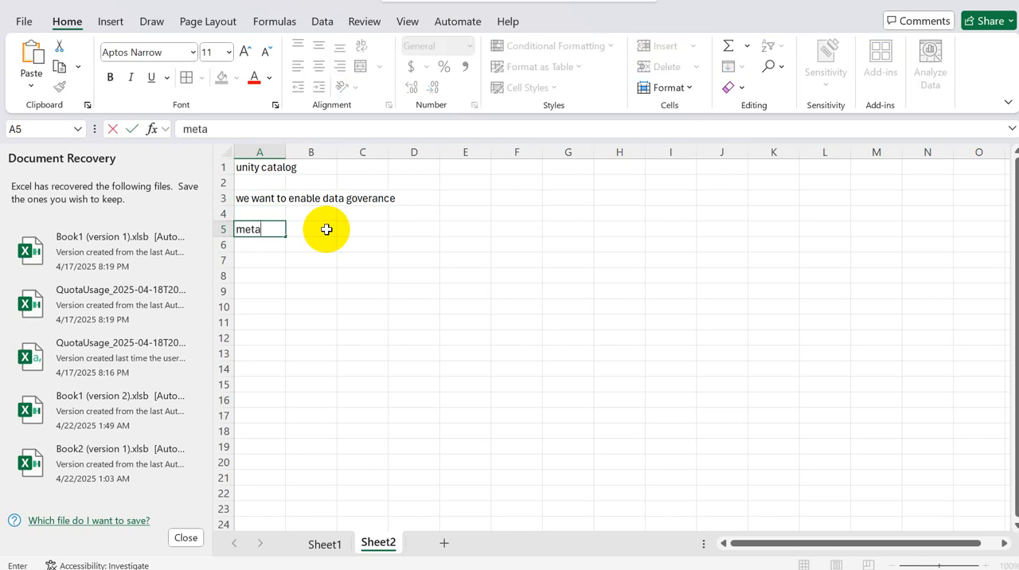
pyautogui.write('data')
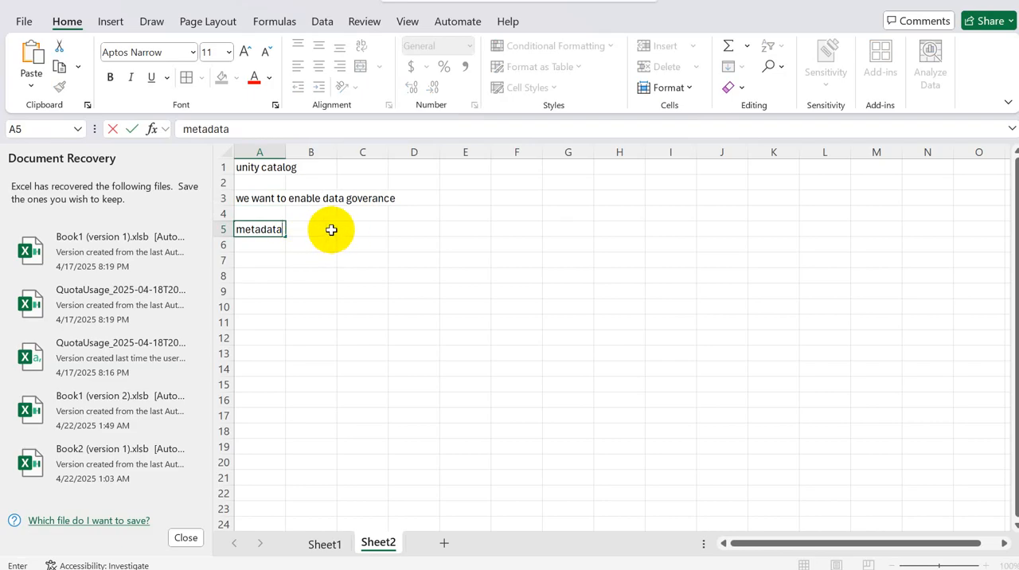
pyautogui.click(323, 229)
pyautogui.write('east')
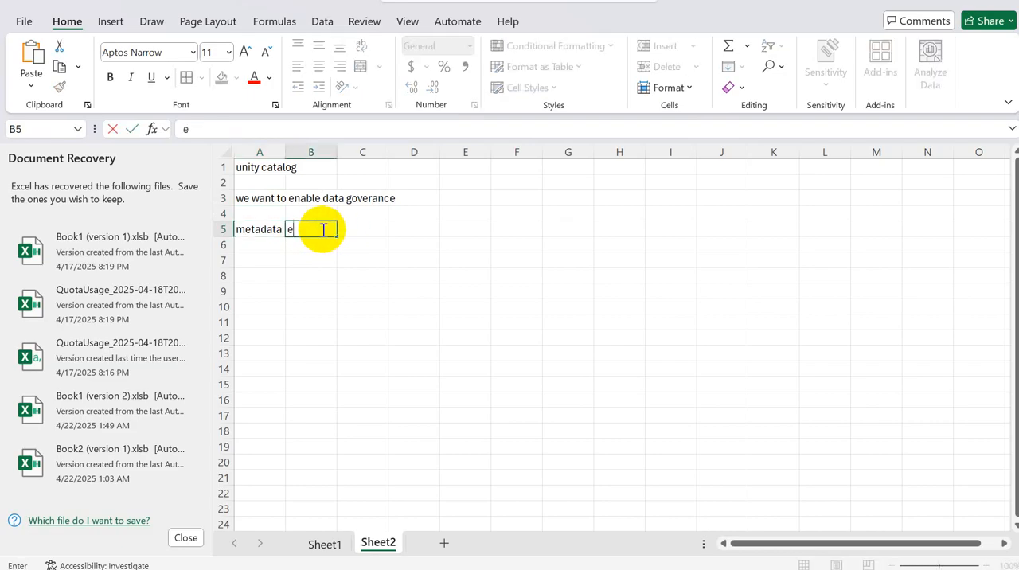
pyautogui.write('us2')
pyautogui.press('Return')
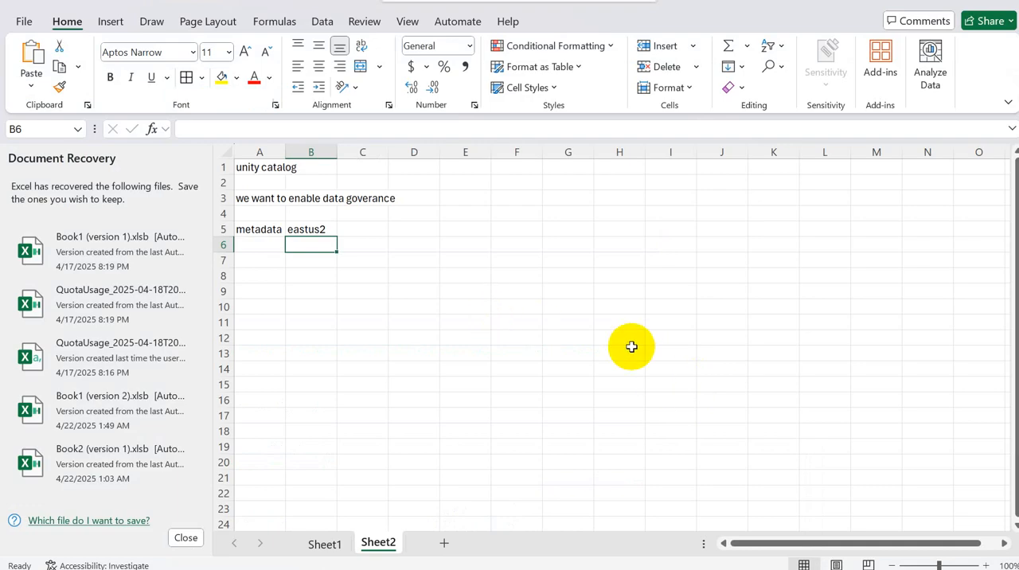
pyautogui.click(274, 231)
pyautogui.click(308, 230)
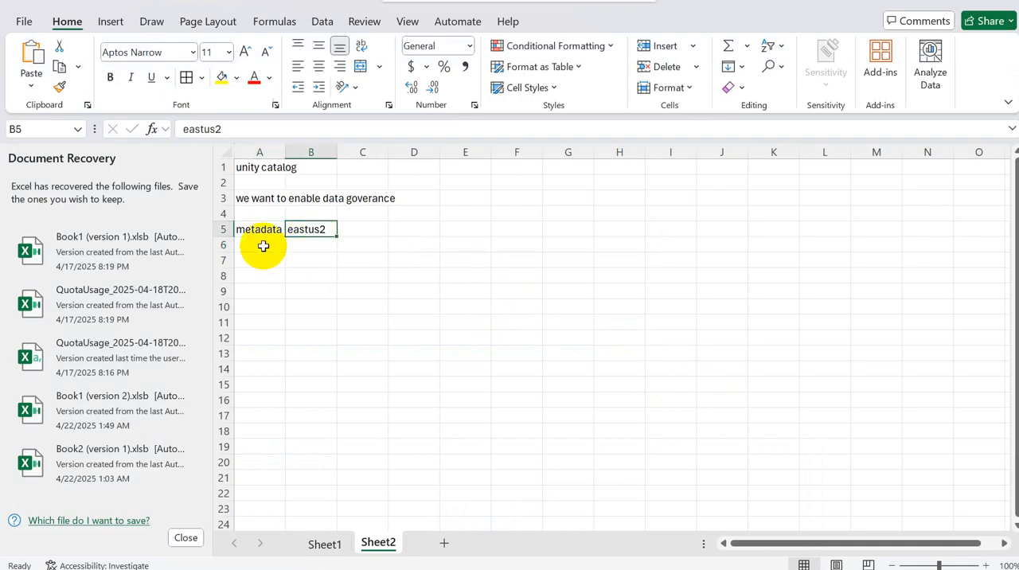
pyautogui.click(262, 236)
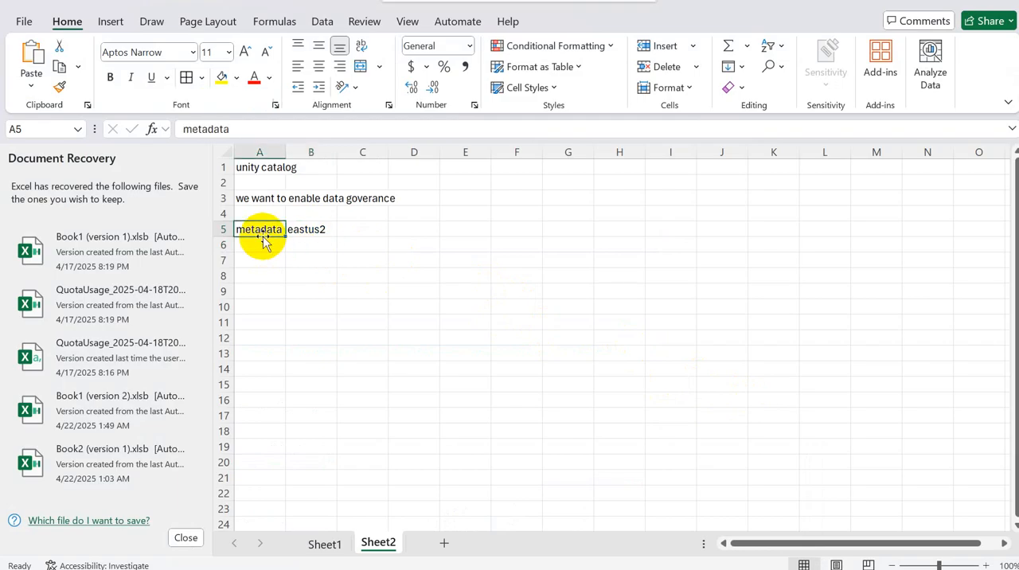
pyautogui.click(316, 230)
# Step: Enter "storage account" in cell B7 and "container" in cell B9
pyautogui.click(311, 258)
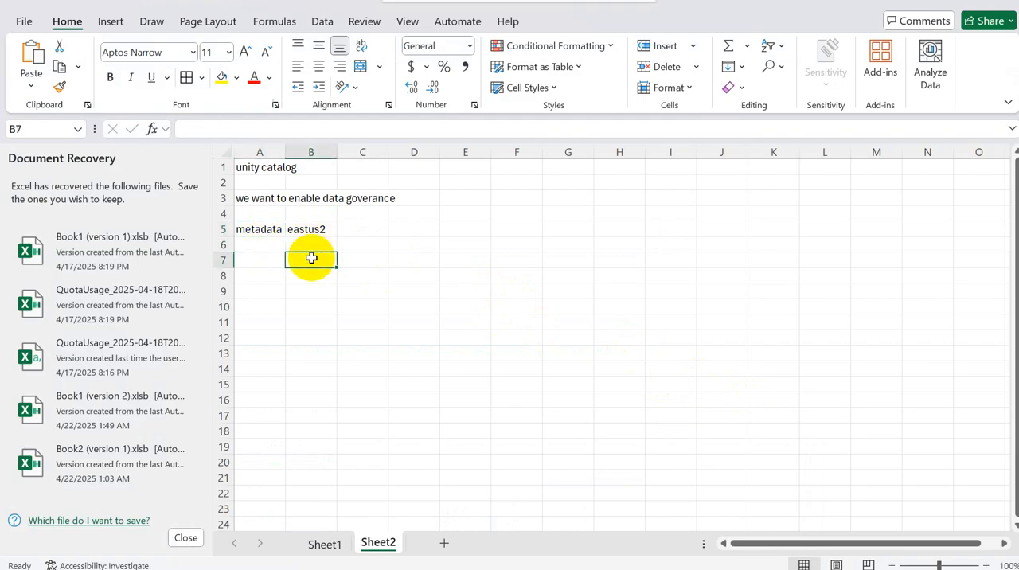
pyautogui.write('stora')
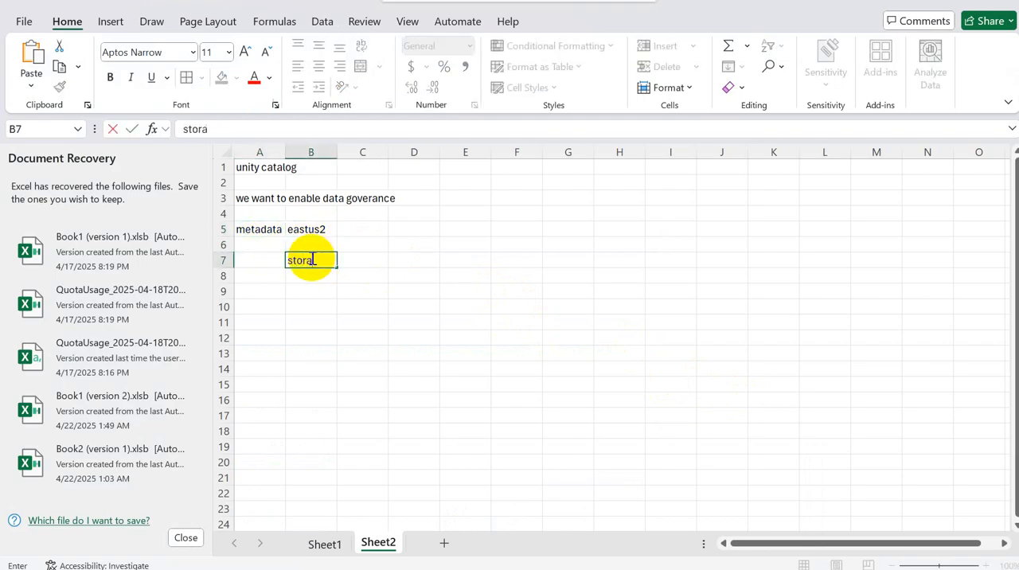
pyautogui.write('ge account')
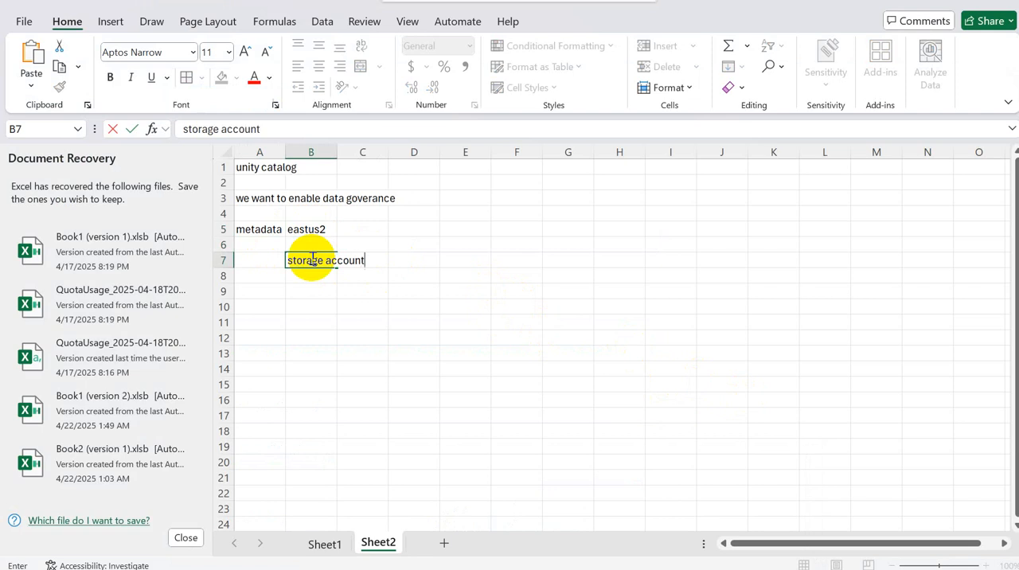
pyautogui.press('Return')
pyautogui.press('Return')
pyautogui.write('container')
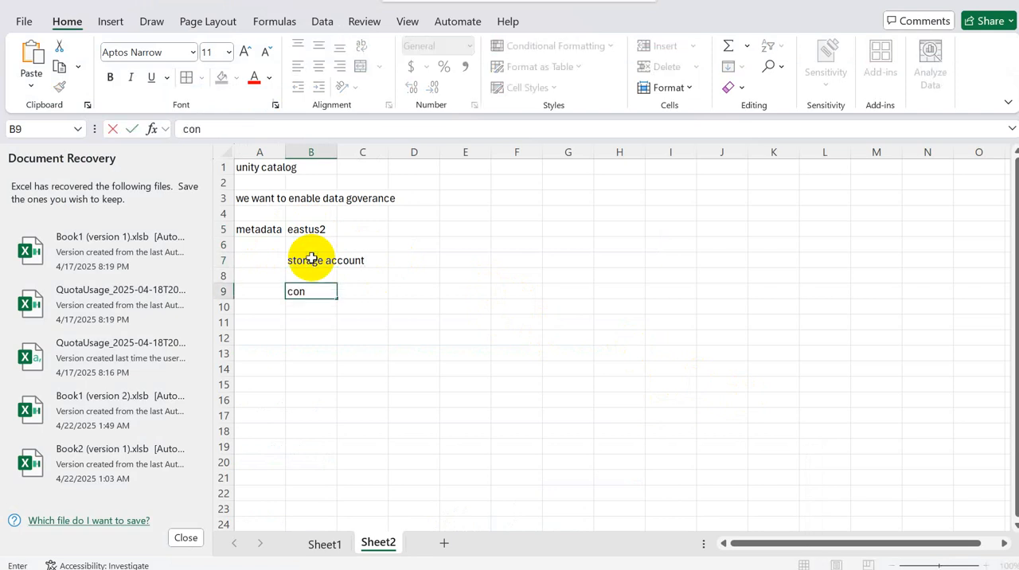
pyautogui.click(247, 226)
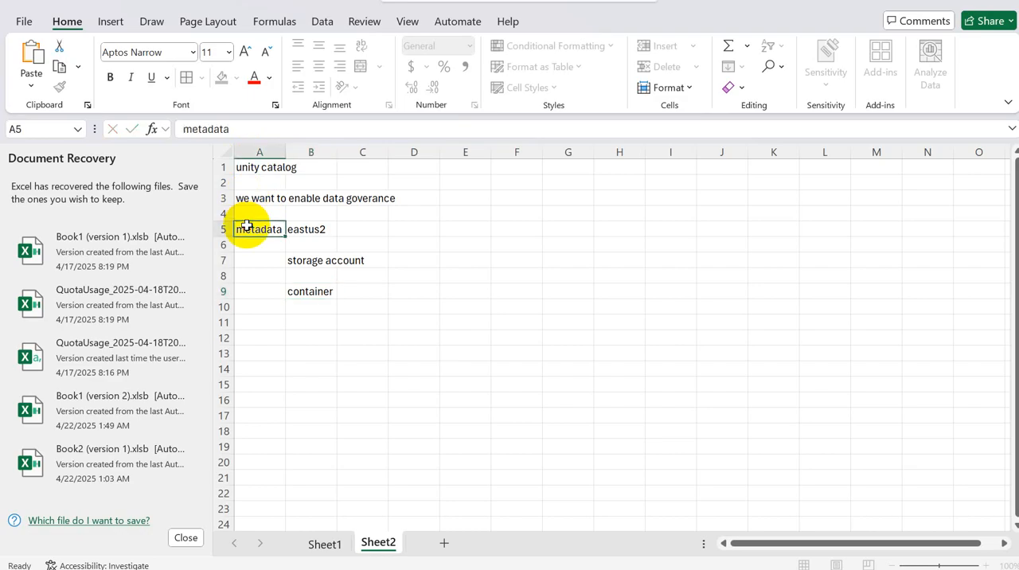
pyautogui.click(318, 304)
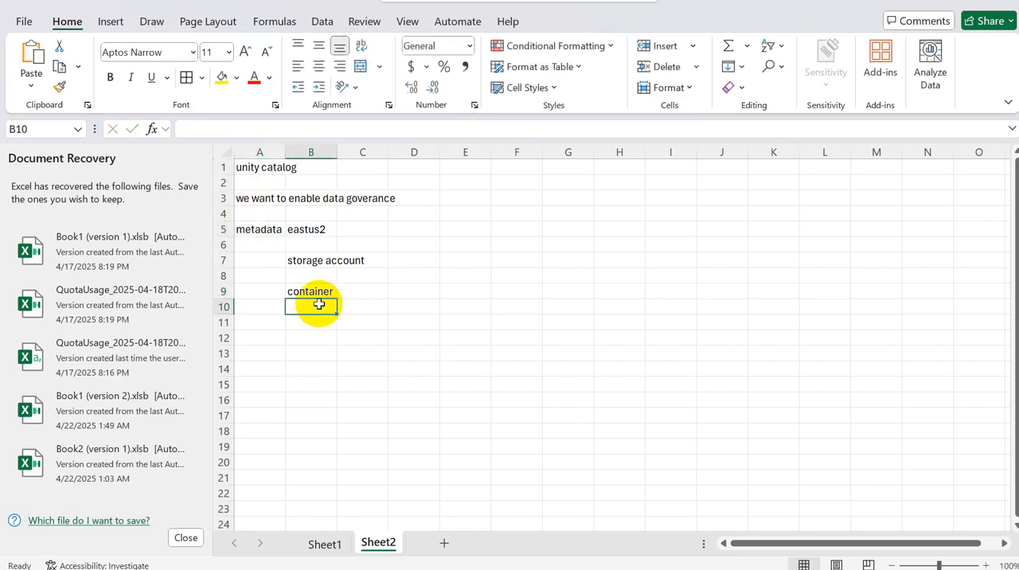
# Step: Switch to the browser, open the Azure portal's home page, and check the ADLS Gen 2 path format in the metastore form
pyautogui.hotkey('alt', 'Tab')
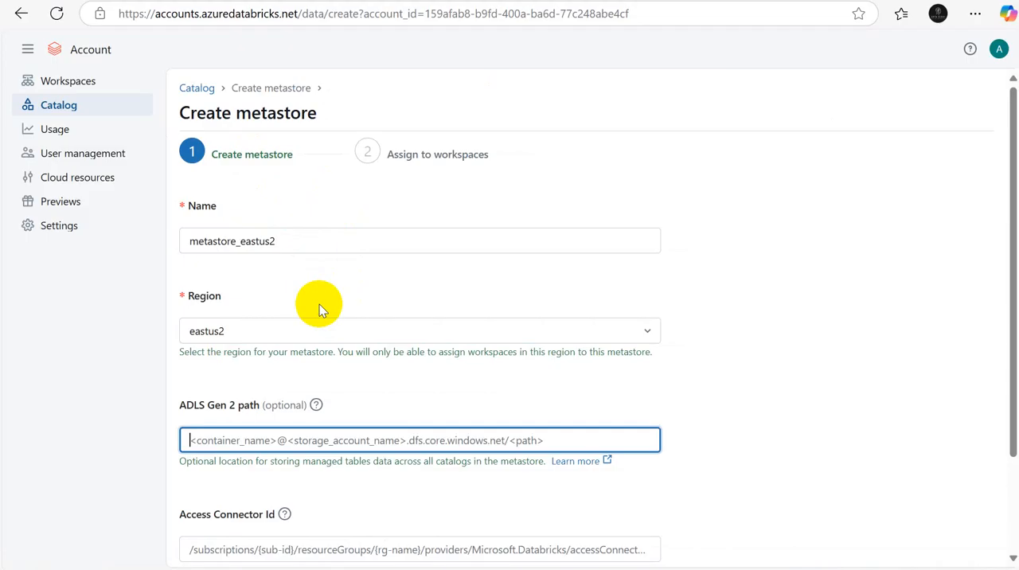
pyautogui.hotkey('ctrl', 'Tab')
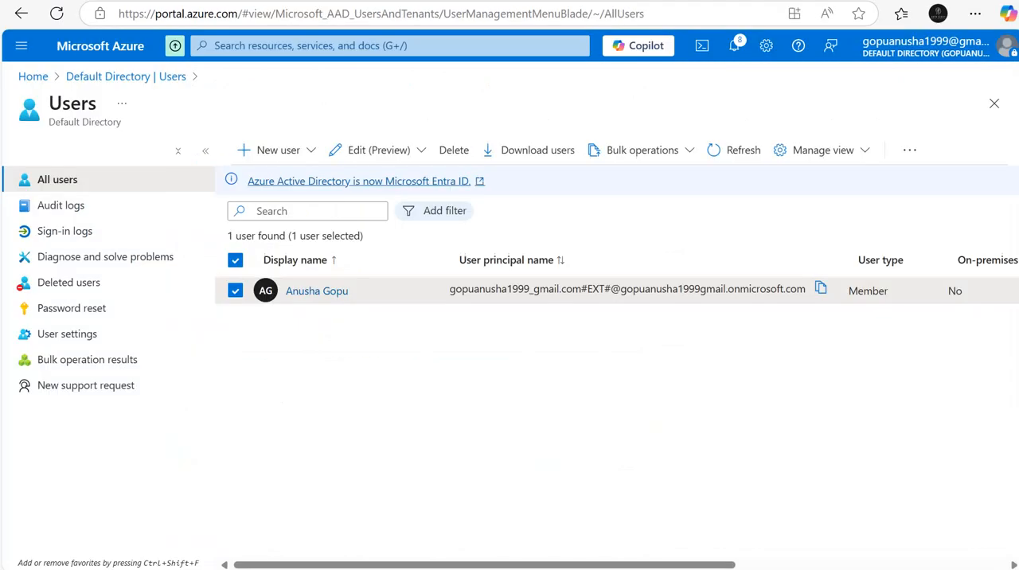
pyautogui.click(32, 78)
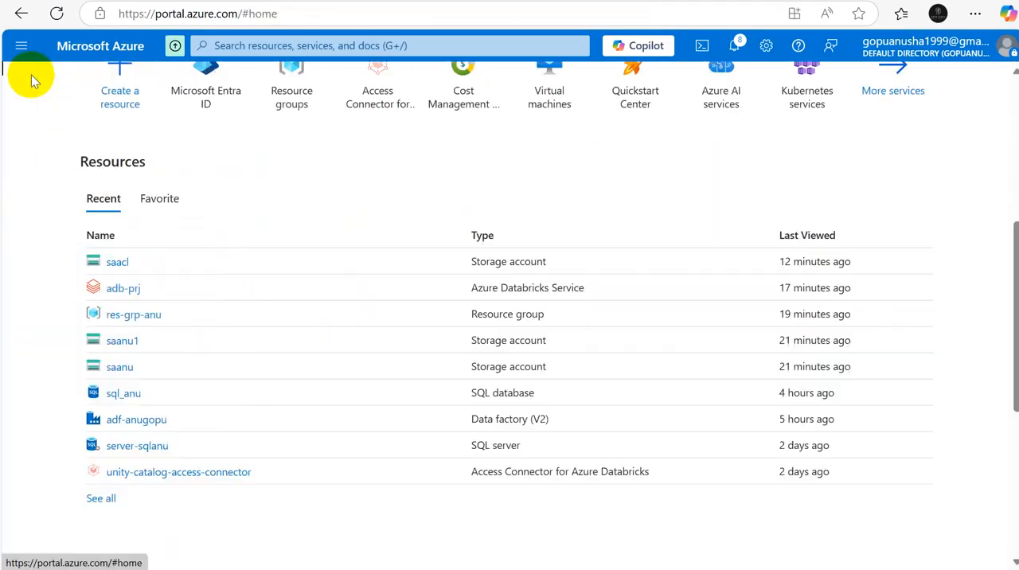
pyautogui.hotkey('ctrl', 'Tab')
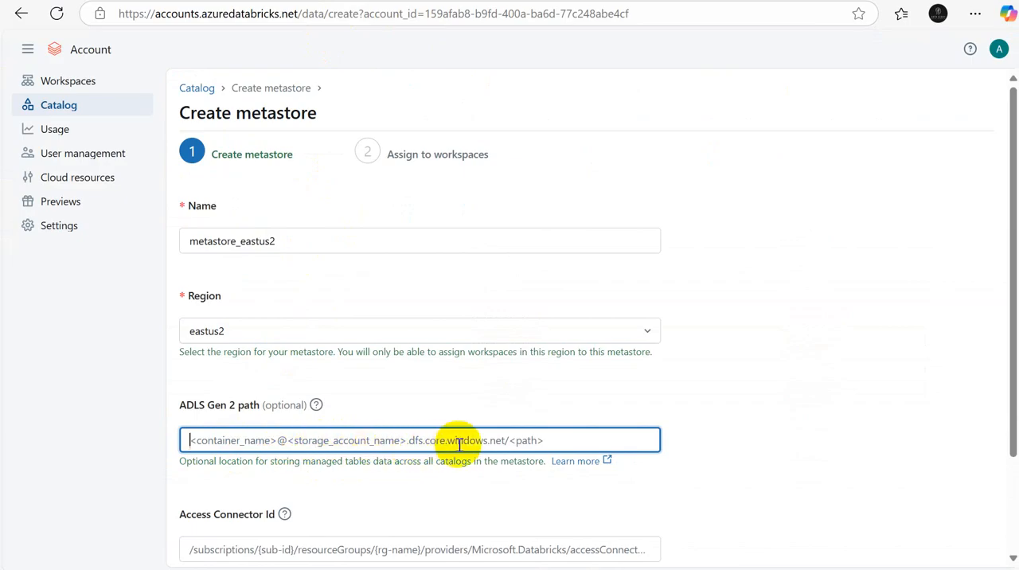
pyautogui.hotkey('alt', 'Tab')
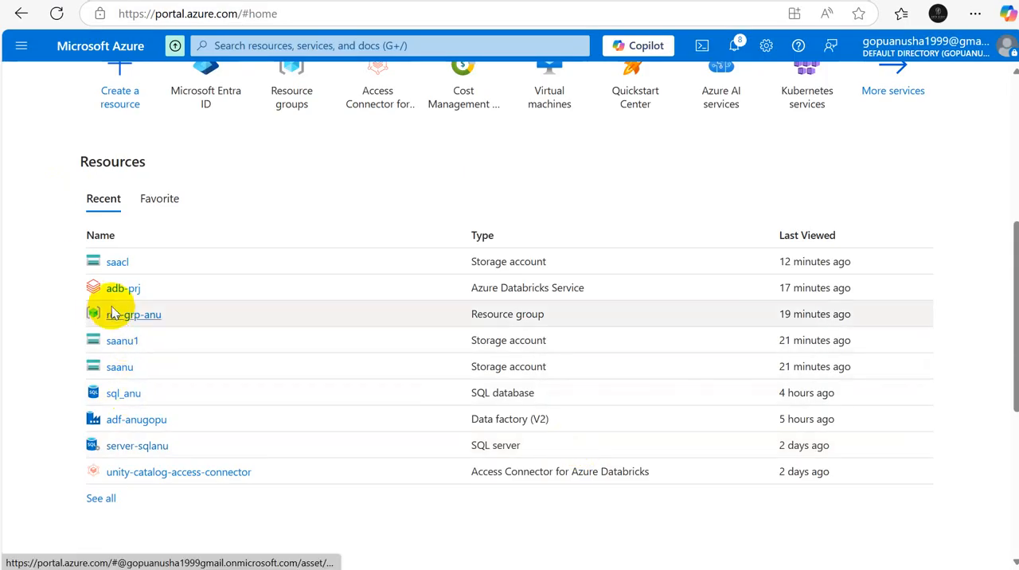
# Step: Create a container named metastore in the storage account saacl
pyautogui.click(121, 263)
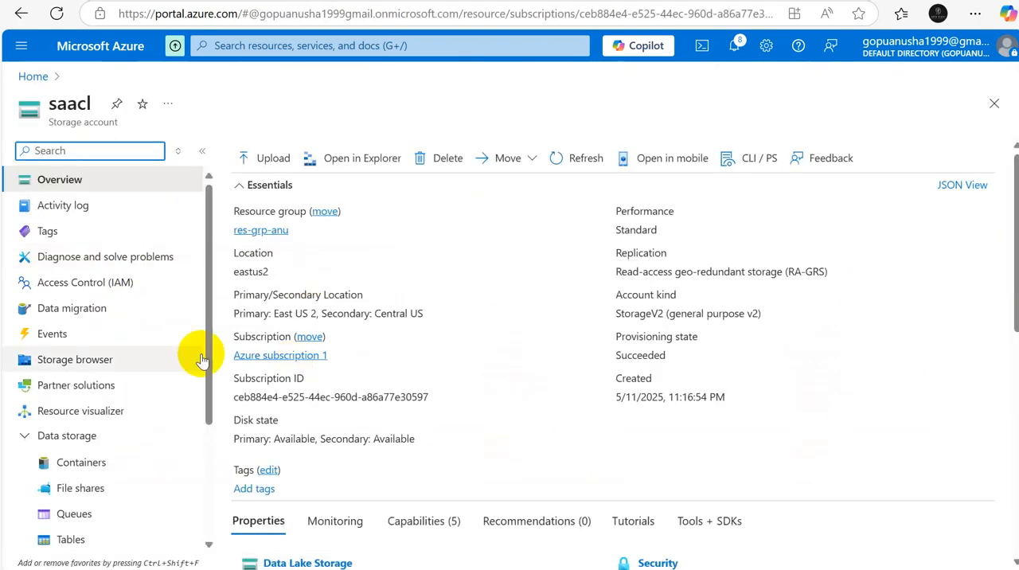
pyautogui.click(89, 463)
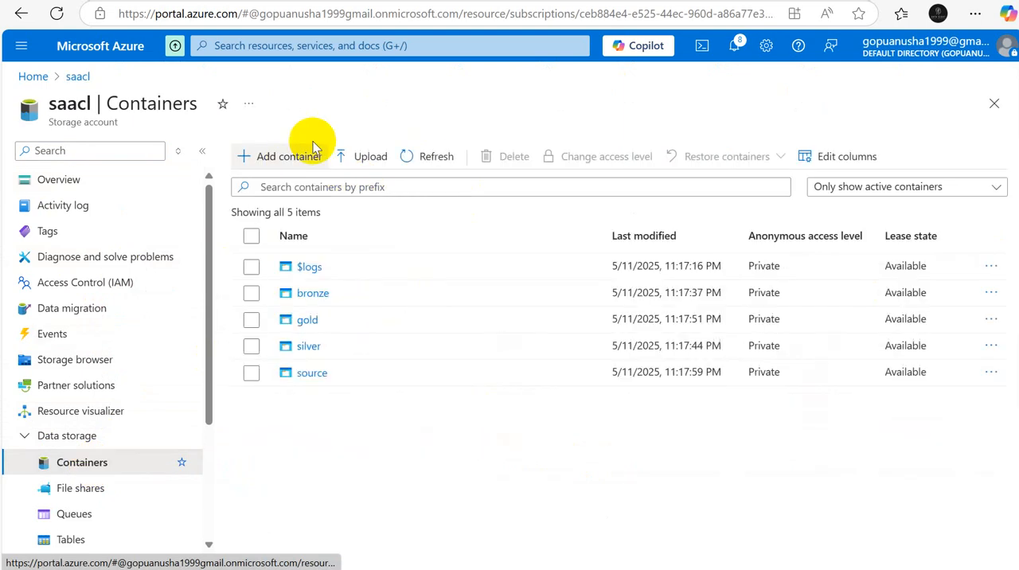
pyautogui.click(282, 161)
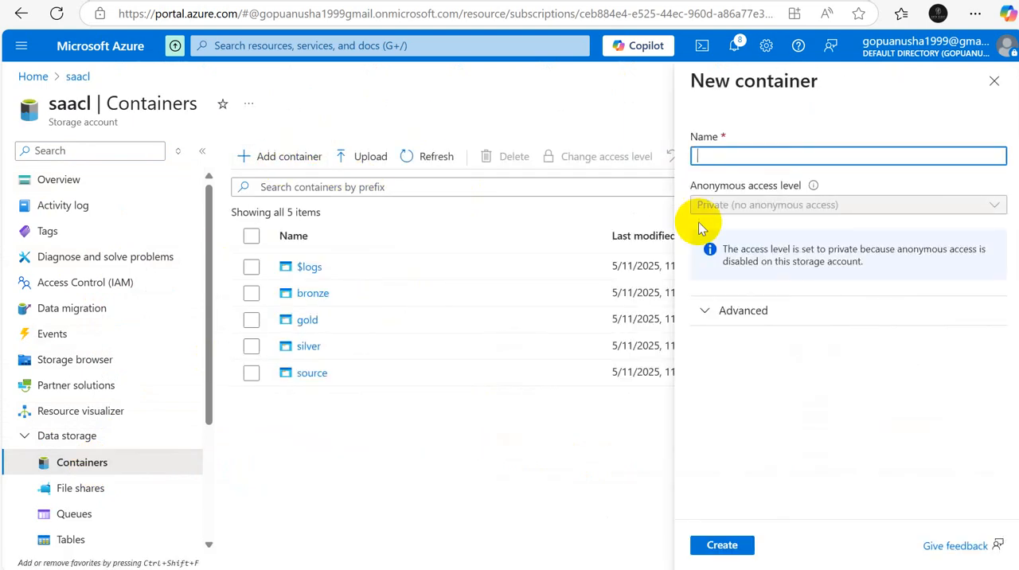
pyautogui.write('me')
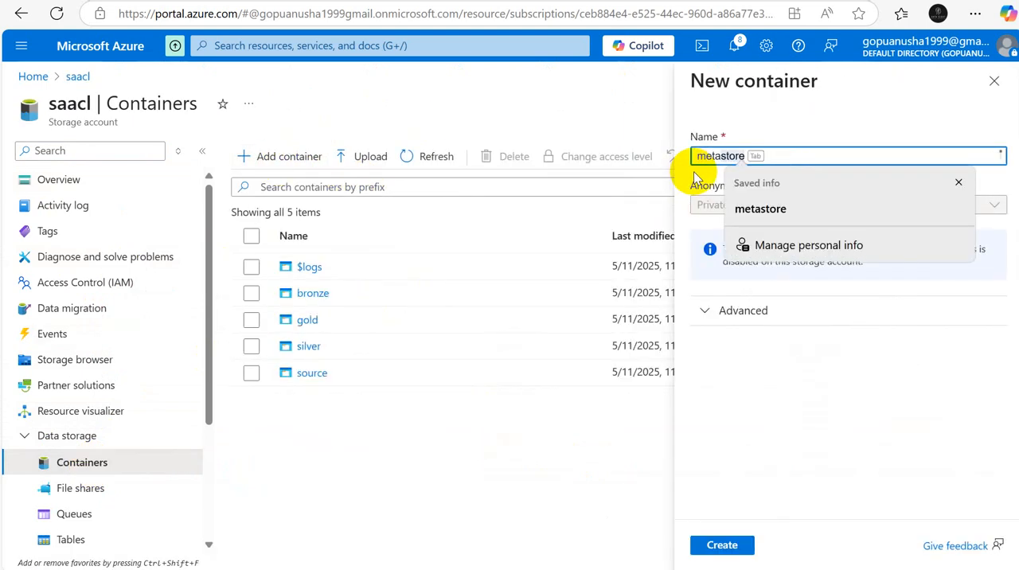
pyautogui.write('tas')
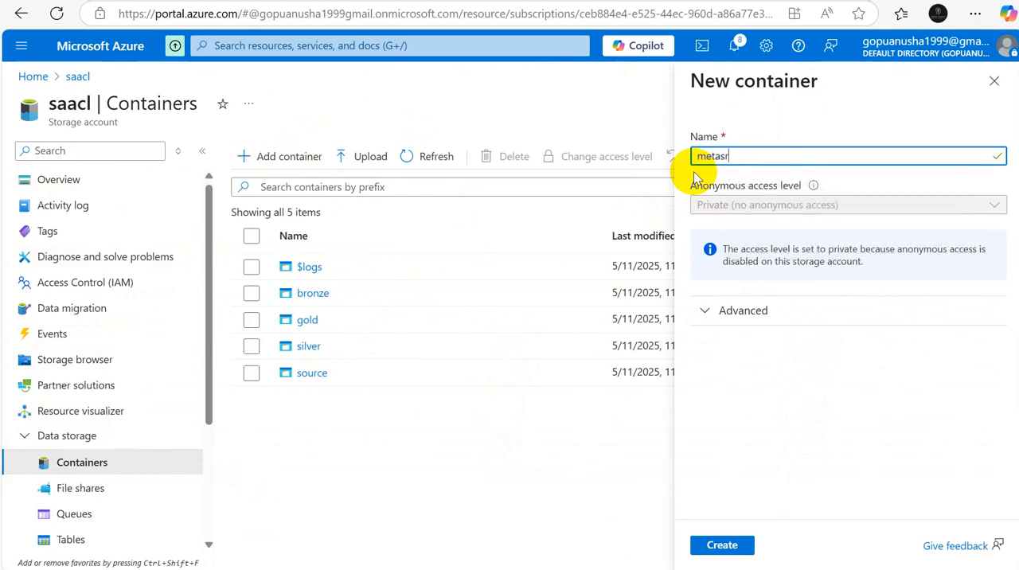
pyautogui.write('tore')
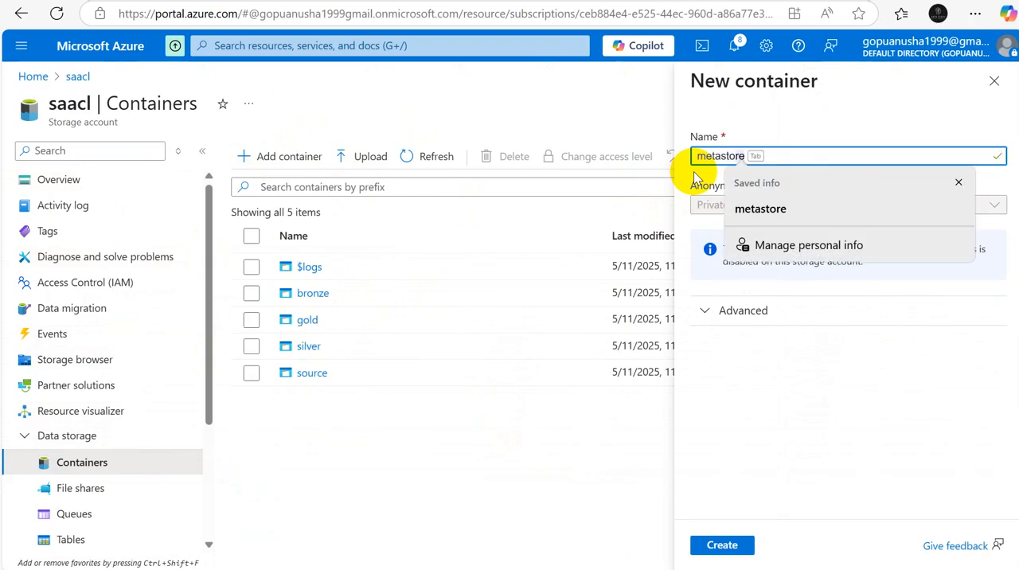
pyautogui.click(725, 546)
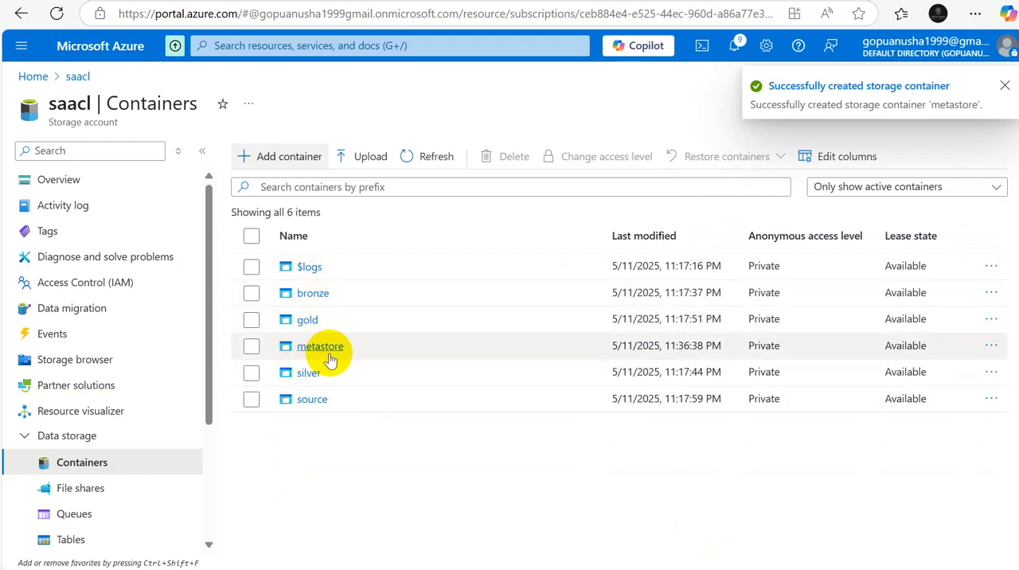
pyautogui.hotkey('alt', 'Tab')
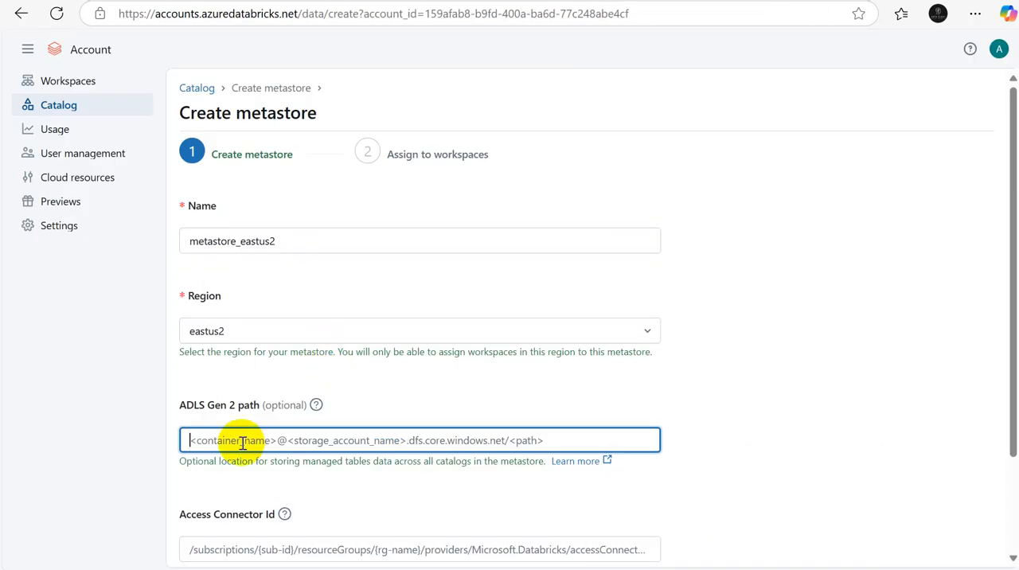
pyautogui.write('metastore@saa')
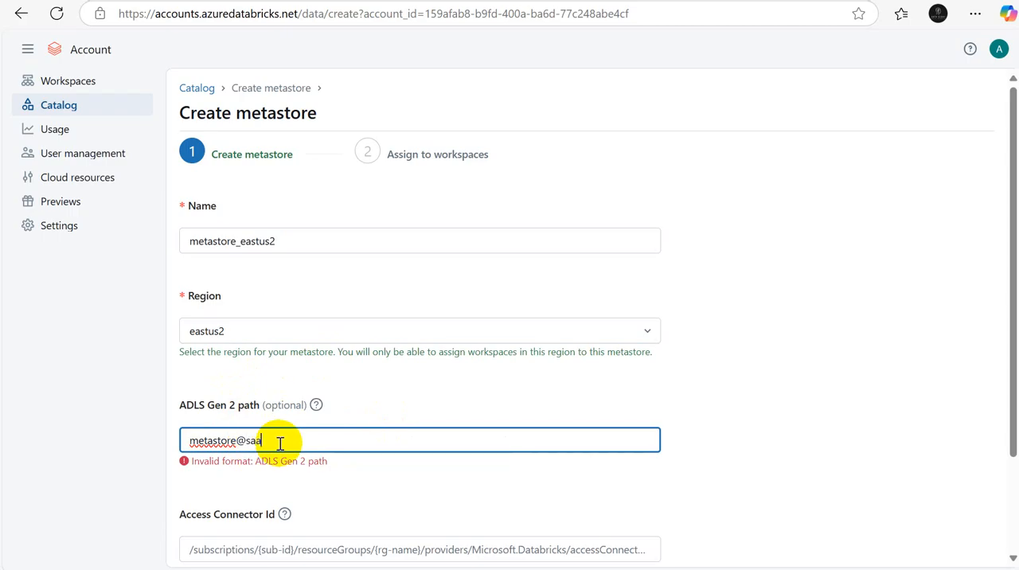
pyautogui.write('cl.dfs.core.windows.net')
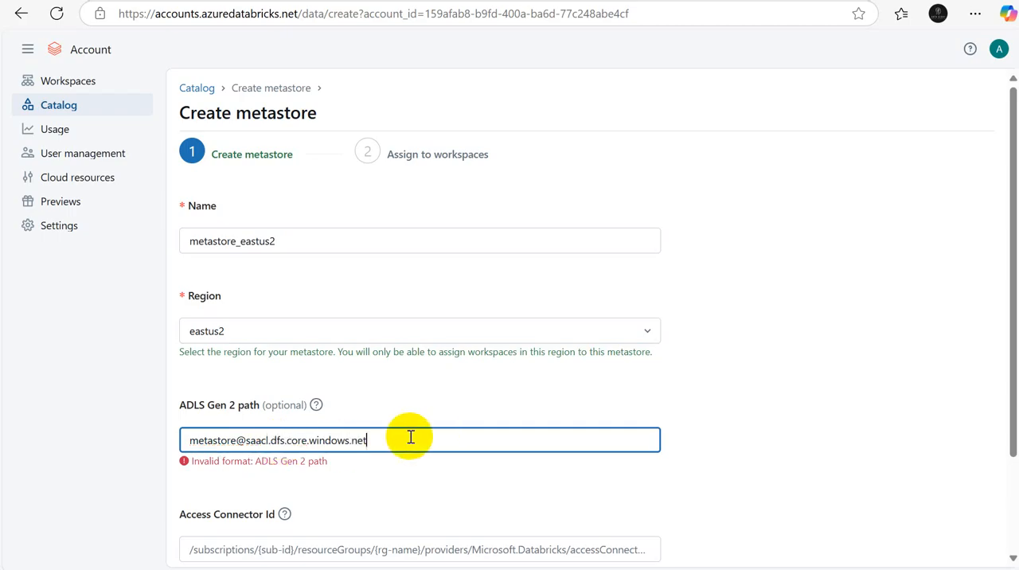
pyautogui.write('/')
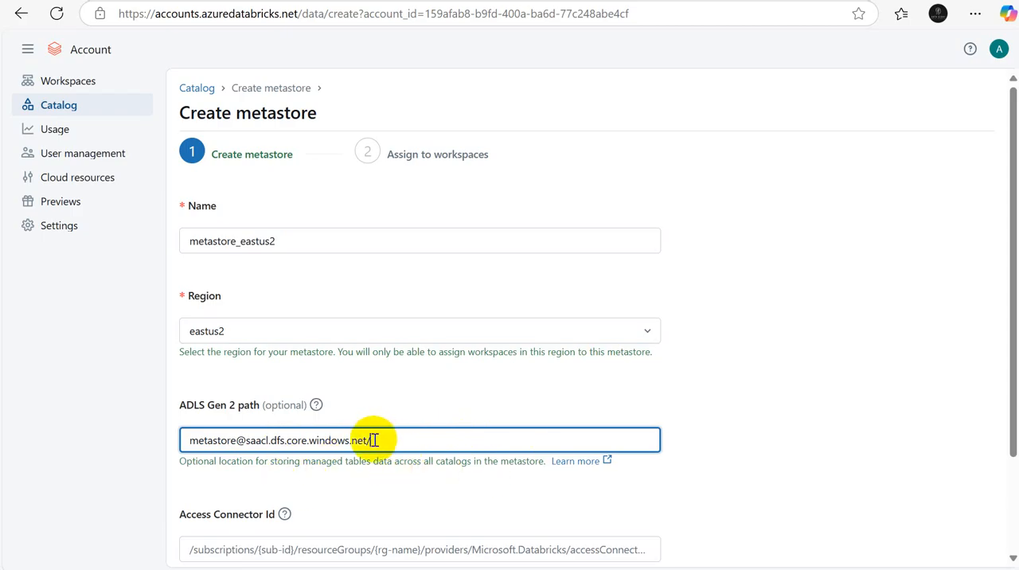
# Step: View the metastore container in the Azure portal, return to the metastore form, and select the Access Connector Id field
pyautogui.hotkey('alt', 'Tab')
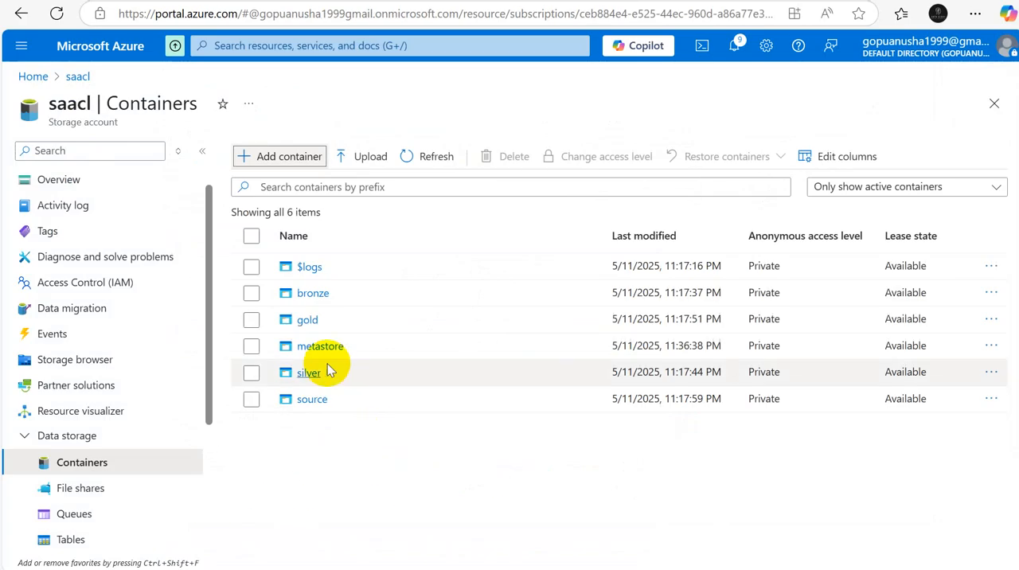
pyautogui.click(319, 346)
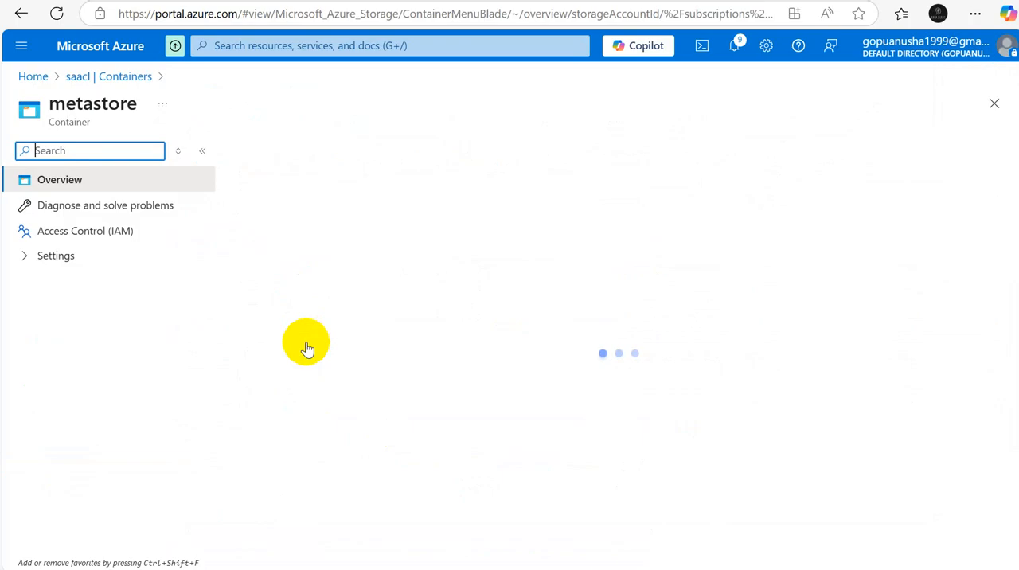
pyautogui.click(108, 76)
pyautogui.hotkey('alt', 'Tab')
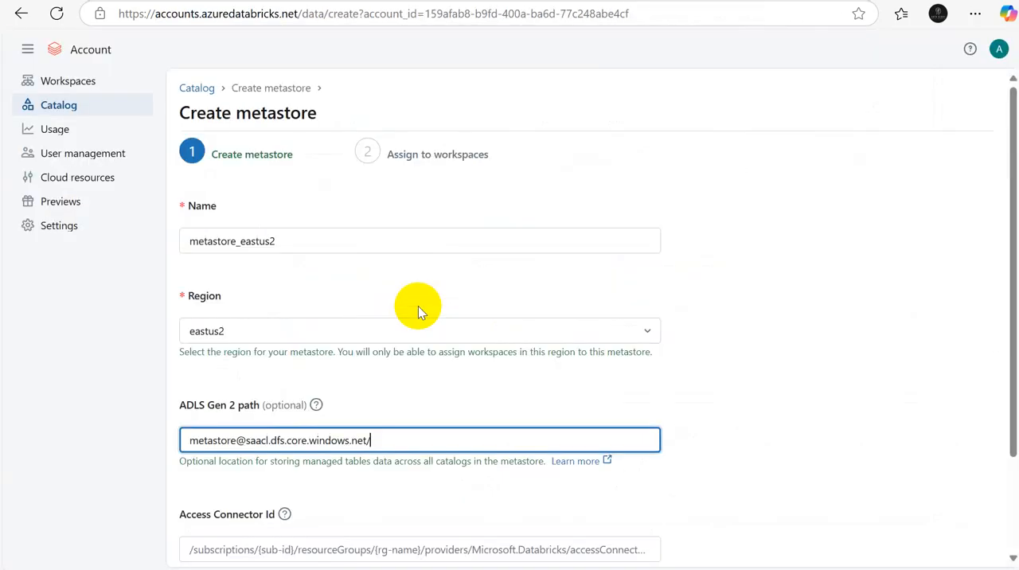
pyautogui.click(239, 547)
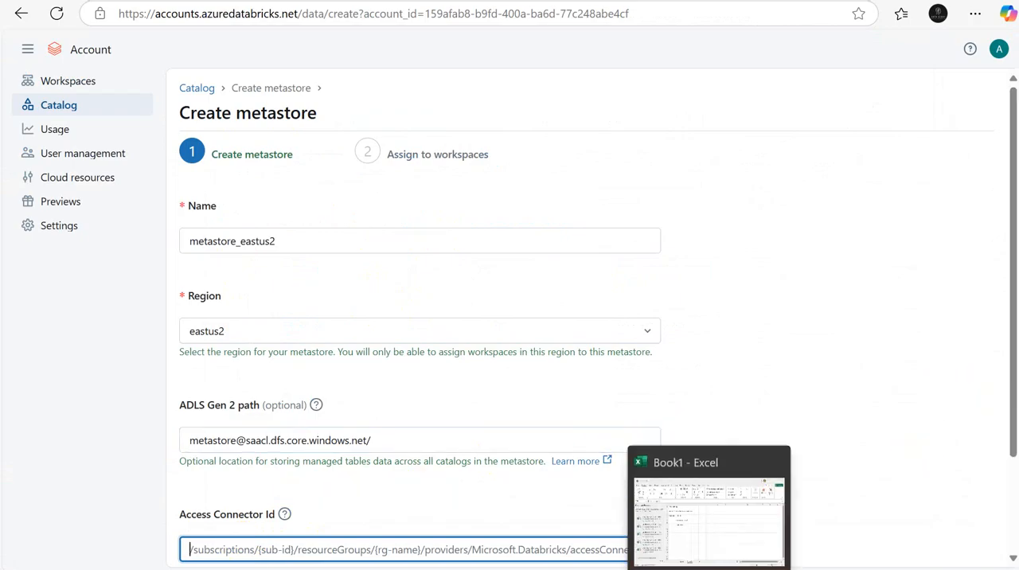
# Step: Switch to Excel, draw a cylinder about 1.31" wide and 0.99" high below the notes, and label it "ADLS gen 2" in cell D20
pyautogui.click(710, 568)
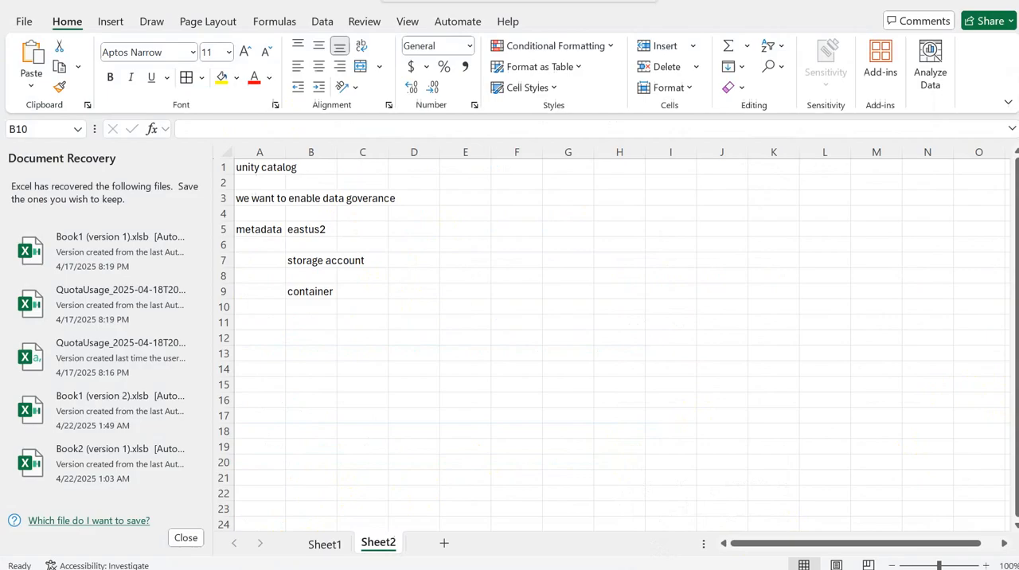
pyautogui.click(546, 326)
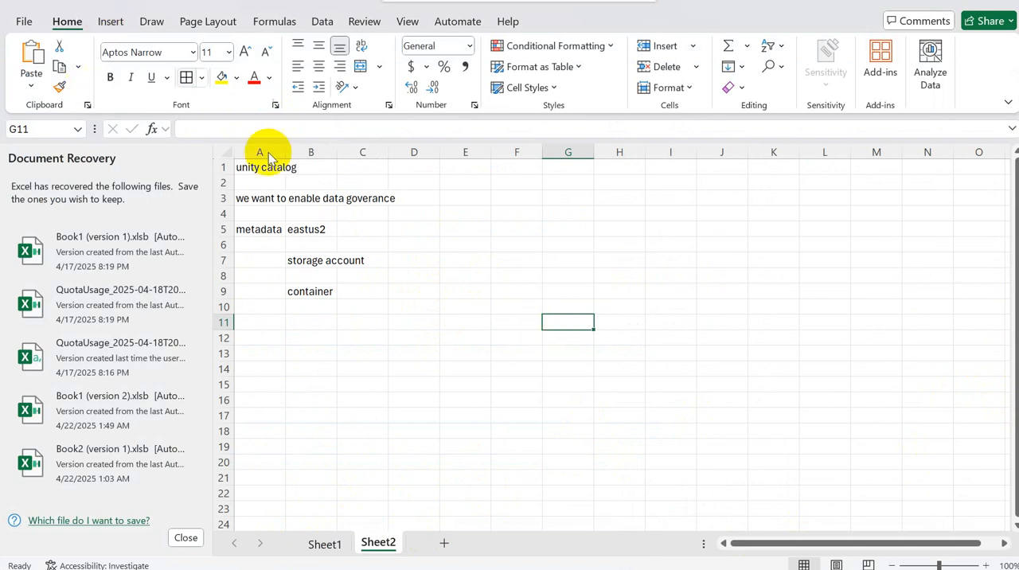
pyautogui.click(110, 24)
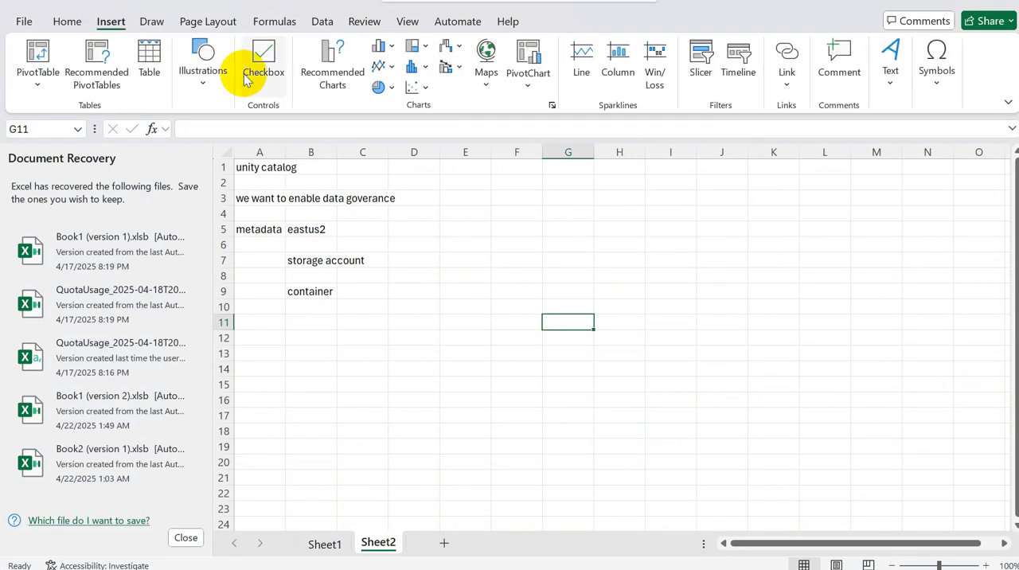
pyautogui.click(220, 86)
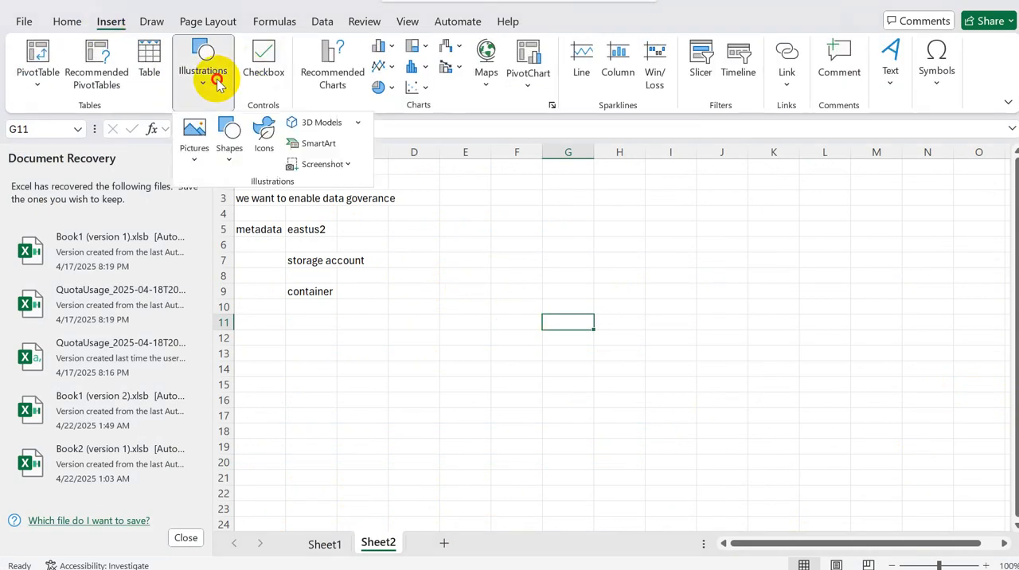
pyautogui.click(231, 159)
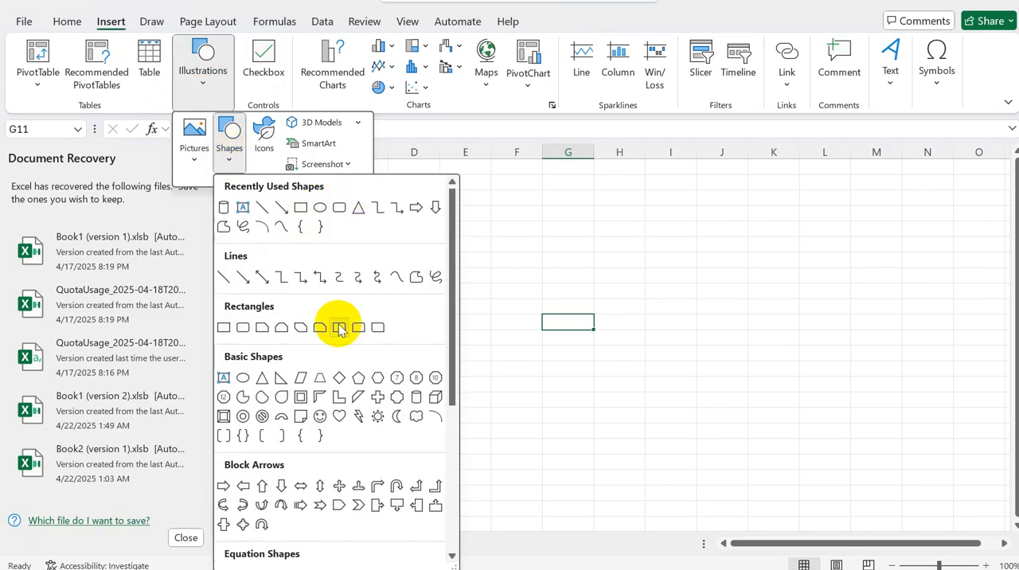
pyautogui.click(414, 398)
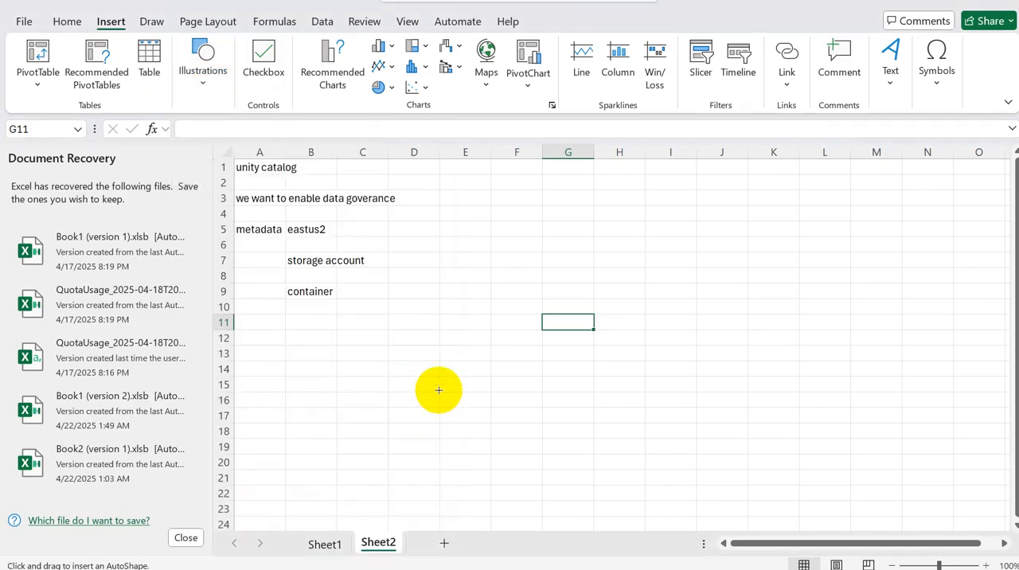
pyautogui.moveTo(390, 338); pyautogui.dragTo(491, 414)
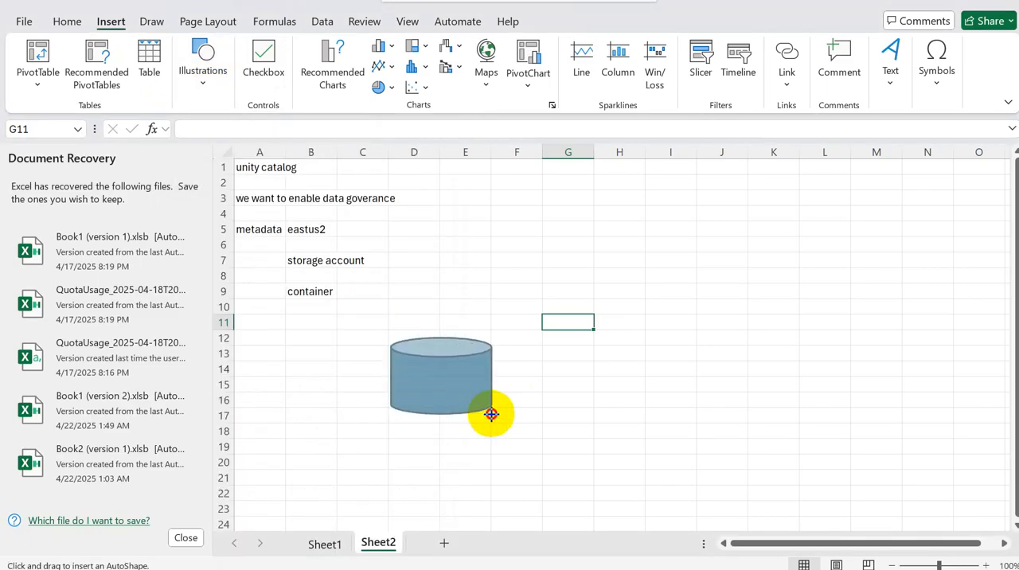
pyautogui.click(423, 457)
pyautogui.write('ADLS gen 2')
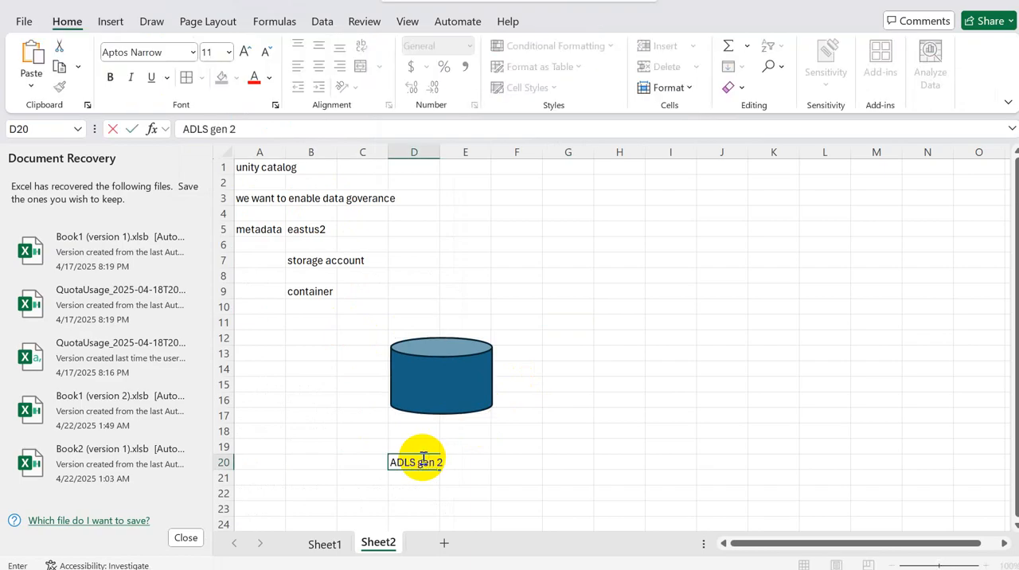
# Step: Copy the cylinder to columns K to M at about the same height and label the copy "Databricks" in cell K18
pyautogui.click(471, 376)
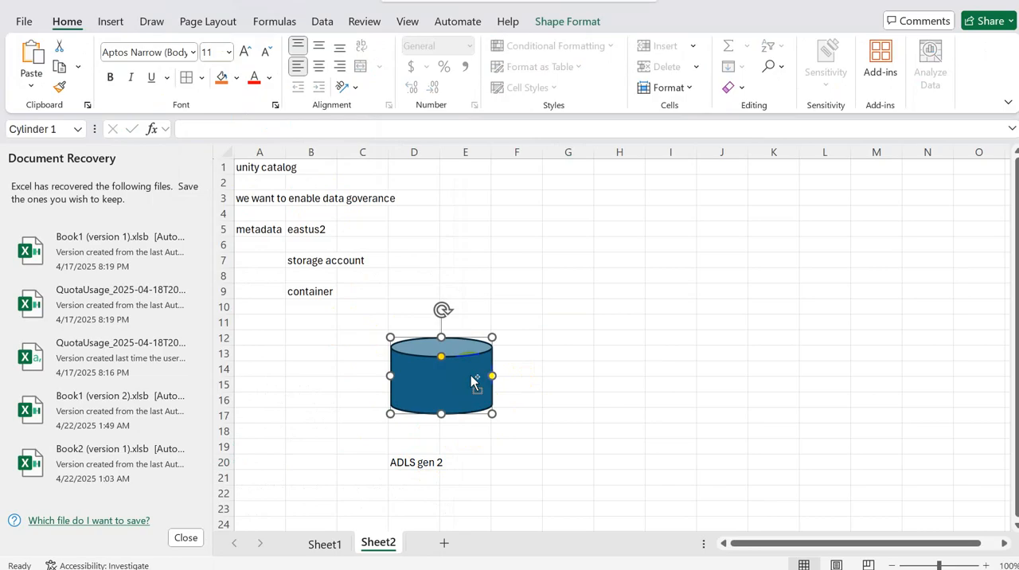
pyautogui.moveTo(471, 381); pyautogui.dragTo(839, 357)
pyautogui.click(797, 432)
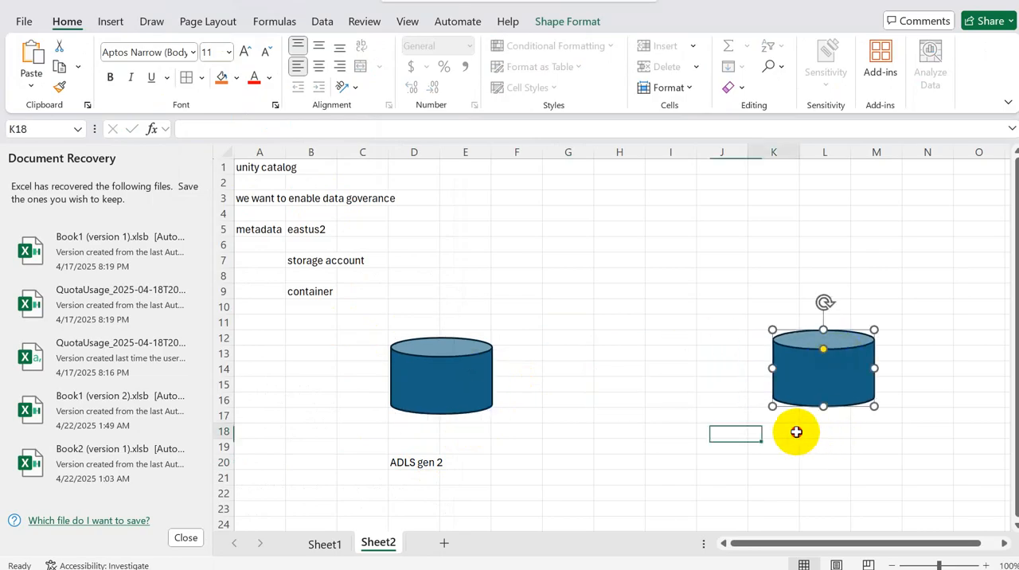
pyautogui.write('Databricks')
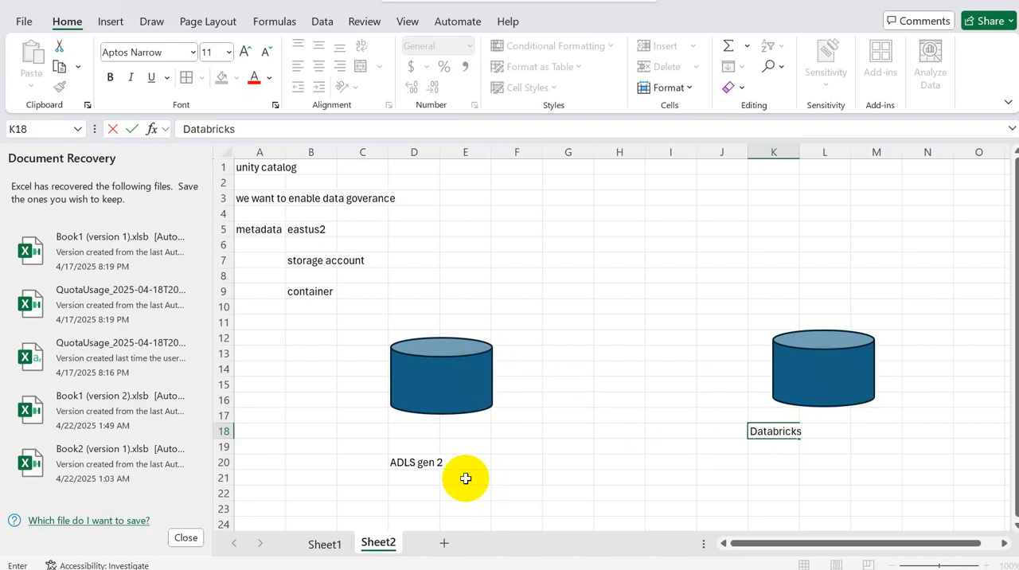
# Step: Enter the label "metastore" in cell E10 above the ADLS gen 2 cylinder
pyautogui.click(448, 306)
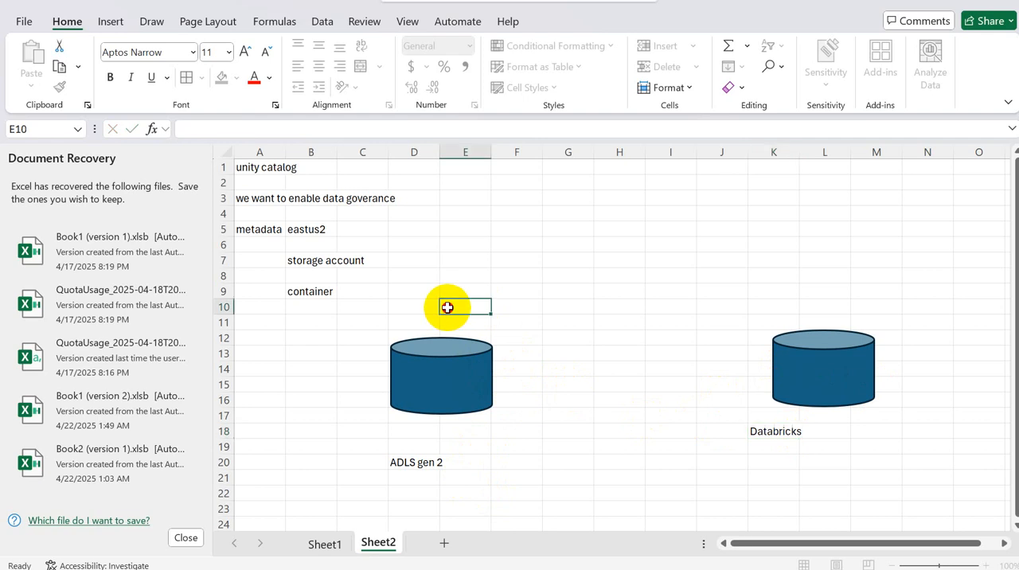
pyautogui.write('metastore')
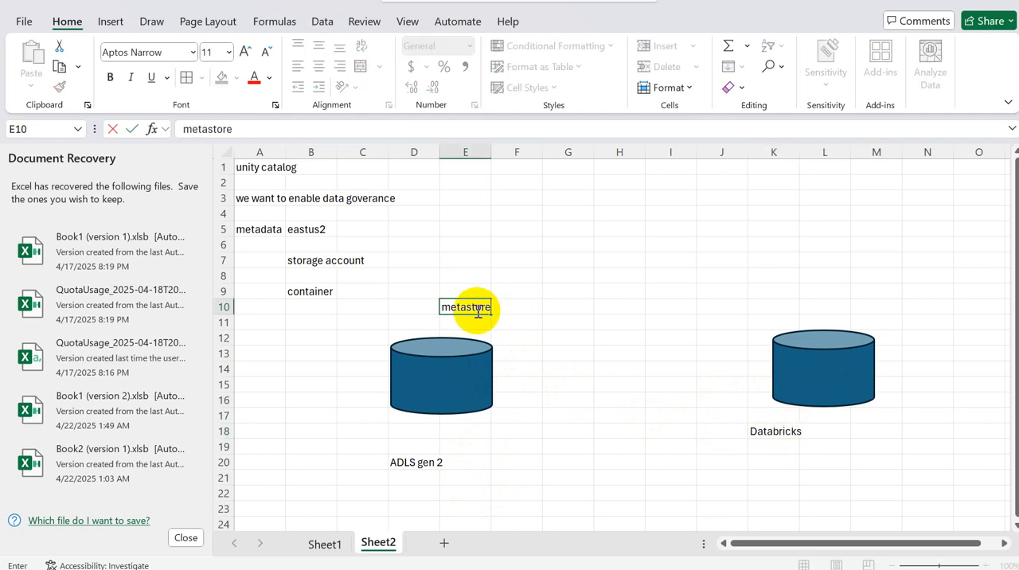
pyautogui.click(475, 357)
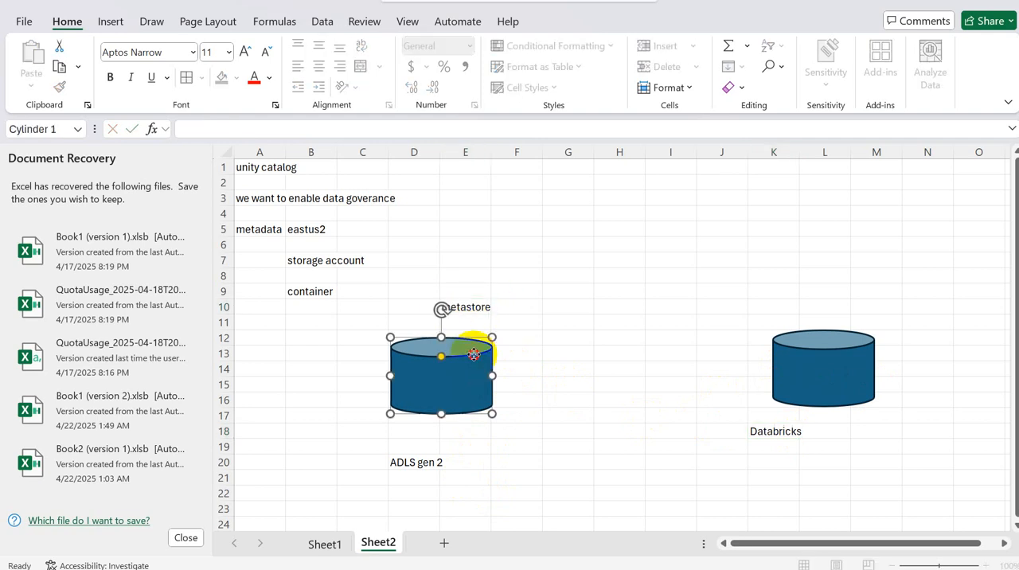
pyautogui.click(465, 308)
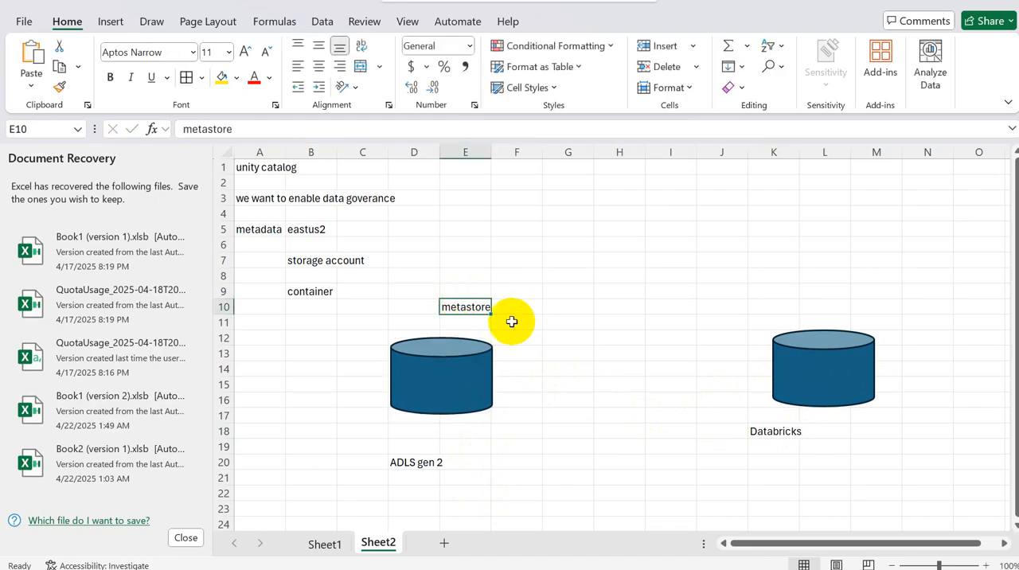
pyautogui.click(785, 432)
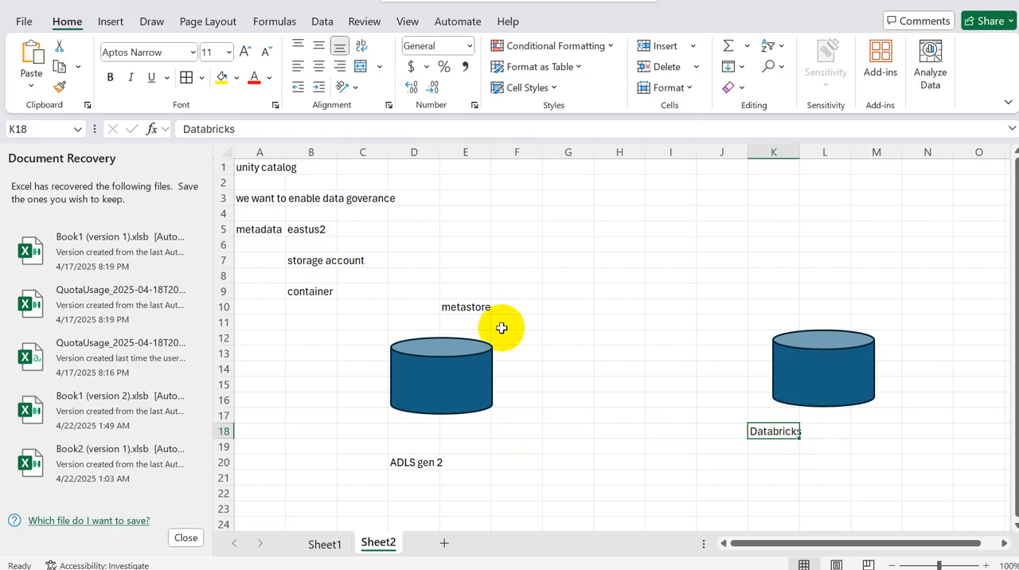
pyautogui.click(465, 306)
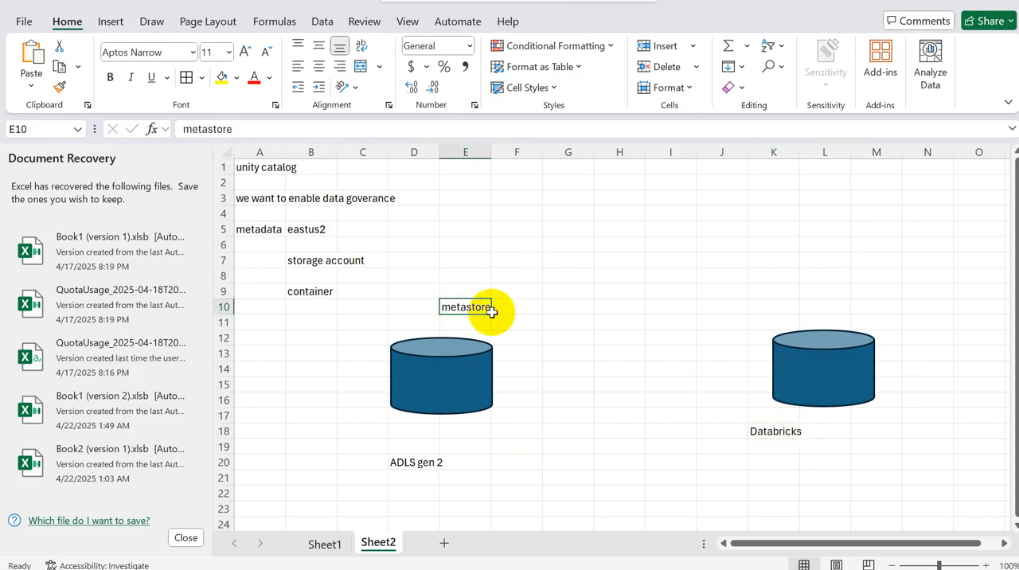
pyautogui.click(760, 430)
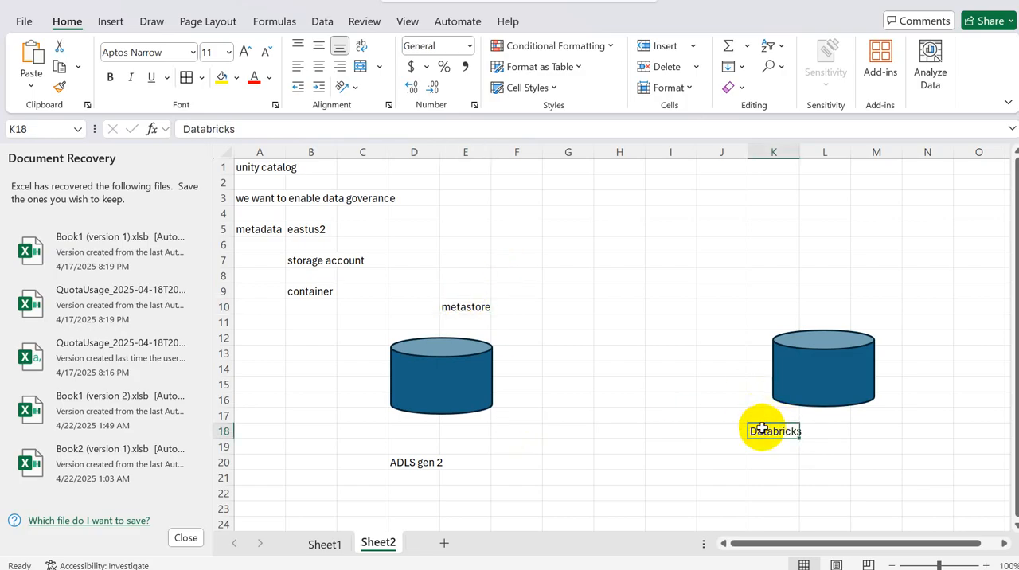
pyautogui.click(456, 307)
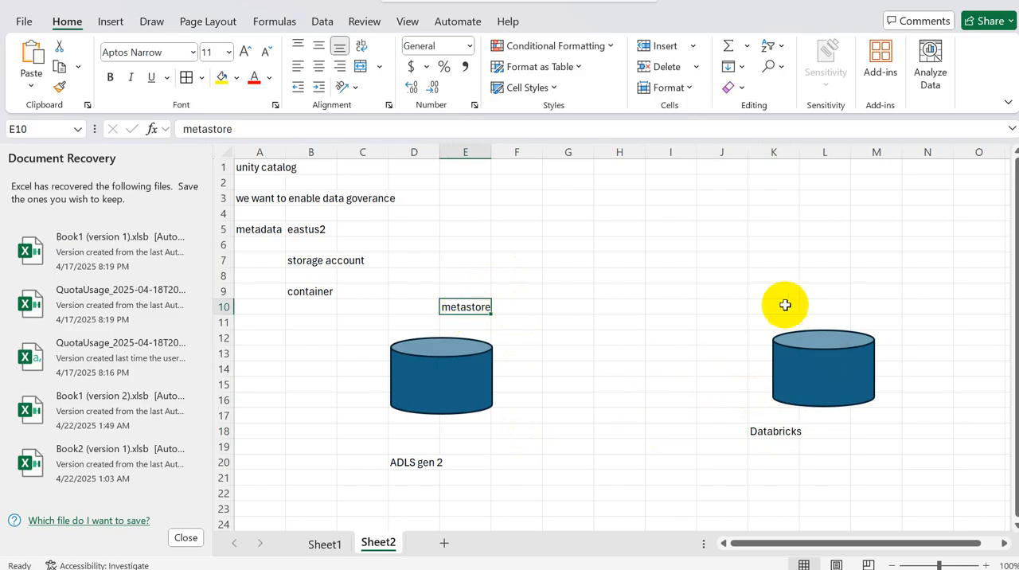
pyautogui.click(785, 281)
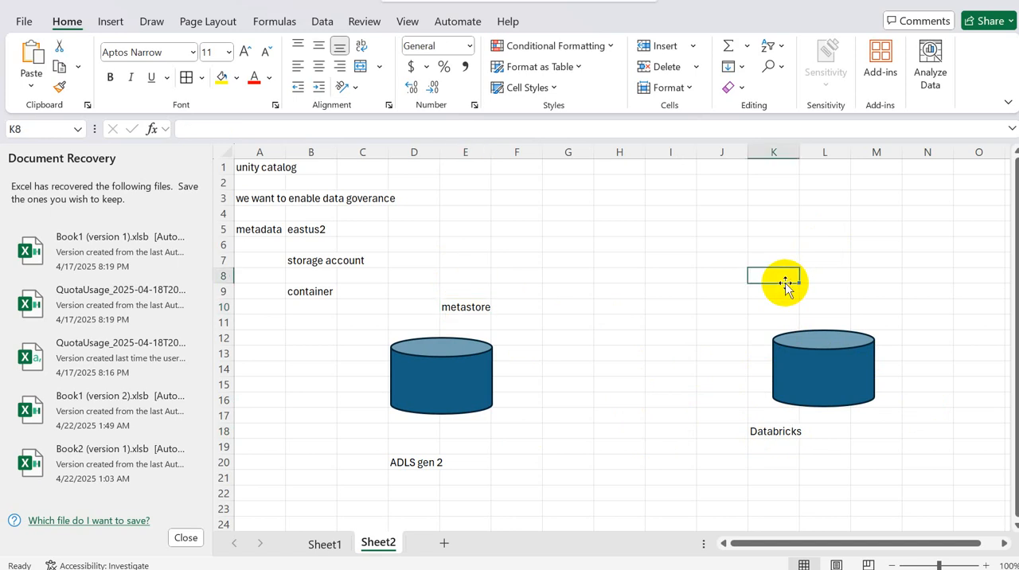
# Step: Enter the label "Apache spark" in cell K8 above the Databricks cylinder and "Microsoft" in cell E8 above metastore
pyautogui.write('Apache spark')
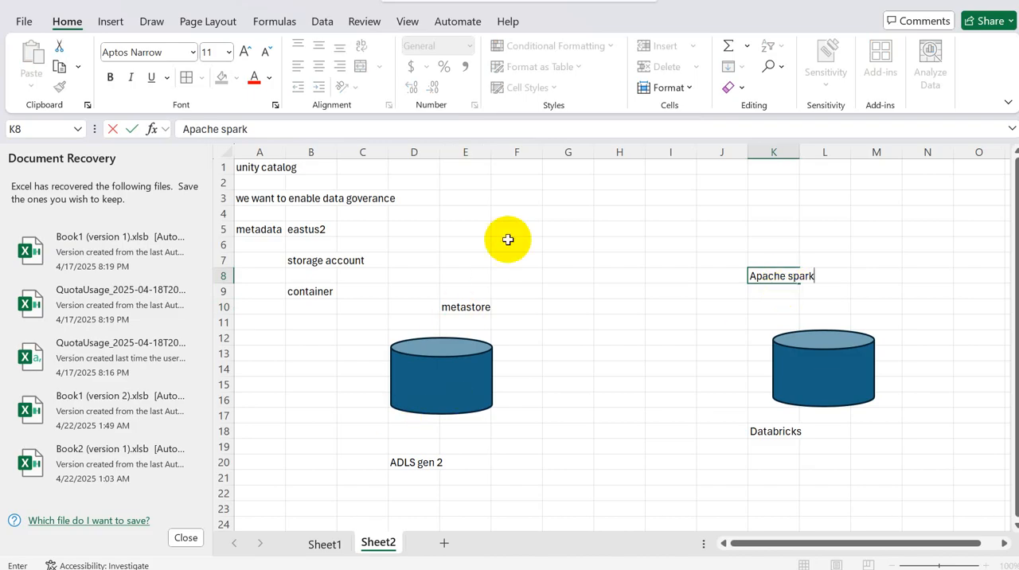
pyautogui.click(458, 307)
pyautogui.click(453, 274)
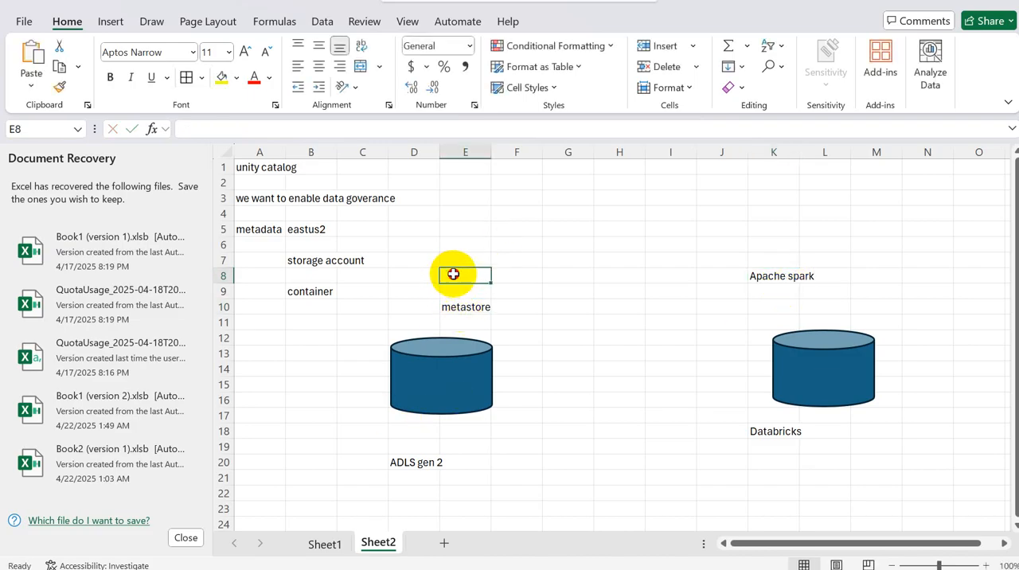
pyautogui.write('Microsoft')
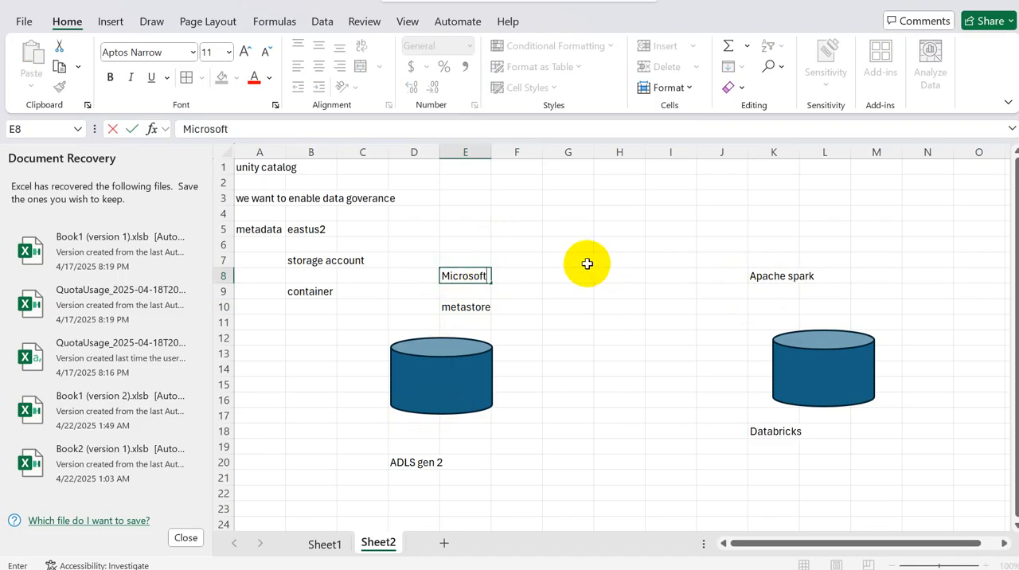
pyautogui.moveTo(586, 263); pyautogui.dragTo(681, 457)
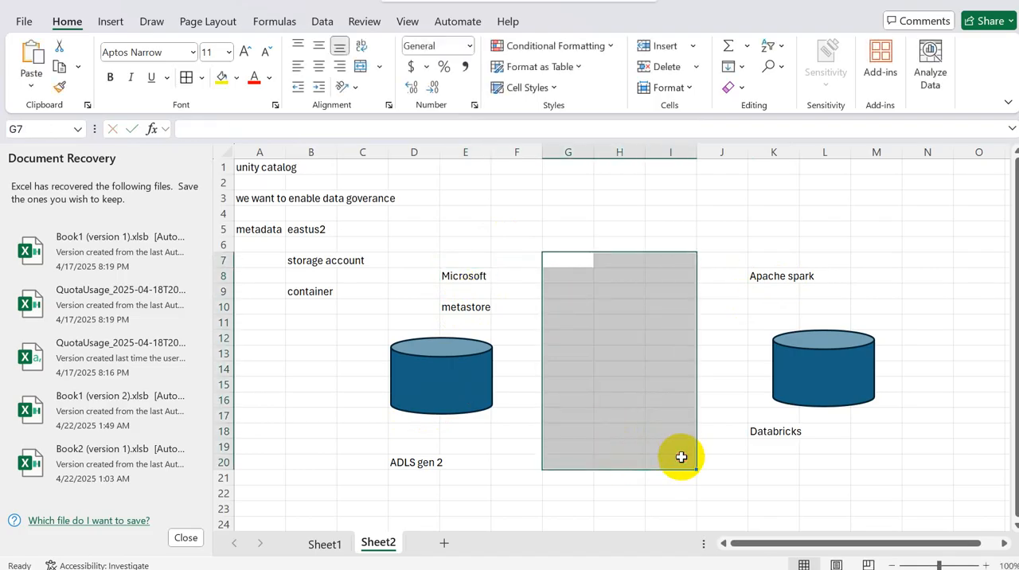
pyautogui.click(616, 342)
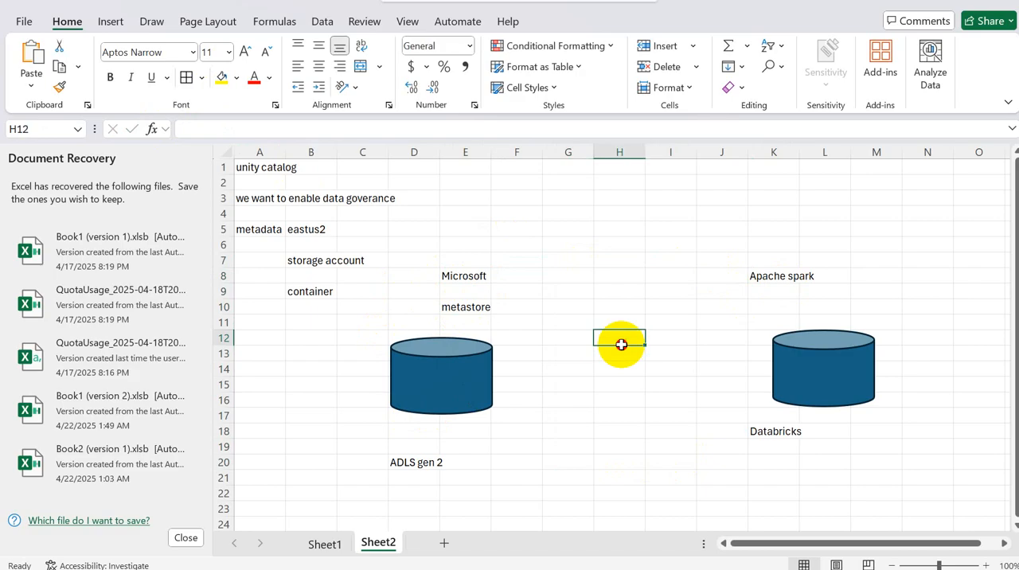
pyautogui.click(113, 23)
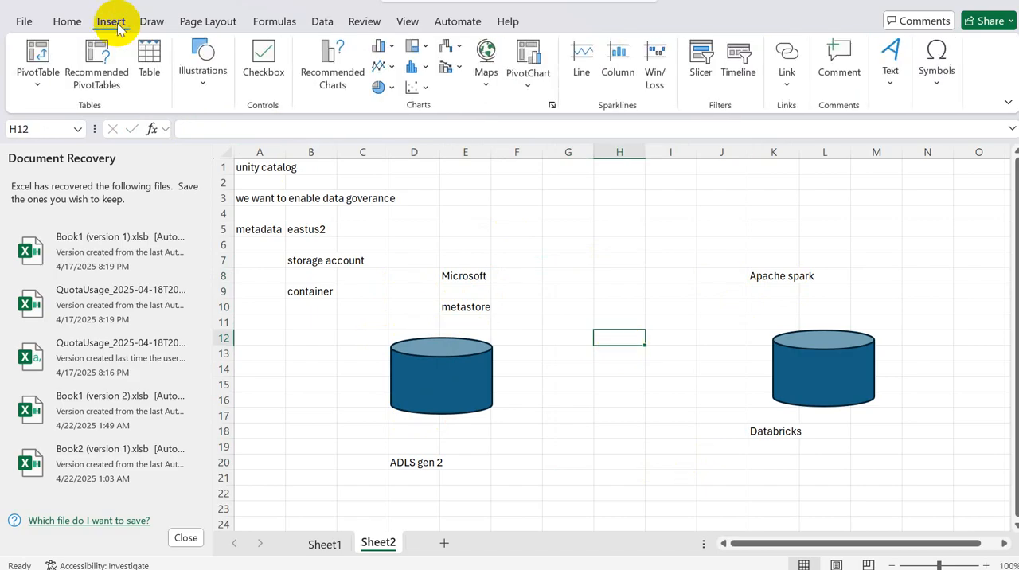
pyautogui.click(206, 83)
pyautogui.click(233, 149)
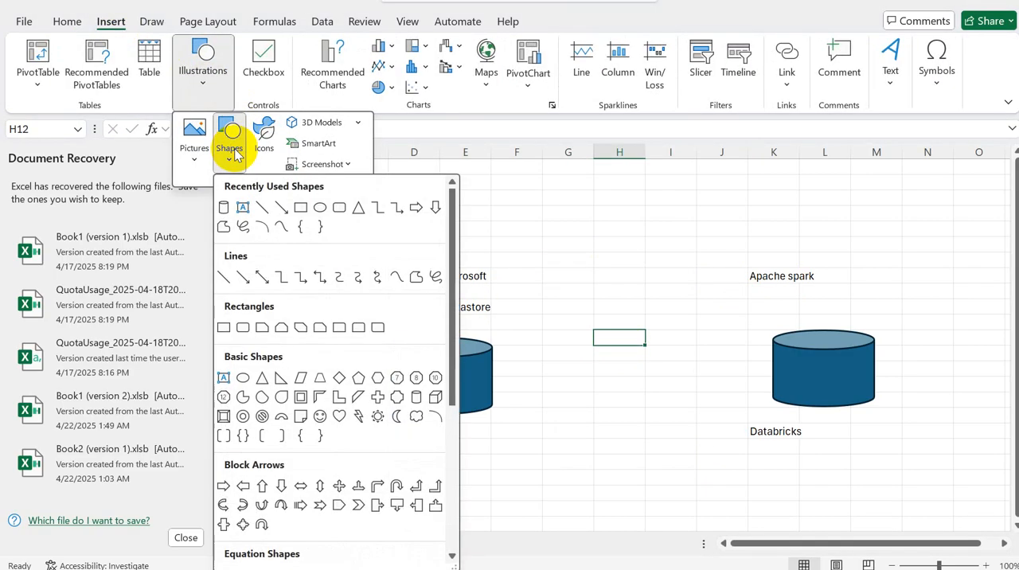
pyautogui.click(567, 327)
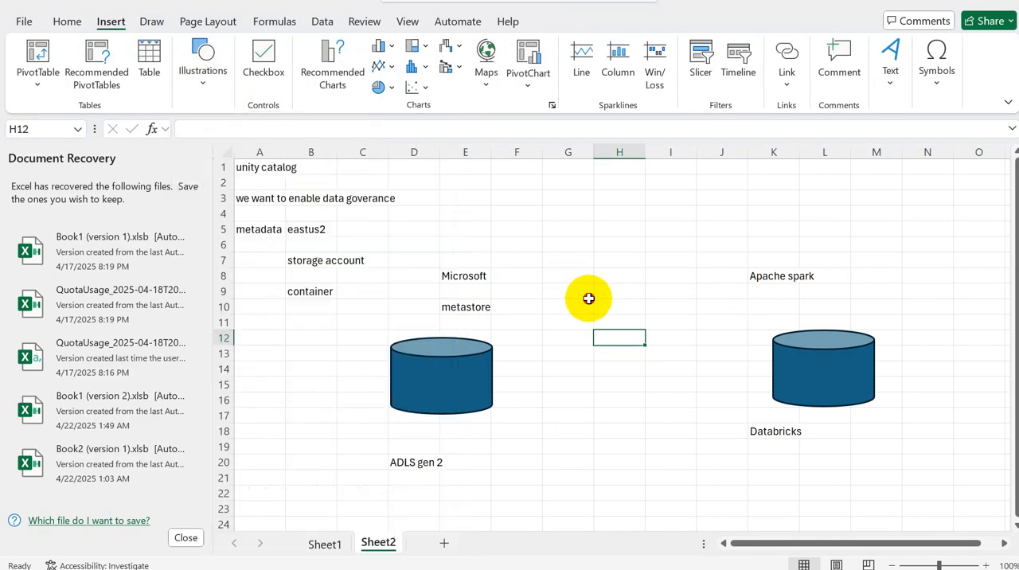
pyautogui.moveTo(587, 298); pyautogui.dragTo(671, 434)
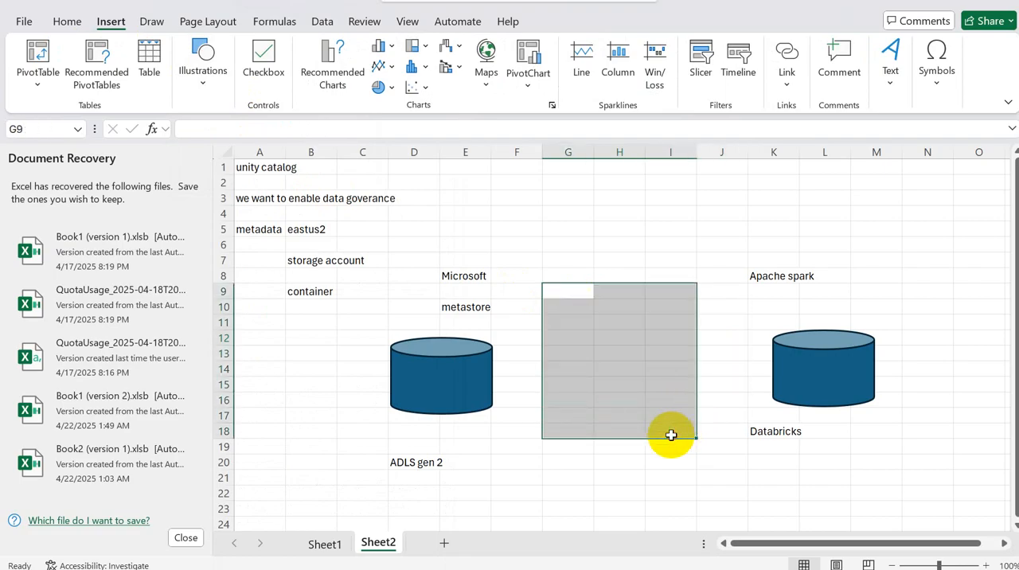
# Step: Draw a rounded rectangle about 1.07" wide and 1.42" high between the two cylinders and enter the text "Access connector id" in it
pyautogui.click(202, 51)
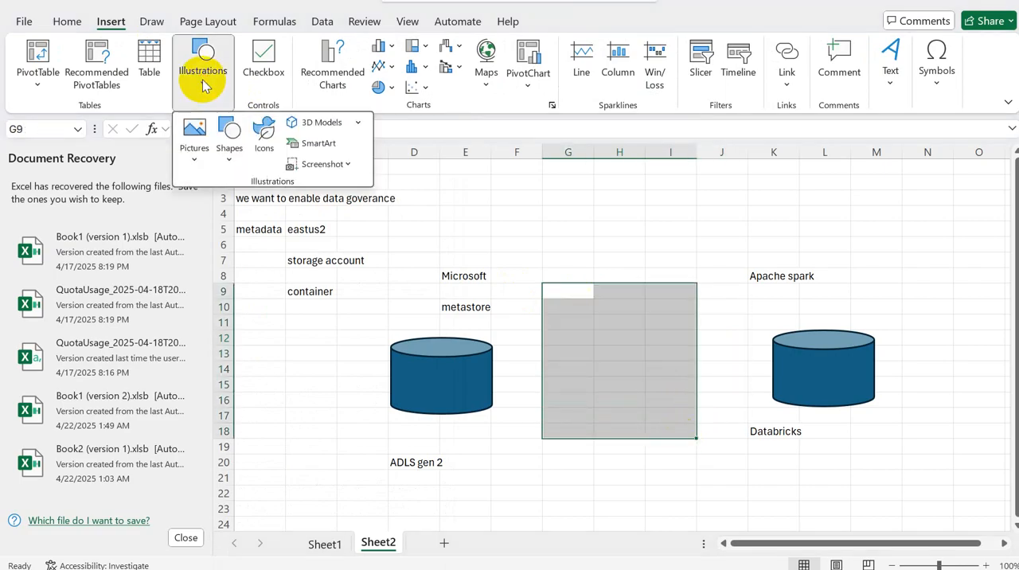
pyautogui.click(229, 149)
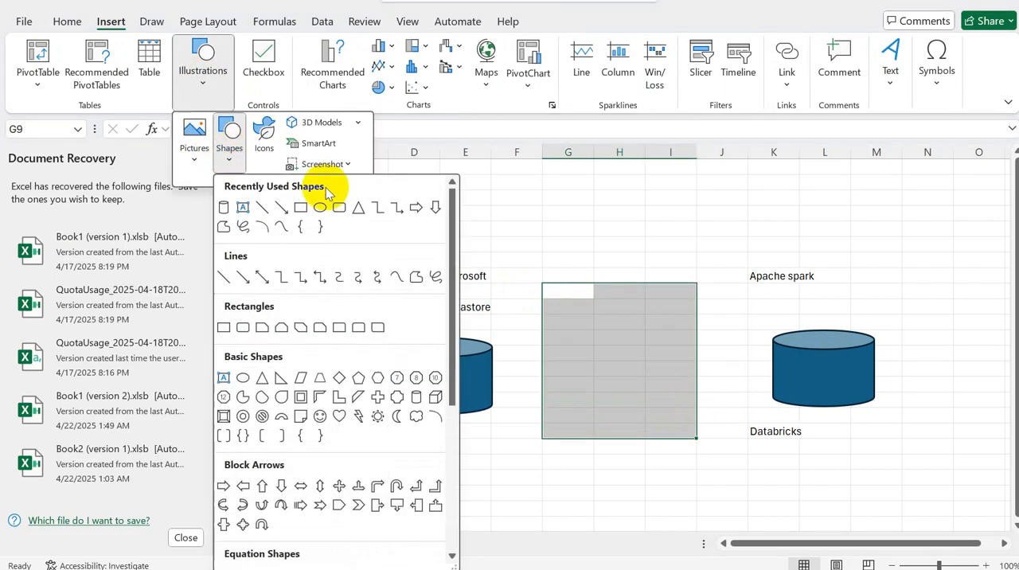
pyautogui.click(340, 207)
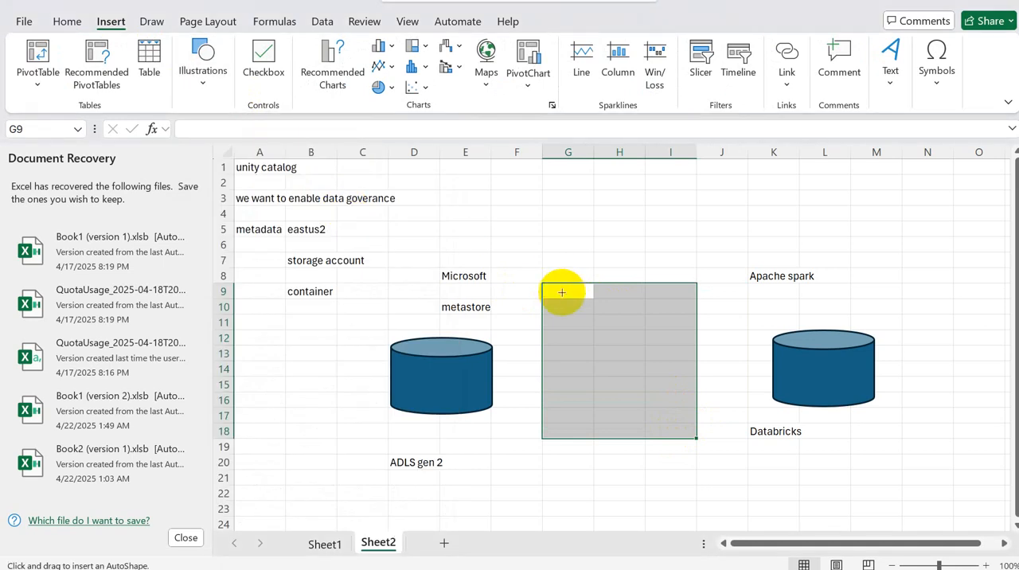
pyautogui.moveTo(562, 295); pyautogui.dragTo(645, 402)
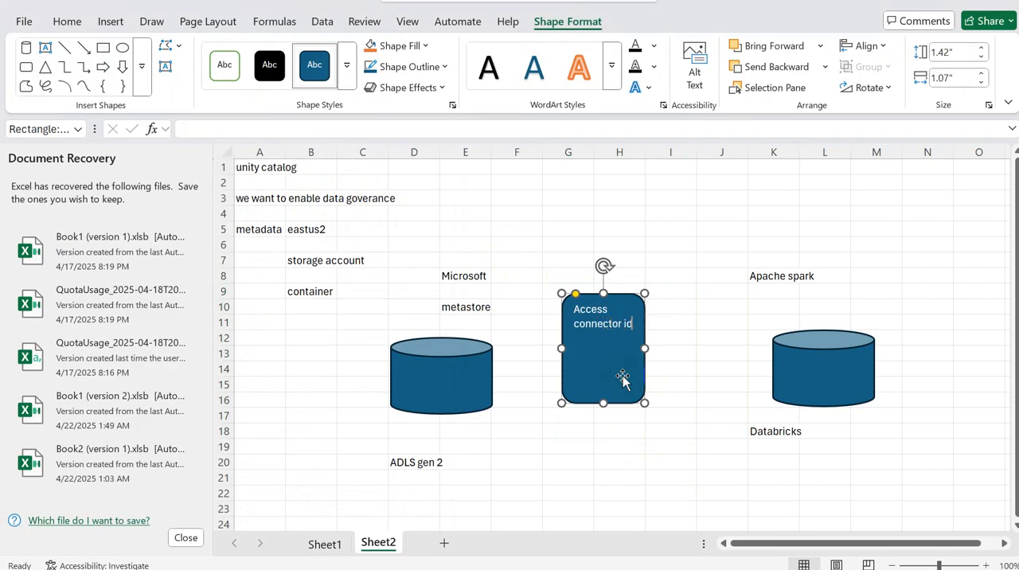
# Step: Switch to the Azure portal and open the Access Connector for Azure Databricks list from its home page
pyautogui.hotkey('alt', 'Tab')
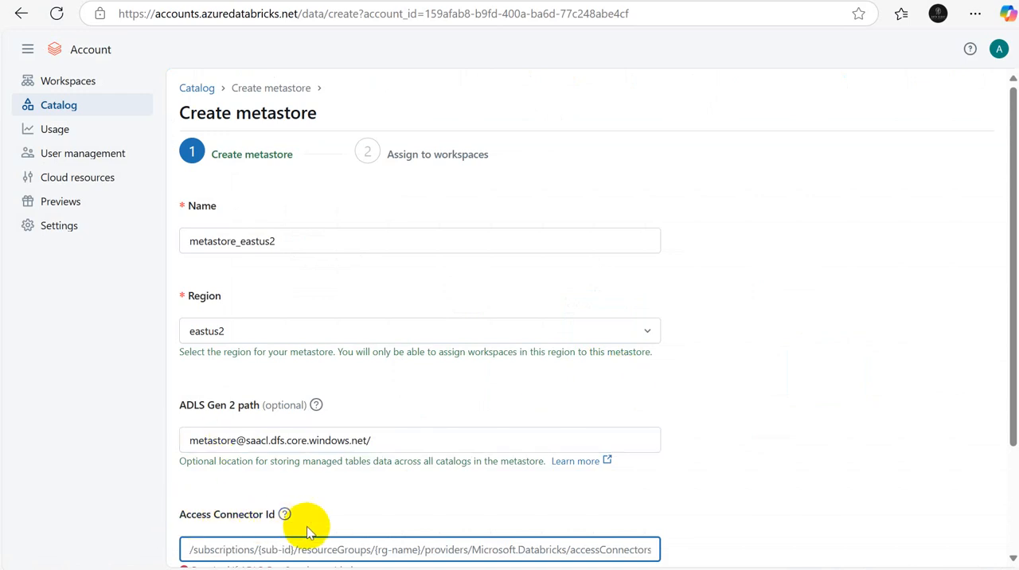
pyautogui.hotkey('alt', 'Tab')
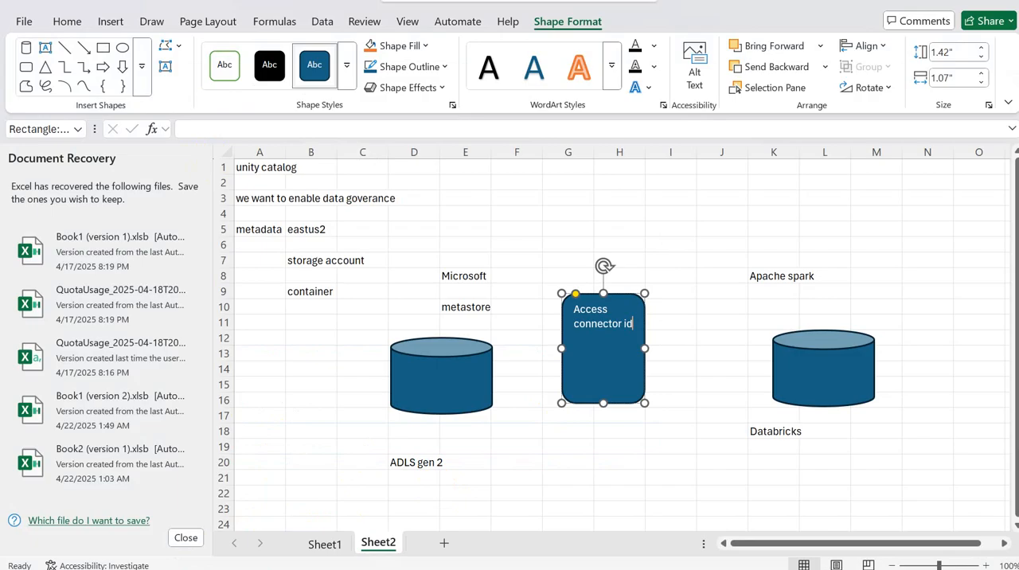
pyautogui.hotkey('alt', 'Tab')
pyautogui.hotkey('ctrl', 'Tab')
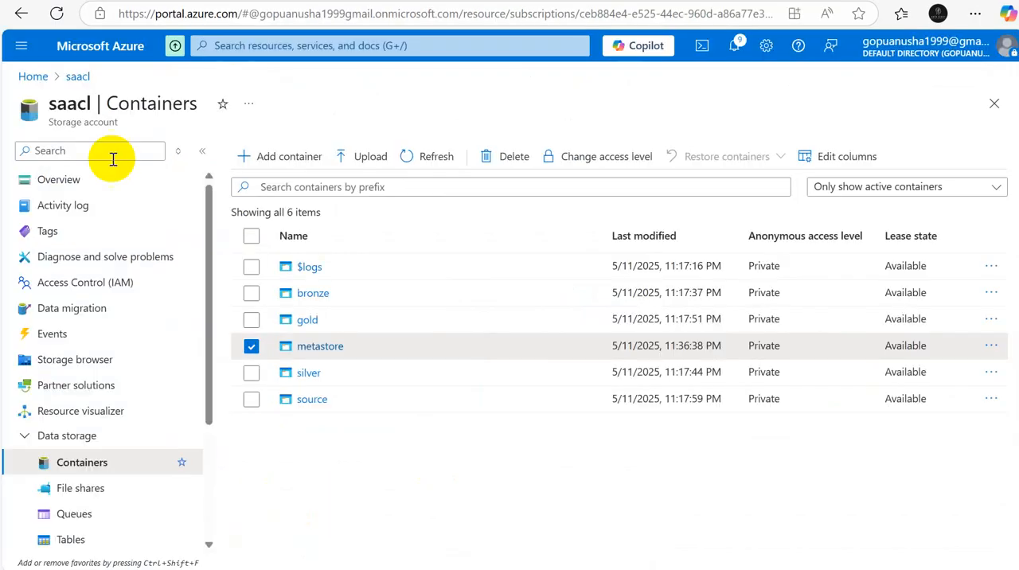
pyautogui.click(42, 78)
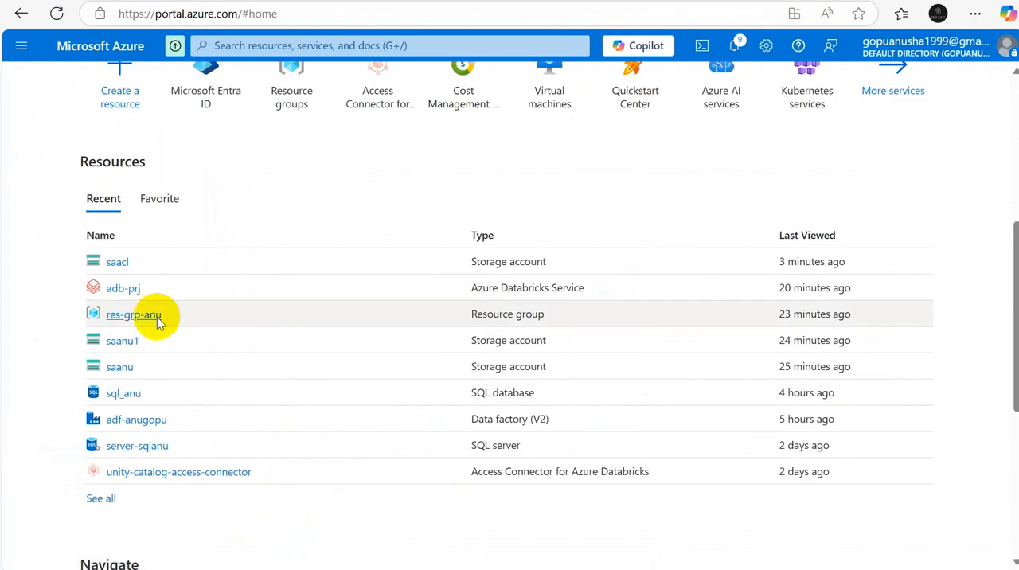
pyautogui.scroll(5, 1001, 254)
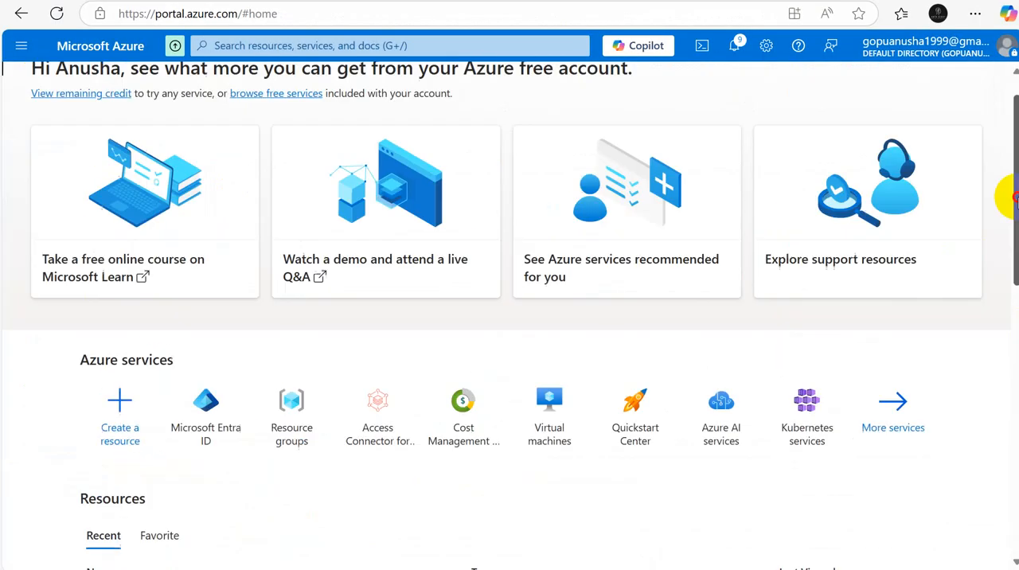
pyautogui.click(391, 416)
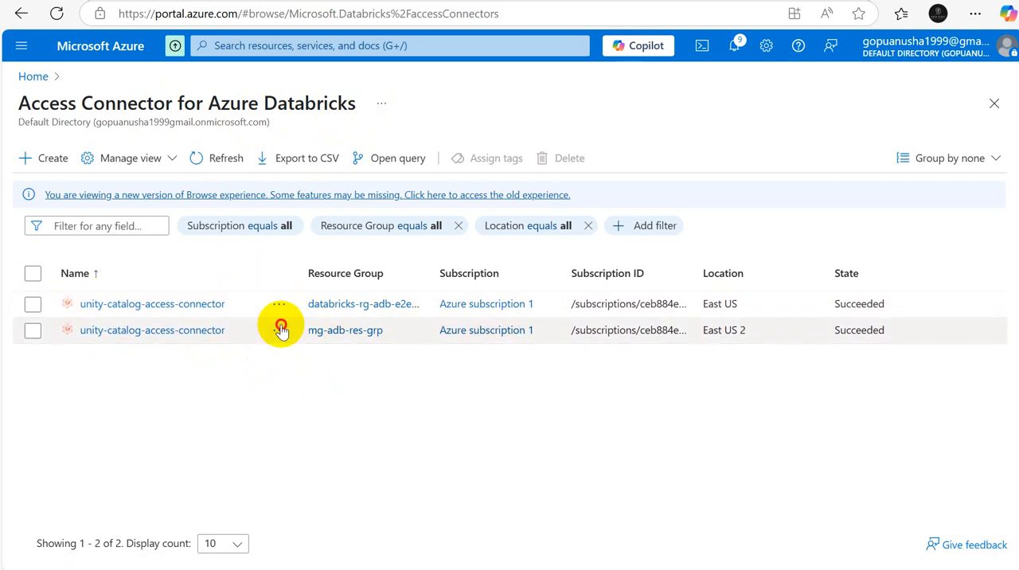
# Step: Try to delete the East US 2 unity-catalog-access-connector in resource group mg-adb-res-grp, confirming with "delete", and dismiss the notification
pyautogui.click(280, 329)
pyautogui.click(314, 478)
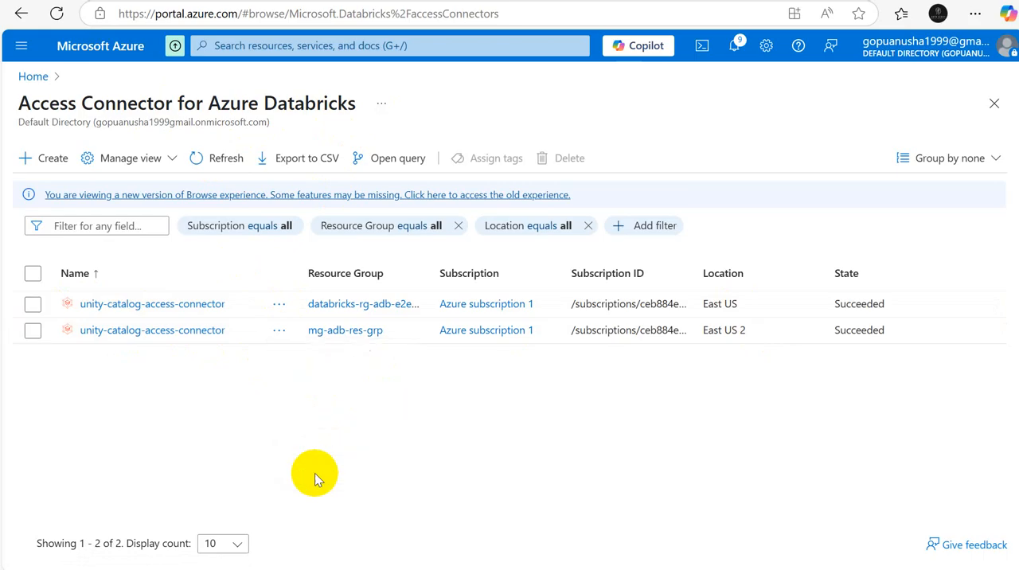
pyautogui.click(585, 498)
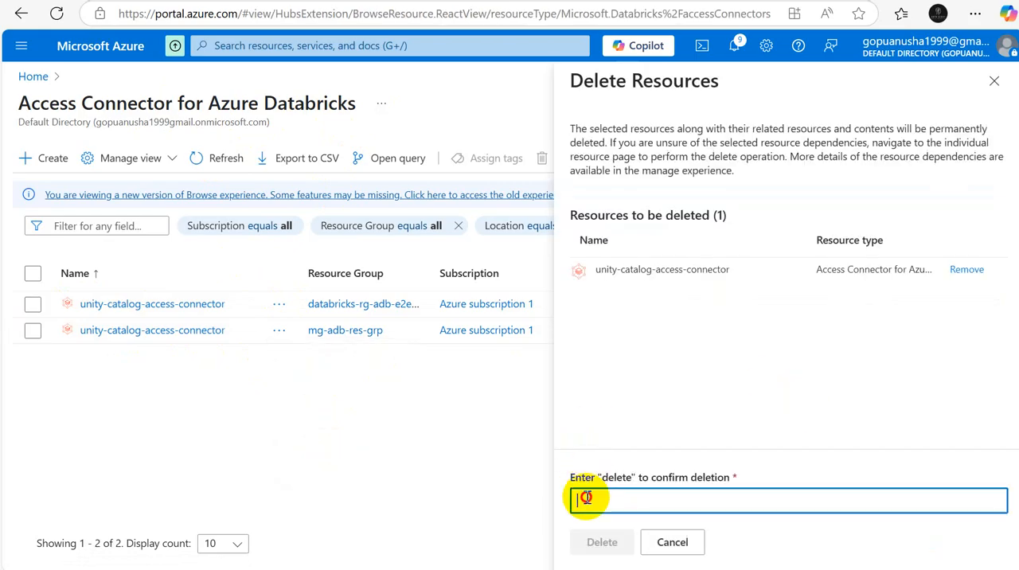
pyautogui.write('delete')
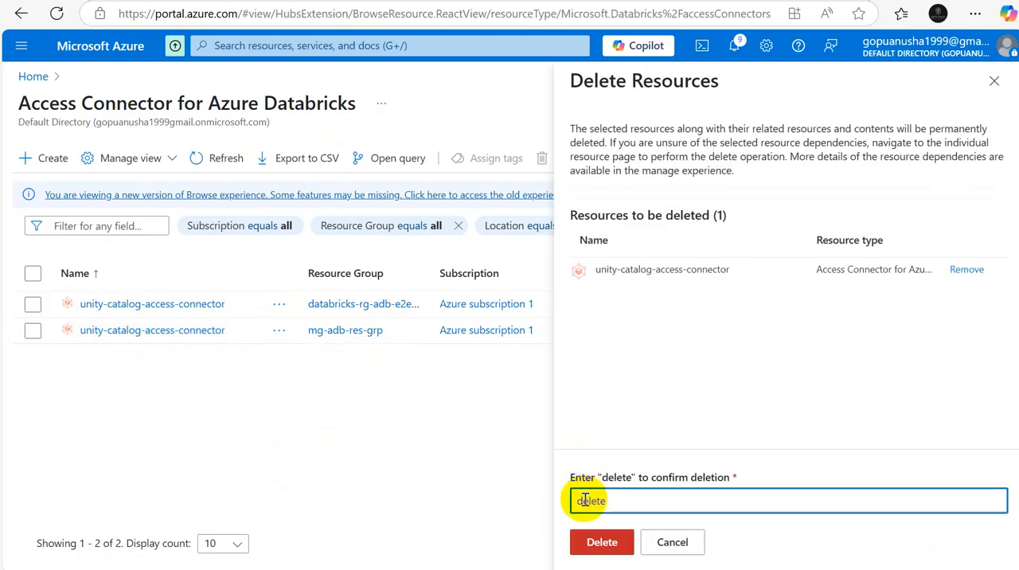
pyautogui.click(598, 542)
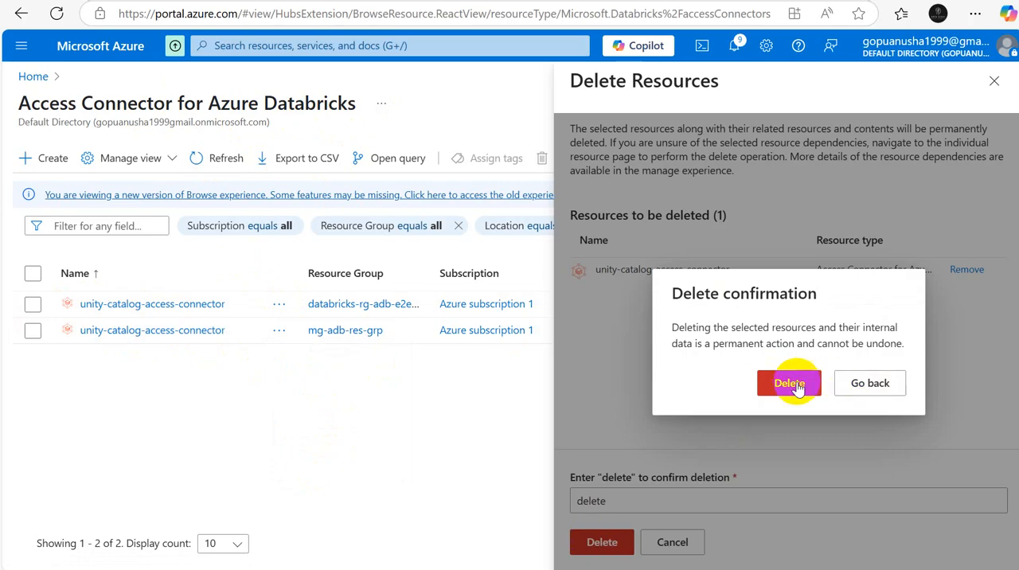
pyautogui.click(796, 385)
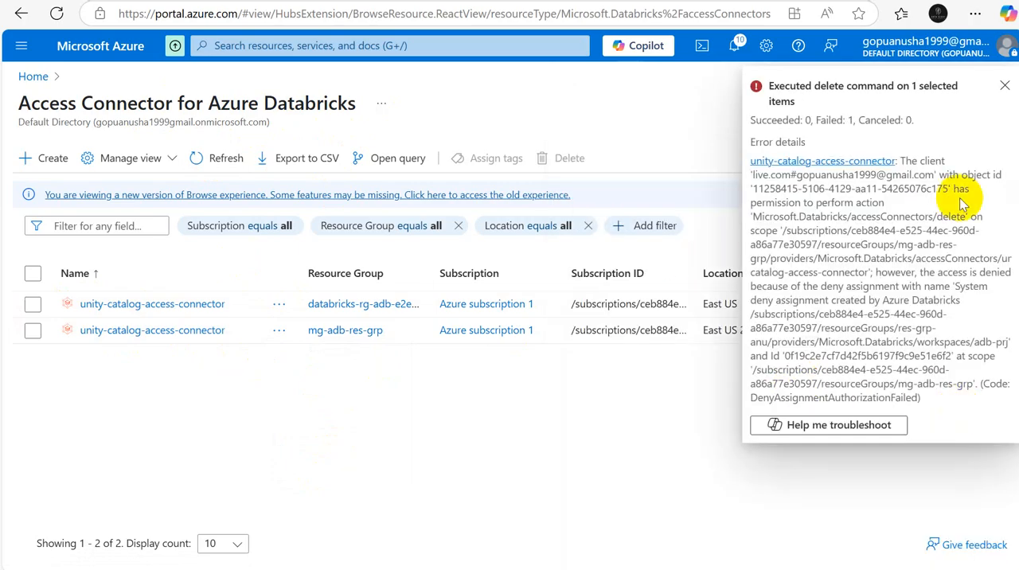
pyautogui.click(1006, 88)
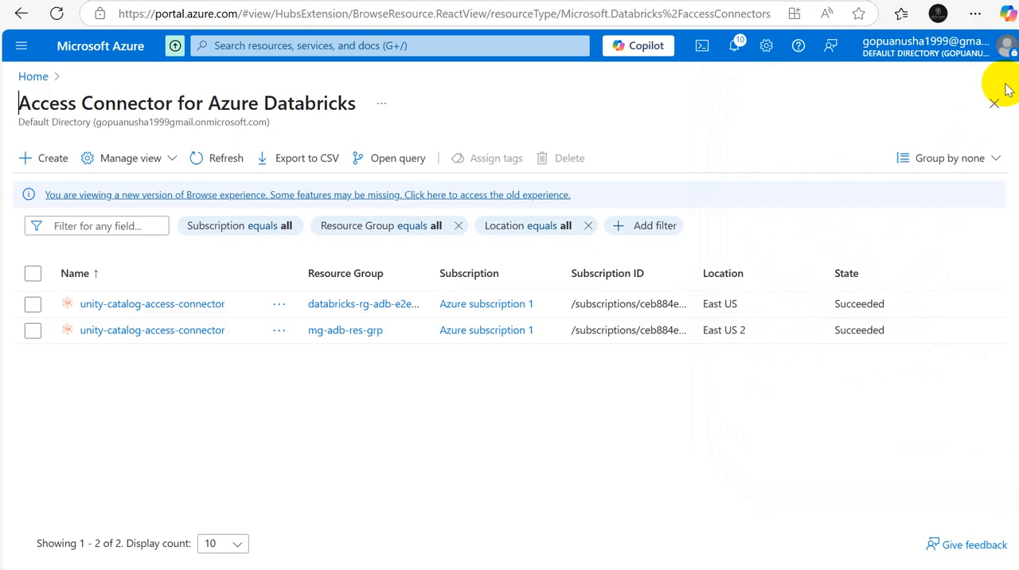
# Step: Delete the East US unity-catalog-access-connector, confirming with "delete", and dismiss the notification
pyautogui.click(279, 306)
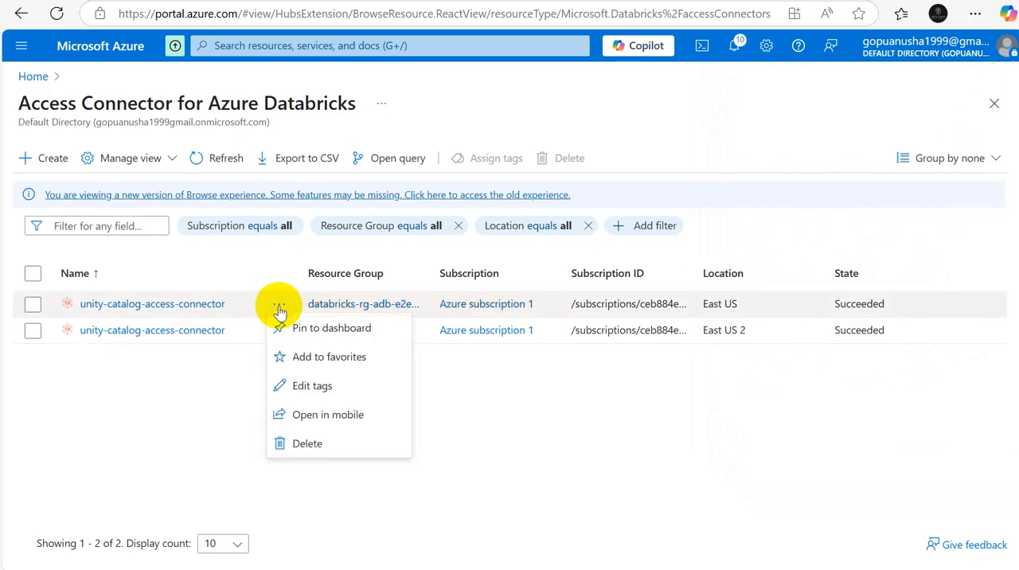
pyautogui.click(324, 451)
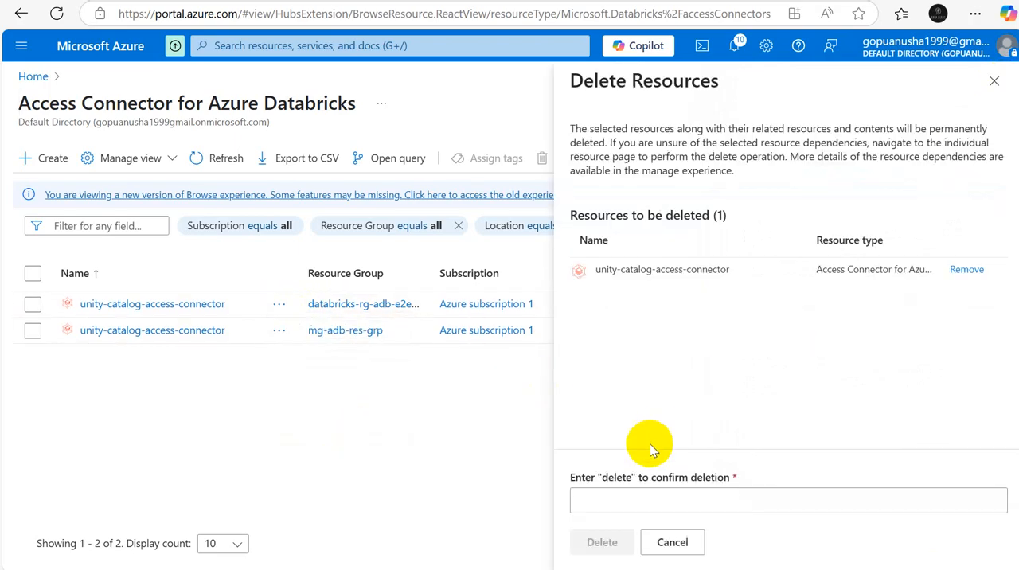
pyautogui.click(625, 492)
pyautogui.write('delete')
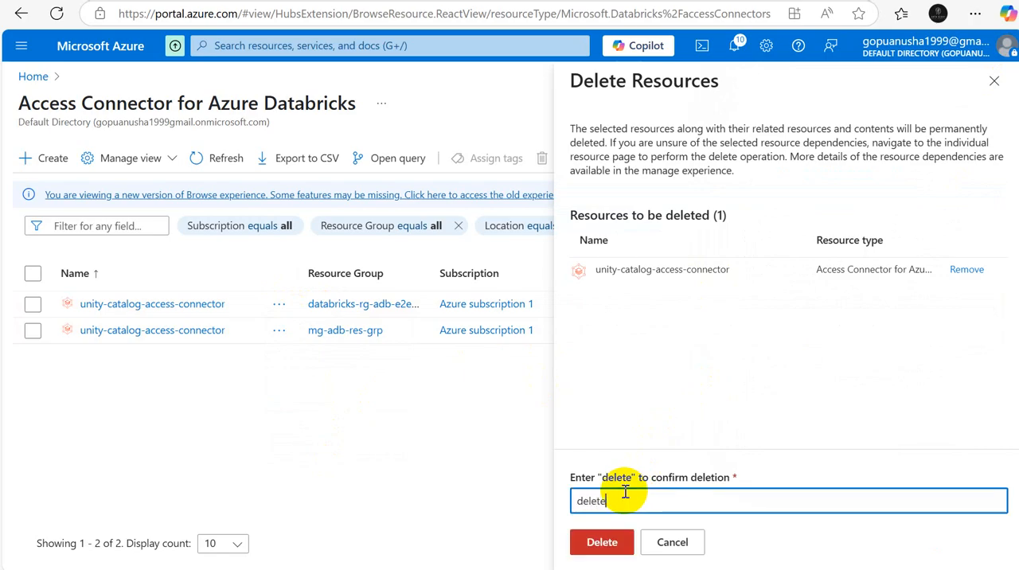
pyautogui.click(590, 548)
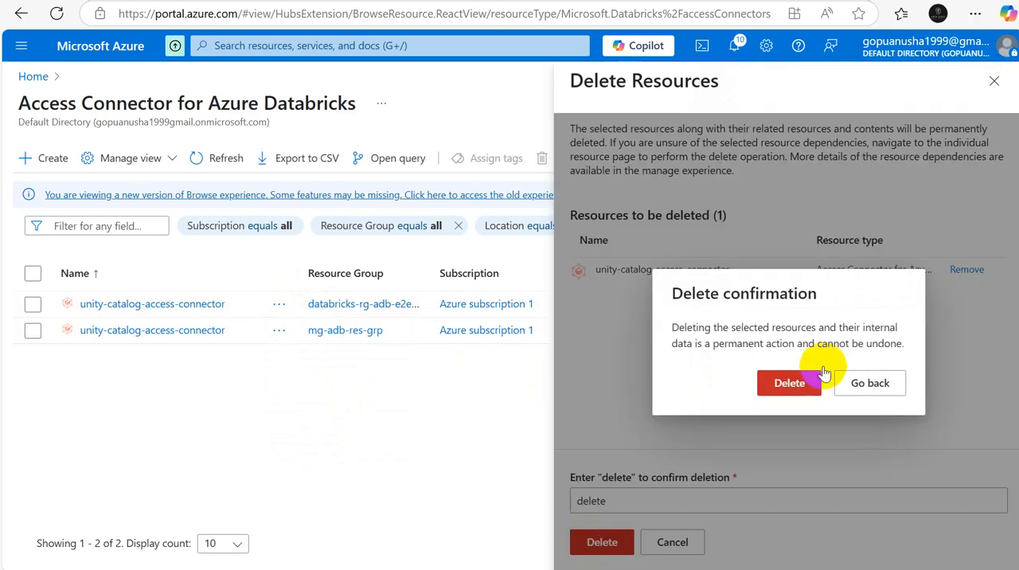
pyautogui.click(790, 387)
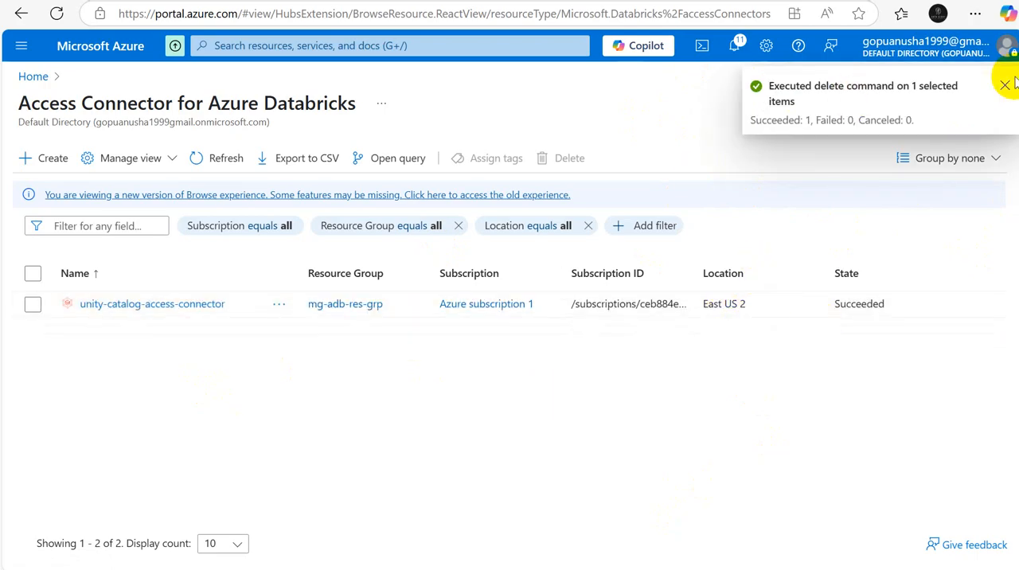
pyautogui.click(1004, 86)
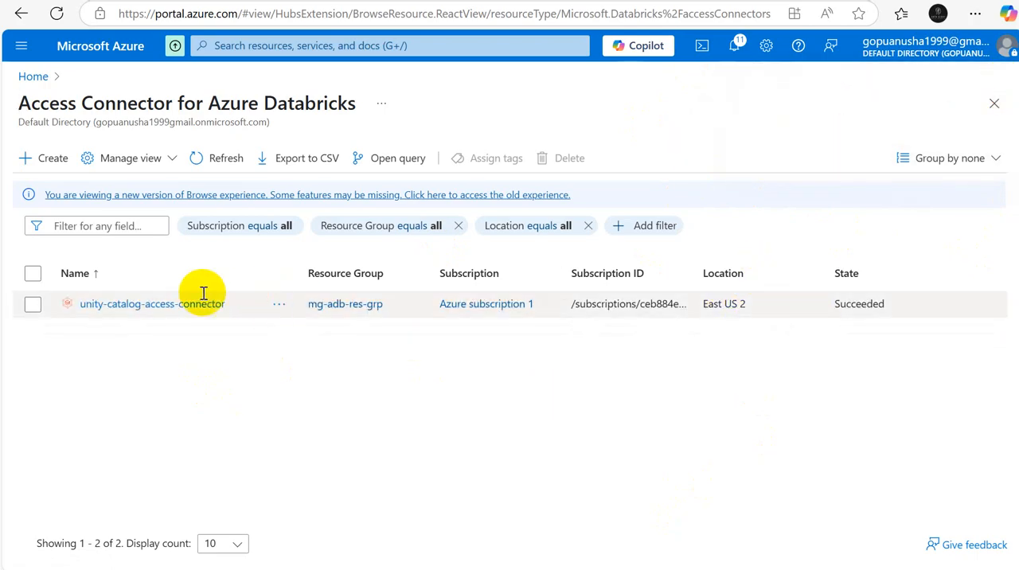
# Step: Try again to delete the East US 2 unity-catalog-access-connector in mg-adb-res-grp, confirming with "delete", and dismiss the notification
pyautogui.click(278, 307)
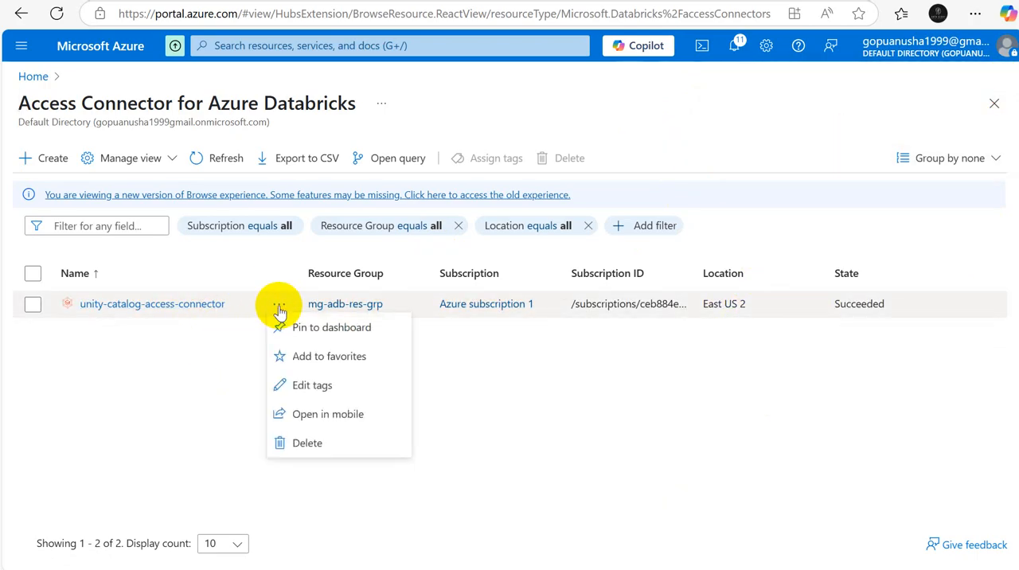
pyautogui.click(297, 446)
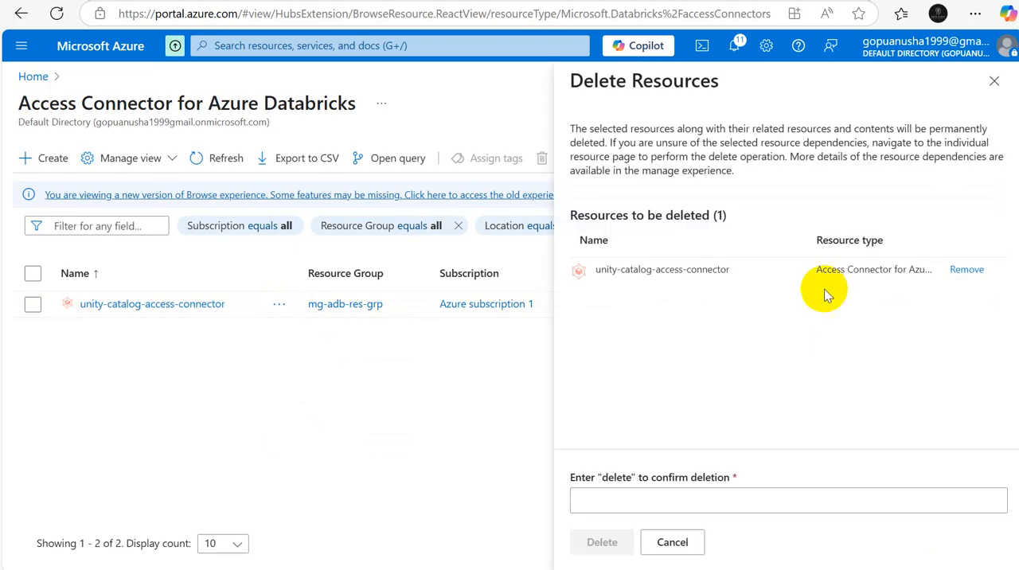
pyautogui.click(605, 500)
pyautogui.write('del')
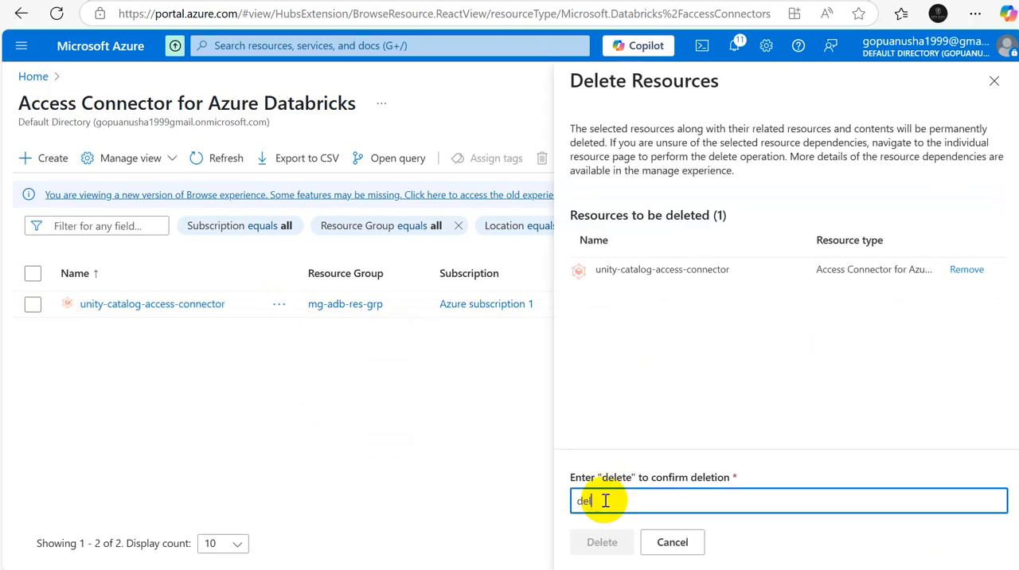
pyautogui.write('ete')
pyautogui.click(593, 545)
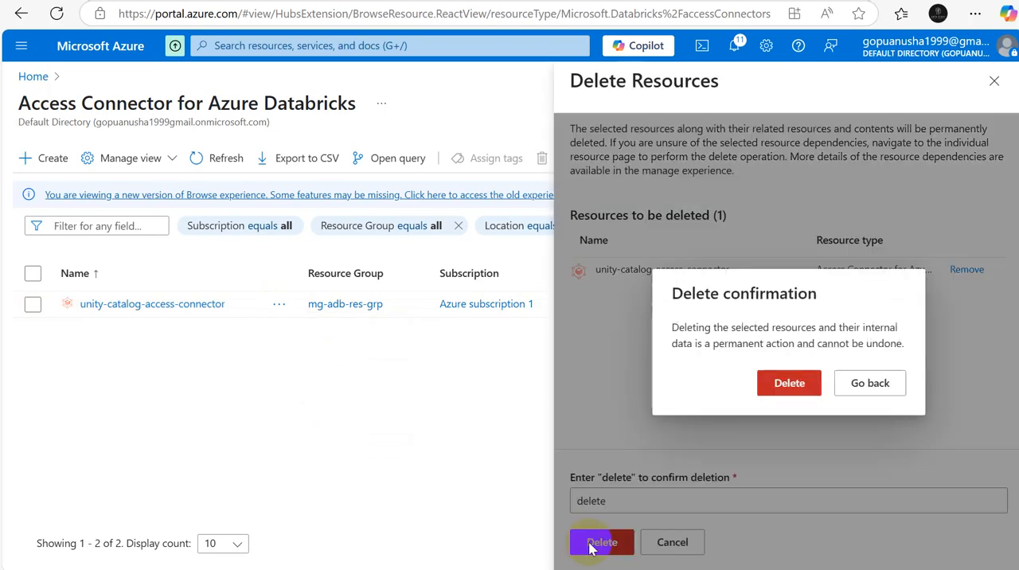
pyautogui.click(789, 383)
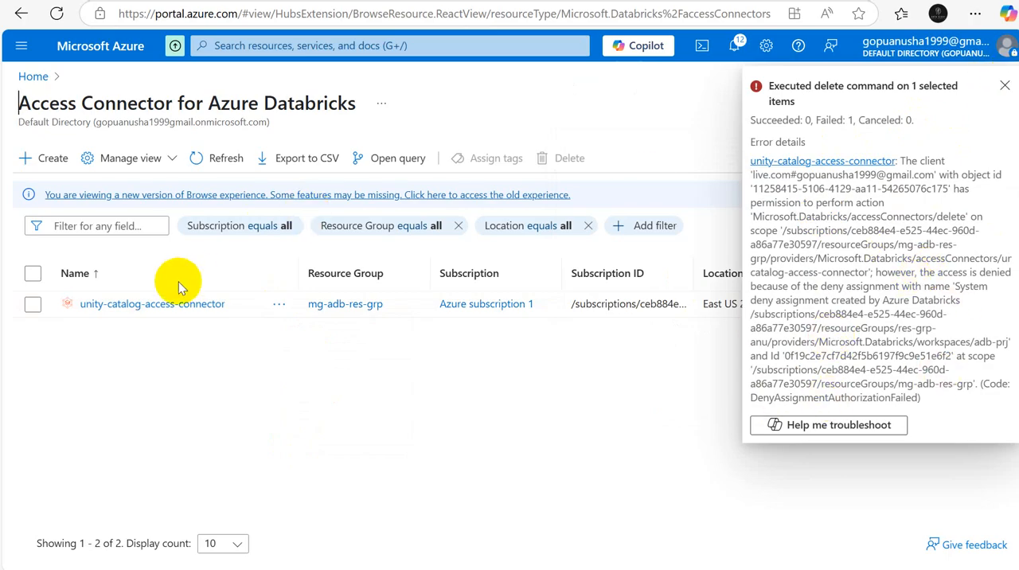
pyautogui.click(1005, 86)
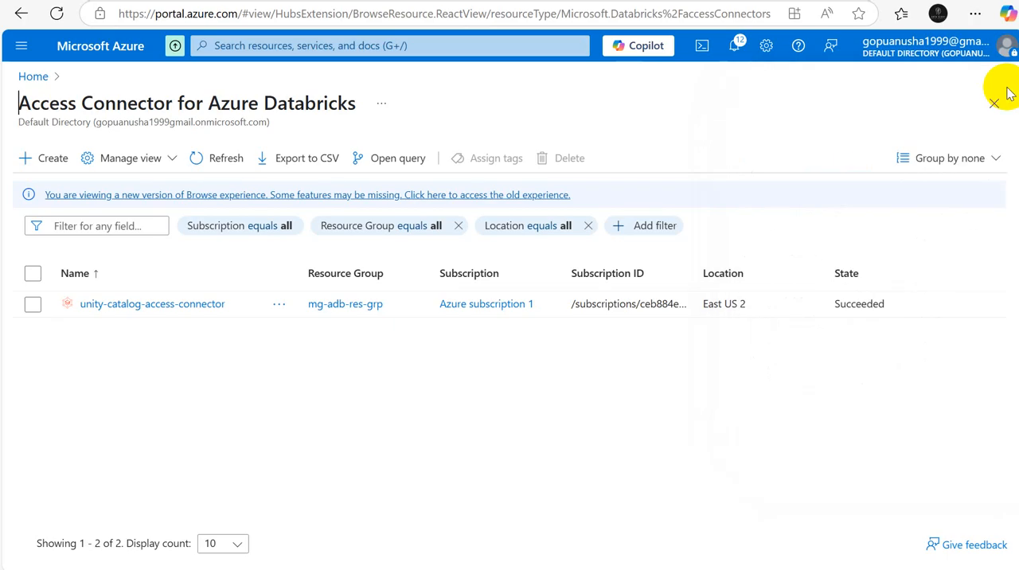
# Step: Copy the resource ID of unity-catalog-access-connector into the Access Connector Id of the Databricks metastore form and create metastore_eastus2
pyautogui.click(150, 303)
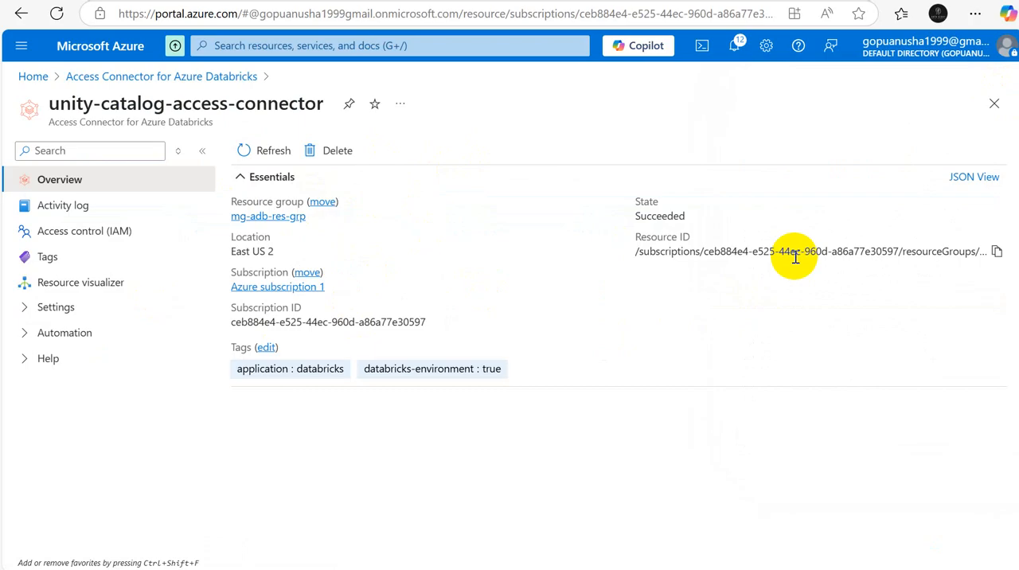
pyautogui.click(996, 253)
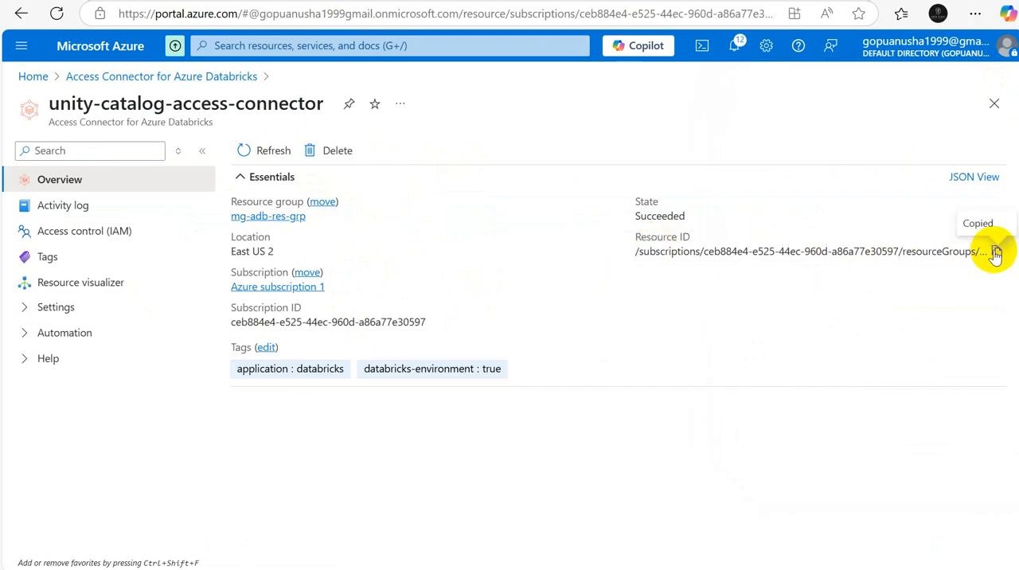
pyautogui.hotkey('alt', 'Tab')
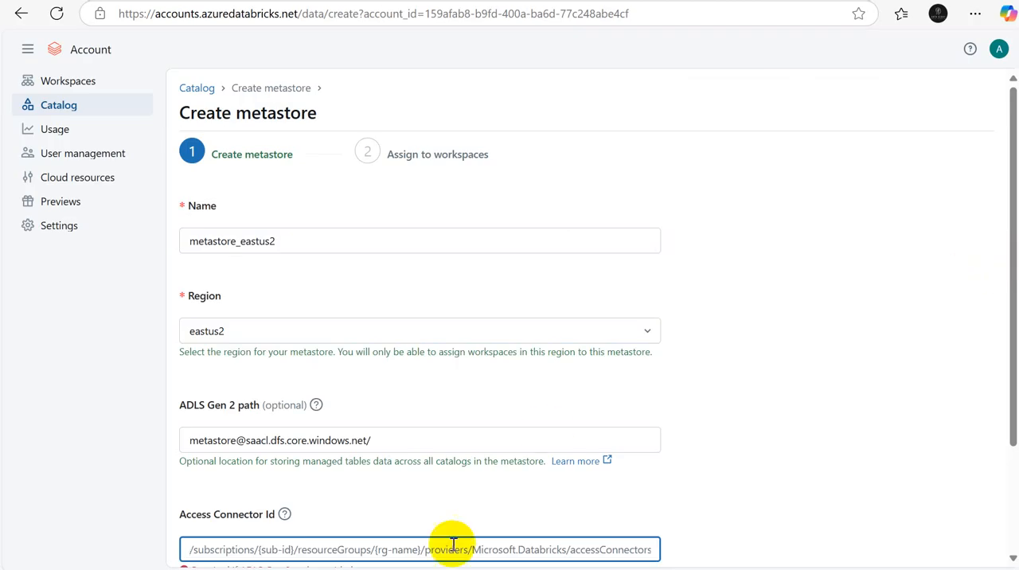
pyautogui.hotkey('ctrl', 'v')
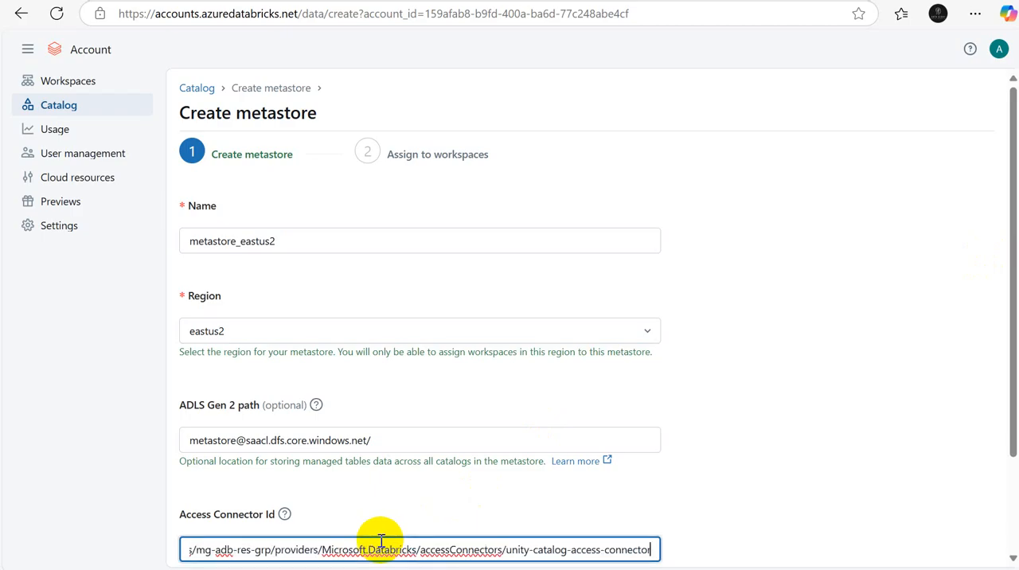
pyautogui.moveTo(1011, 422); pyautogui.dragTo(1010, 518)
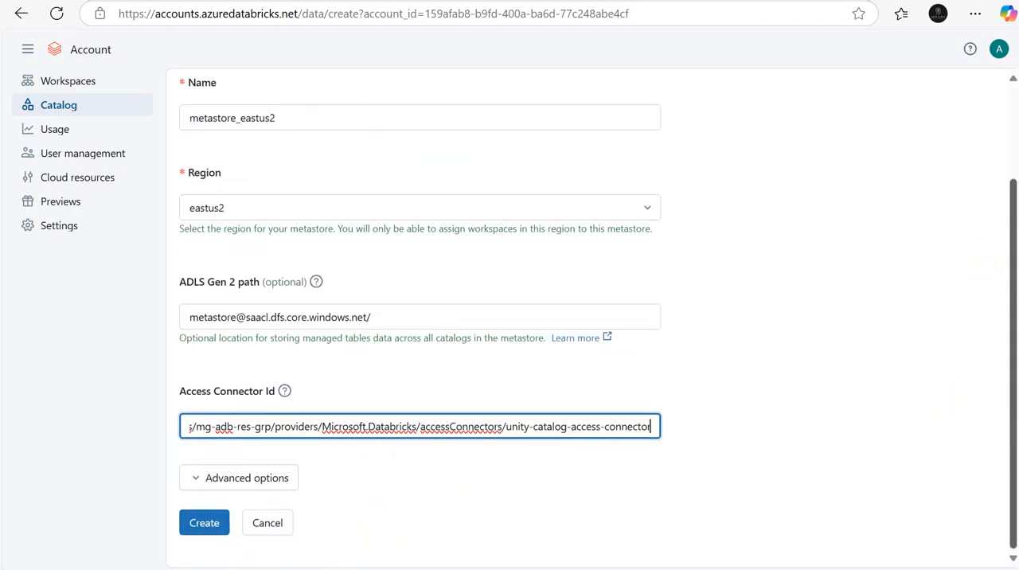
pyautogui.click(194, 531)
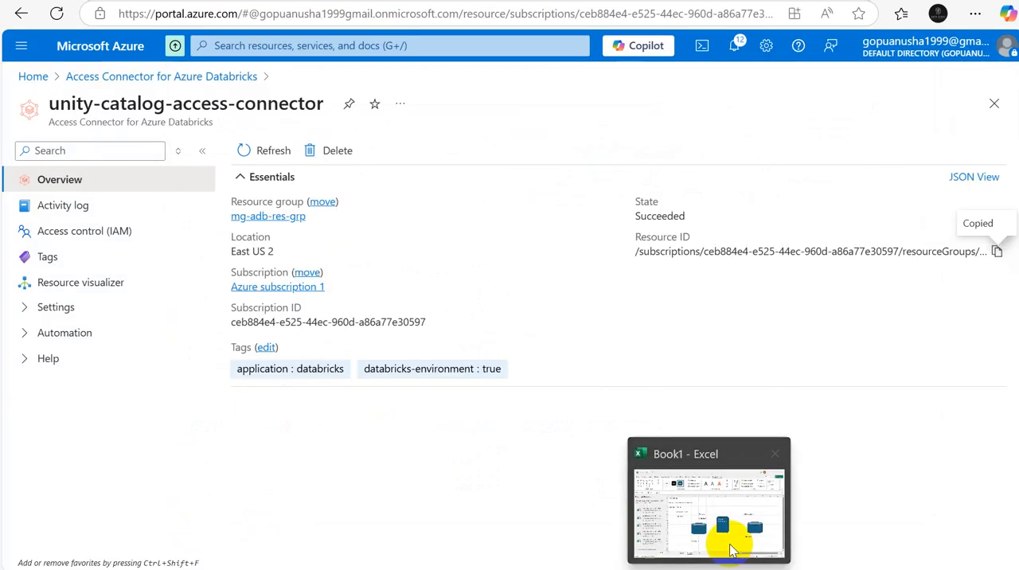
# Step: Switch to the Excel workbook and enter the label "Access connector id" in cell G19 below the rounded rectangle
pyautogui.click(727, 544)
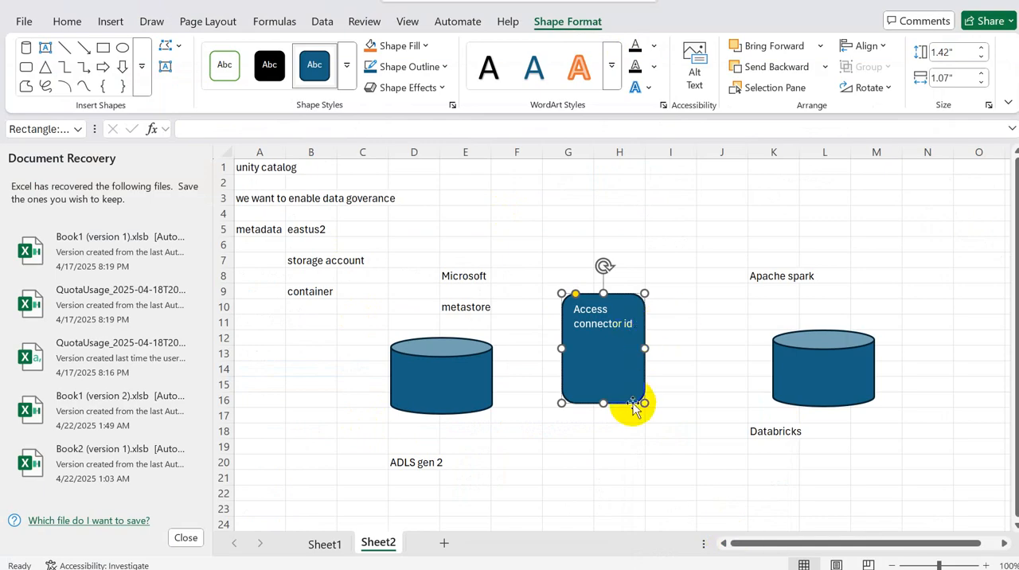
pyautogui.click(584, 446)
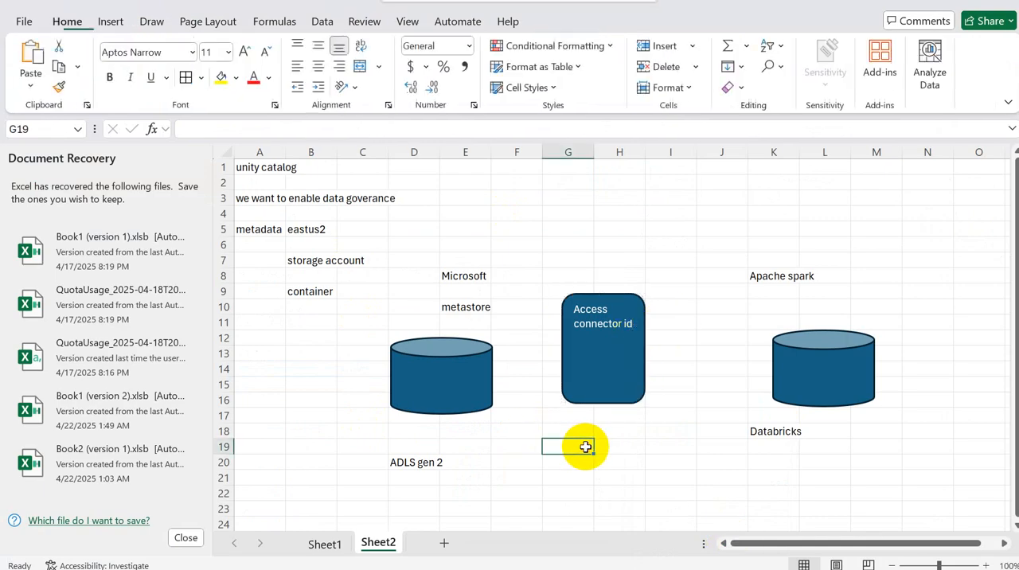
pyautogui.write('Access')
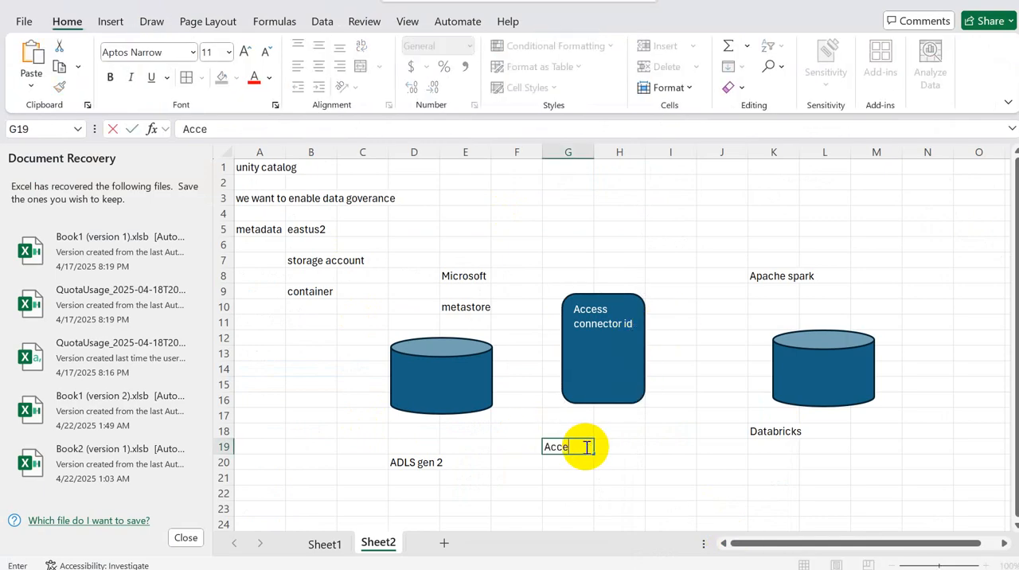
pyautogui.write(' connector id')
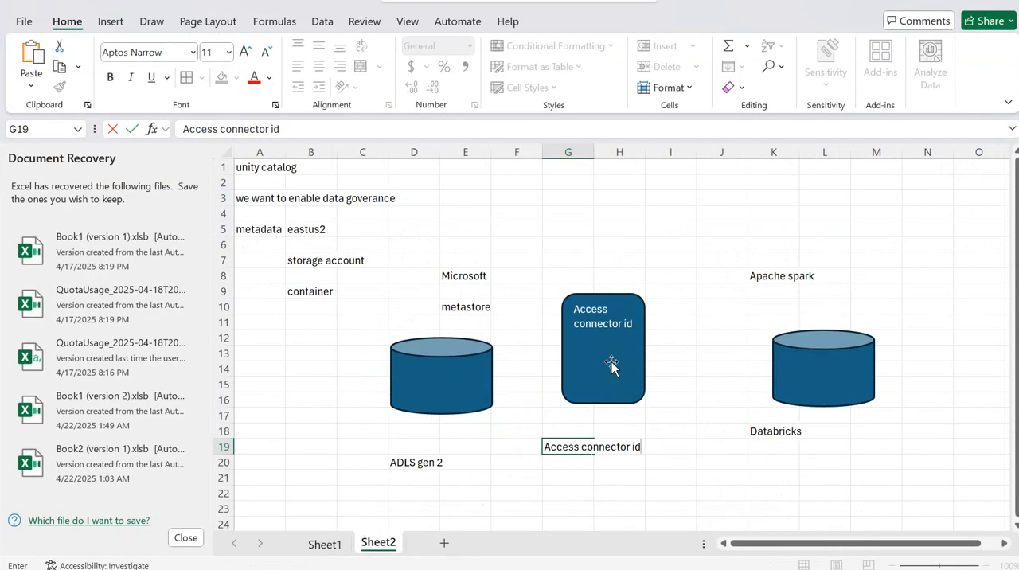
pyautogui.click(611, 362)
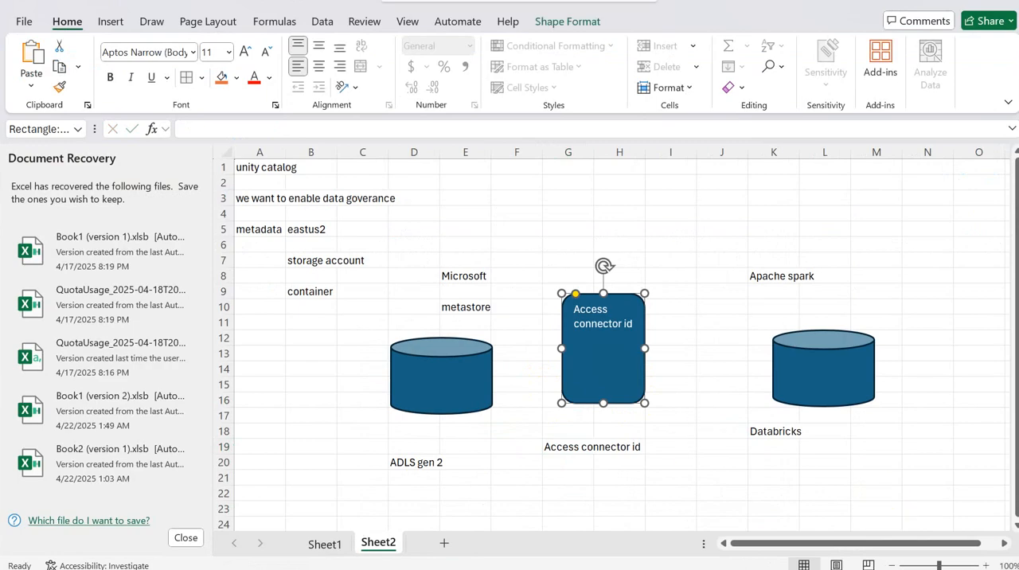
pyautogui.moveTo(1017, 380); pyautogui.dragTo(1017, 381)
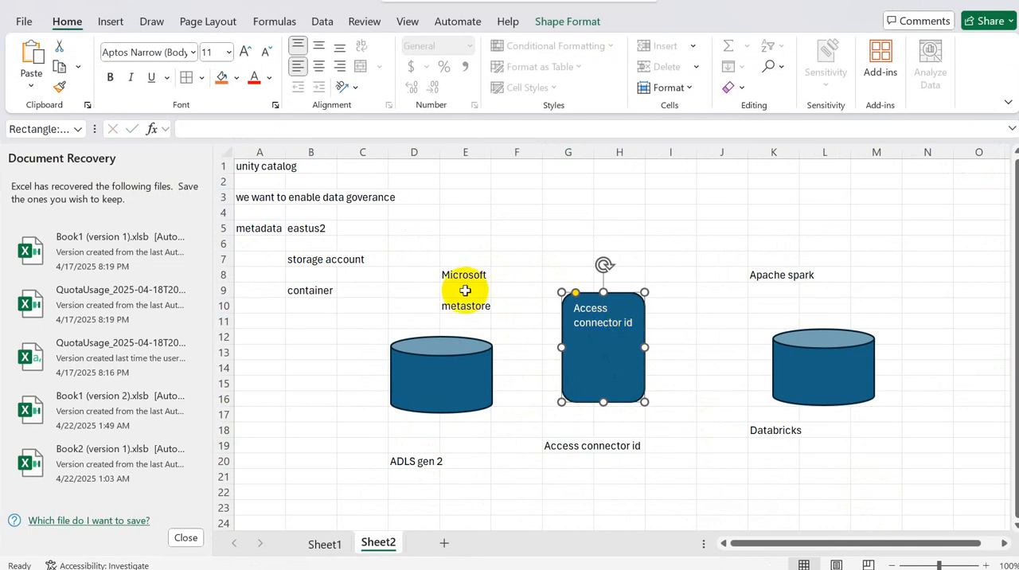
pyautogui.click(452, 370)
pyautogui.click(630, 341)
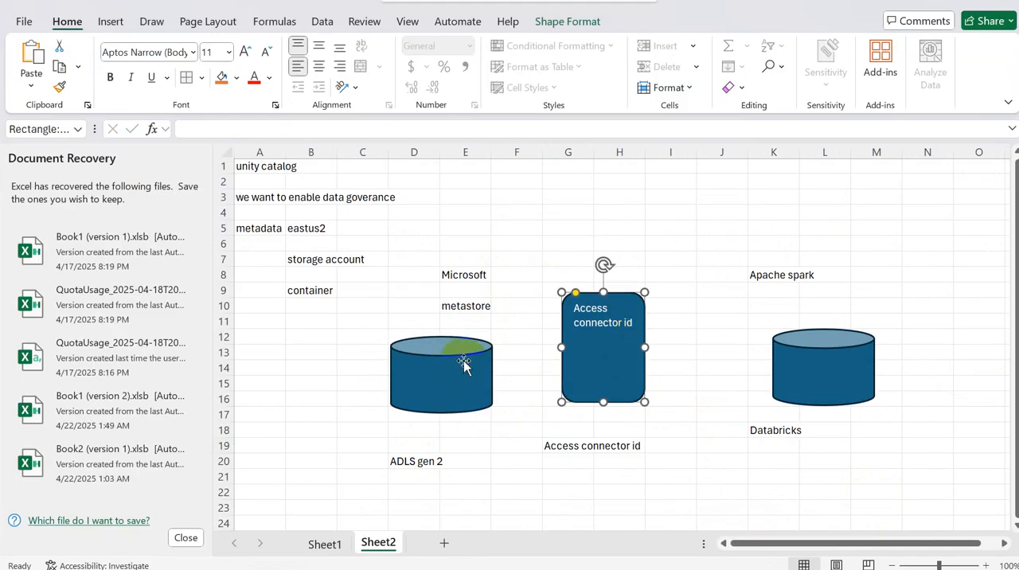
# Step: Enter "Access?" in cell D19, directly above the "ADLS gen 2" label
pyautogui.click(419, 440)
pyautogui.write('A')
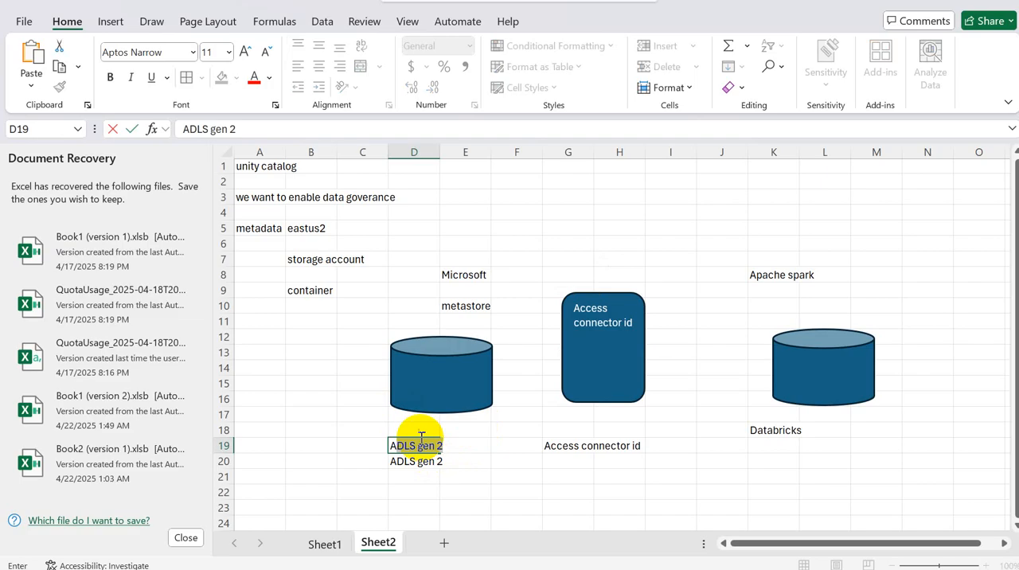
pyautogui.write('ccess')
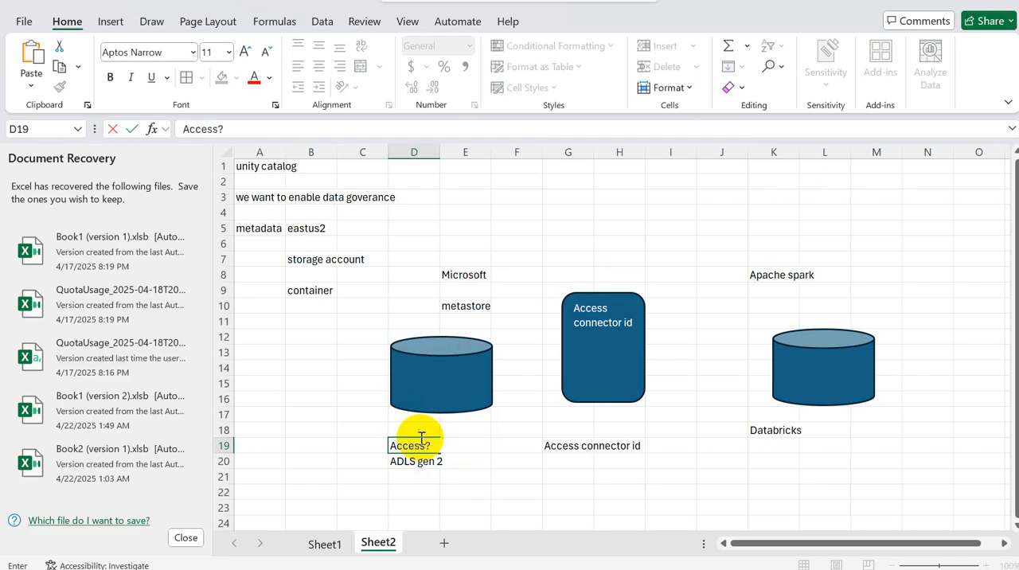
pyautogui.write('?')
pyautogui.click(619, 360)
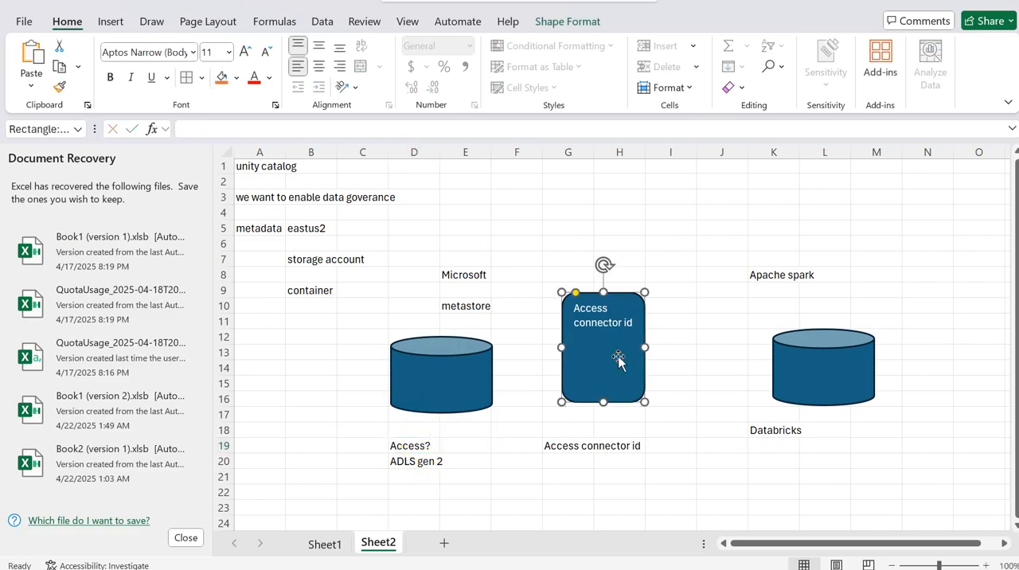
pyautogui.click(411, 446)
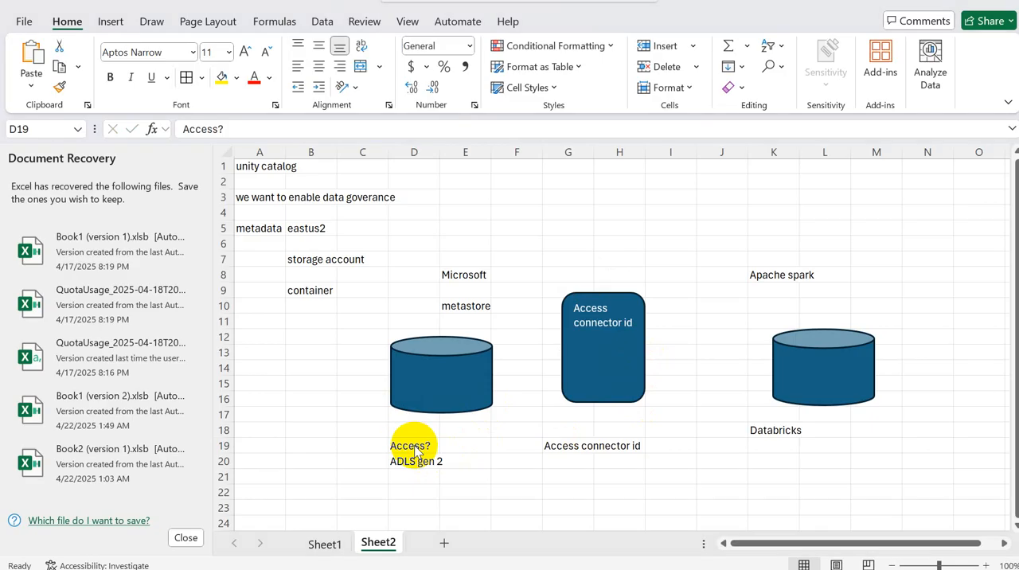
# Step: Switch to the Azure portal and open the storage account saacl from the recent resources on the home page
pyautogui.hotkey('alt', 'Tab')
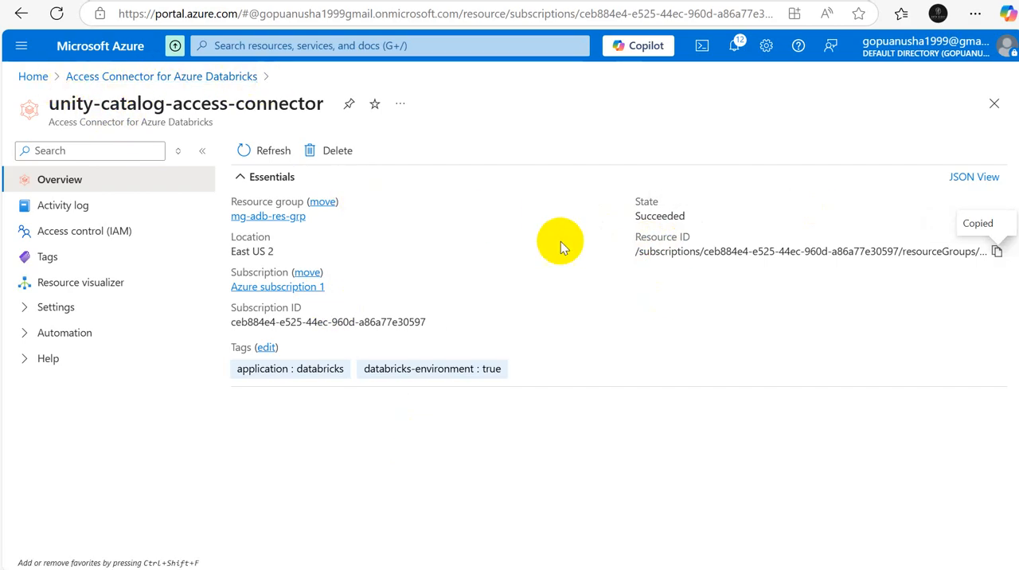
pyautogui.hotkey('alt', 'Tab')
pyautogui.hotkey('alt', 'Tab')
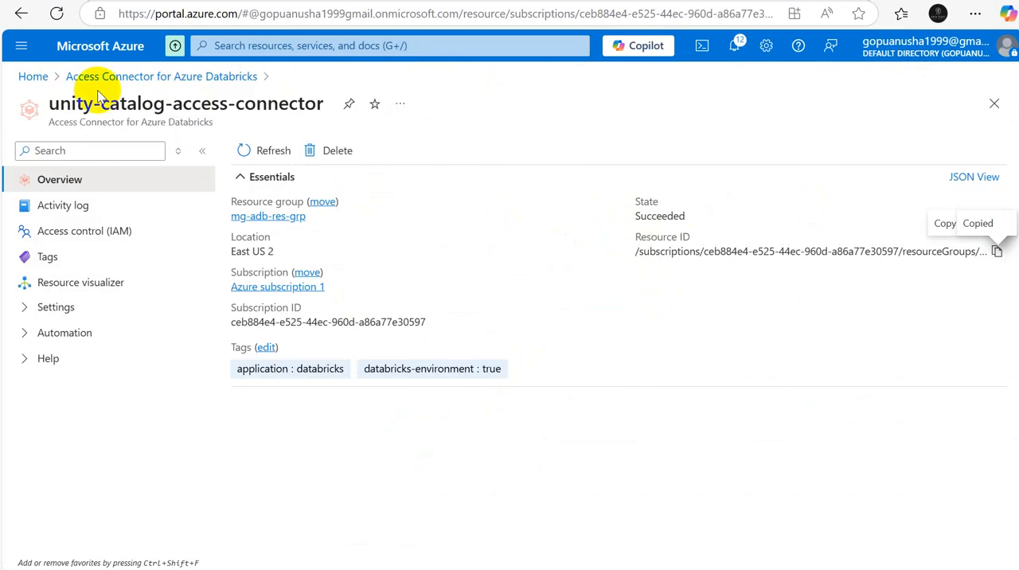
pyautogui.click(32, 77)
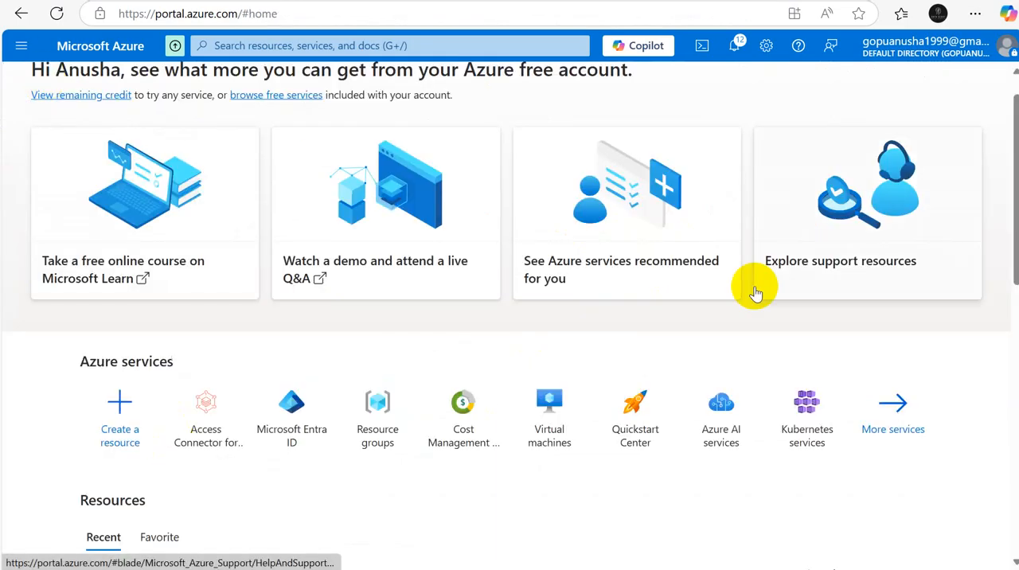
pyautogui.scroll(-3, 1004, 211)
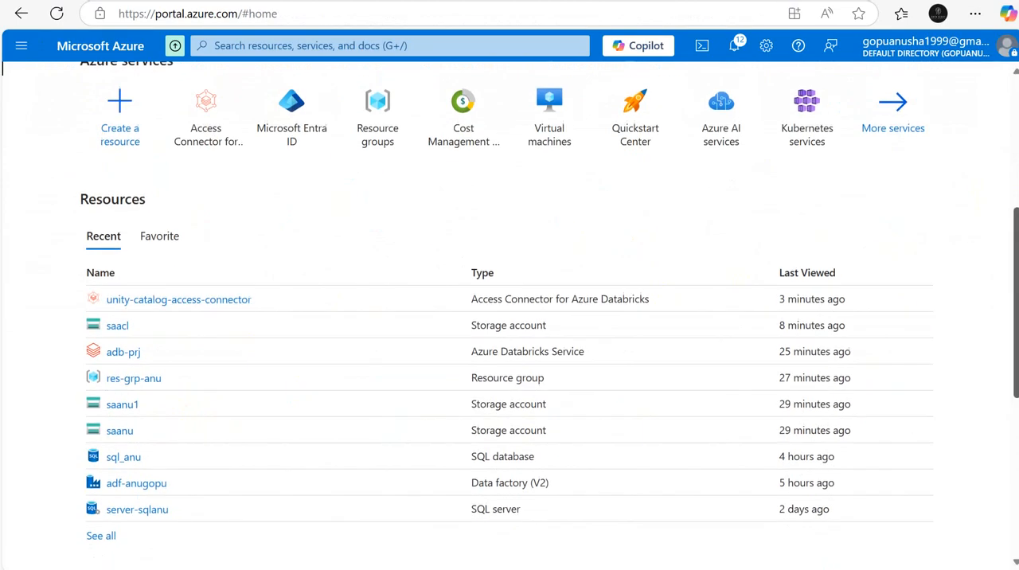
pyautogui.moveTo(1016, 321); pyautogui.dragTo(1017, 362)
pyautogui.click(116, 214)
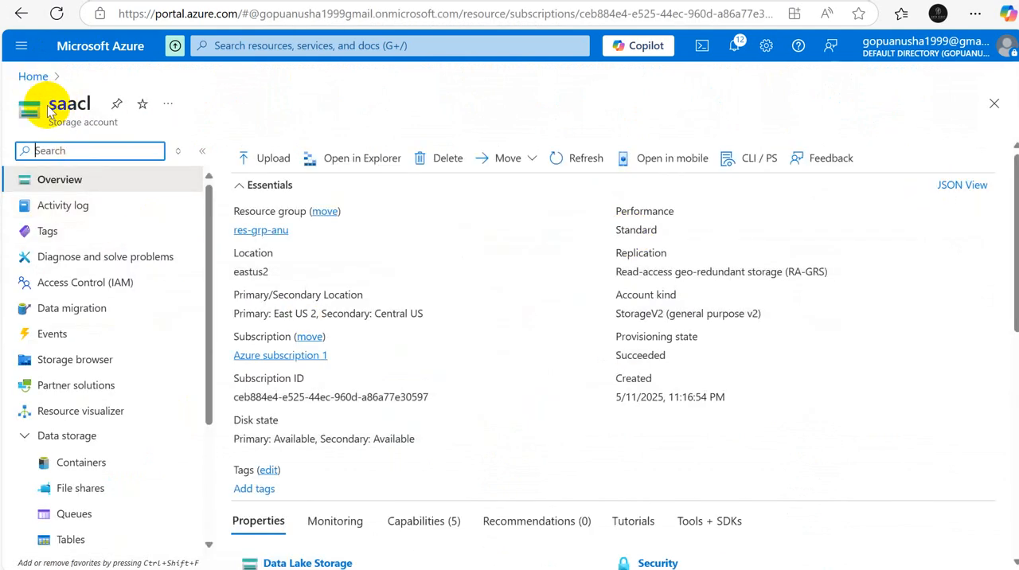
# Step: Open Access Control (IAM) for the storage account saacl and start adding a role assignment
pyautogui.moveTo(48, 110); pyautogui.dragTo(101, 103)
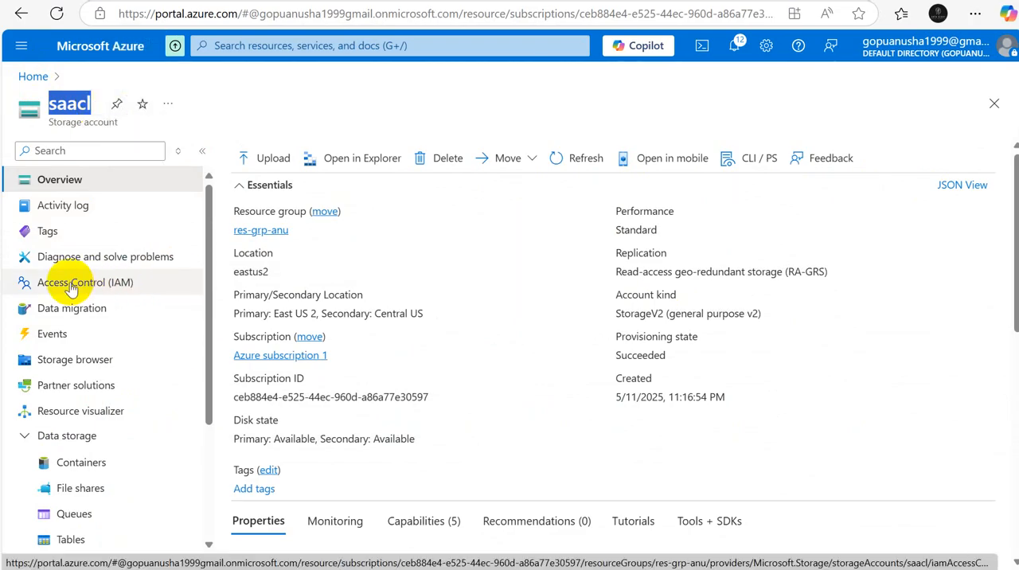
pyautogui.click(70, 285)
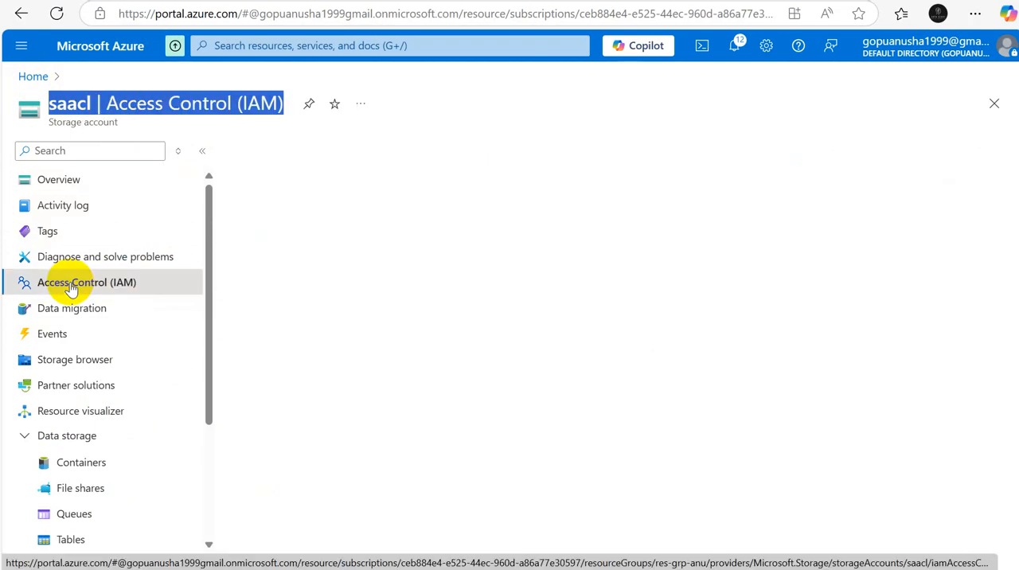
pyautogui.click(836, 247)
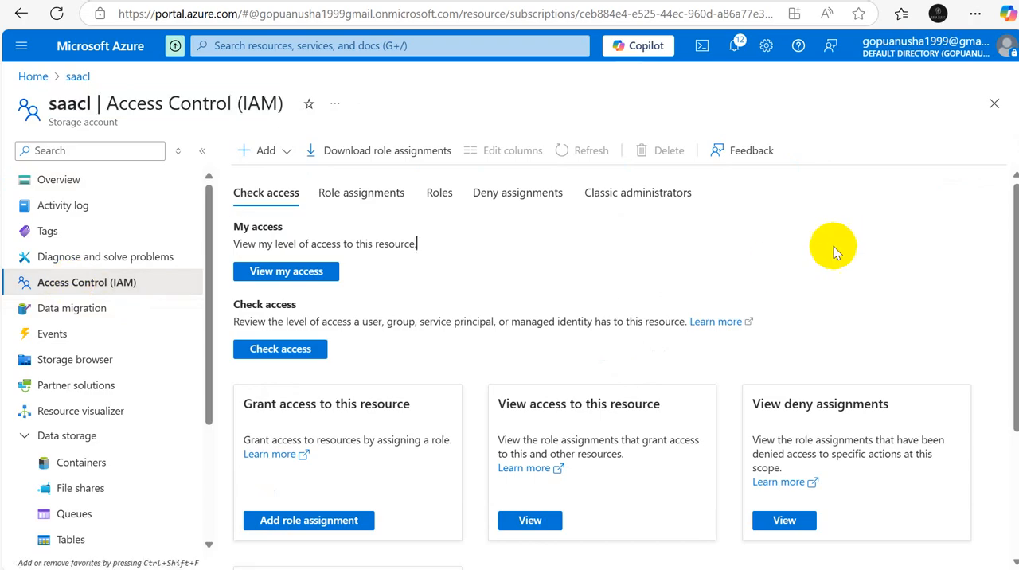
pyautogui.click(275, 180)
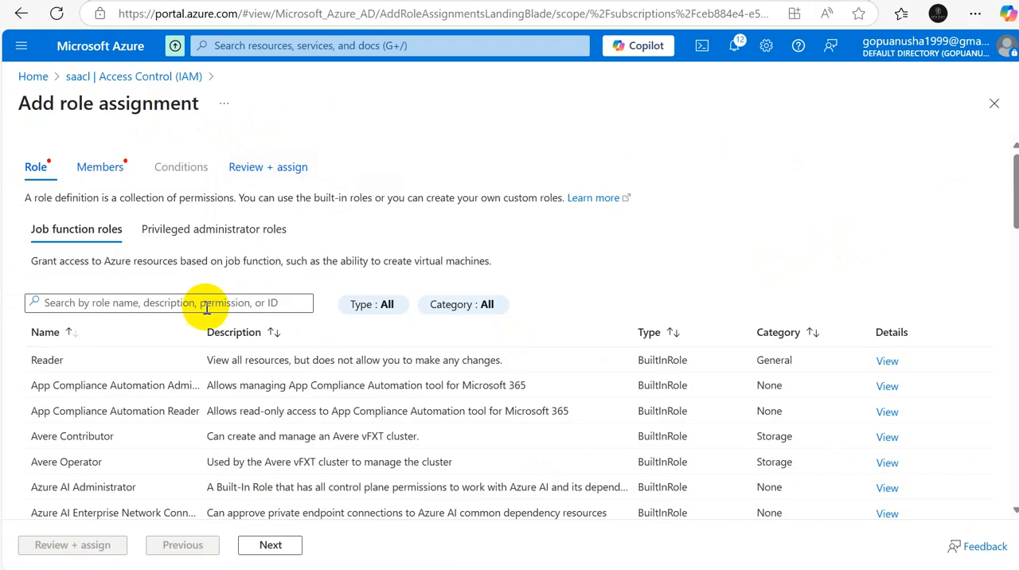
# Step: Search the job function roles for "data contributor", choose Storage Blob Data Contributor and continue to the members settings
pyautogui.click(158, 302)
pyautogui.write('storage')
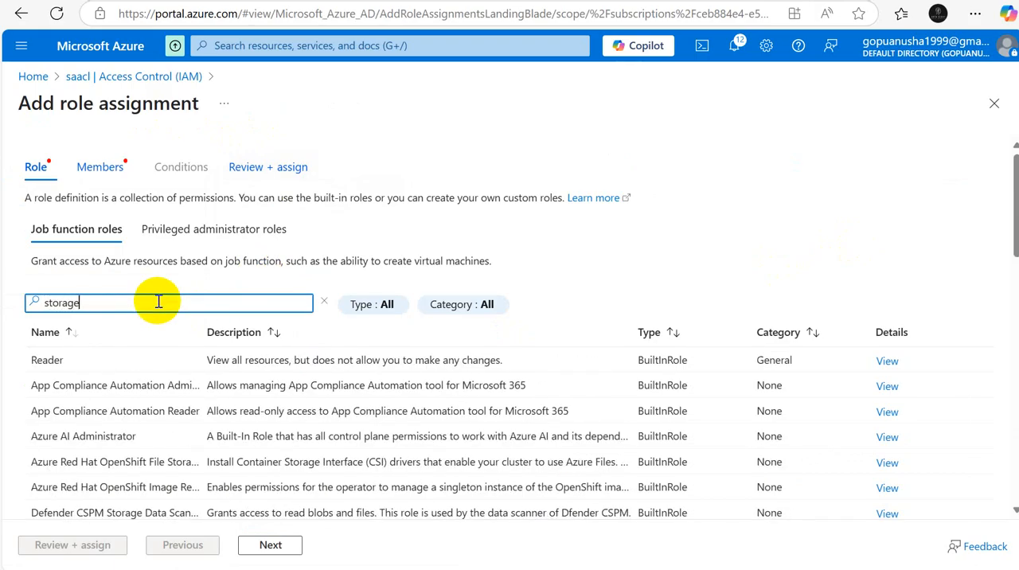
pyautogui.write(' acc')
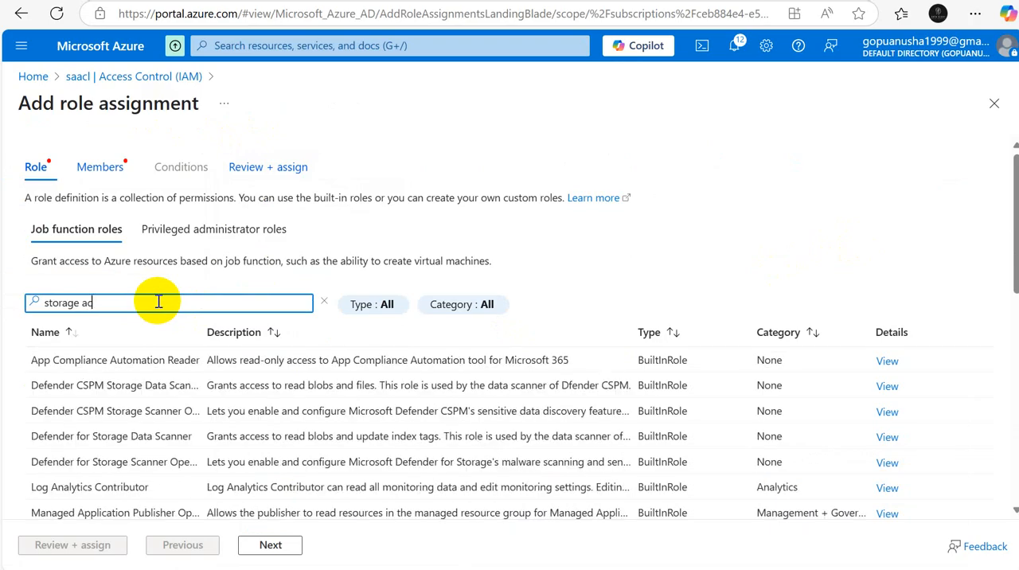
pyautogui.press('BackSpace')
pyautogui.press('BackSpace')
pyautogui.press('BackSpace')
pyautogui.press('BackSpace')
pyautogui.press('BackSpace')
pyautogui.press('BackSpace')
pyautogui.press('BackSpace')
pyautogui.press('BackSpace')
pyautogui.press('BackSpace')
pyautogui.press('BackSpace')
pyautogui.write('data ')
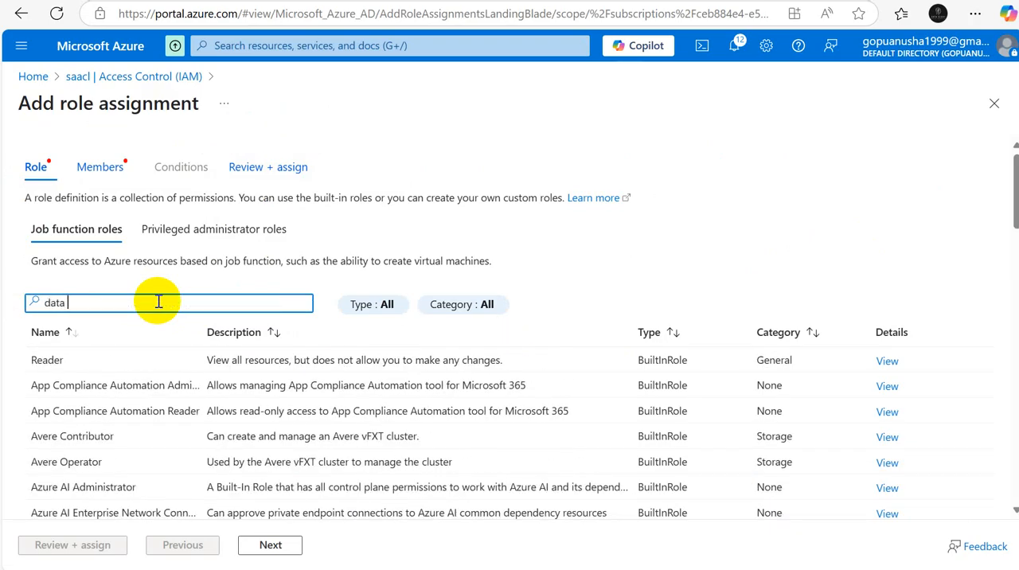
pyautogui.write('contr')
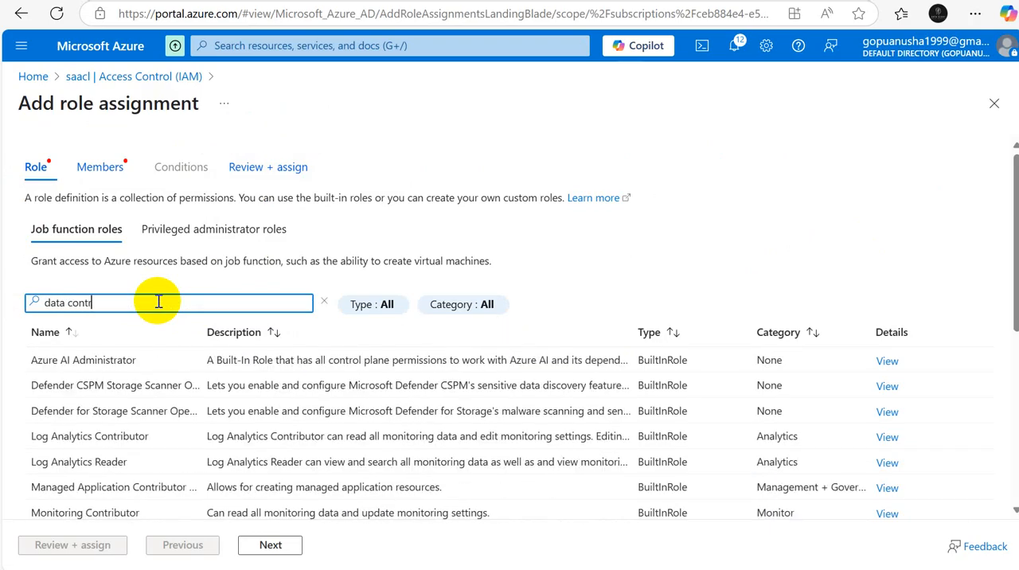
pyautogui.write('ibutor')
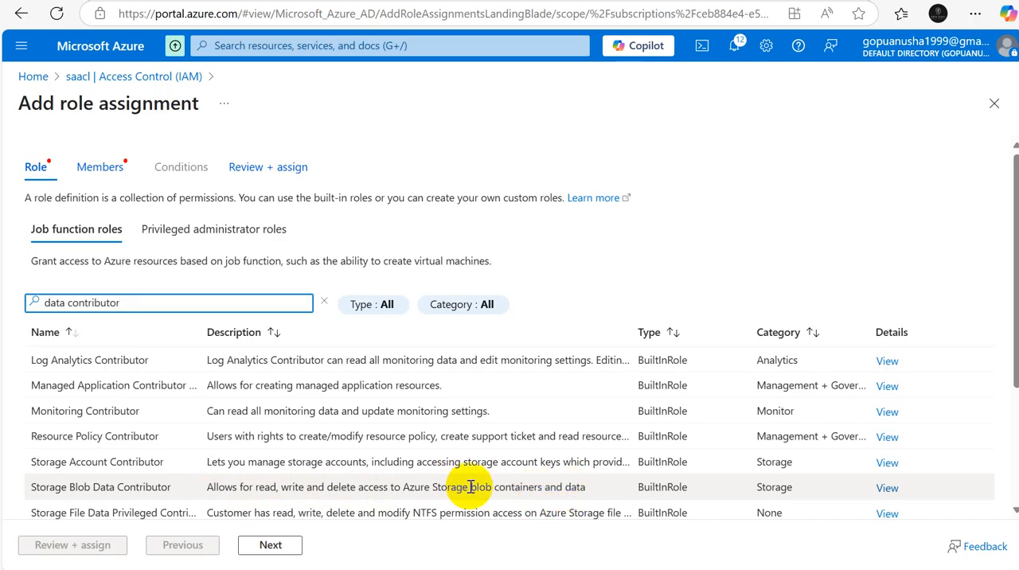
pyautogui.click(131, 493)
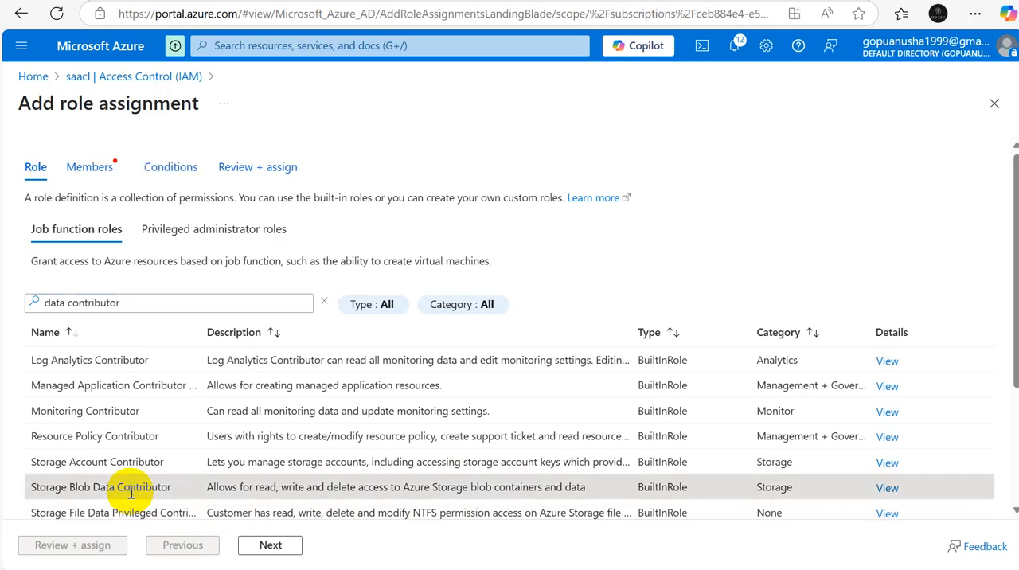
pyautogui.click(273, 546)
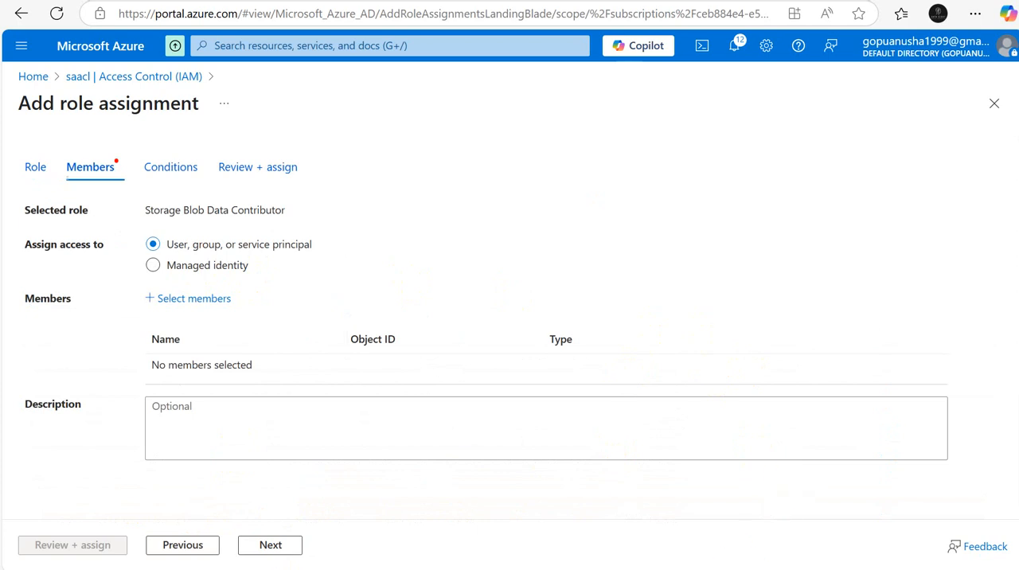
pyautogui.moveTo(721, 562)
pyautogui.click(744, 499)
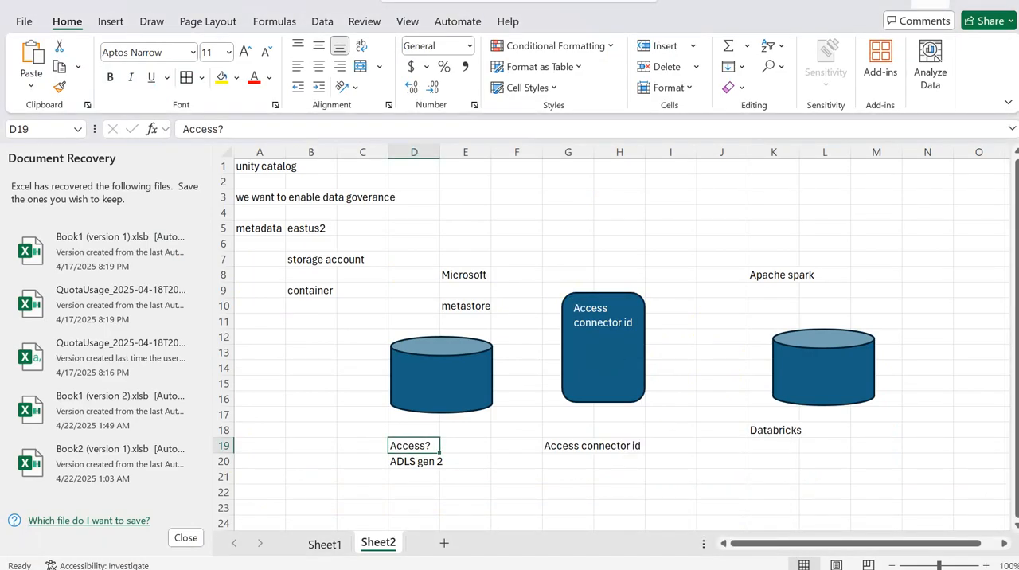
pyautogui.click(930, 3)
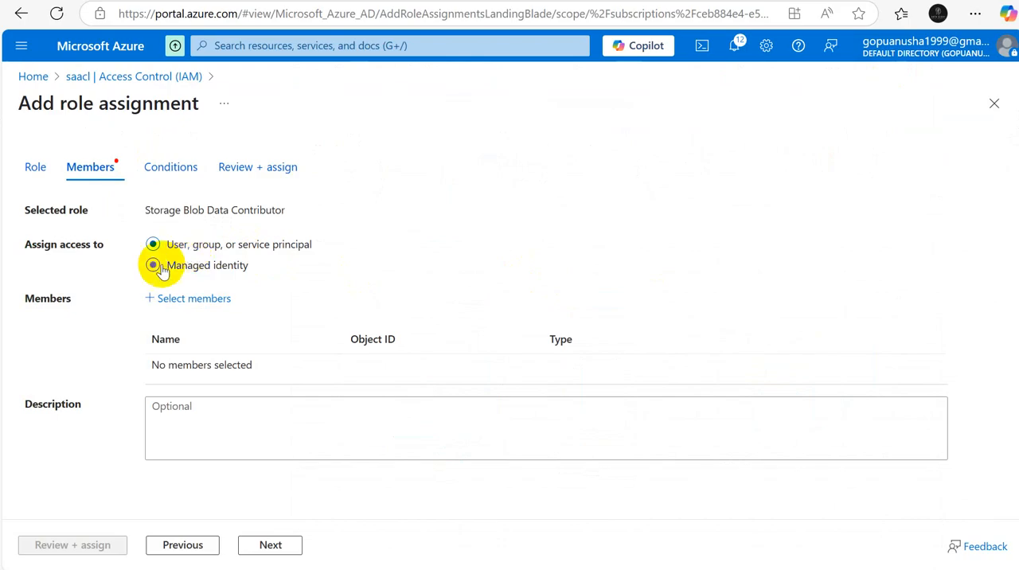
# Step: Assign access to a managed identity and open the list of managed identity types for member selection
pyautogui.click(159, 267)
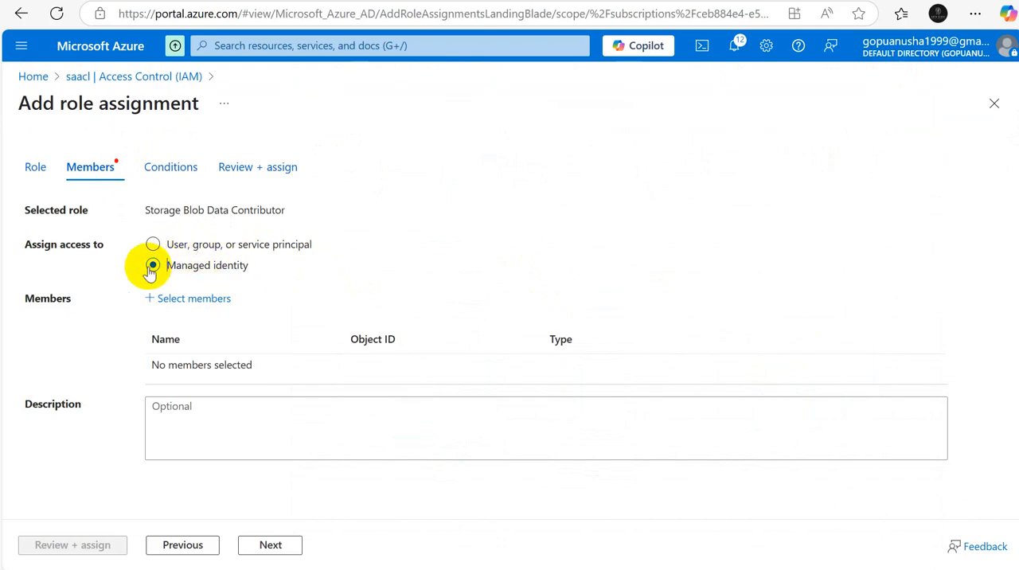
pyautogui.click(186, 302)
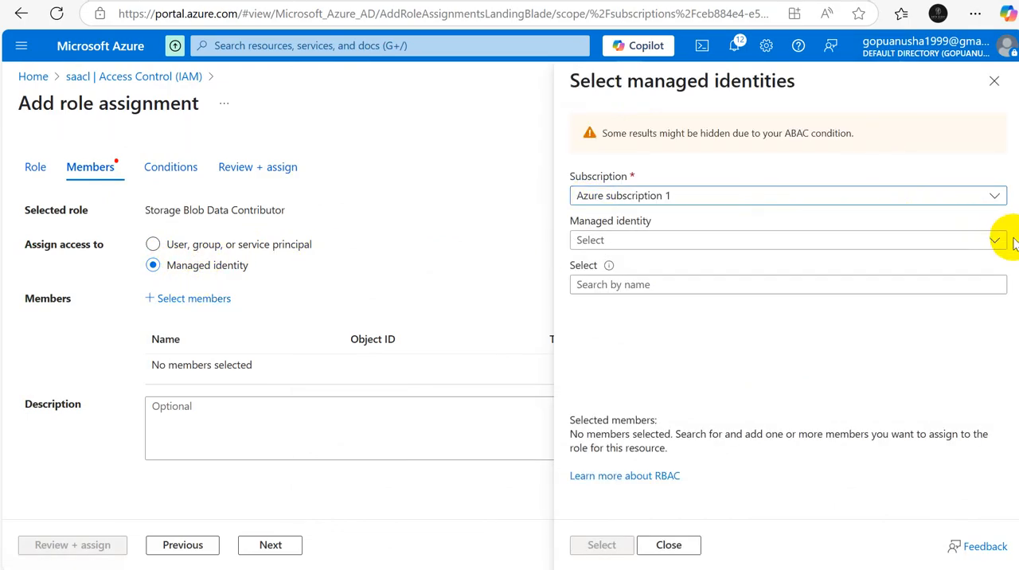
pyautogui.click(995, 242)
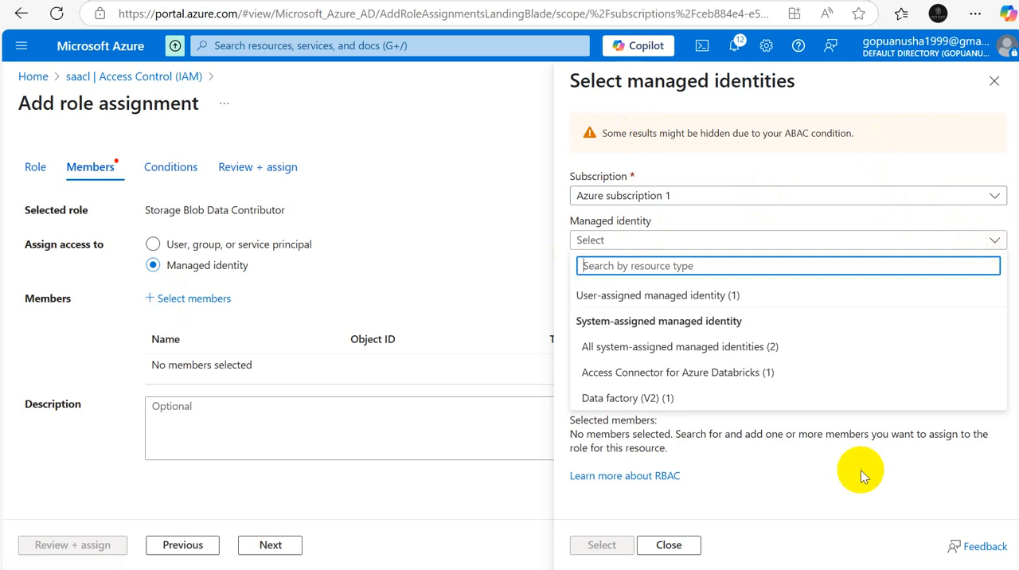
# Step: Switch to the Excel workbook and enter "storage account" in cell D22, below the "ADLS gen 2" label
pyautogui.click(761, 466)
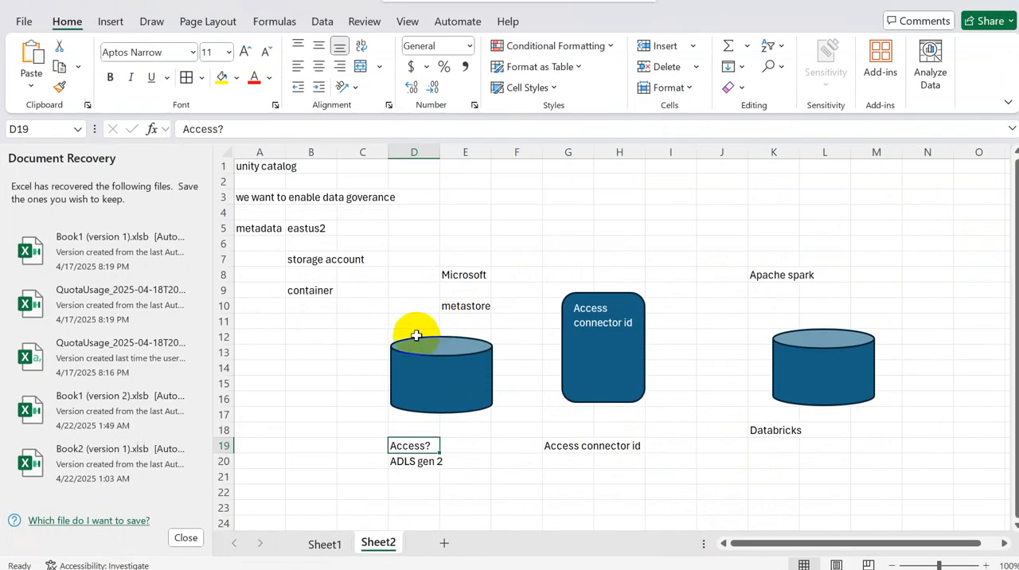
pyautogui.click(415, 491)
pyautogui.write('st')
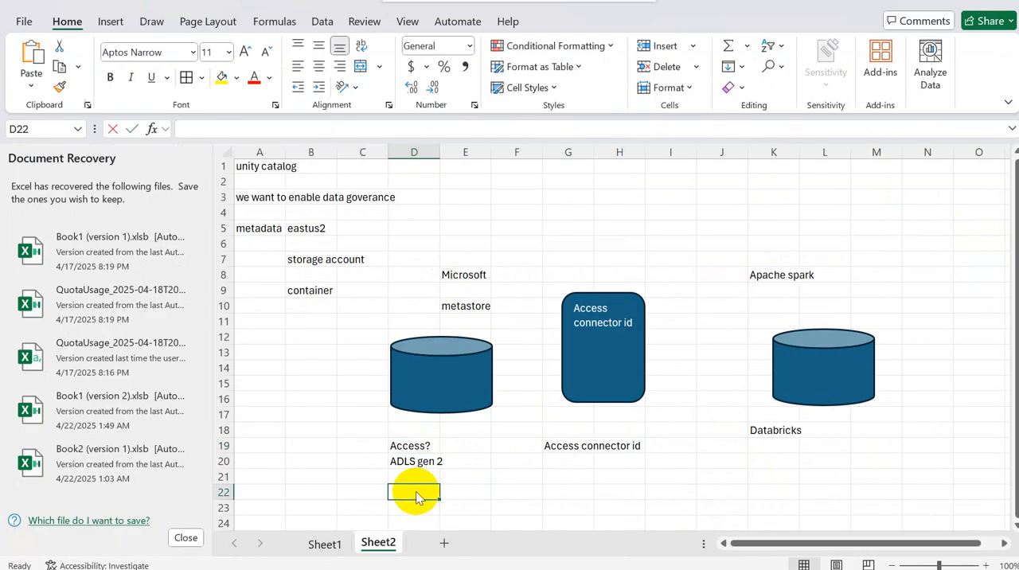
pyautogui.write('orage')
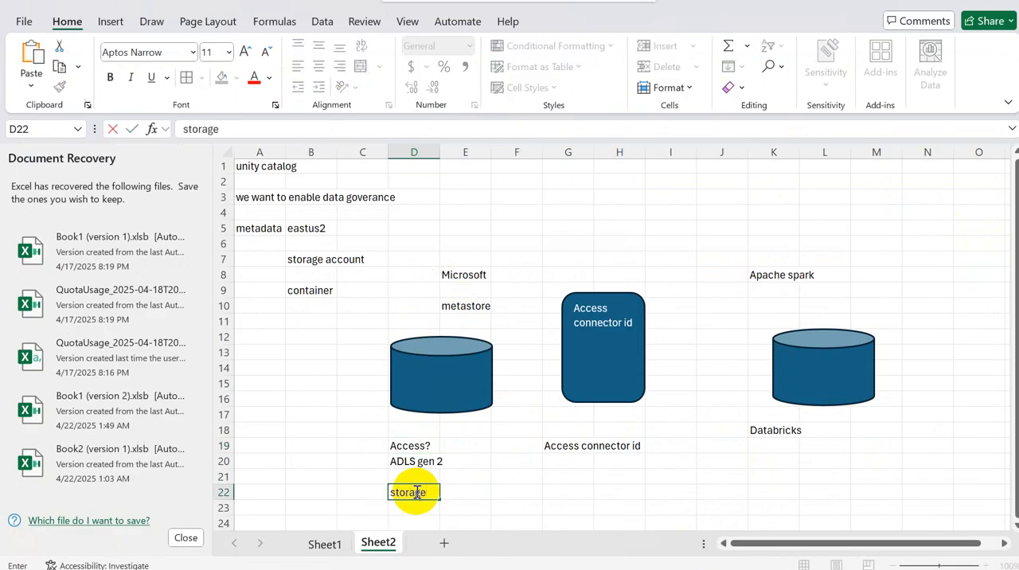
pyautogui.write(' account')
pyautogui.click(679, 465)
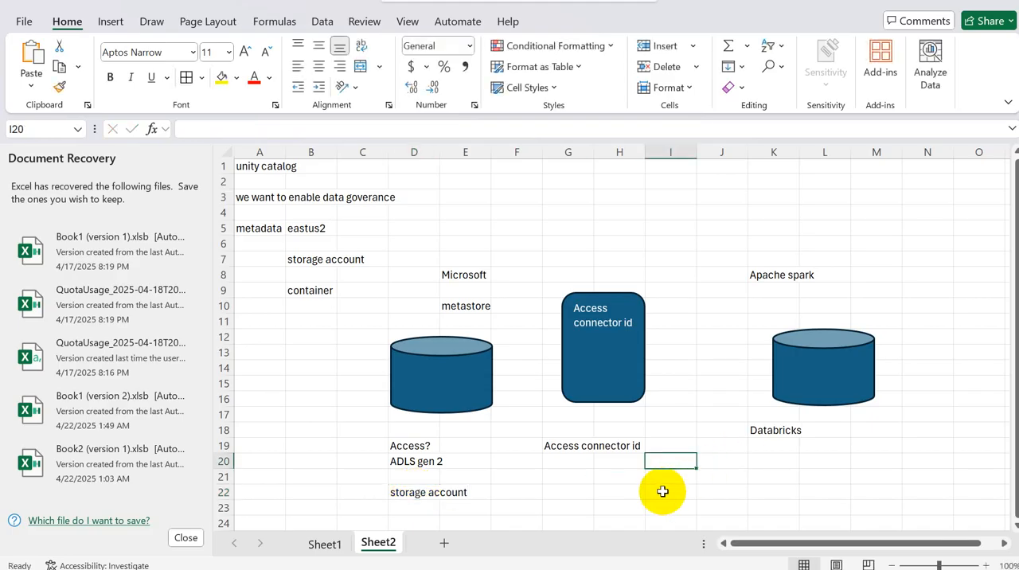
# Step: Enter "X" in cell I22, in the same row as the "storage account" label
pyautogui.click(665, 490)
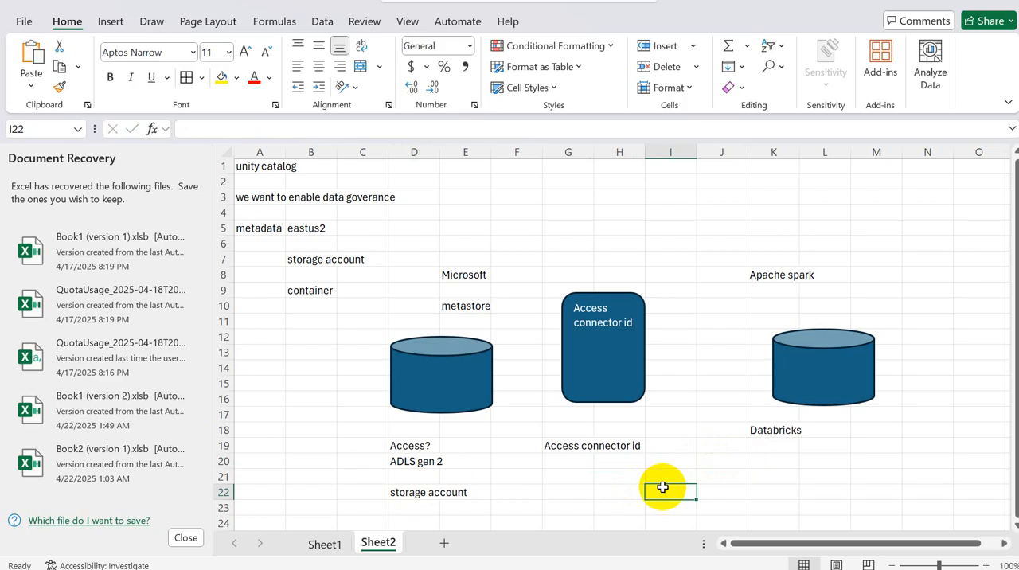
pyautogui.click(412, 492)
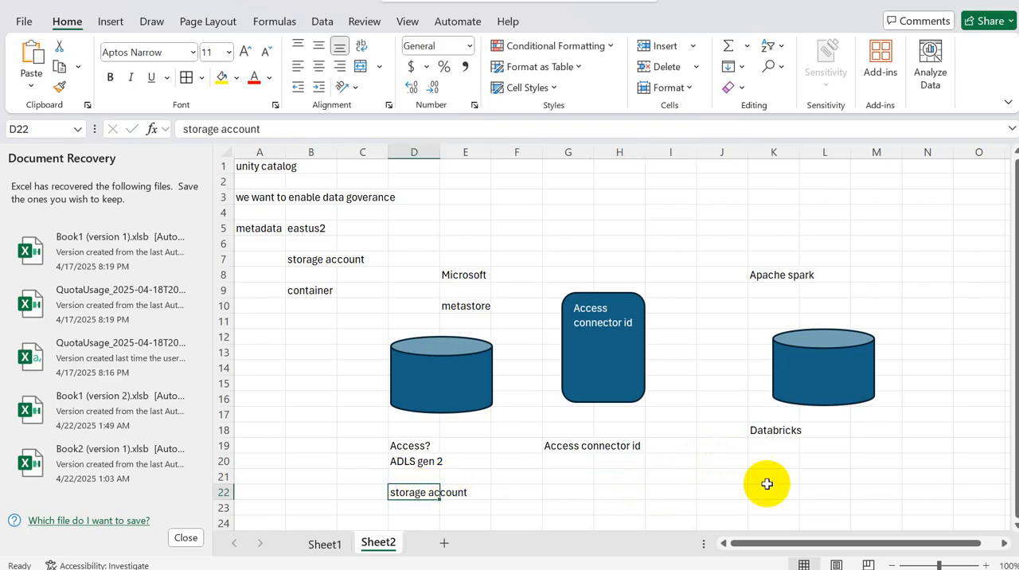
pyautogui.click(676, 487)
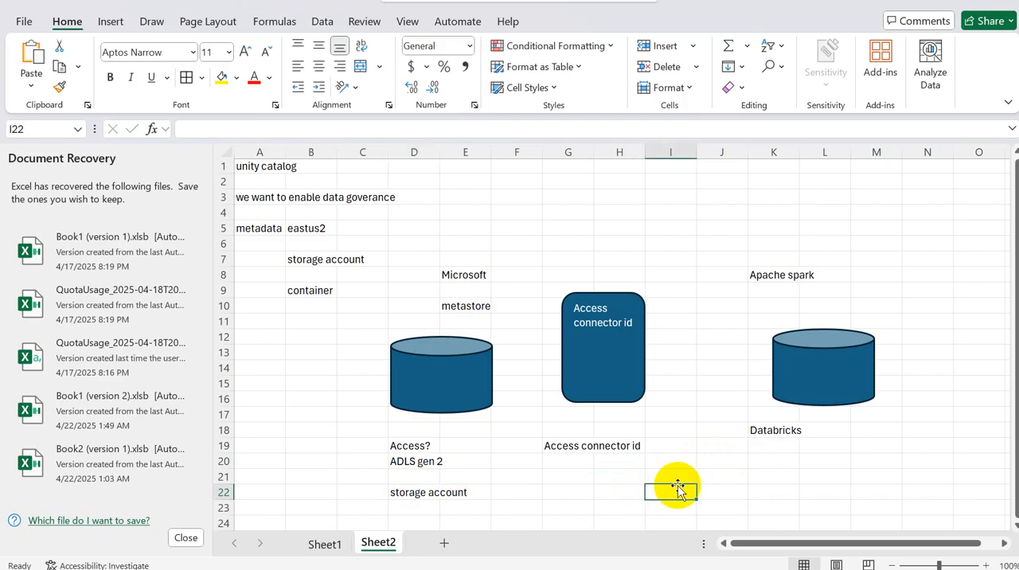
pyautogui.write('X')
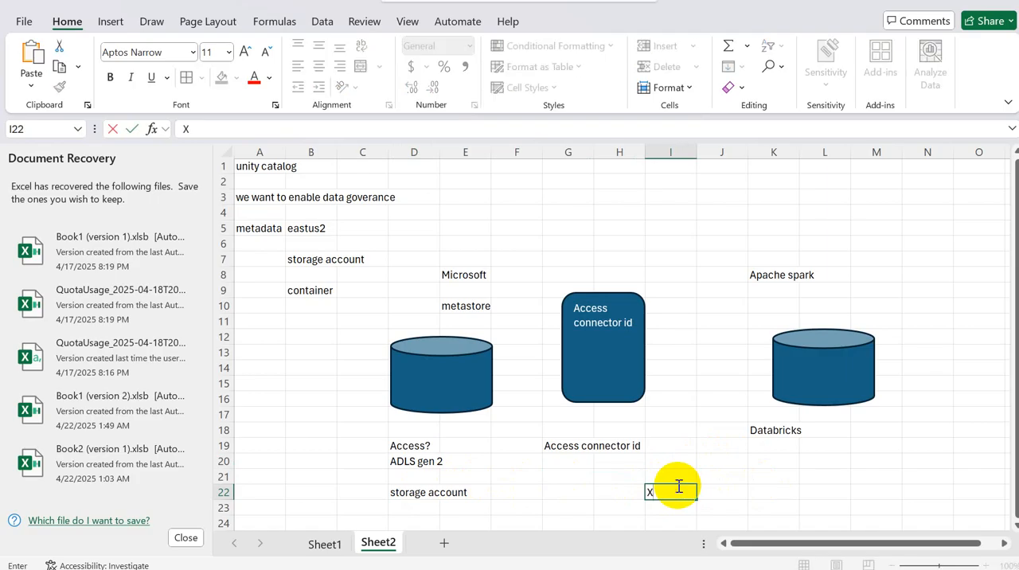
pyautogui.click(637, 496)
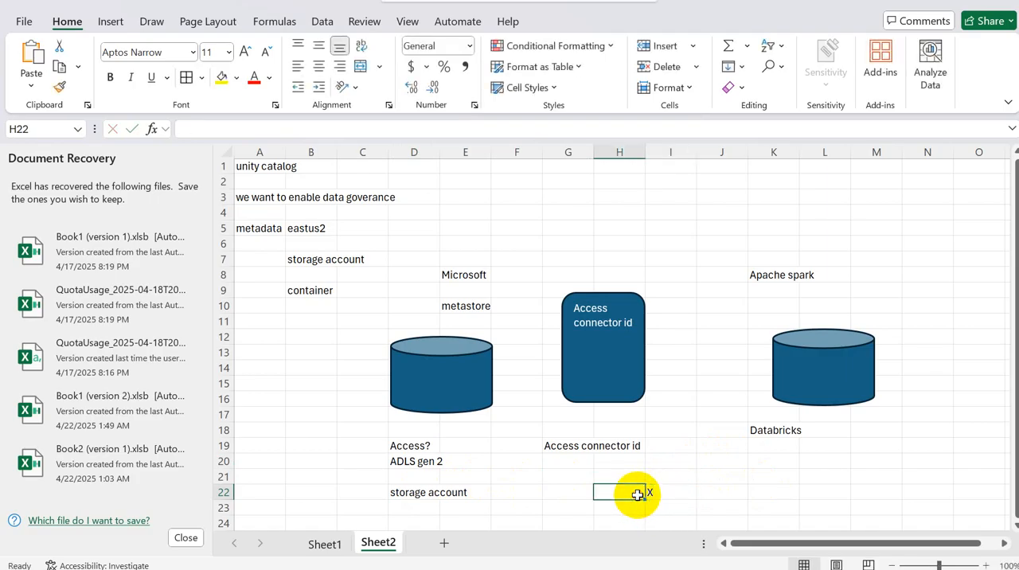
pyautogui.click(420, 492)
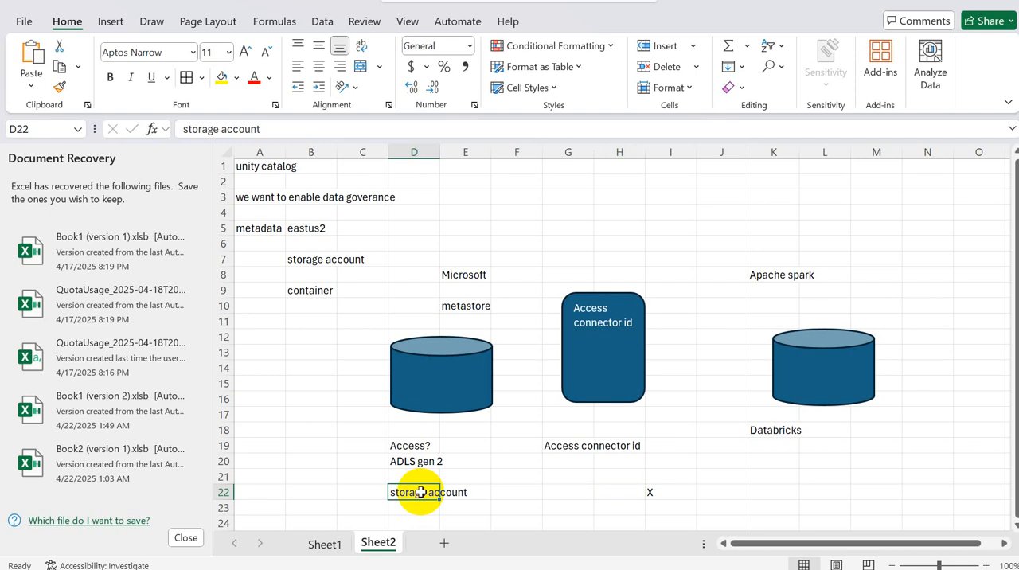
pyautogui.click(410, 506)
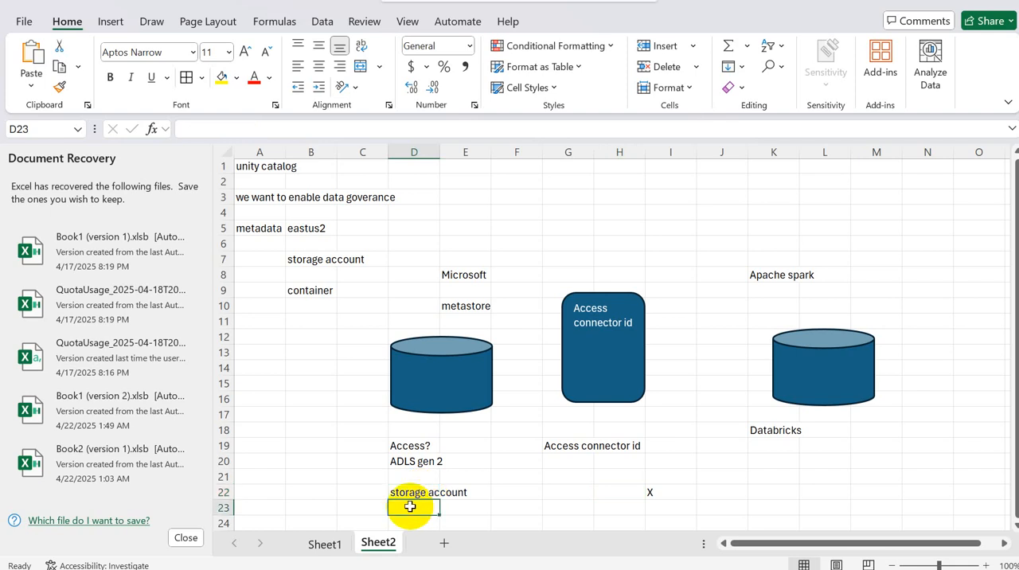
pyautogui.click(417, 479)
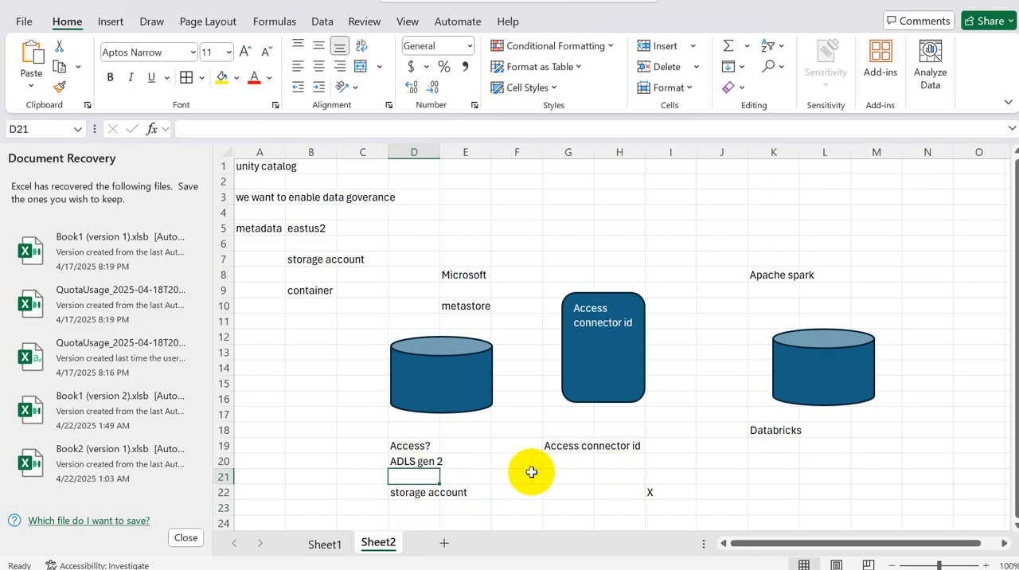
pyautogui.click(647, 494)
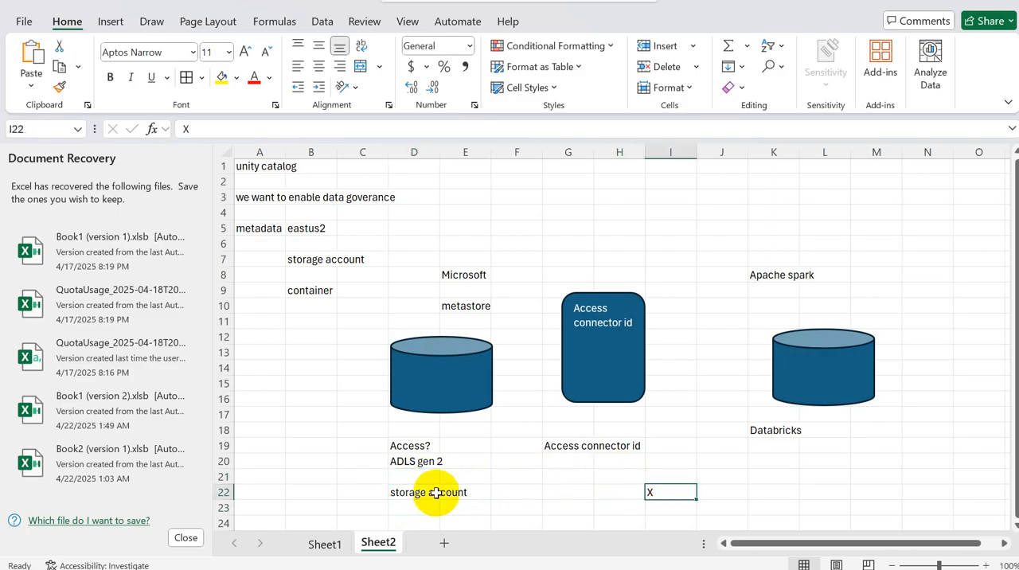
pyautogui.click(437, 493)
pyautogui.click(662, 490)
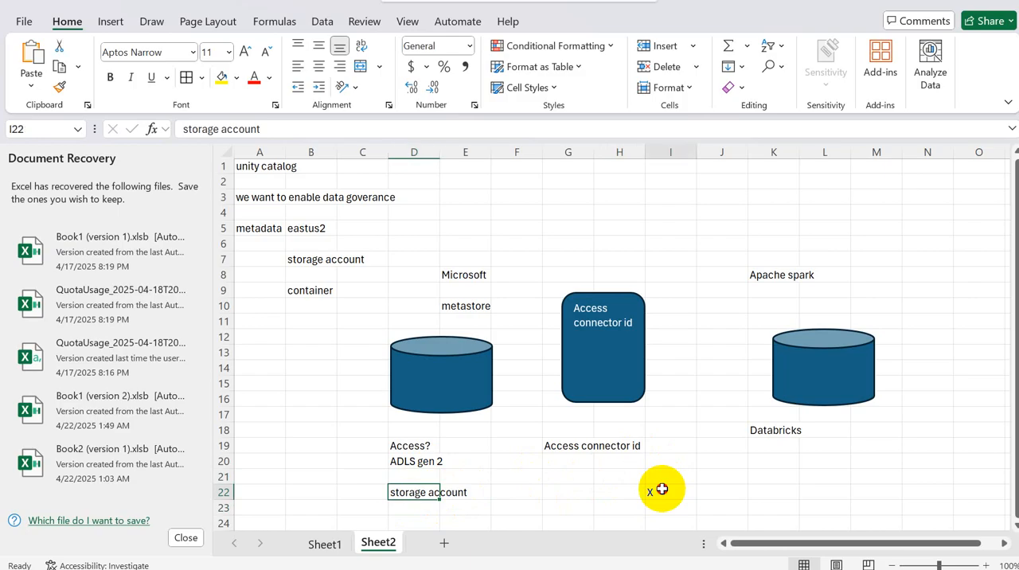
pyautogui.click(407, 495)
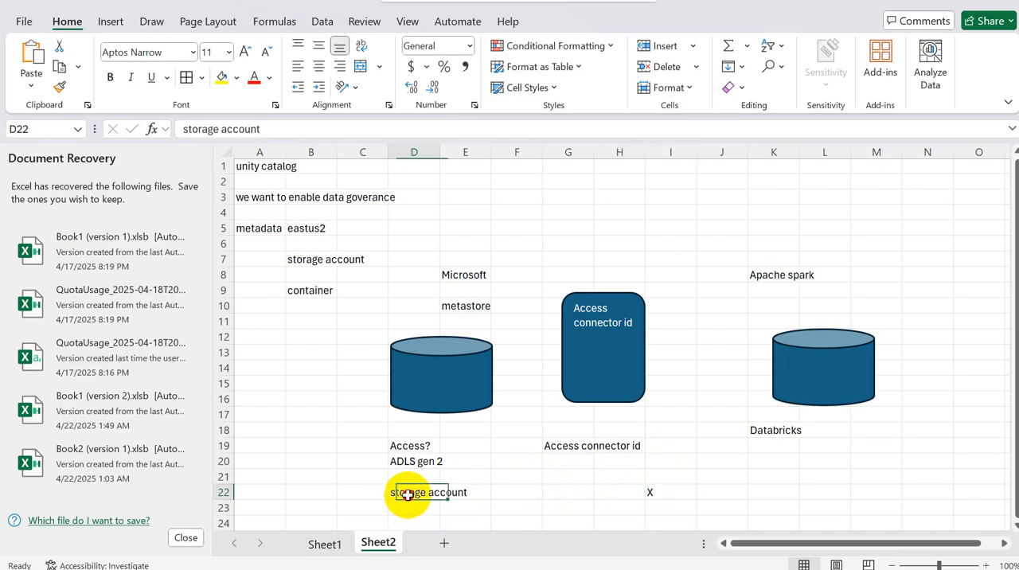
pyautogui.click(617, 454)
# Step: Switch to the Azure portal, add the Databricks access connector unity-catalog-access-connector as member, and review and submit the role assignment
pyautogui.hotkey('alt', 'Tab')
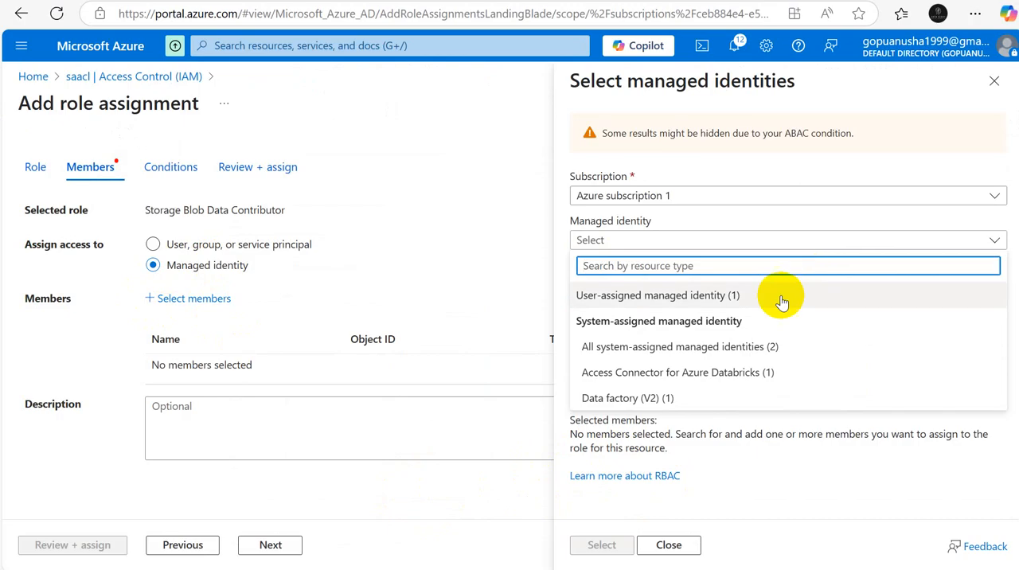
pyautogui.click(601, 373)
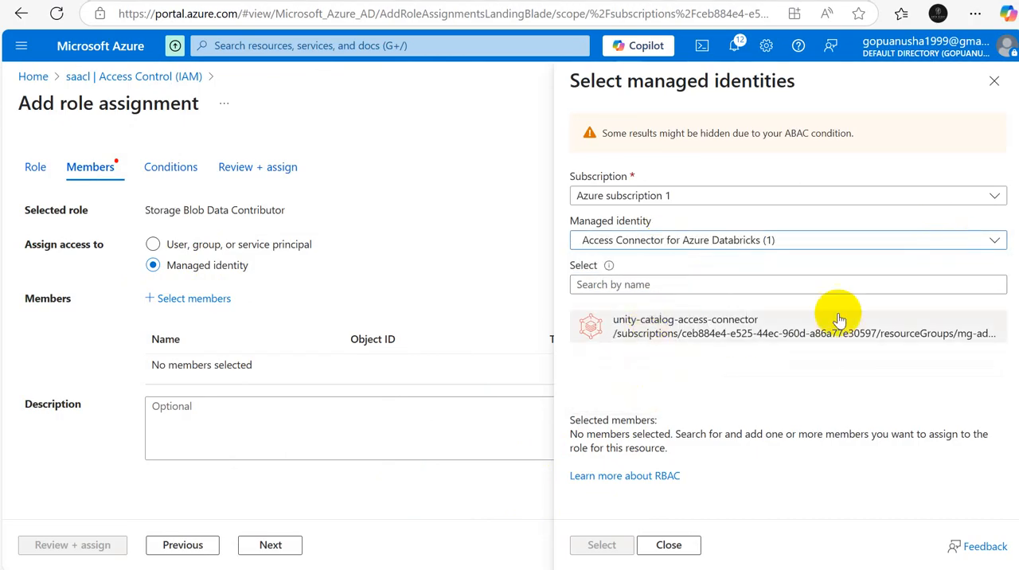
pyautogui.click(730, 324)
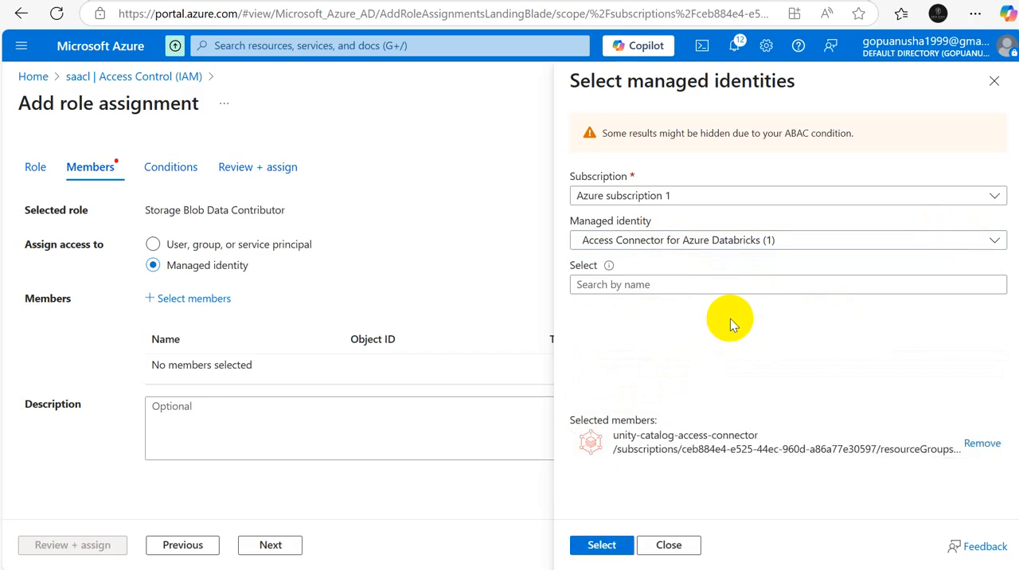
pyautogui.click(602, 547)
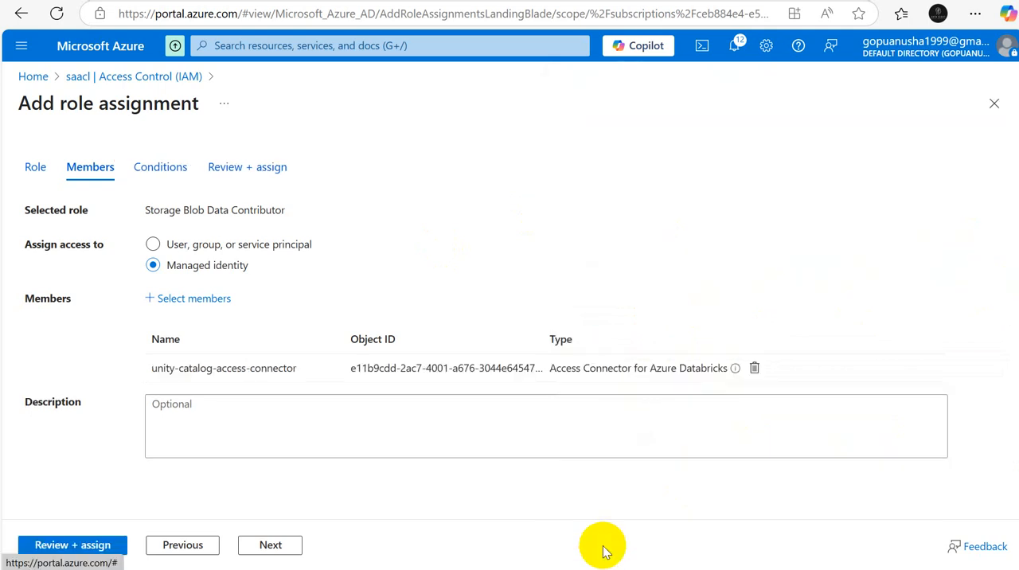
pyautogui.click(59, 547)
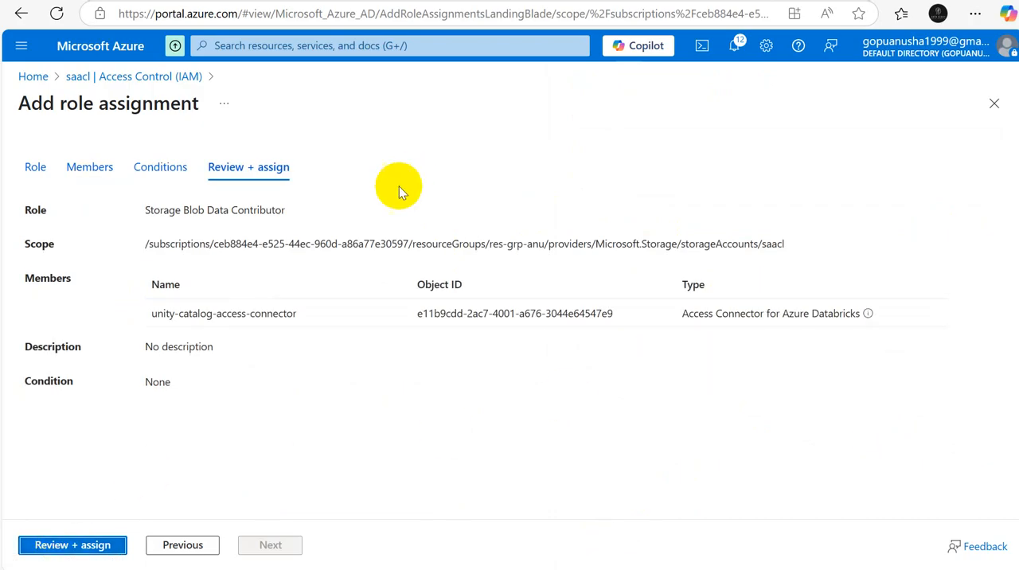
pyautogui.click(69, 548)
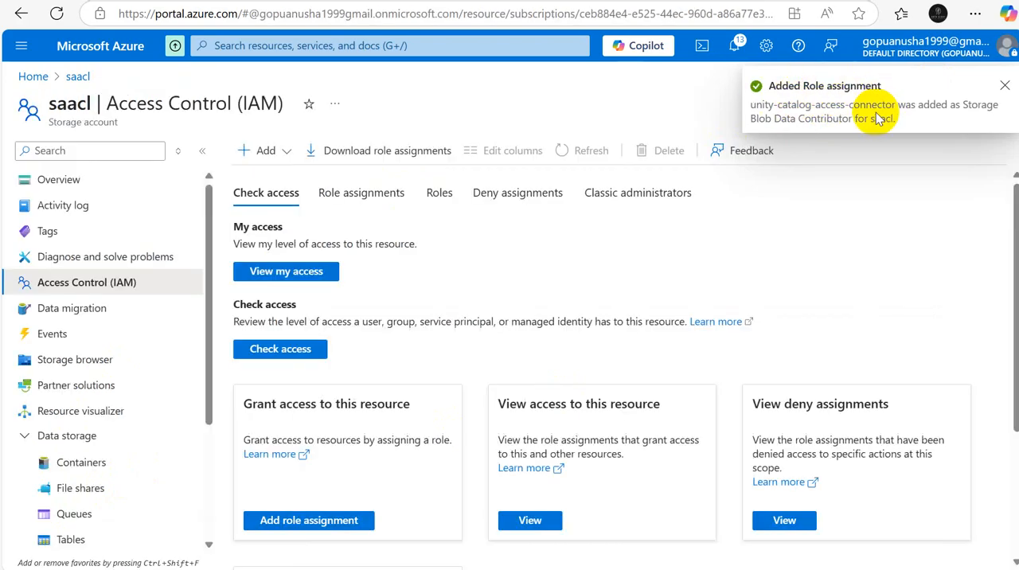
# Step: View your own current role assignments on the storage account saacl and examine the first Owner role's description
pyautogui.click(265, 272)
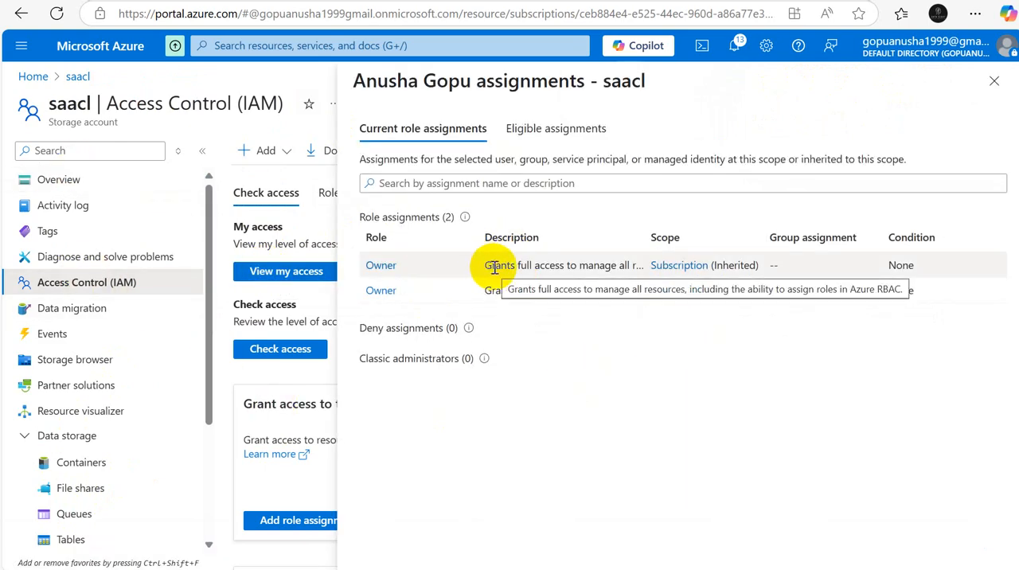
pyautogui.moveTo(494, 267); pyautogui.dragTo(633, 266)
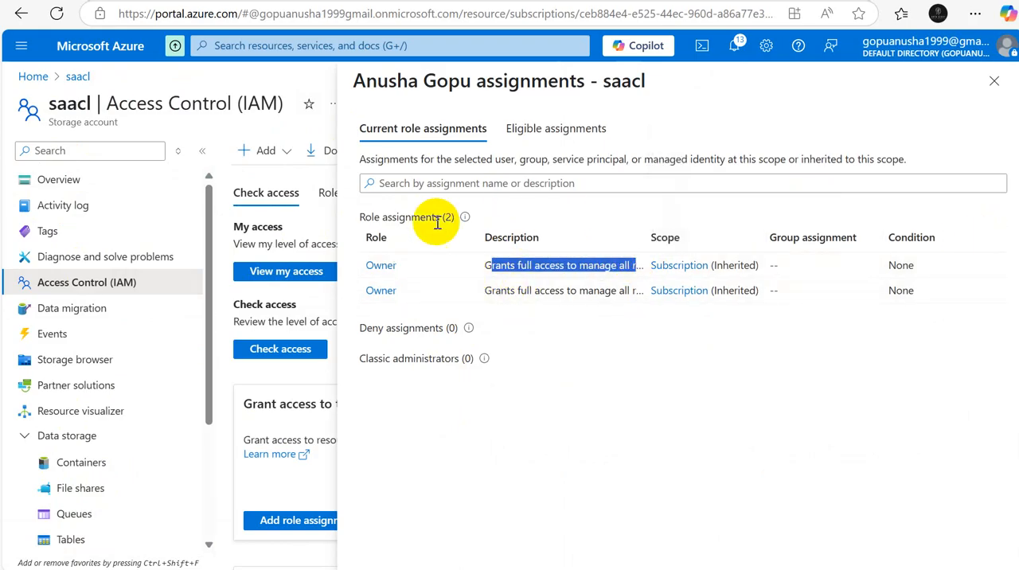
# Step: Check your own eligible assignments on saacl, return to the current role assignments, and close the assignments view
pyautogui.click(546, 129)
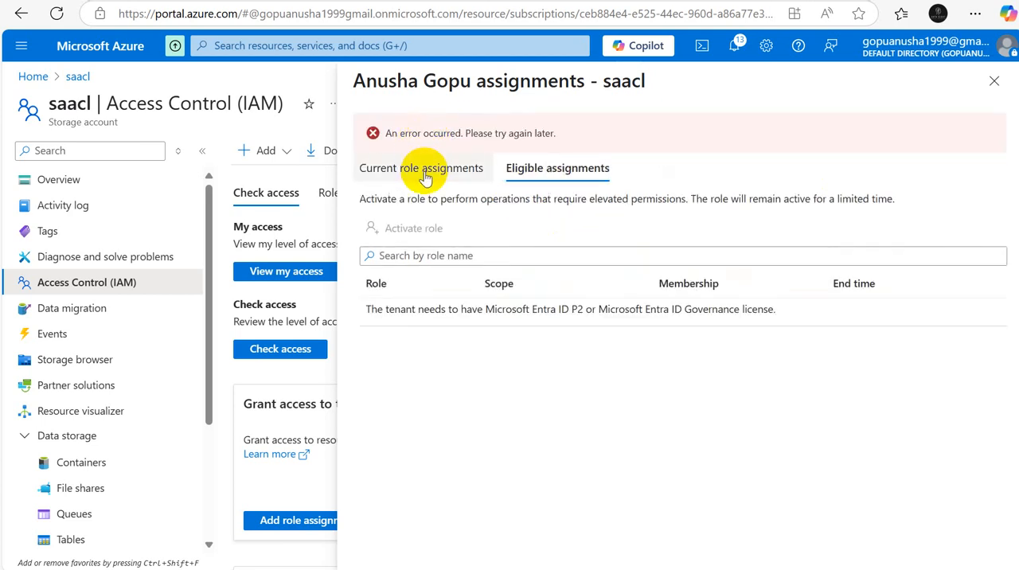
pyautogui.click(427, 174)
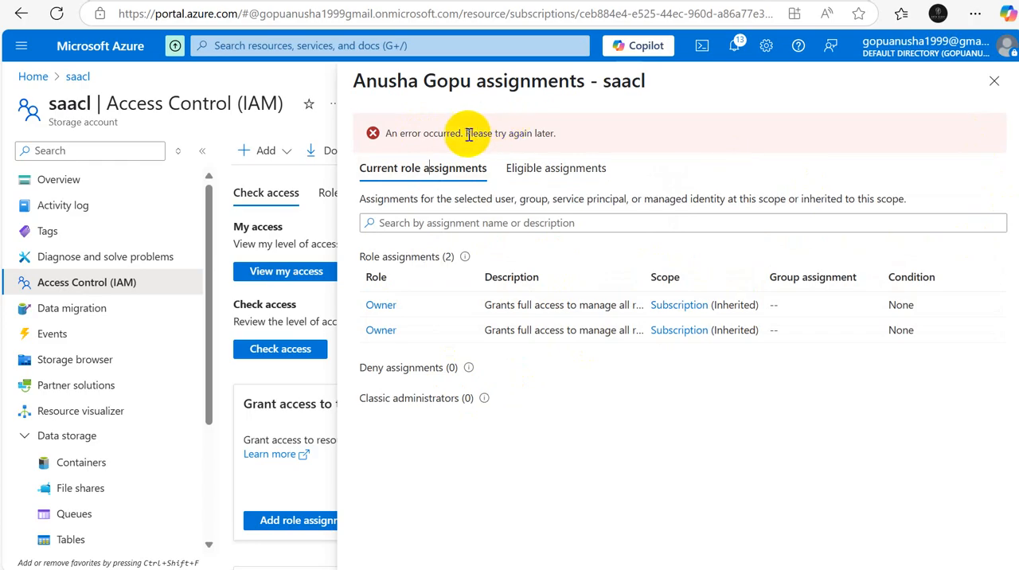
pyautogui.click(993, 82)
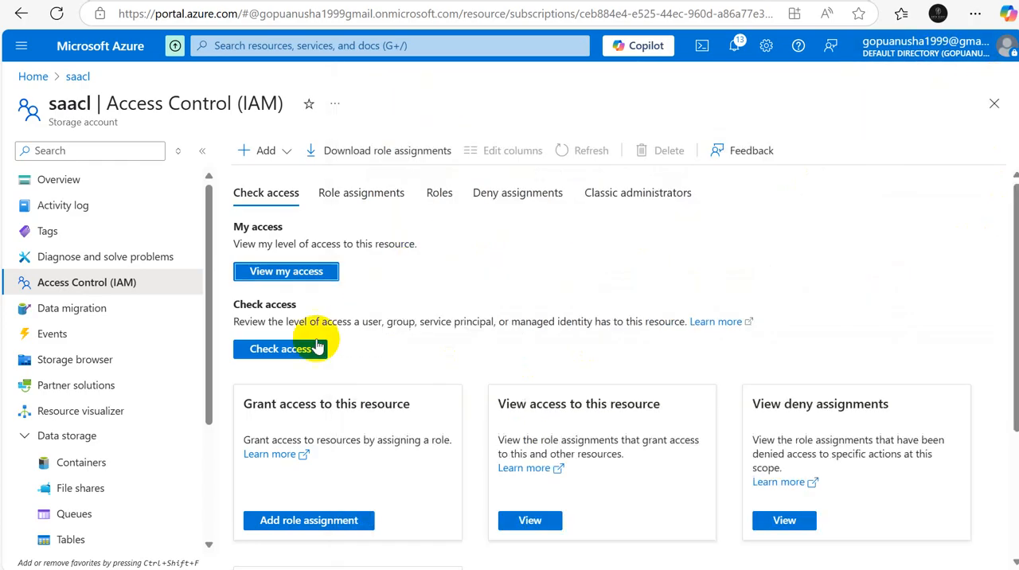
# Step: Check the access that the Access Connector for Azure Databricks managed identity unity-catalog-access-connector has on saacl, and close the access check
pyautogui.click(292, 350)
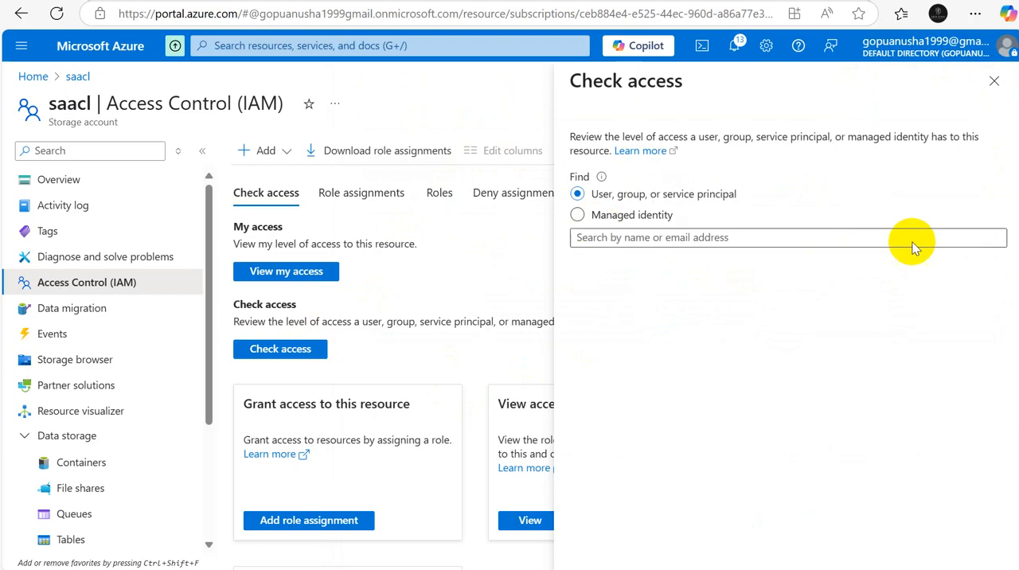
pyautogui.click(577, 216)
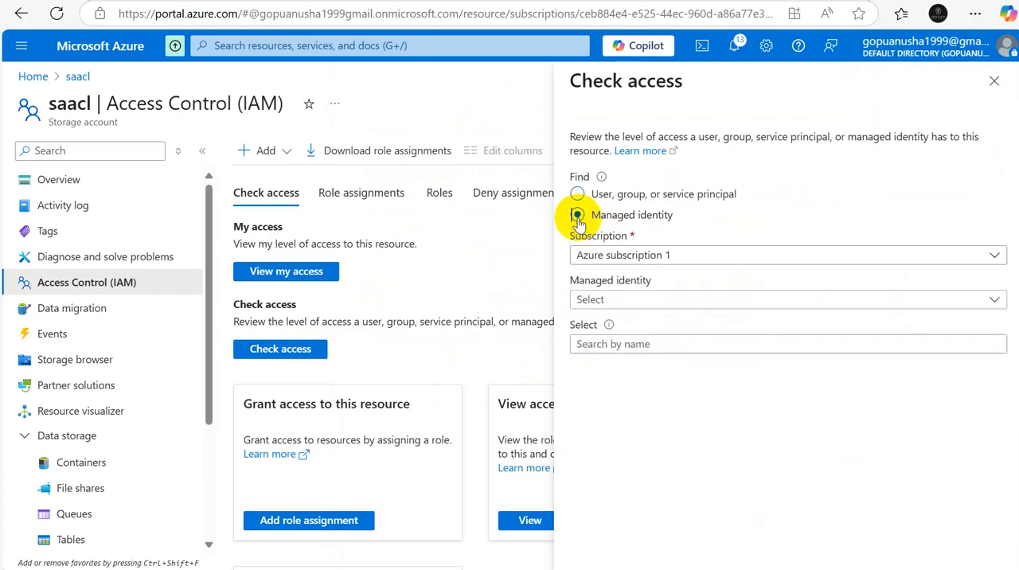
pyautogui.click(995, 301)
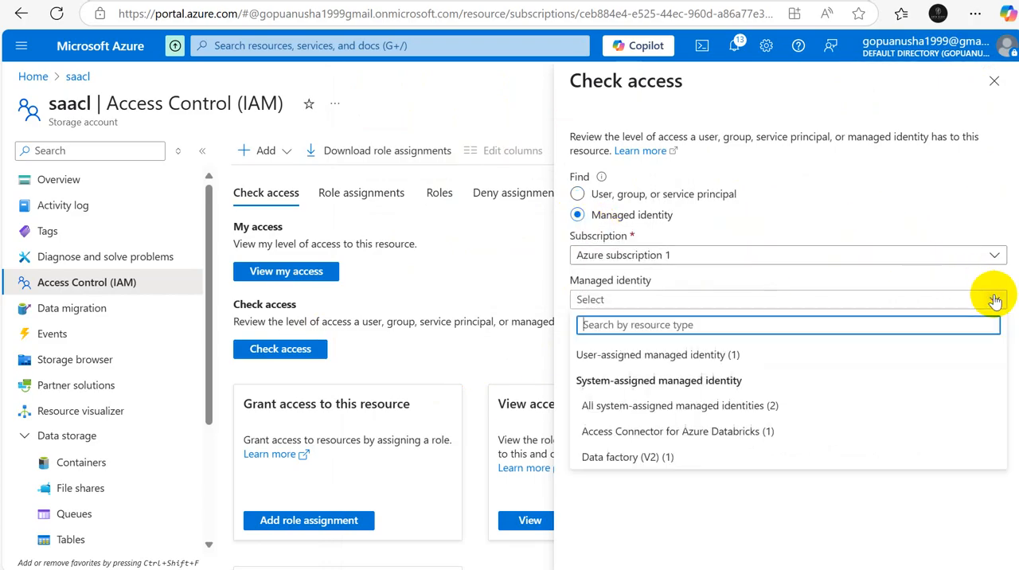
pyautogui.click(629, 428)
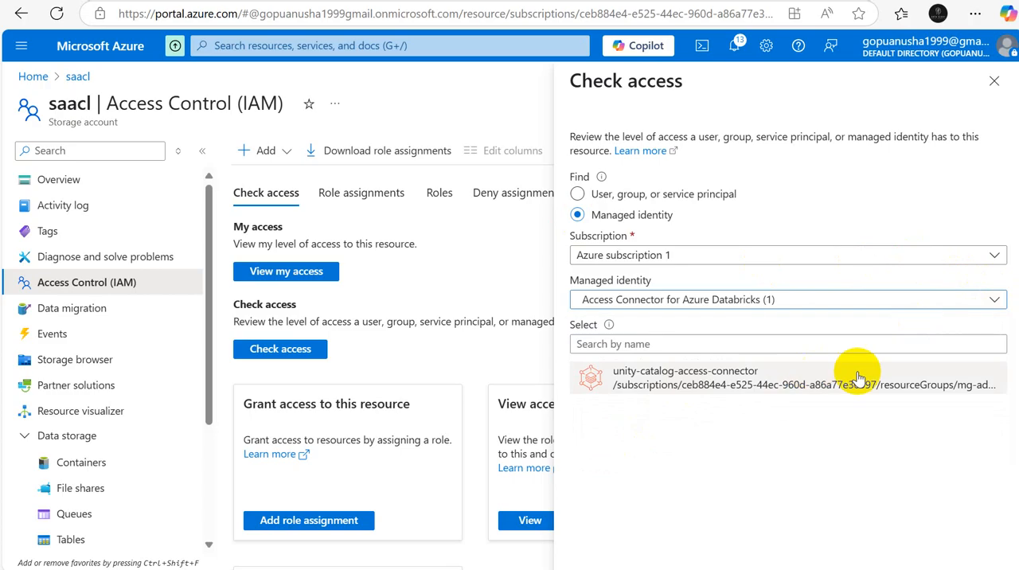
pyautogui.click(662, 387)
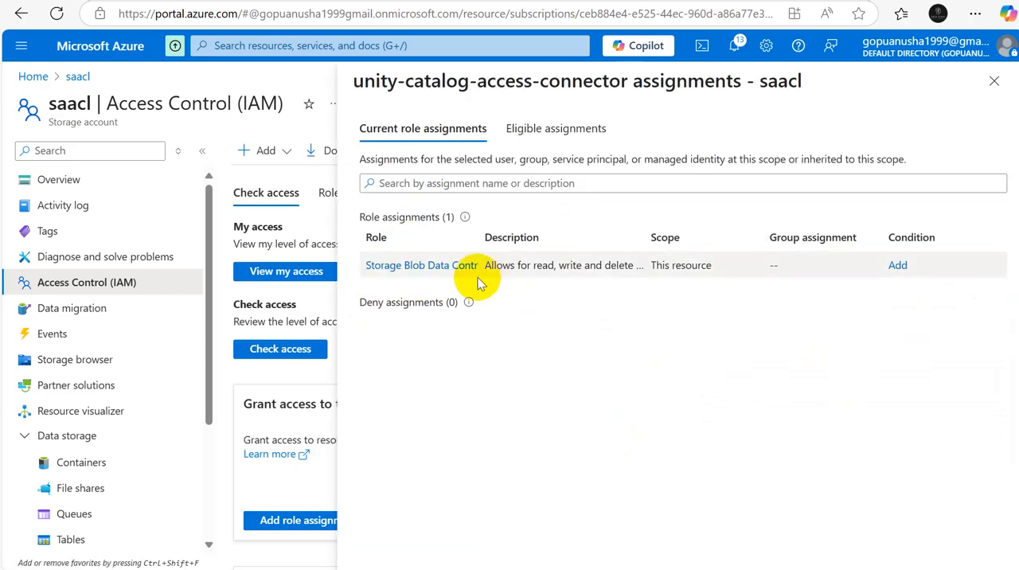
pyautogui.click(994, 83)
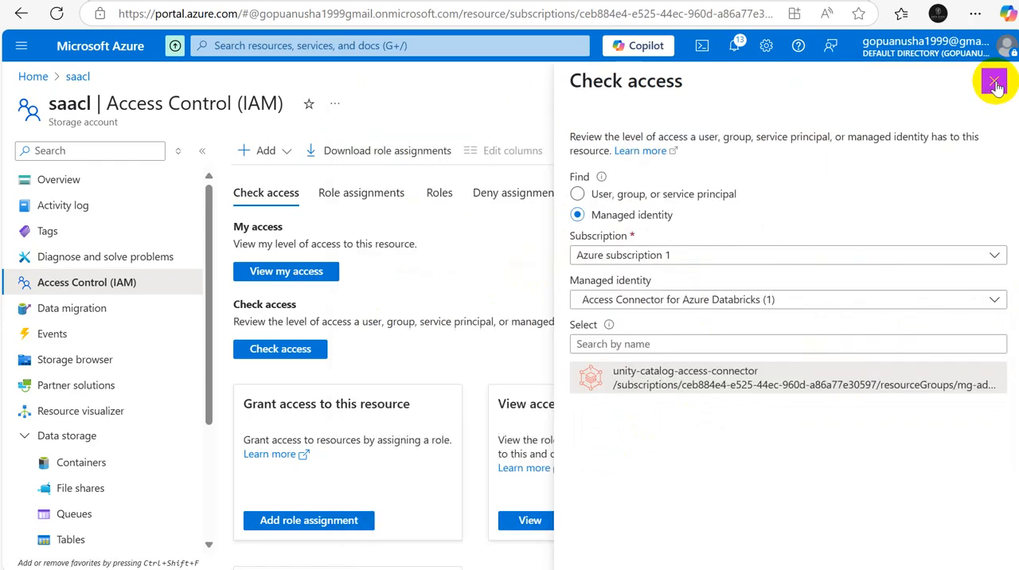
pyautogui.click(995, 83)
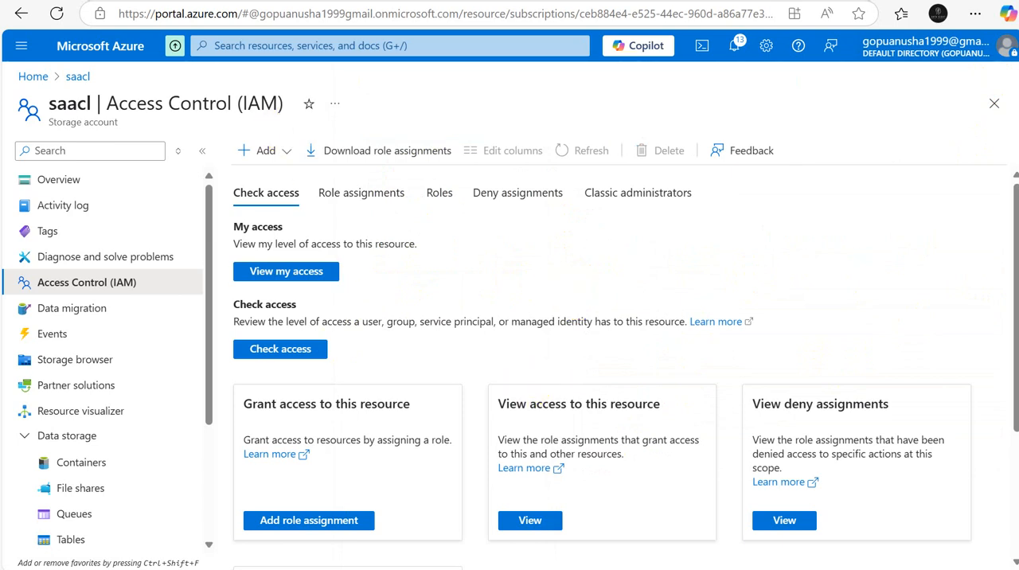
# Step: Switch to the Databricks account console, check the container and storage account in the ADLS Gen 2 path, and create metastore_eastus2
pyautogui.click(557, 1)
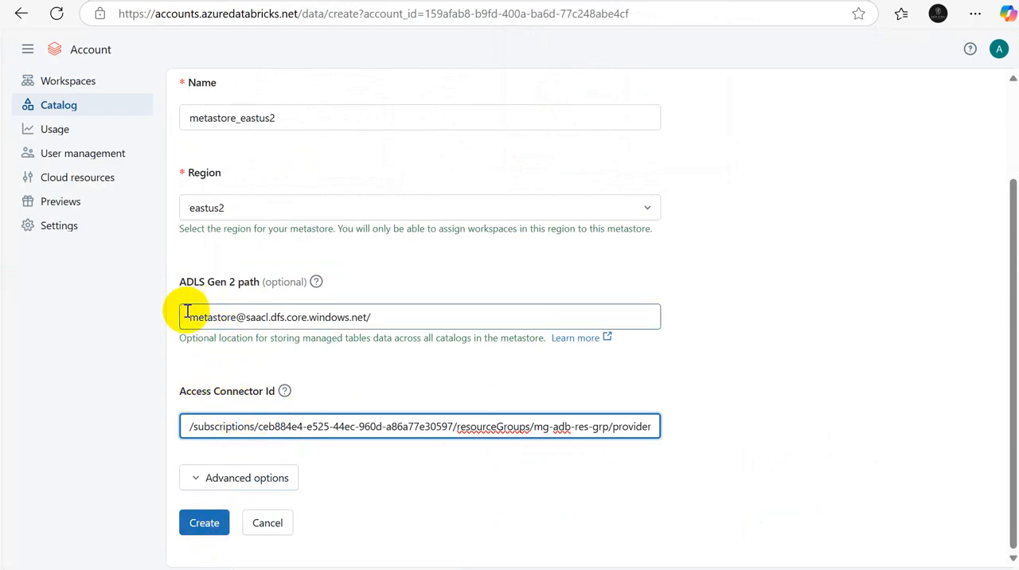
pyautogui.moveTo(186, 315); pyautogui.dragTo(229, 317)
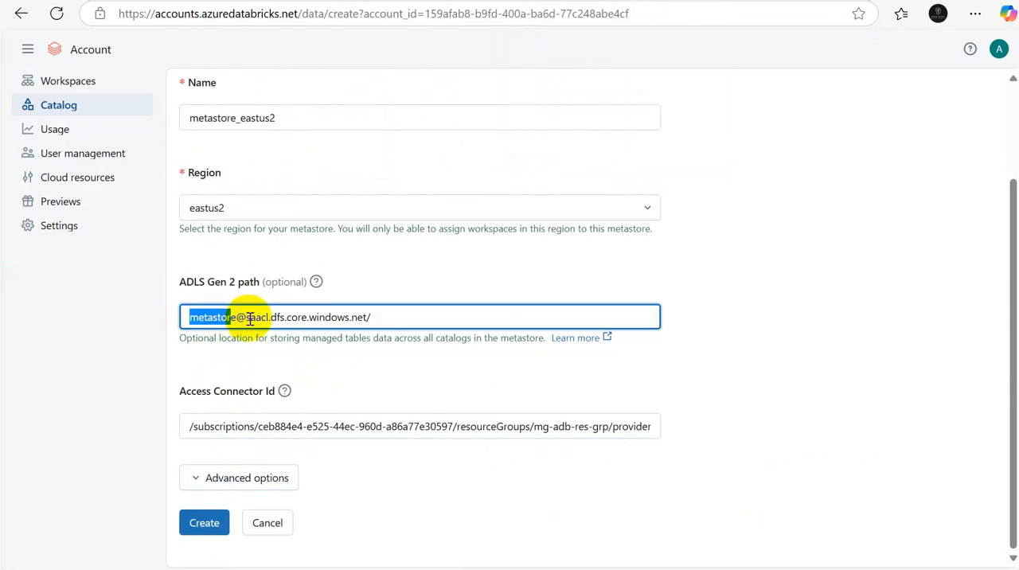
pyautogui.moveTo(249, 317); pyautogui.dragTo(267, 318)
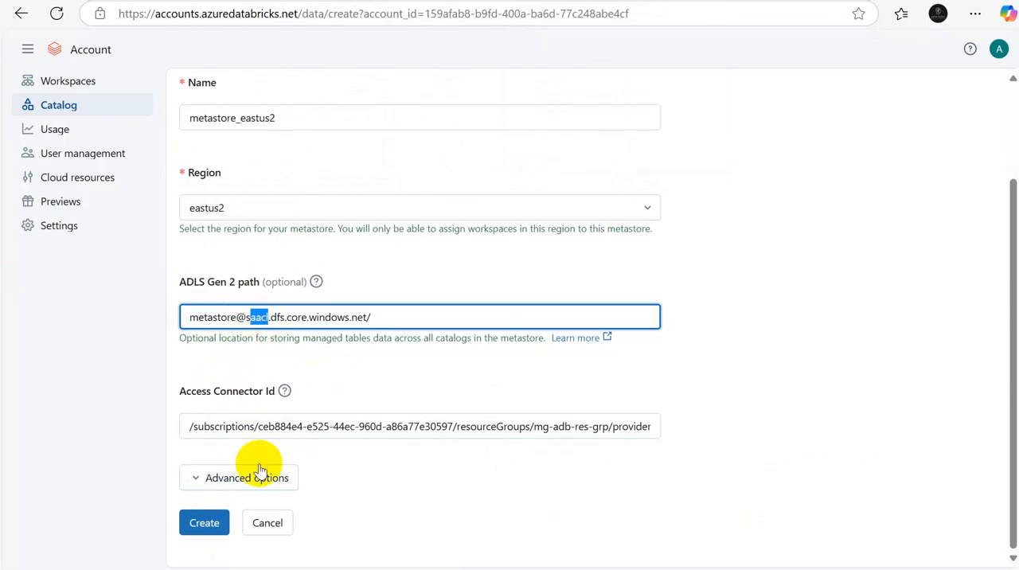
pyautogui.click(204, 523)
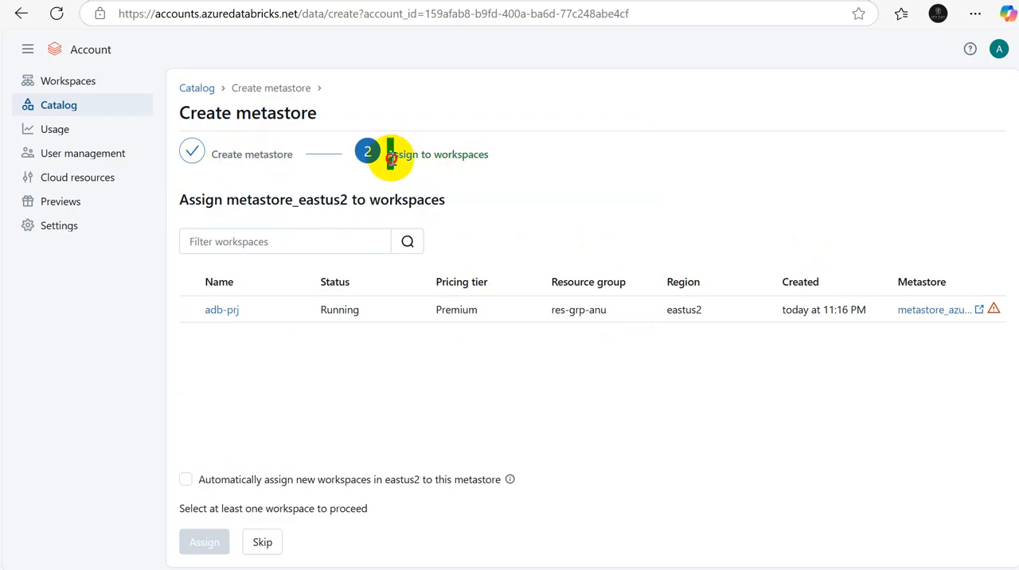
# Step: Check the existing-metastore warning for workspace adb-prj, assign metastore_eastus2 to it with Unity Catalog enabled, and dismiss the completion dialog
pyautogui.moveTo(390, 157); pyautogui.dragTo(495, 162)
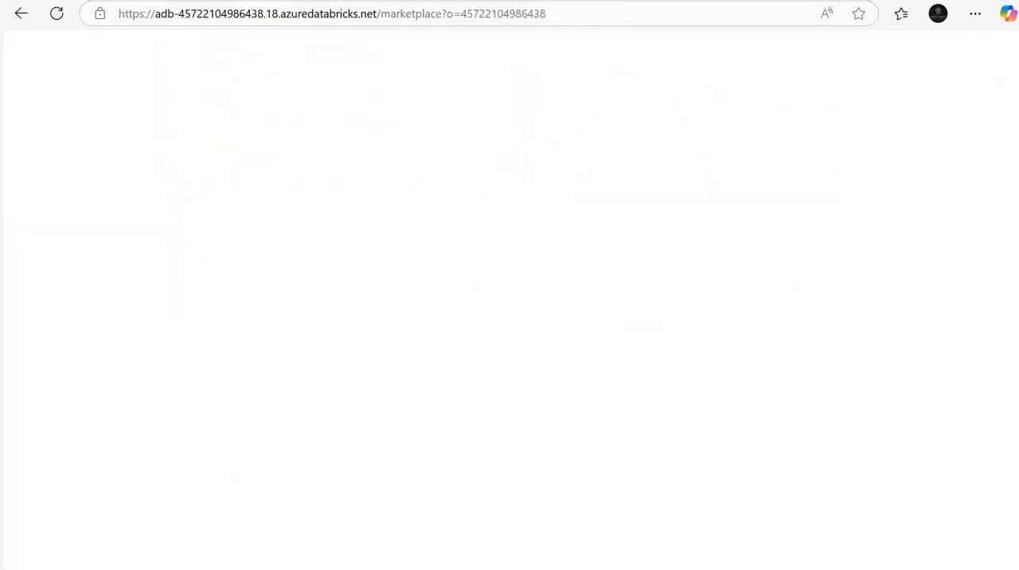
pyautogui.click(917, 49)
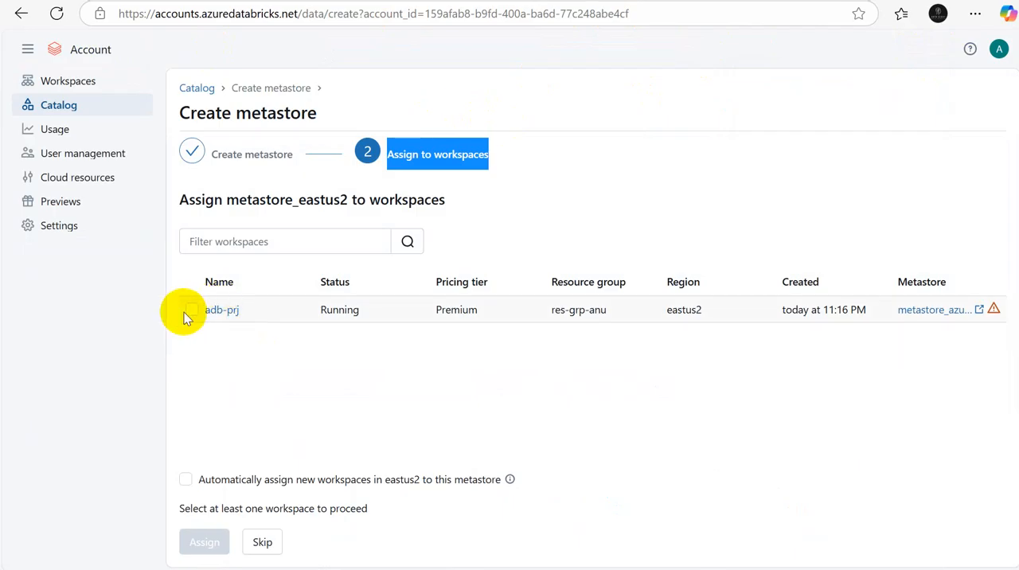
pyautogui.moveTo(995, 314)
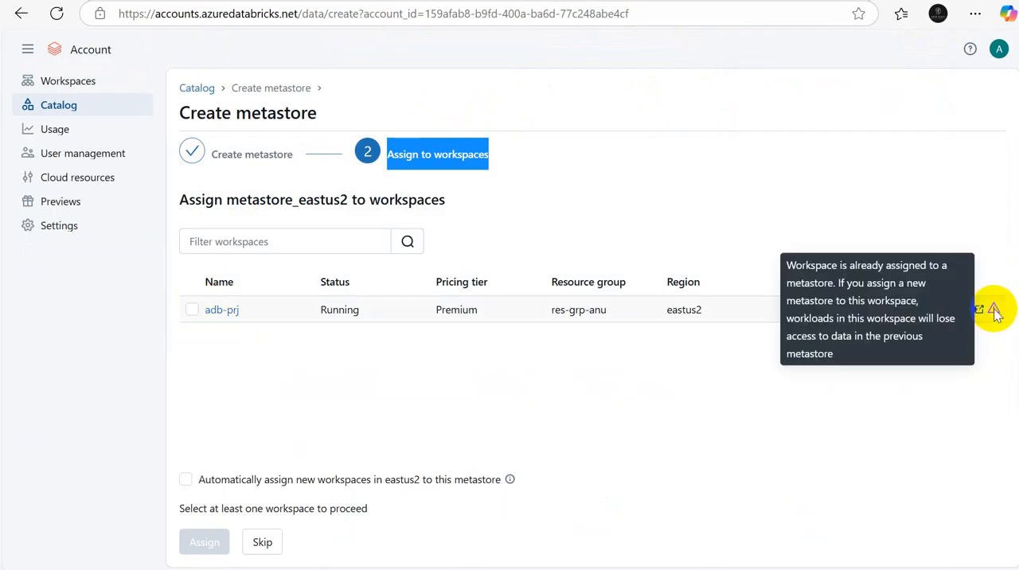
pyautogui.click(564, 373)
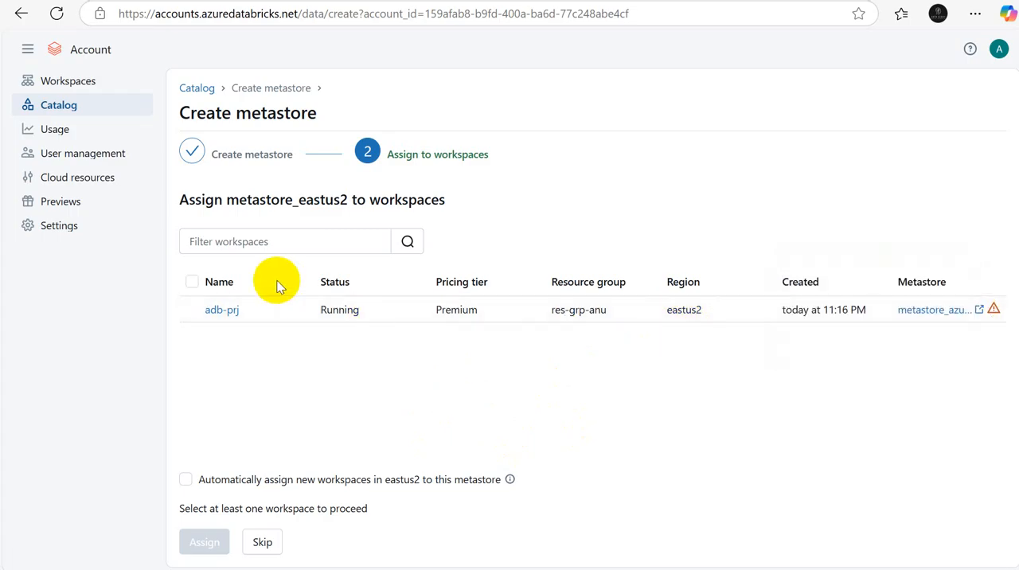
pyautogui.click(192, 310)
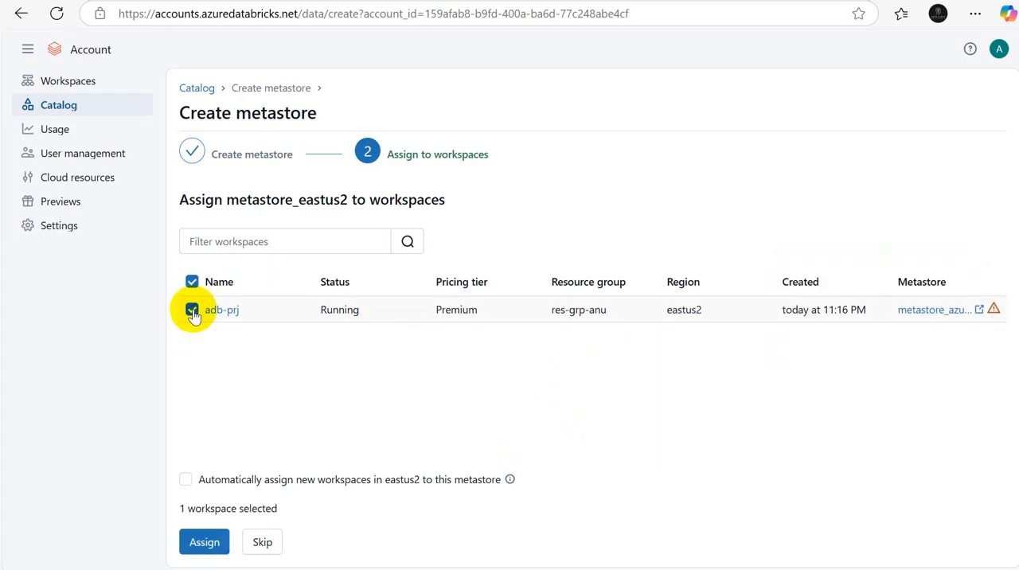
pyautogui.click(204, 542)
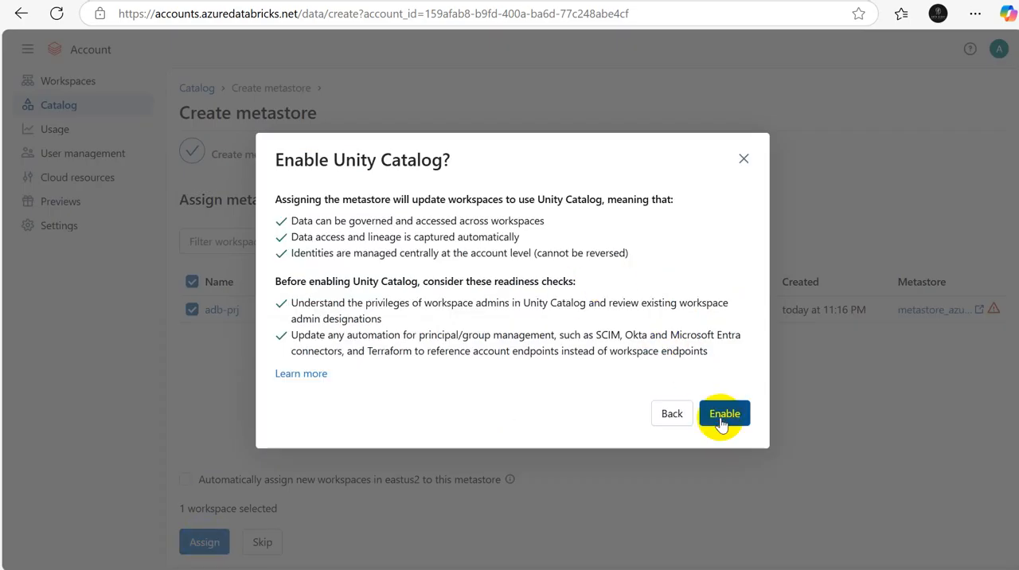
pyautogui.click(720, 417)
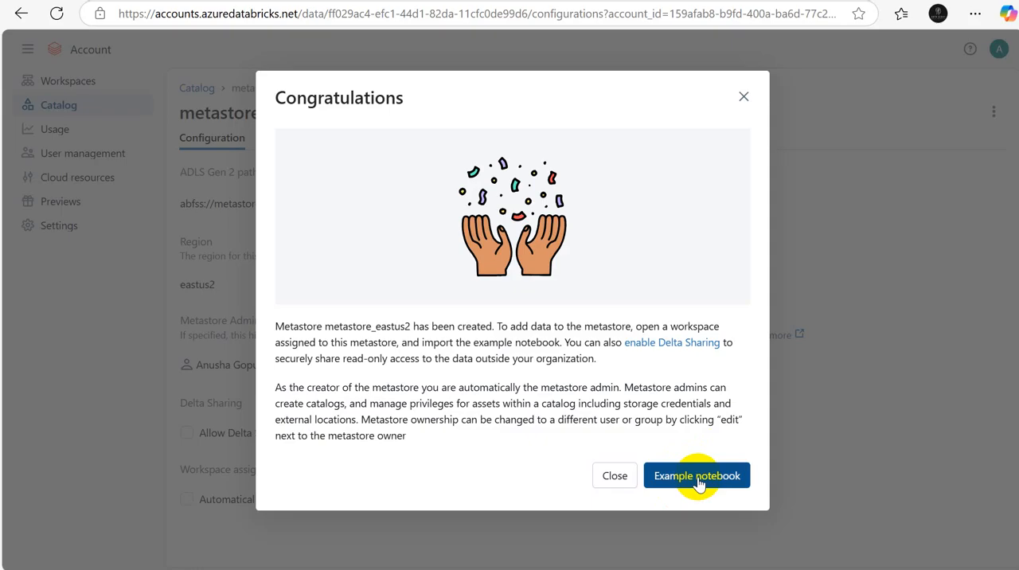
pyautogui.click(612, 474)
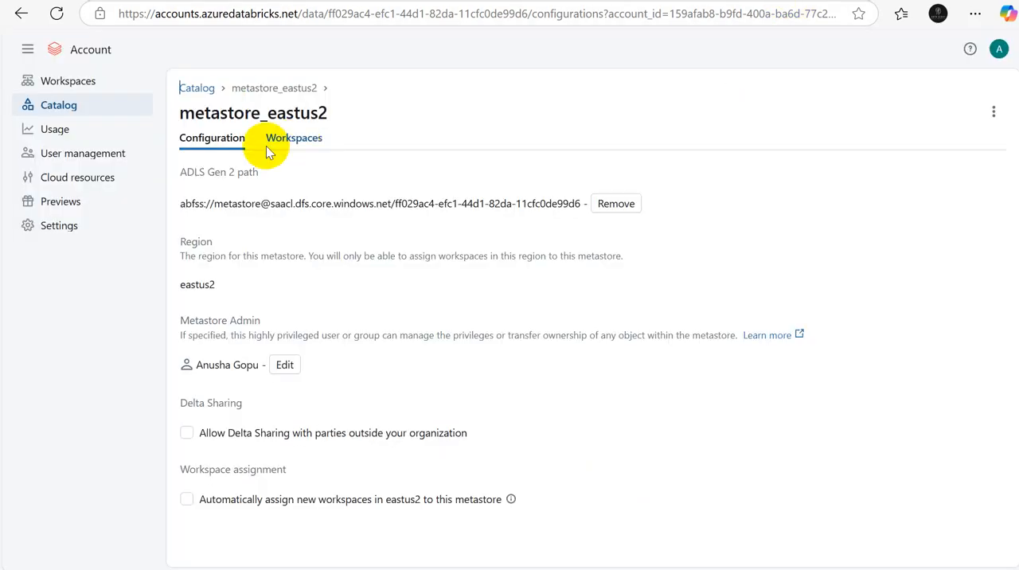
# Step: Review the workspaces assigned to metastore_eastus2, and save the same person's plain Gmail account as its metastore admin
pyautogui.click(291, 148)
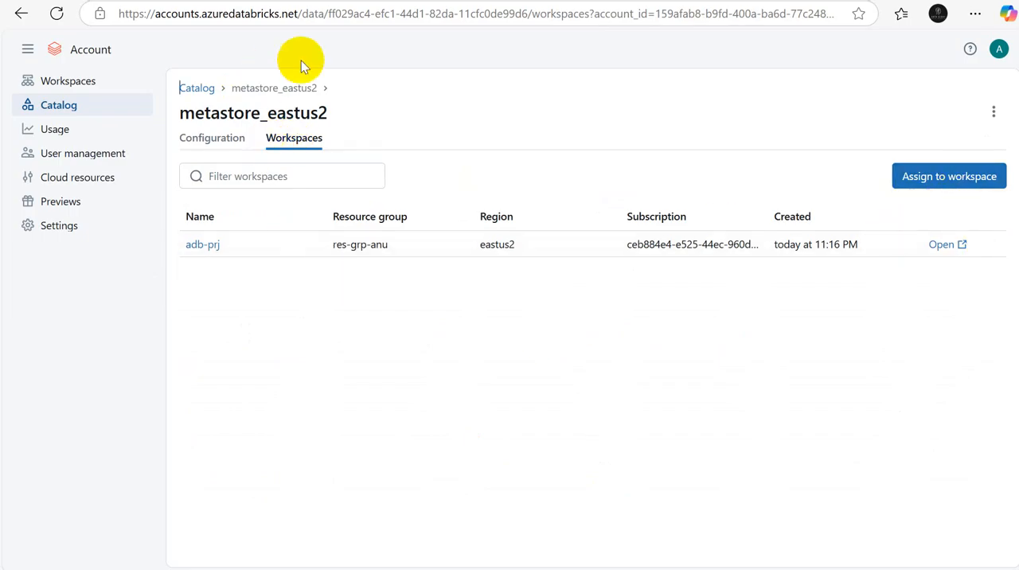
pyautogui.click(213, 145)
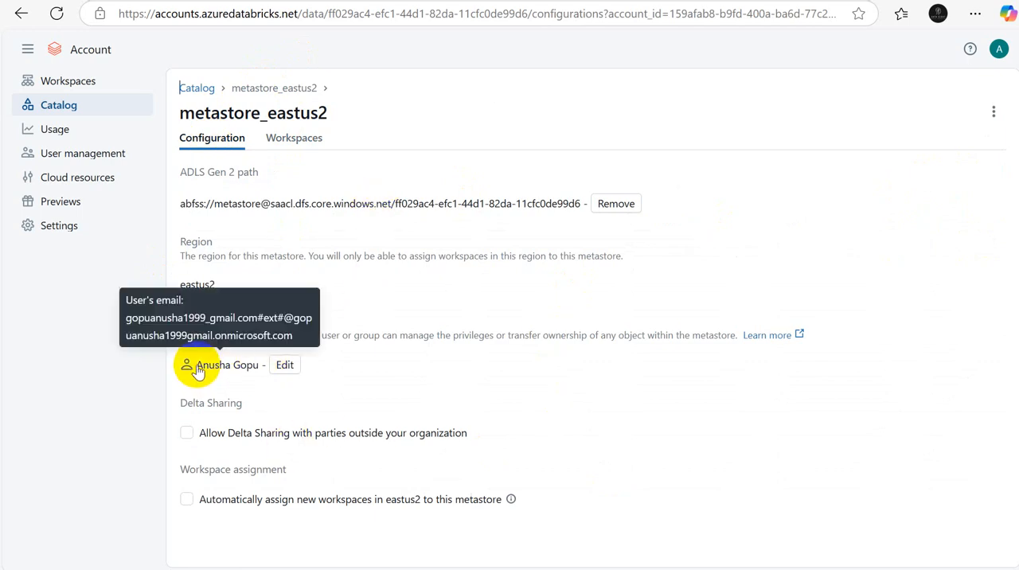
pyautogui.click(288, 368)
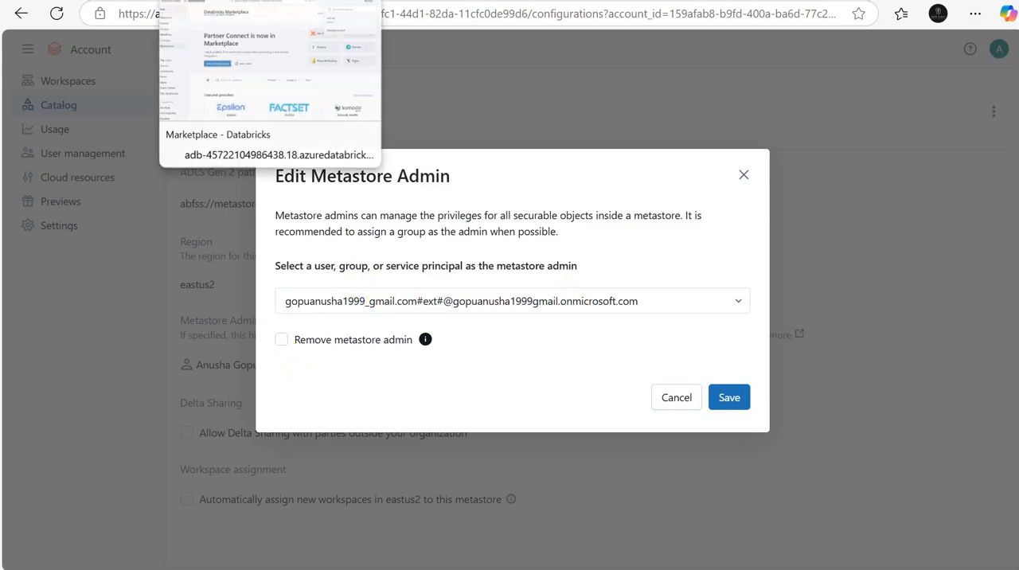
pyautogui.click(740, 300)
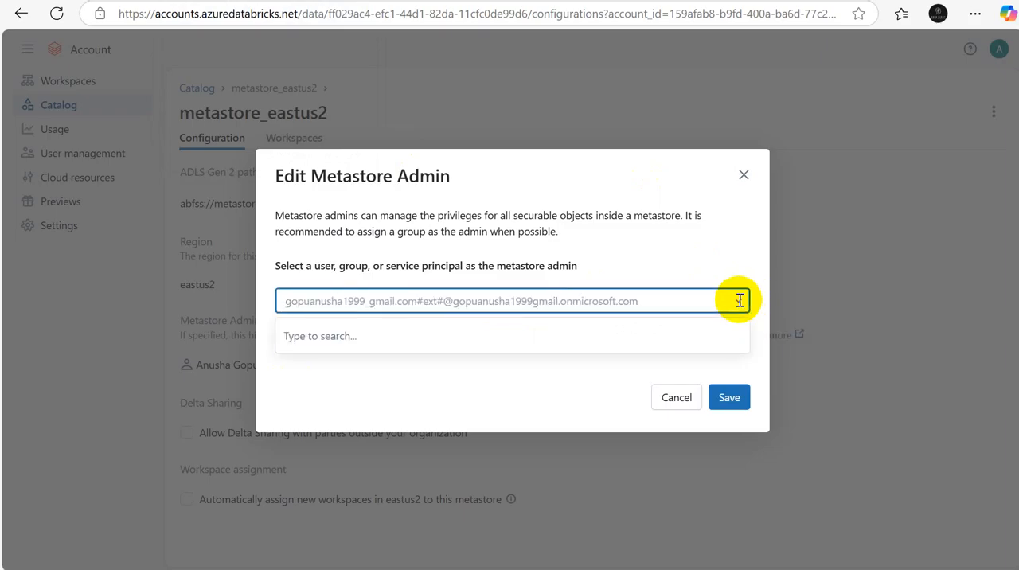
pyautogui.write('A')
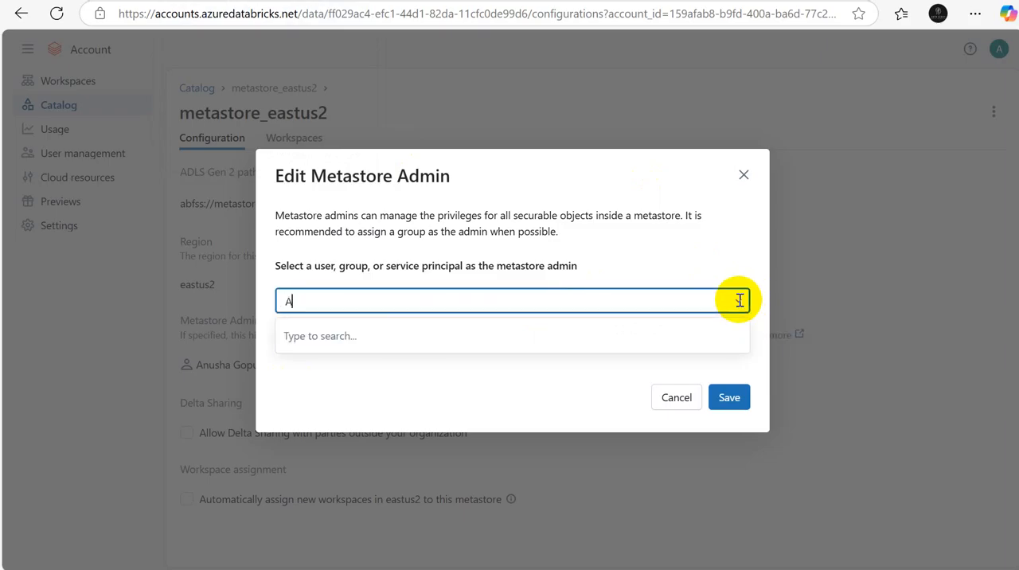
pyautogui.write('nush')
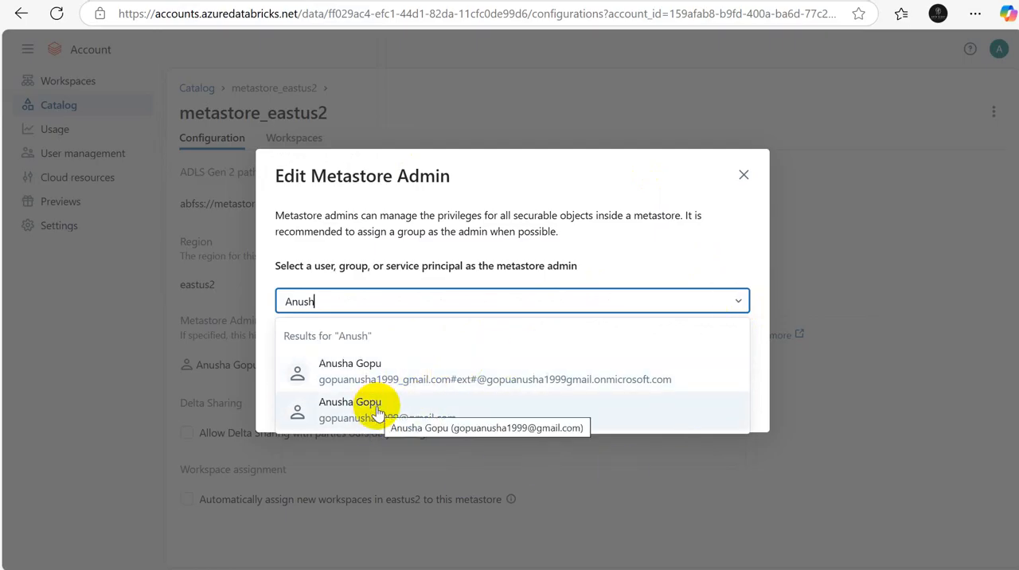
pyautogui.click(377, 409)
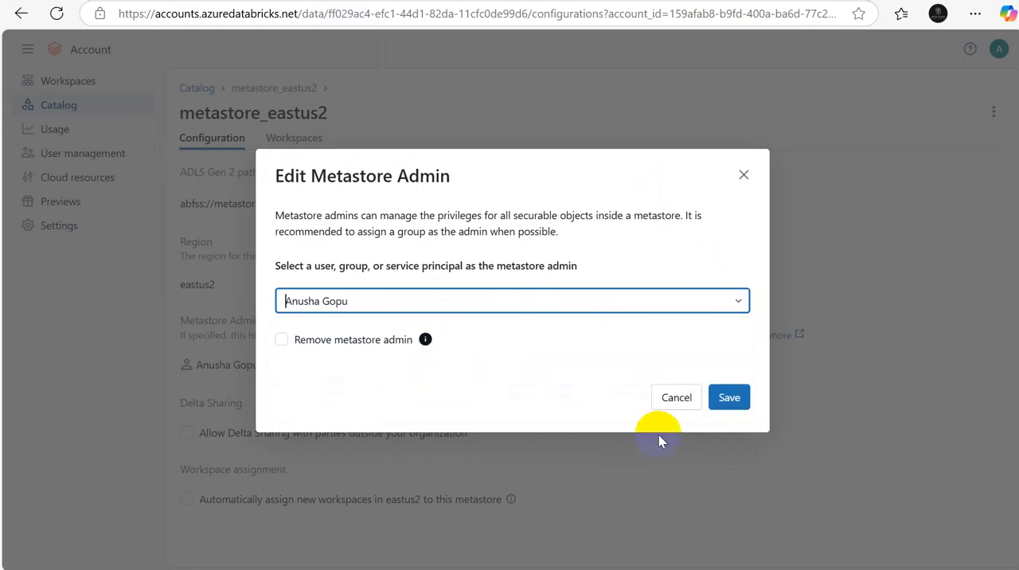
pyautogui.click(728, 397)
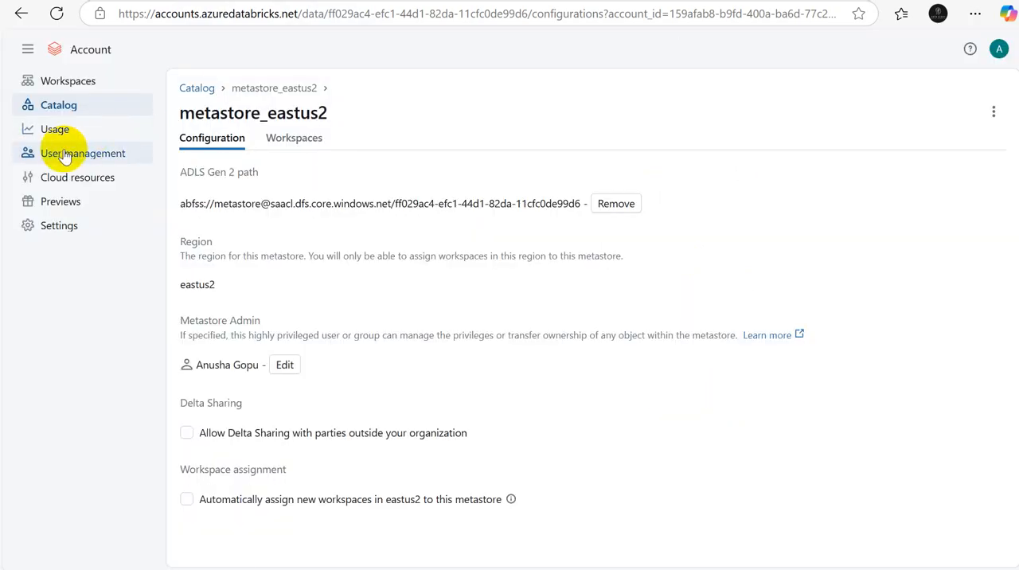
# Step: Open the account's user management to view the list of users and their roles
pyautogui.click(64, 154)
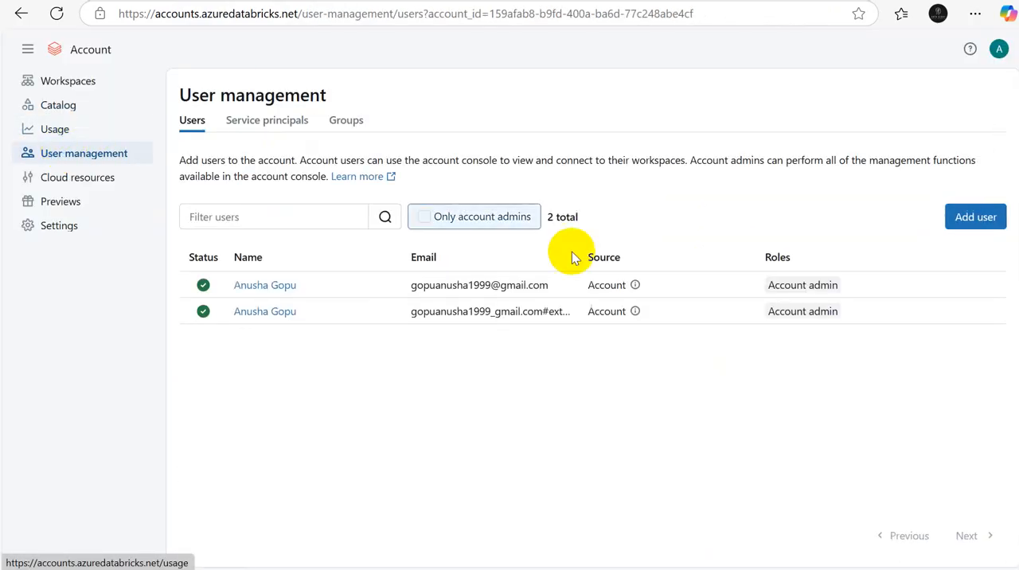
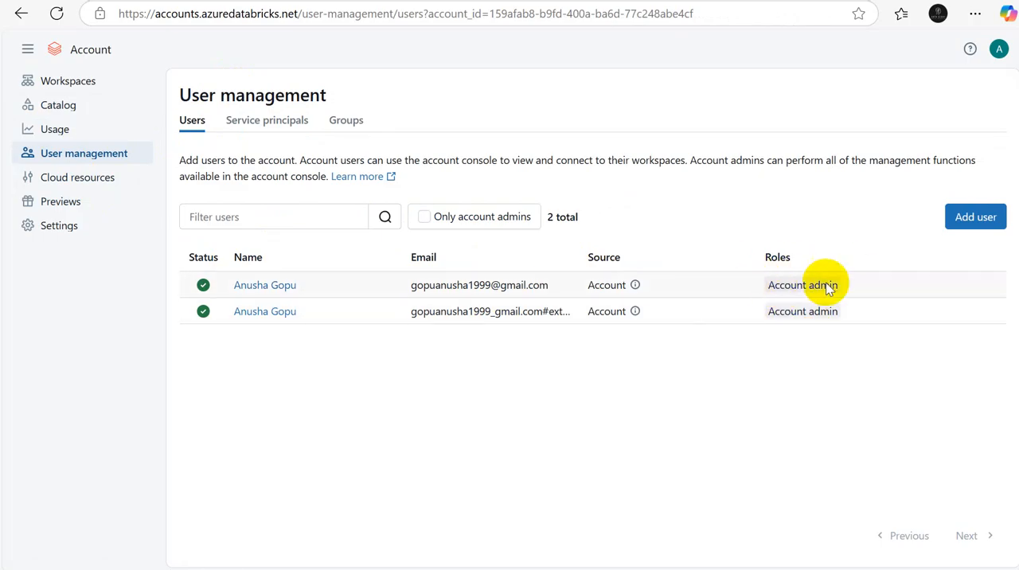
# Step: Check the roles and user information of the first listed account user, and return to the users list
pyautogui.click(270, 288)
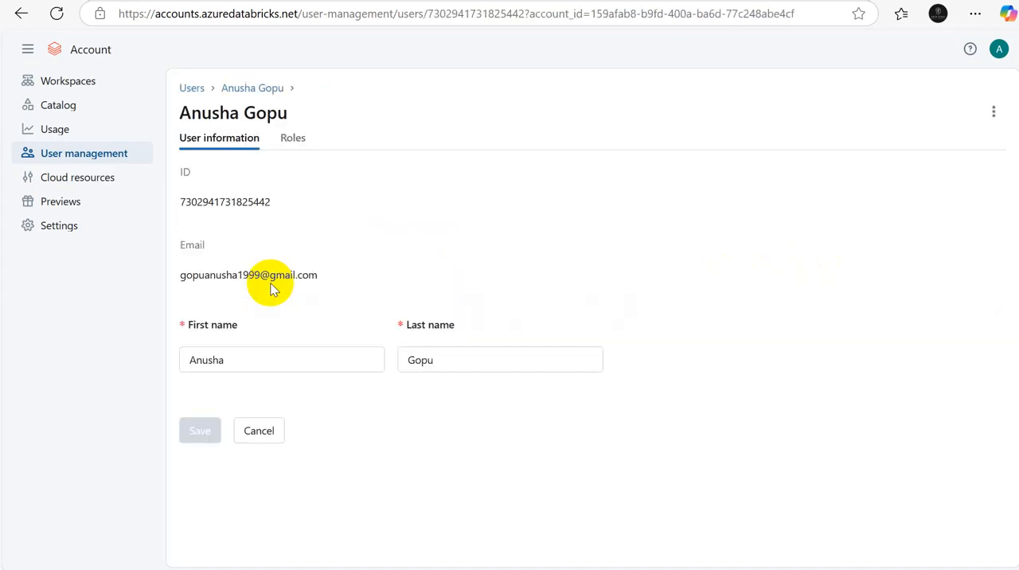
pyautogui.click(292, 145)
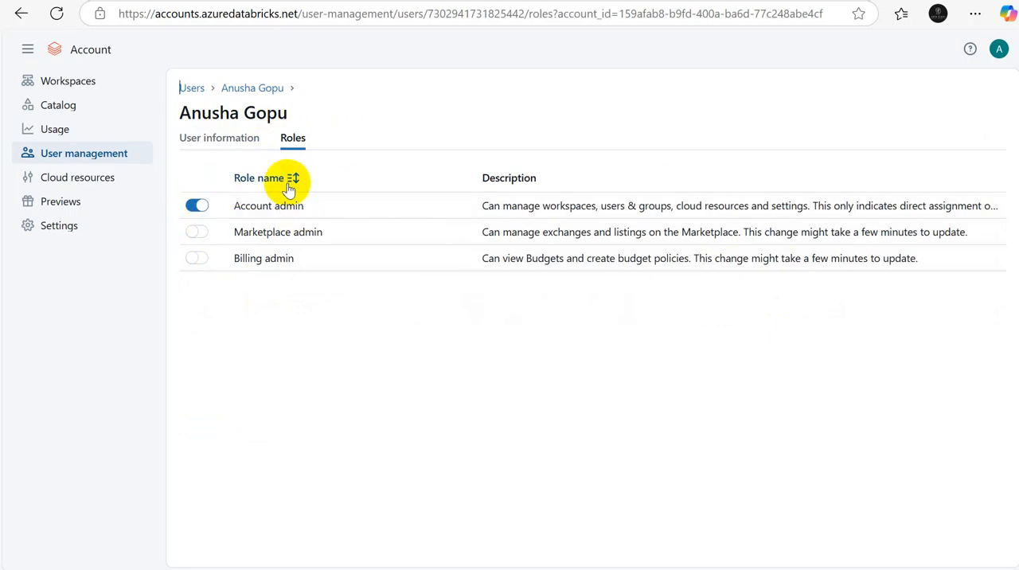
pyautogui.click(201, 137)
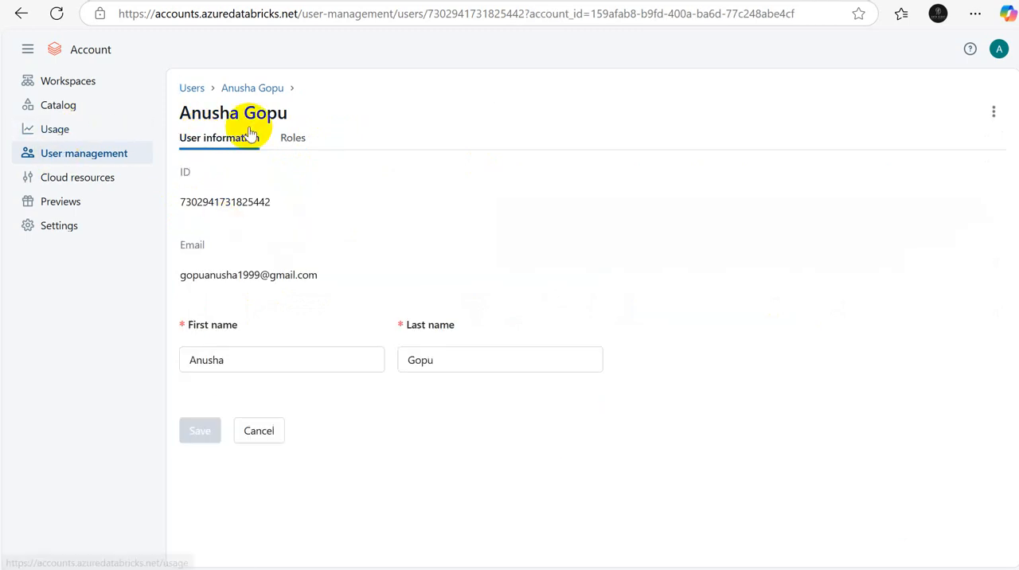
pyautogui.click(195, 88)
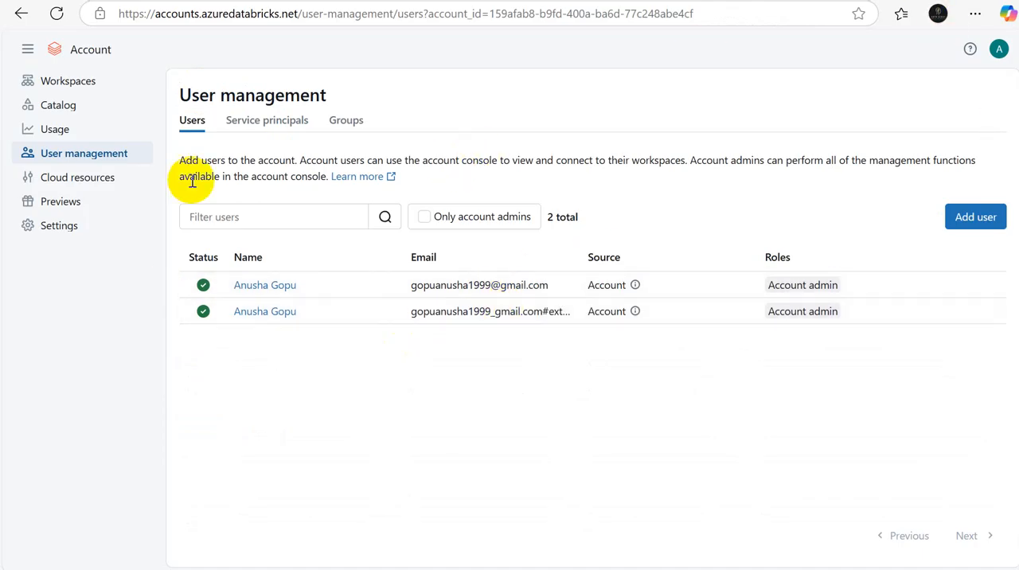
# Step: Open the configuration of metastore_eastus2 and re-save its metastore admin with the same plain Gmail account
pyautogui.click(58, 109)
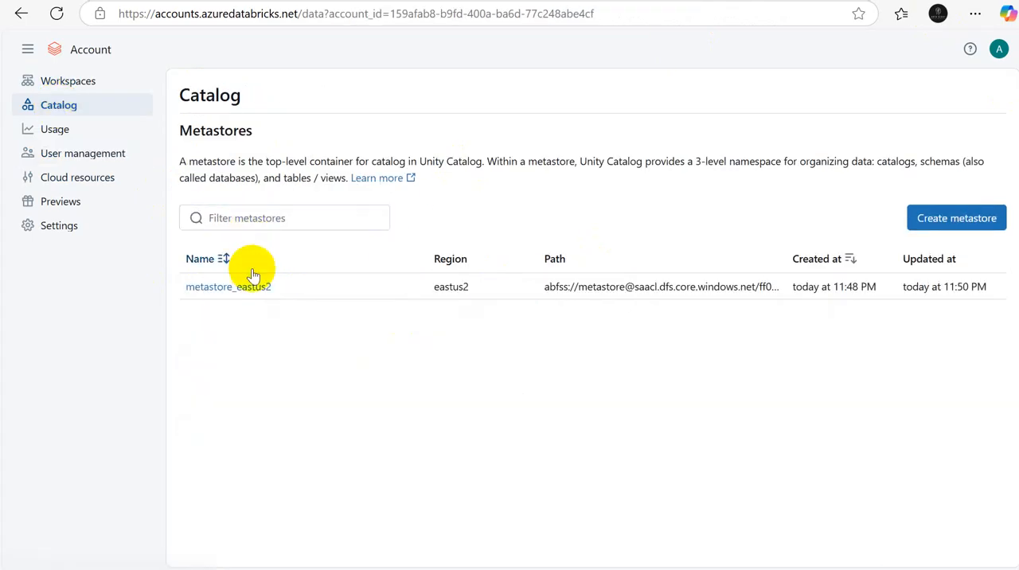
pyautogui.click(236, 291)
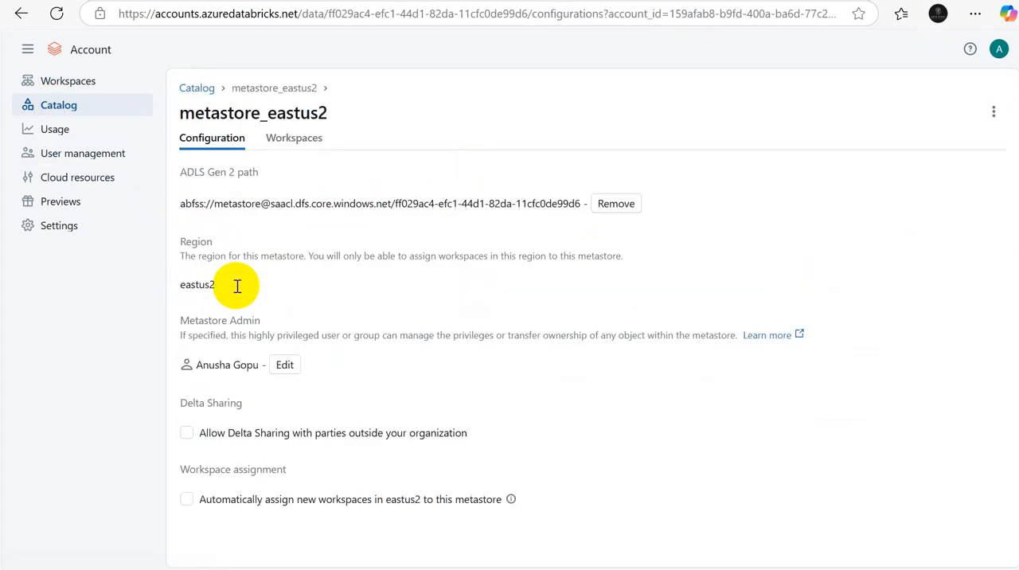
pyautogui.click(284, 364)
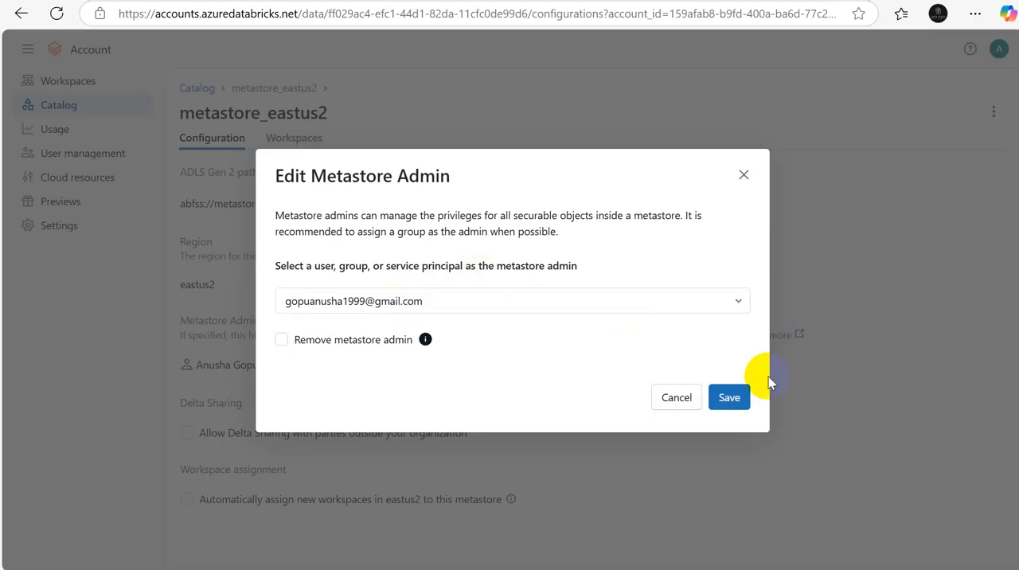
pyautogui.click(733, 397)
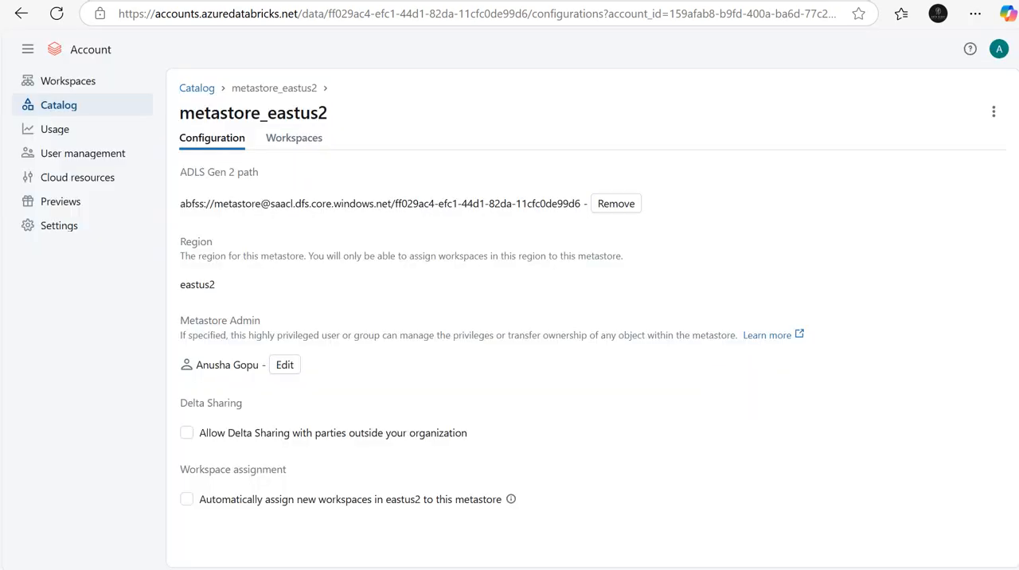
# Step: Switch to the Excel workbook, add a new sheet after Sheet2, and enter the heading "Unity Catalog" in B2
pyautogui.click(709, 568)
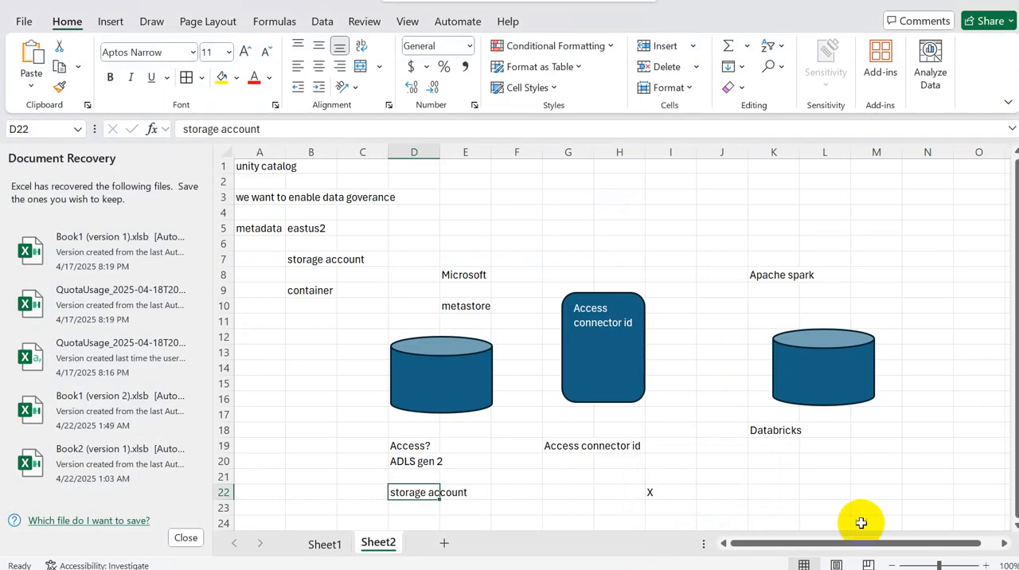
pyautogui.click(438, 545)
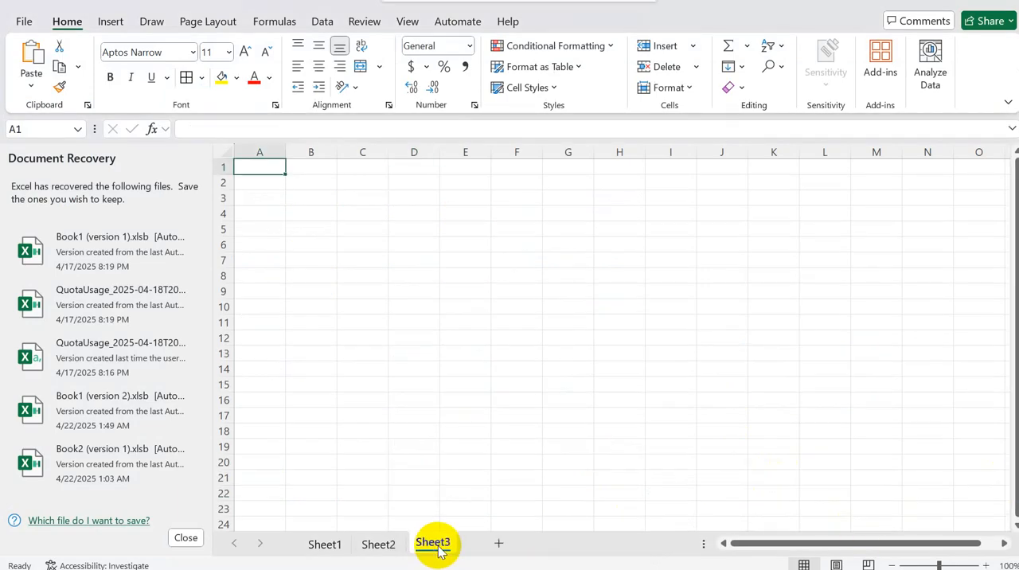
pyautogui.click(288, 183)
pyautogui.write('Uni')
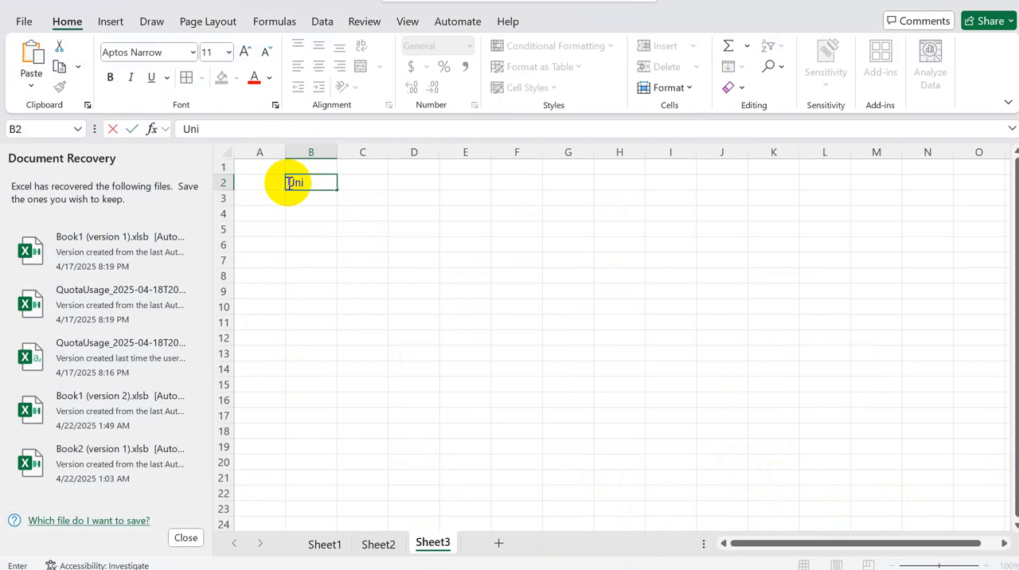
pyautogui.write('ty Cata')
pyautogui.press('Return')
pyautogui.press('Return')
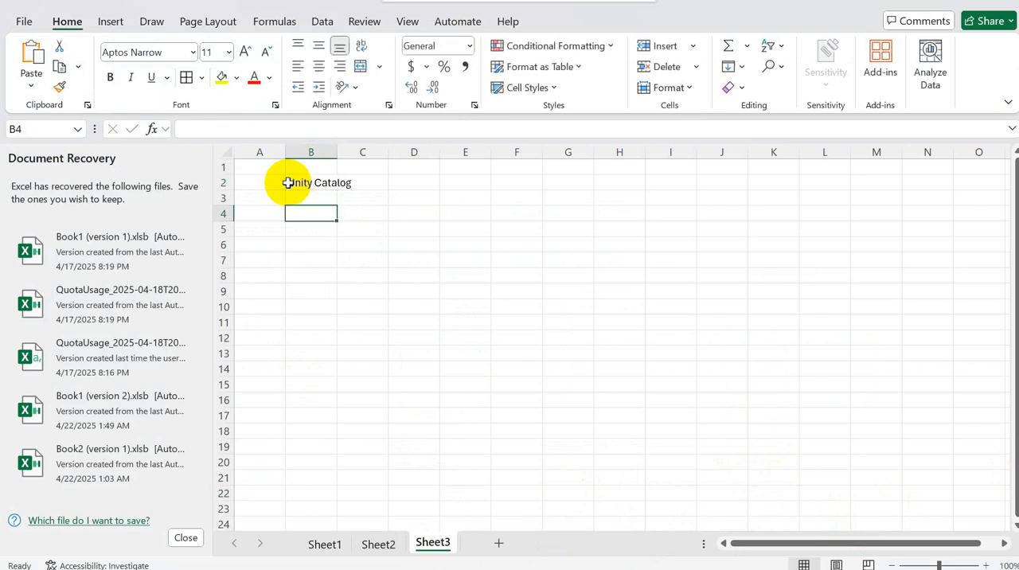
pyautogui.hotkey('alt', 'Tab')
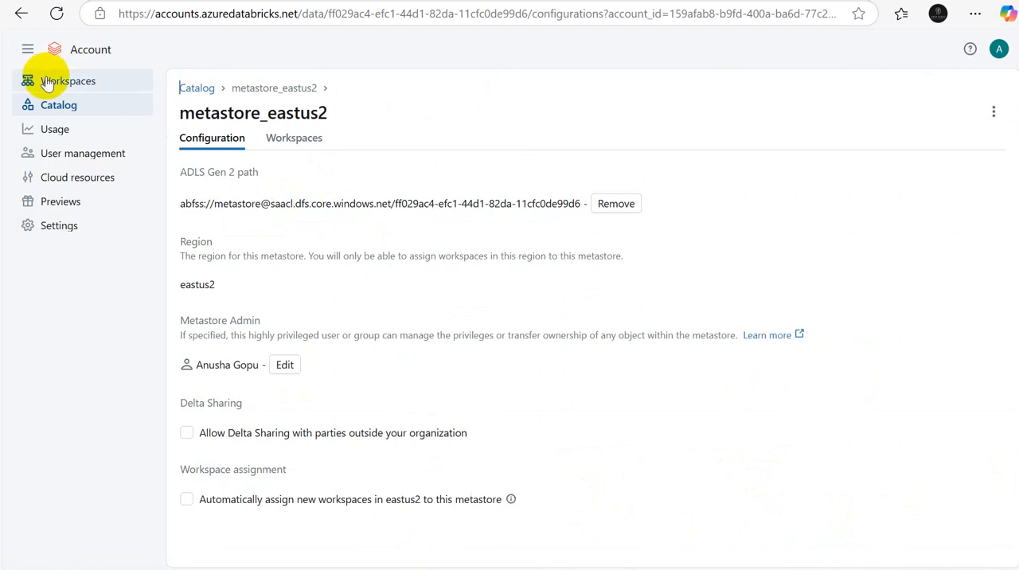
pyautogui.hotkey('alt', 'Tab')
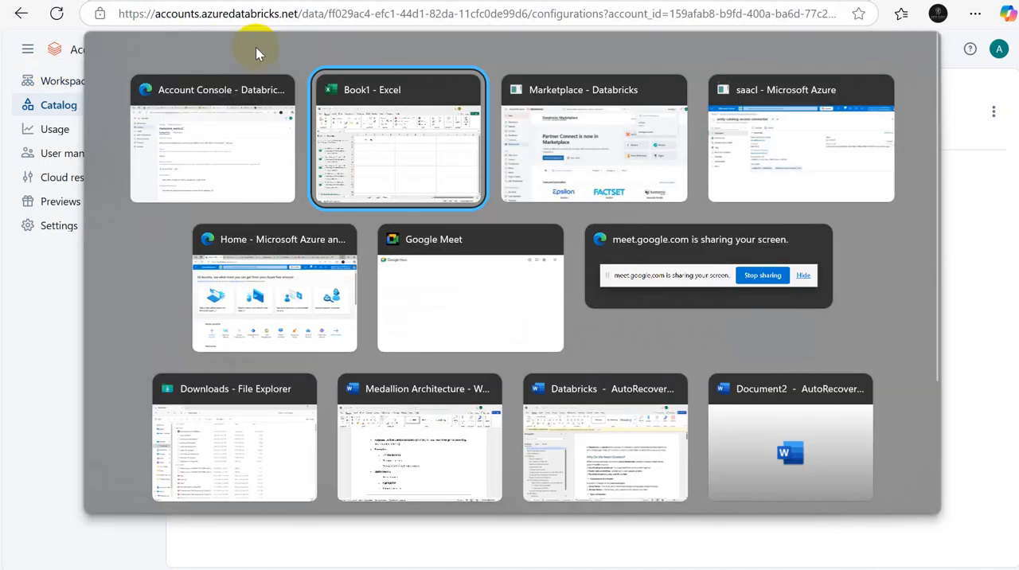
pyautogui.hotkey('alt', 'Tab')
pyautogui.moveTo(120, 13); pyautogui.dragTo(301, 19)
pyautogui.hotkey('ctrl', 'c')
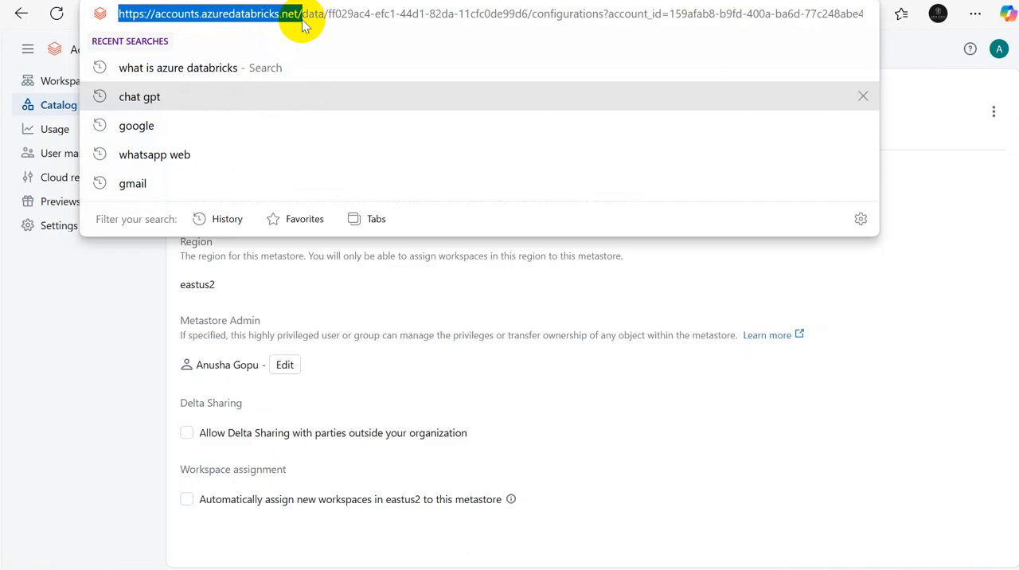
pyautogui.hotkey('alt', 'Tab')
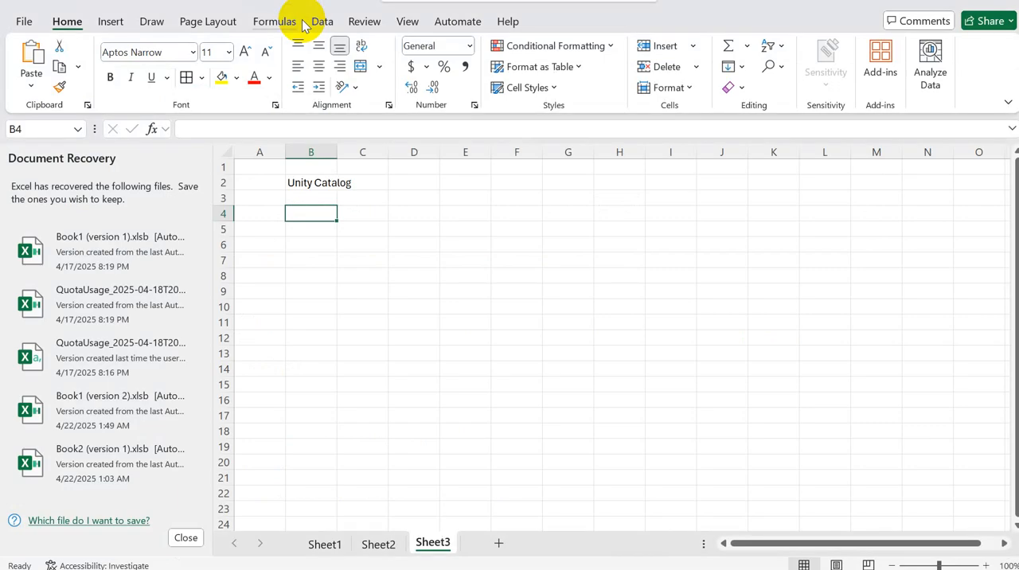
pyautogui.hotkey('ctrl', 'v')
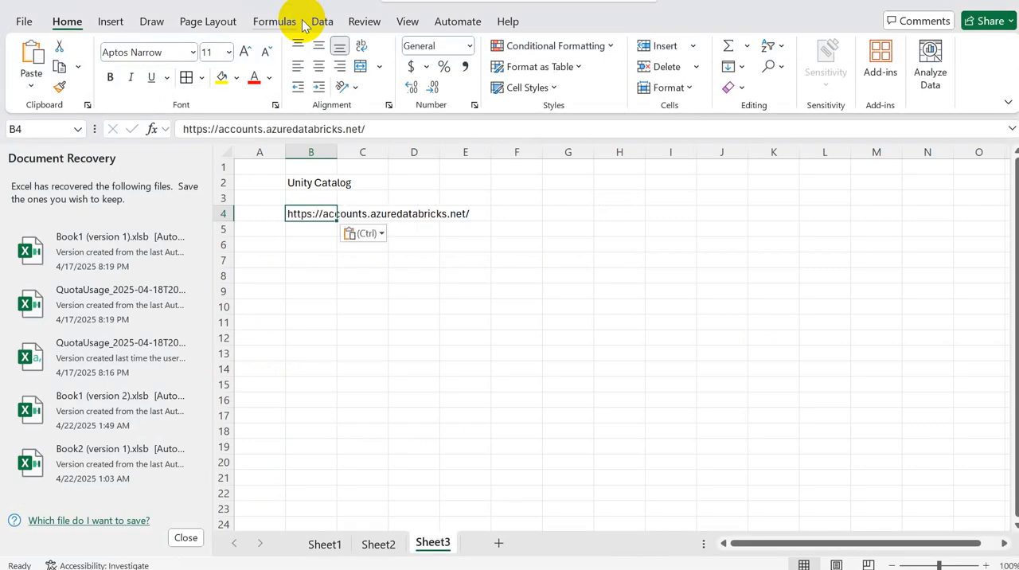
# Step: Label the row of the console address "Step 1" in A4 and the row below "Step 2" in A5
pyautogui.click(274, 214)
pyautogui.write('Step 1')
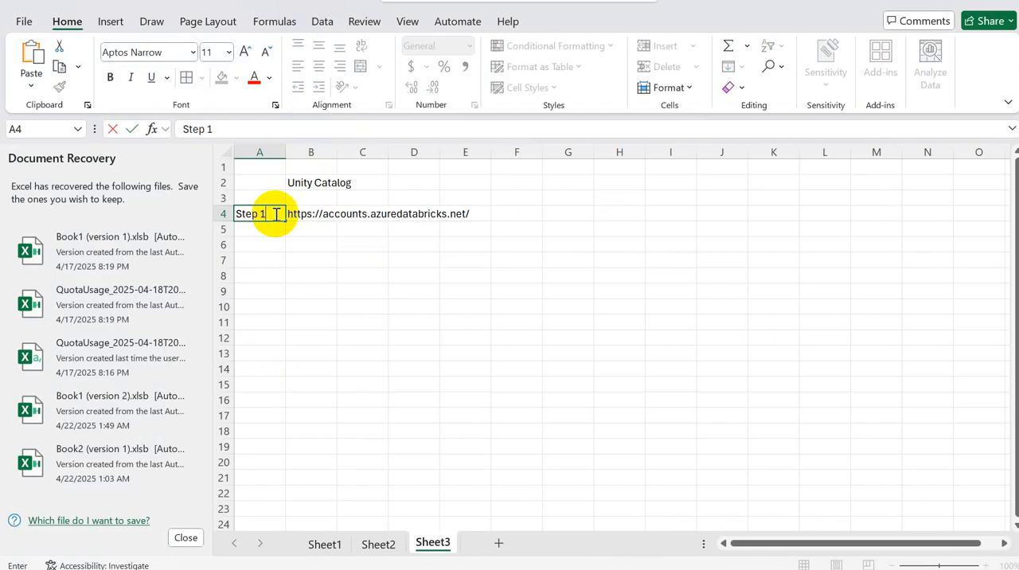
pyautogui.press('Return')
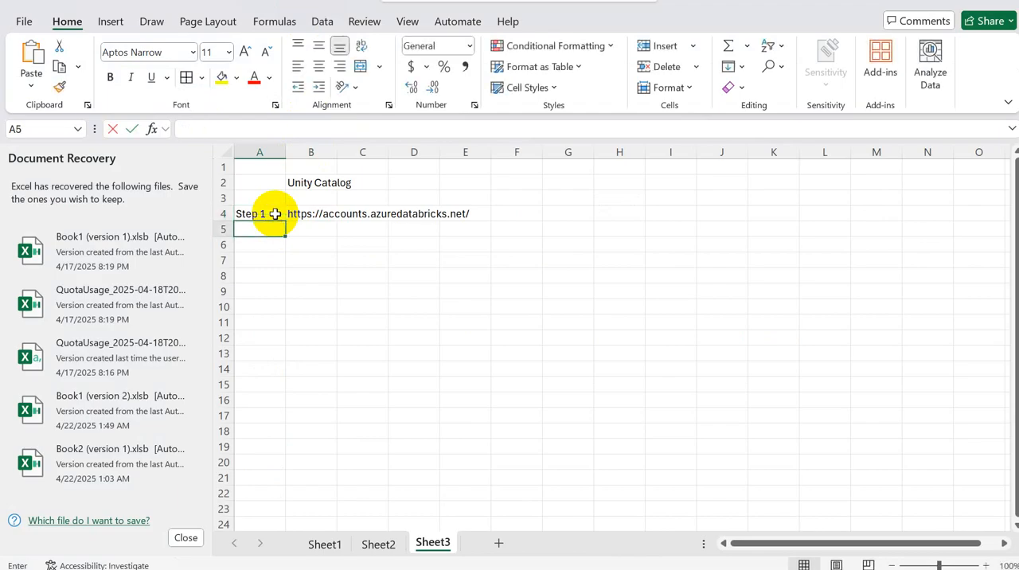
pyautogui.write('Step 2')
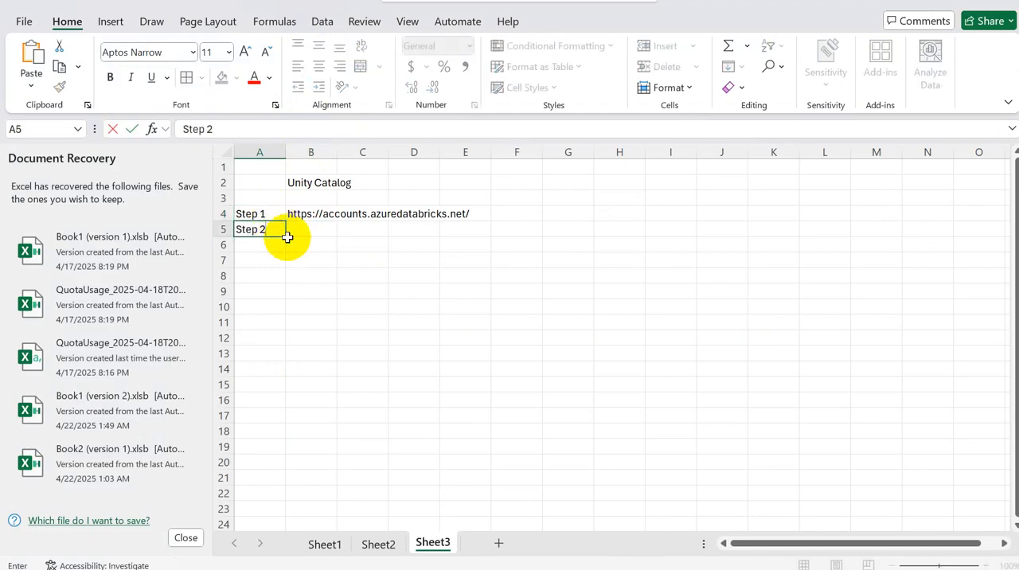
# Step: Enter "login with our microsoft entra id (#)" in B5 as the description of Step 2
pyautogui.click(301, 242)
pyautogui.click(306, 232)
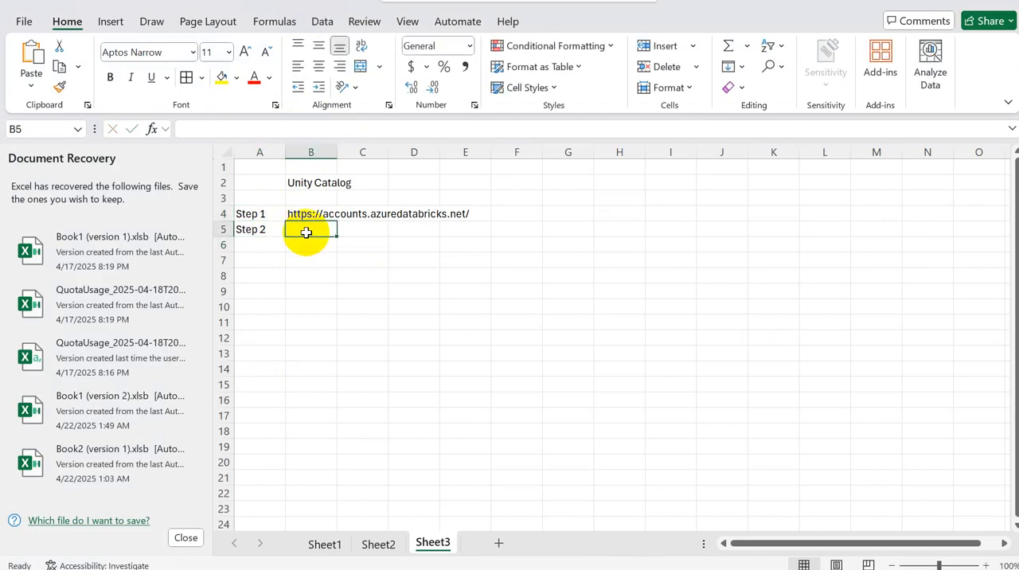
pyautogui.write('login wi')
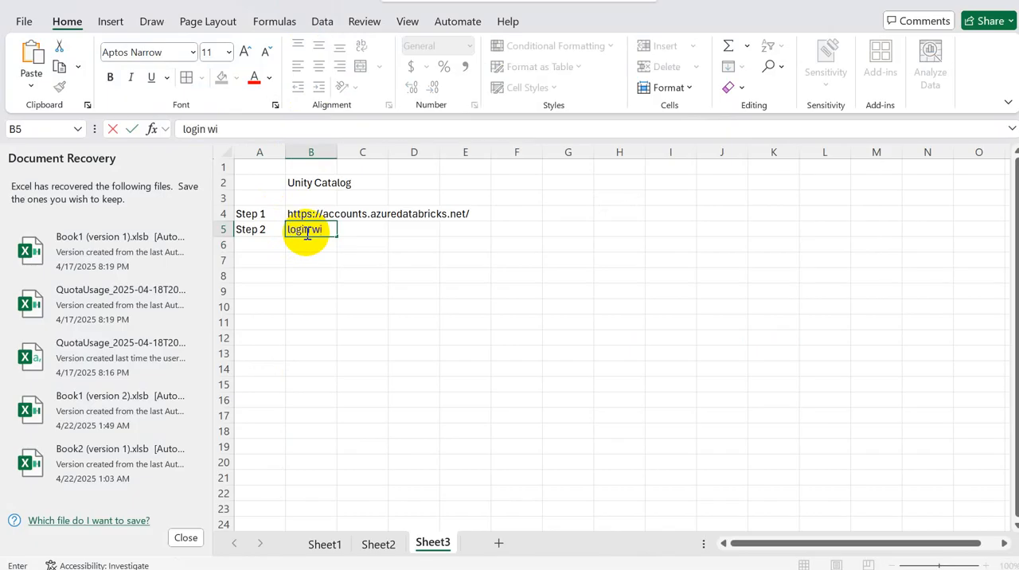
pyautogui.write('th our microsoft ent')
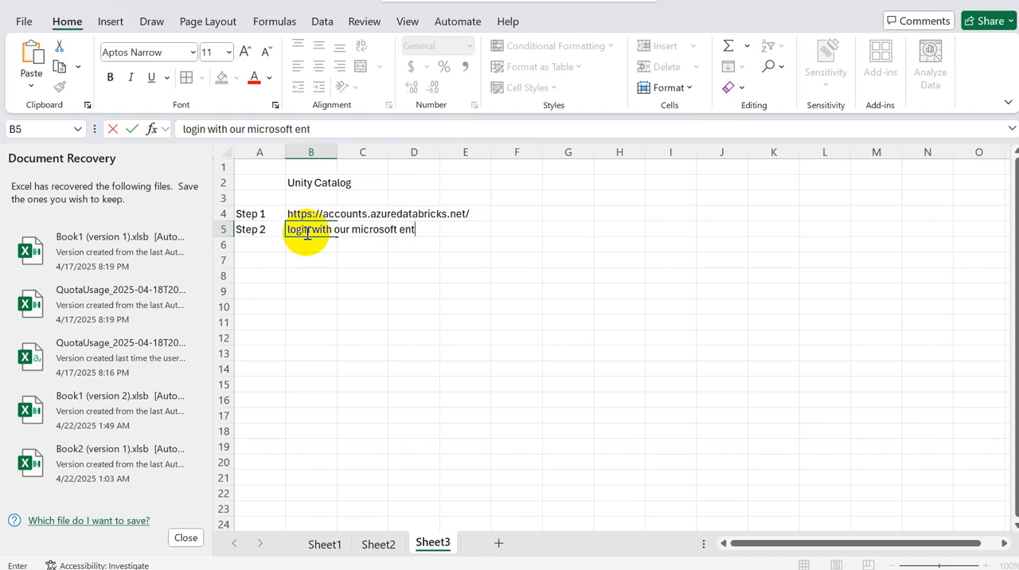
pyautogui.write('ra id')
pyautogui.write('(#)')
# Step: Switch to the Azure portal, view the users in Microsoft Entra ID, and copy the listed user's principal name
pyautogui.hotkey('alt', 'Tab')
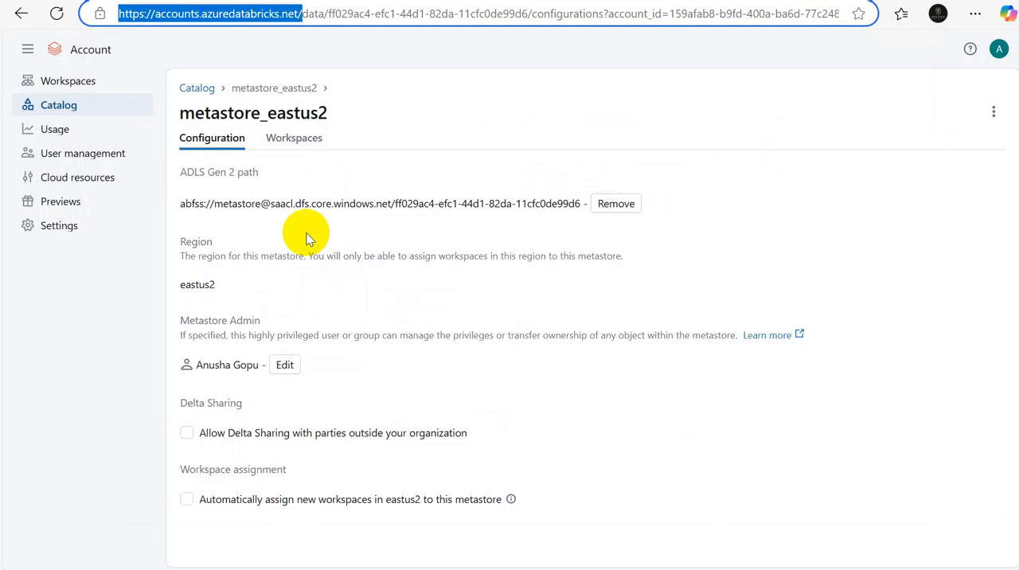
pyautogui.hotkey('ctrl', 'shift', 'Tab')
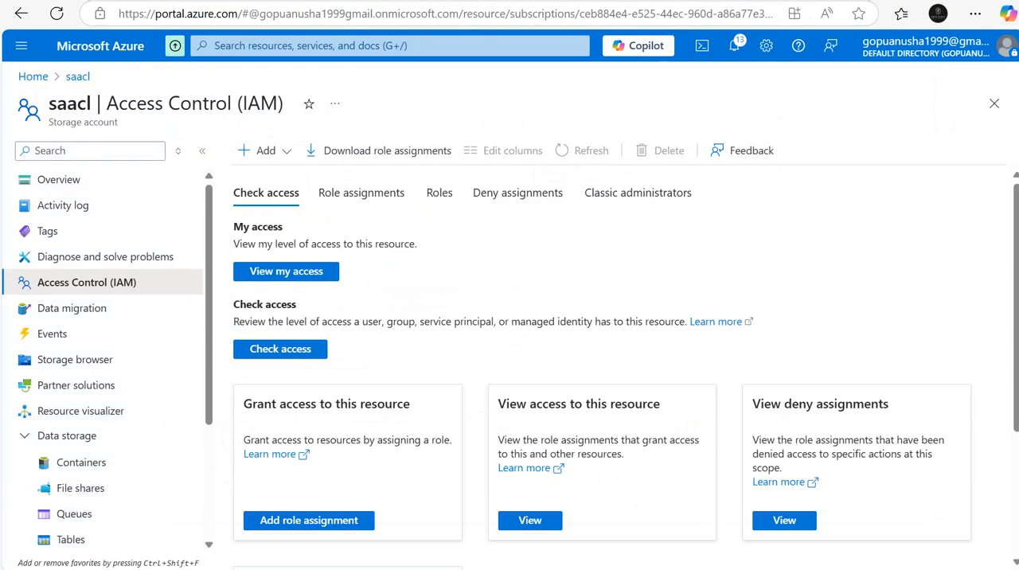
pyautogui.click(40, 77)
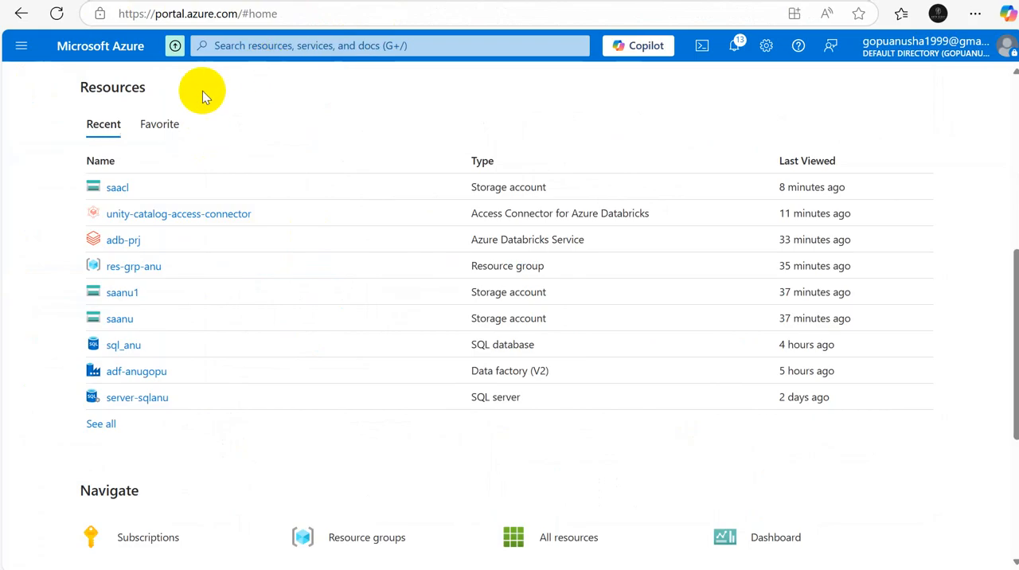
pyautogui.moveTo(1013, 326); pyautogui.dragTo(1005, 80)
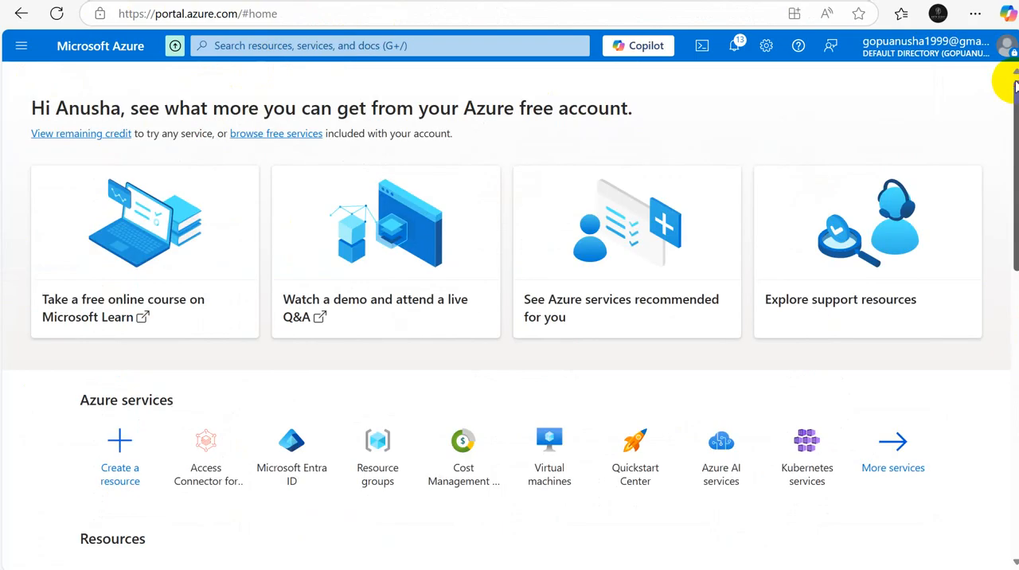
pyautogui.click(299, 462)
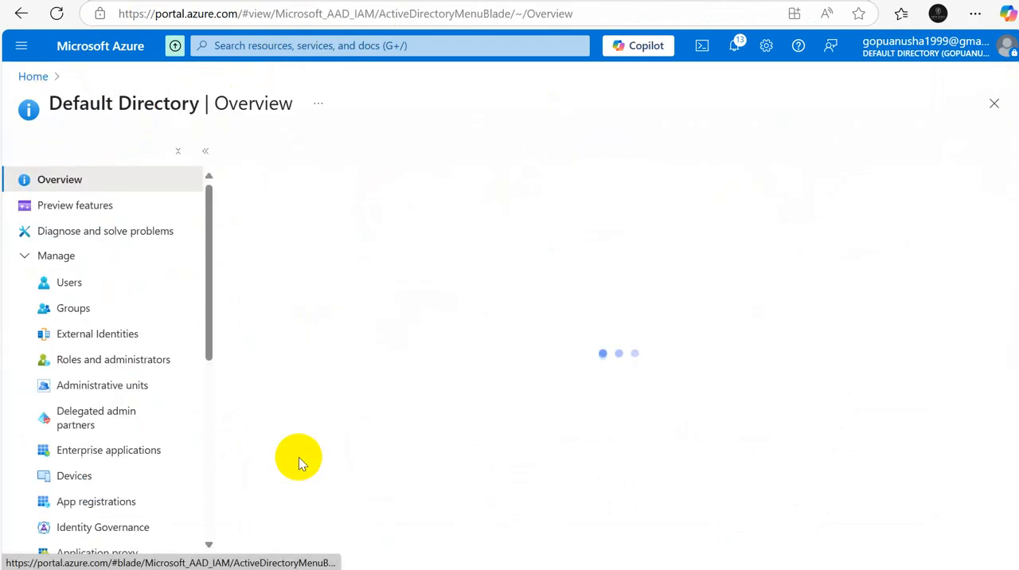
pyautogui.click(68, 288)
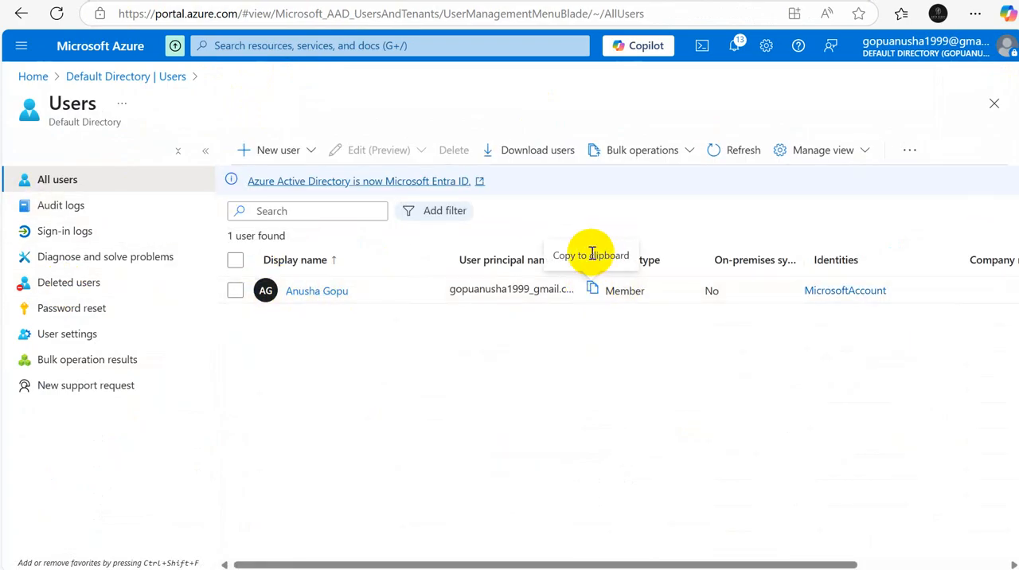
pyautogui.click(593, 290)
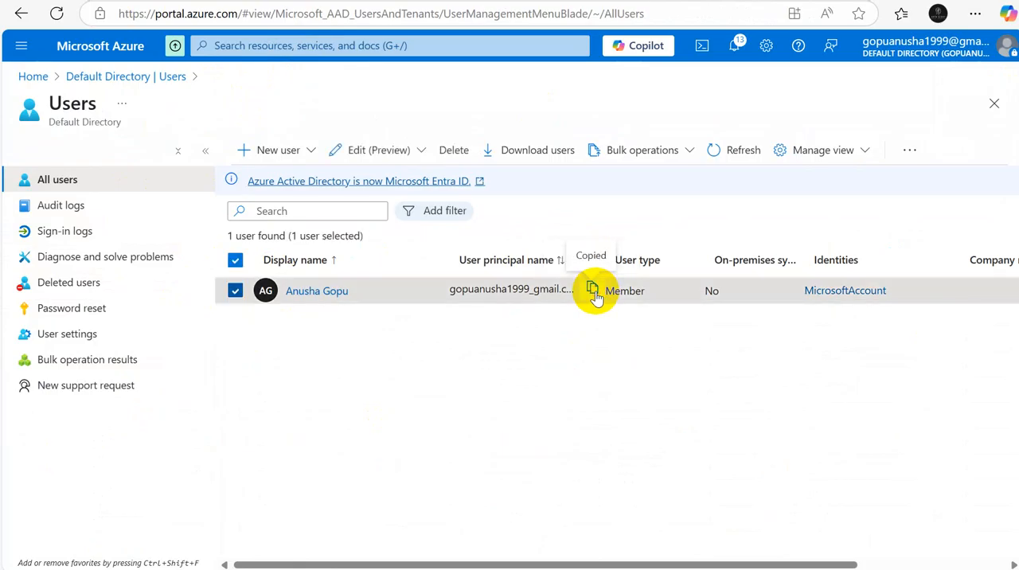
pyautogui.click(915, 1)
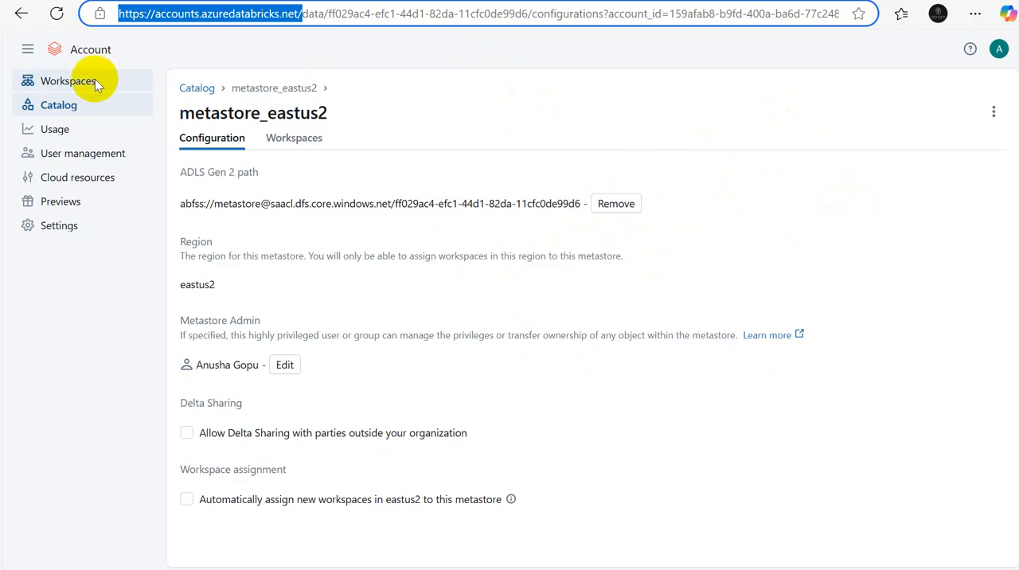
pyautogui.click(49, 111)
pyautogui.hotkey('alt', 'Tab')
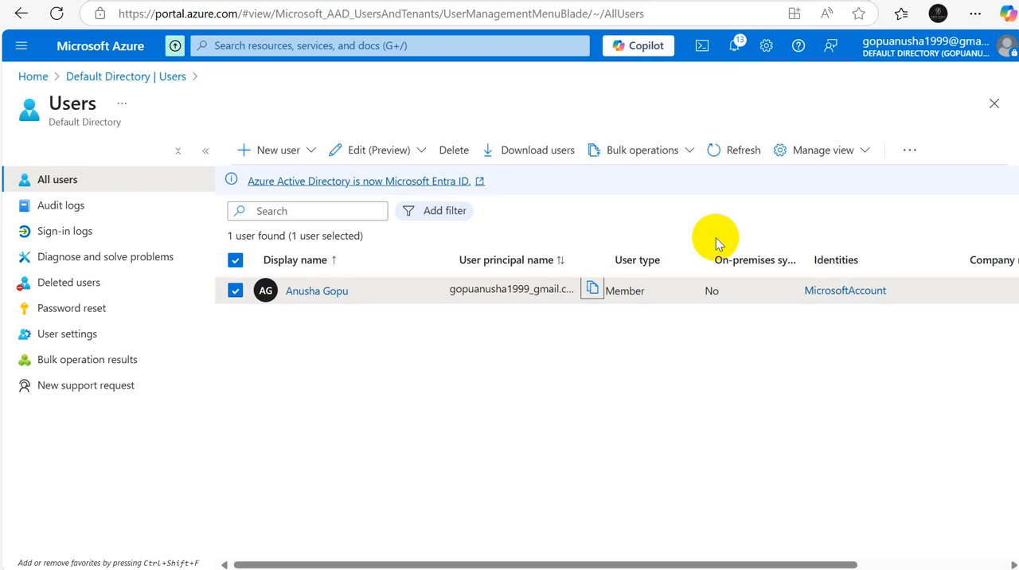
# Step: Switch back to the Excel sheet and enter "reset the passport and configure google autheticator" in B6
pyautogui.hotkey('alt', 'Tab')
pyautogui.hotkey('alt', 'Tab')
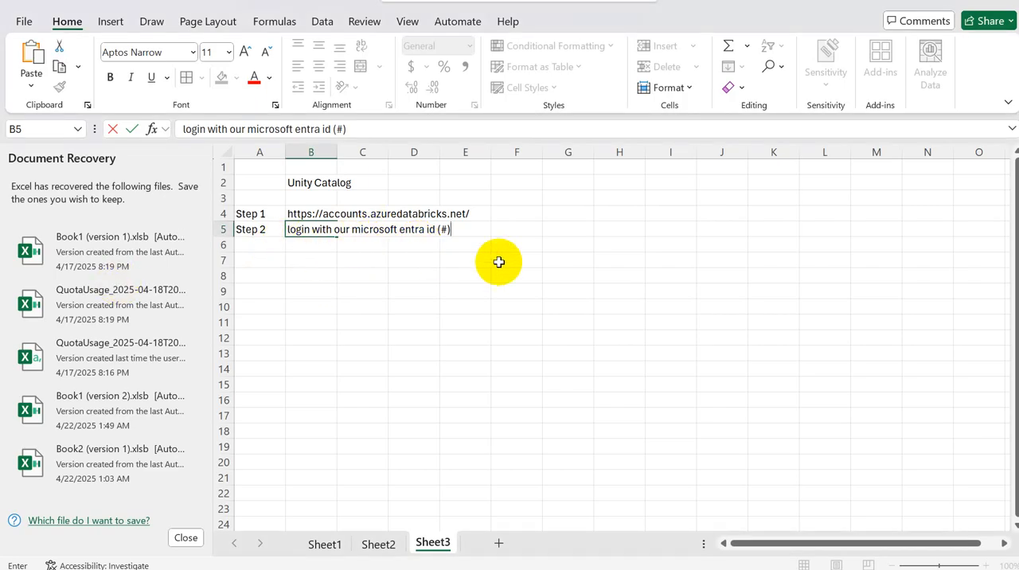
pyautogui.click(297, 247)
pyautogui.write('r')
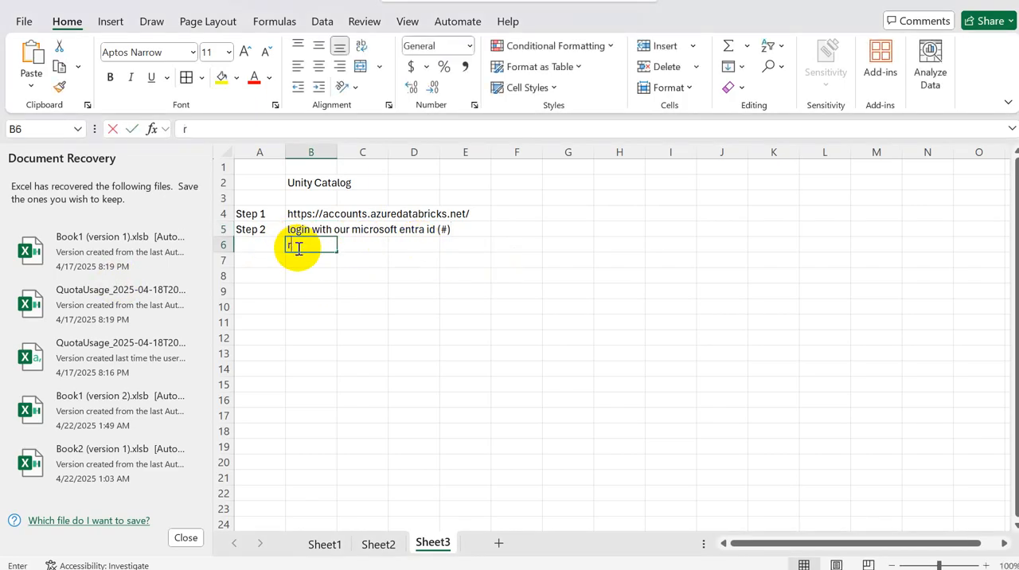
pyautogui.write('eset the a')
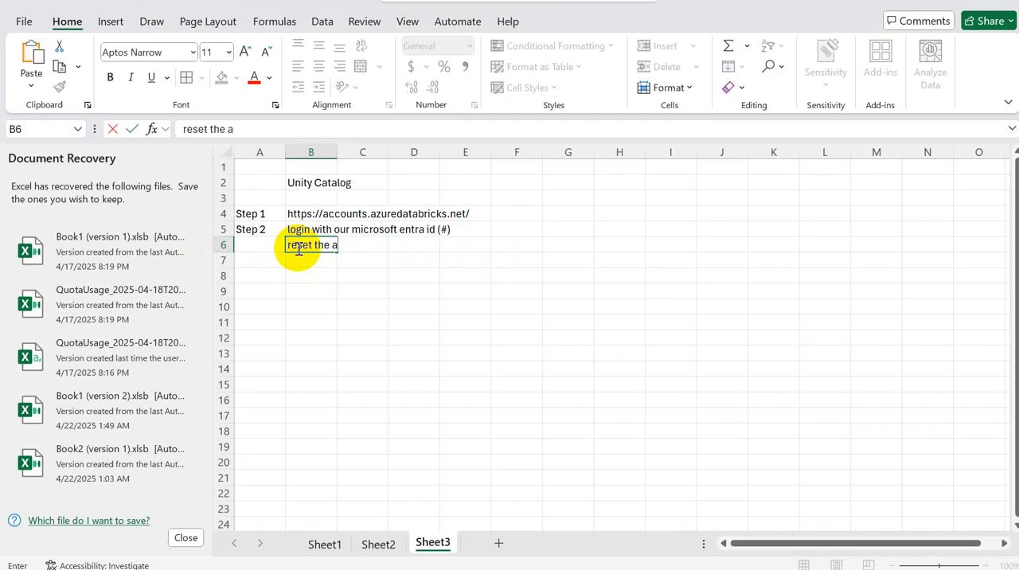
pyautogui.press('BackSpace')
pyautogui.write('passport')
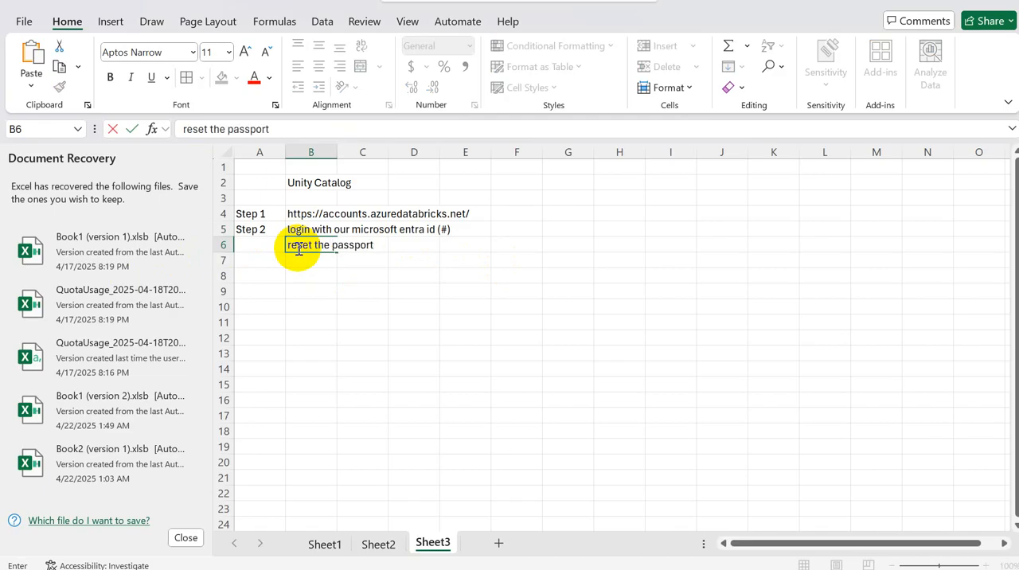
pyautogui.write(' and configure google autheticator')
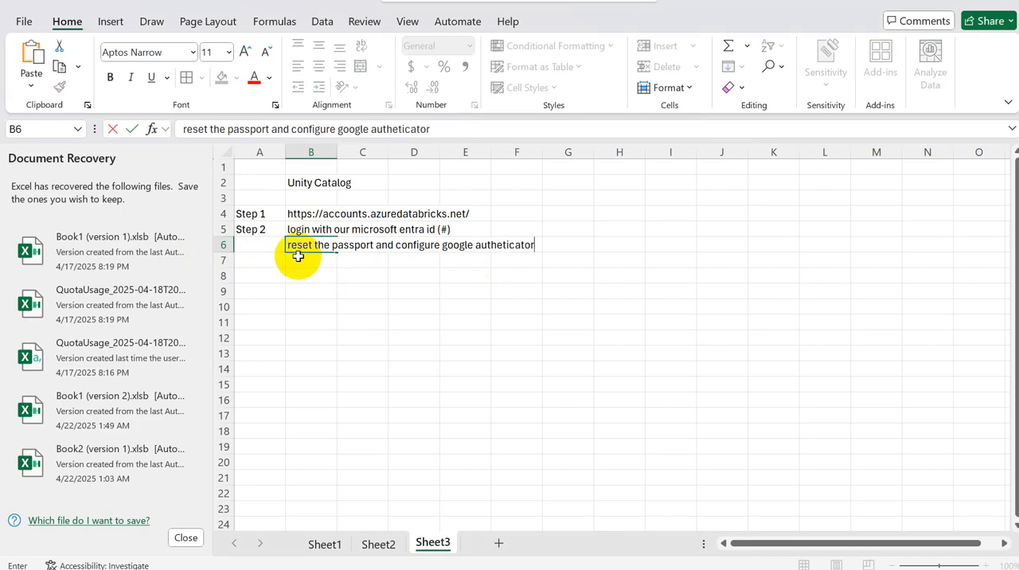
pyautogui.click(298, 262)
# Step: Label the row below the authenticator note "Step 3" in A7
pyautogui.click(238, 261)
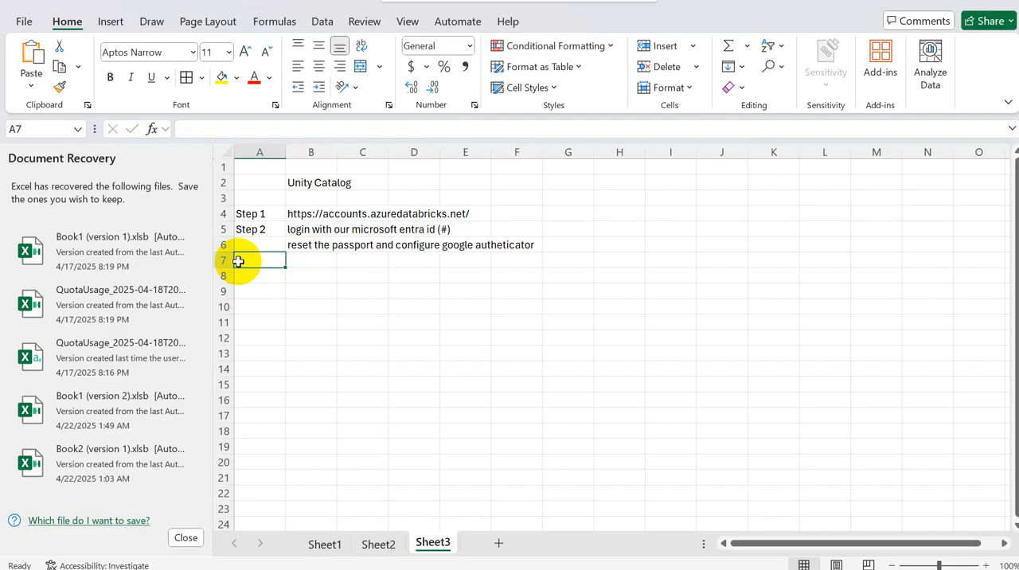
pyautogui.write('Step')
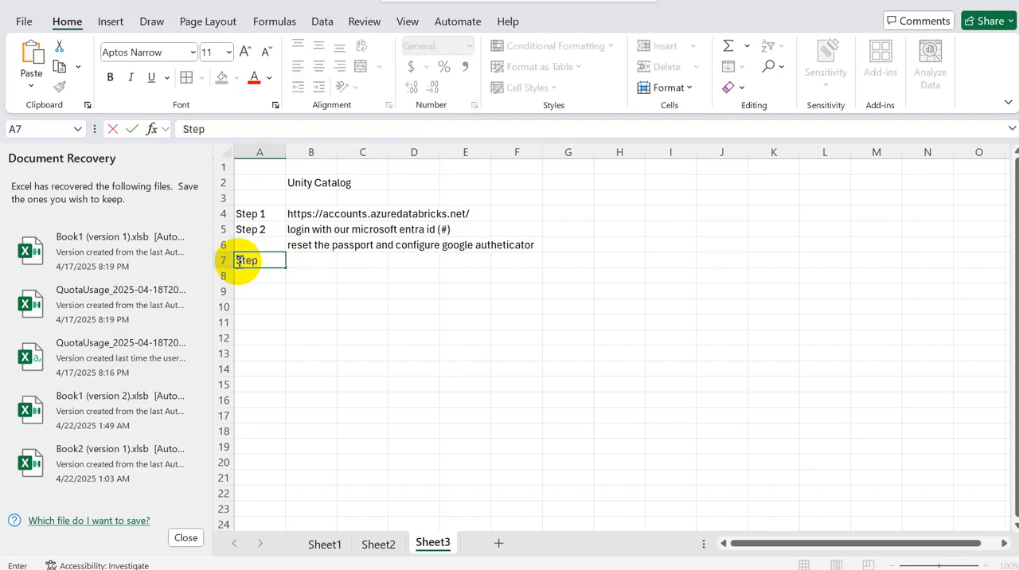
pyautogui.write(' 3')
# Step: Switch to the Databricks account console, view the users under User management, and return to the Excel sheet
pyautogui.hotkey('alt', 'Tab')
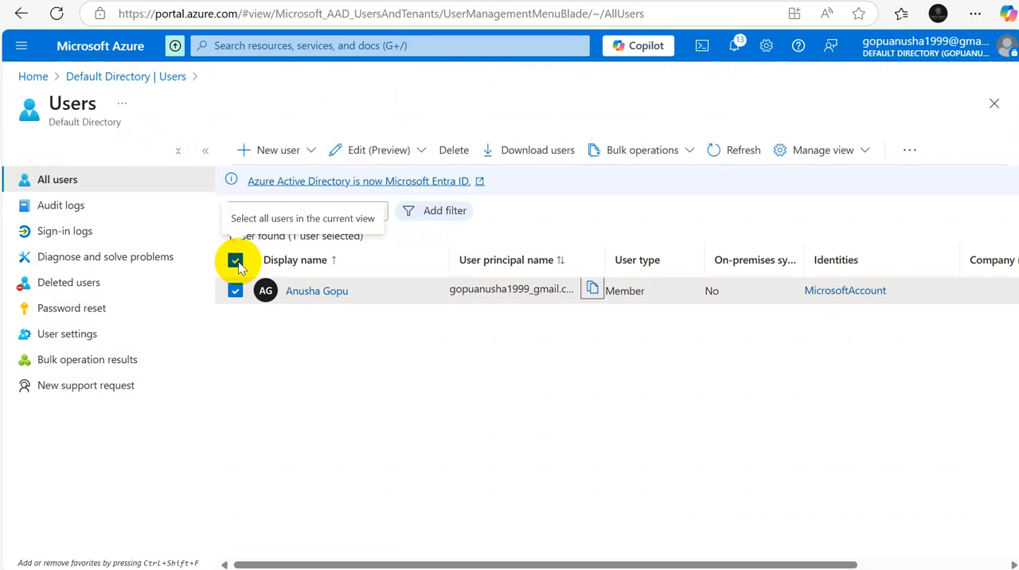
pyautogui.hotkey('alt', 'Tab')
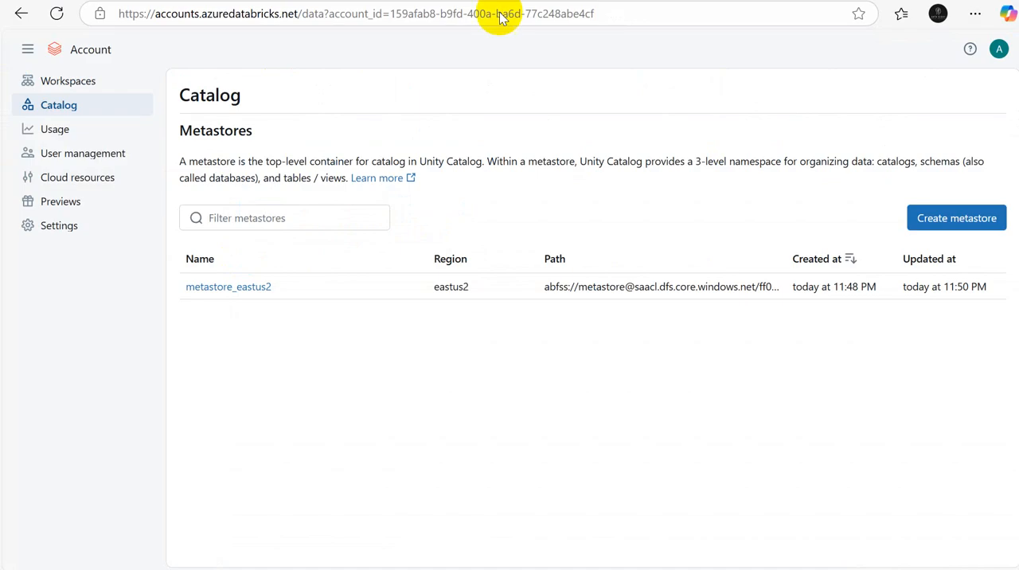
pyautogui.click(65, 157)
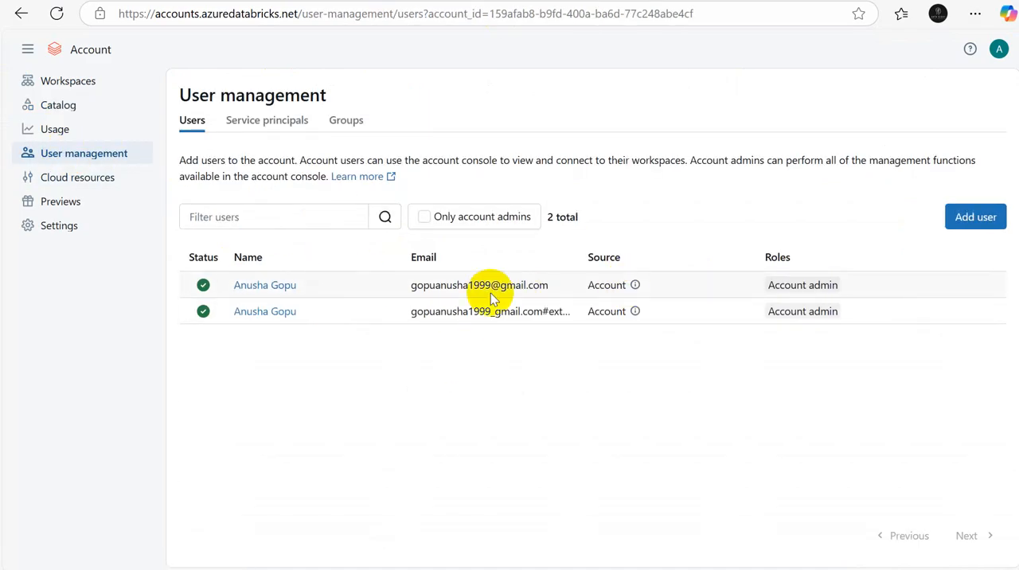
pyautogui.hotkey('alt', 'Tab')
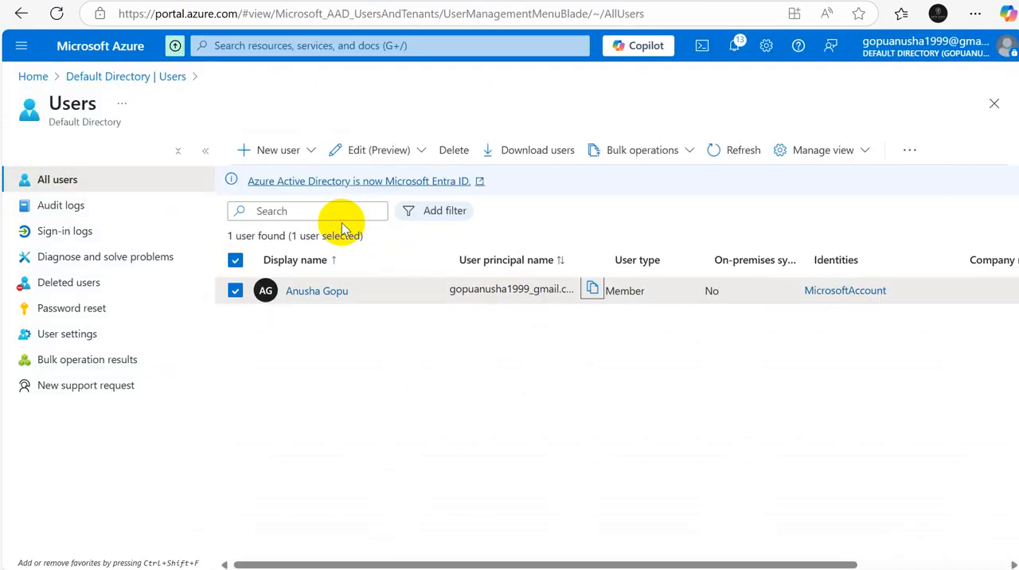
pyautogui.hotkey('alt', 'Tab')
pyautogui.hotkey('alt', 'Tab')
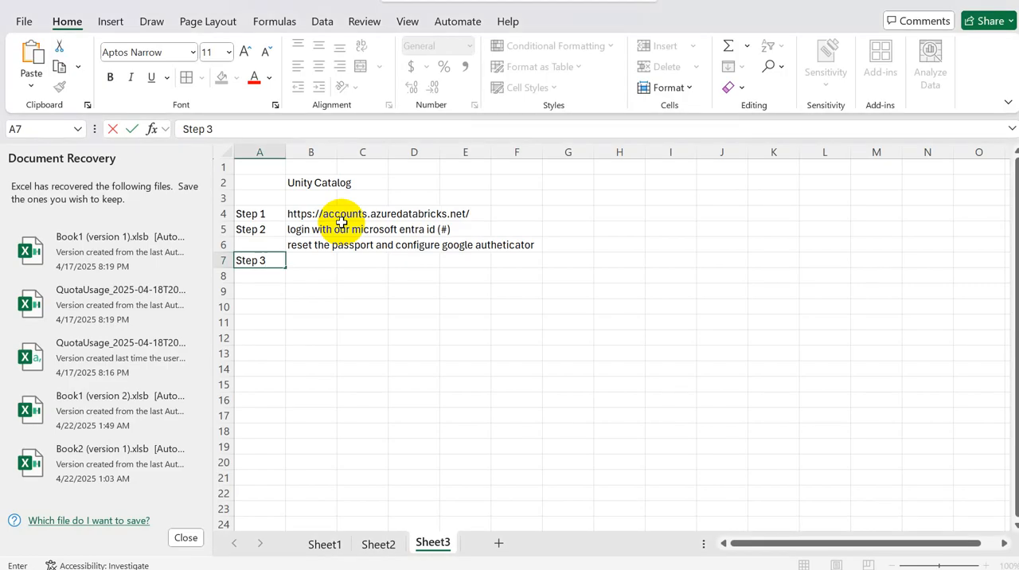
# Step: Enter "Goto user management in same link and make your normal id as admin" in B7 as the description of Step 3
pyautogui.press('Tab')
pyautogui.write('Go')
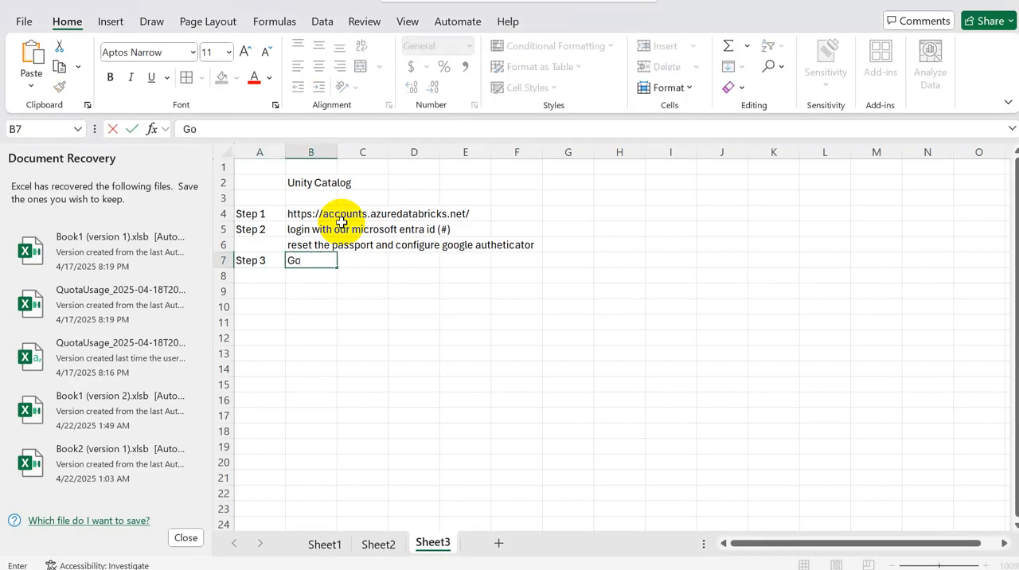
pyautogui.write('to user ma')
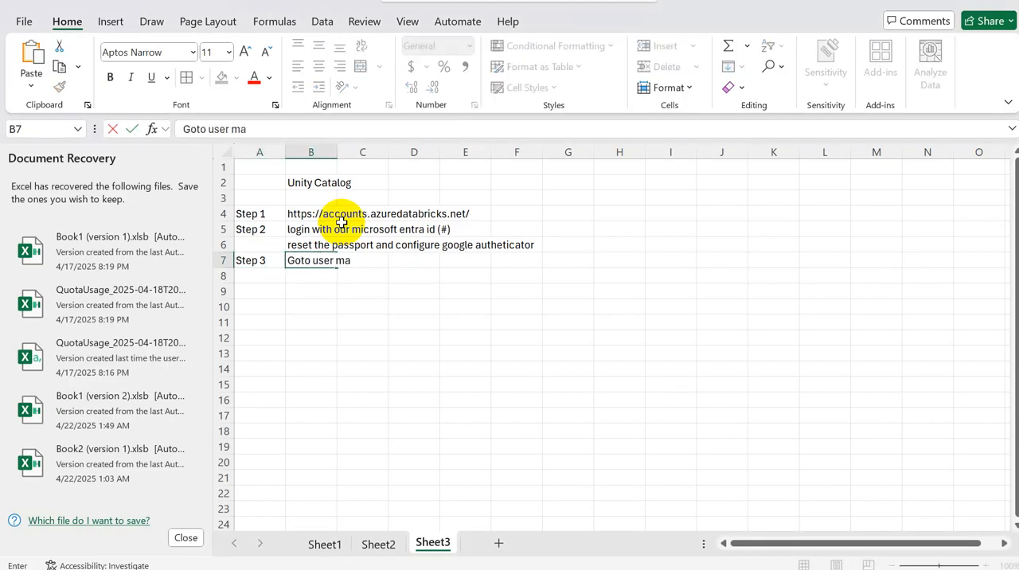
pyautogui.write('nagement in')
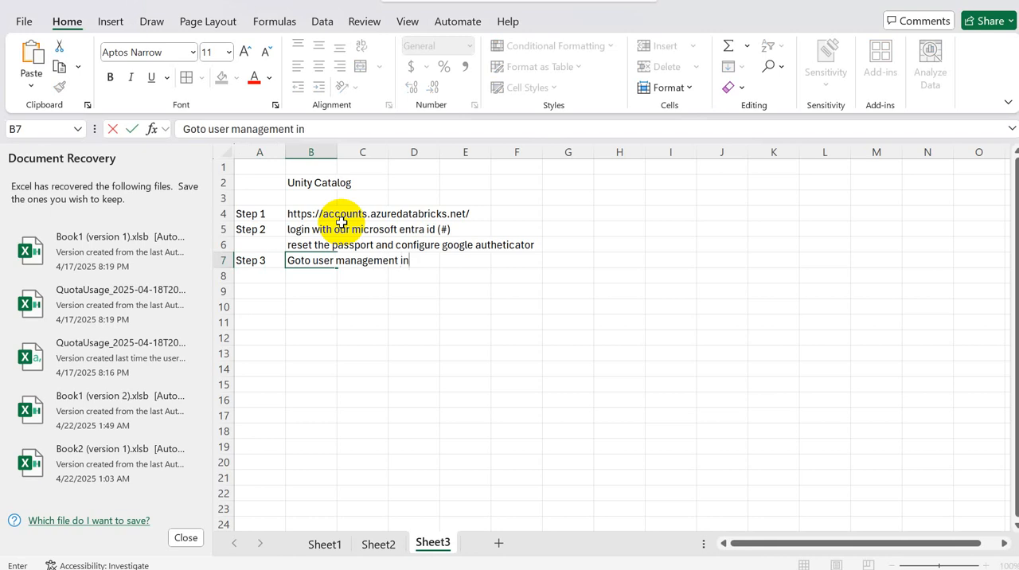
pyautogui.write(' same link and')
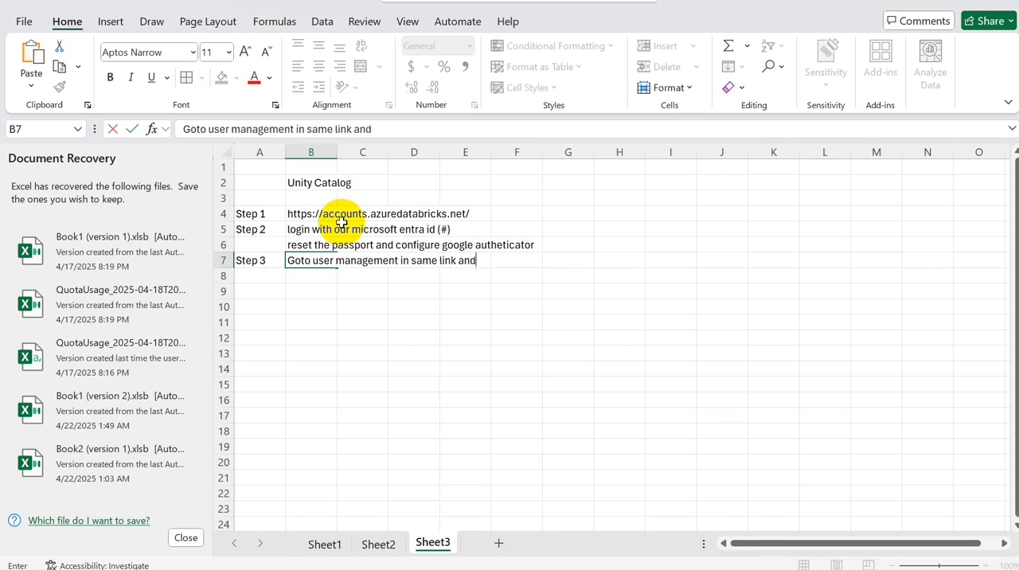
pyautogui.write(' make your')
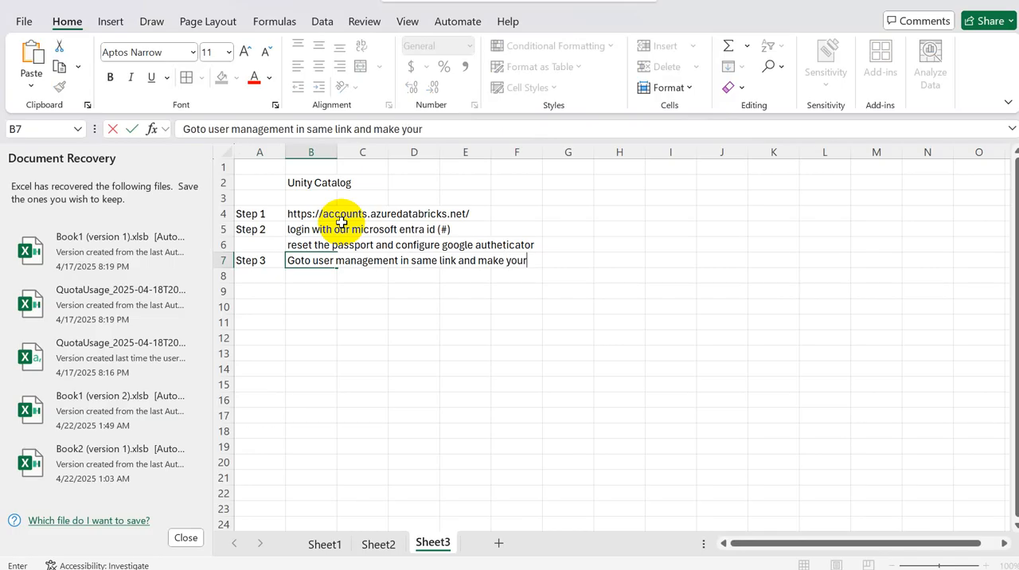
pyautogui.write(' normal id as admin')
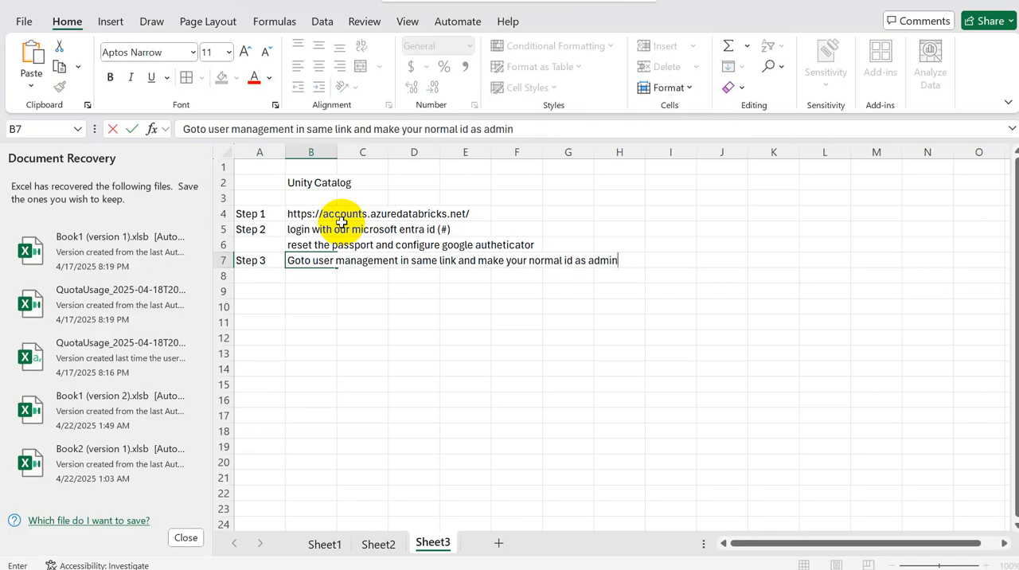
pyautogui.press('Return')
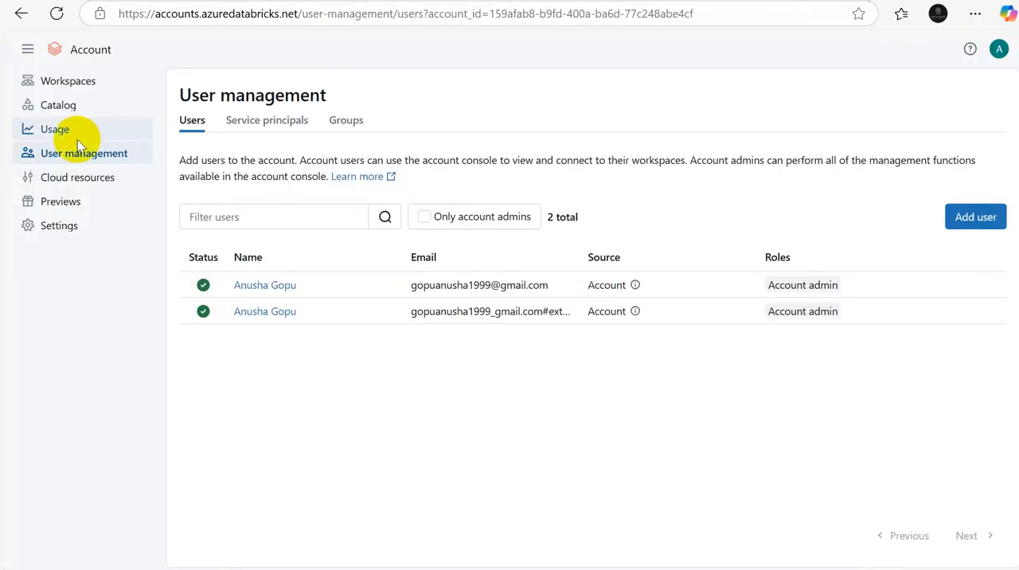
# Step: Examine the roles of the first listed user in the Databricks account console's User management, and return to the Excel sheet
pyautogui.click(73, 154)
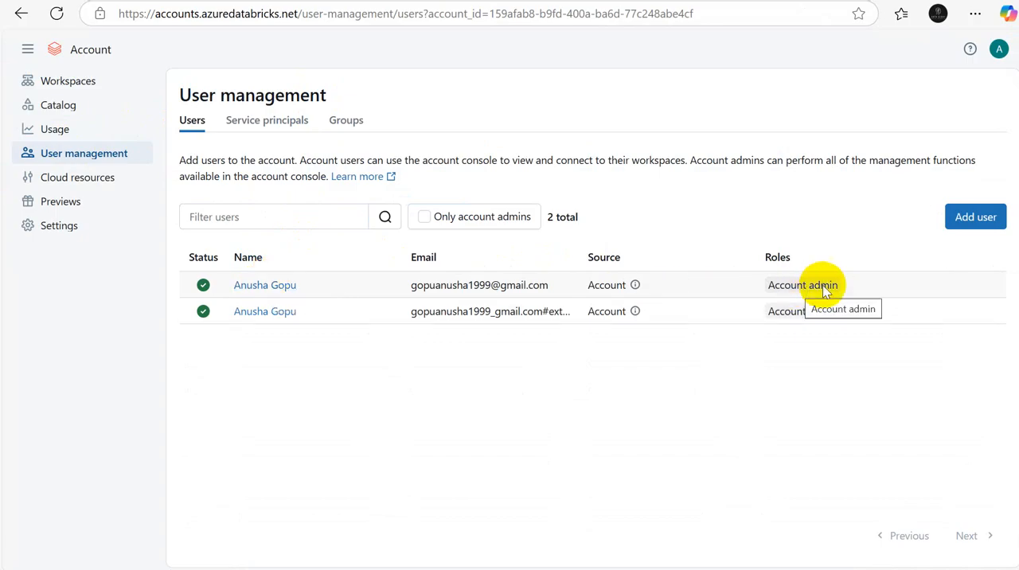
pyautogui.click(248, 286)
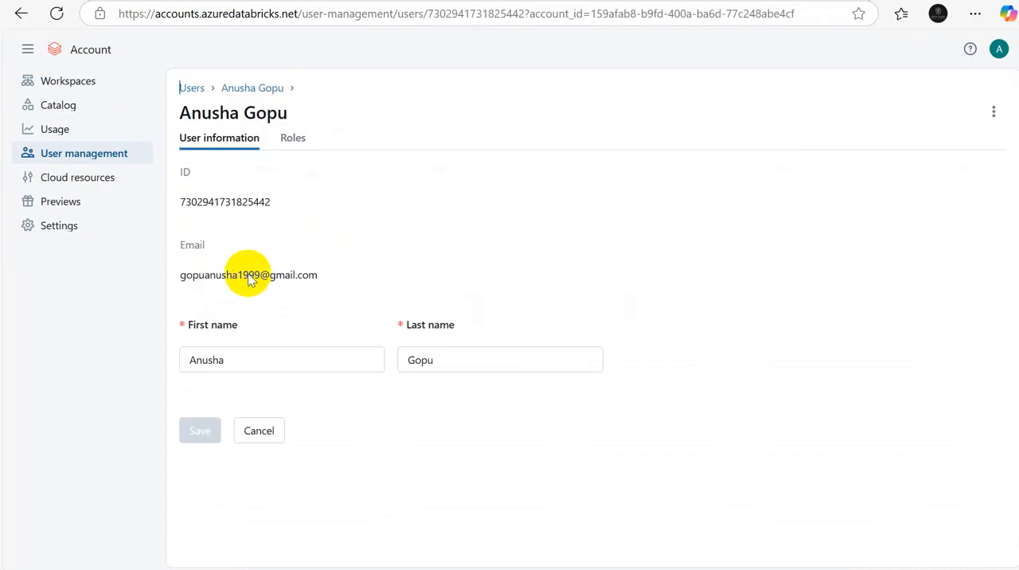
pyautogui.click(292, 140)
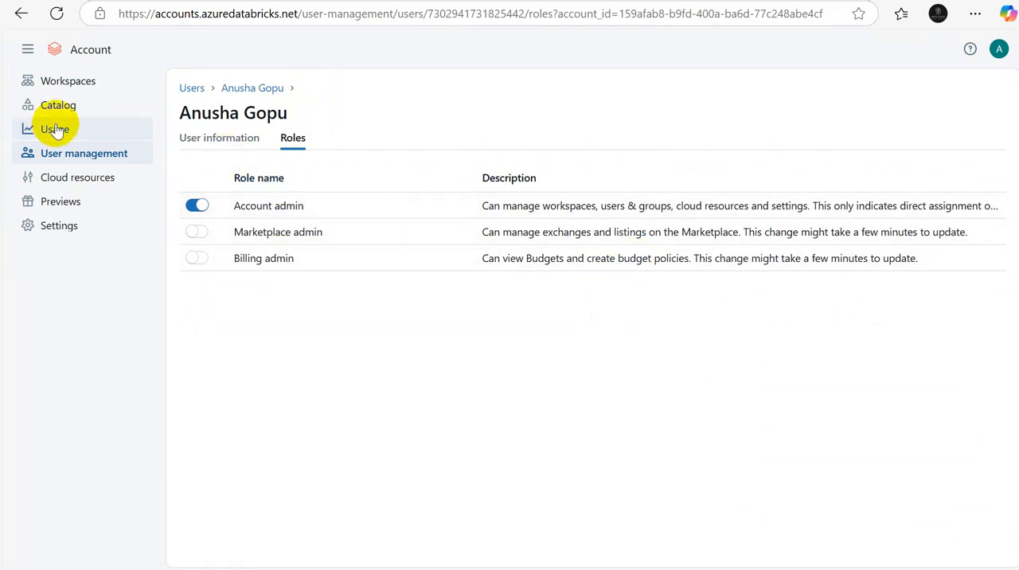
pyautogui.hotkey('alt', 'Tab')
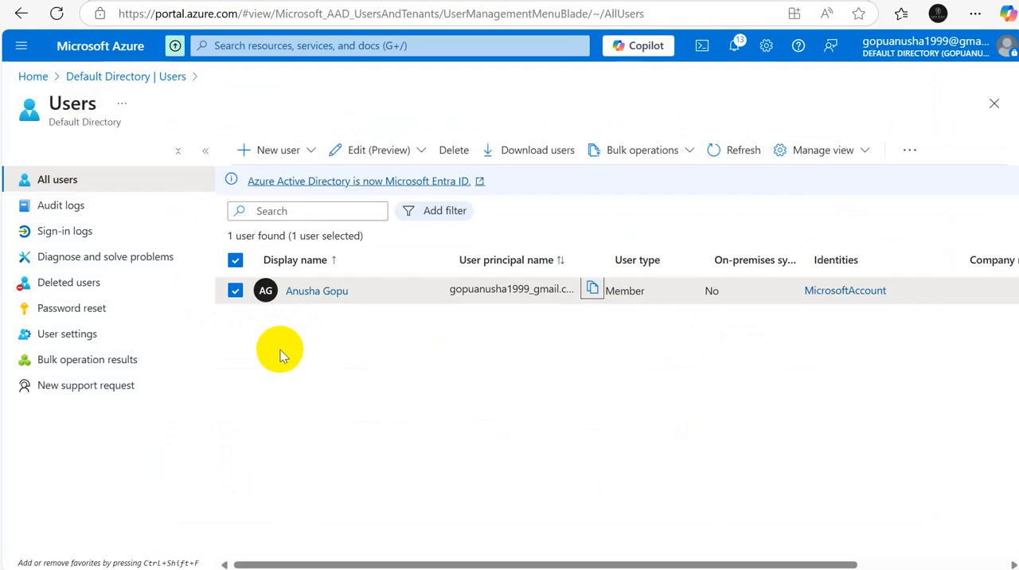
pyautogui.hotkey('alt', 'Tab')
pyautogui.hotkey('alt', 'Tab')
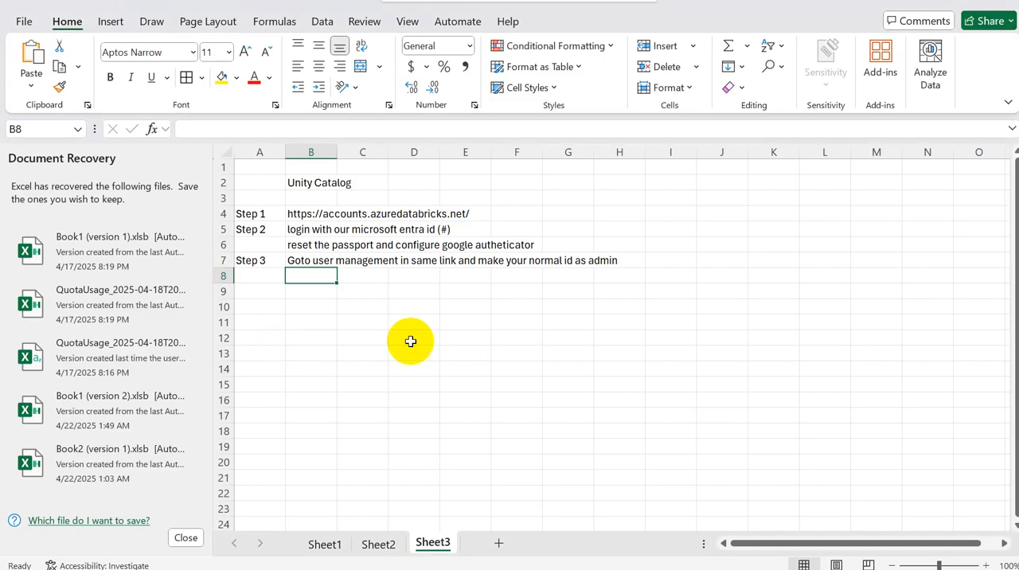
# Step: Label the row below Step 3 as "Step 4" in A8
pyautogui.click(259, 276)
pyautogui.write('Step 4')
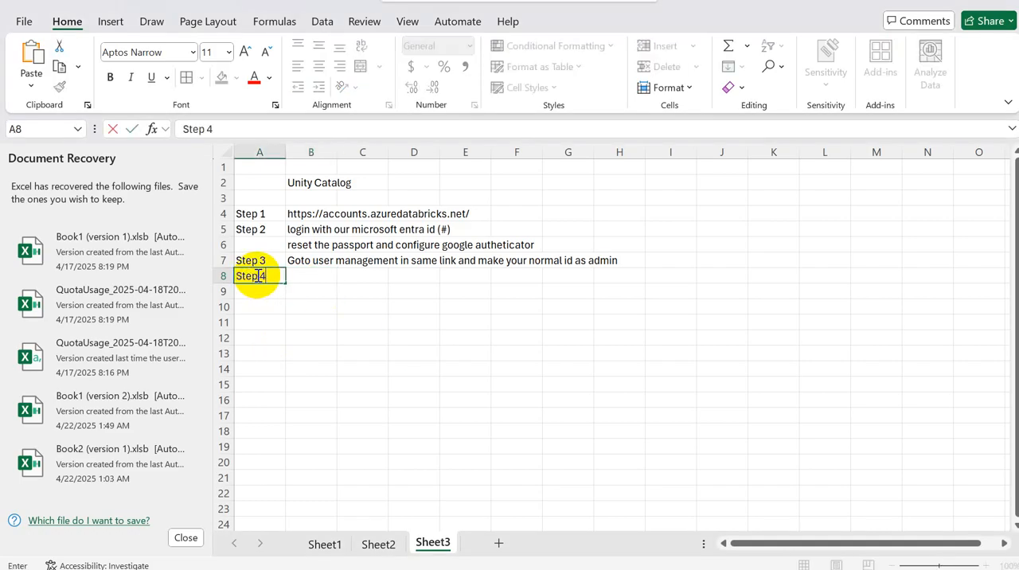
pyautogui.press('Tab')
# Step: Write "Create metastore in your catalog" in B8 as the description of Step 4
pyautogui.write('Cata')
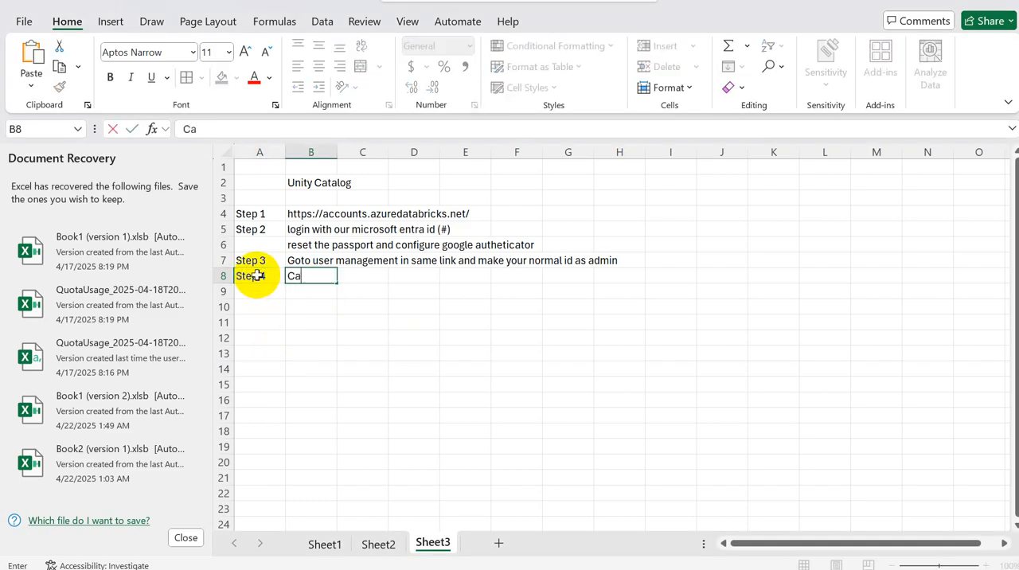
pyautogui.press('BackSpace')
pyautogui.press('BackSpace')
pyautogui.press('BackSpace')
pyautogui.write('Create metastore')
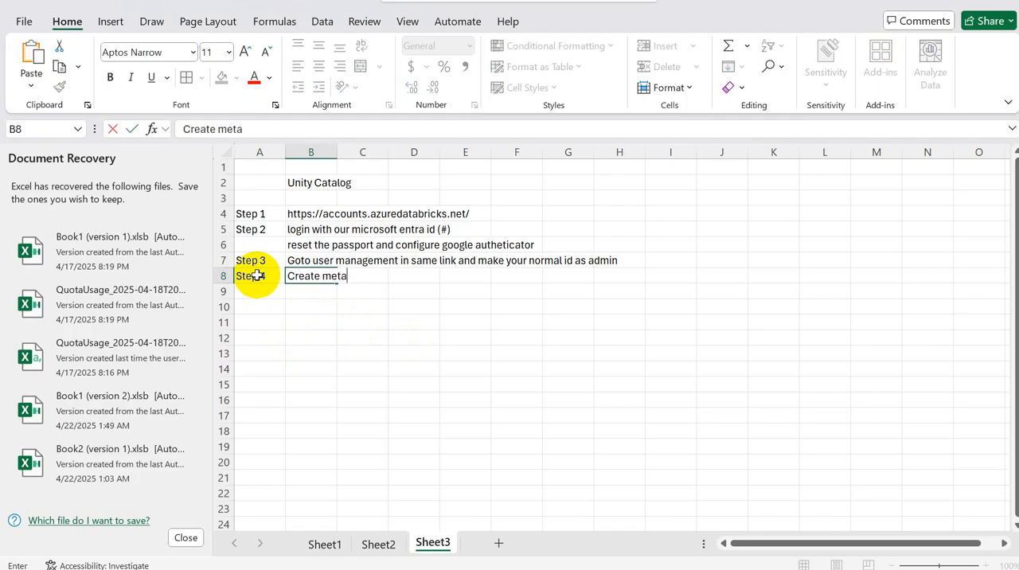
pyautogui.write(' in you')
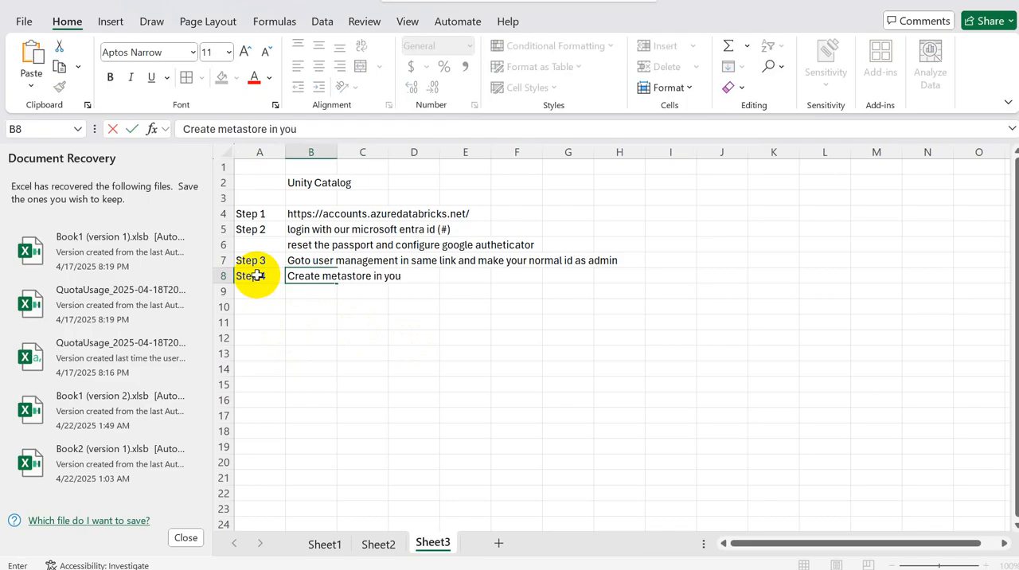
pyautogui.write('r catalog')
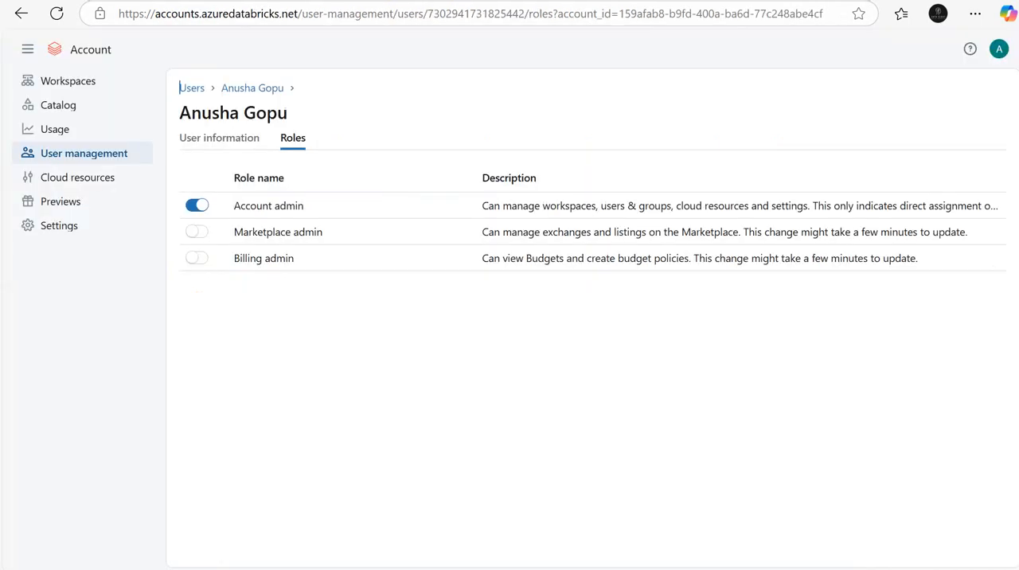
# Step: View the metastores under Catalog in the Databricks account console, and return to the Excel sheet
pyautogui.click(55, 103)
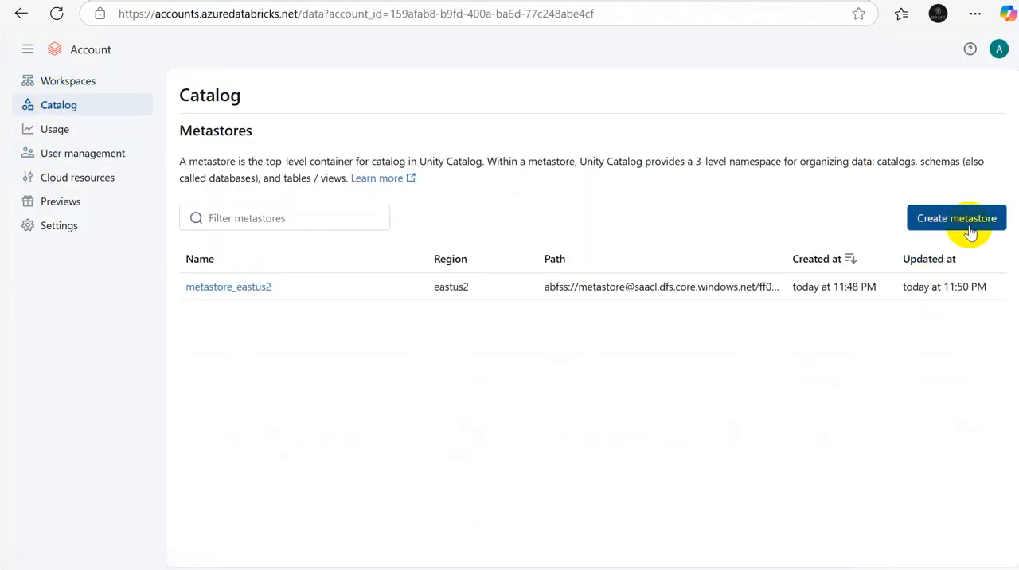
pyautogui.hotkey('alt', 'Tab')
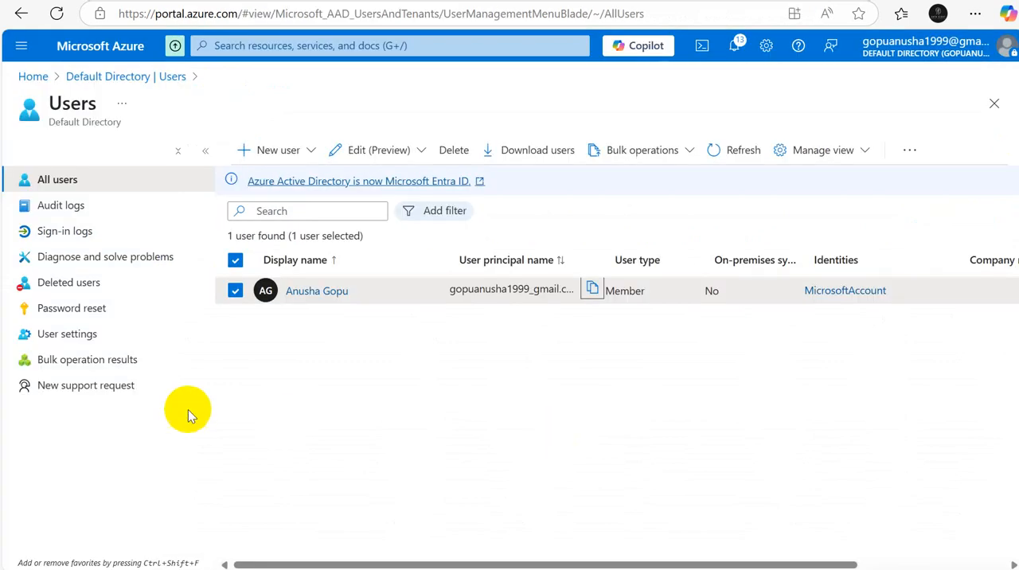
pyautogui.hotkey('alt', 'Tab')
pyautogui.hotkey('alt', 'Tab')
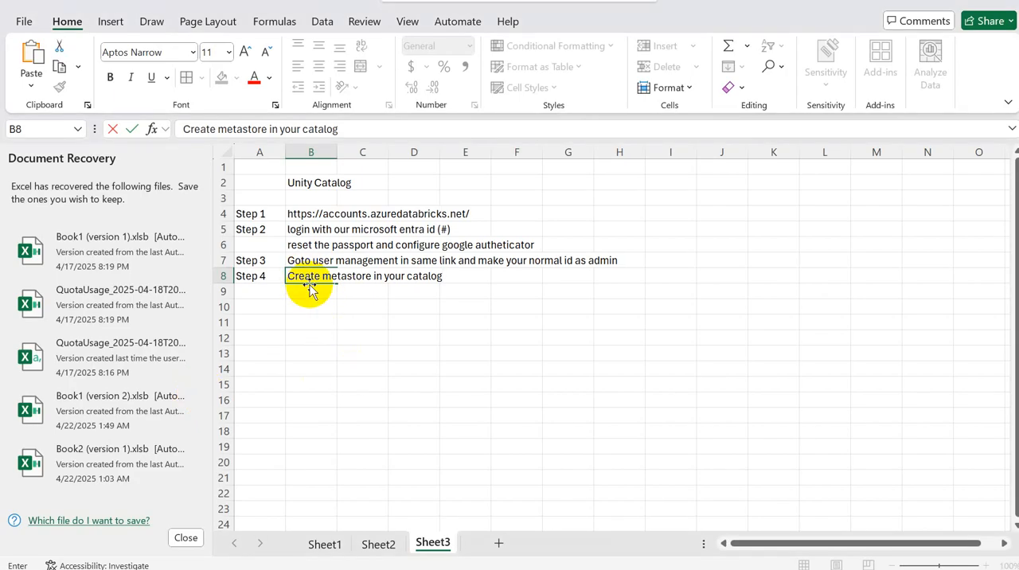
# Step: Append ", please make sure that no previous catalog of your region should be there" to the Step 4 description in B8
pyautogui.write(', please mak')
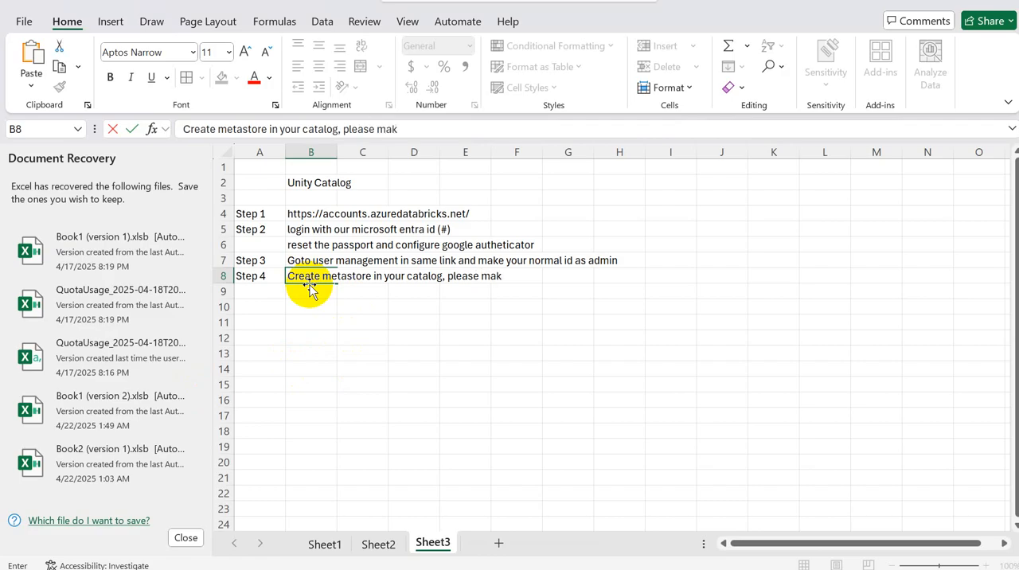
pyautogui.write('e sure that')
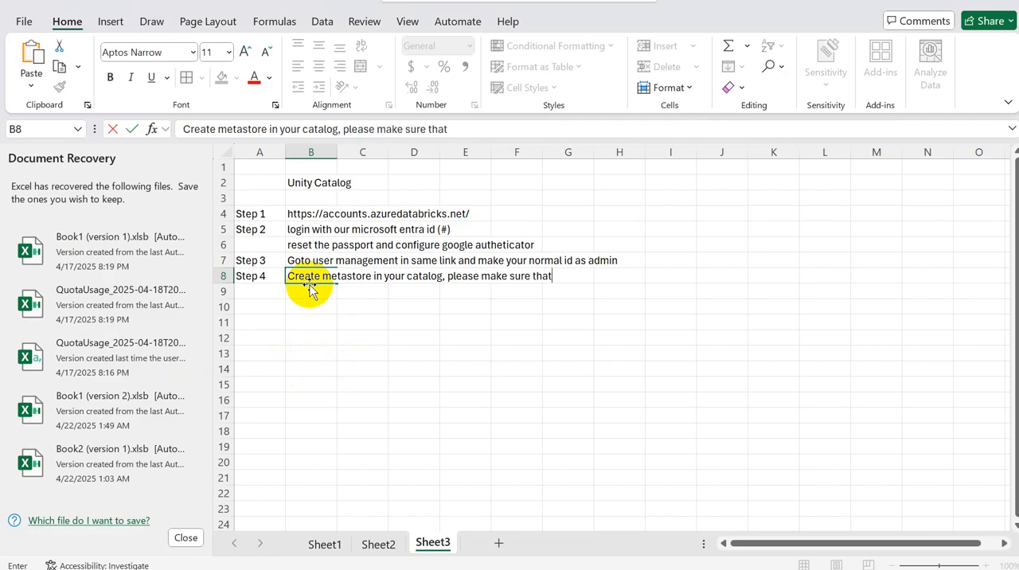
pyautogui.write(' no previou')
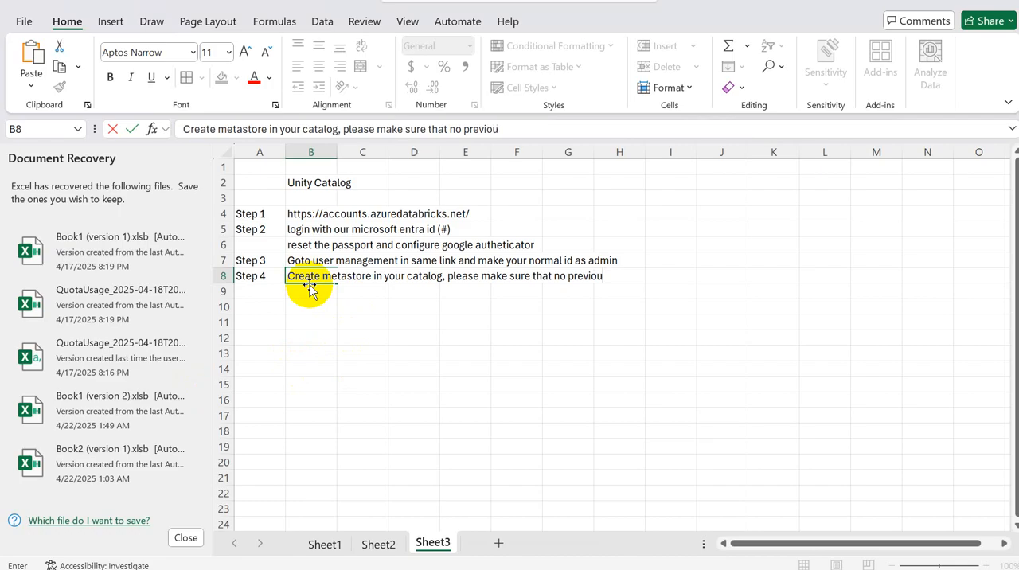
pyautogui.write('s catalog')
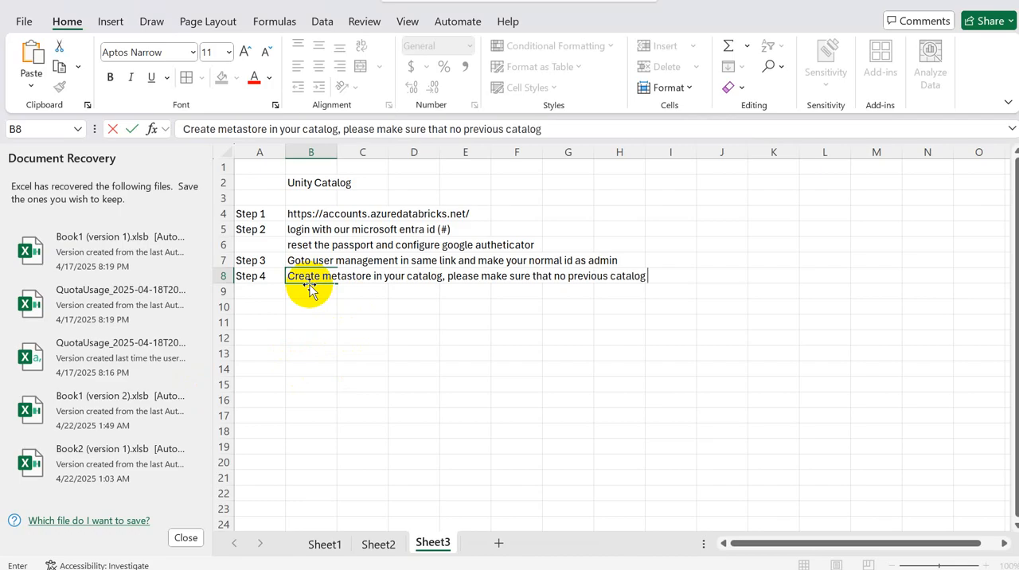
pyautogui.write(' of t')
pyautogui.press('BackSpace')
pyautogui.write('your region')
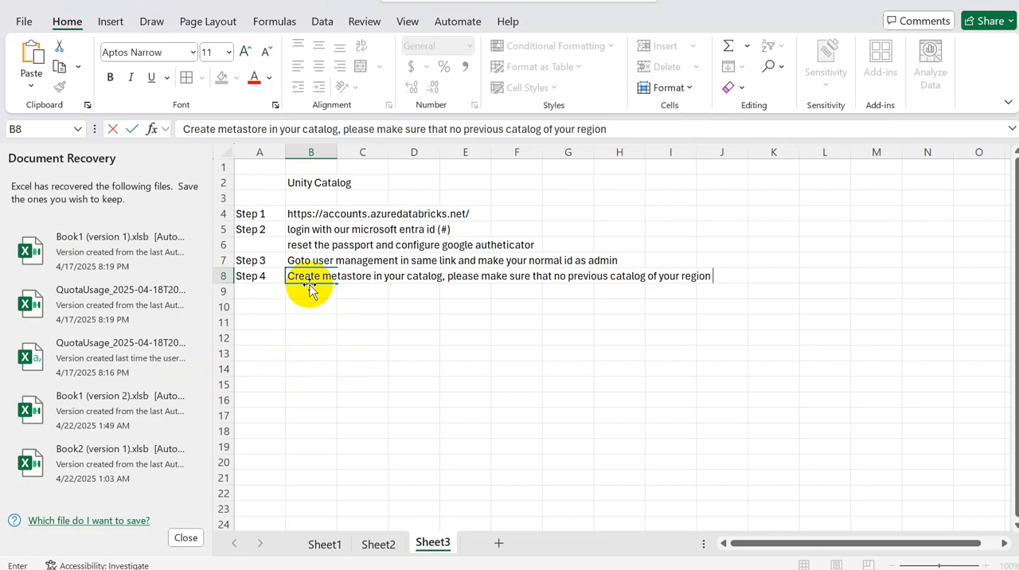
pyautogui.write(' should be there')
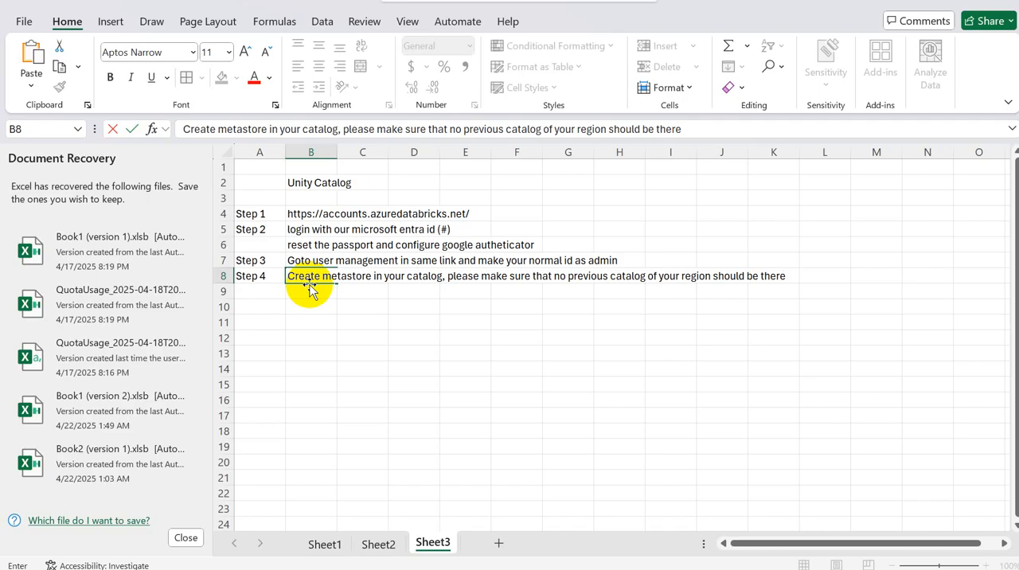
# Step: Write "pre-requiste before creating unity catalog" in B9, directly below the Step 4 description
pyautogui.click(312, 292)
pyautogui.write('p')
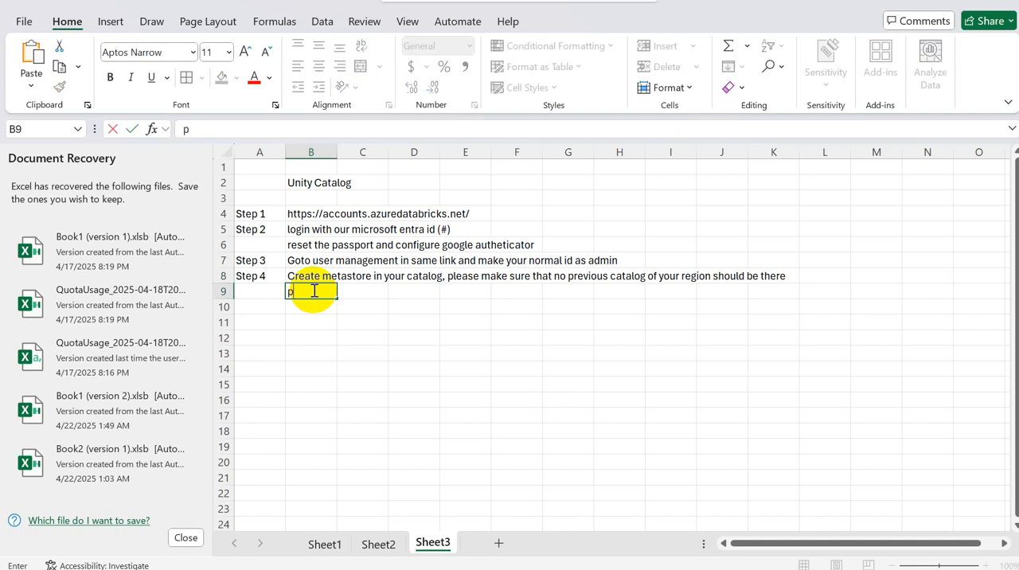
pyautogui.write('re')
pyautogui.press('BackSpace')
pyautogui.write('e-requiste ')
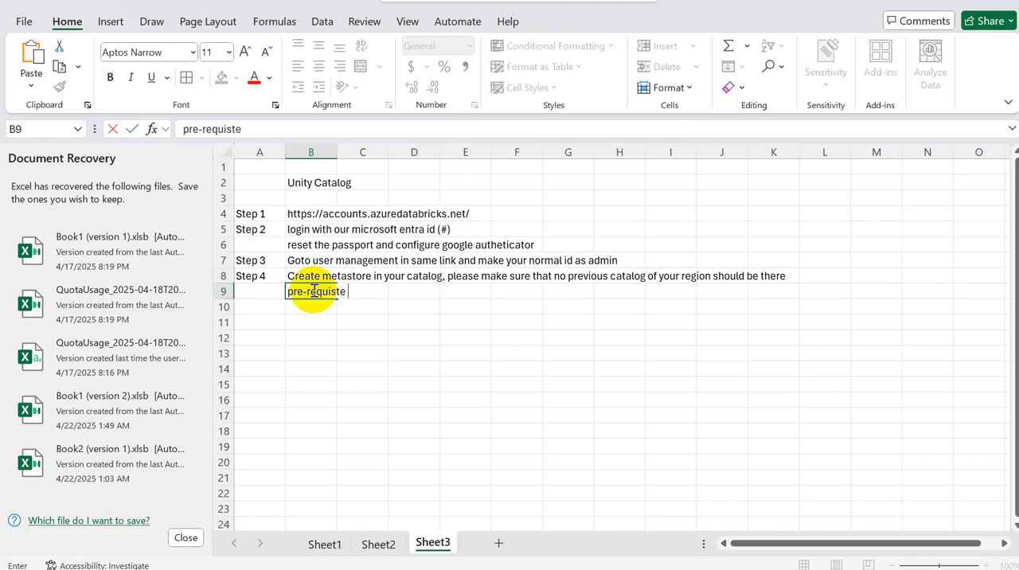
pyautogui.write('before creating')
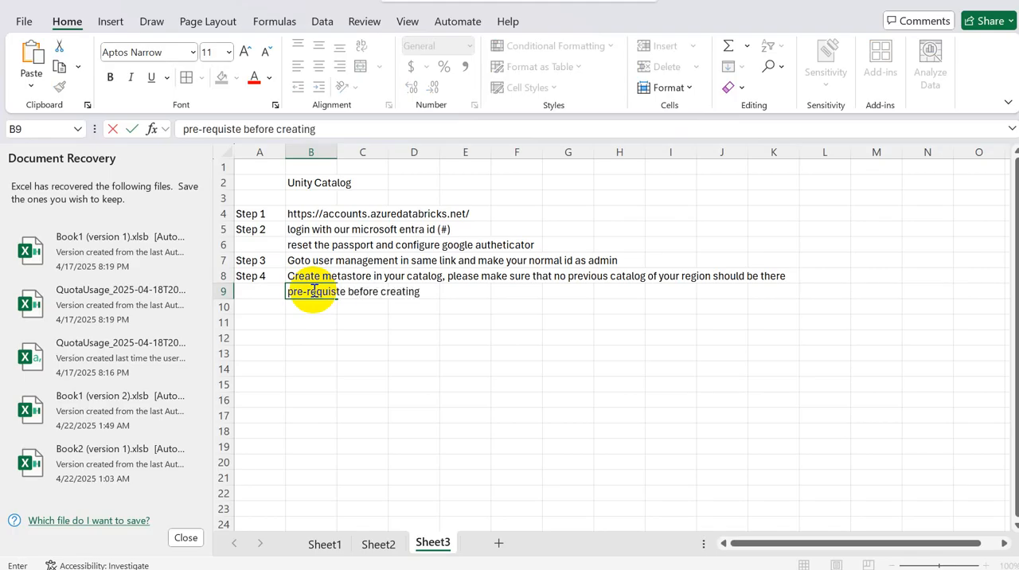
pyautogui.write(' unity catalog')
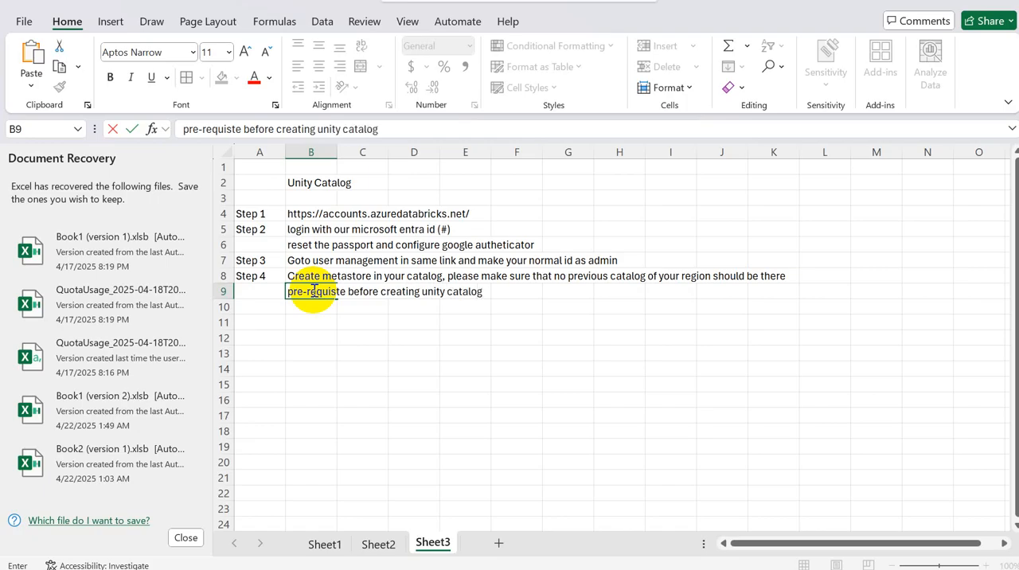
pyautogui.press('Return')
pyautogui.press('Return')
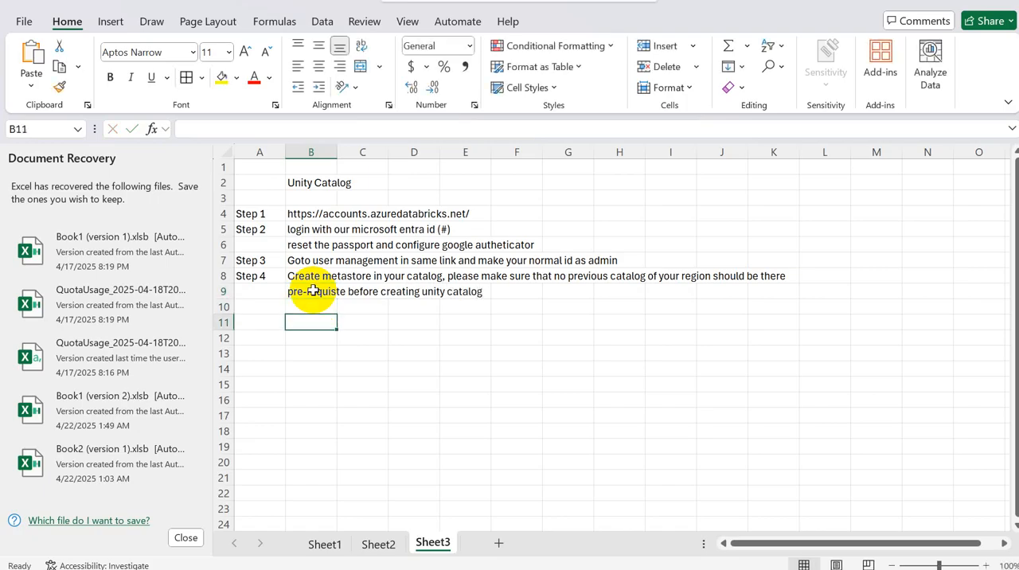
# Step: Enter "1. Storage account should contain metastore container" in B11 as the first prerequisite
pyautogui.write('1. S')
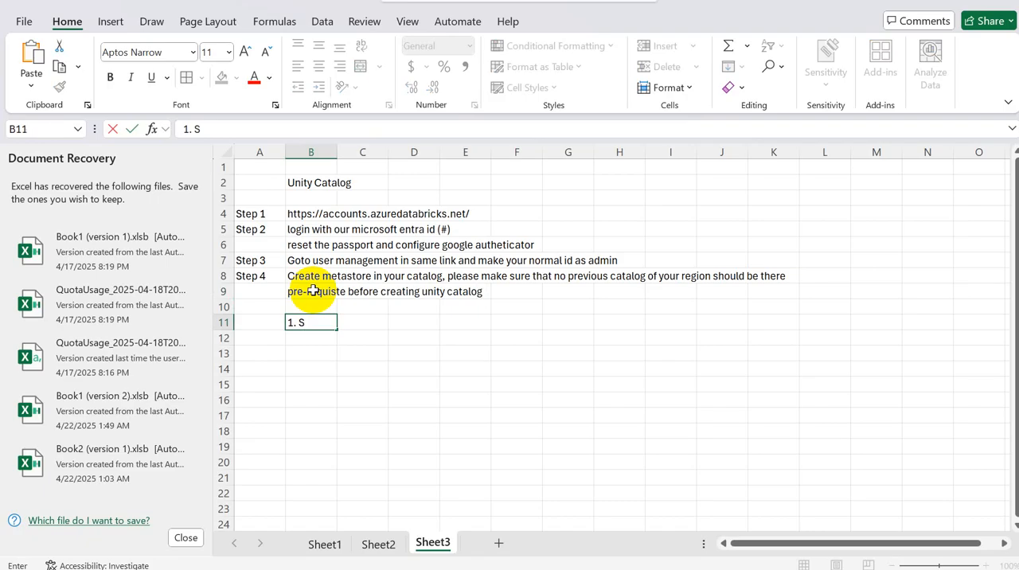
pyautogui.write('torage account')
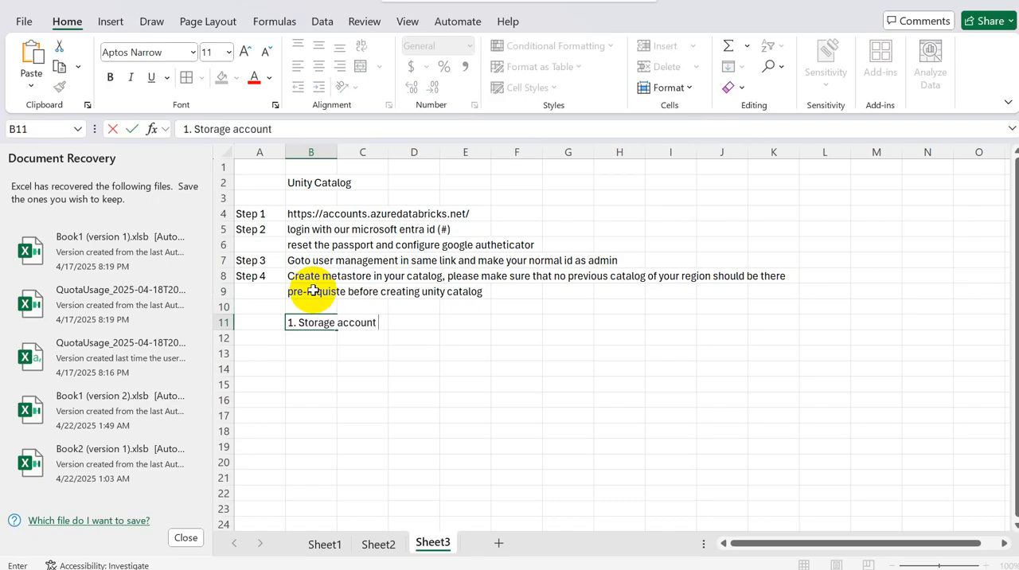
pyautogui.write(' should contain')
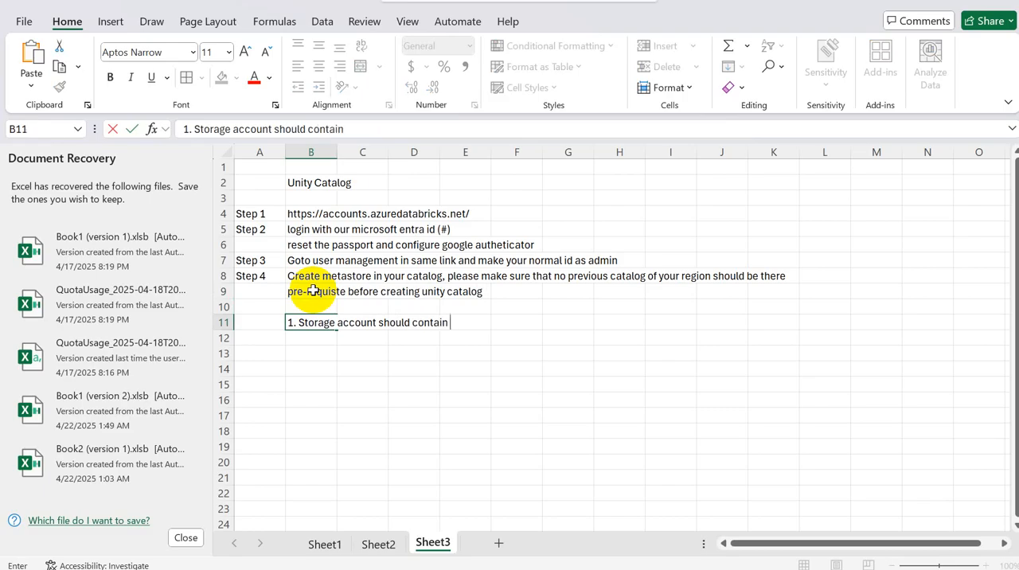
pyautogui.write(' metastore container')
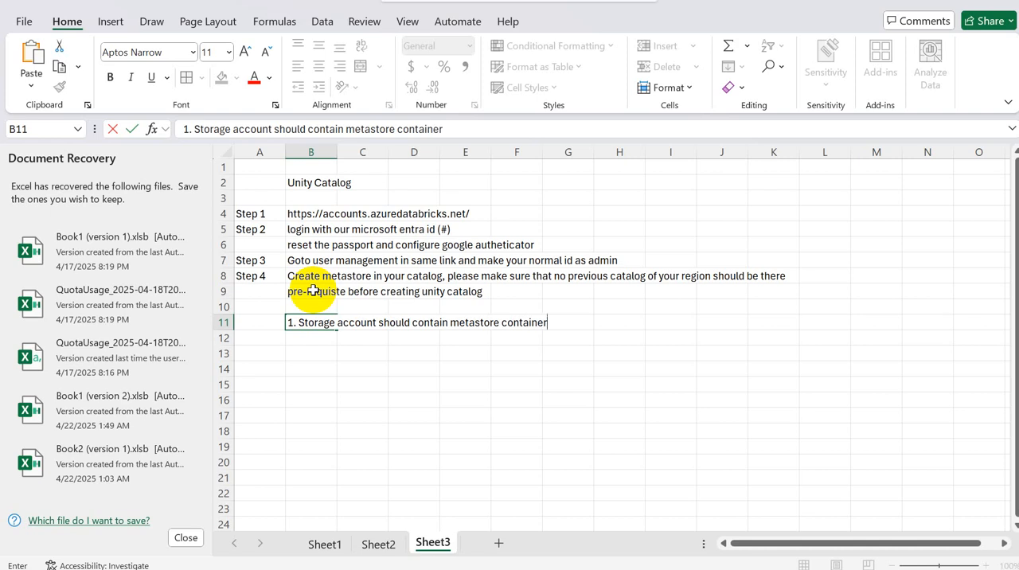
pyautogui.press('Return')
# Step: Enter "2. Azure databrick access connector should be created" in B12 as the second prerequisite
pyautogui.write('2')
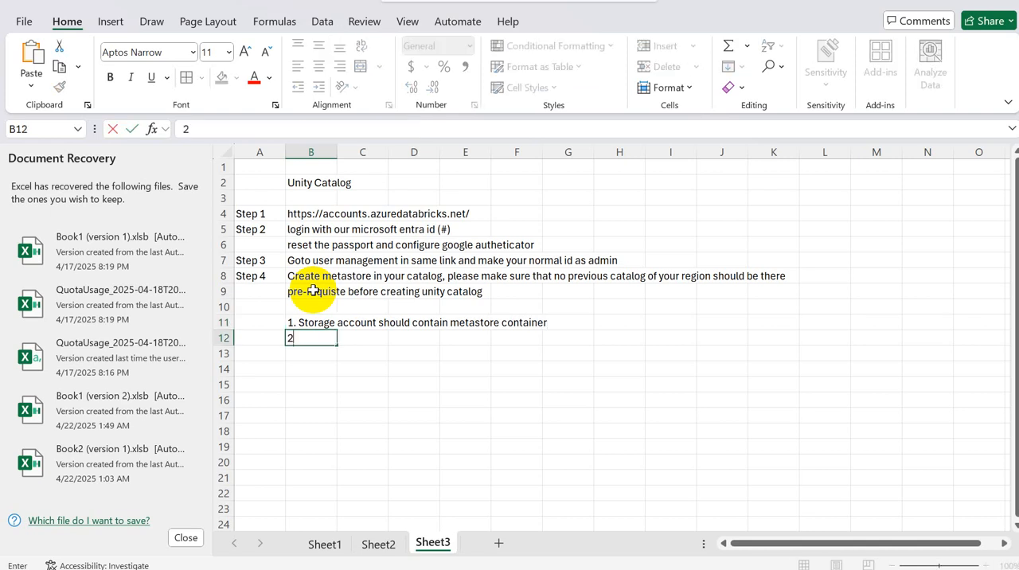
pyautogui.write('. Azure da')
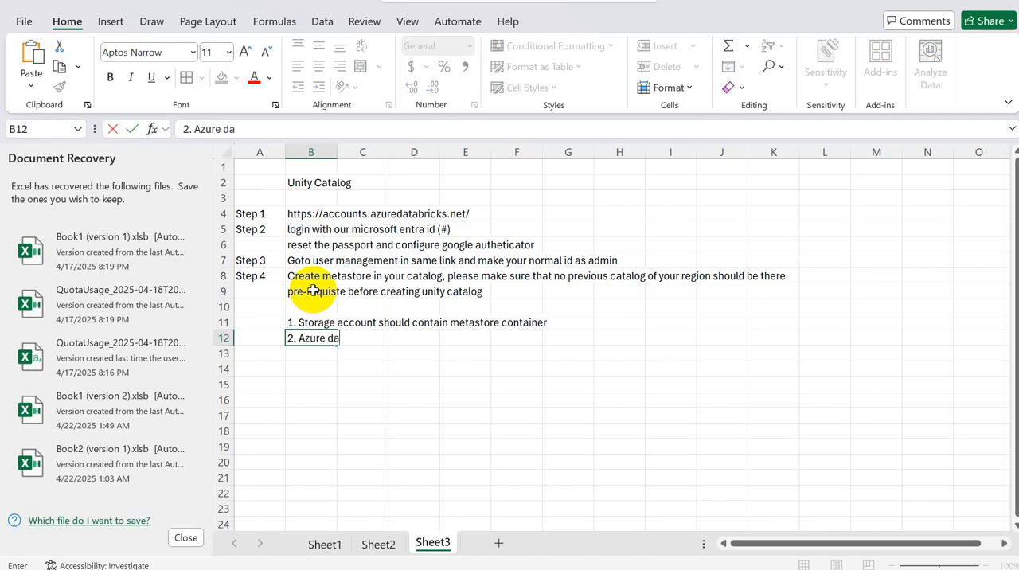
pyautogui.write('tabrick access c')
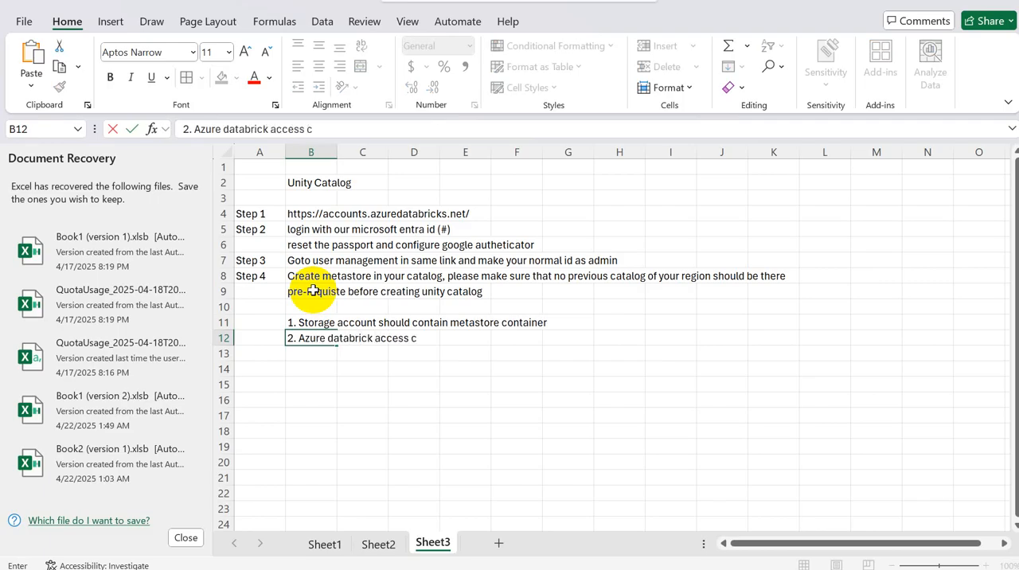
pyautogui.write('onnector should be')
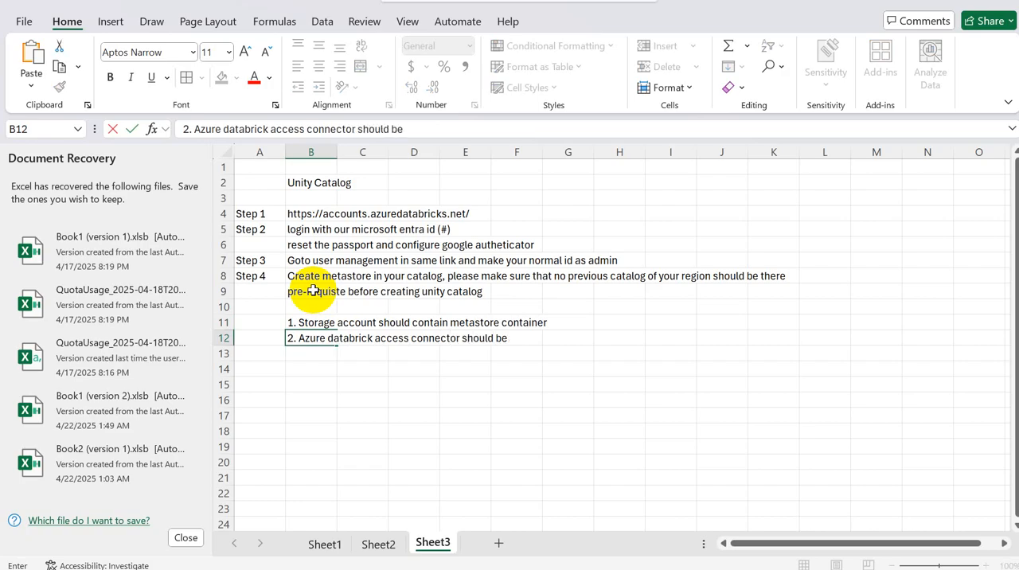
pyautogui.write(' created')
pyautogui.press('Return')
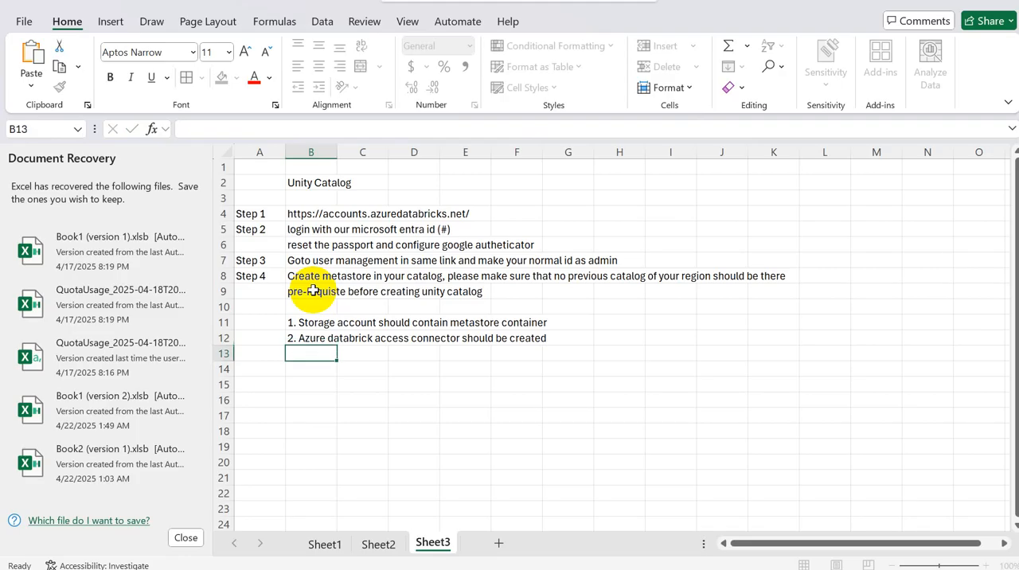
# Step: Enter "3. Access to Storage account should be given to Access connector id" in B13 as the third prerequisite
pyautogui.write('3. Acces')
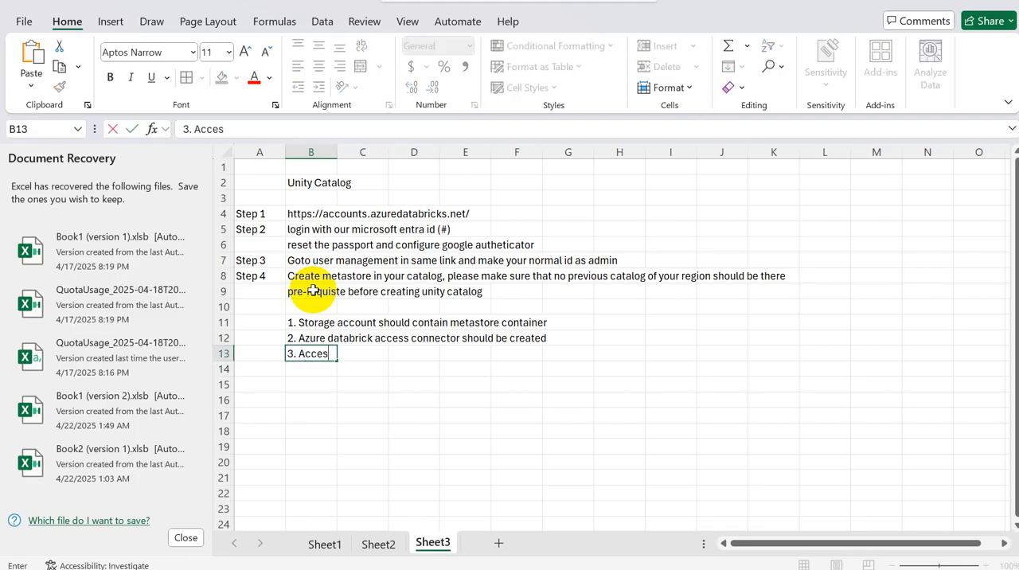
pyautogui.write('s to Storage ac')
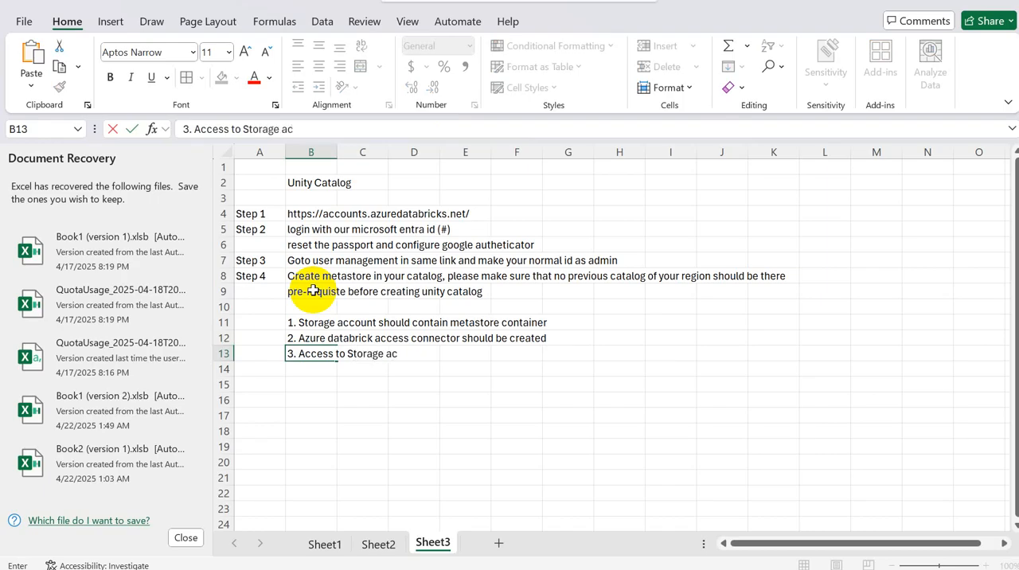
pyautogui.write('count should be given')
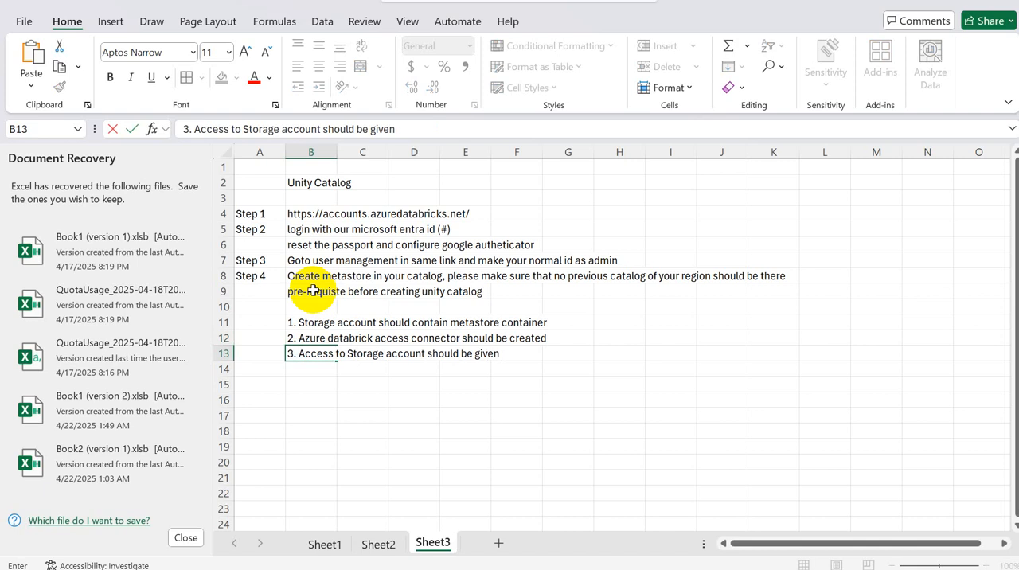
pyautogui.write(' to Access connector id')
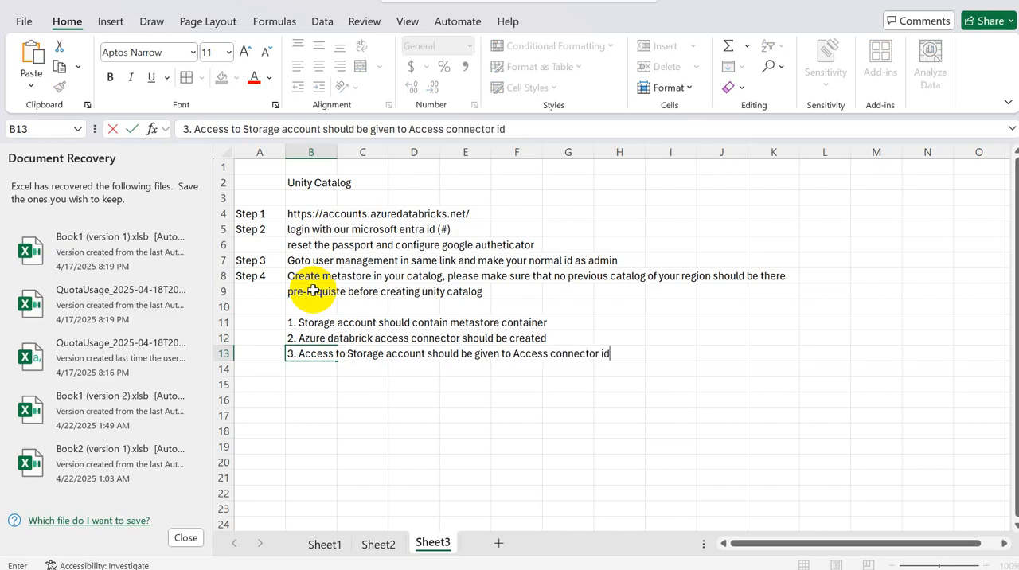
pyautogui.press('Return')
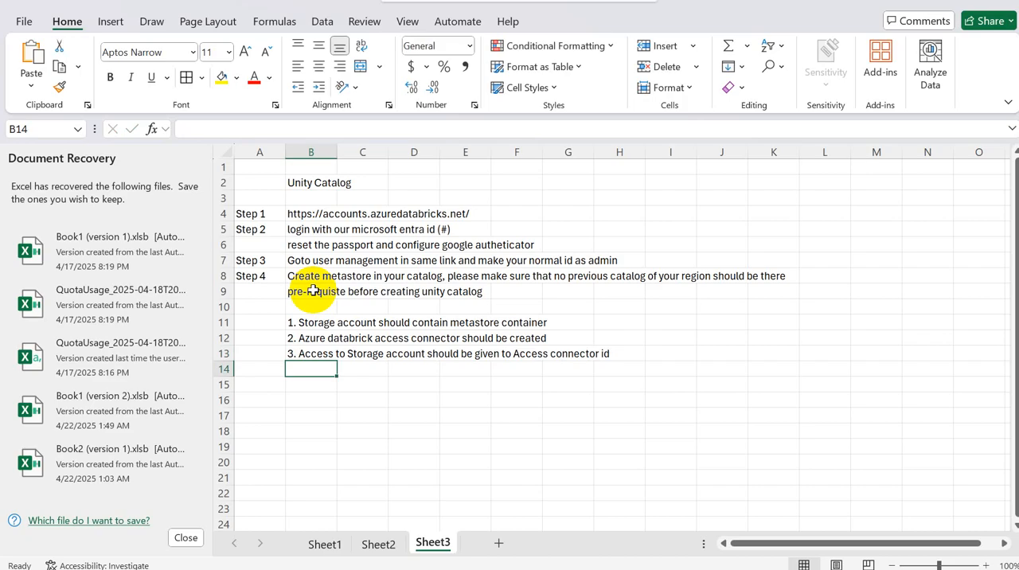
# Step: Append ": (adding role name as storage blob data contributor to Access connevctor id)" to the third prerequisite in B13
pyautogui.click(310, 351)
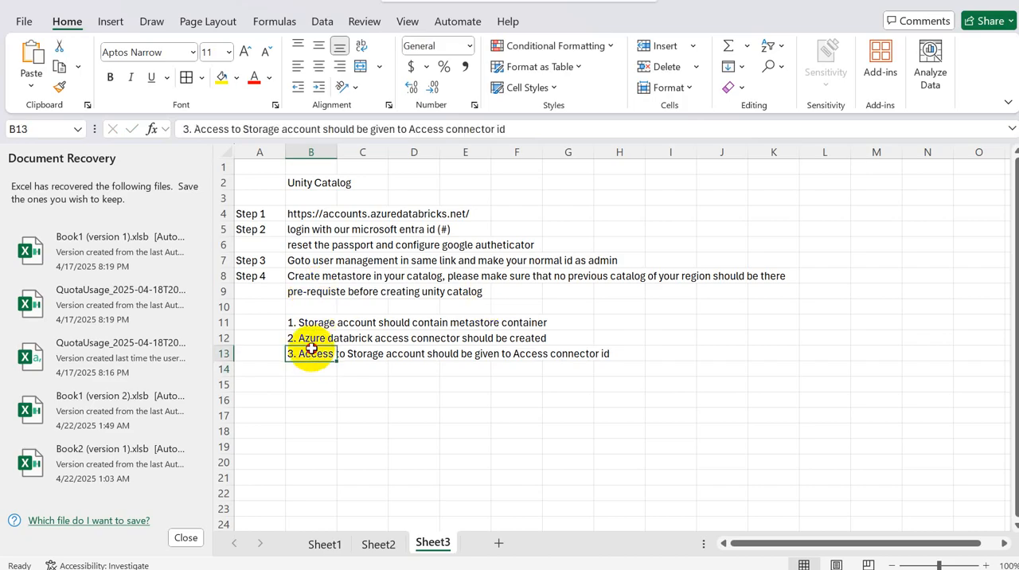
pyautogui.click(519, 132)
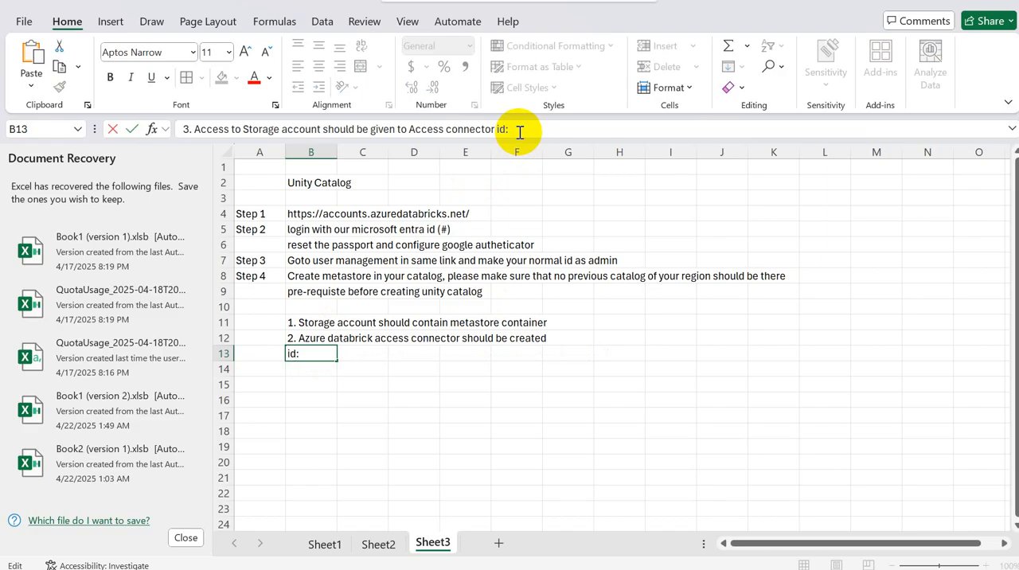
pyautogui.write('(')
pyautogui.write('adding role name as')
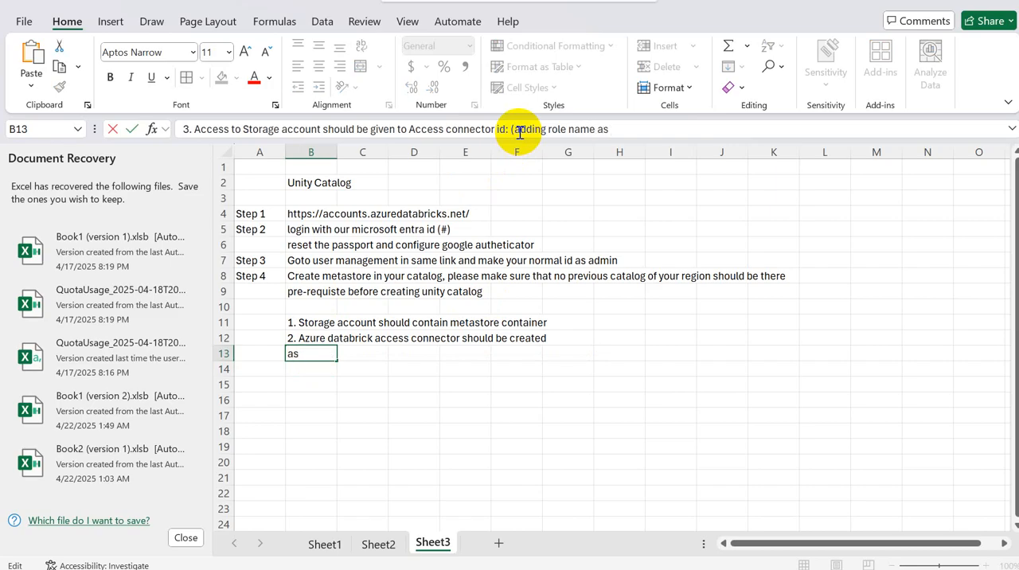
pyautogui.write(' storage blob data c')
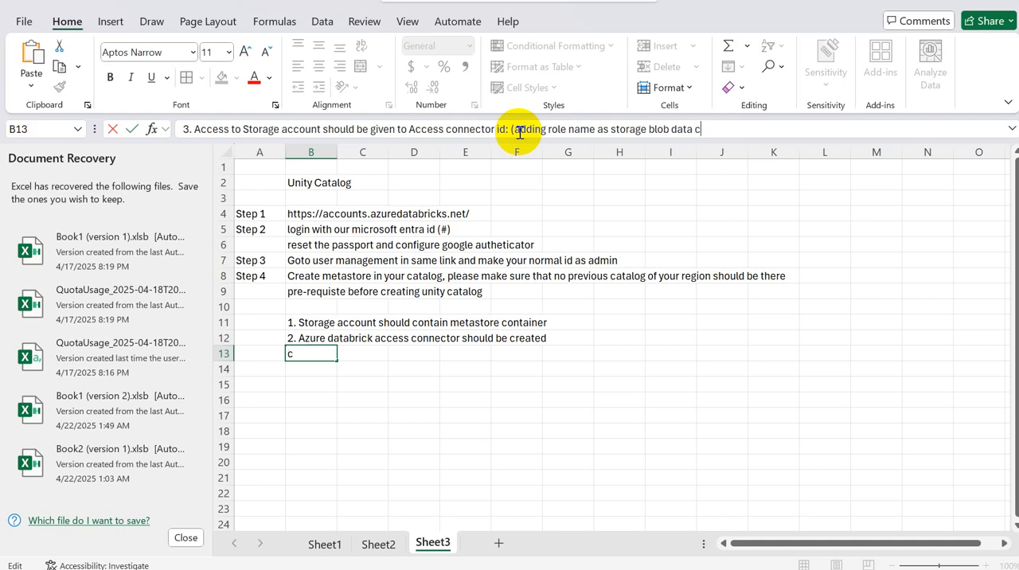
pyautogui.write('ontributor to Ac')
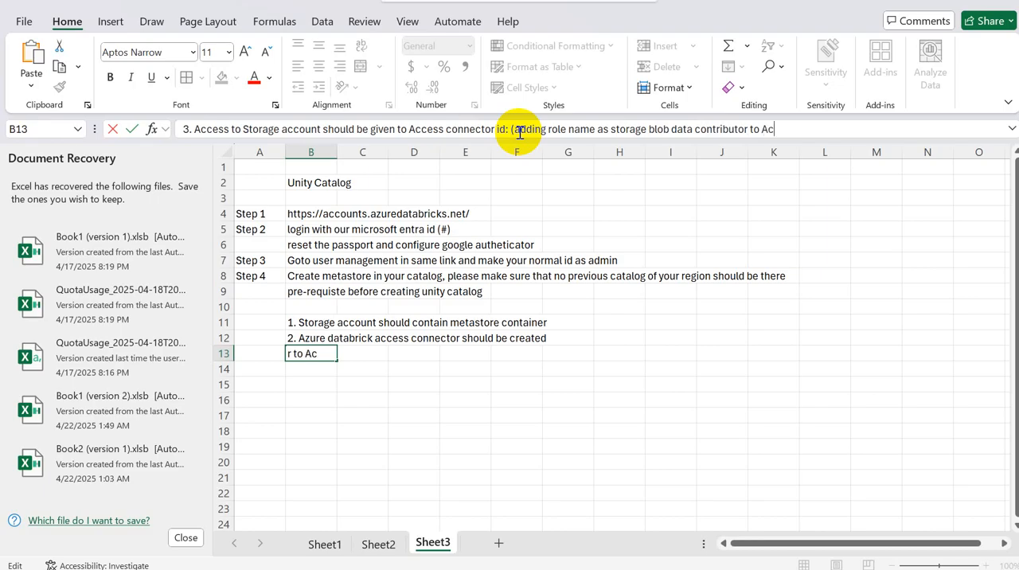
pyautogui.write('cess co')
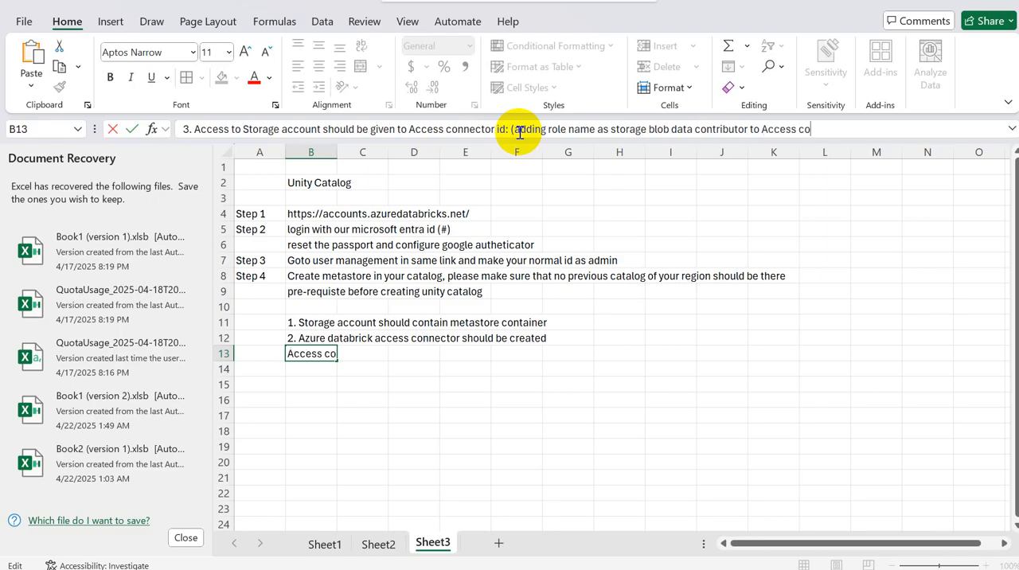
pyautogui.write('nnevctor ')
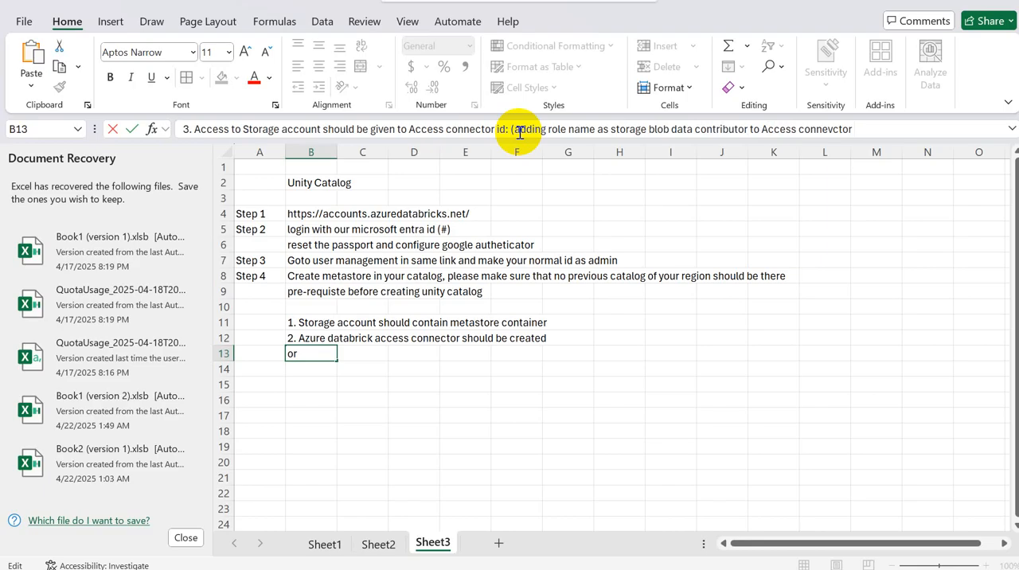
pyautogui.write('id)')
pyautogui.press('Return')
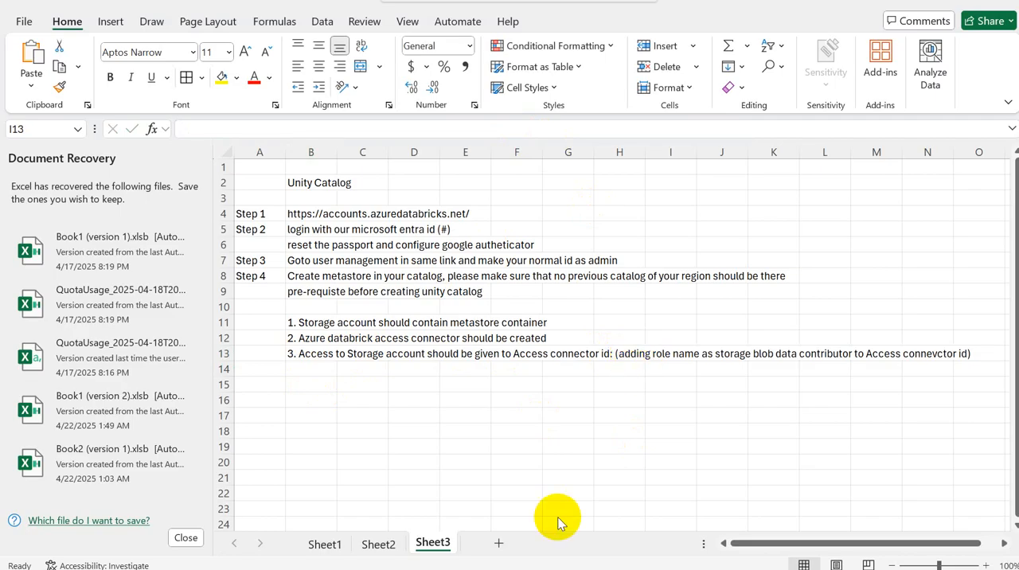
# Step: Enter "Create metastore" in B15, below the prerequisites
pyautogui.click(311, 374)
pyautogui.click(311, 374)
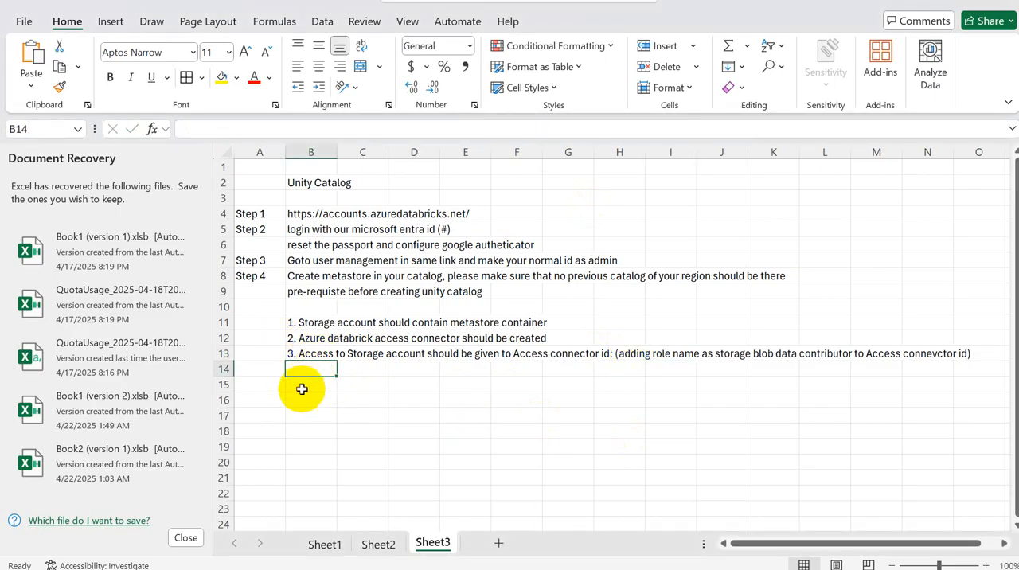
pyautogui.click(299, 389)
pyautogui.write('Crea')
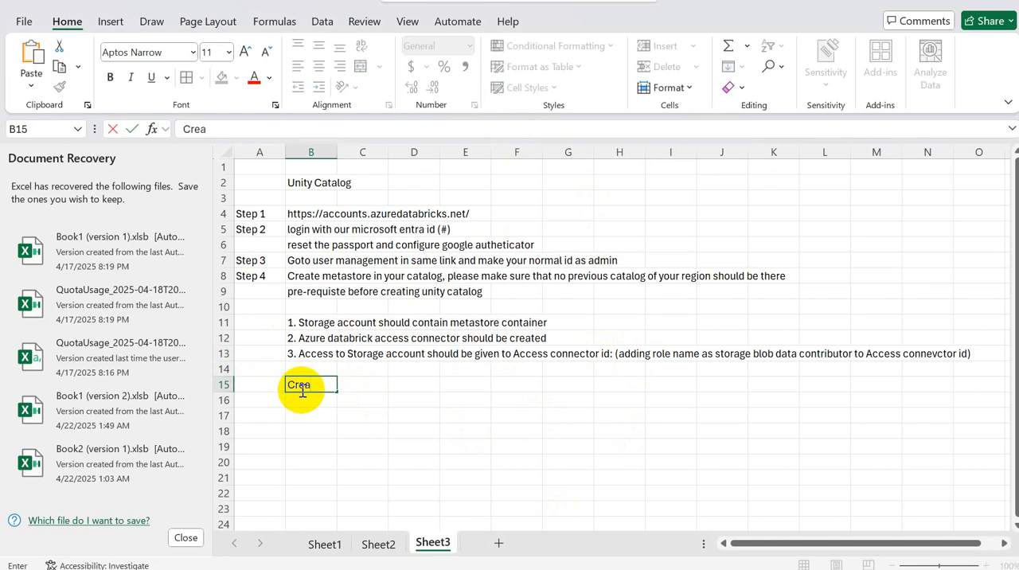
pyautogui.write('te metastore')
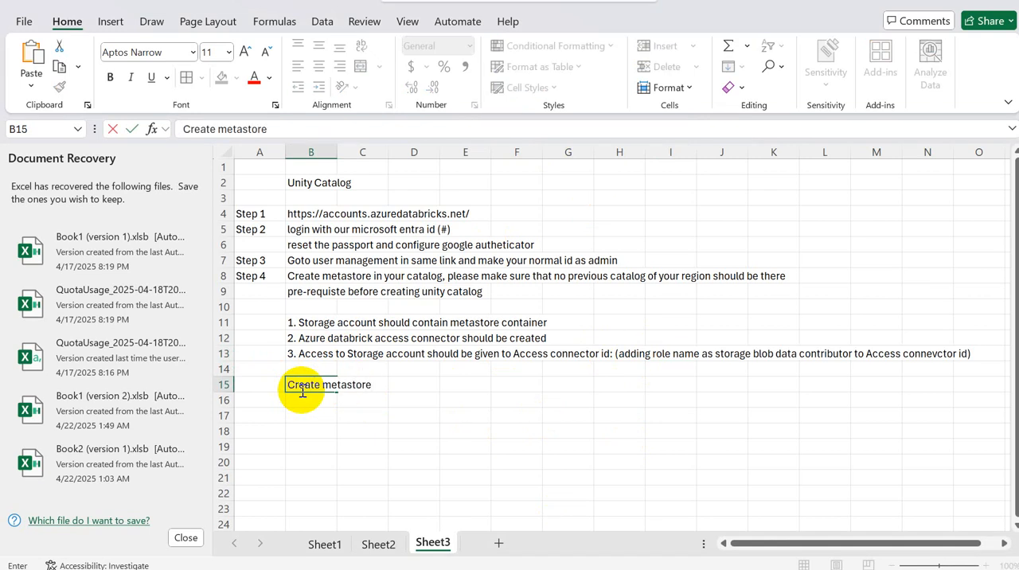
pyautogui.click(300, 414)
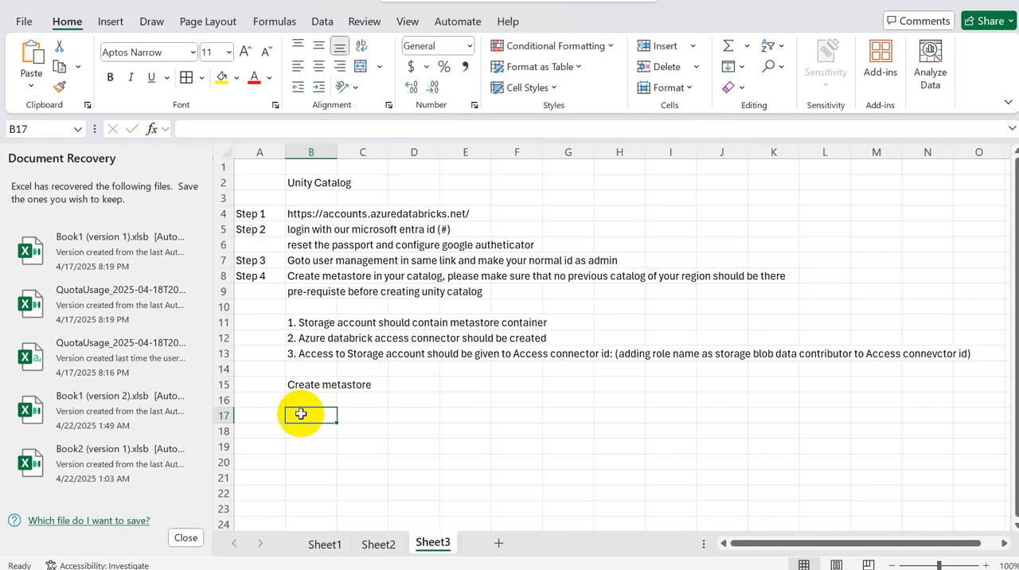
# Step: Enter "Assign the workspace" in B17 as the step following the metastore creation
pyautogui.click(296, 372)
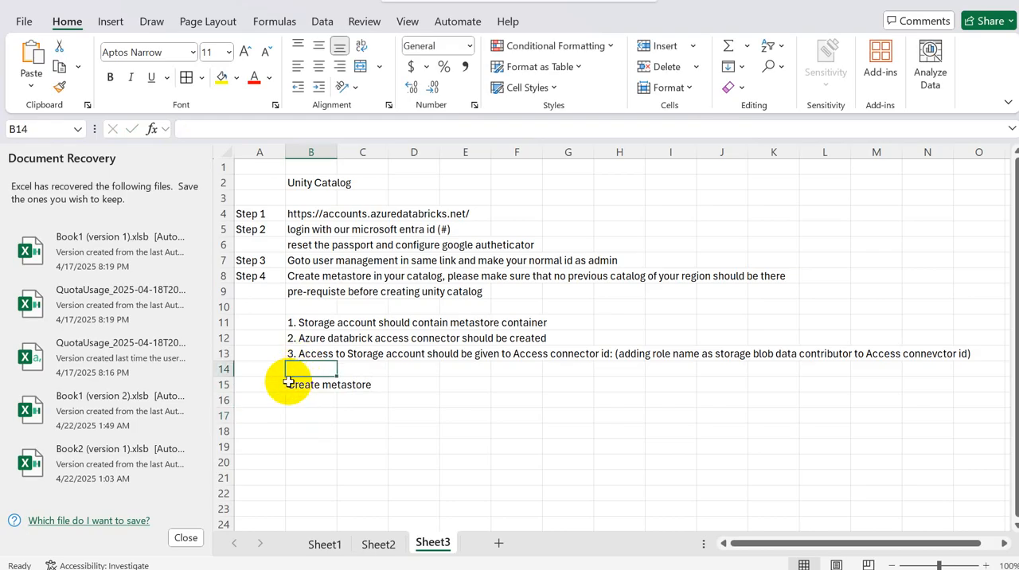
pyautogui.click(289, 382)
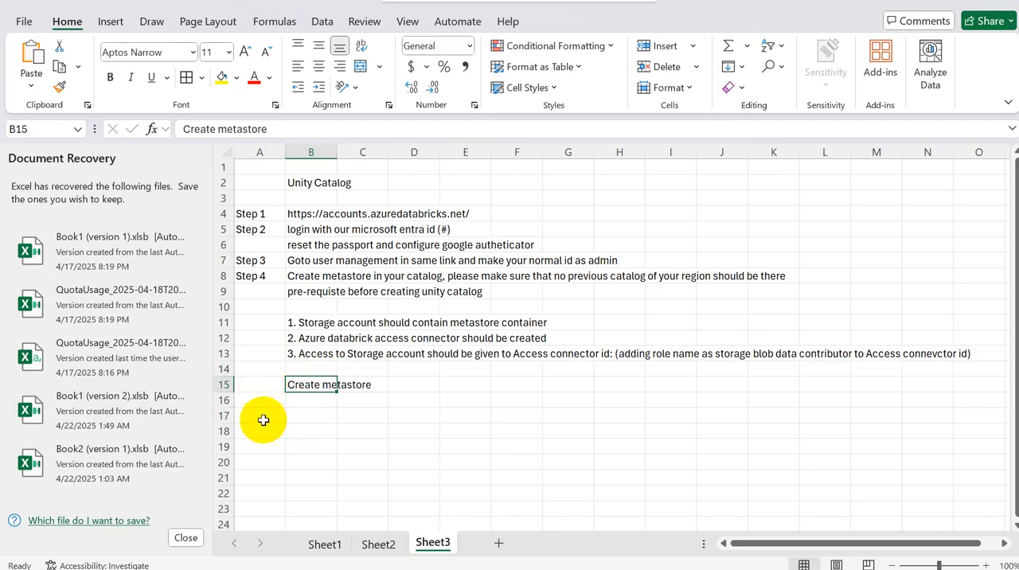
pyautogui.click(303, 414)
pyautogui.write('Assign')
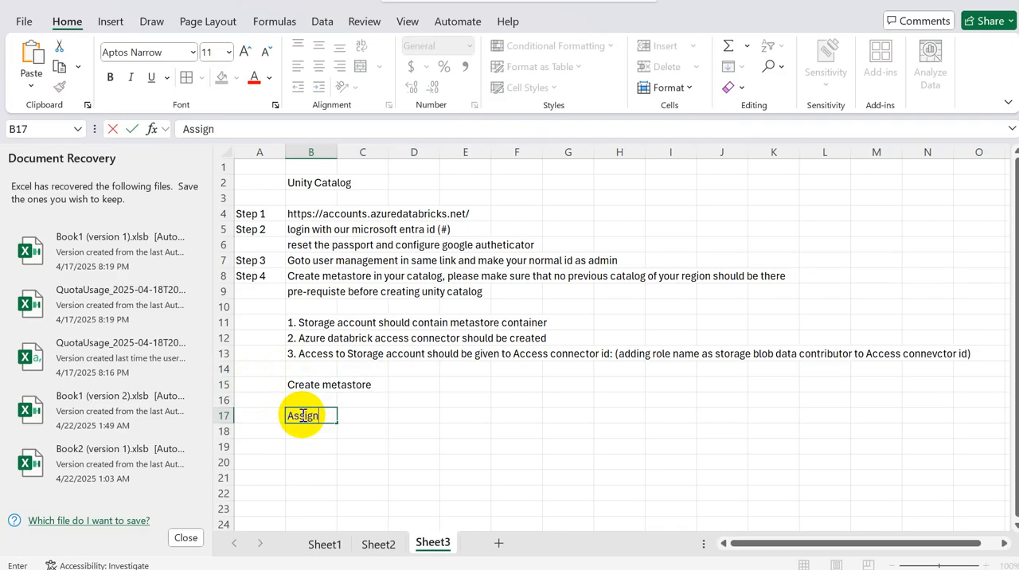
pyautogui.write(' the work')
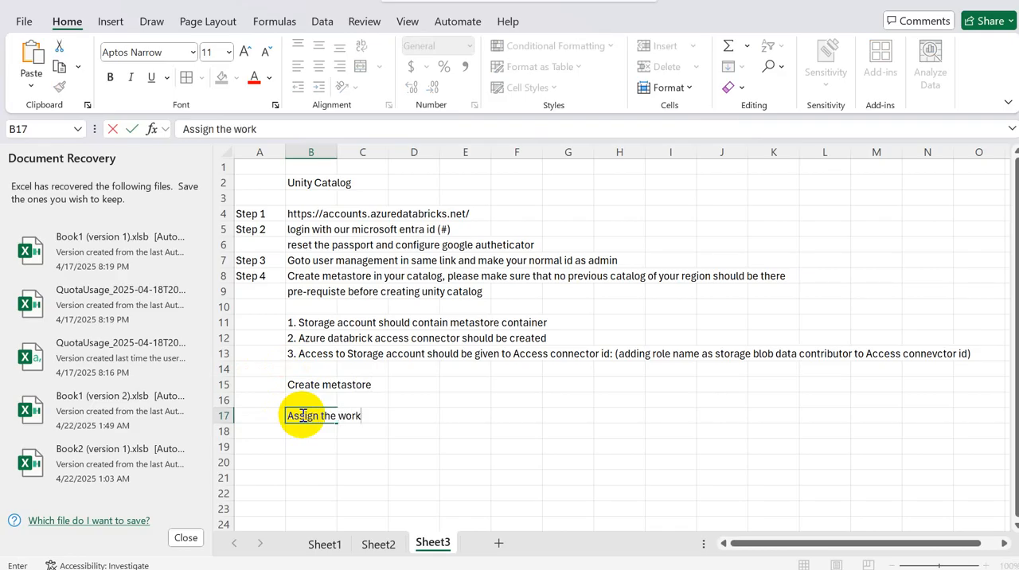
pyautogui.write('space')
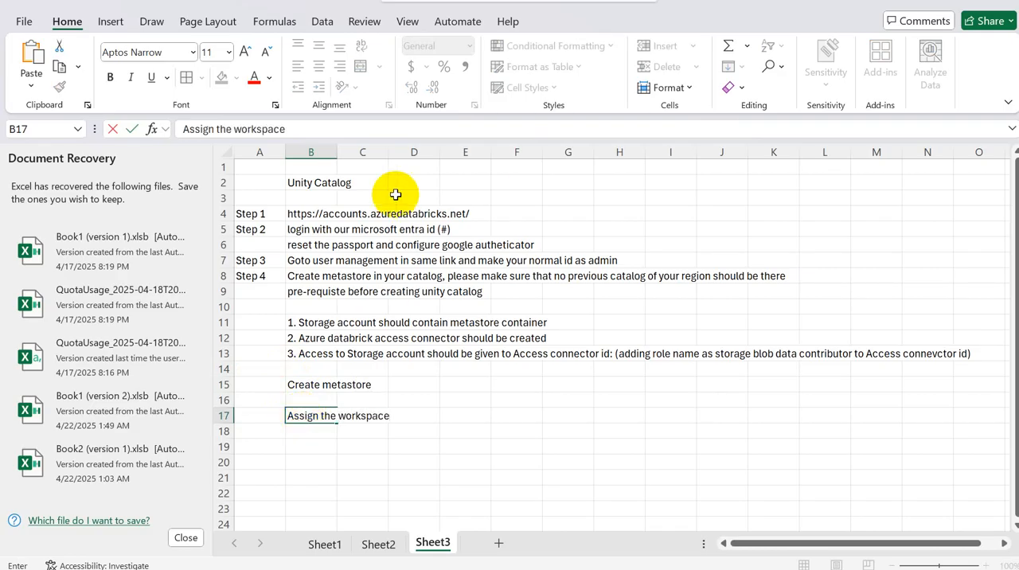
pyautogui.click(316, 216)
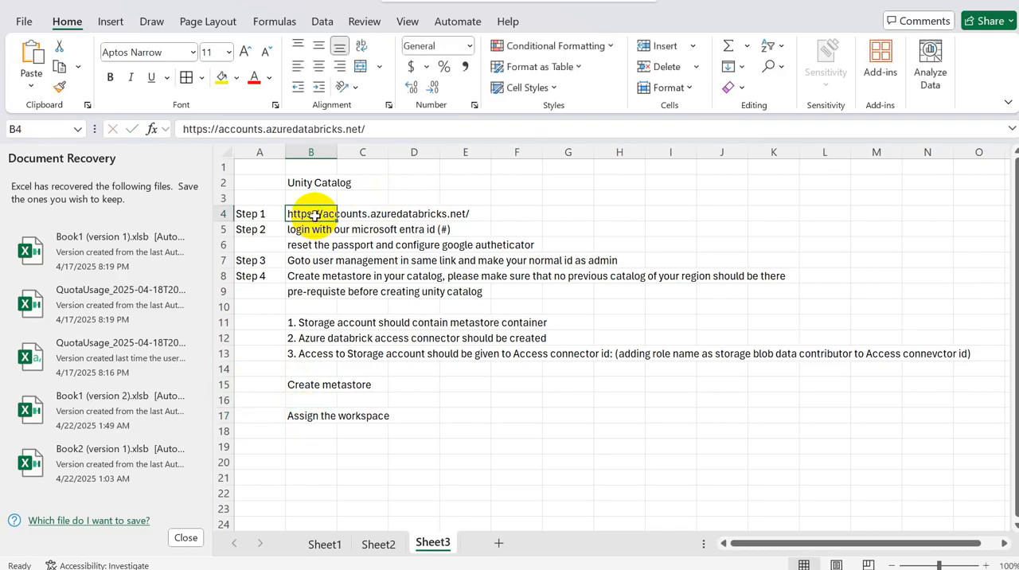
pyautogui.click(443, 170)
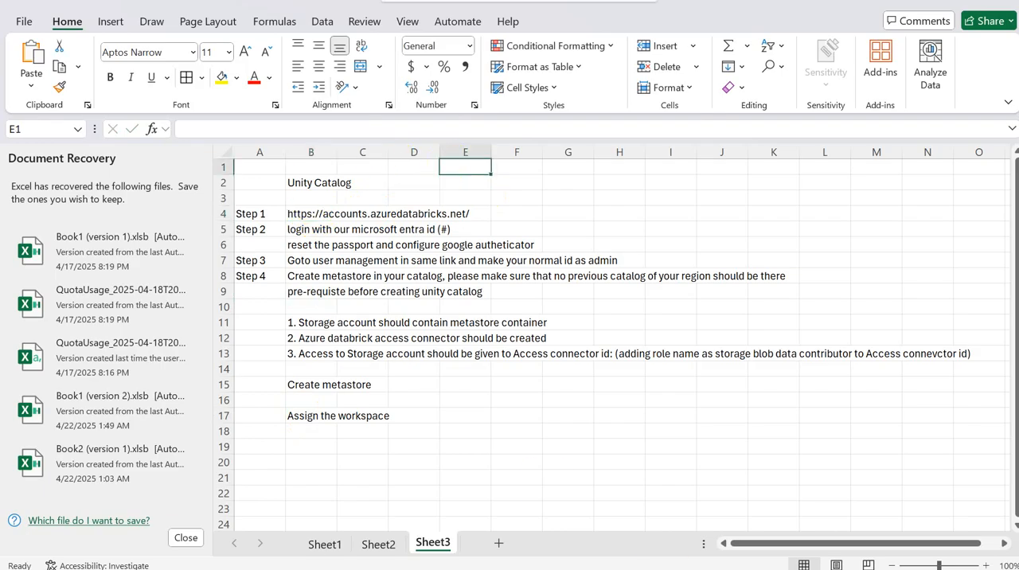
# Step: Switch to the Azure portal and view the resources of resource group res-grp-anu
pyautogui.moveTo(568, 567)
pyautogui.click(375, 509)
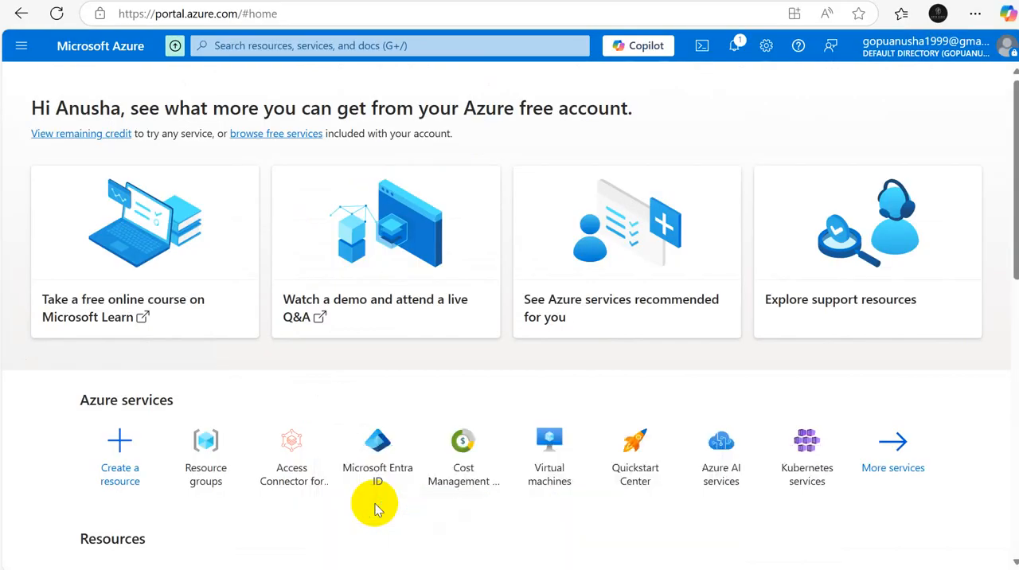
pyautogui.moveTo(1005, 220); pyautogui.dragTo(1008, 392)
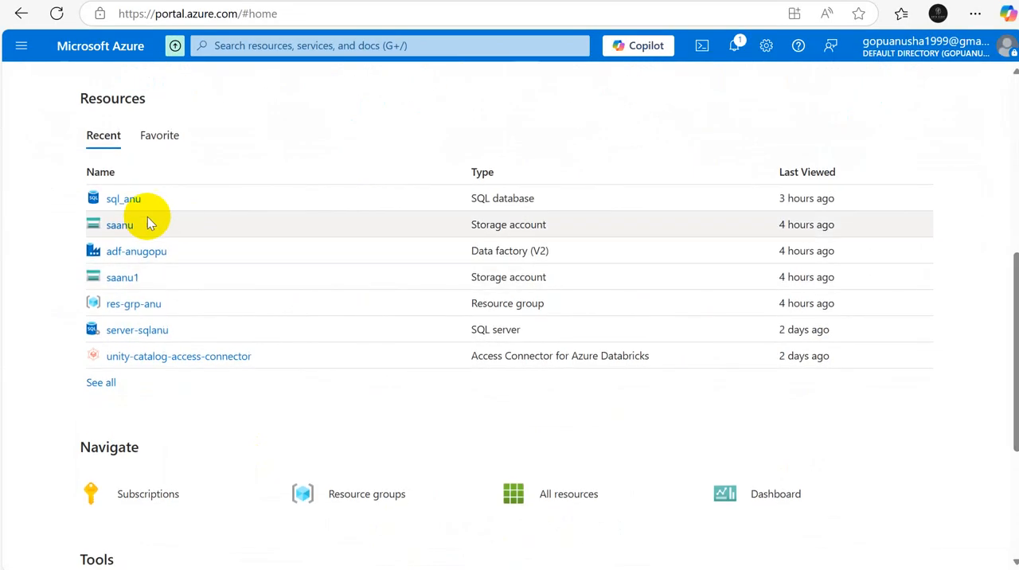
pyautogui.click(132, 305)
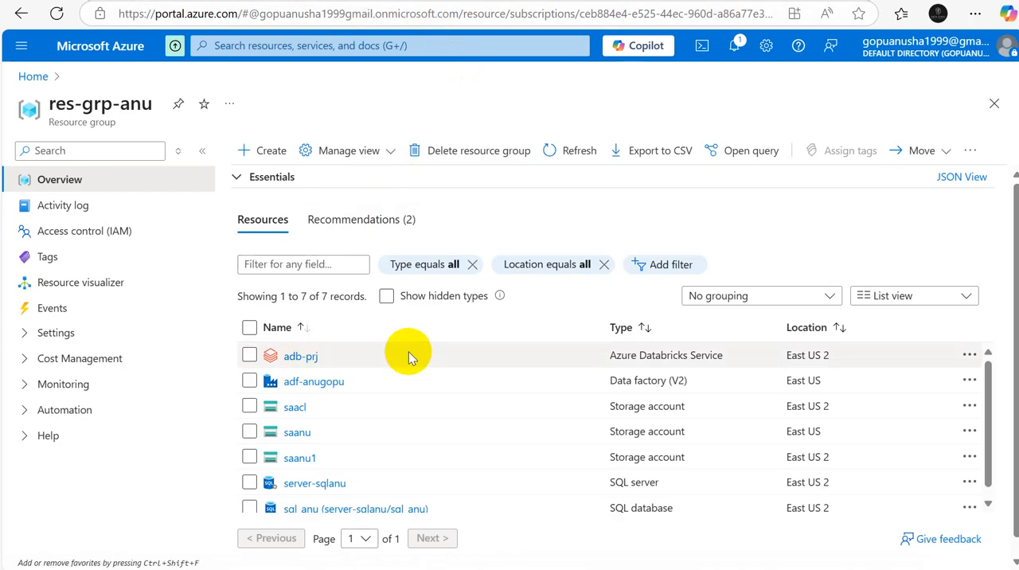
# Step: Switch to the Databricks account console, leave the Create metastore form and open metastore_eastus2 from the catalog
pyautogui.hotkey('alt', 'Tab')
pyautogui.hotkey('alt', 'Tab')
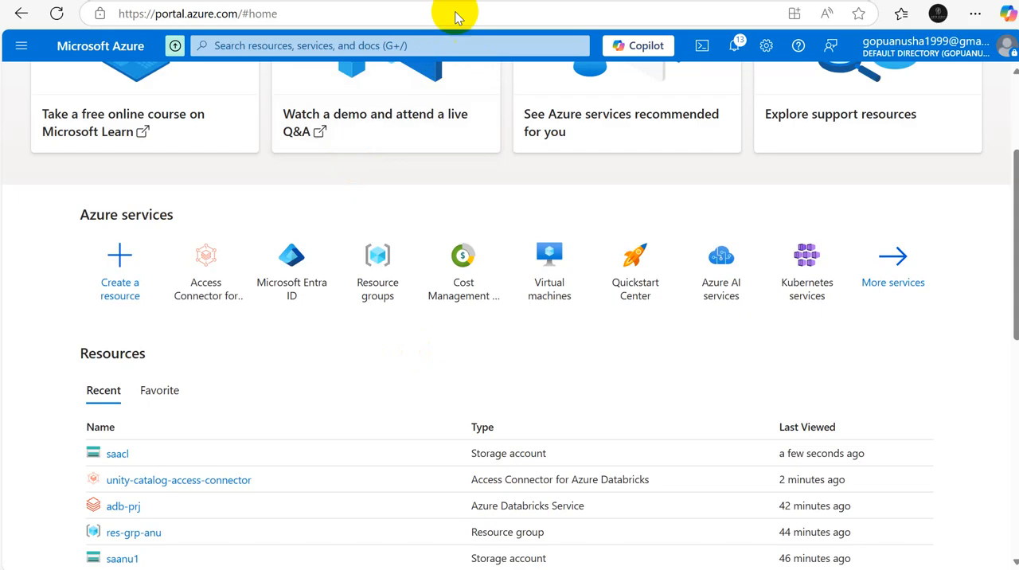
pyautogui.click(478, 1)
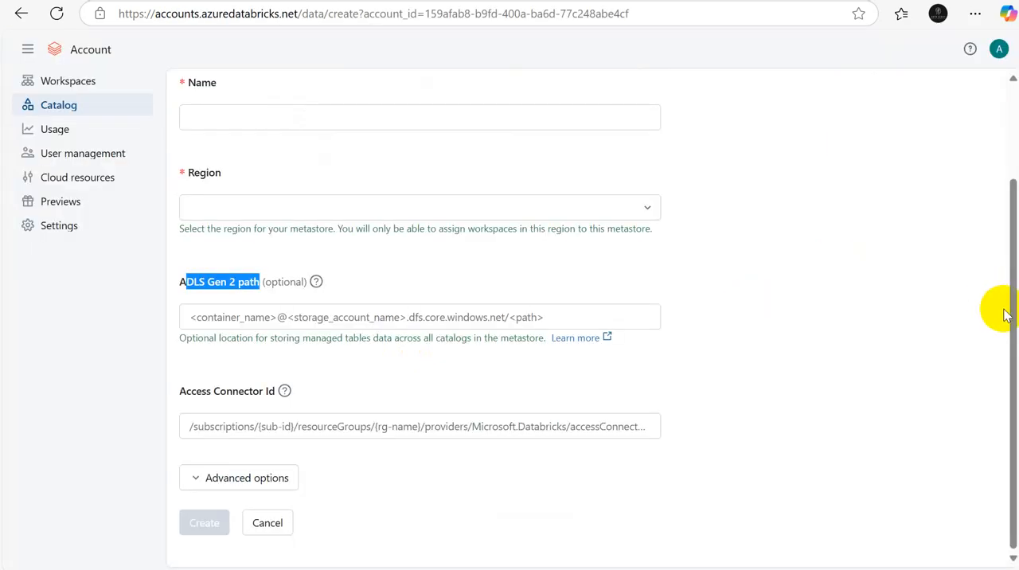
pyautogui.scroll(3, 1003, 319)
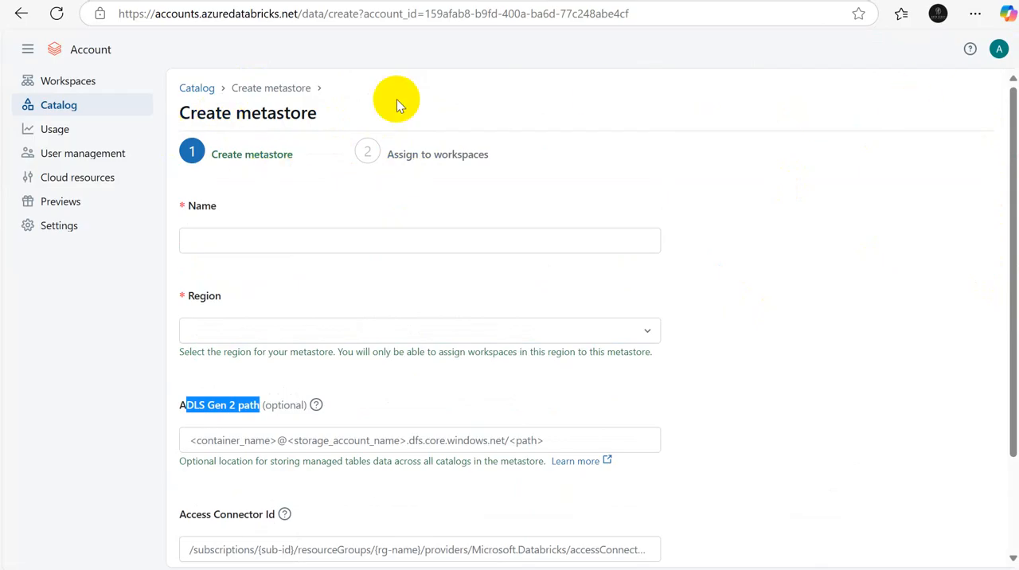
pyautogui.click(20, 15)
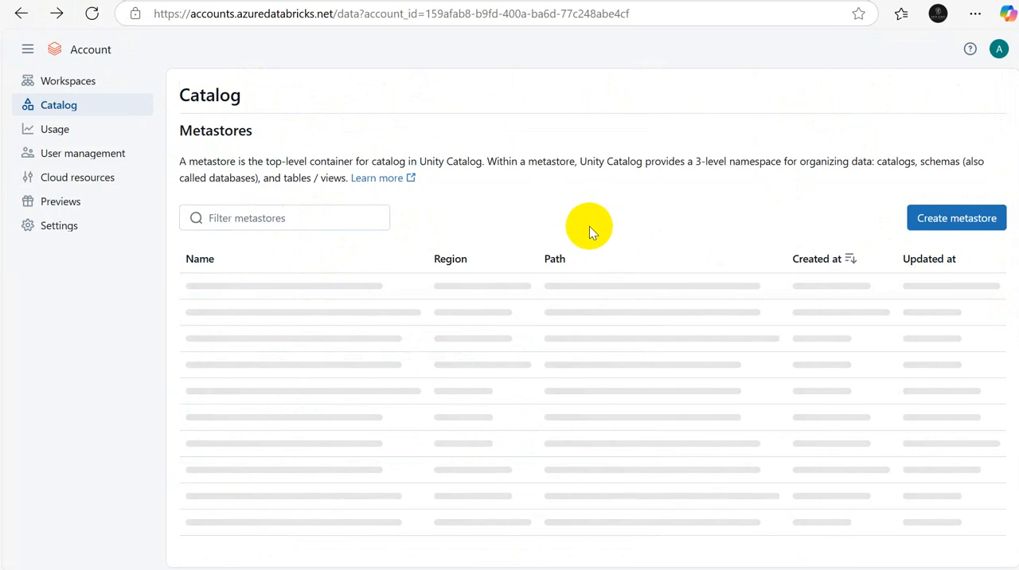
pyautogui.click(63, 96)
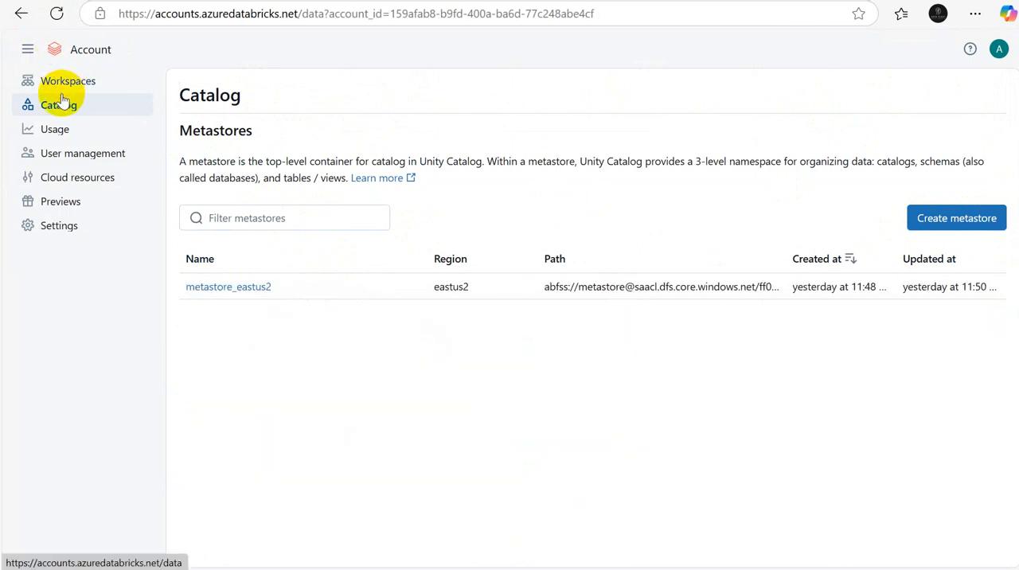
pyautogui.click(221, 287)
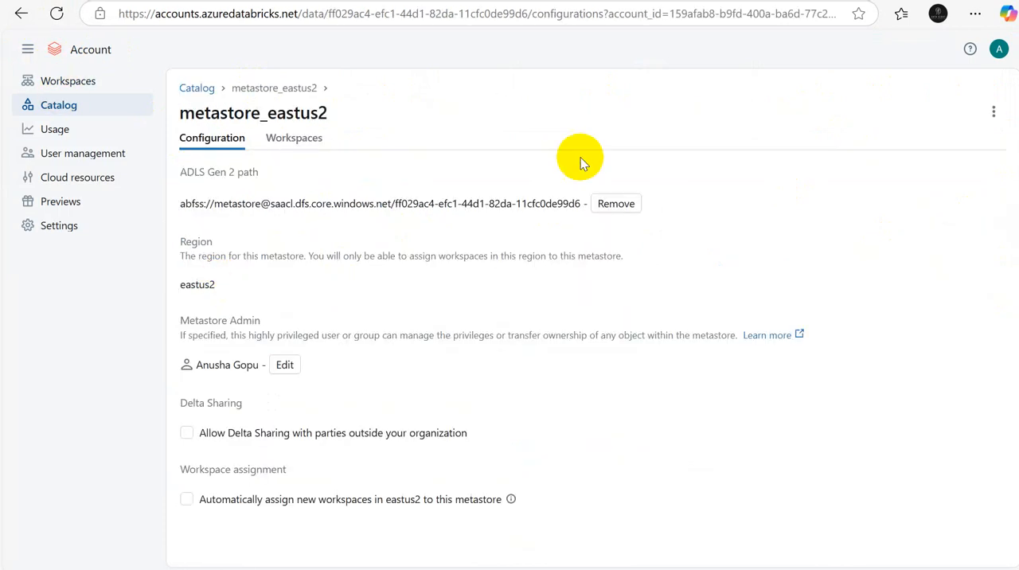
# Step: Check the workspaces assigned to metastore_eastus2, and open its metastore admin for editing
pyautogui.click(301, 145)
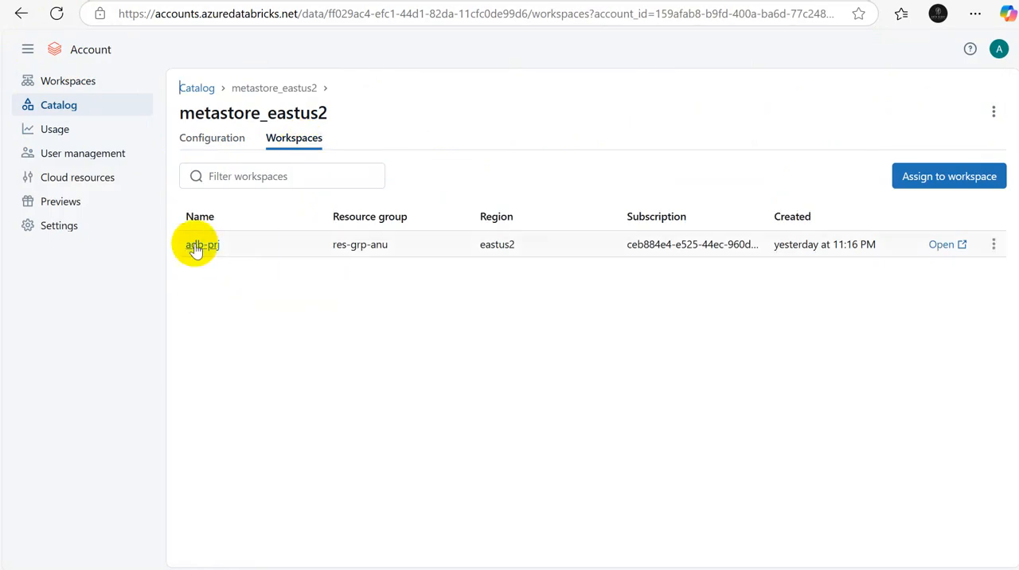
pyautogui.click(204, 140)
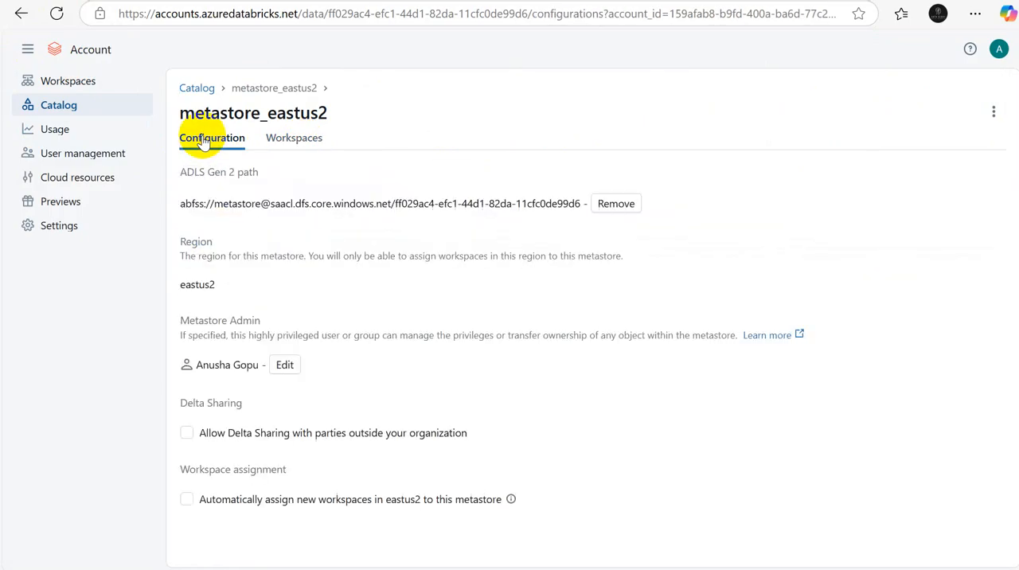
pyautogui.click(286, 367)
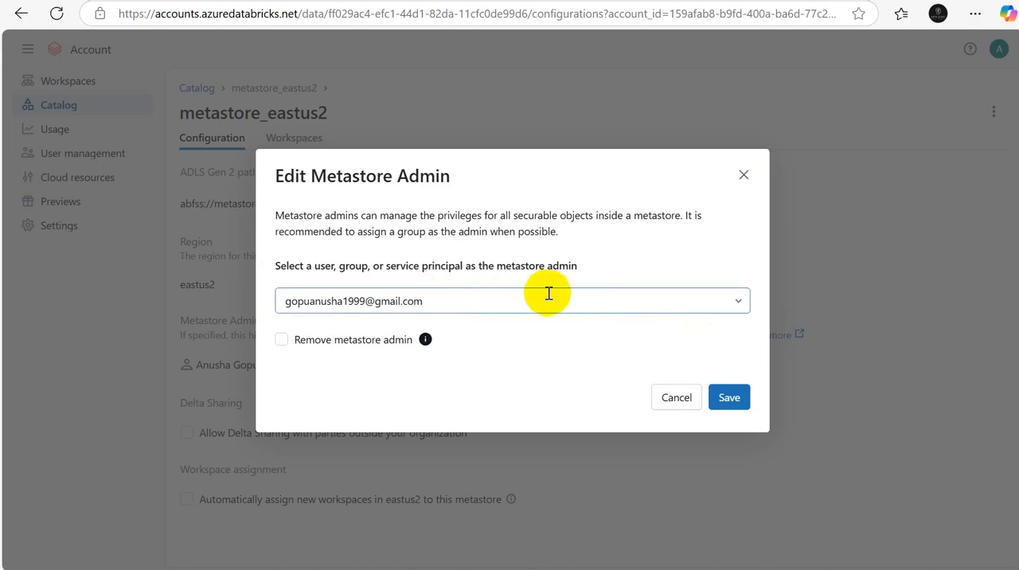
# Step: Switch to the Excel workbook and enter "Edit configuration and edit the user with your normal user id" in B19
pyautogui.hotkey('alt', 'Tab')
pyautogui.hotkey('alt', 'Tab')
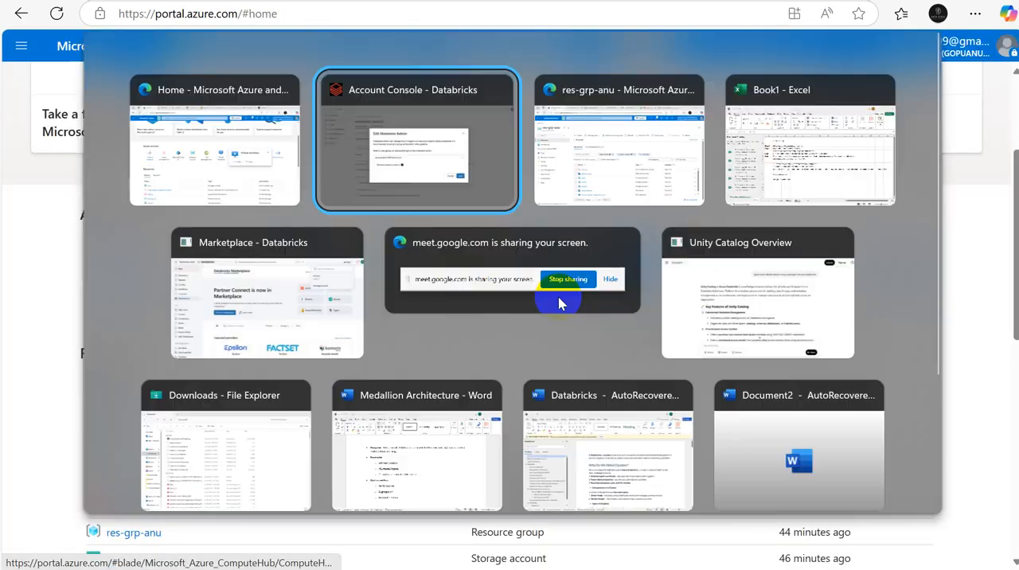
pyautogui.hotkey('alt', 'Tab')
pyautogui.hotkey('alt', 'Tab')
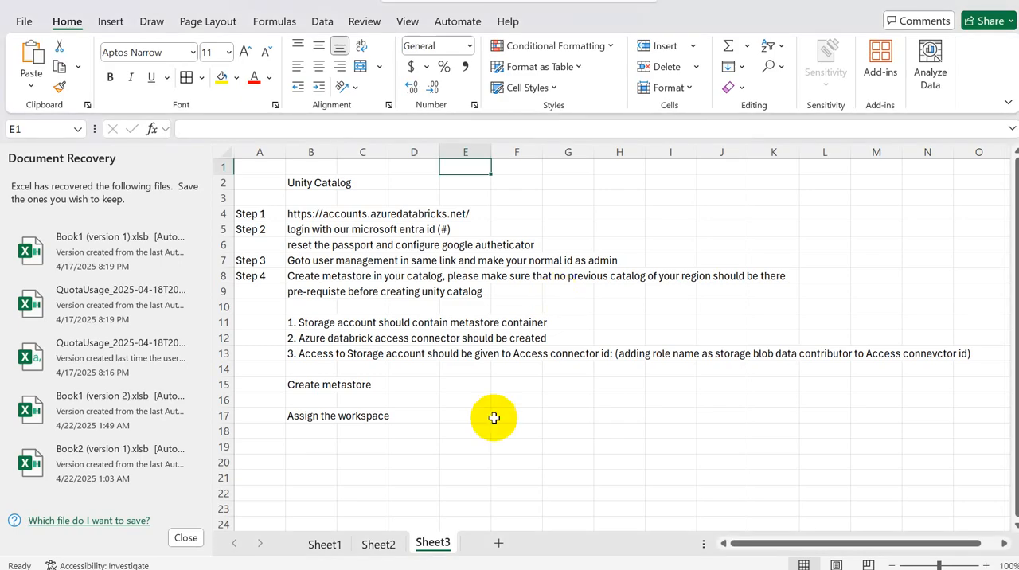
pyautogui.click(294, 441)
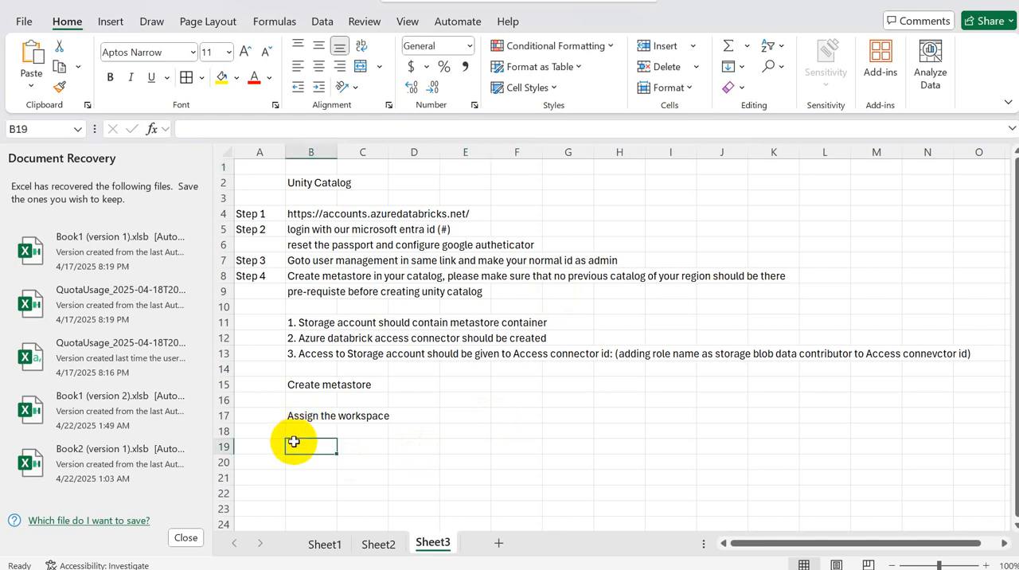
pyautogui.write('Edit co')
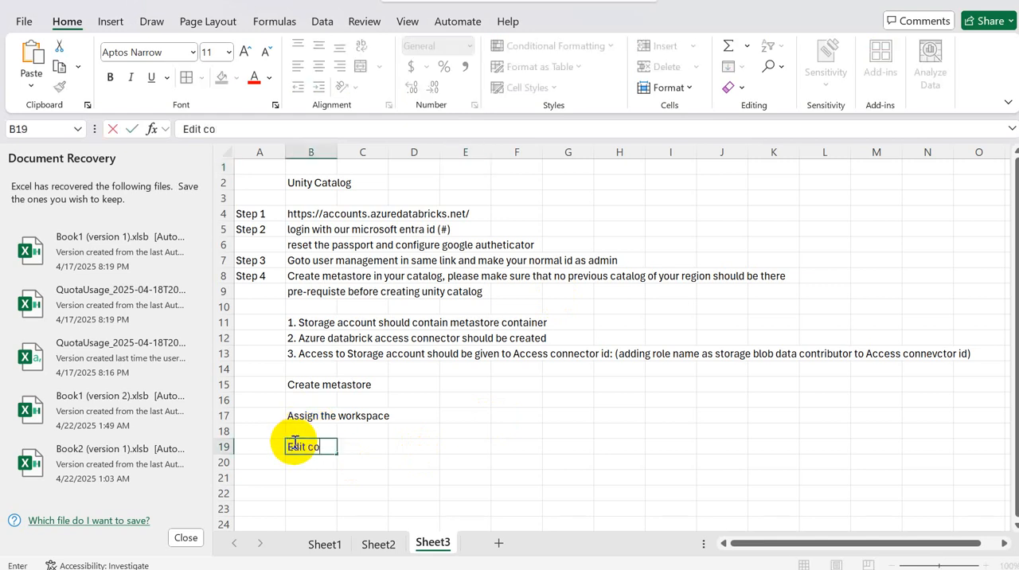
pyautogui.write('nfiguration ')
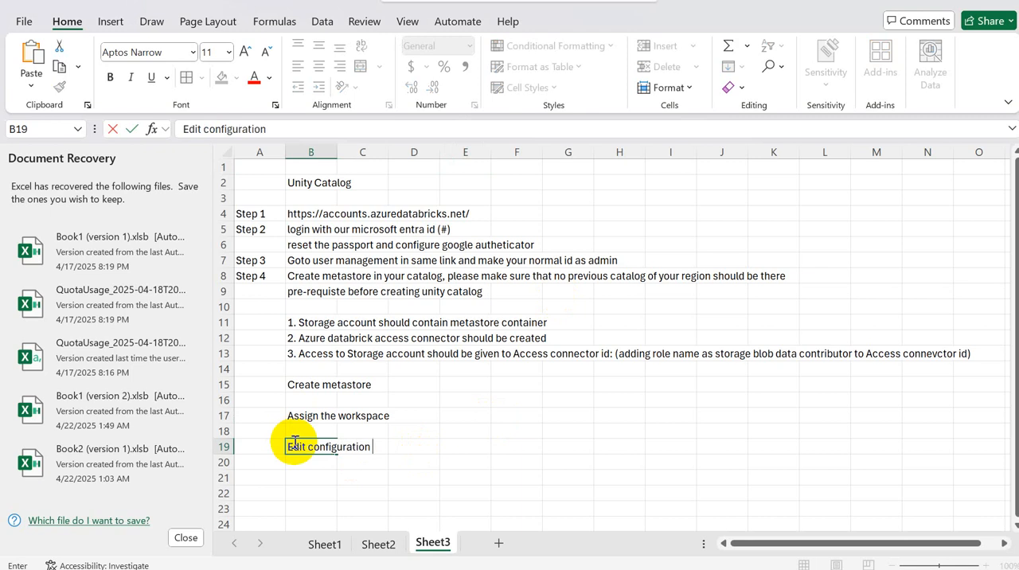
pyautogui.write('and give')
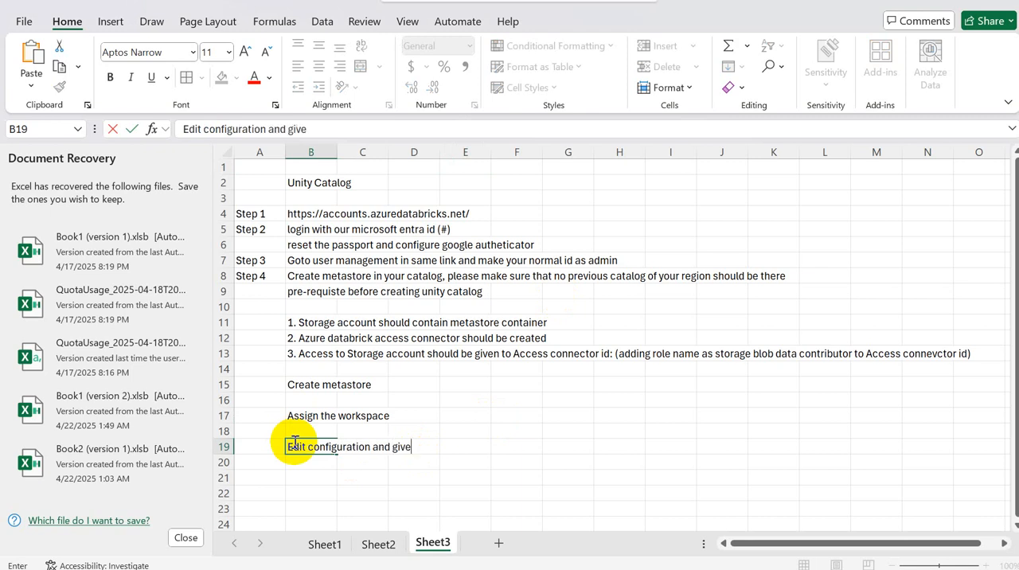
pyautogui.write(' the e')
pyautogui.press('BackSpace')
pyautogui.press('BackSpace')
pyautogui.press('BackSpace')
pyautogui.press('BackSpace')
pyautogui.press('BackSpace')
pyautogui.press('BackSpace')
pyautogui.press('BackSpace')
pyautogui.write('edit the user')
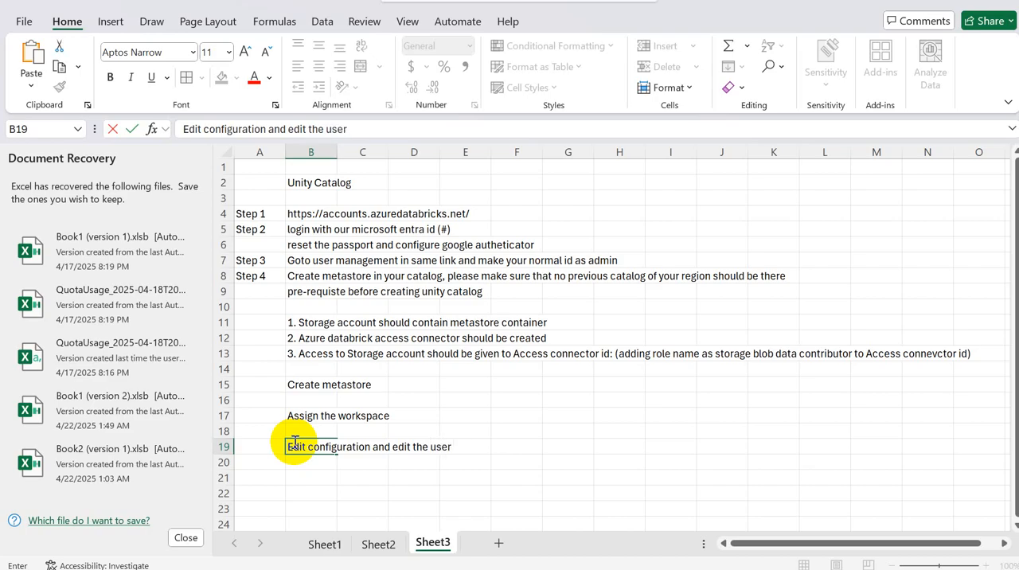
pyautogui.write(' with your normal')
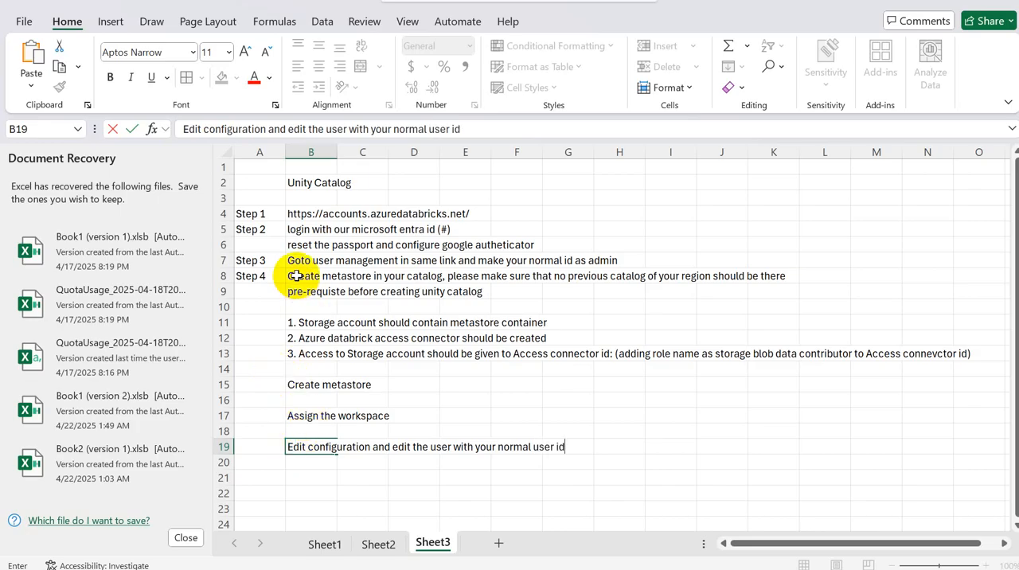
pyautogui.write(' user id')
pyautogui.click(262, 473)
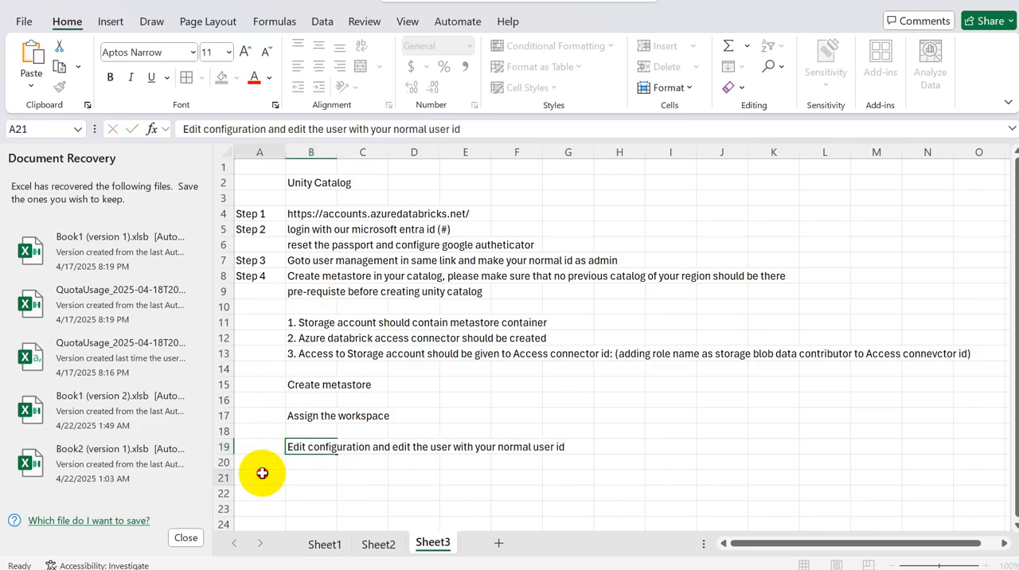
# Step: Switch to the Databricks account console and save the selected account as metastore admin of metastore_eastus2
pyautogui.hotkey('alt', 'Tab')
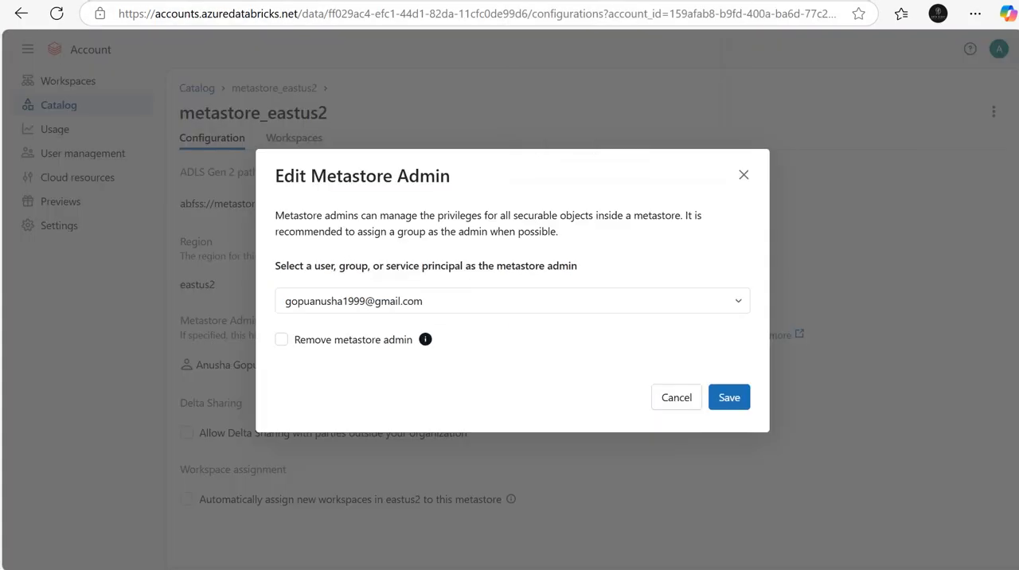
pyautogui.click(743, 177)
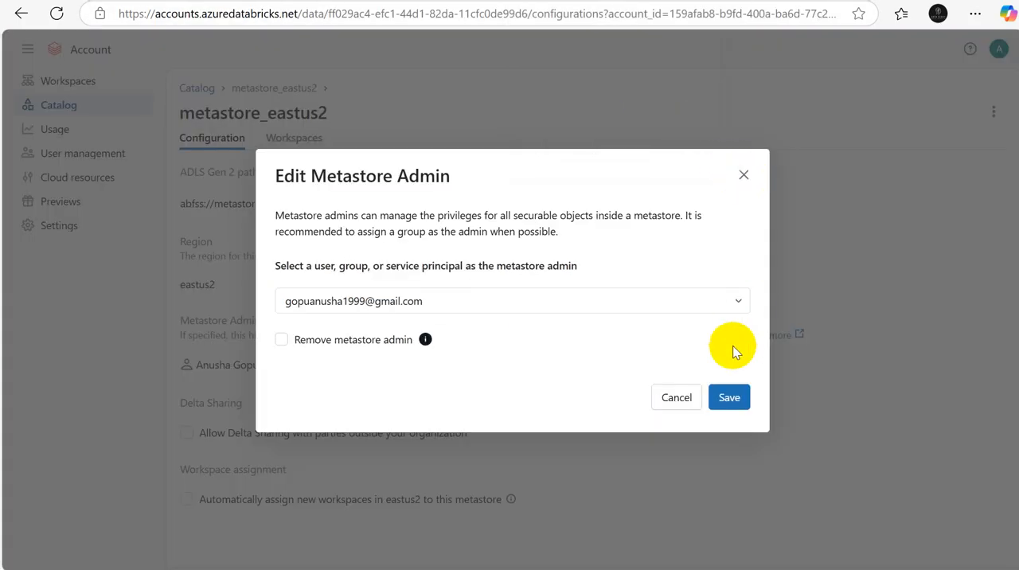
pyautogui.click(729, 404)
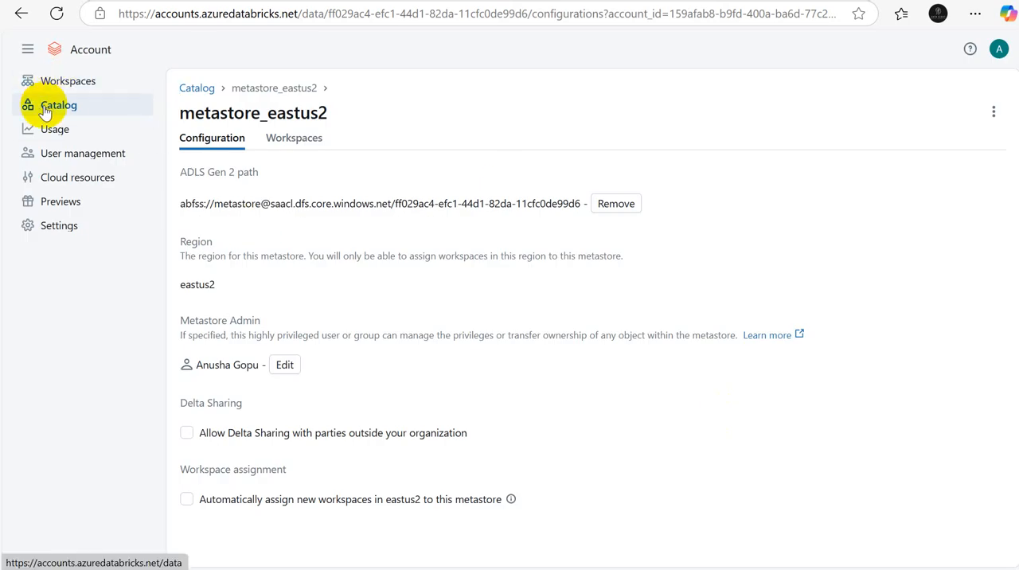
# Step: Return to the list of metastores in the account console, and switch to the Excel workbook
pyautogui.click(195, 89)
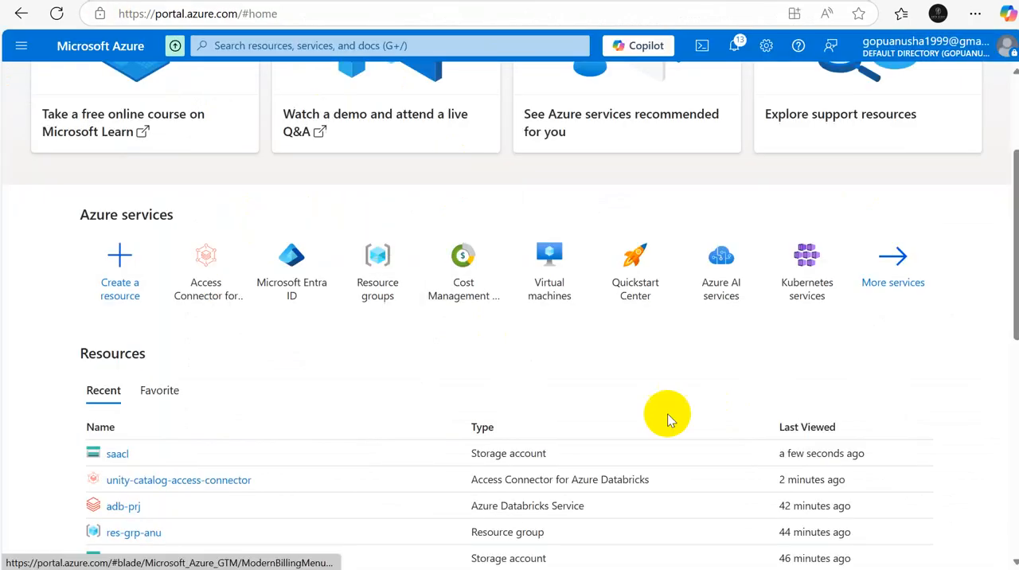
pyautogui.hotkey('alt', 'Tab')
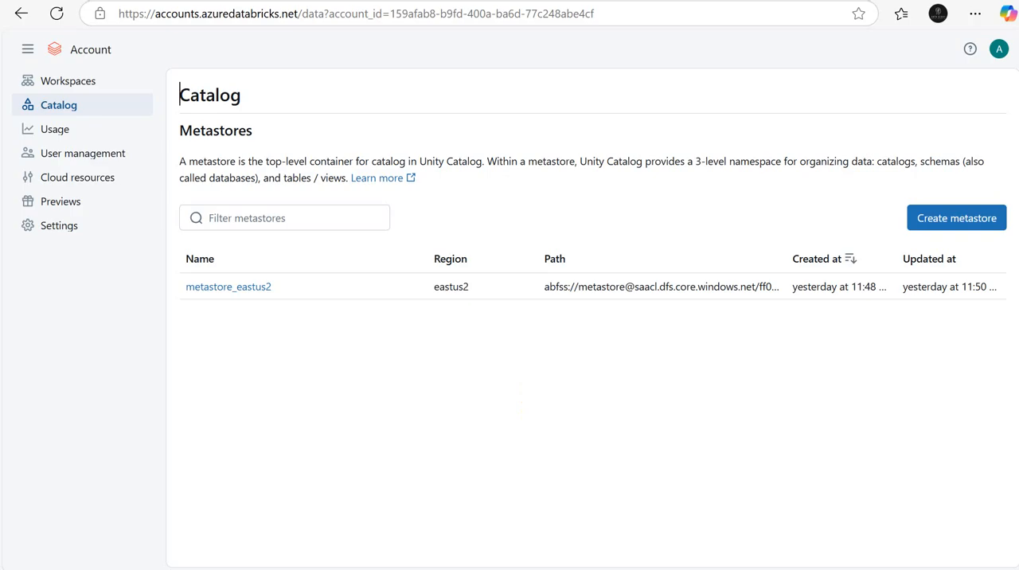
pyautogui.click(725, 524)
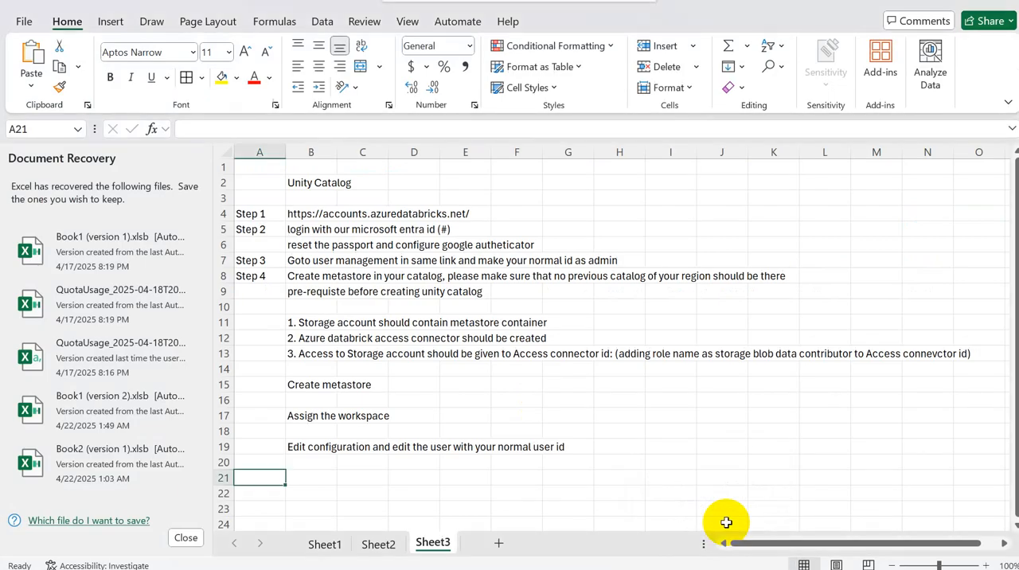
# Step: Enter "Delta lake" as a new heading in cell A21
pyautogui.write('Tabl')
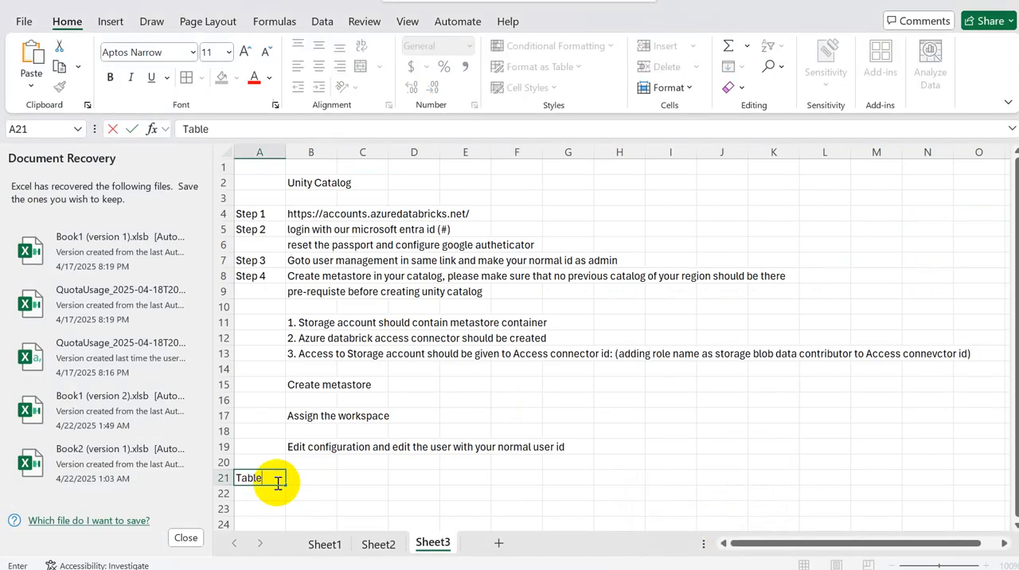
pyautogui.write('e')
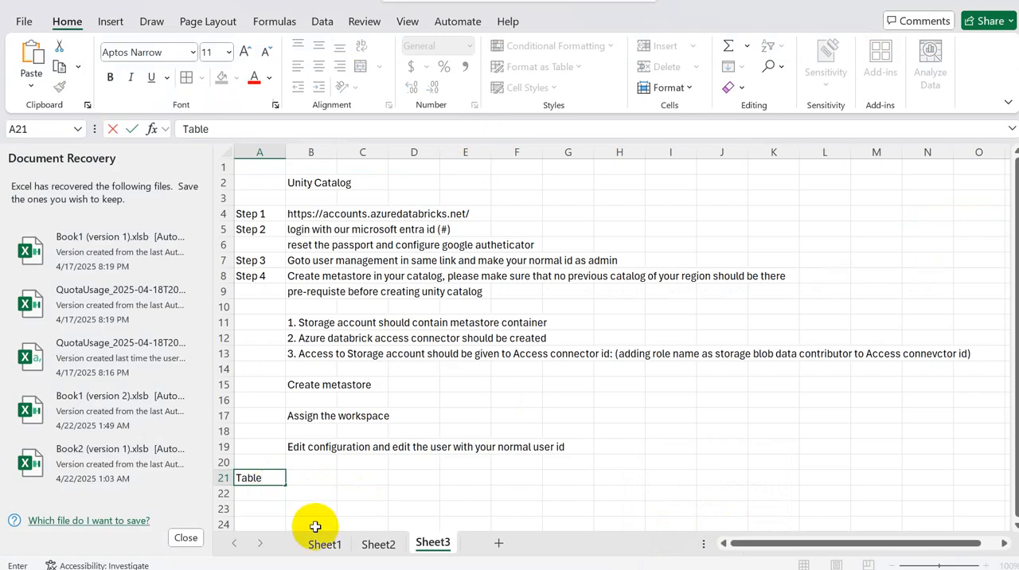
pyautogui.press('BackSpace')
pyautogui.write('De')
pyautogui.write('lta ta')
pyautogui.write('ake')
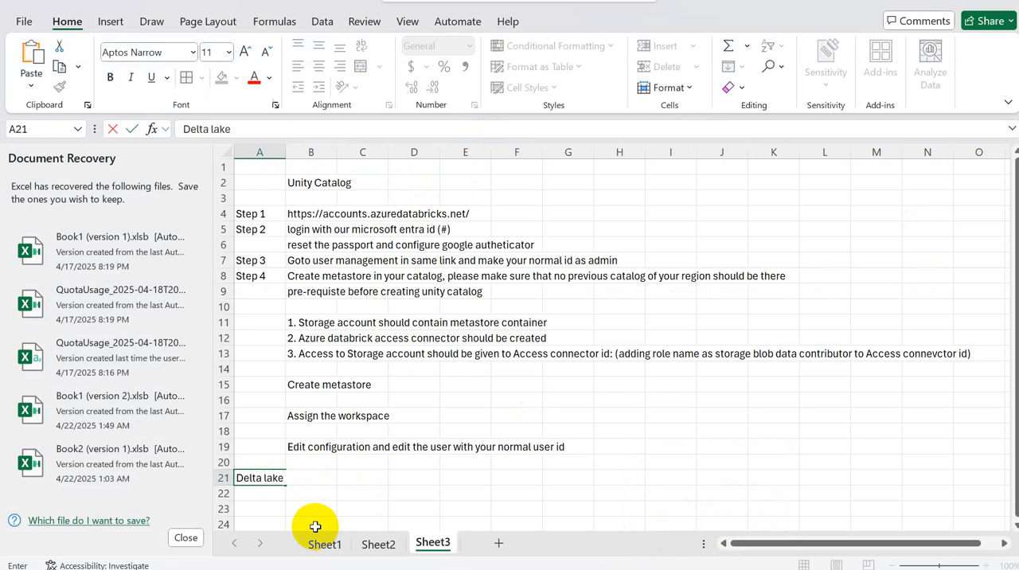
pyautogui.press('Return')
pyautogui.press('Return')
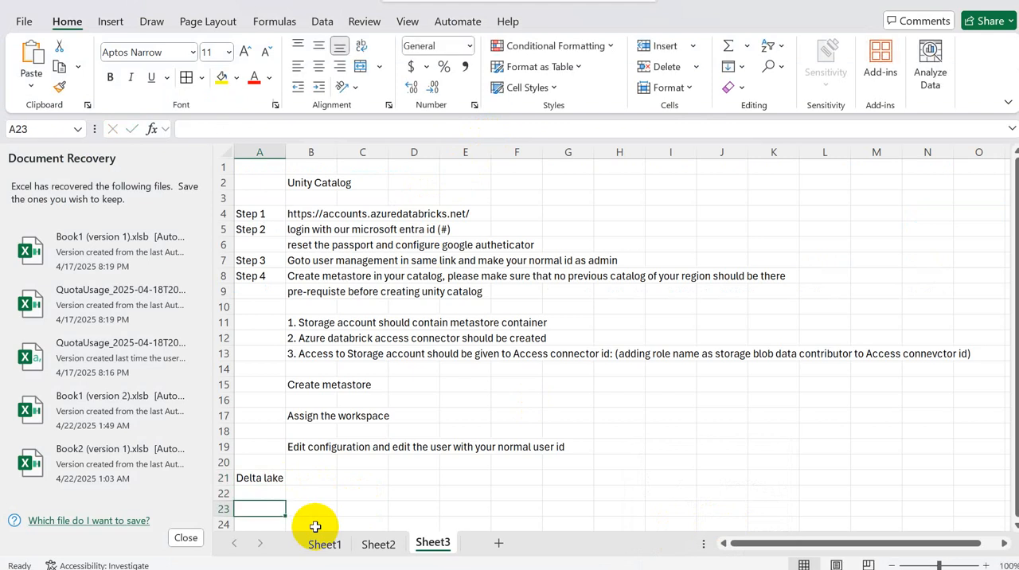
# Step: Enter "Delta table" in cell B22 beneath the Delta lake heading
pyautogui.click(312, 495)
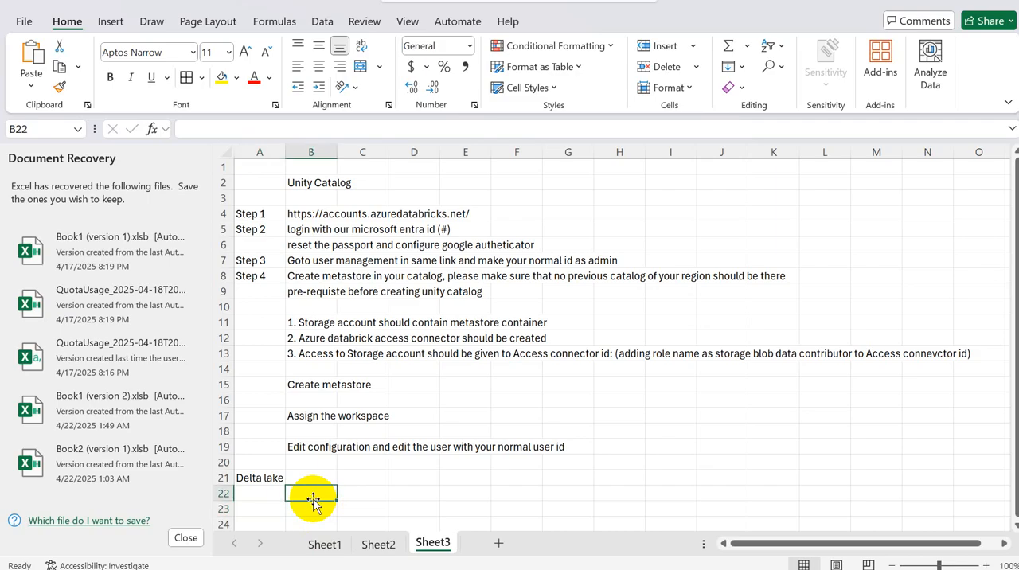
pyautogui.write('Delta')
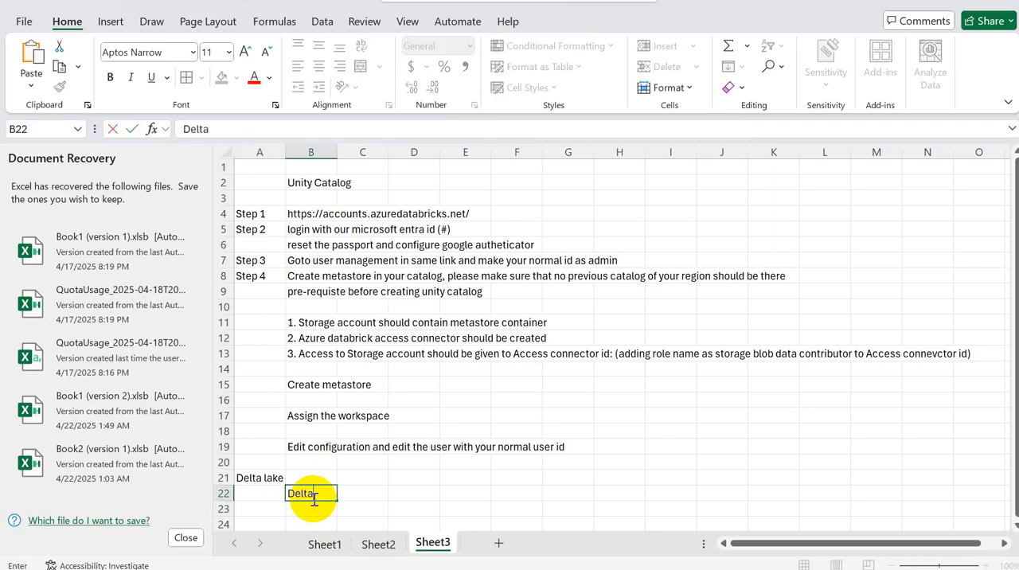
pyautogui.write(' table')
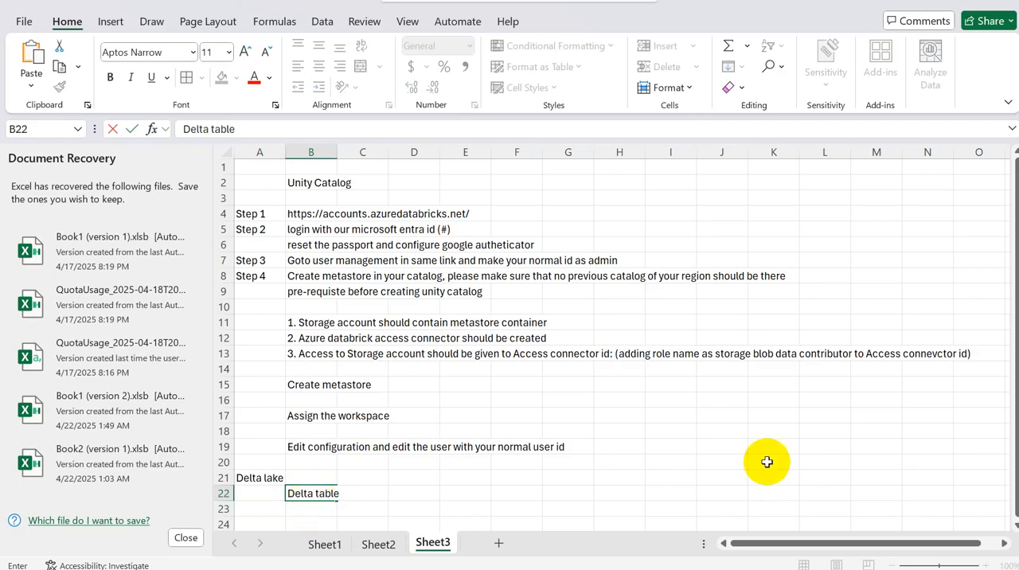
pyautogui.moveTo(1015, 413); pyautogui.dragTo(1015, 414)
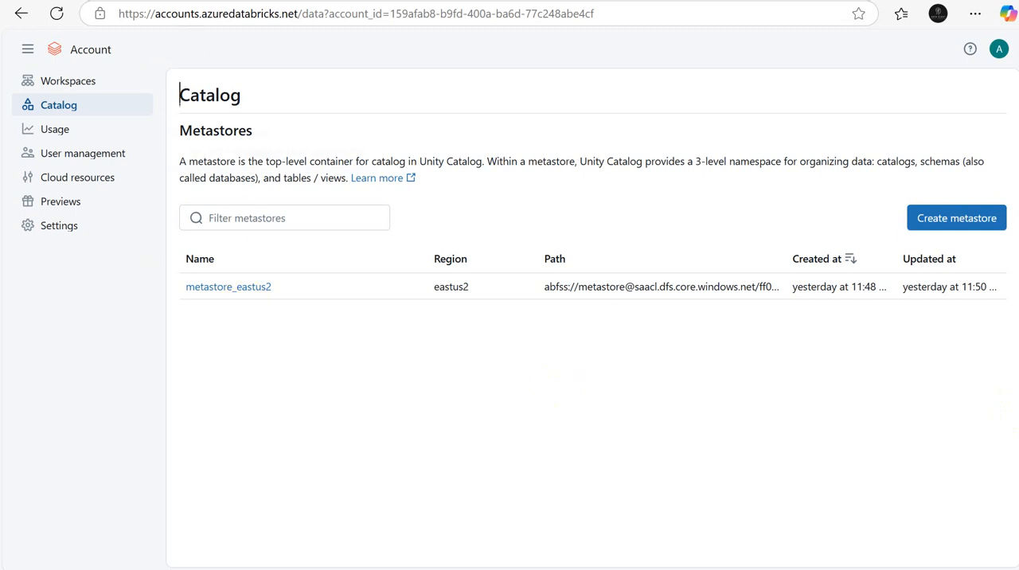
# Step: Switch to the adb-prj Databricks workspace, open its catalog and show the options for adding or creating catalog objects
pyautogui.click(239, 1)
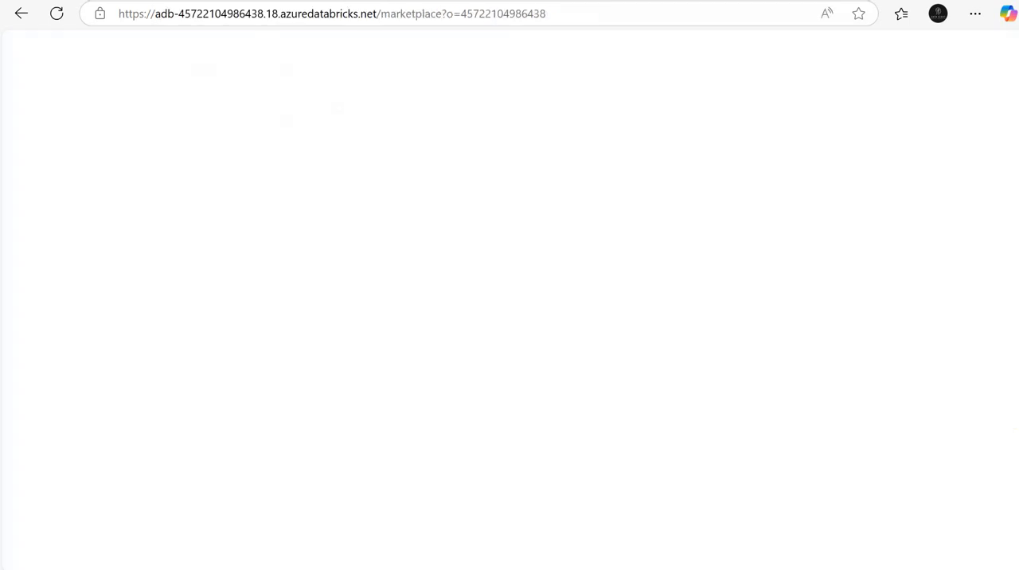
pyautogui.click(527, 2)
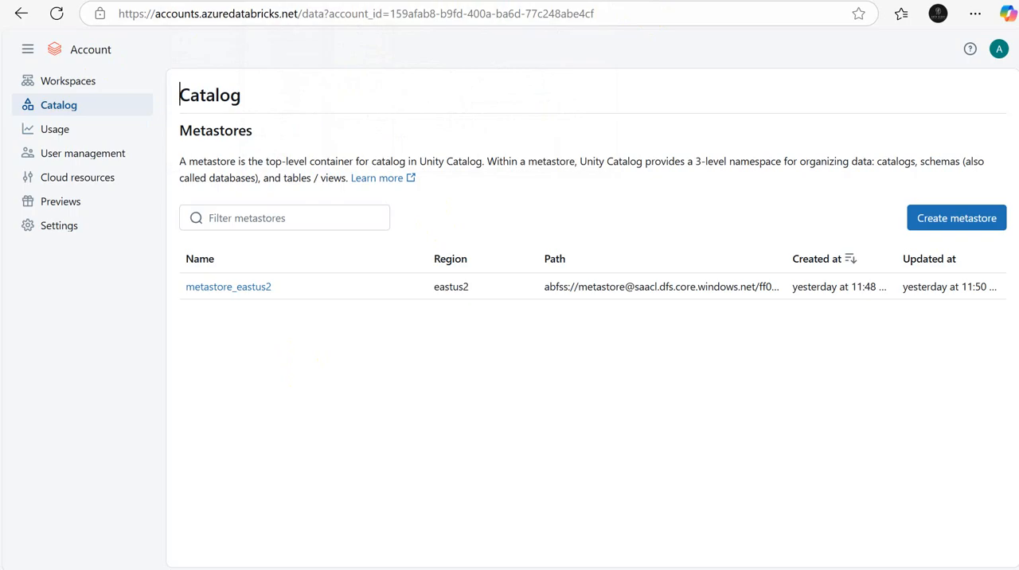
pyautogui.hotkey('ctrl', 'shift', 'Tab')
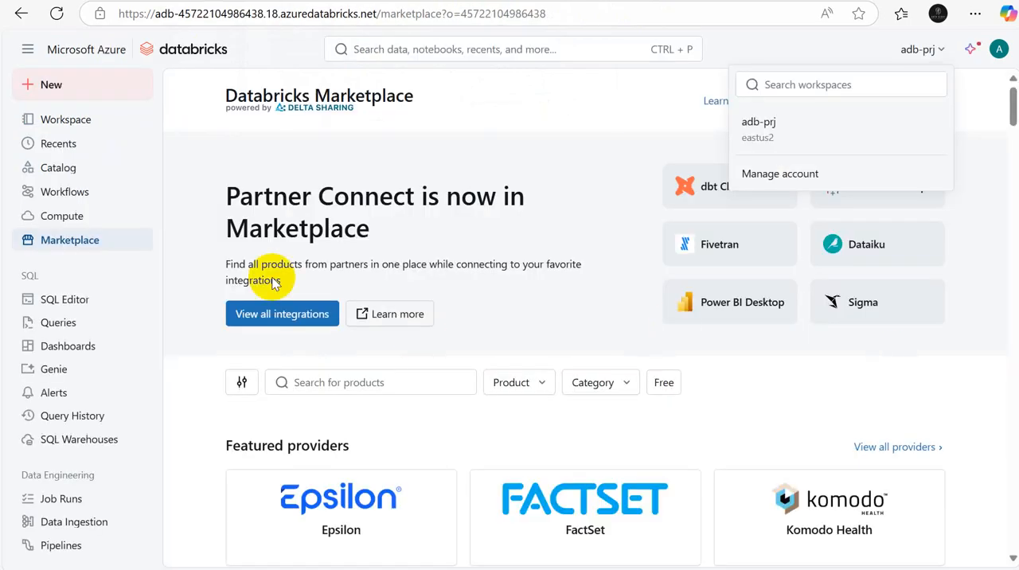
pyautogui.click(62, 124)
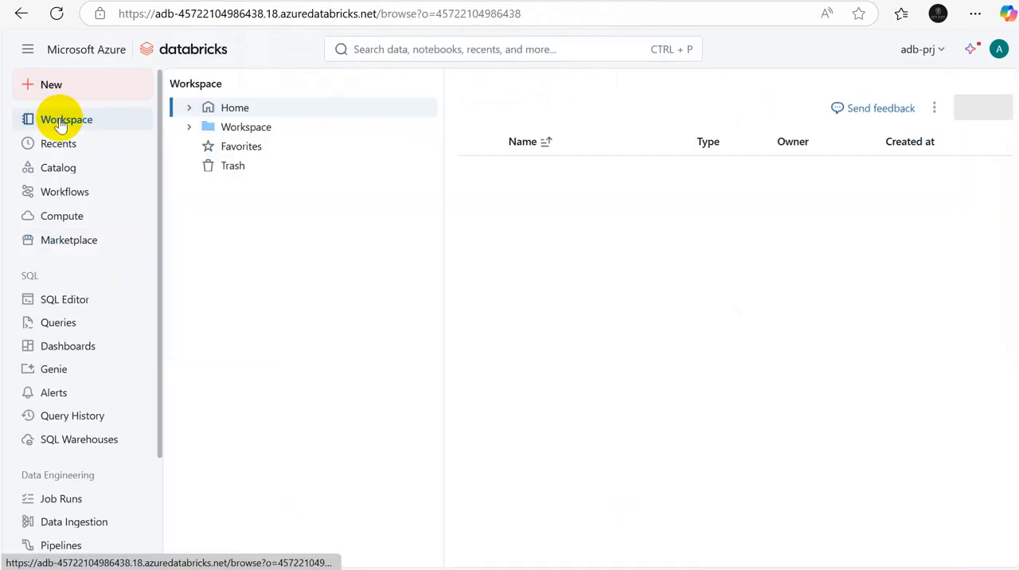
pyautogui.click(58, 169)
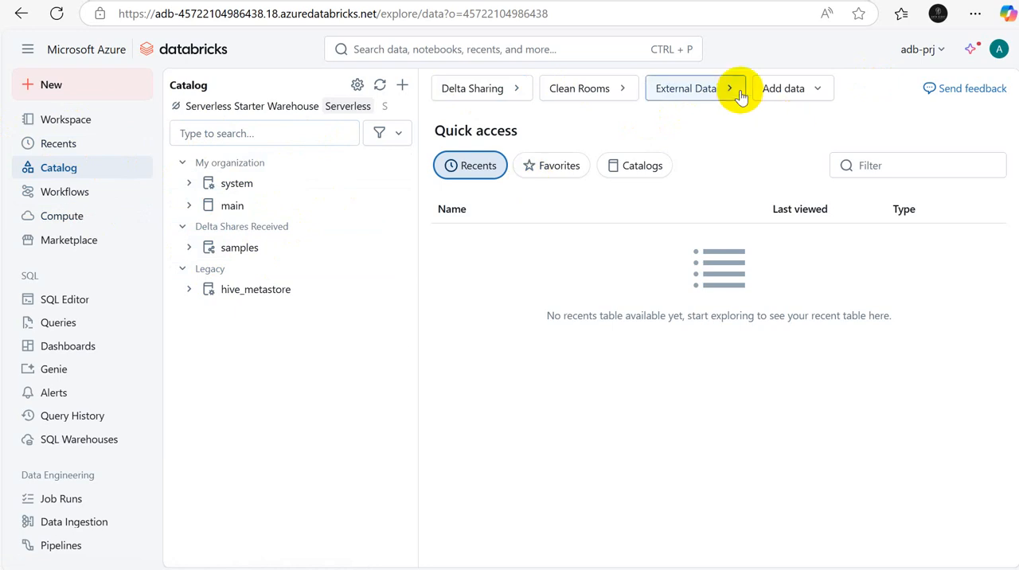
pyautogui.click(402, 88)
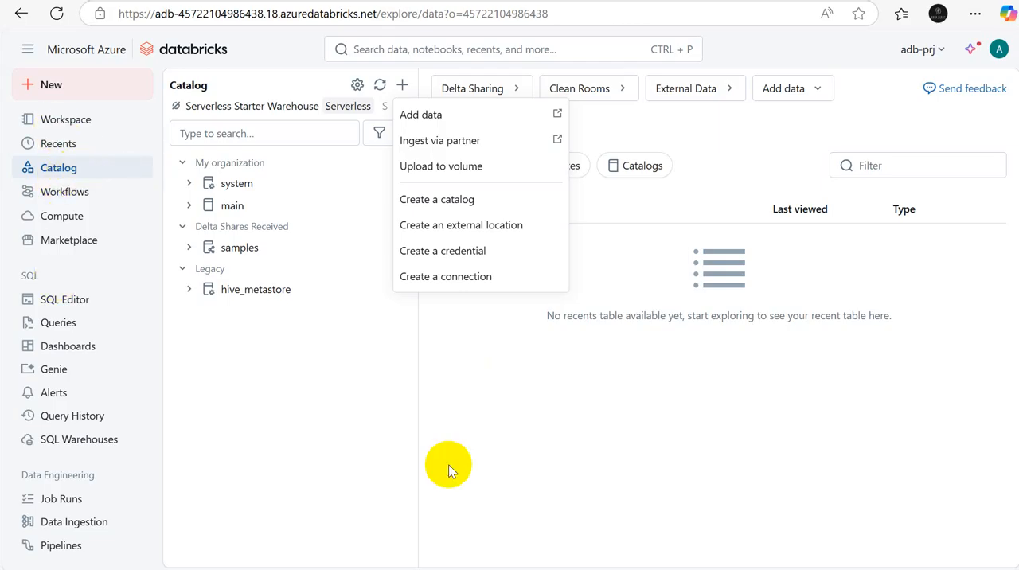
# Step: Open the Compute page of the adb-prj workspace and start creating a new all-purpose compute
pyautogui.hotkey('alt', 'Tab')
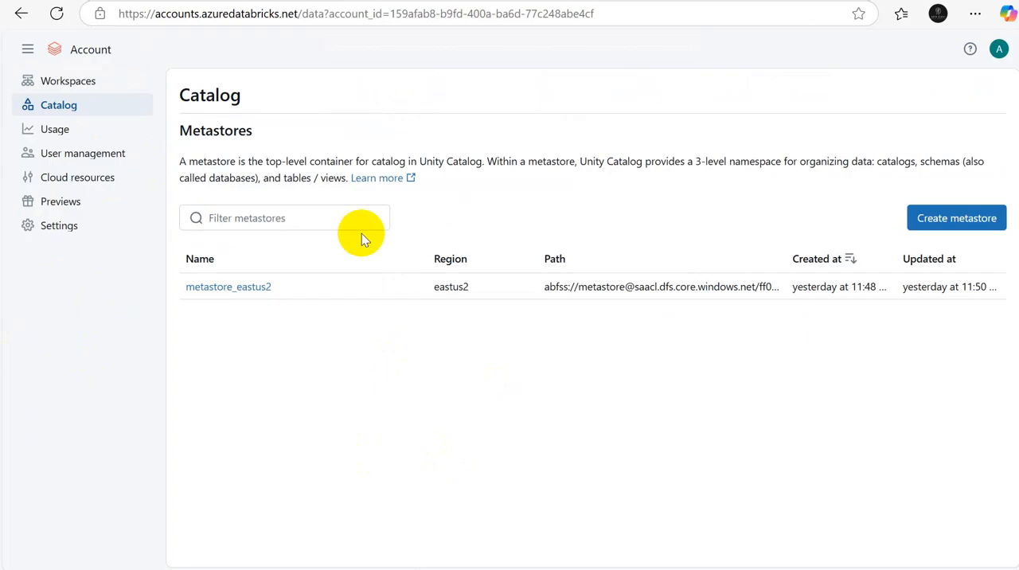
pyautogui.hotkey('alt', 'Tab')
pyautogui.click(41, 218)
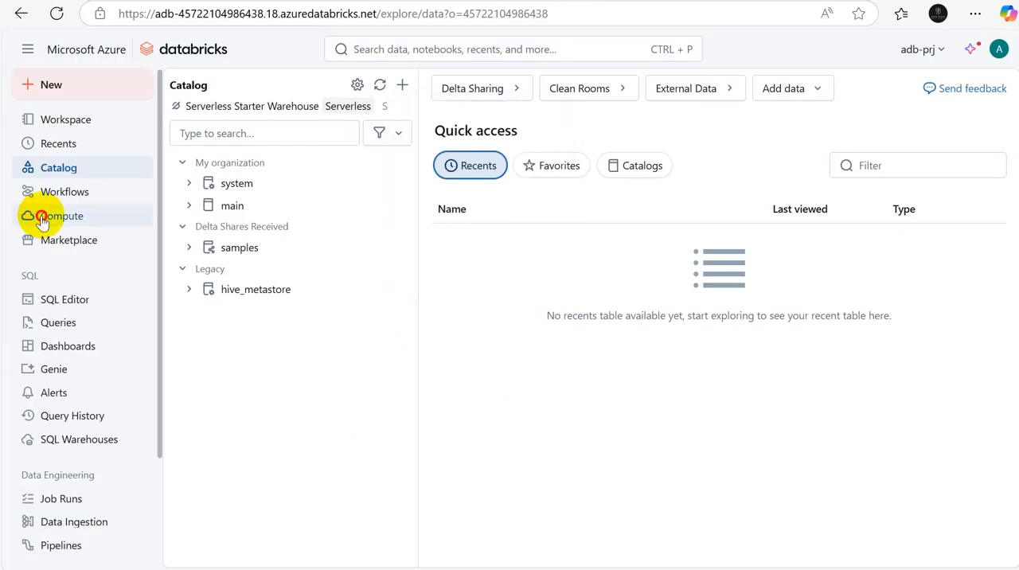
pyautogui.click(42, 220)
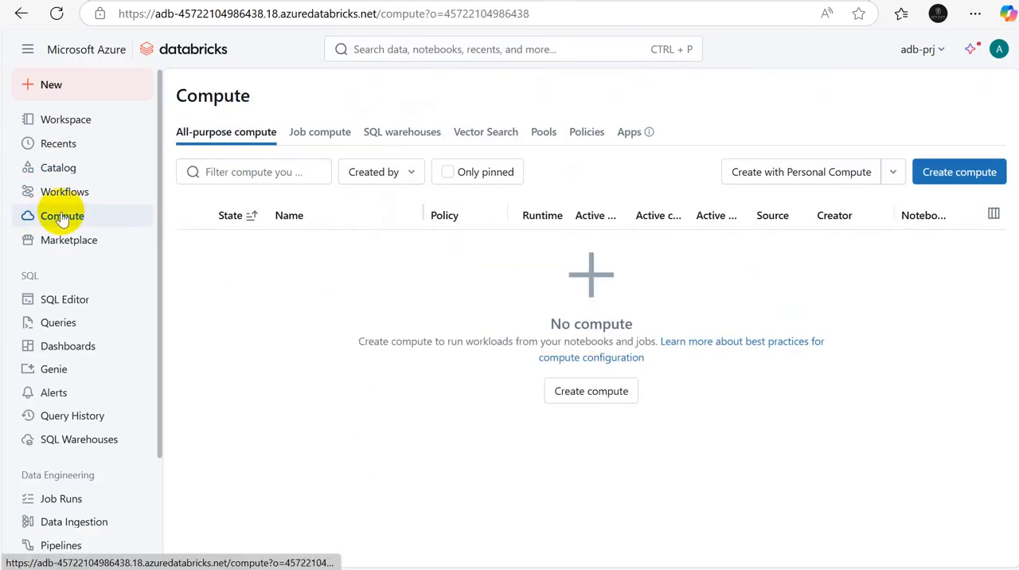
pyautogui.click(958, 173)
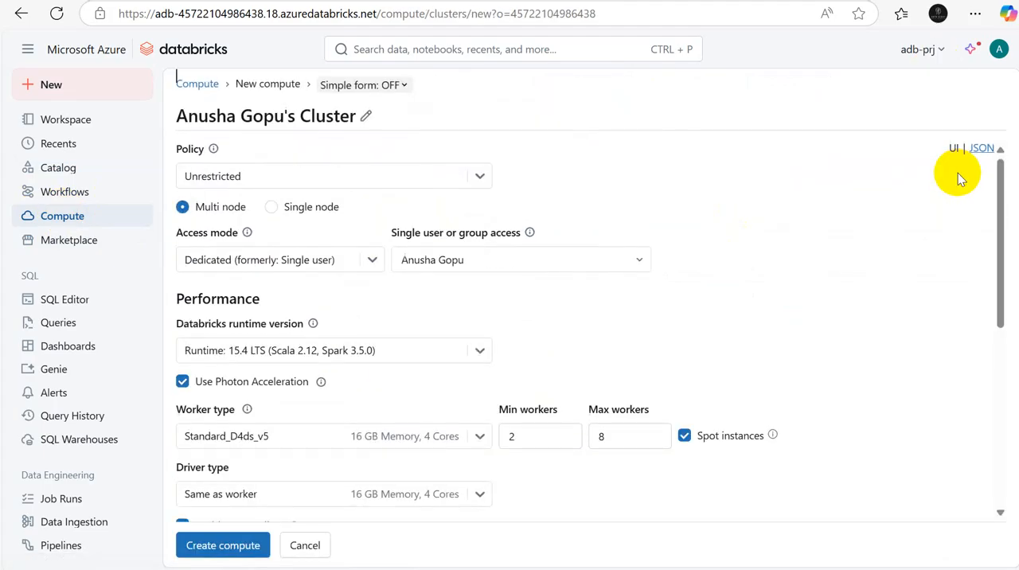
# Step: Try the Personal Compute policy on the new compute, and set the policy back to Unrestricted
pyautogui.click(478, 183)
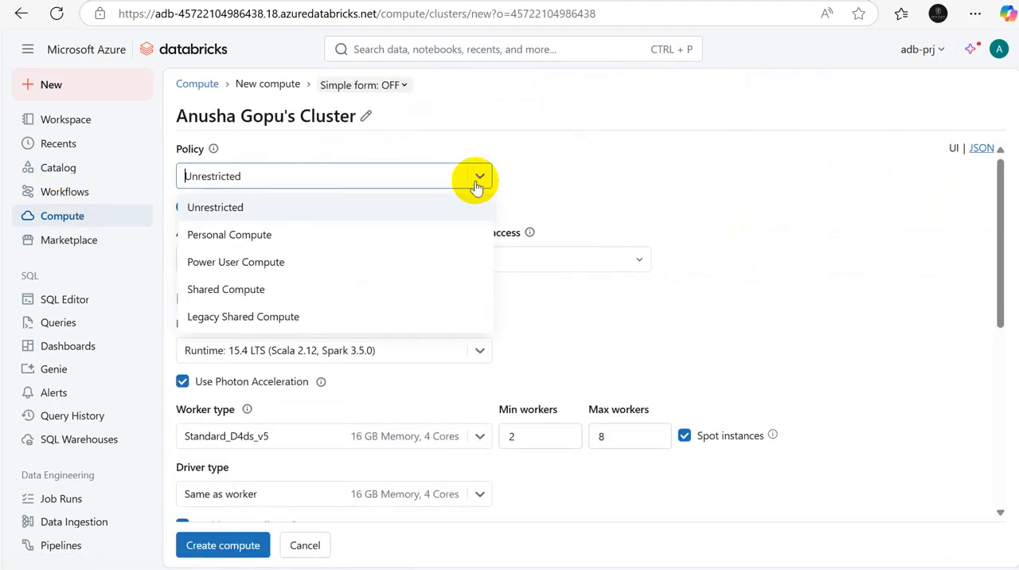
pyautogui.click(260, 239)
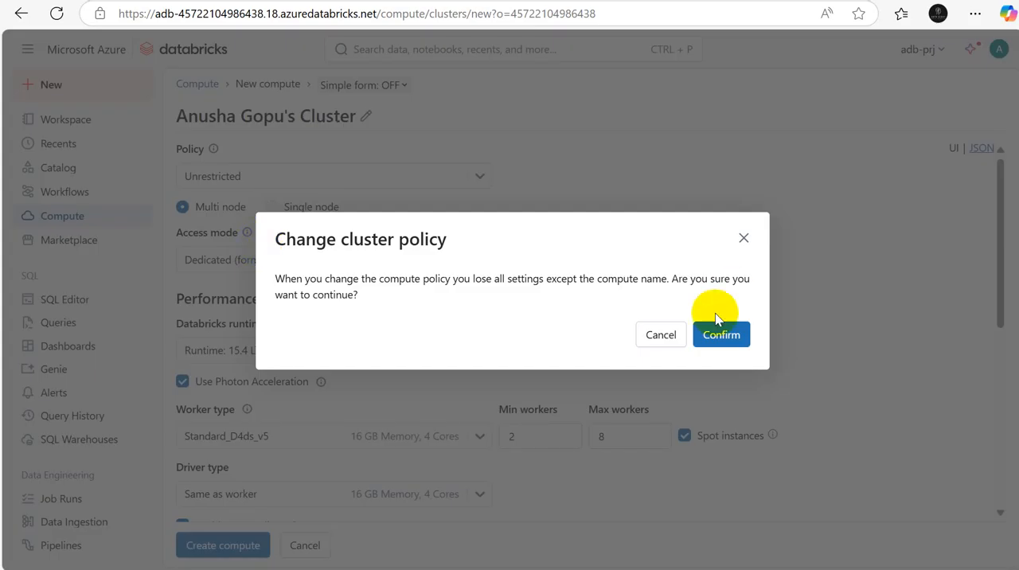
pyautogui.click(716, 335)
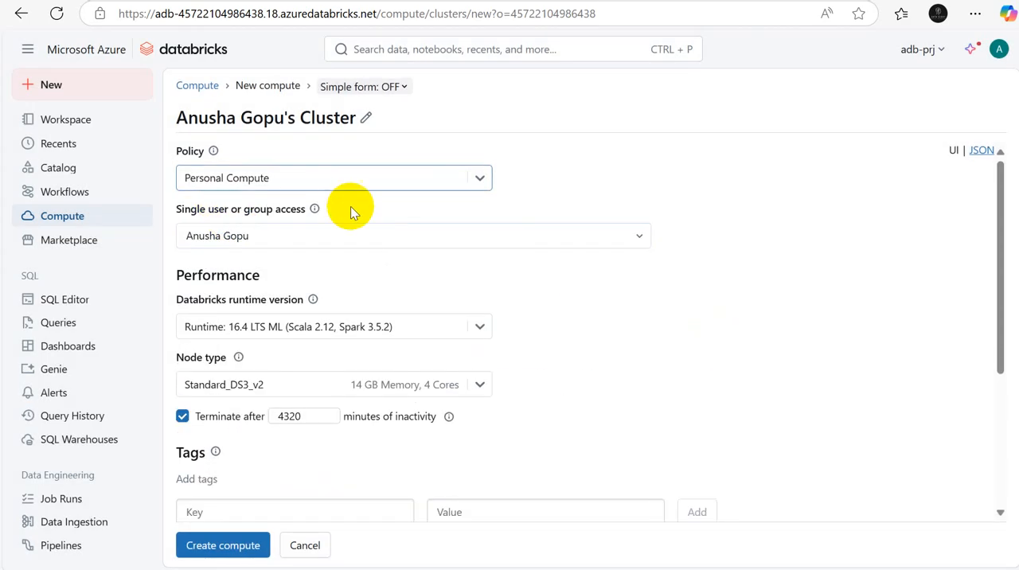
pyautogui.click(479, 180)
pyautogui.click(195, 209)
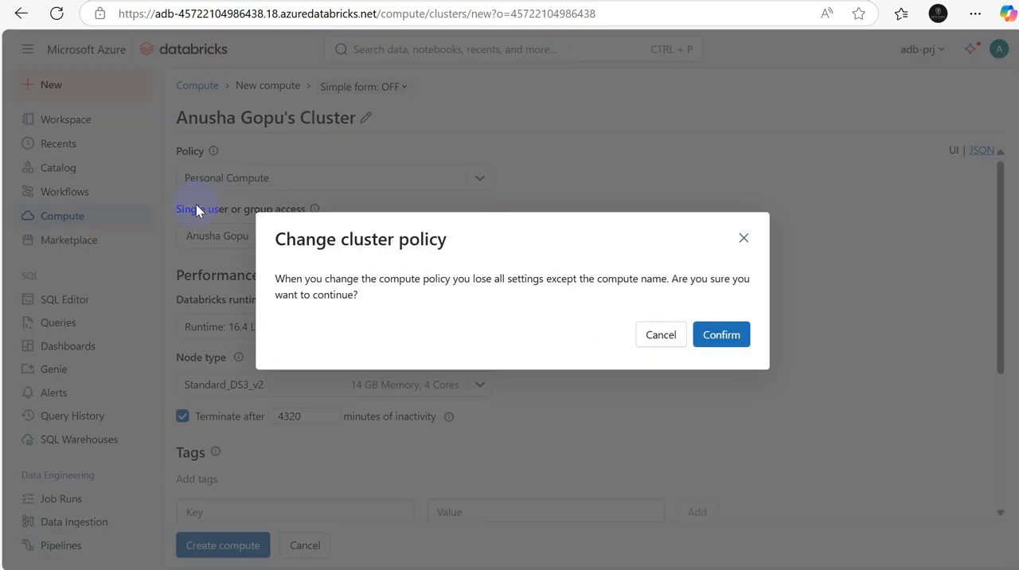
pyautogui.click(709, 335)
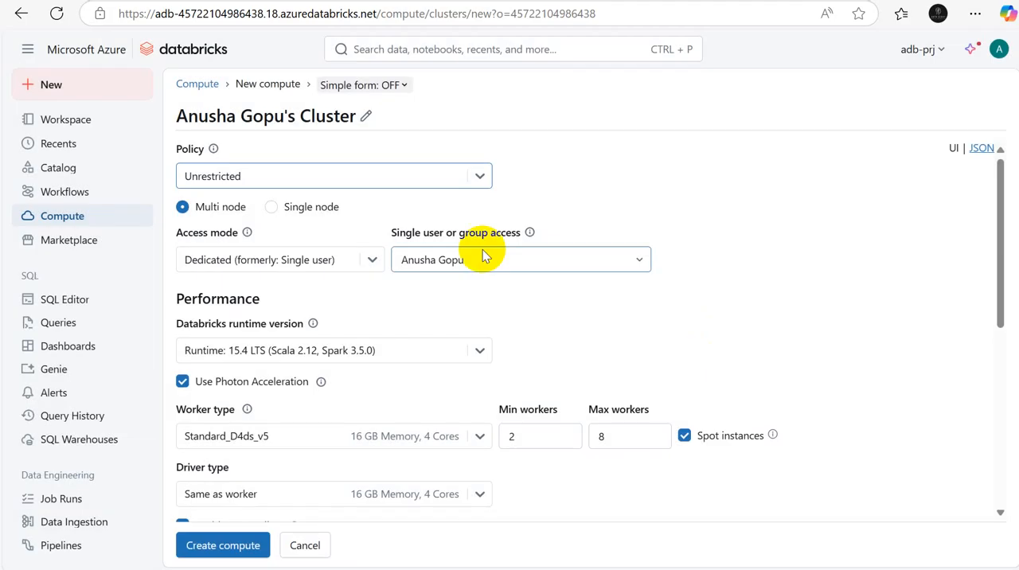
# Step: Set the new compute to Single node, view its node types and scaling hint, and compare it with Multi node
pyautogui.click(272, 208)
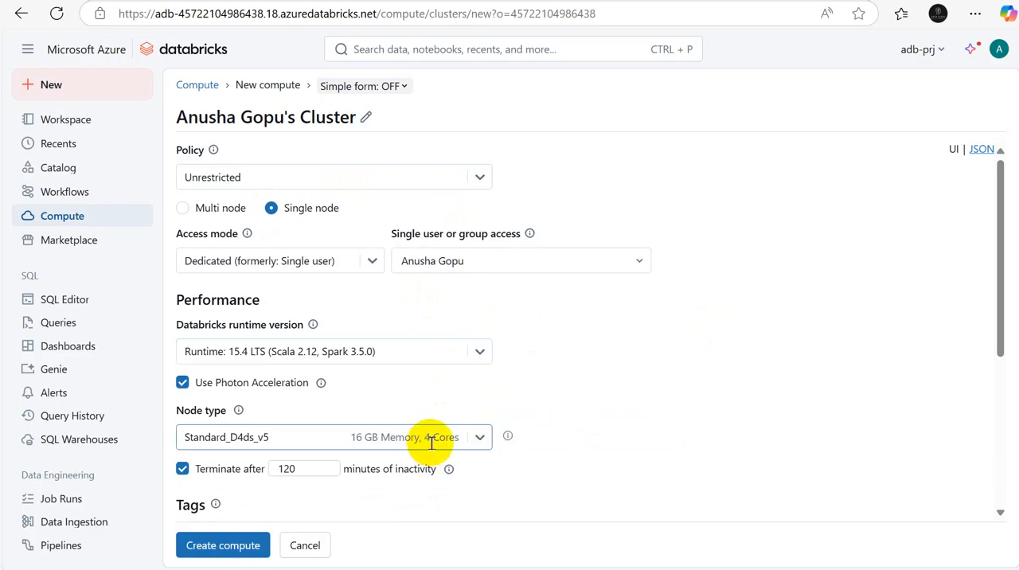
pyautogui.click(355, 438)
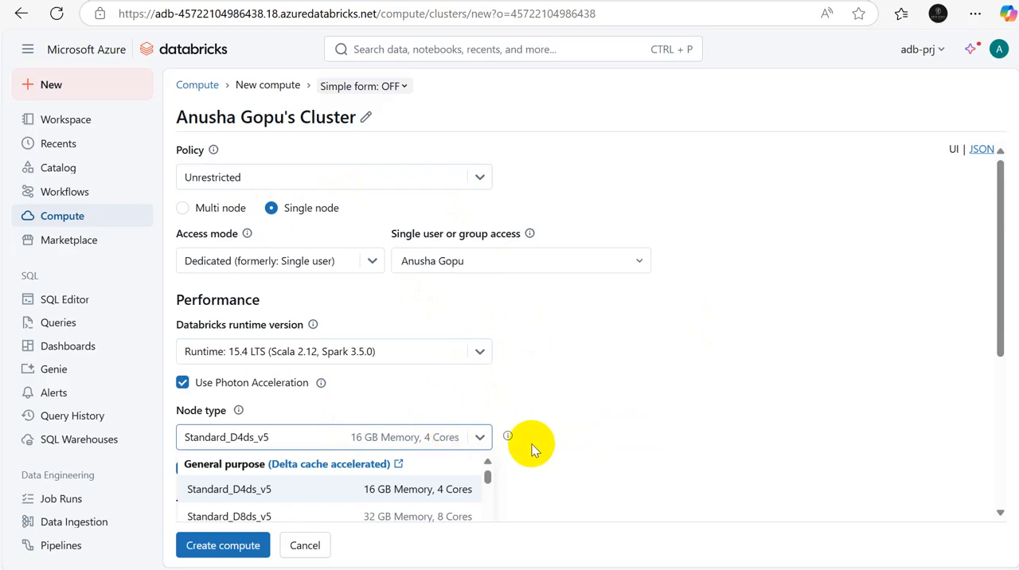
pyautogui.moveTo(508, 437)
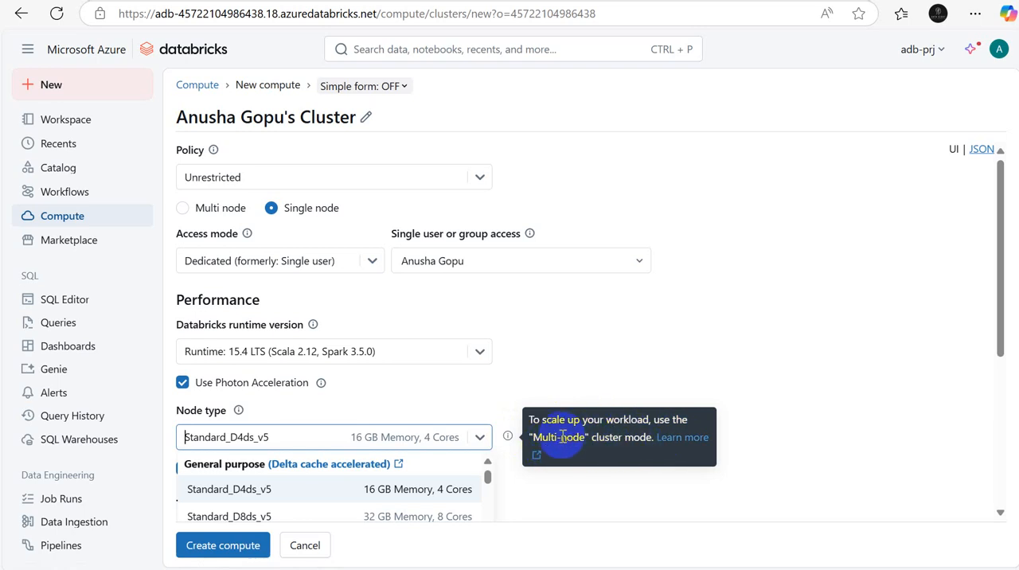
pyautogui.click(182, 208)
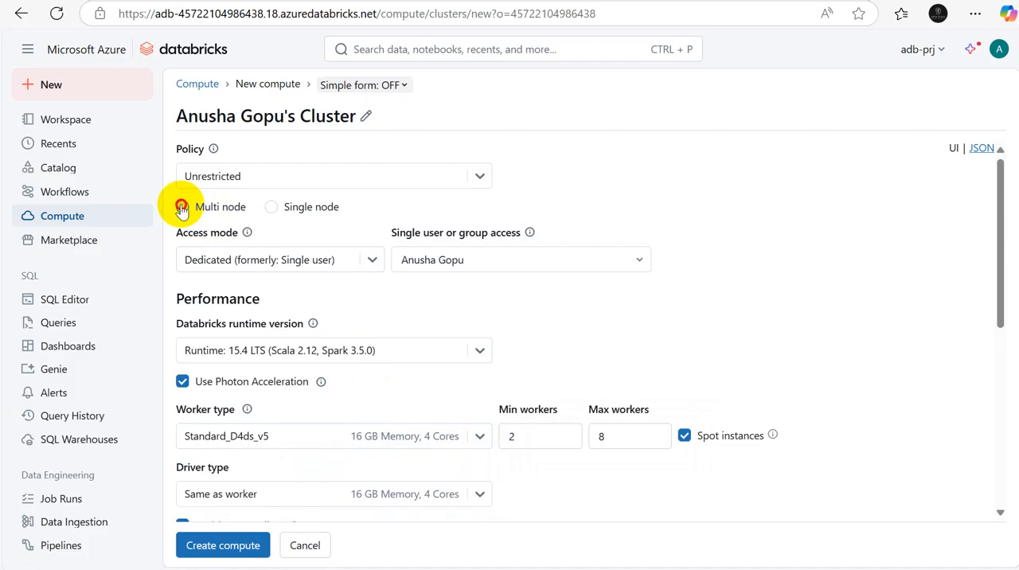
pyautogui.click(276, 208)
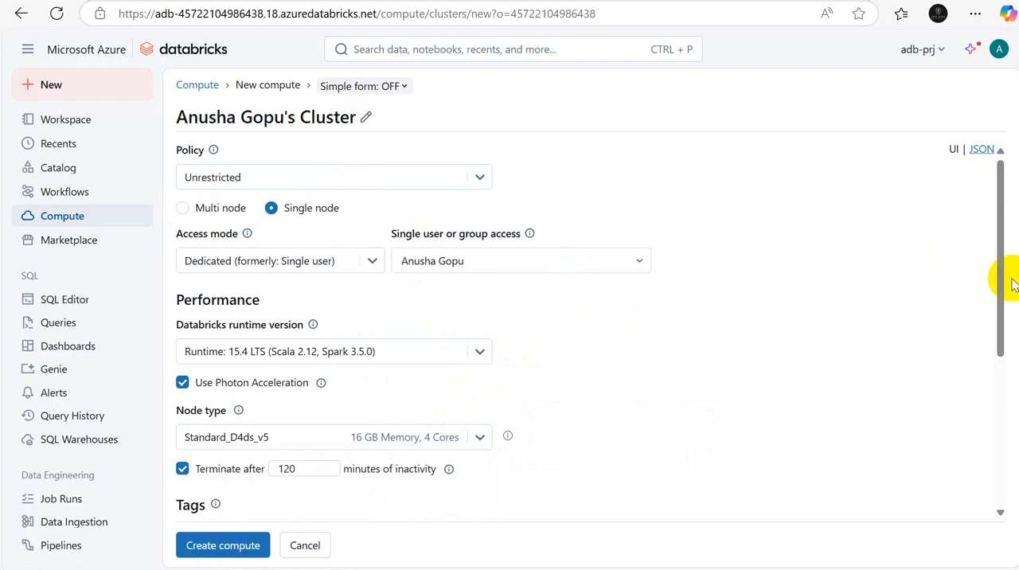
# Step: Review the new compute's remaining settings and summary, leave the form without creating it and return to the compute list
pyautogui.moveTo(1003, 309); pyautogui.dragTo(1004, 456)
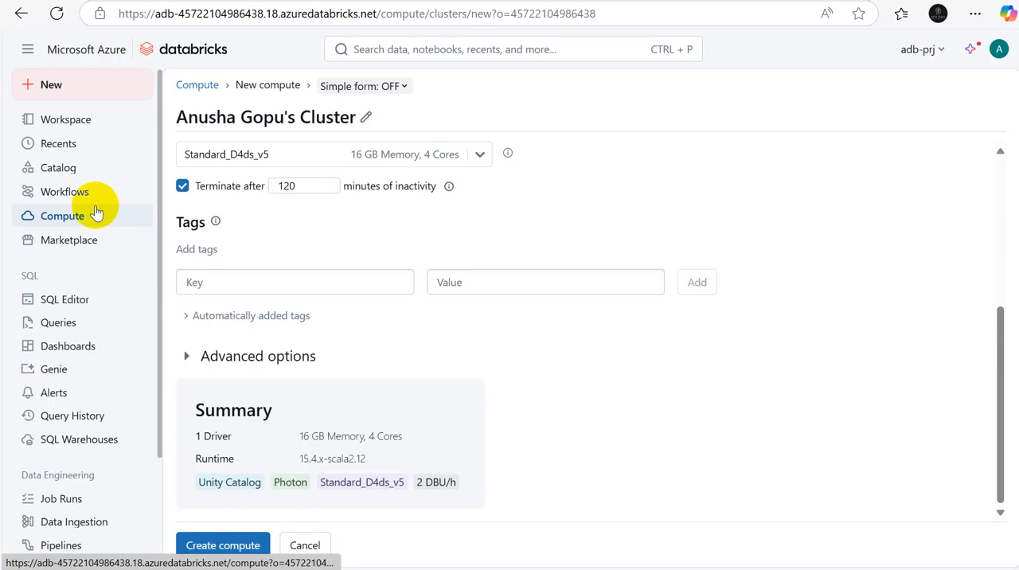
pyautogui.moveTo(995, 403); pyautogui.dragTo(992, 230)
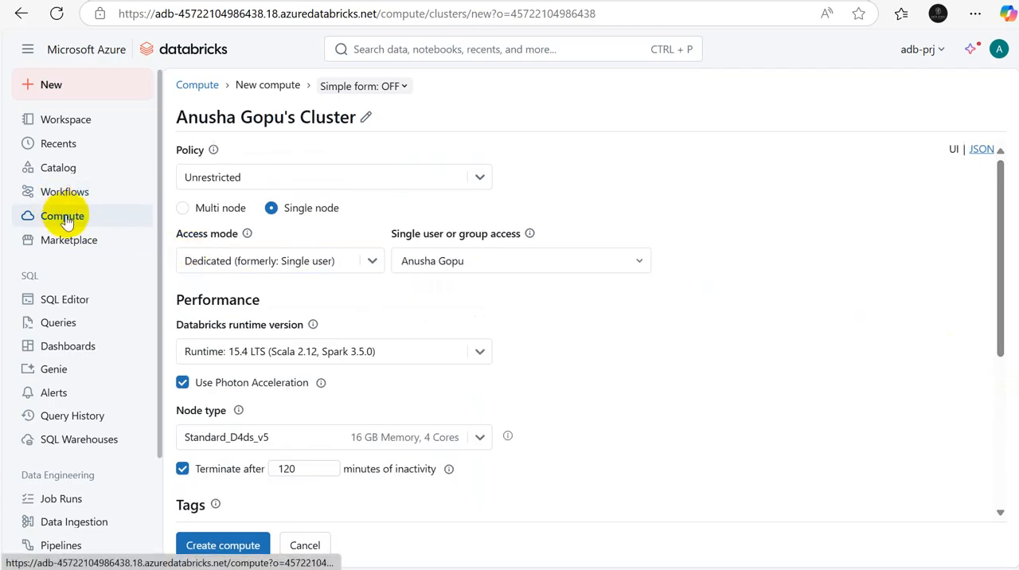
pyautogui.click(56, 172)
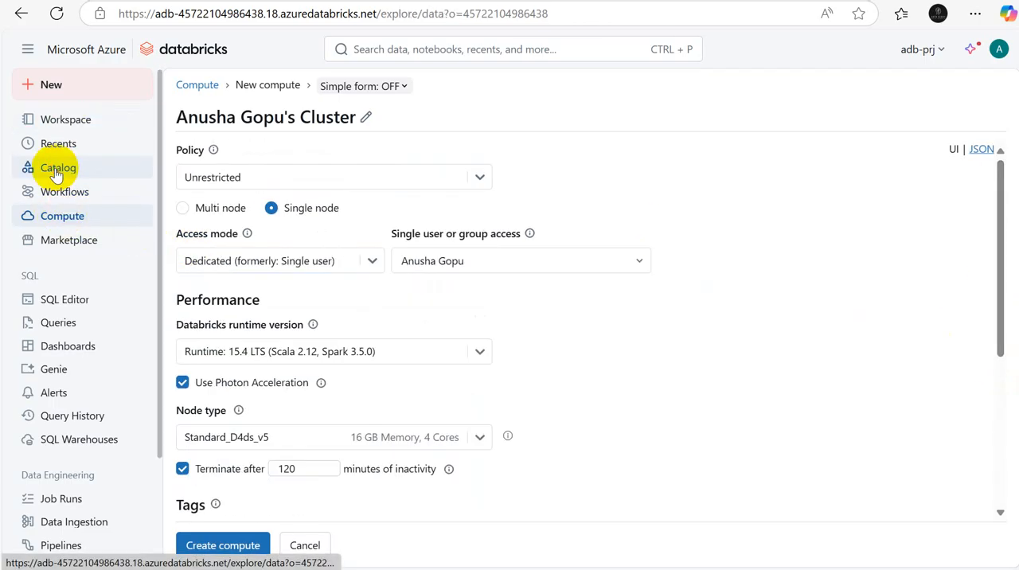
pyautogui.click(52, 221)
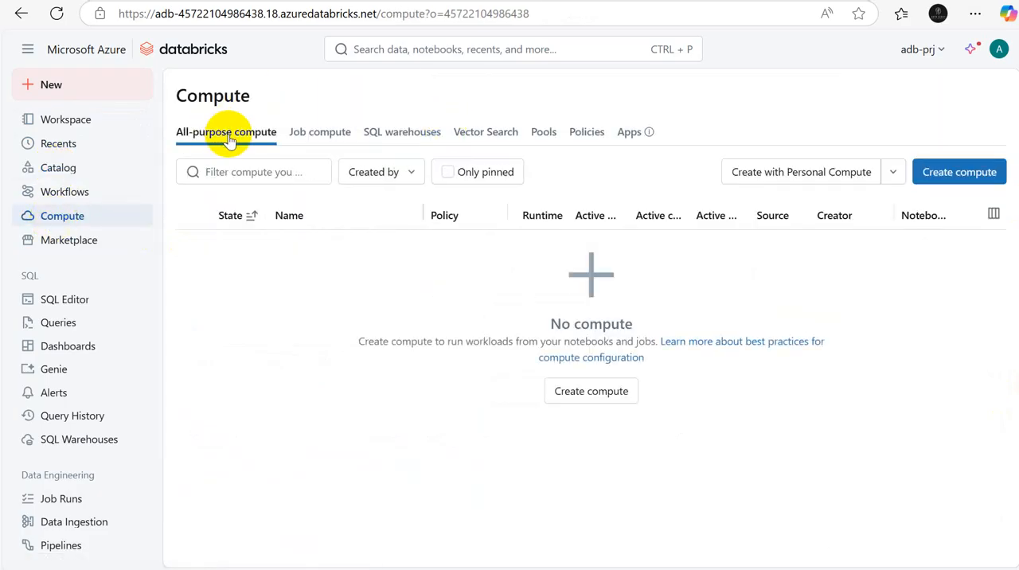
# Step: Look through the Job compute, SQL warehouses, Vector Search, Pools, Policies and Apps sections of Compute, and open the workspace's Catalog
pyautogui.click(320, 132)
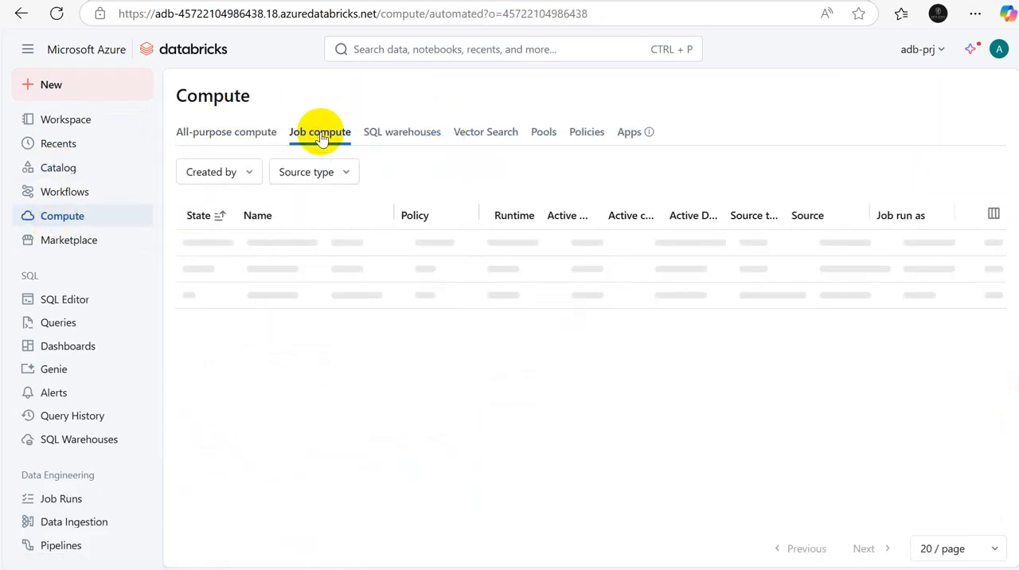
pyautogui.click(400, 132)
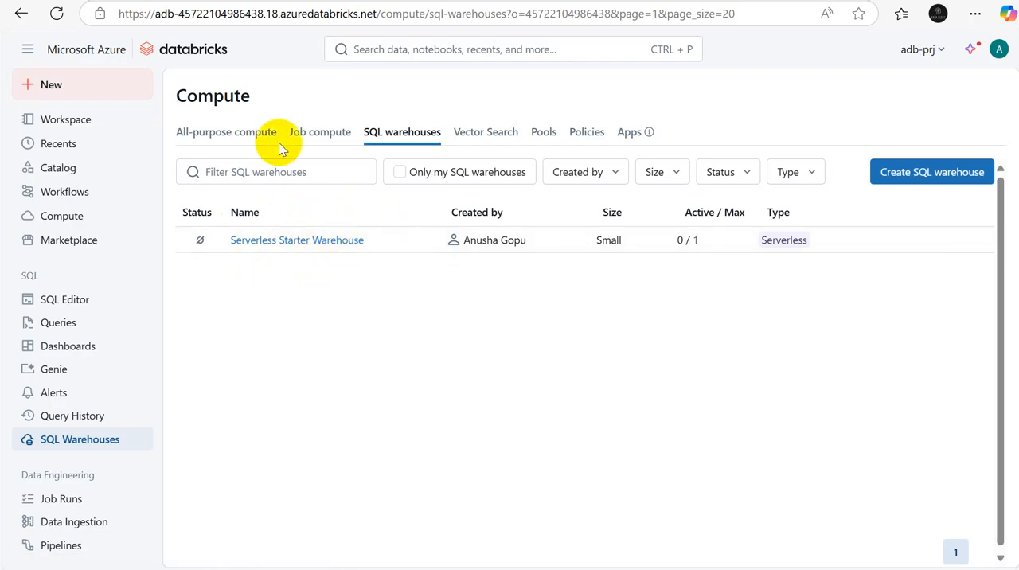
pyautogui.click(247, 134)
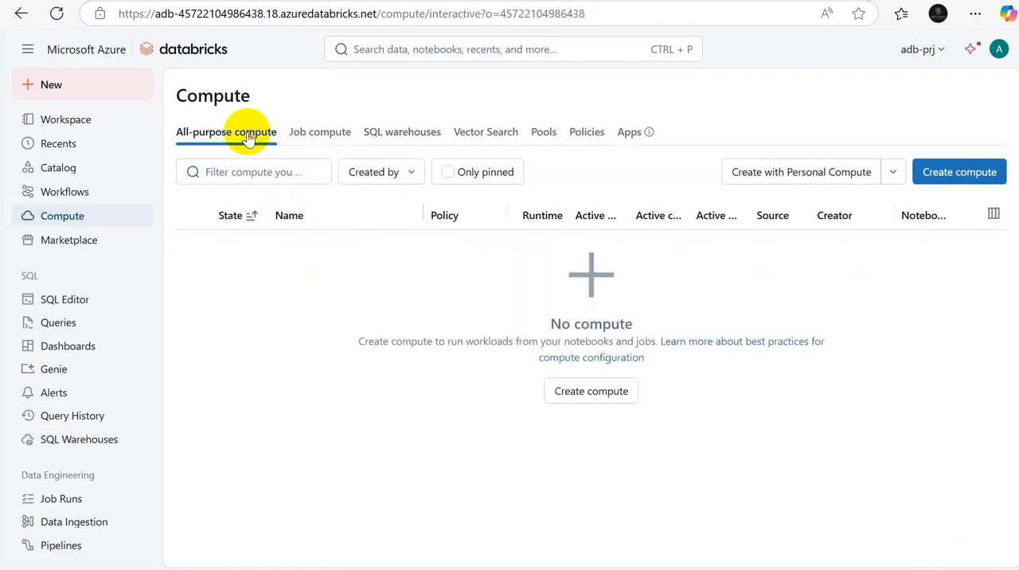
pyautogui.click(342, 141)
pyautogui.click(384, 135)
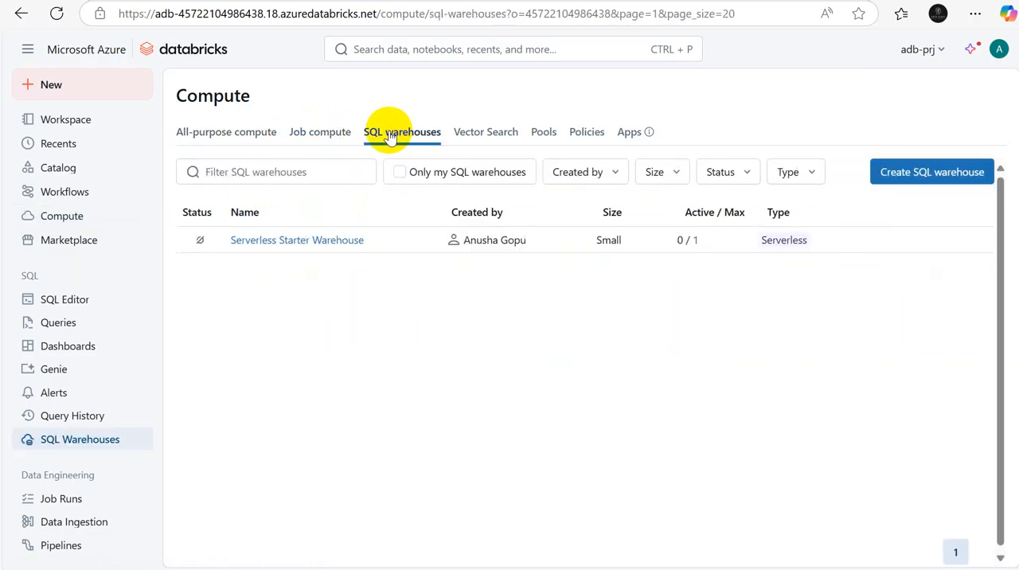
pyautogui.click(503, 139)
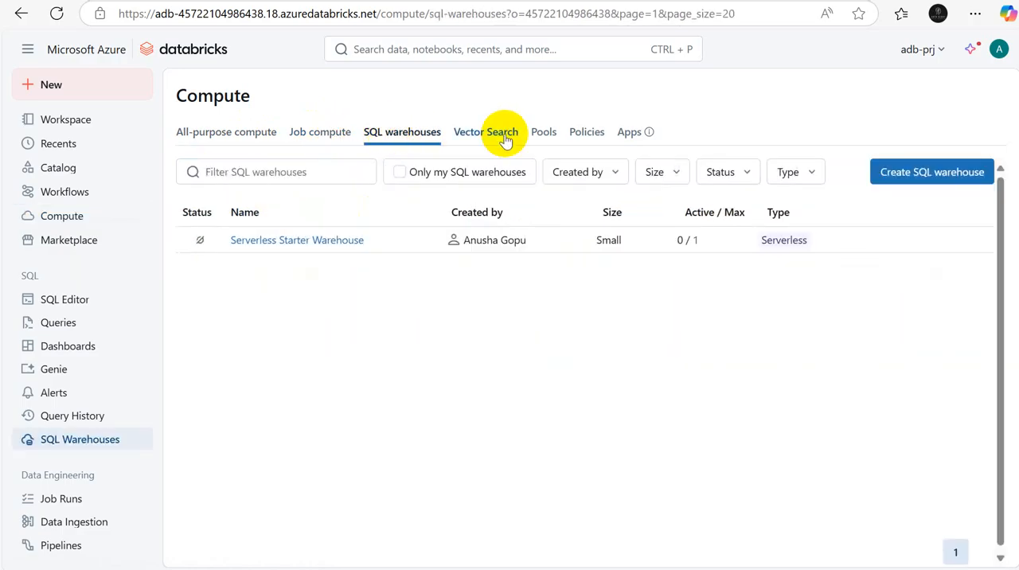
pyautogui.click(546, 134)
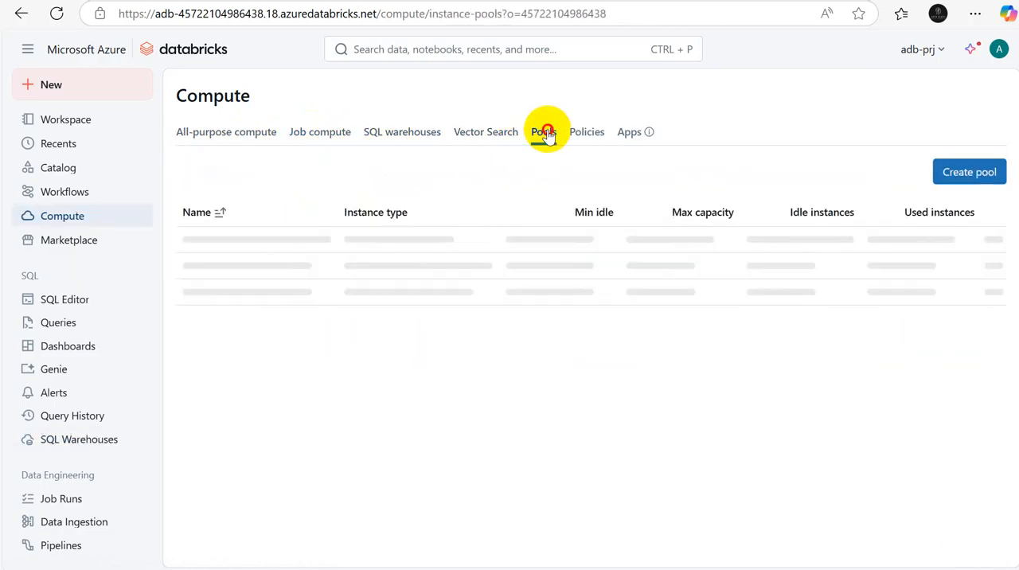
pyautogui.click(590, 136)
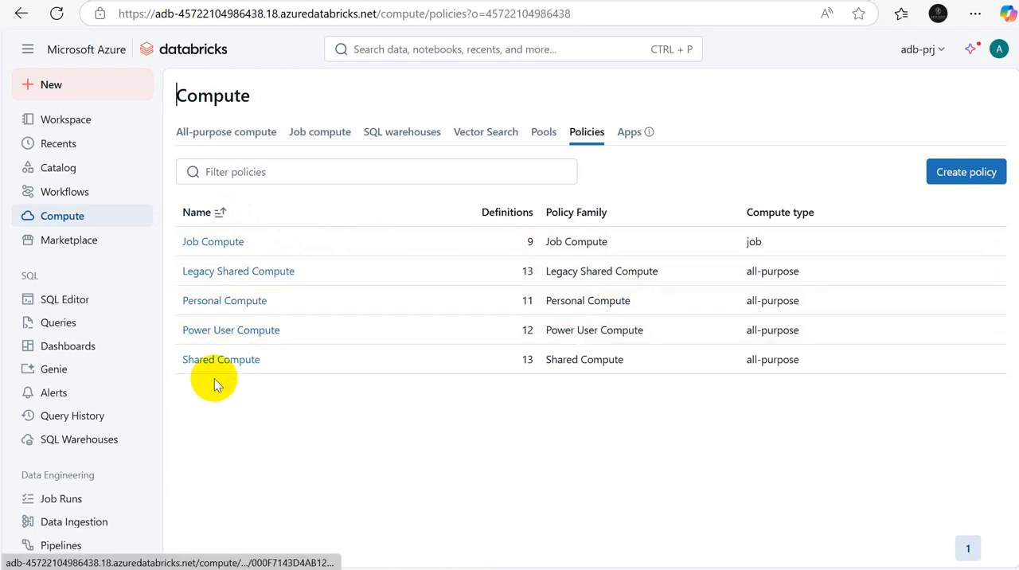
pyautogui.click(629, 135)
pyautogui.click(571, 140)
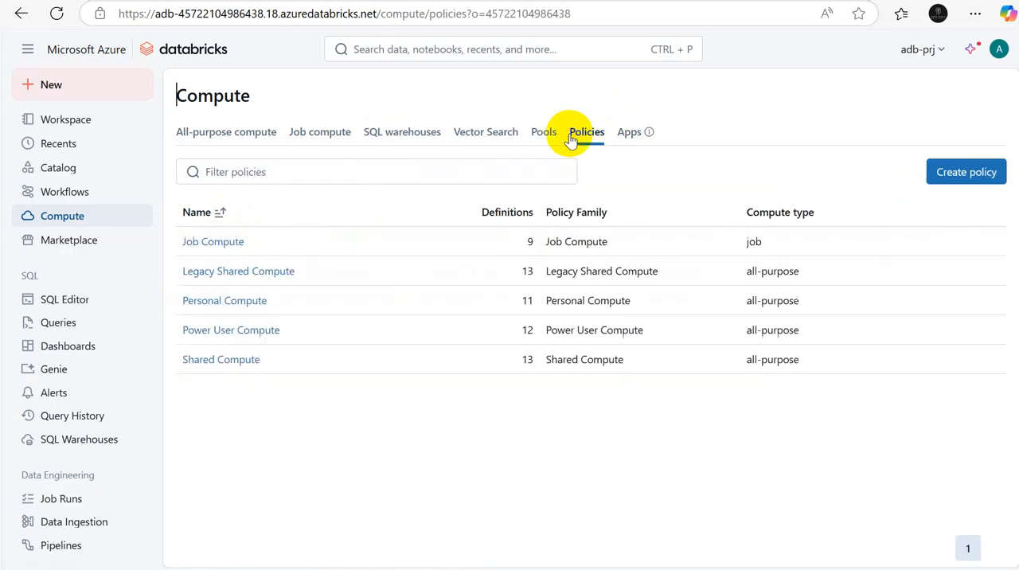
pyautogui.click(54, 172)
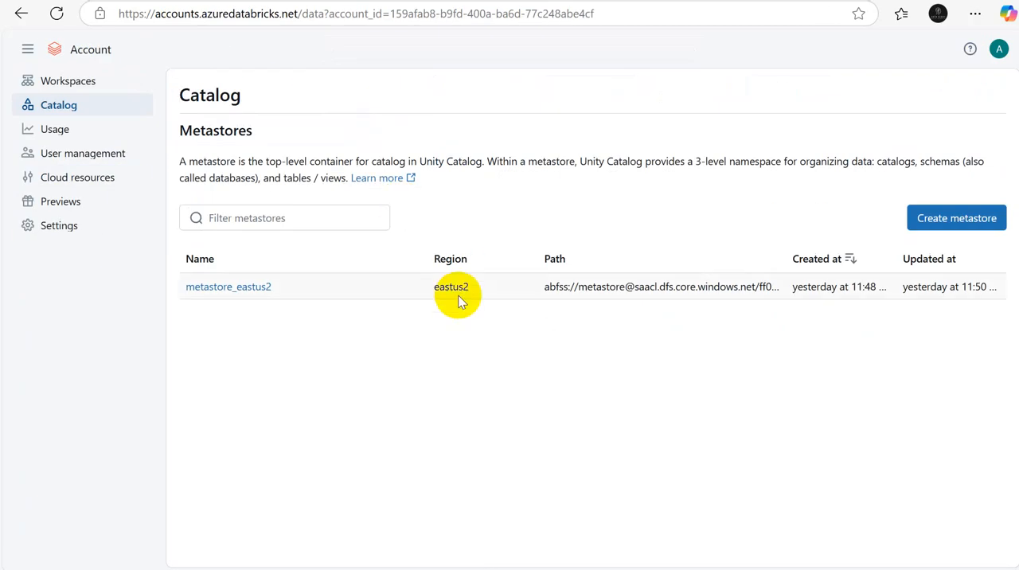
# Step: Switch to the Excel workbook and clear the Delta lake notes from cells A21:B23 of Sheet3
pyautogui.hotkey('alt', 'Tab')
pyautogui.hotkey('alt', 'Tab')
pyautogui.hotkey('alt', 'Tab')
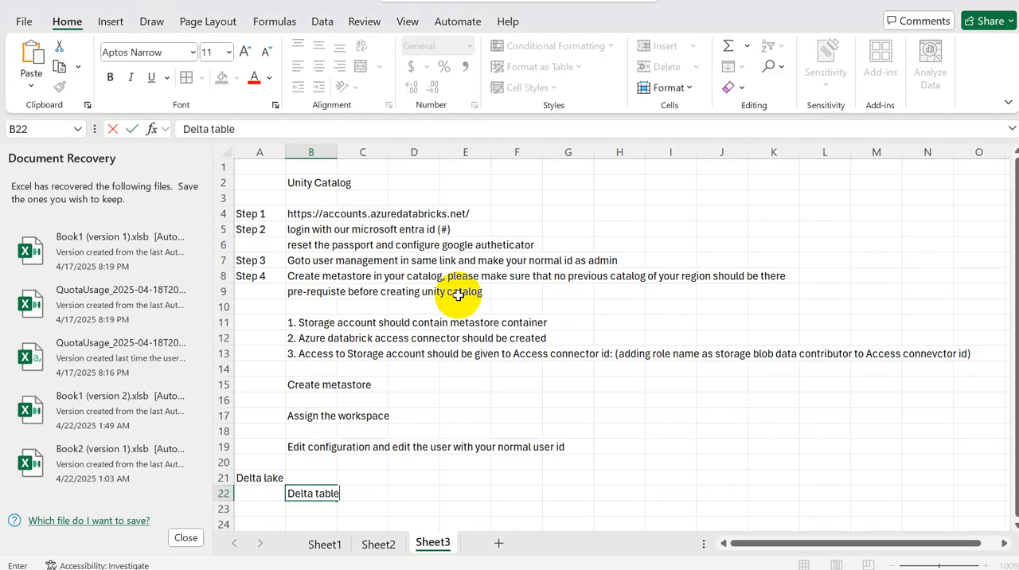
pyautogui.moveTo(262, 478); pyautogui.dragTo(334, 506)
pyautogui.press('Delete')
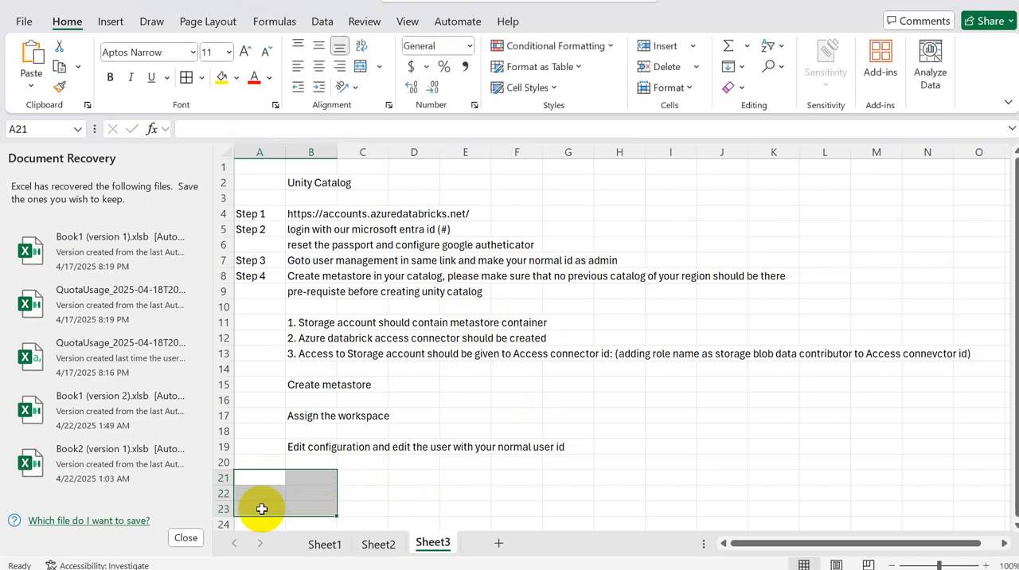
# Step: Enter the heading "Creating Catalog" in cell B21, below the Unity Catalog setup notes
pyautogui.click(310, 480)
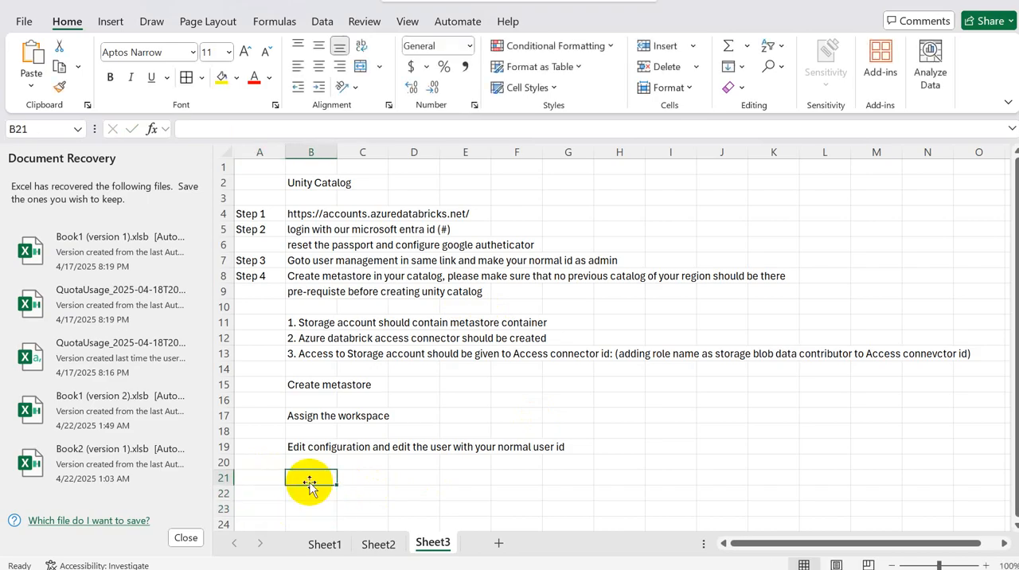
pyautogui.write('Creat')
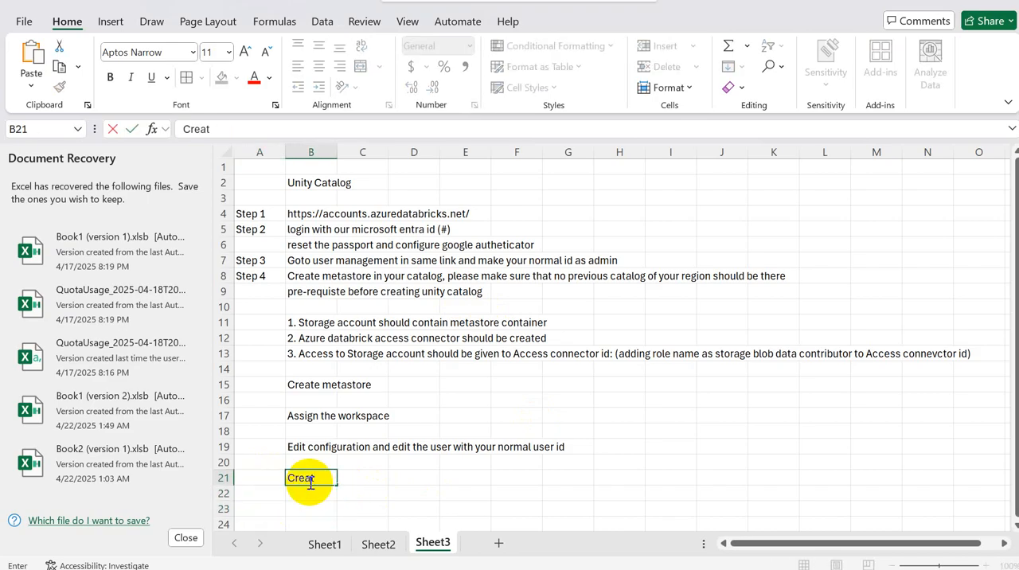
pyautogui.write('ing Catalog')
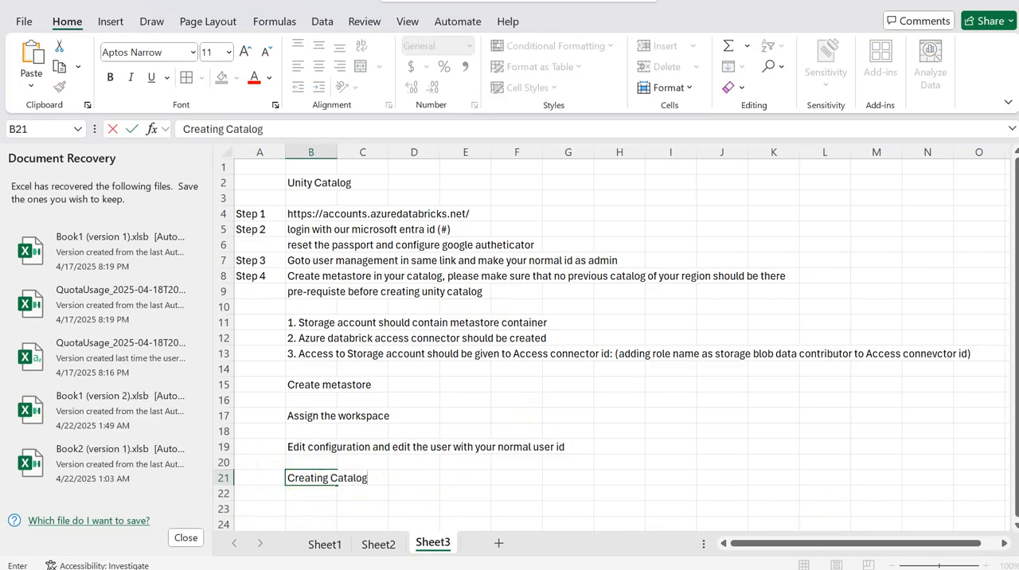
# Step: Enter "go to workspace of databricks" in cell B23 as the first instruction under the Creating Catalog heading
pyautogui.scroll(-2, 1010, 530)
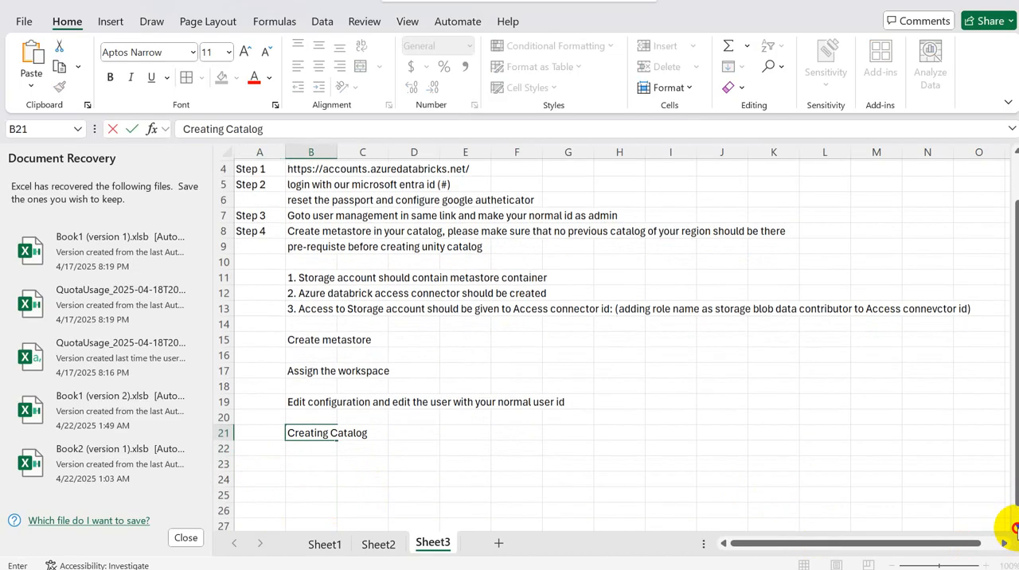
pyautogui.click(326, 412)
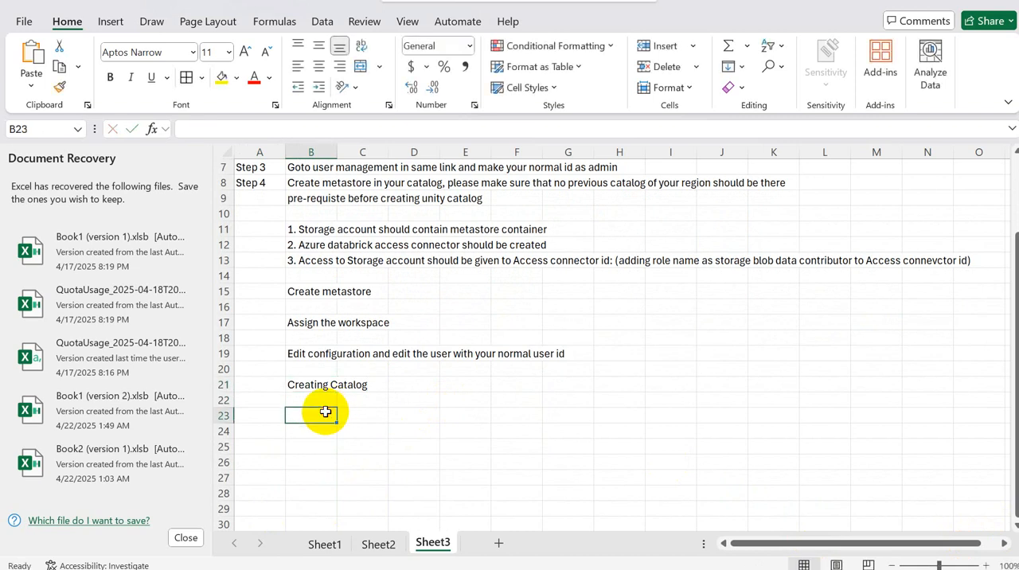
pyautogui.write('go to ')
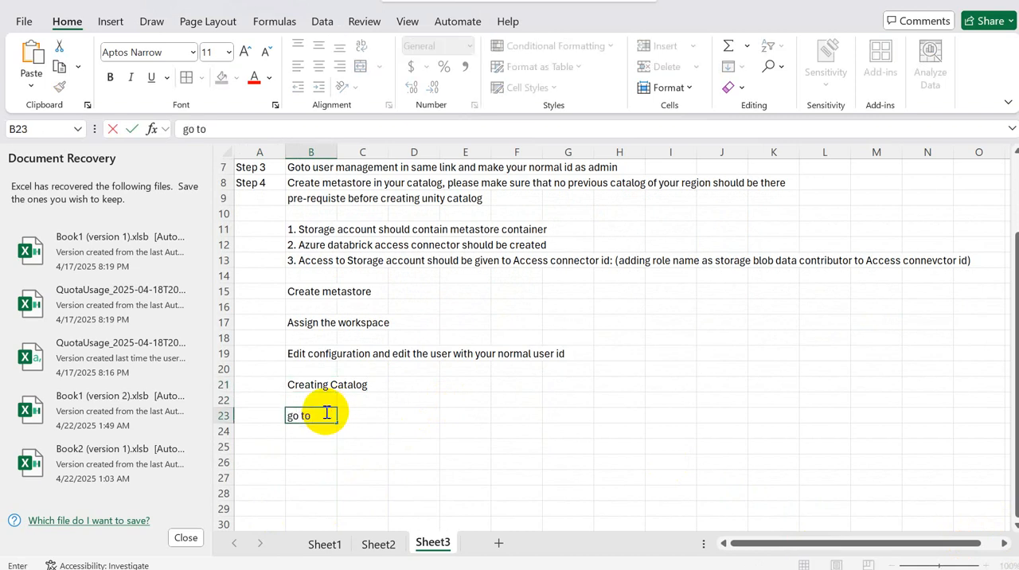
pyautogui.write('Ct')
pyautogui.write('a')
pyautogui.press('BackSpace')
pyautogui.press('BackSpace')
pyautogui.write('workspace')
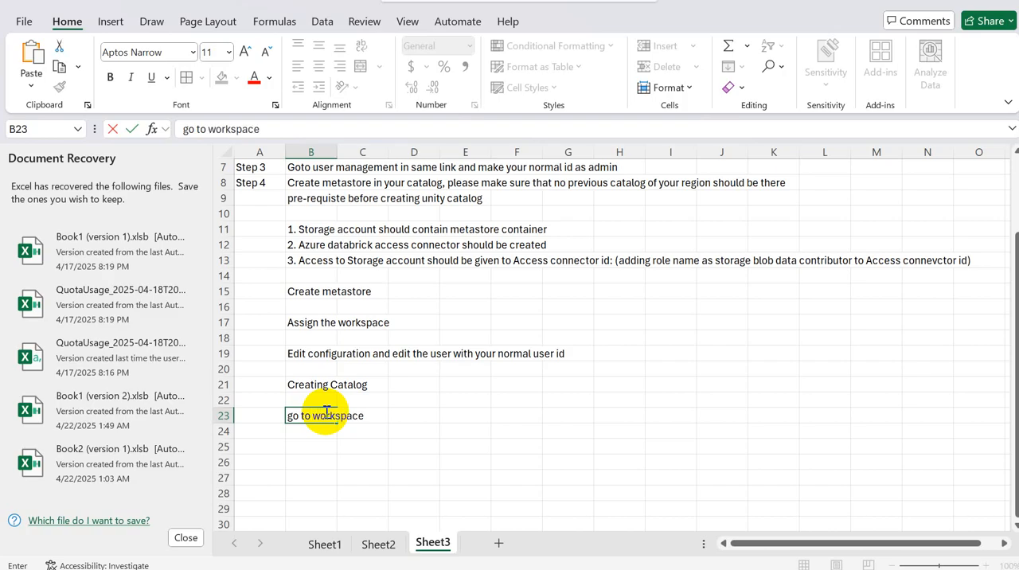
pyautogui.write(' of Adaya')
pyautogui.press('BackSpace')
pyautogui.press('BackSpace')
pyautogui.press('BackSpace')
pyautogui.press('BackSpace')
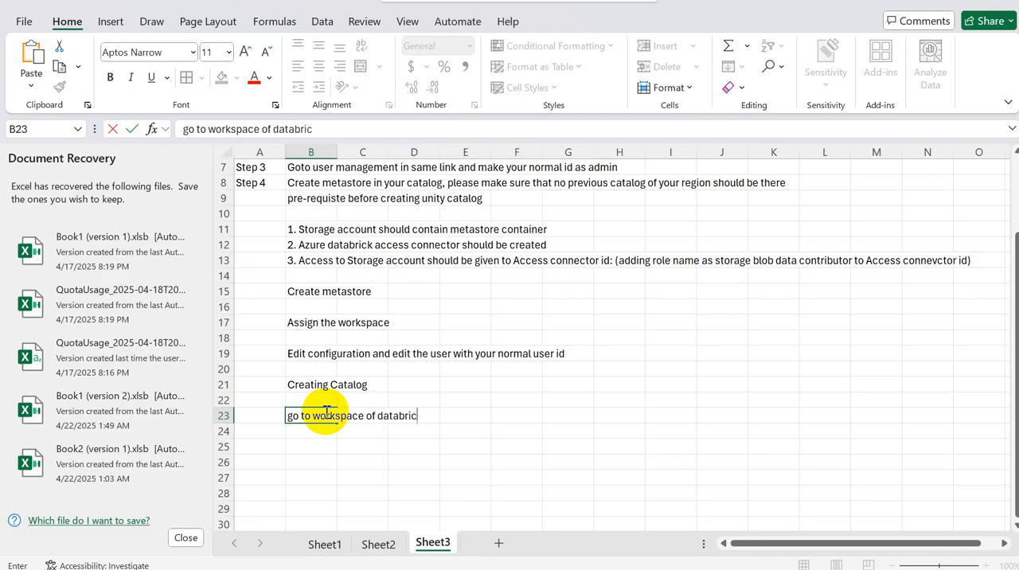
pyautogui.press('Return')
pyautogui.press('Return')
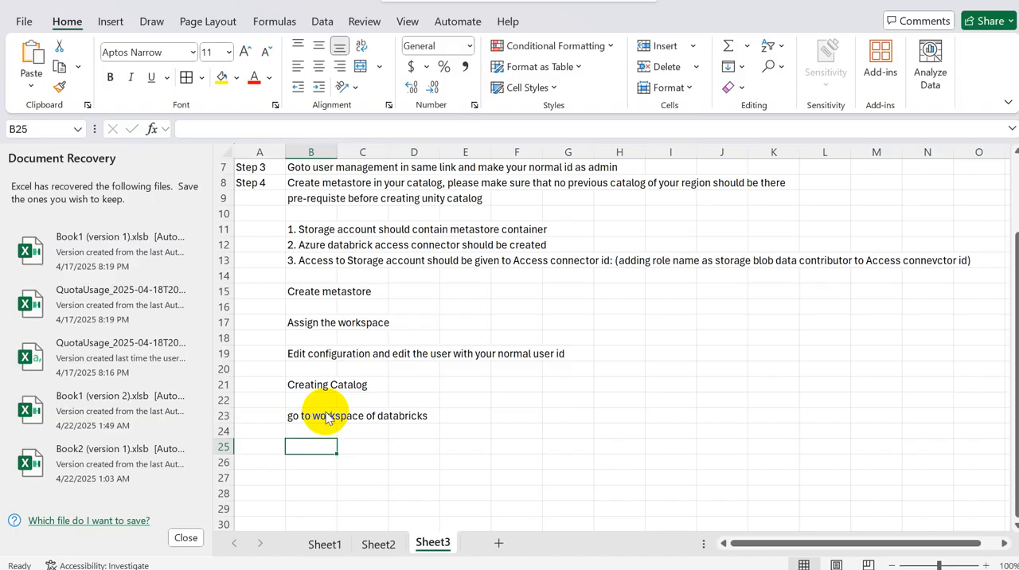
# Step: Enter "choose to create catalog" in cell B25 as the second instruction for creating a catalog
pyautogui.hotkey('alt', 'Tab')
pyautogui.hotkey('alt', 'Tab')
pyautogui.write('c')
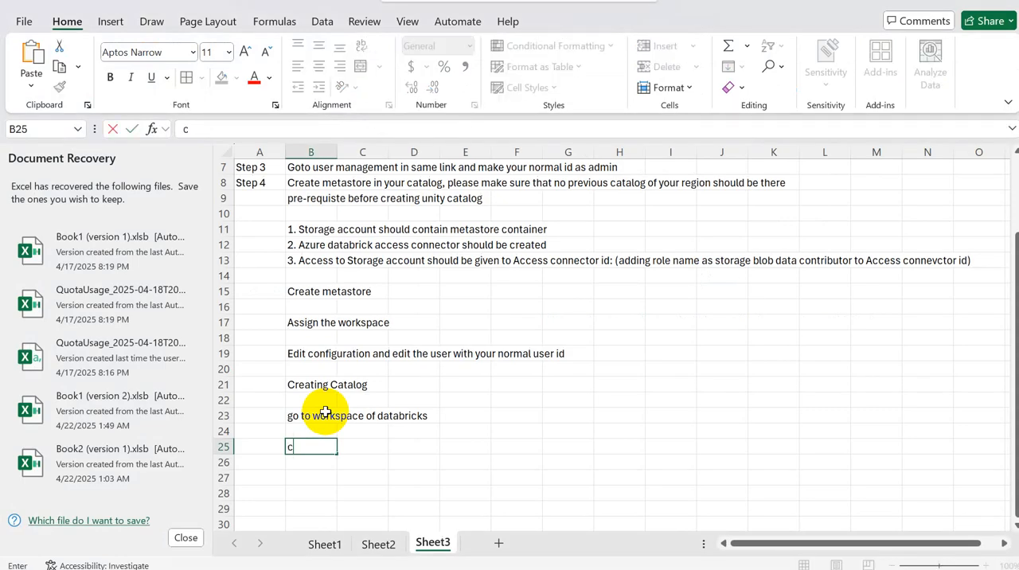
pyautogui.write('hoose to c')
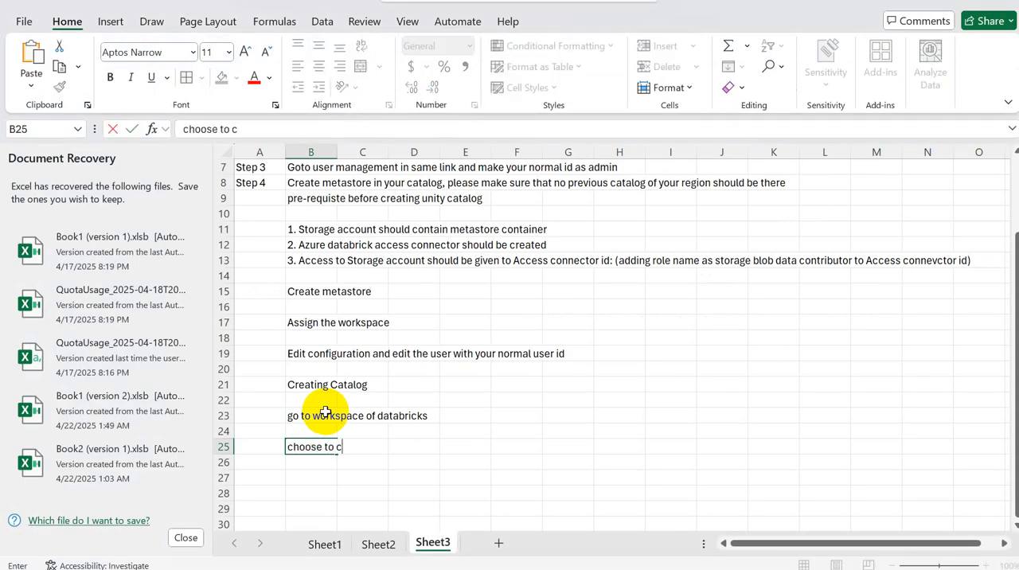
pyautogui.write('reate cat')
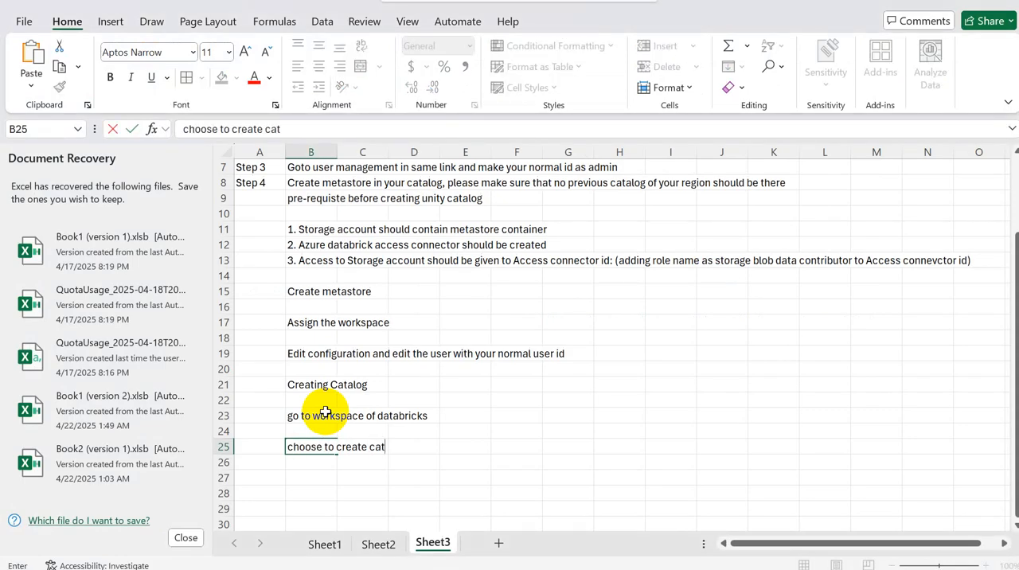
pyautogui.write('alog')
pyautogui.press('Return')
pyautogui.press('Return')
# Step: Switch to Databricks, start a Standard catalog named adb_cat, view its external location choices, and close the form without creating it
pyautogui.hotkey('alt', 'Tab')
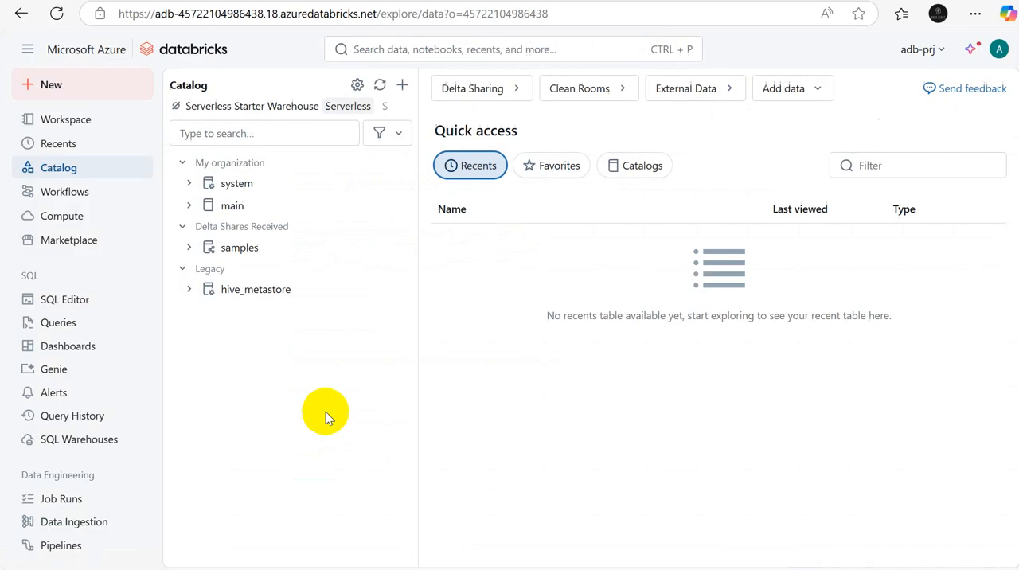
pyautogui.click(403, 87)
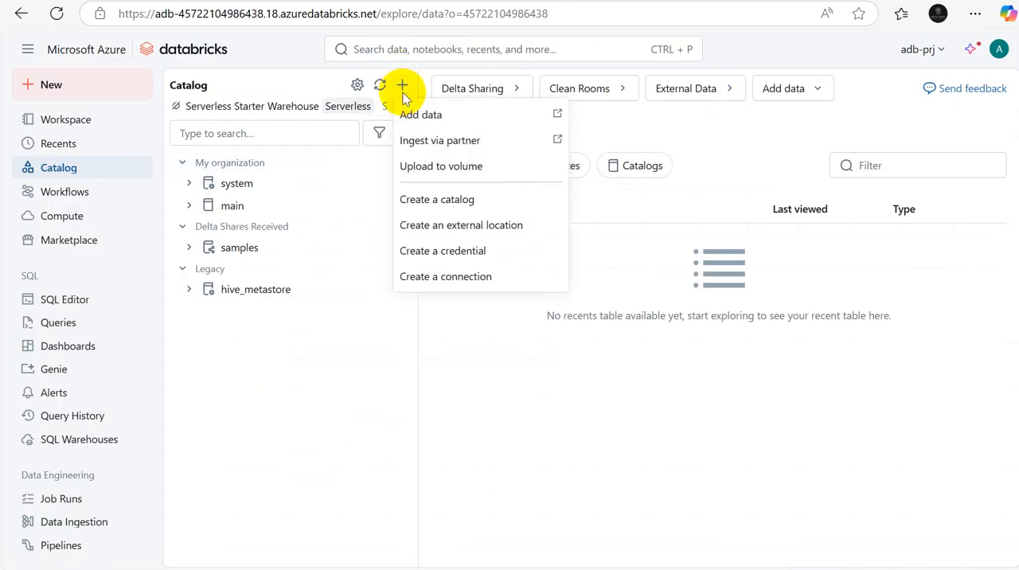
pyautogui.click(462, 199)
pyautogui.click(364, 221)
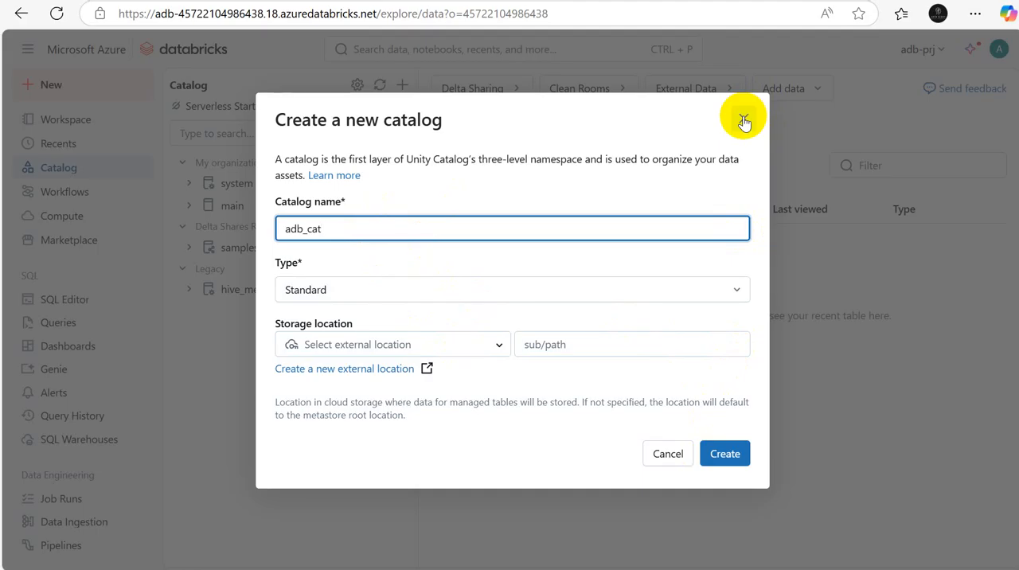
pyautogui.click(495, 347)
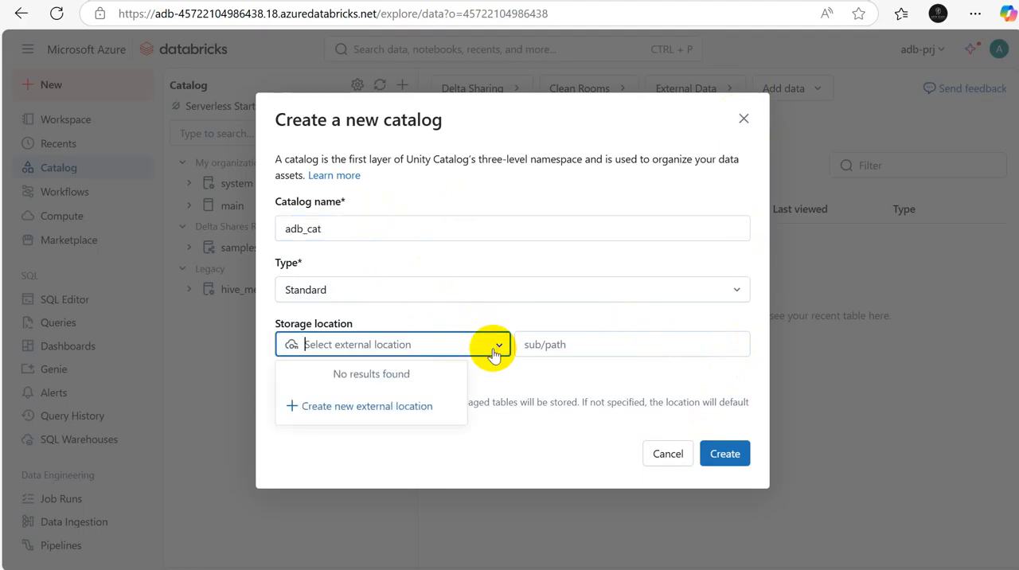
pyautogui.click(744, 119)
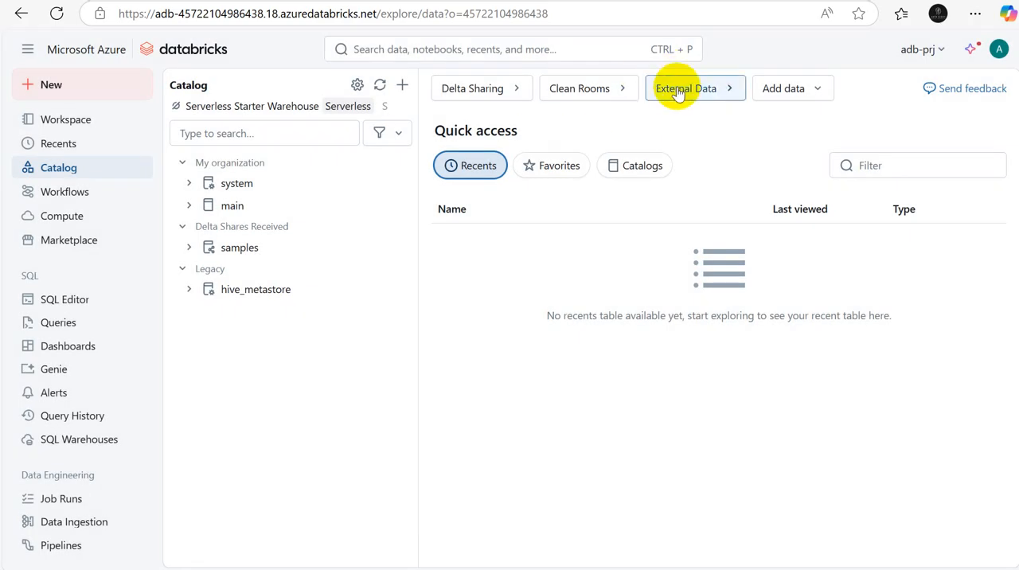
# Step: Switch back to Excel and enter "pre-requiste before creating a catalog" in cell B27
pyautogui.hotkey('alt', 'Tab')
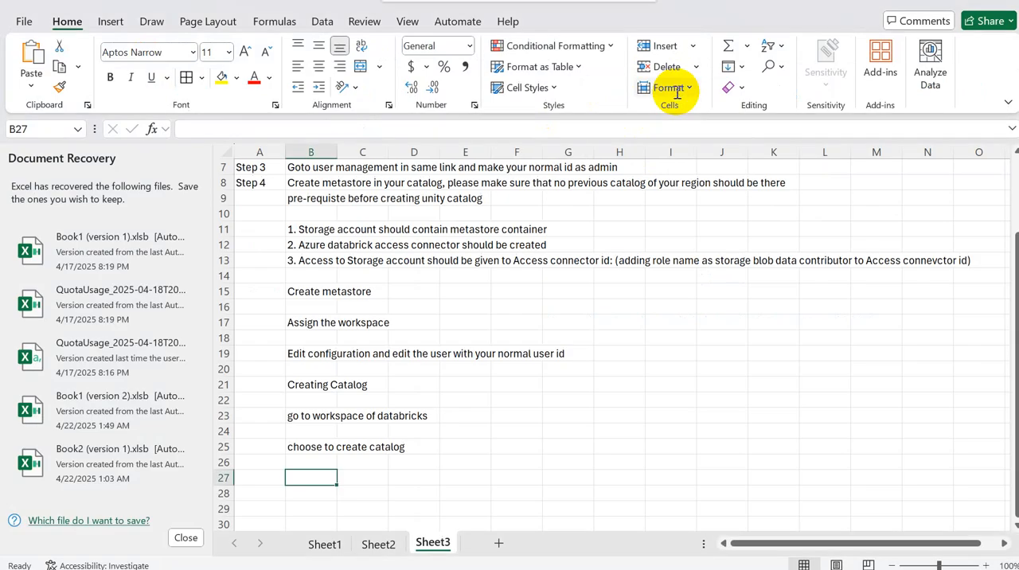
pyautogui.click(316, 448)
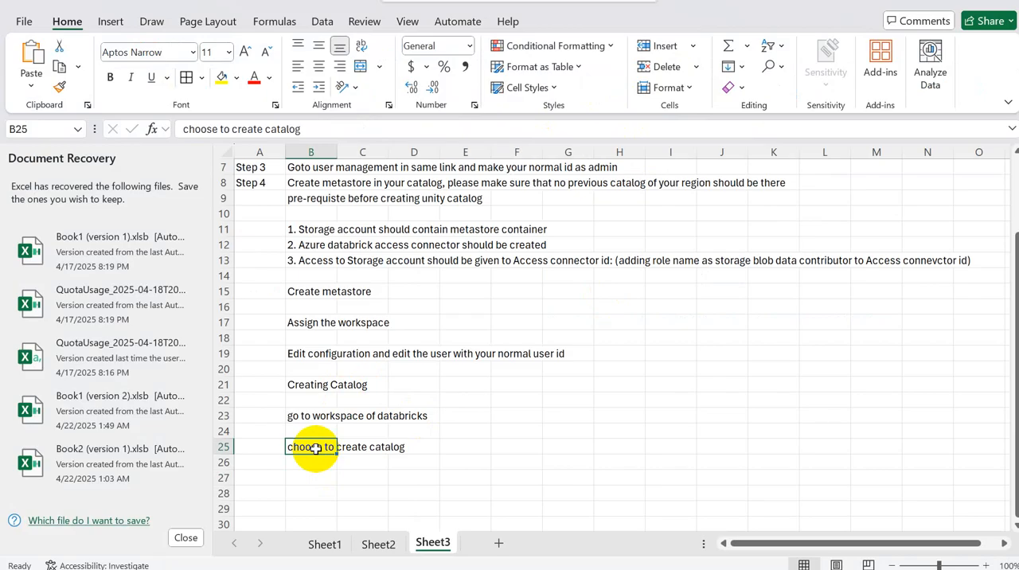
pyautogui.click(306, 476)
pyautogui.write('pre')
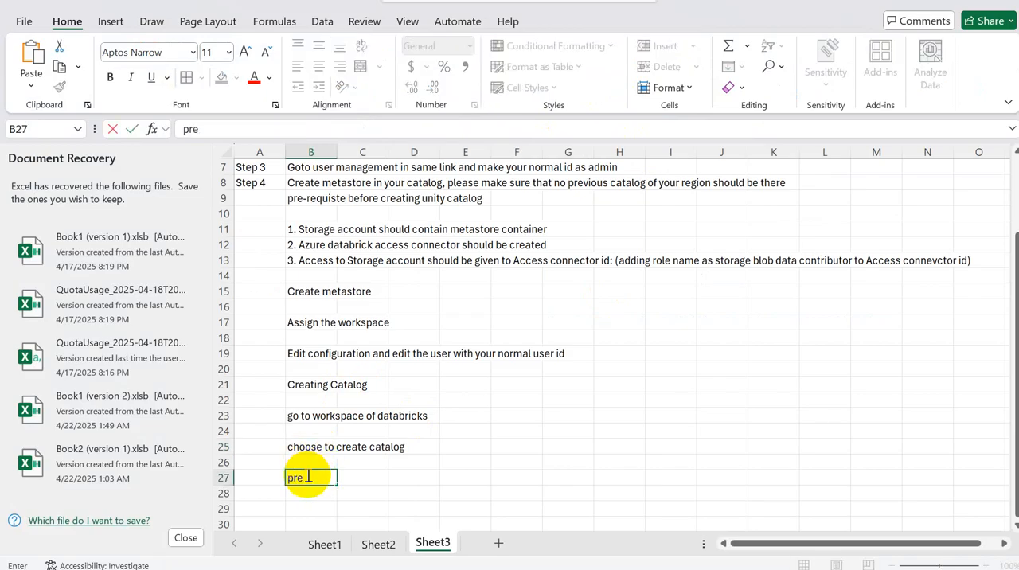
pyautogui.write('-requiste')
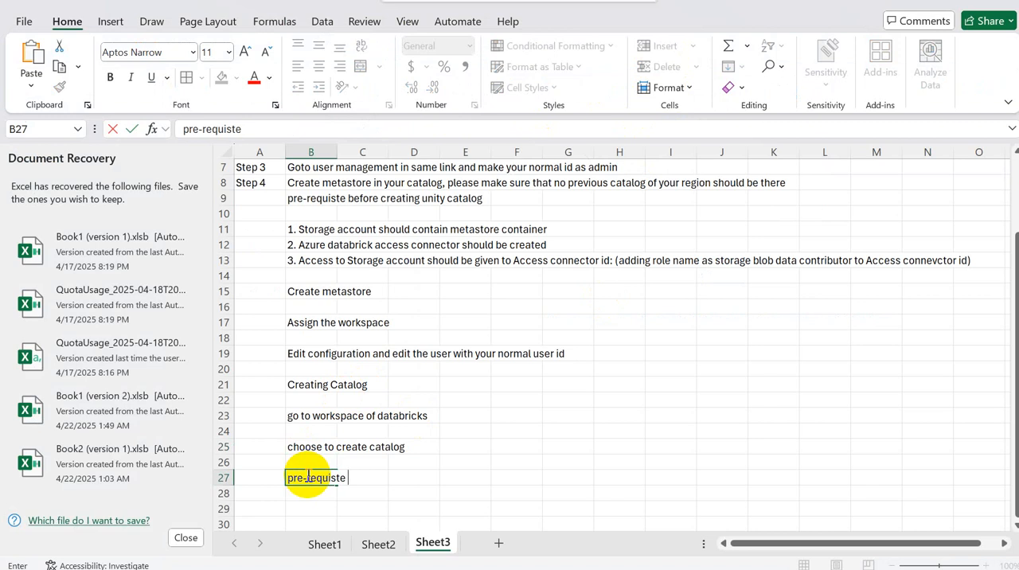
pyautogui.write(' before creat')
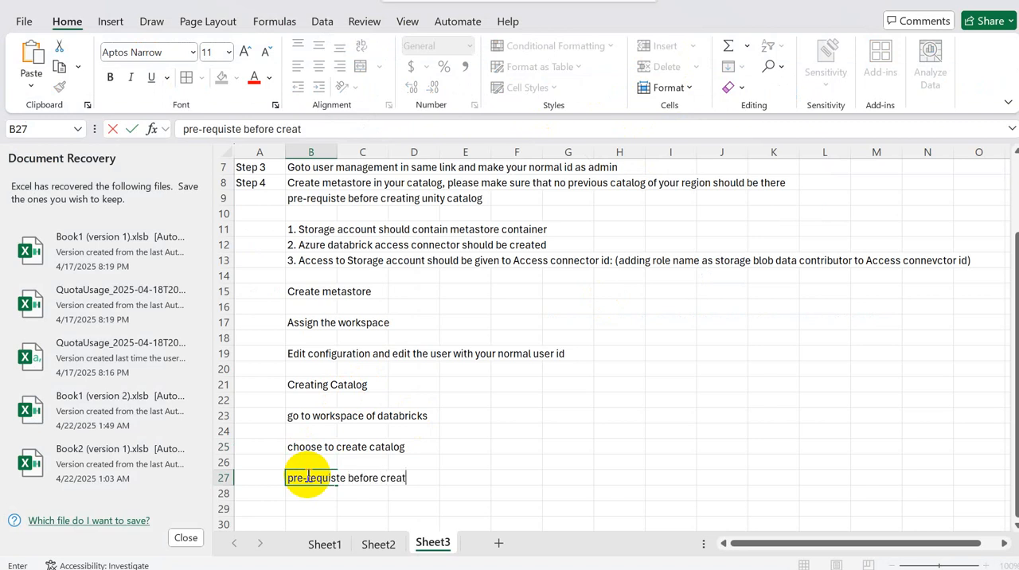
pyautogui.write('ing a catalog')
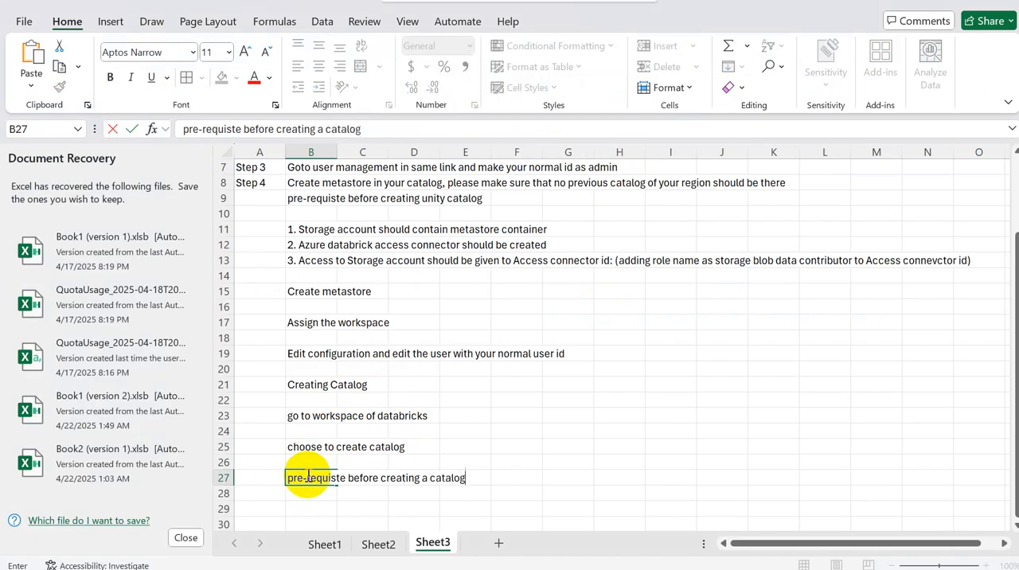
pyautogui.press('Return')
pyautogui.press('Return')
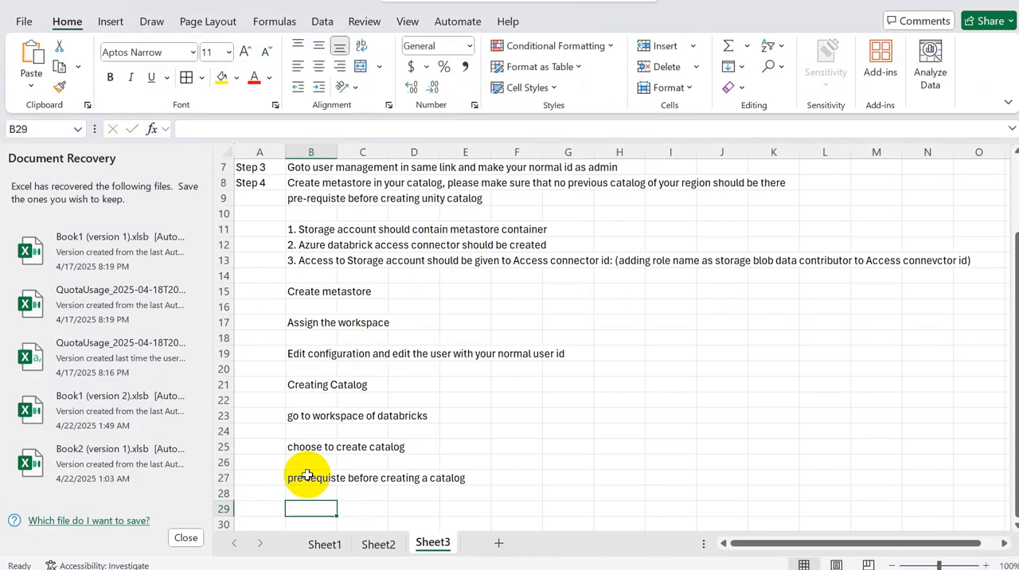
# Step: Enter "1. Create the credentials" in cell B29 as the first prerequisite for creating a catalog
pyautogui.write('1')
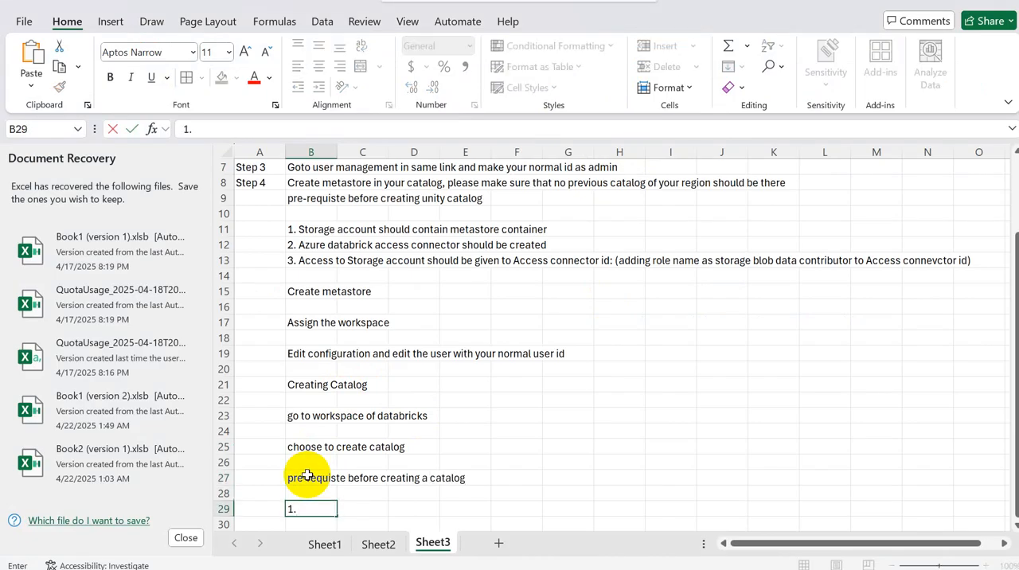
pyautogui.write('. Create the cren')
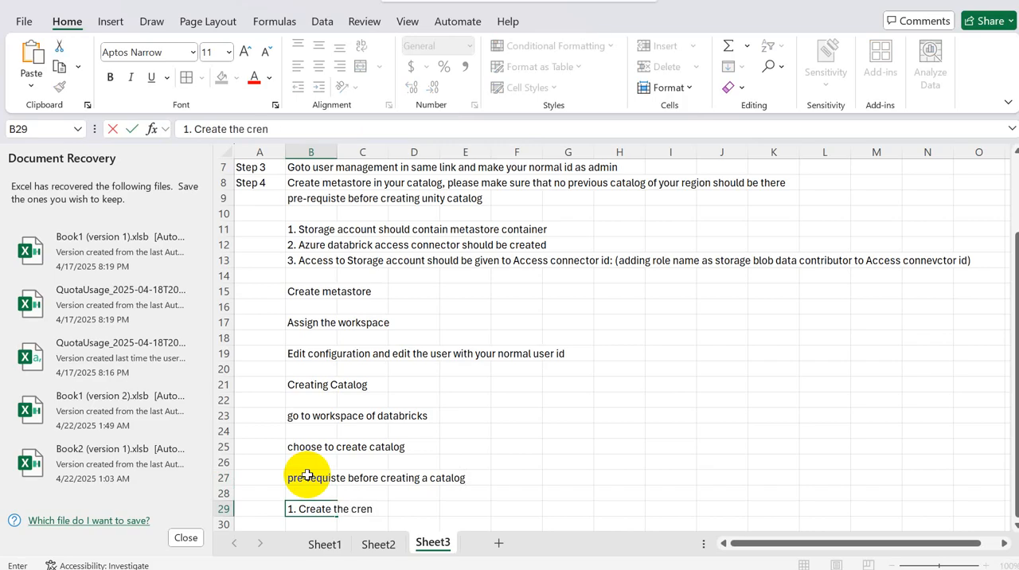
pyautogui.write('de')
pyautogui.press('BackSpace')
pyautogui.write('entioal')
pyautogui.press('BackSpace')
pyautogui.press('BackSpace')
pyautogui.press('BackSpace')
pyautogui.write('als')
pyautogui.press('Return')
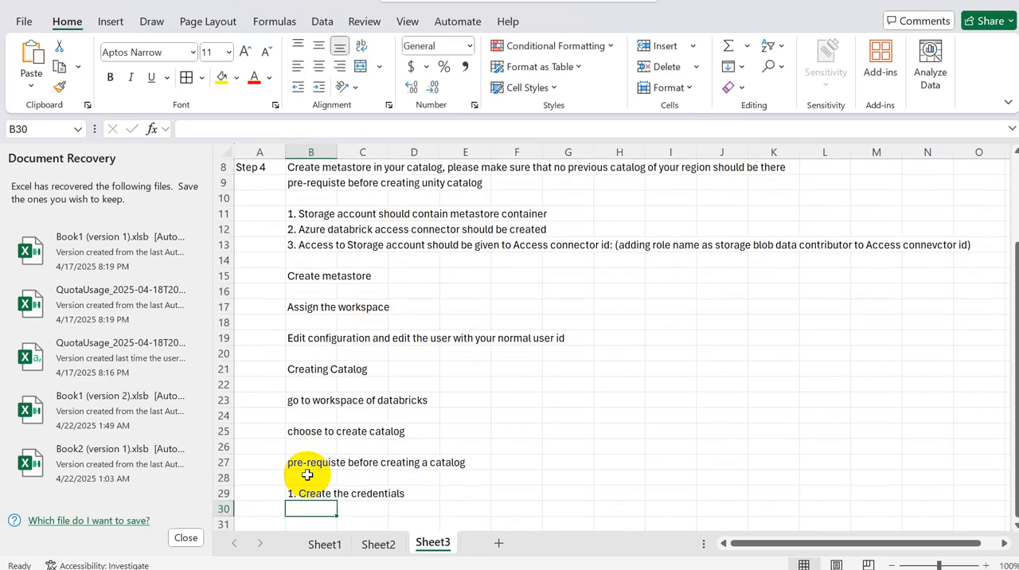
# Step: Enter the second numbered prerequisite in cell B30, about creating an external location, beginning with "2. Create external"
pyautogui.write('2. cre')
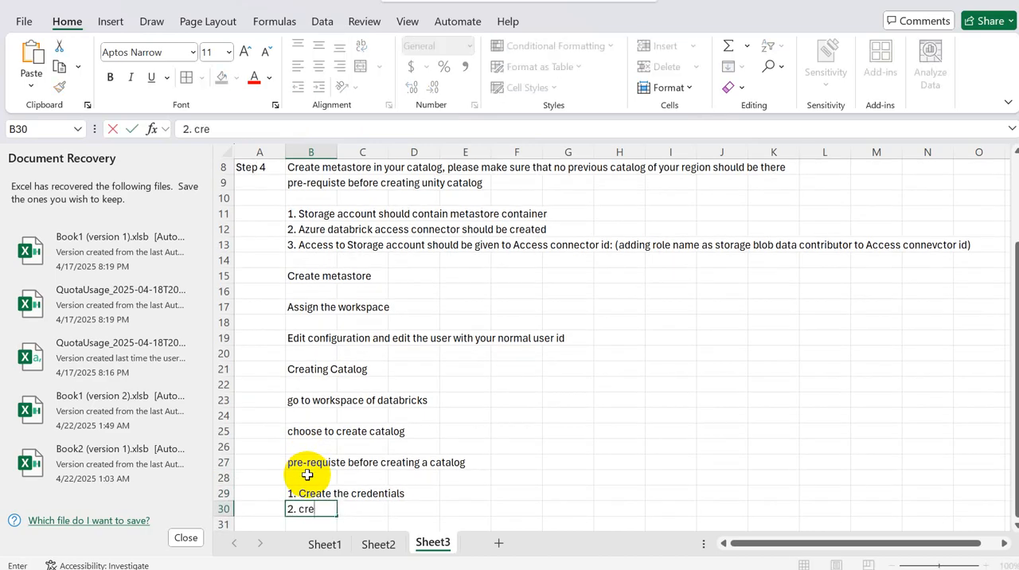
pyautogui.press('BackSpace')
pyautogui.press('BackSpace')
pyautogui.write('Create external')
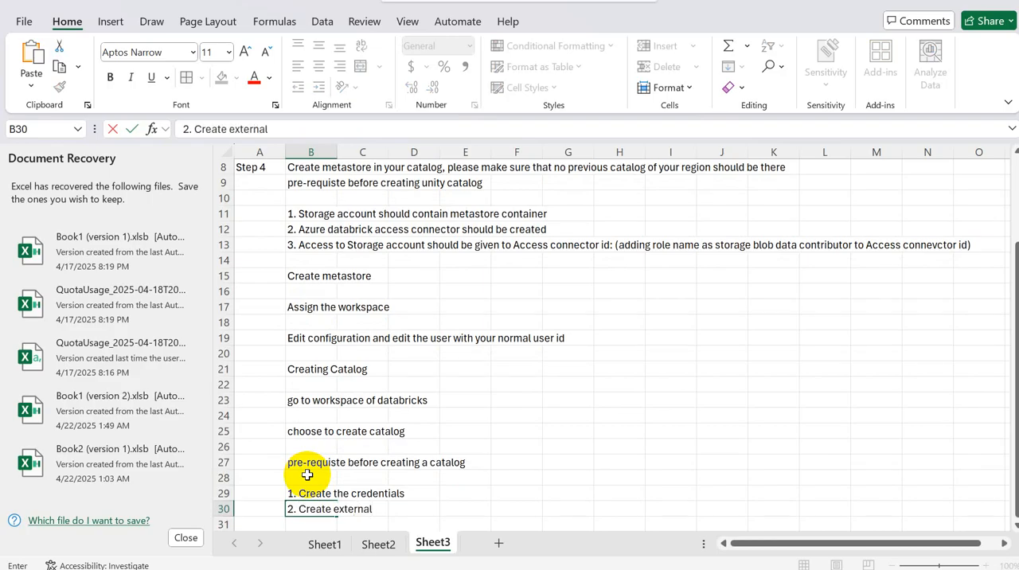
pyautogui.write(' location')
# Step: Switch to Databricks and view the workspace's external locations, and examine the containers of storage account saacl in the Azure portal
pyautogui.hotkey('alt', 'Tab')
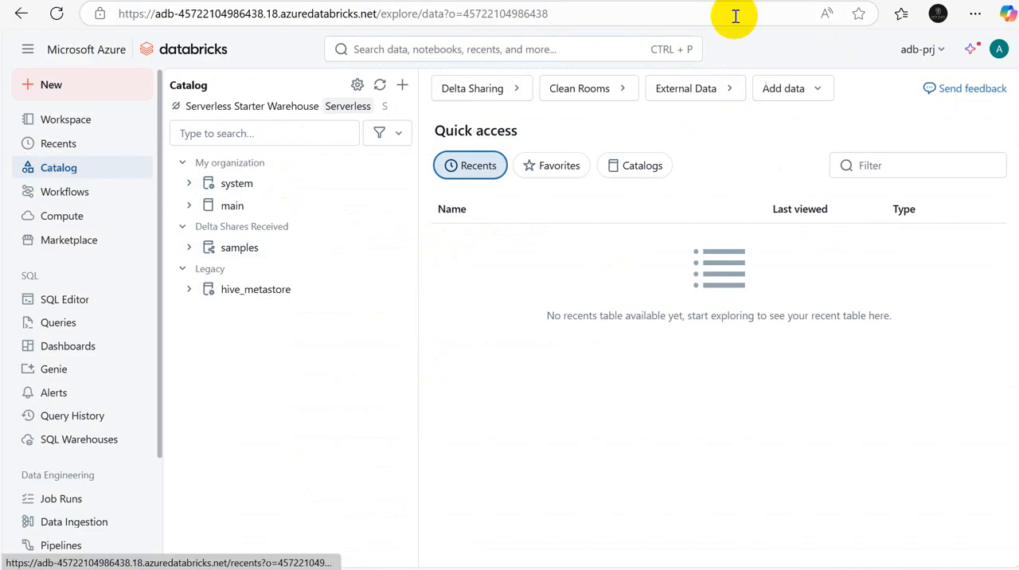
pyautogui.click(723, 94)
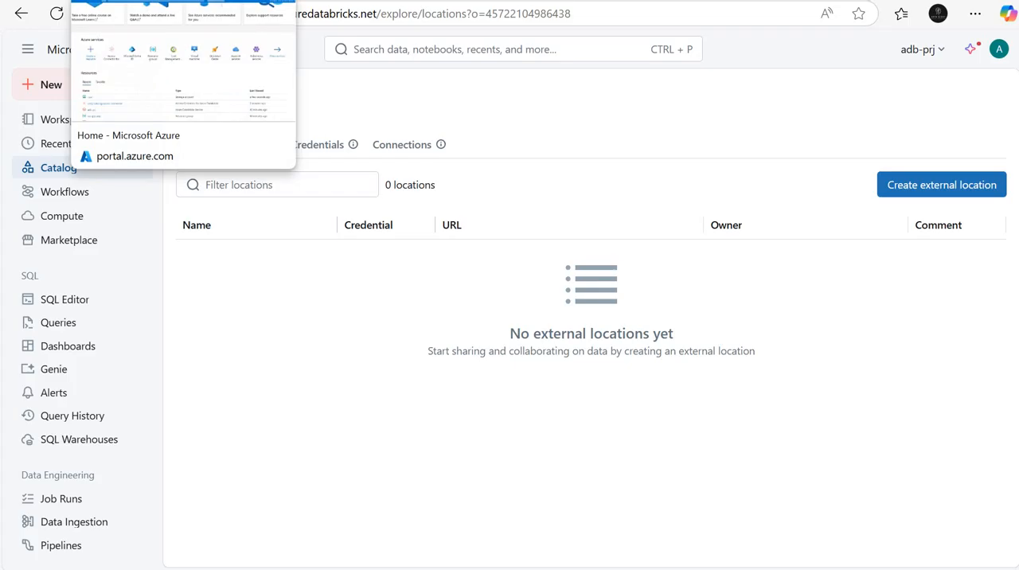
pyautogui.click(120, 2)
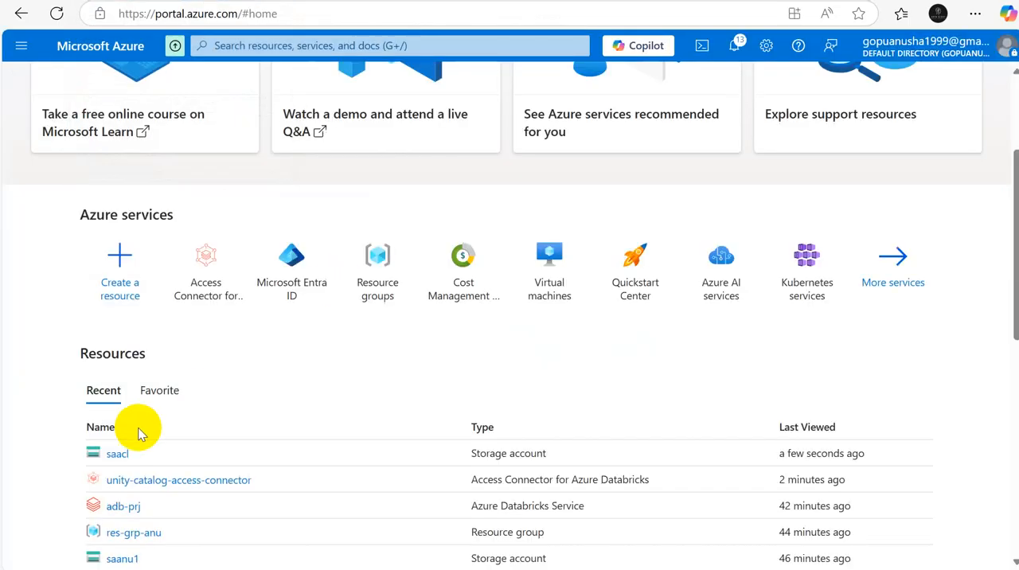
pyautogui.click(115, 452)
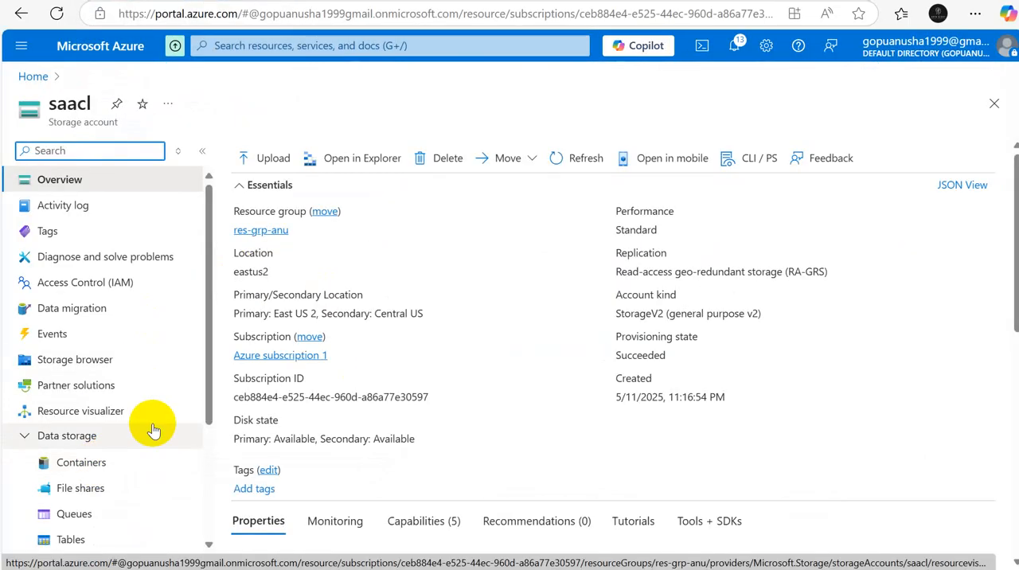
pyautogui.click(70, 473)
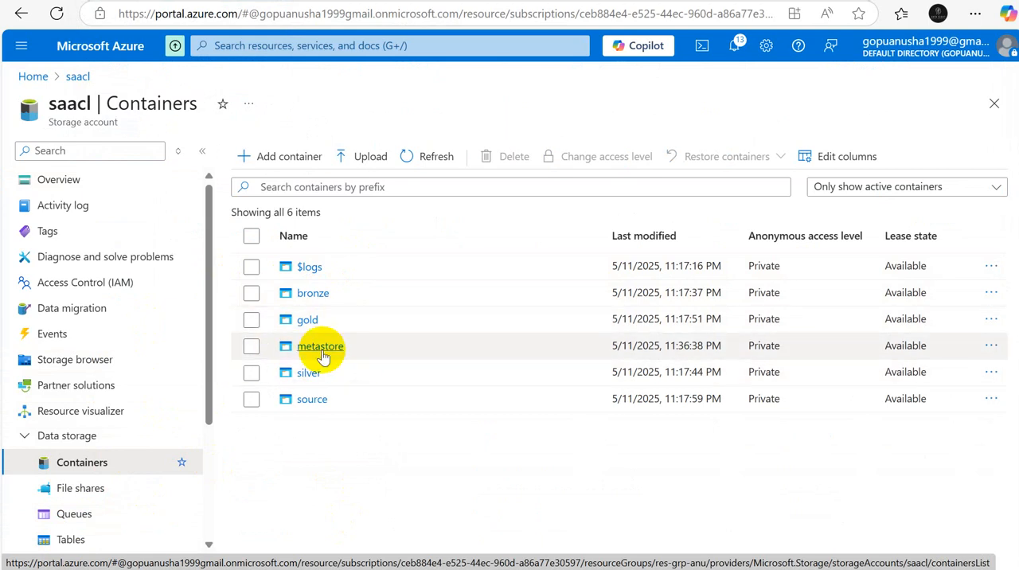
# Step: Switch to the Databricks account console and view the configuration of metastore_eastus2
pyautogui.click(595, 1)
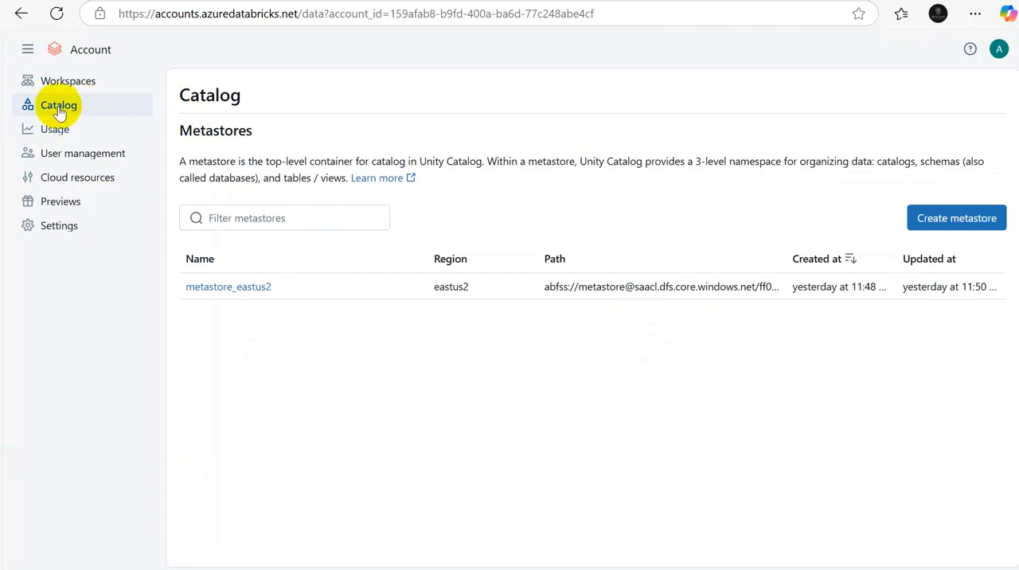
pyautogui.click(254, 288)
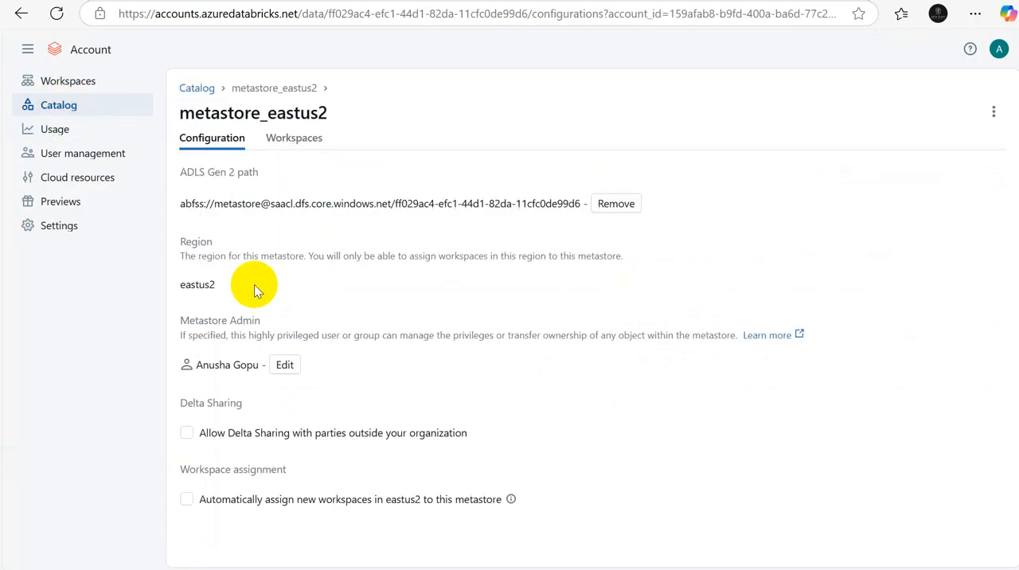
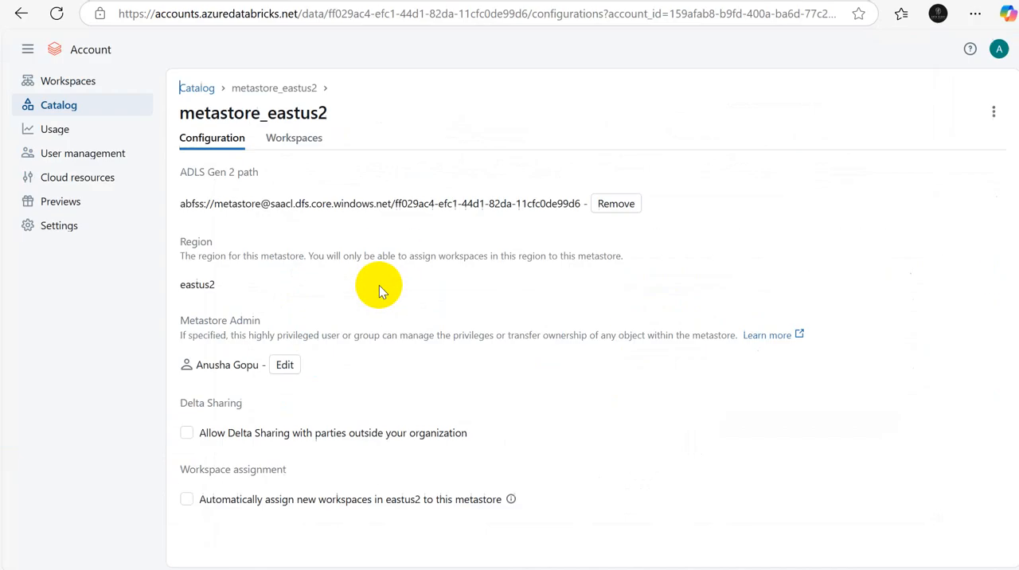
# Step: Switch to Excel and enter "managed table" in cell B27 of Sheet2, below the storage diagram
pyautogui.click(709, 568)
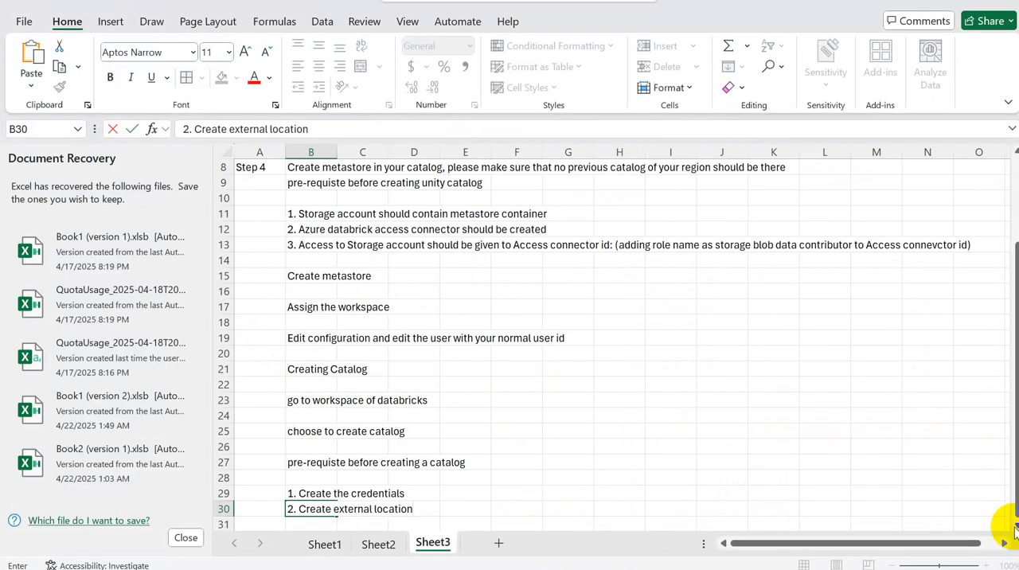
pyautogui.click(832, 395)
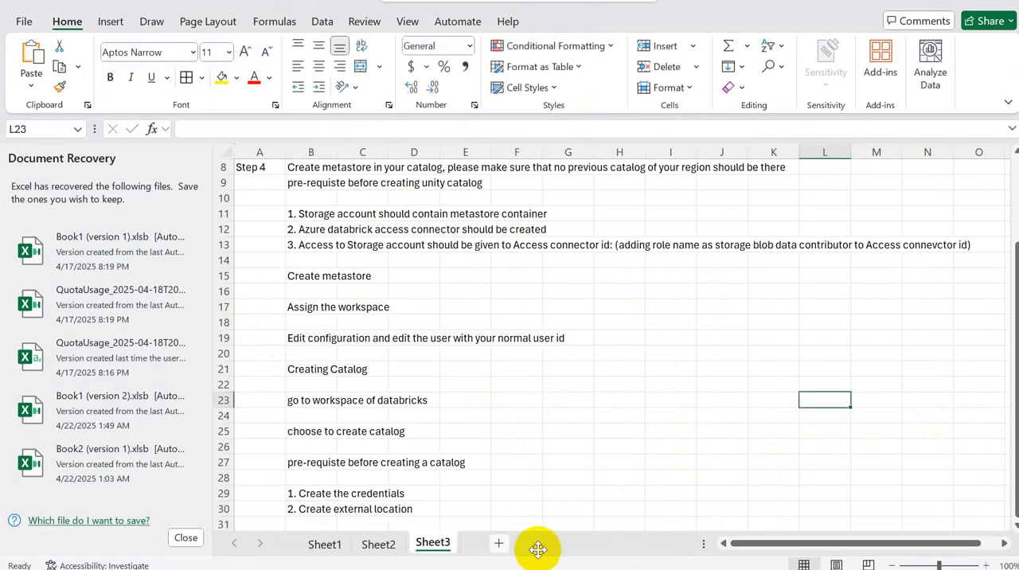
pyautogui.click(374, 544)
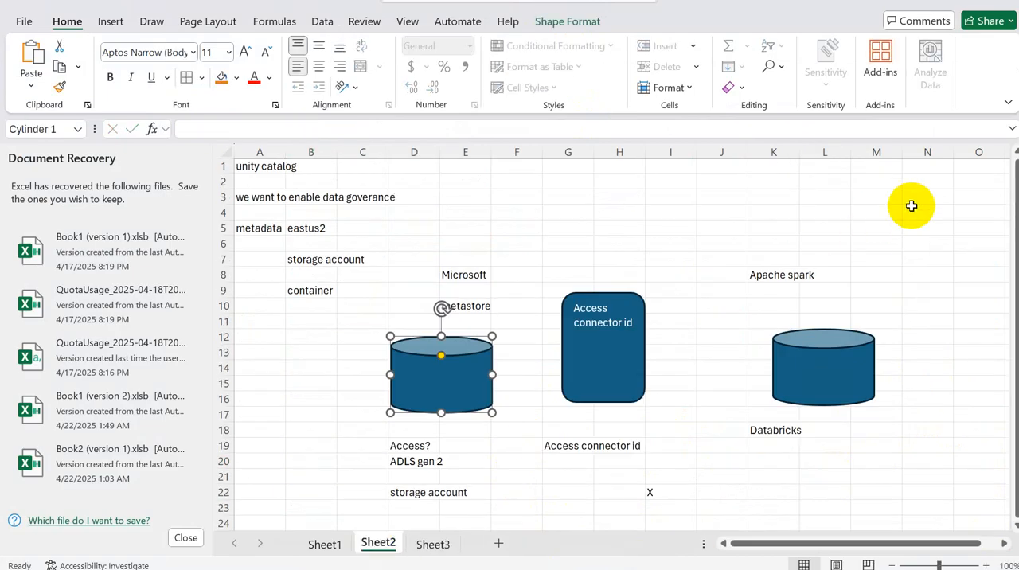
pyautogui.click(1015, 527)
pyautogui.scroll(-5, 1016, 527)
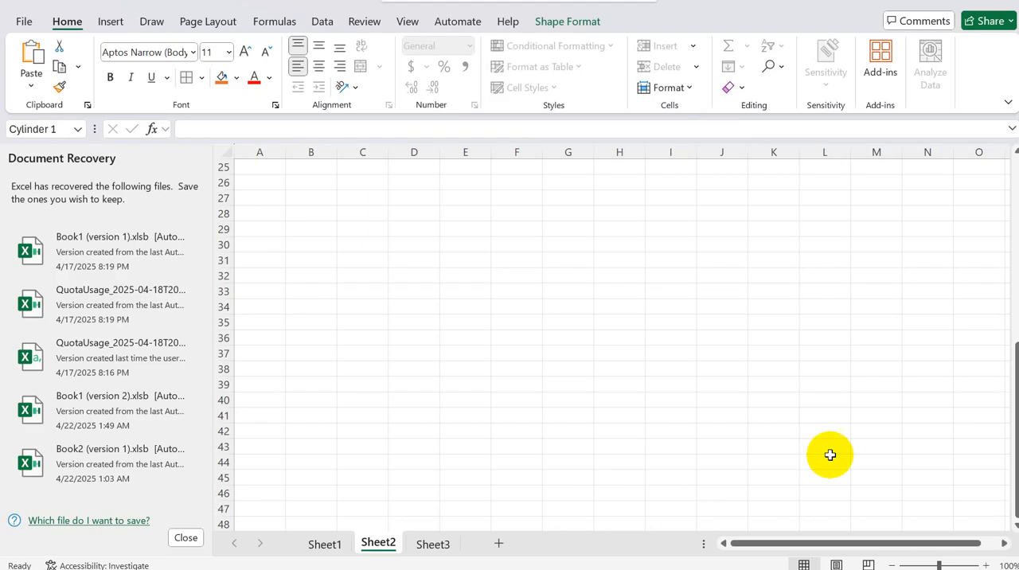
pyautogui.click(297, 201)
pyautogui.write('m')
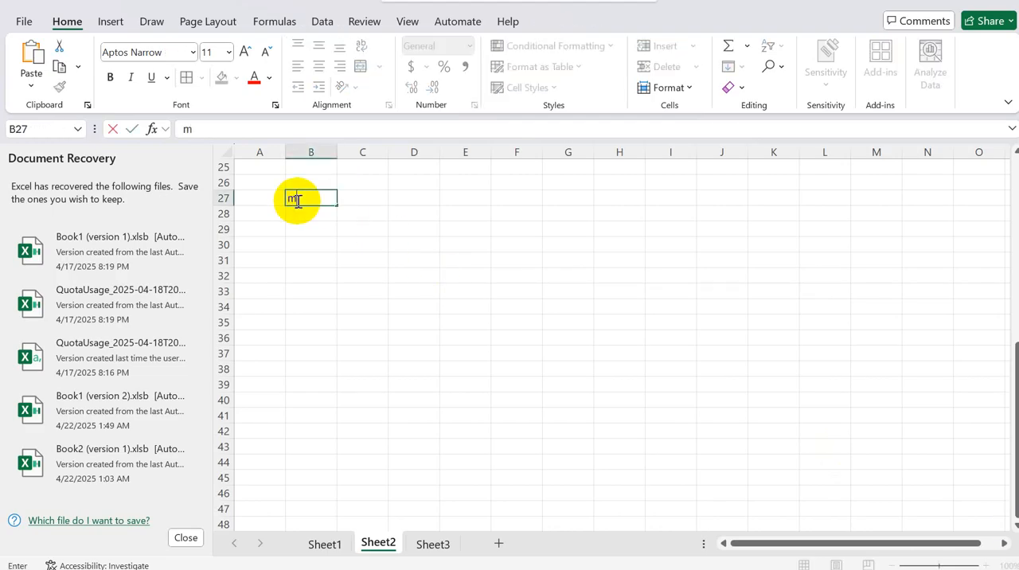
pyautogui.write('anaged table')
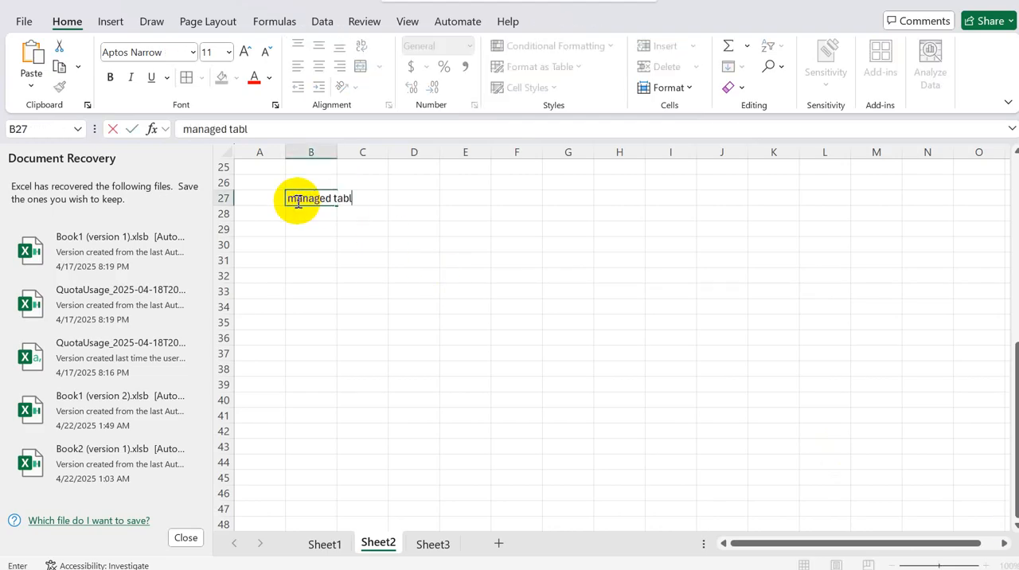
# Step: Enter "external table" in cell B29, two rows below the managed table entry
pyautogui.press('Return')
pyautogui.press('Return')
pyautogui.write('ext')
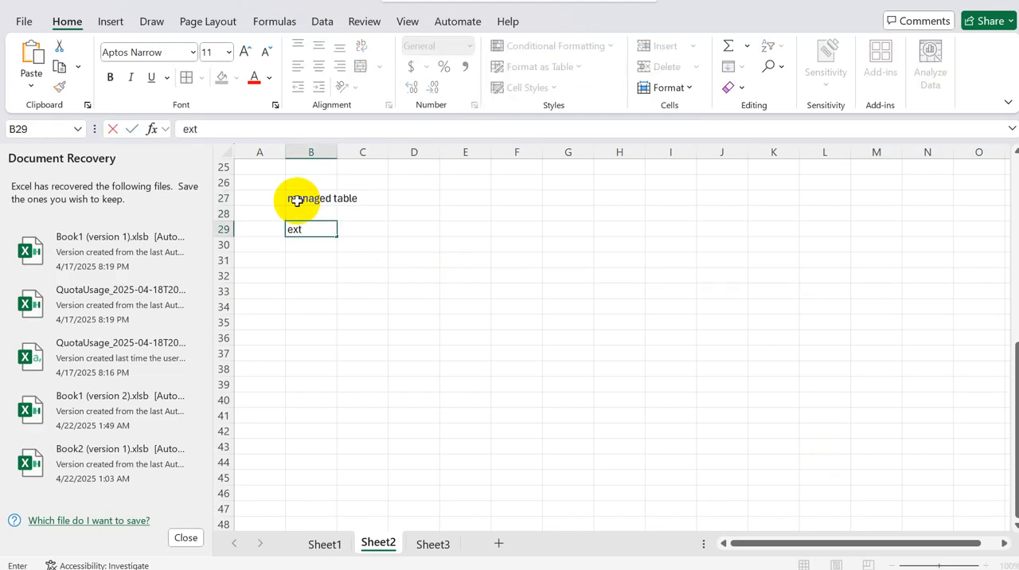
pyautogui.write('ernal table')
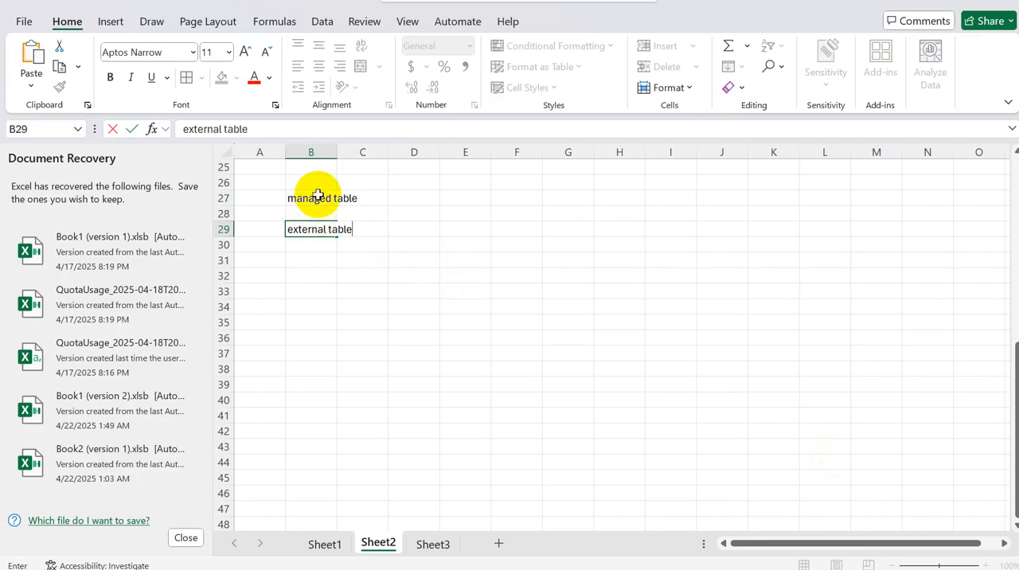
pyautogui.click(317, 204)
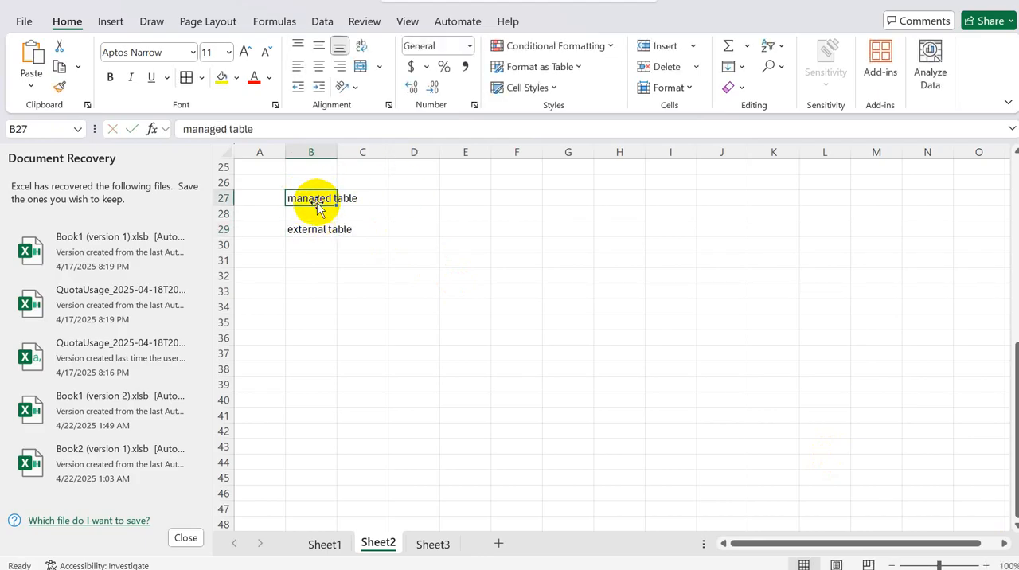
# Step: Enter "unity catalog" in cell F27 and "metadata" in cell H27
pyautogui.click(513, 198)
pyautogui.write('unity')
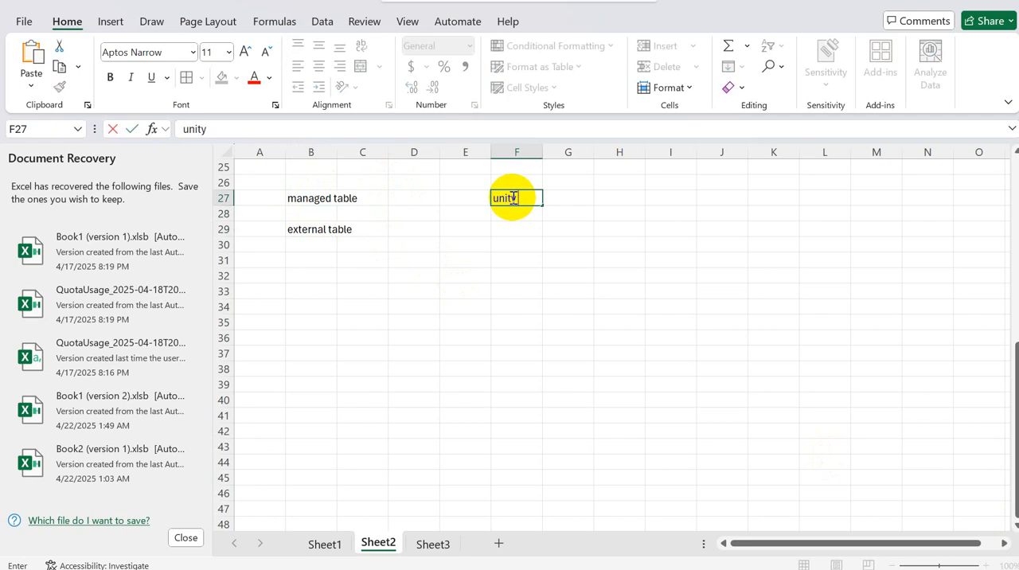
pyautogui.write(' catalog')
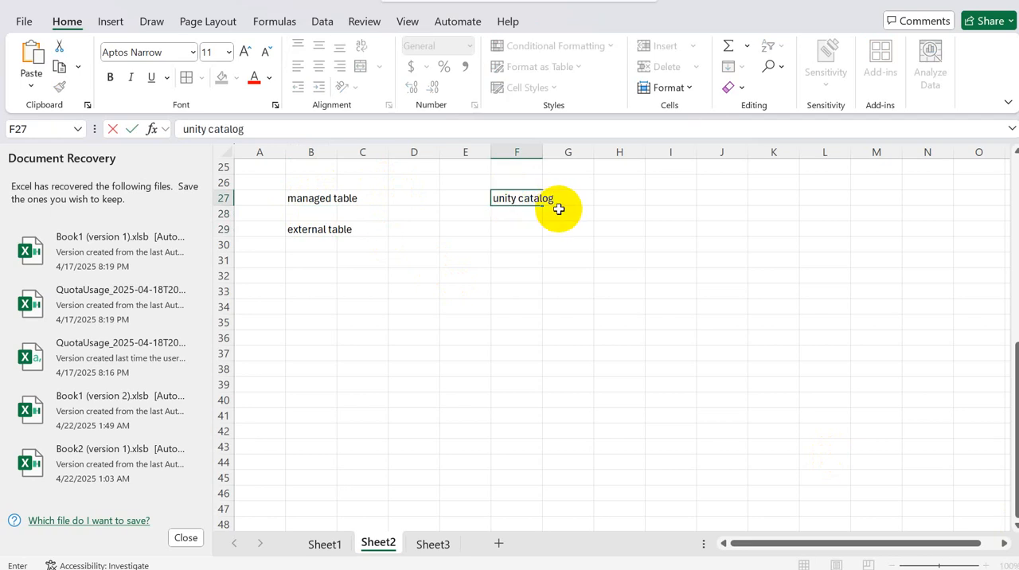
pyautogui.click(625, 198)
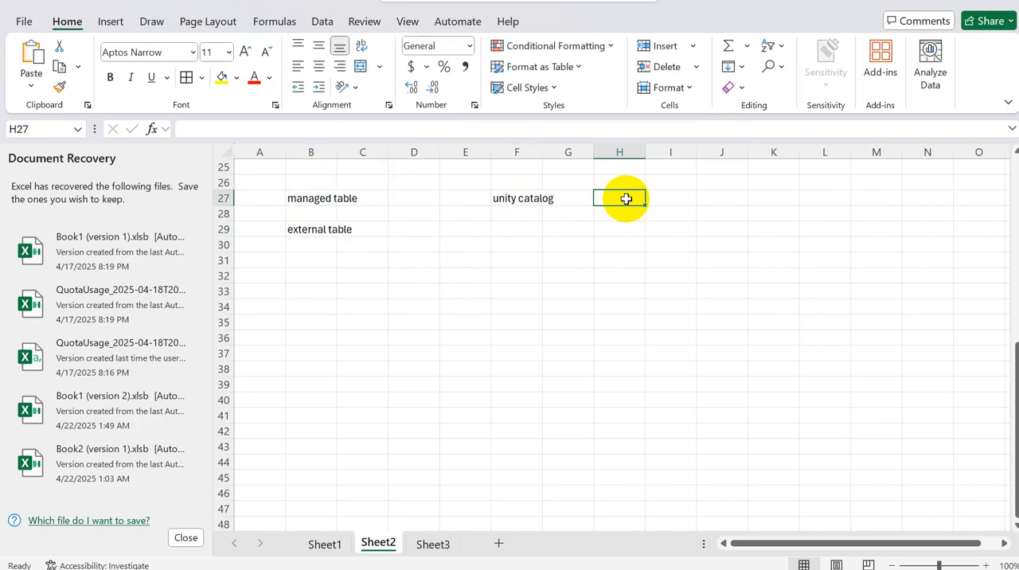
pyautogui.write('metadata')
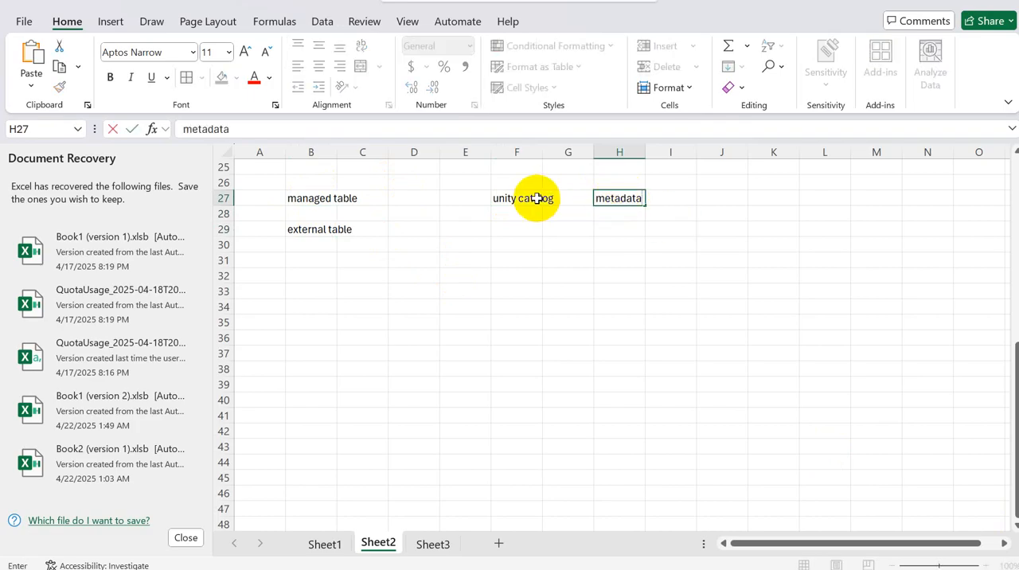
# Step: Enter "databricks" in cell J27 and "metastore" in cell L27
pyautogui.click(707, 198)
pyautogui.write('datab')
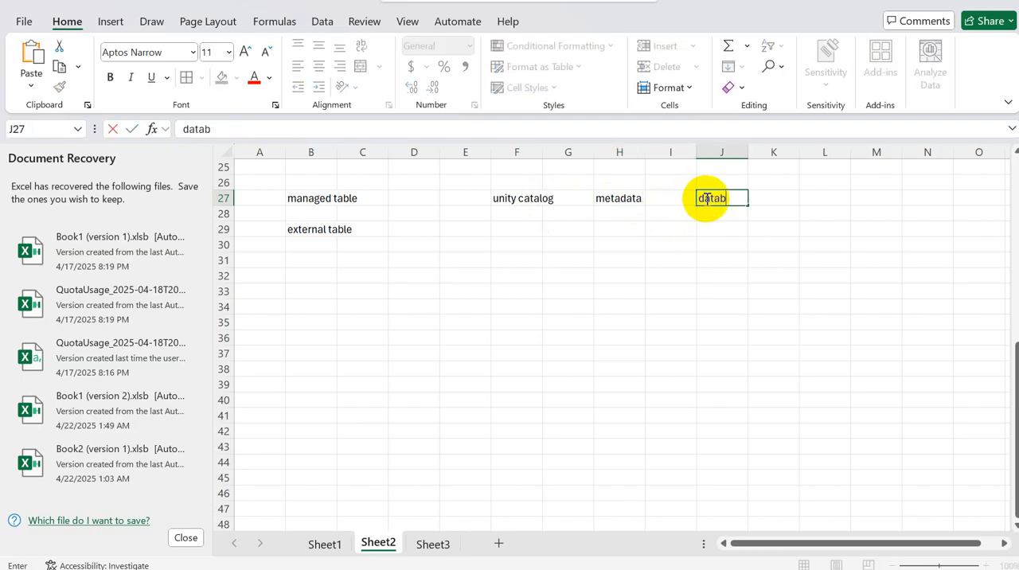
pyautogui.write('ricks')
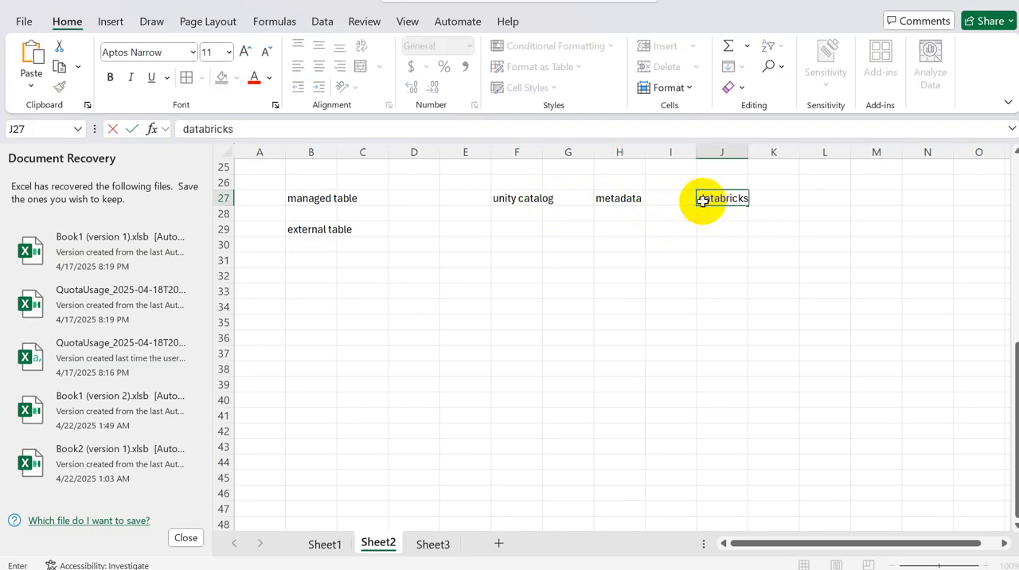
pyautogui.click(620, 198)
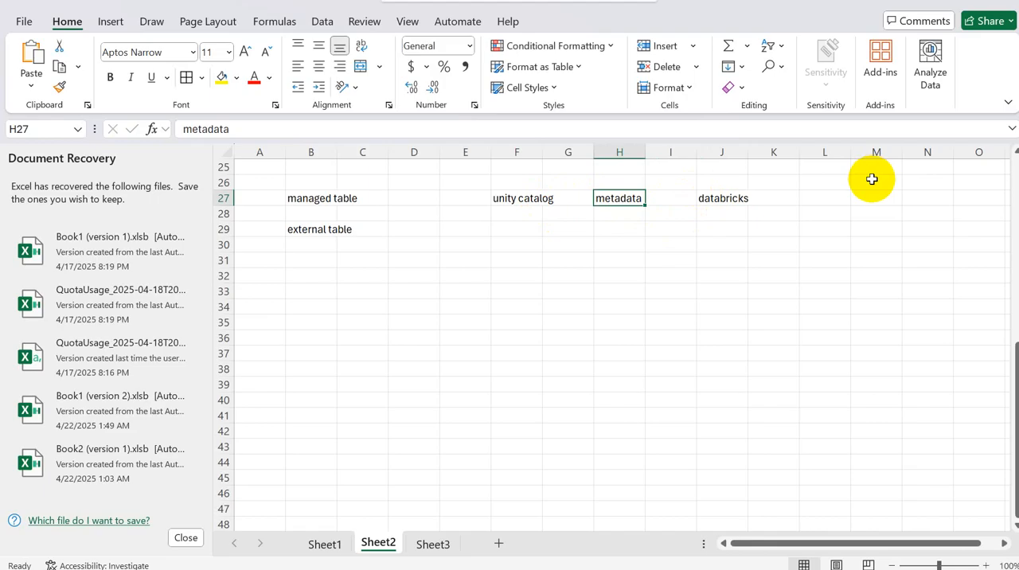
pyautogui.click(817, 198)
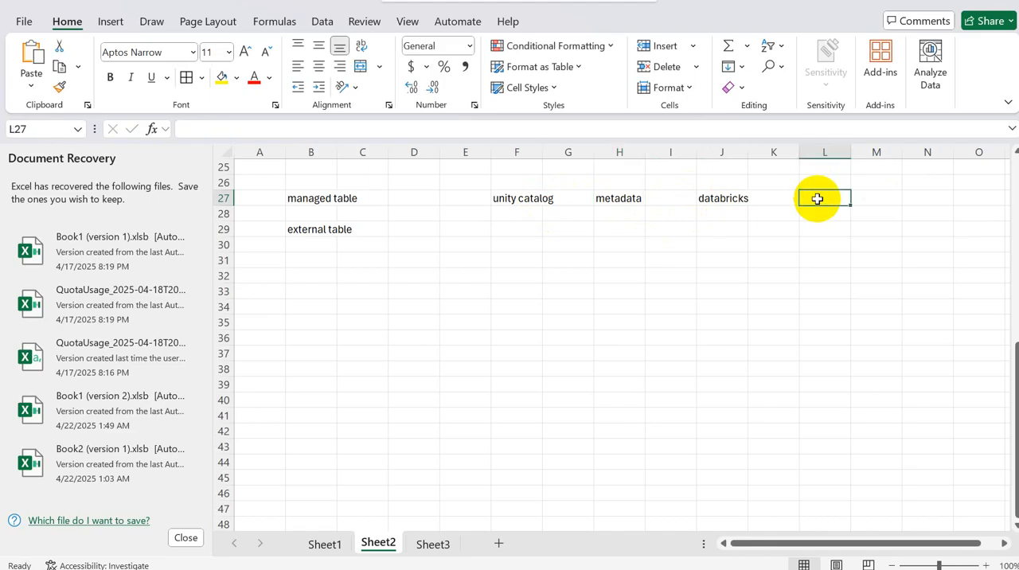
pyautogui.write('metast')
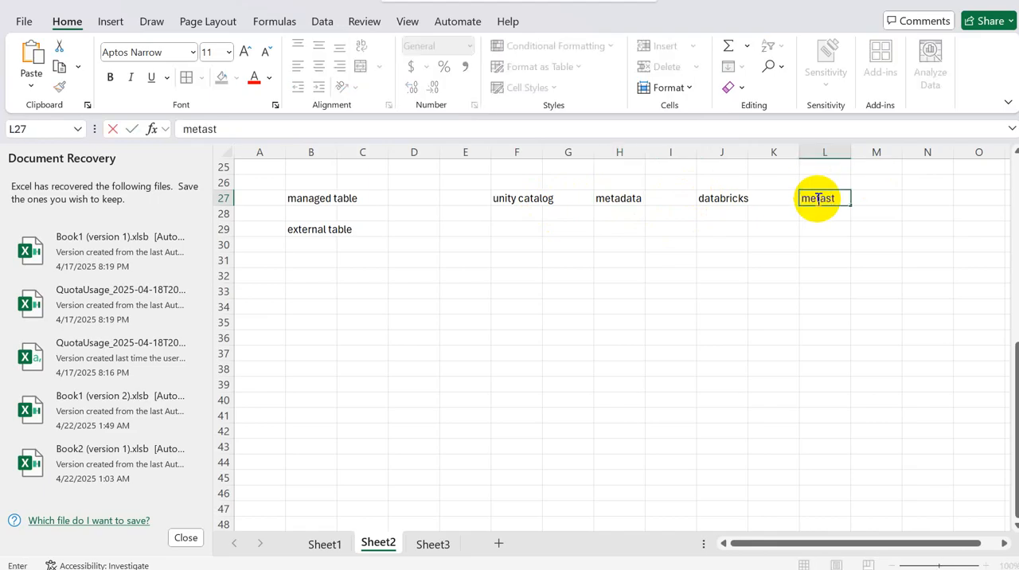
pyautogui.write('ore')
# Step: List "table" in cell L28 and "str" in cell L29 under the metastore heading
pyautogui.click(814, 215)
pyautogui.write('table')
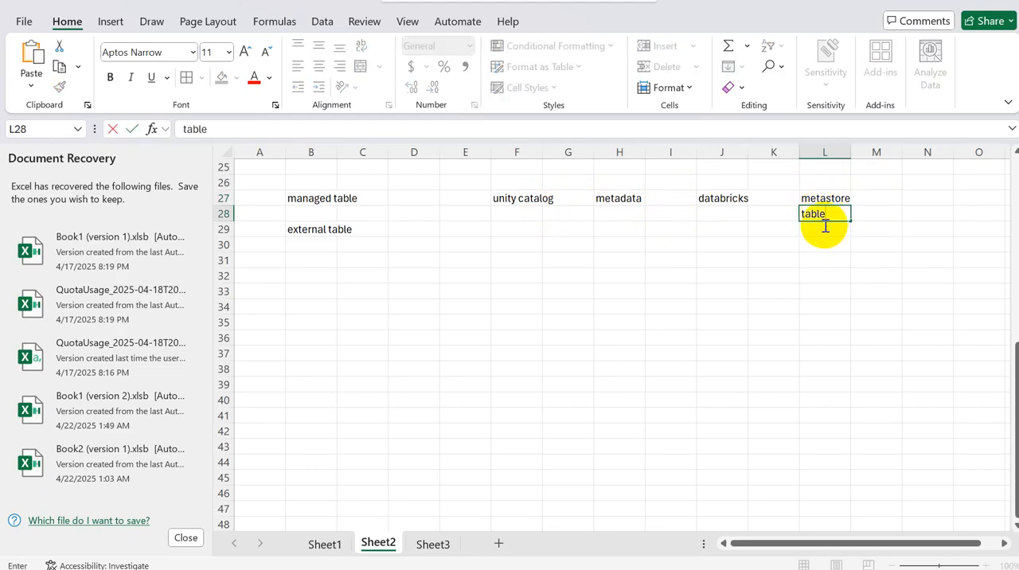
pyautogui.click(823, 199)
pyautogui.click(819, 215)
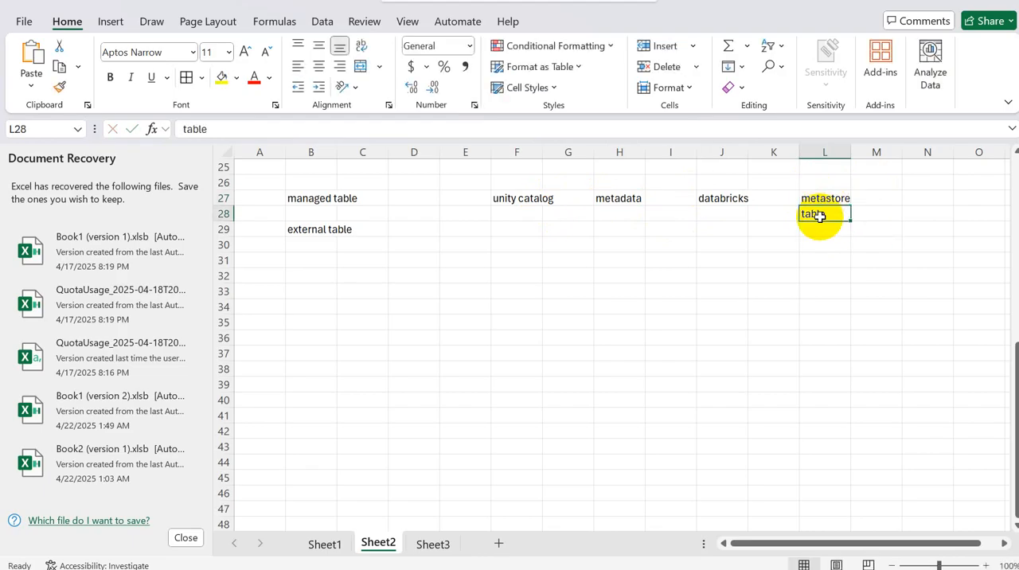
pyautogui.click(816, 231)
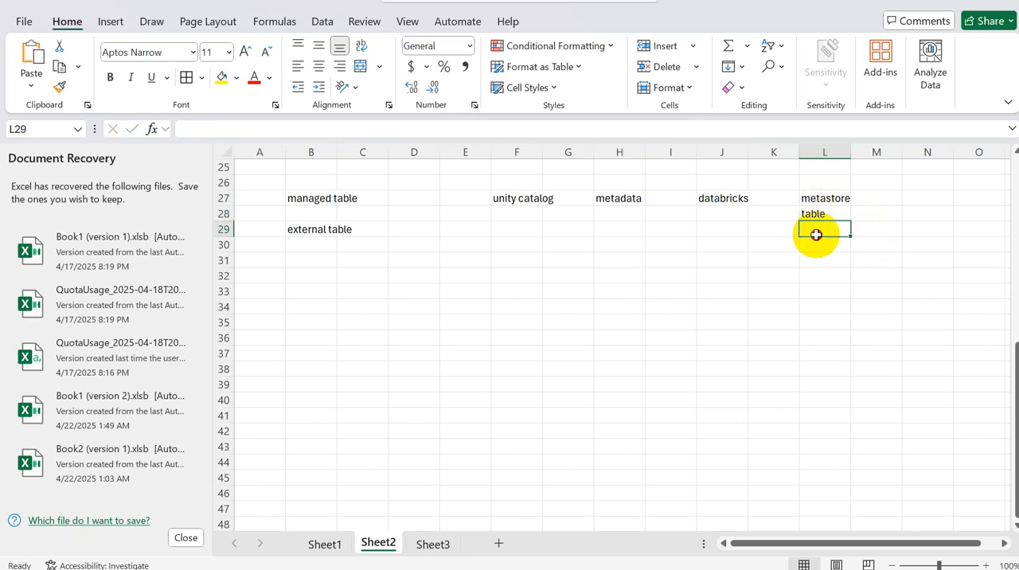
pyautogui.click(318, 199)
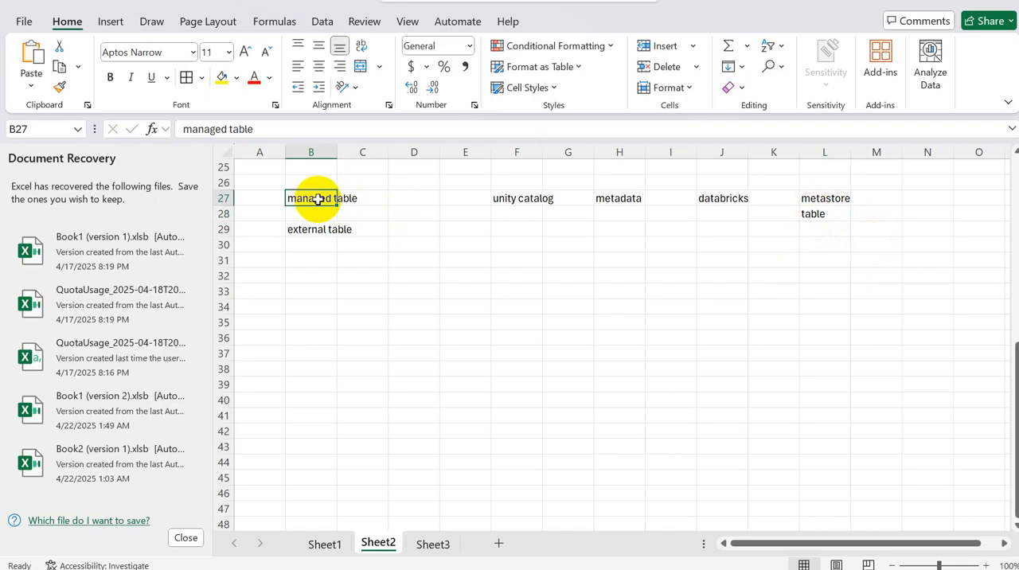
pyautogui.click(829, 228)
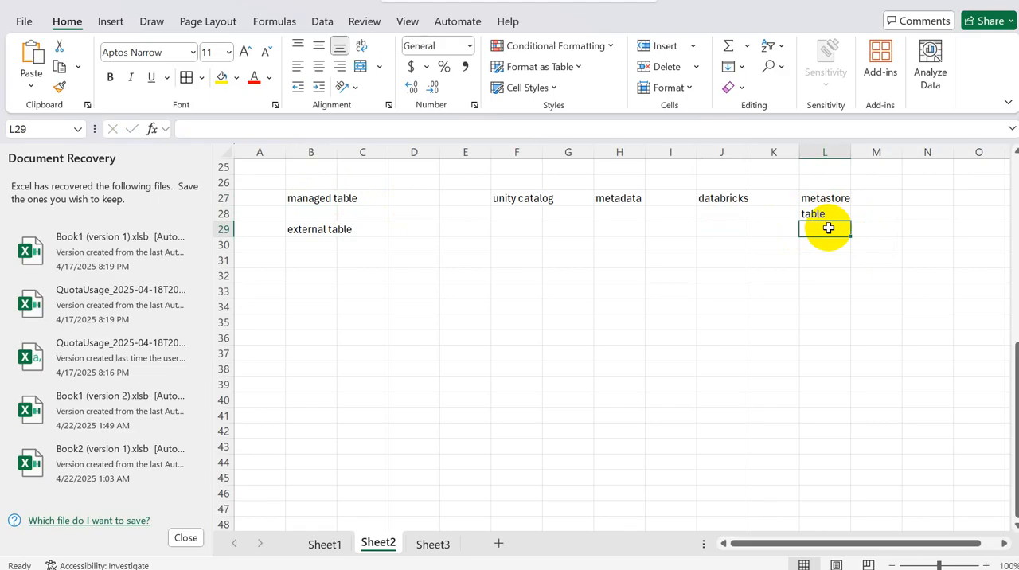
pyautogui.write('s')
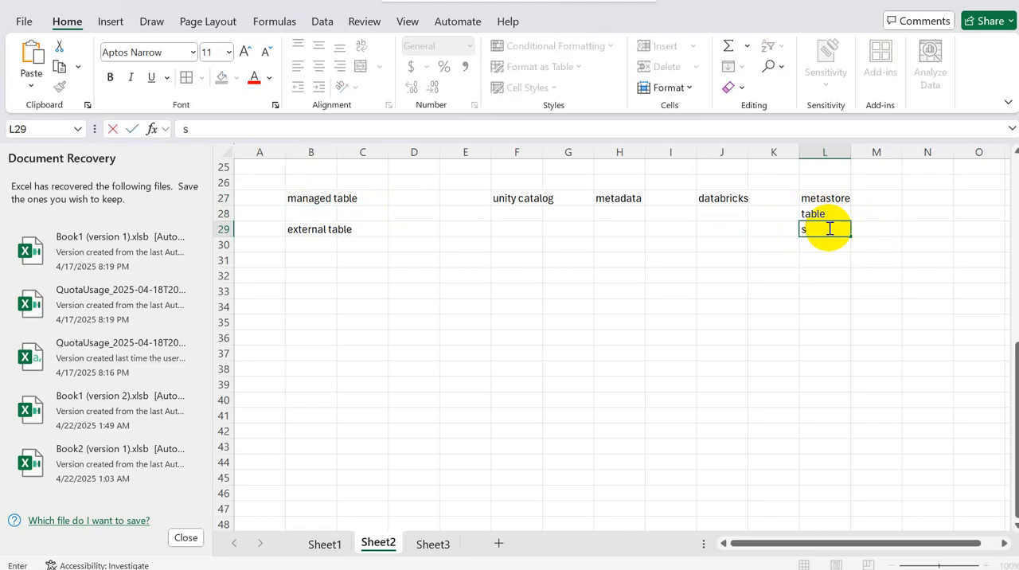
pyautogui.write('tr')
# Step: Add "data goveranace" in cell L30 below the other metastore items
pyautogui.click(525, 197)
pyautogui.click(822, 243)
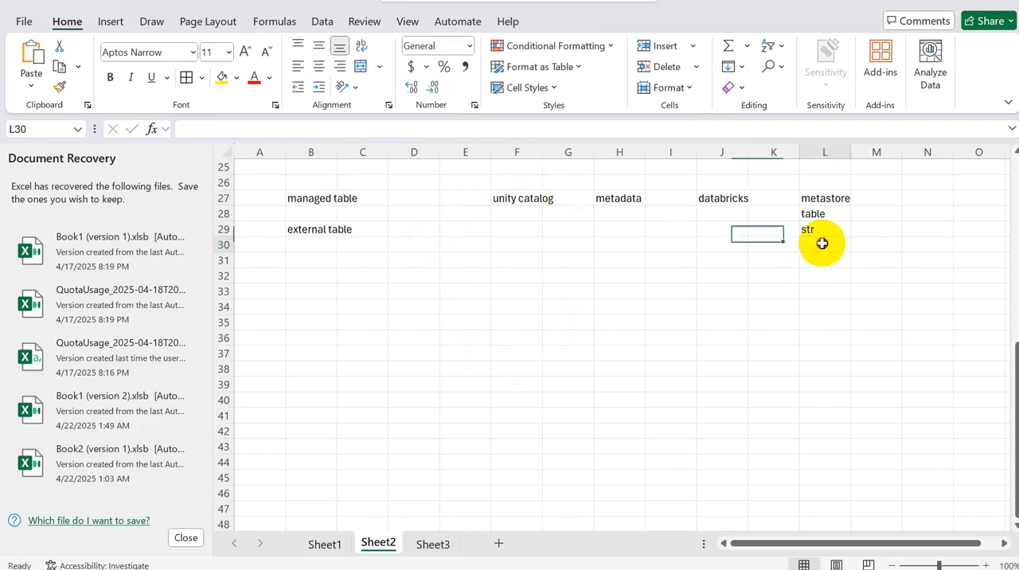
pyautogui.write('data g')
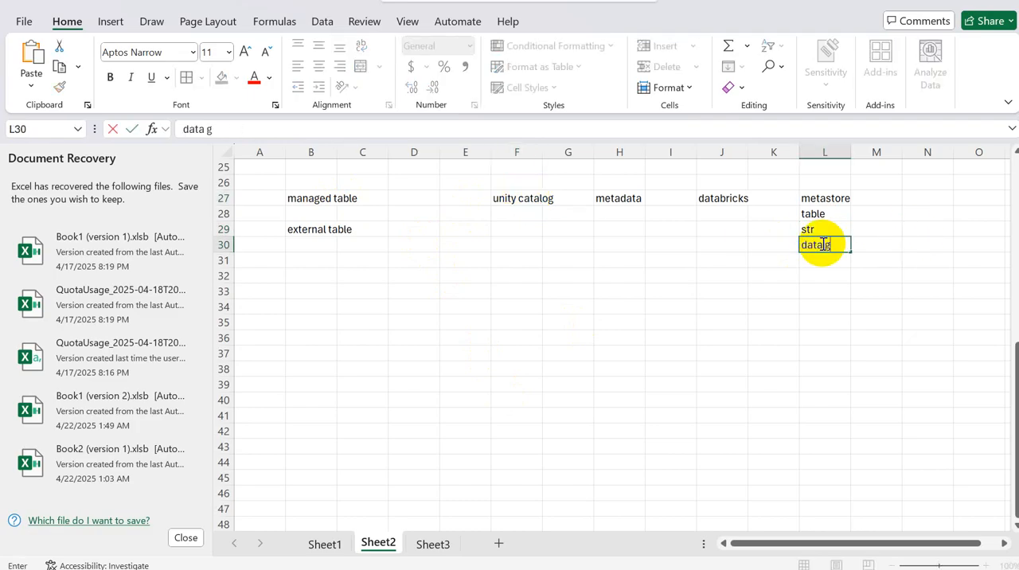
pyautogui.write('overanace')
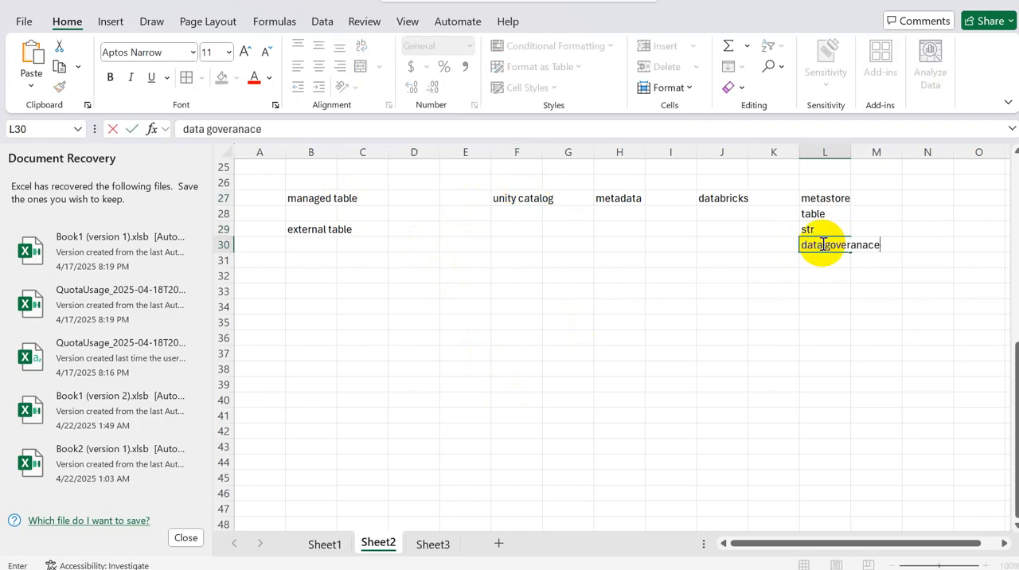
# Step: Switch to the Databricks account console to check the ADLS Gen 2 path of metastore_eastus2, and return to Excel
pyautogui.click(309, 198)
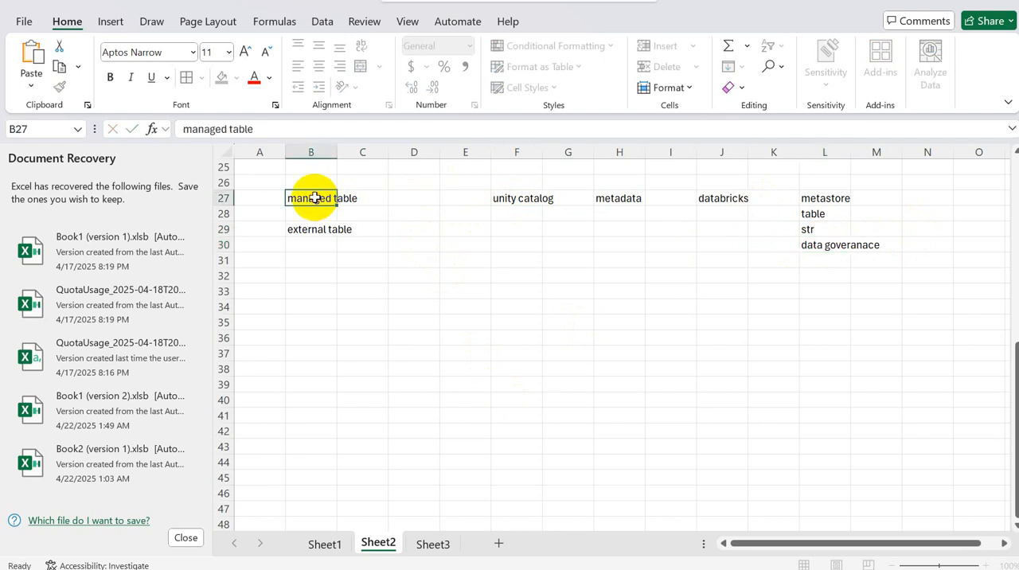
pyautogui.click(830, 198)
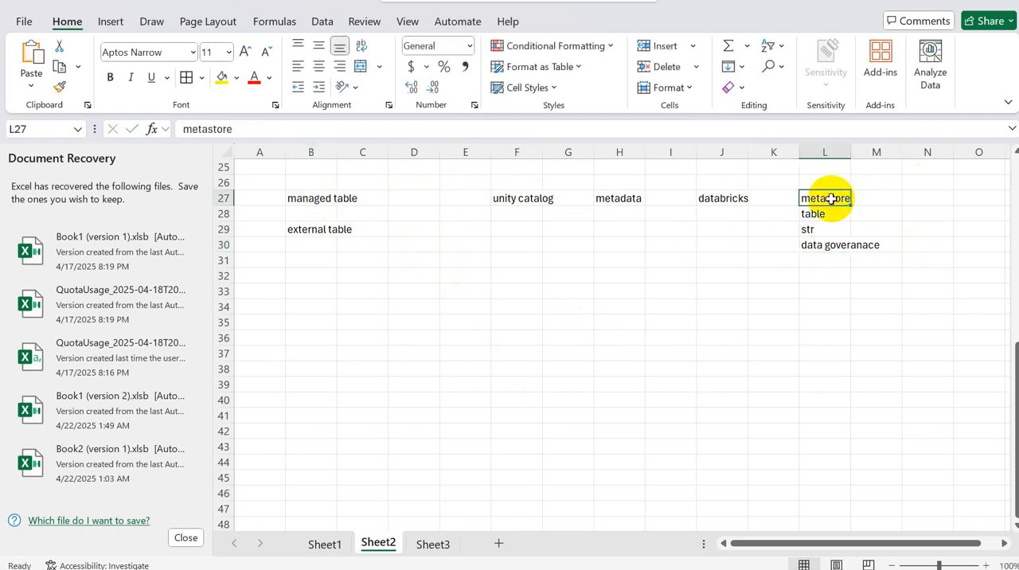
pyautogui.hotkey('alt', 'Tab')
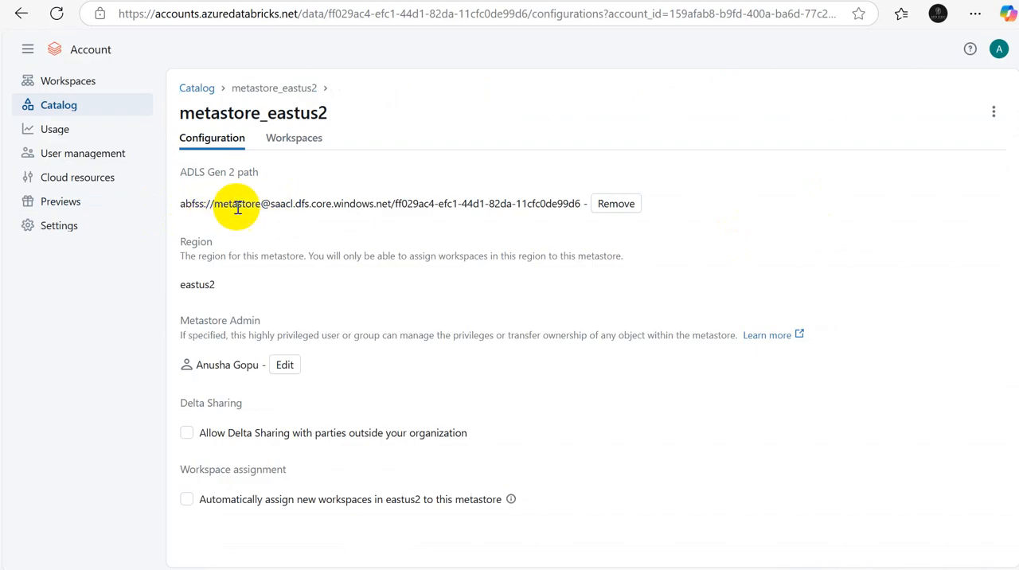
pyautogui.hotkey('alt', 'Tab')
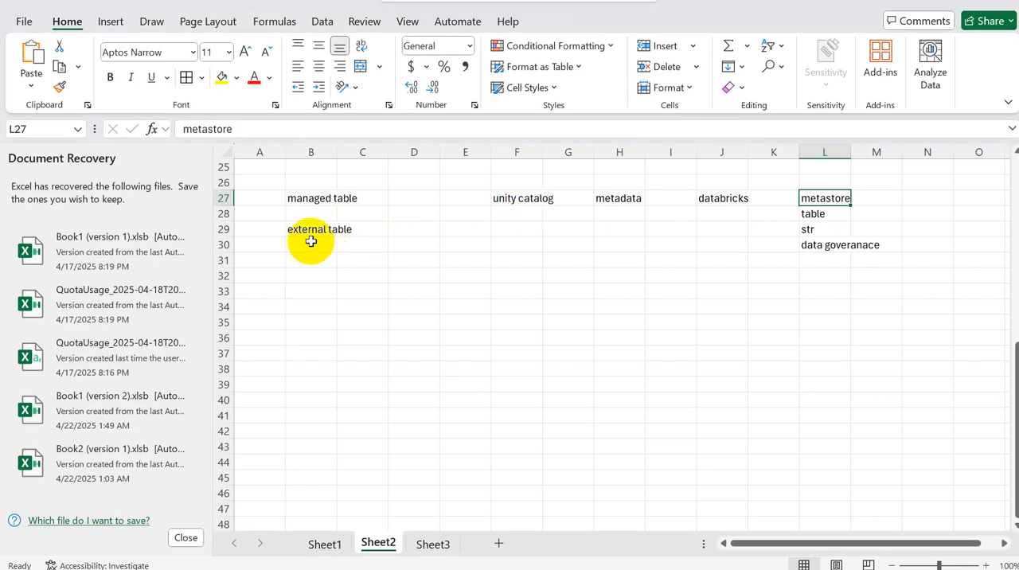
pyautogui.click(310, 238)
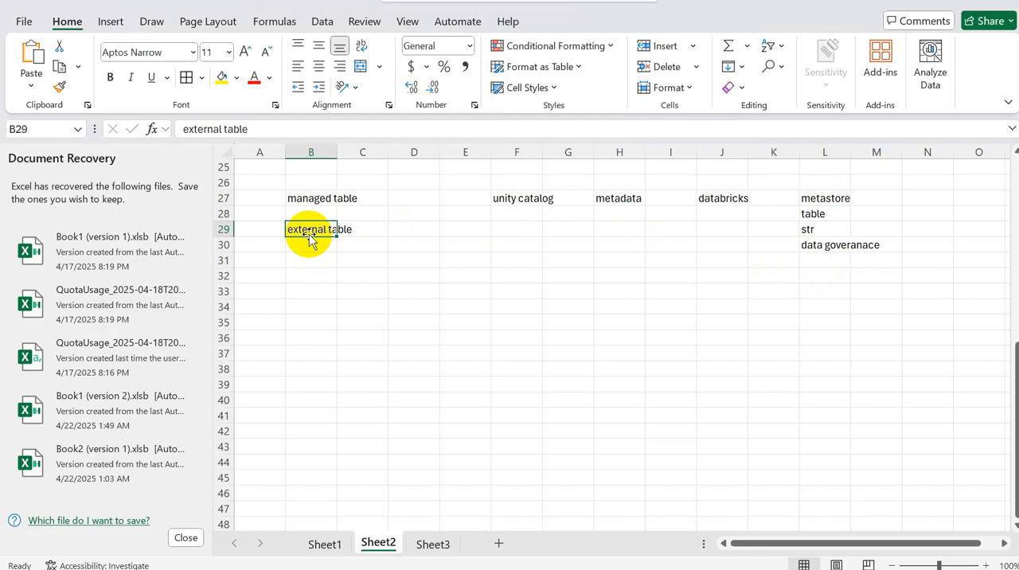
pyautogui.click(315, 274)
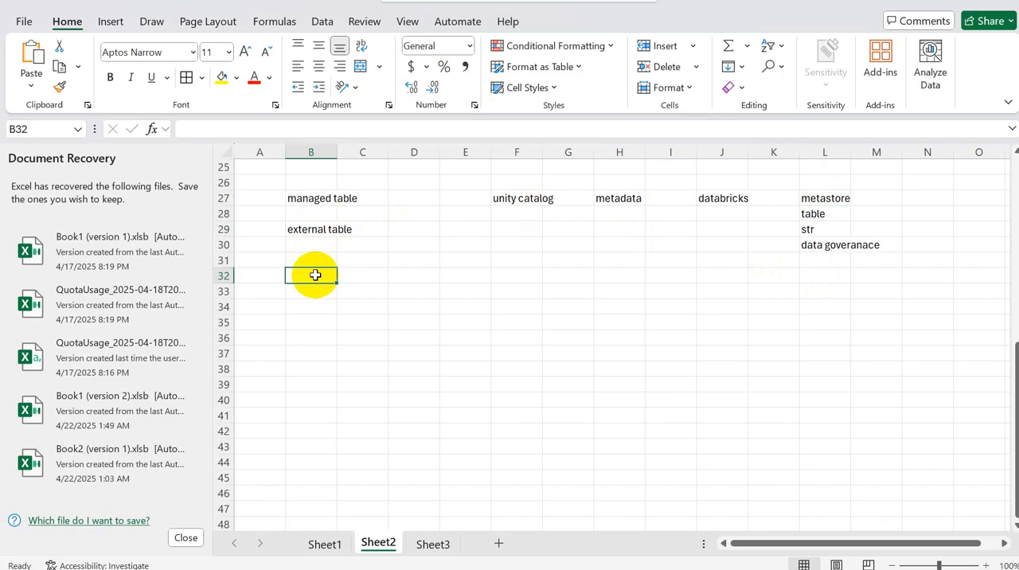
pyautogui.click(333, 228)
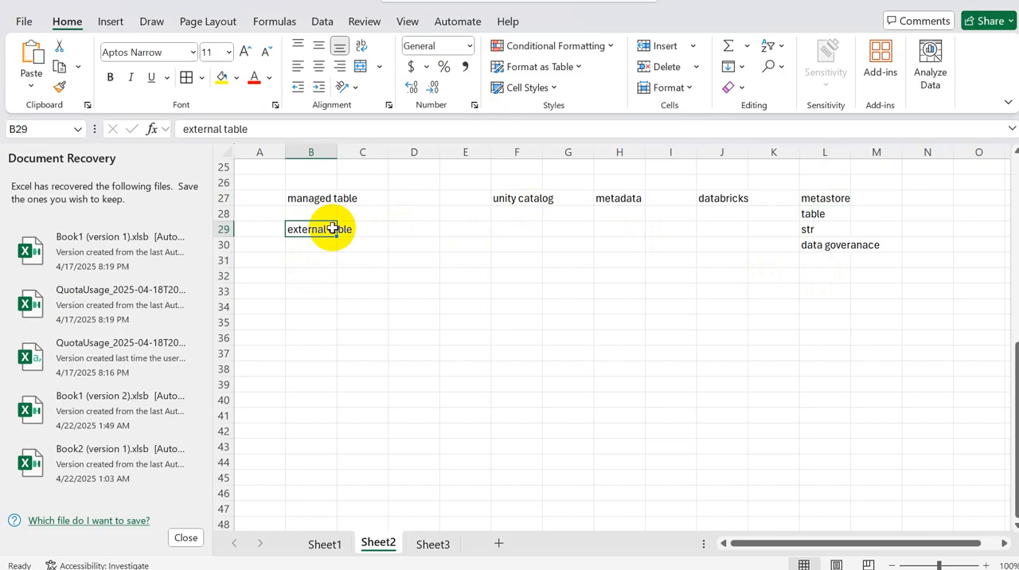
# Step: Switch to the Azure portal and open the source container of the saacl storage account to examine its files
pyautogui.click(328, 263)
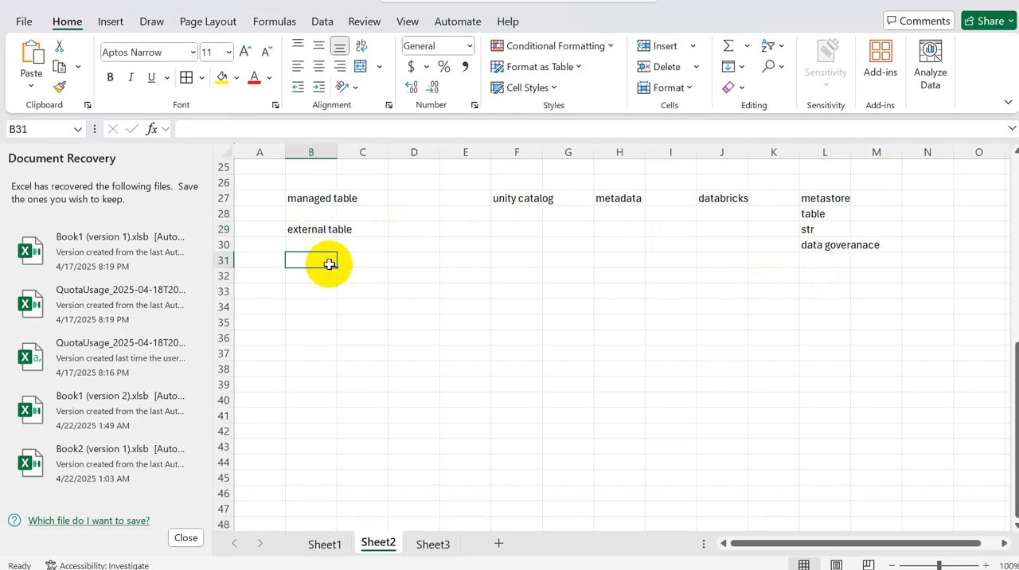
pyautogui.click(321, 232)
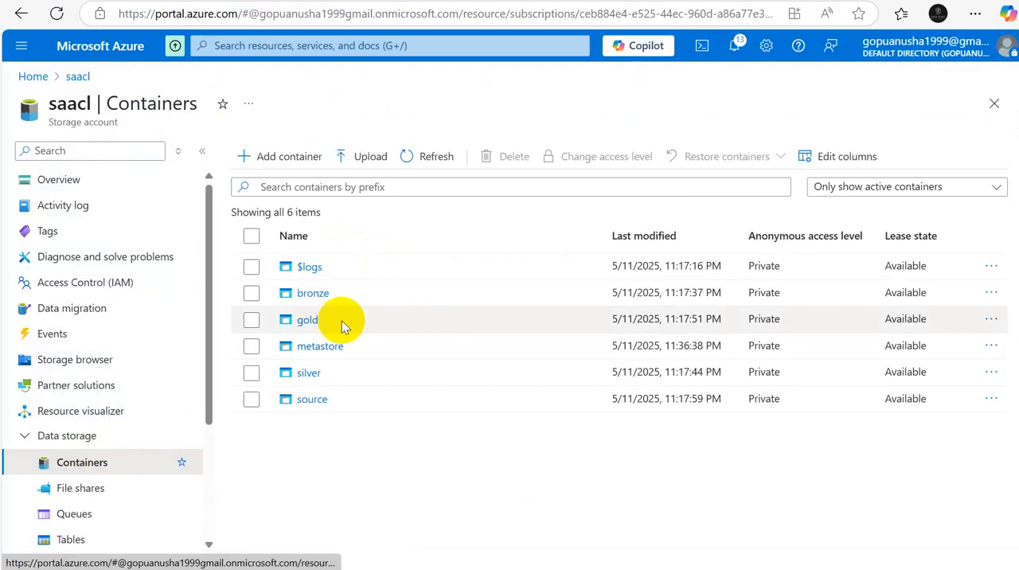
pyautogui.click(307, 400)
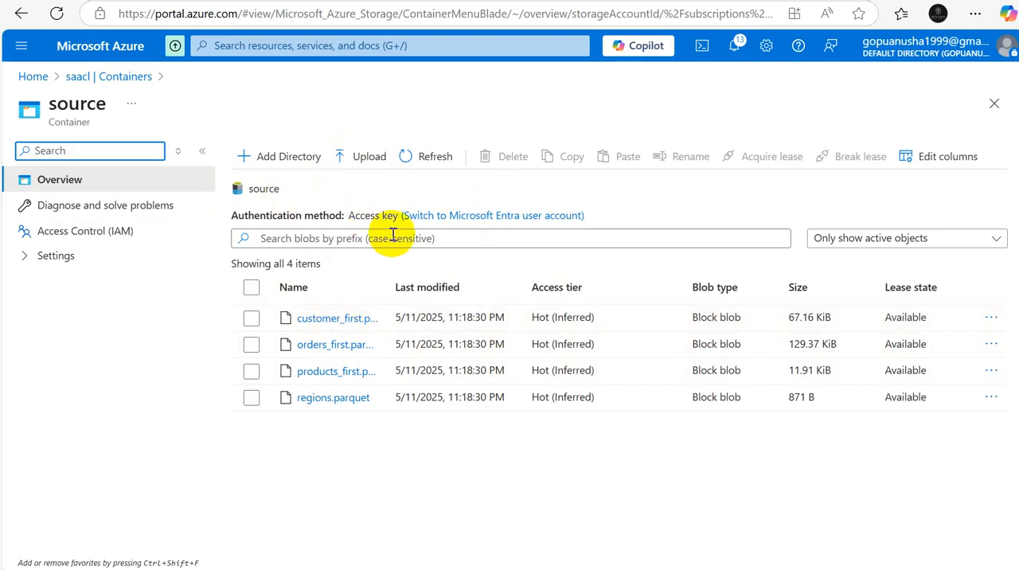
# Step: Switch to the Databricks workspace and open the catalog's External Data page on its external locations
pyautogui.hotkey('alt', 'Tab')
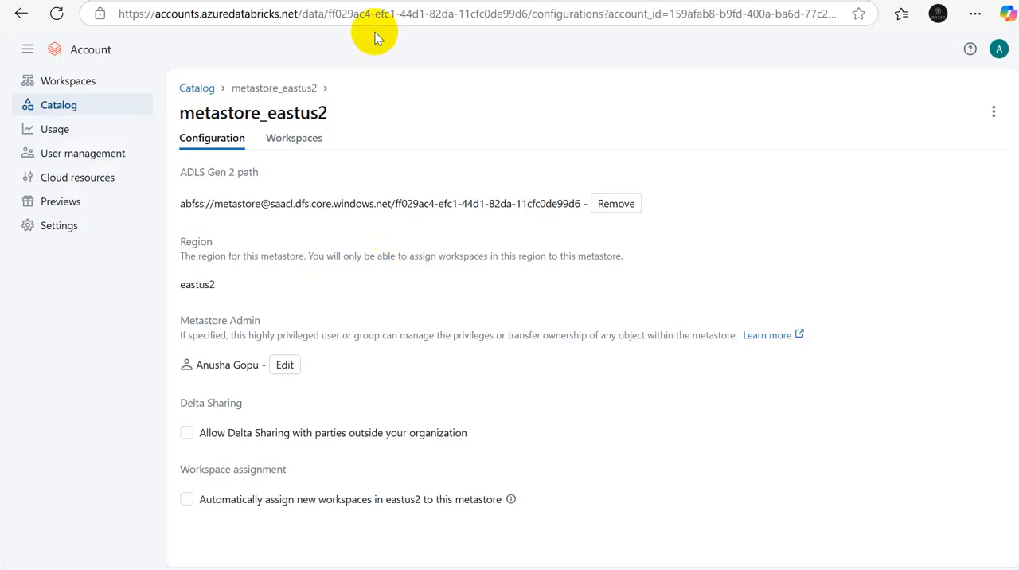
pyautogui.click(67, 108)
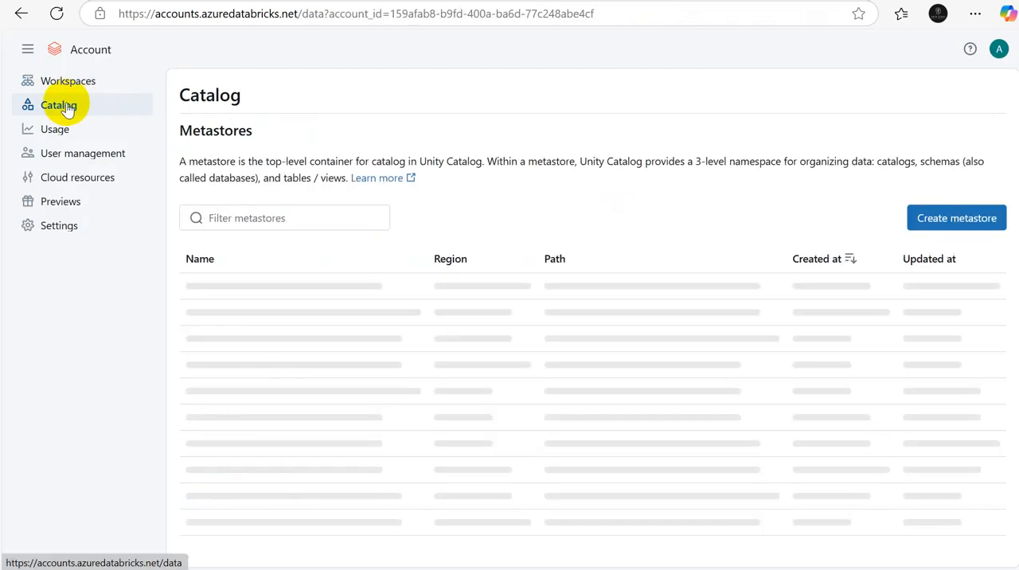
pyautogui.click(337, 1)
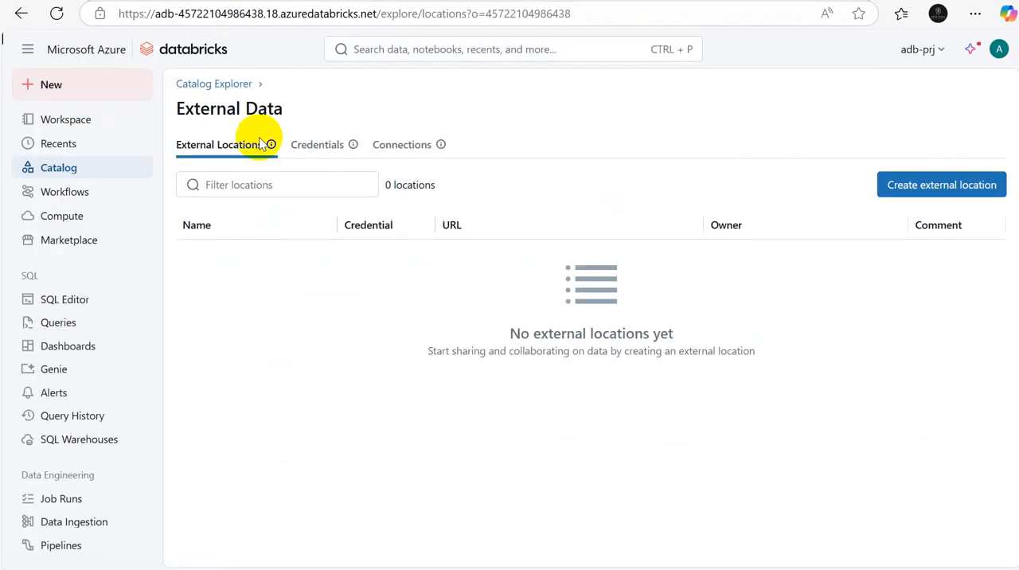
pyautogui.click(50, 167)
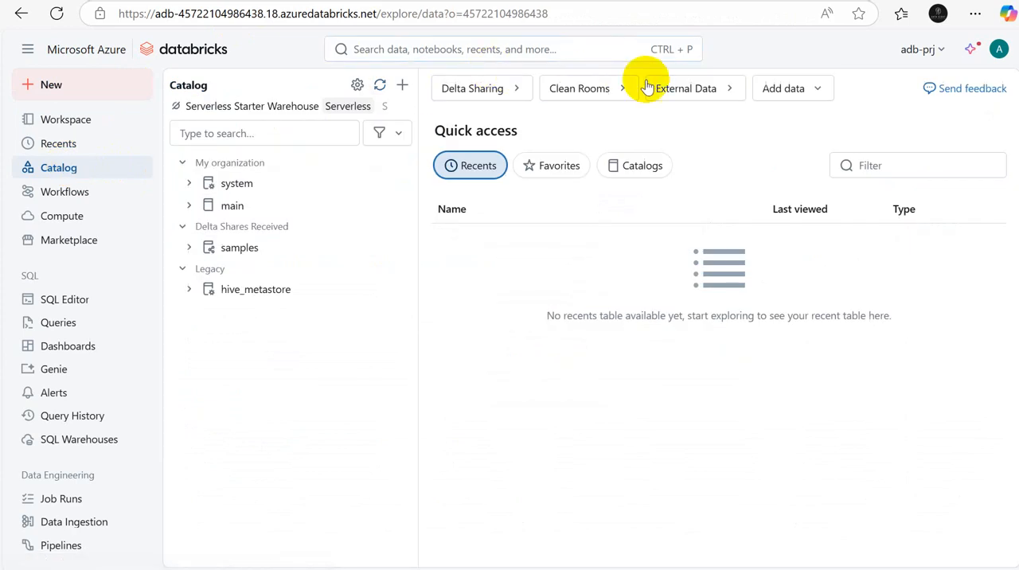
pyautogui.click(698, 90)
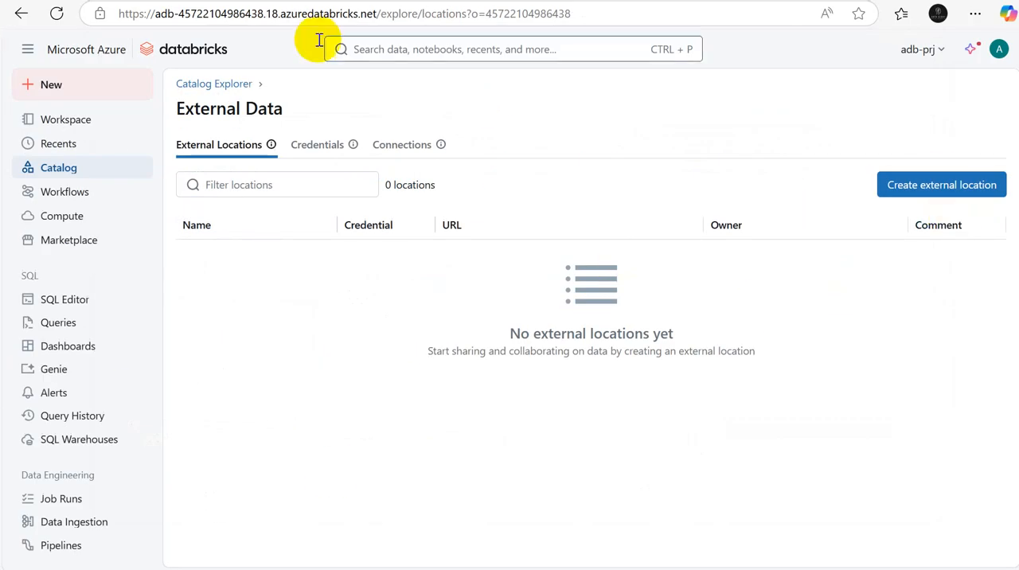
# Step: Switch to Excel and review the access connector diagram and table type notes on Sheet2
pyautogui.click(709, 569)
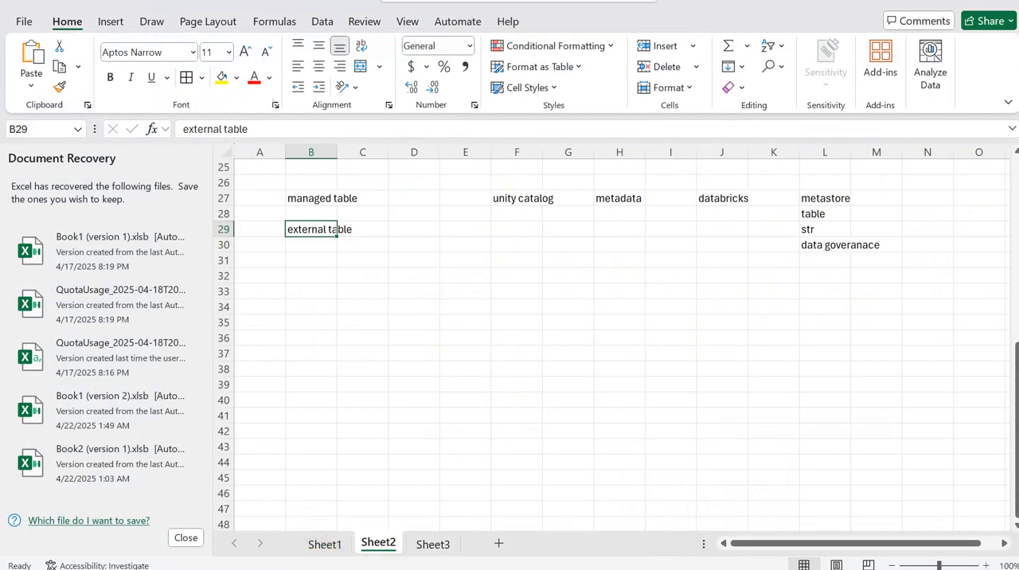
pyautogui.scroll(7, 1016, 452)
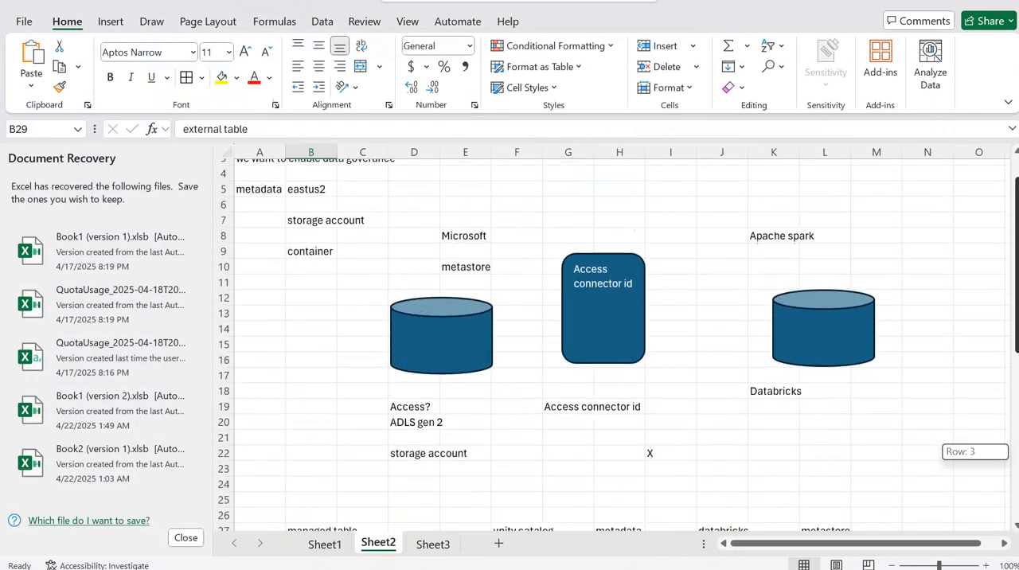
pyautogui.scroll(-5, 1016, 452)
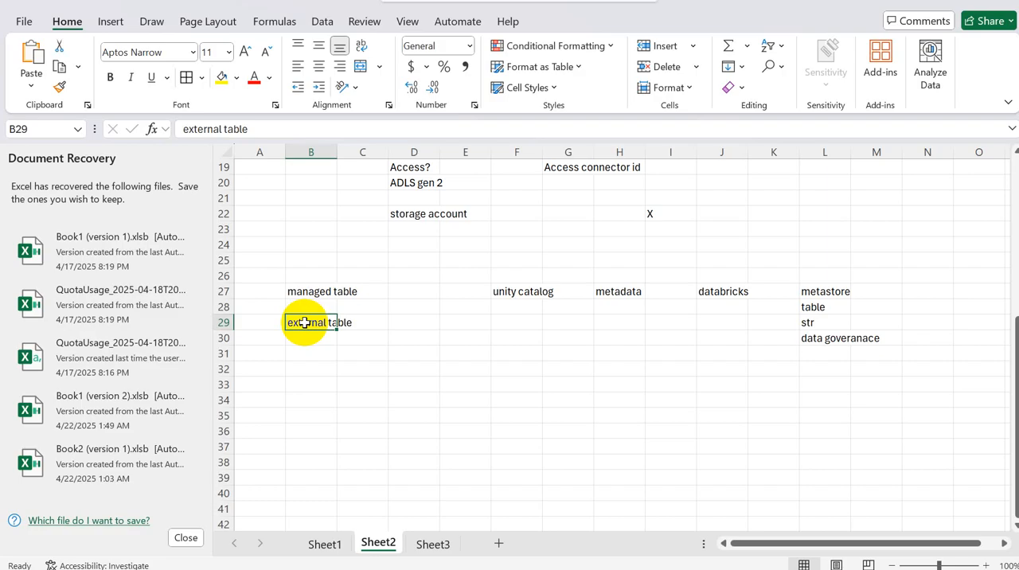
# Step: Switch to the Databricks workspace and start a new external location named bronze_ext_loc
pyautogui.hotkey('alt', 'Tab')
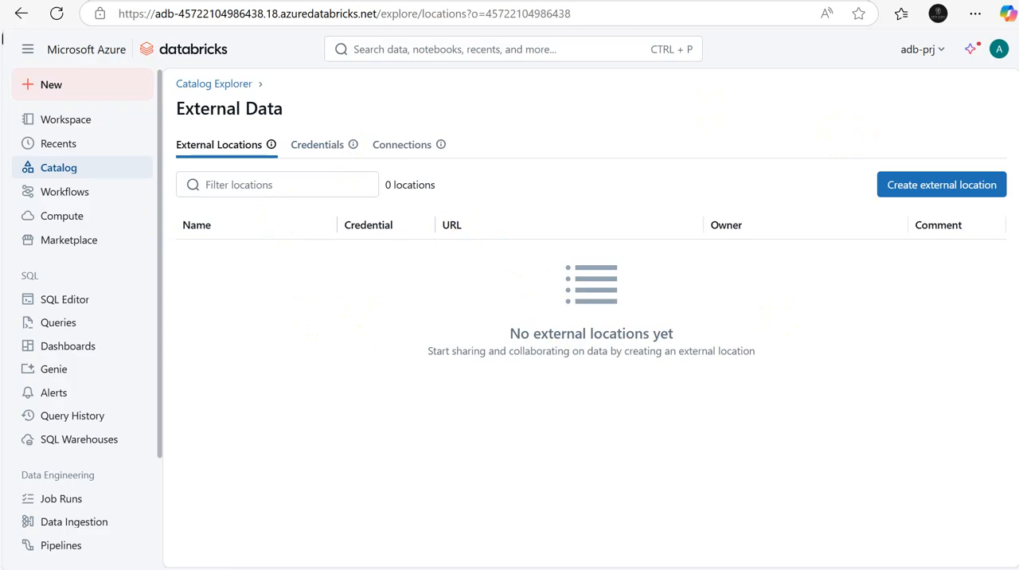
pyautogui.click(944, 184)
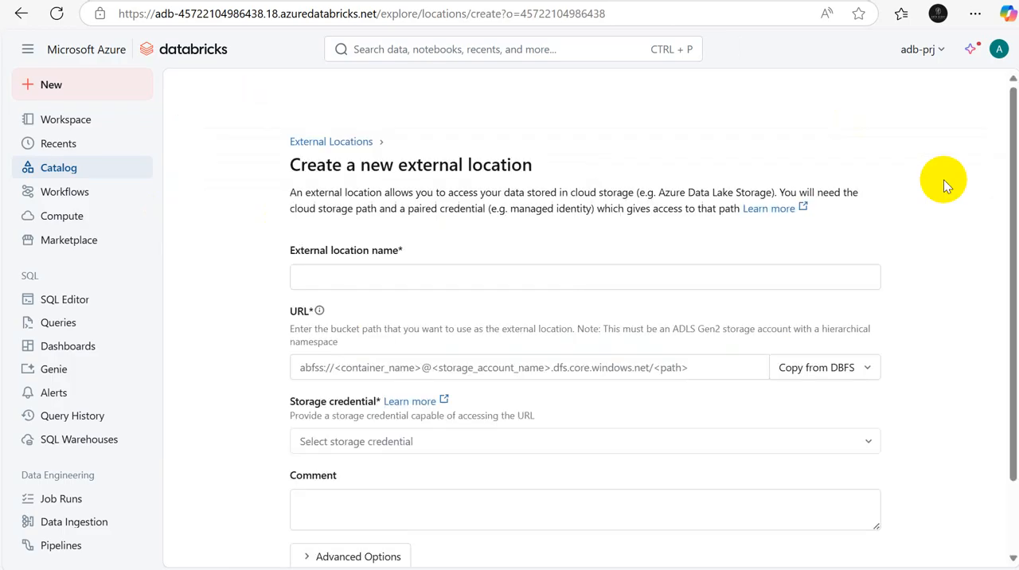
pyautogui.click(352, 274)
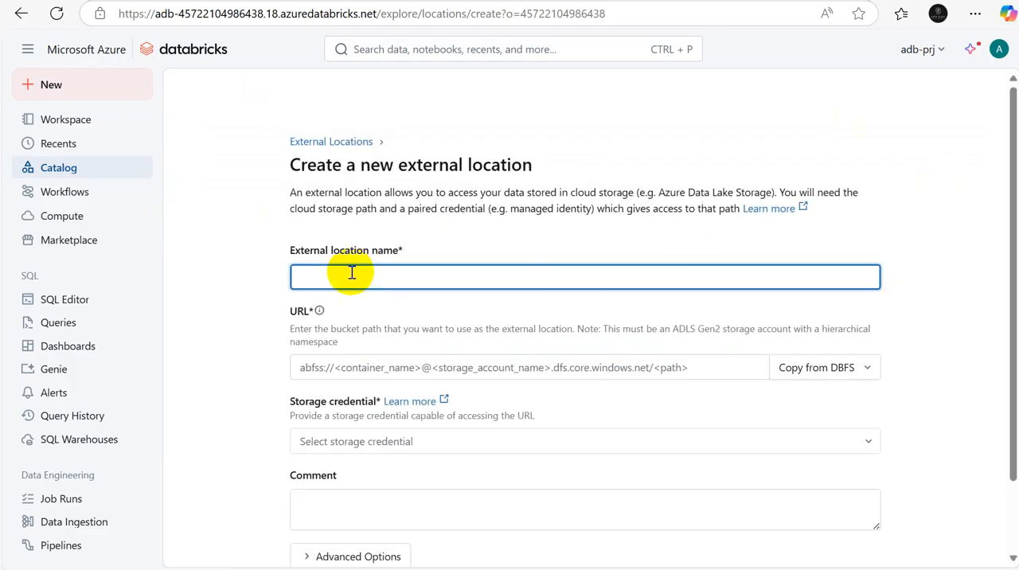
pyautogui.hotkey('alt', 'Tab')
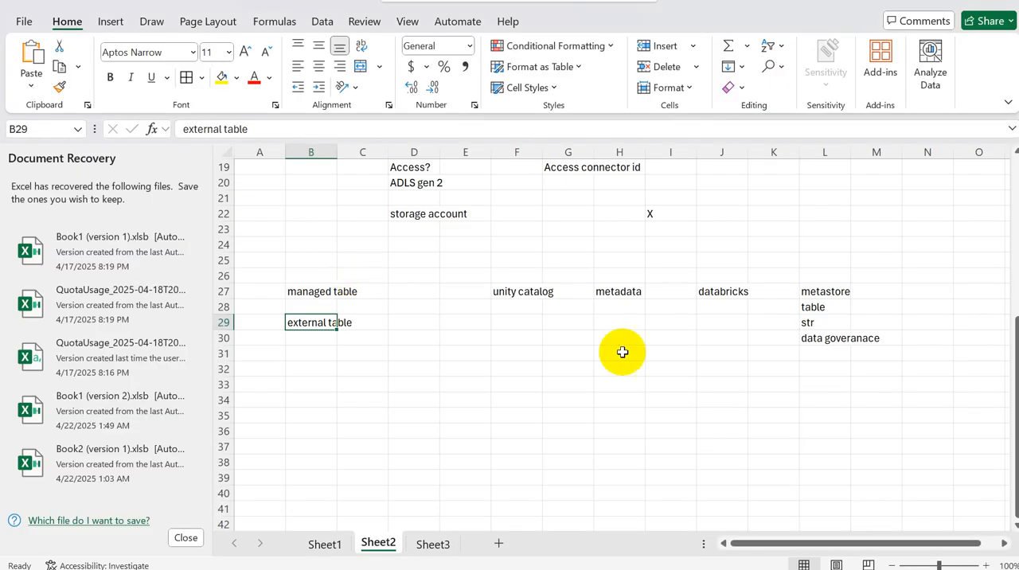
pyautogui.hotkey('alt', 'Tab')
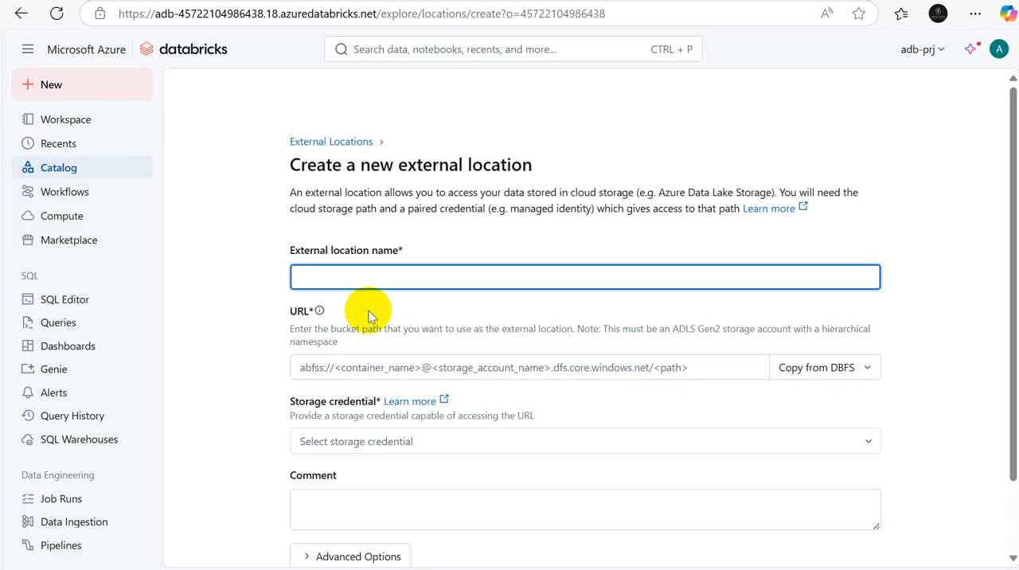
pyautogui.write('bronze_ext_loc')
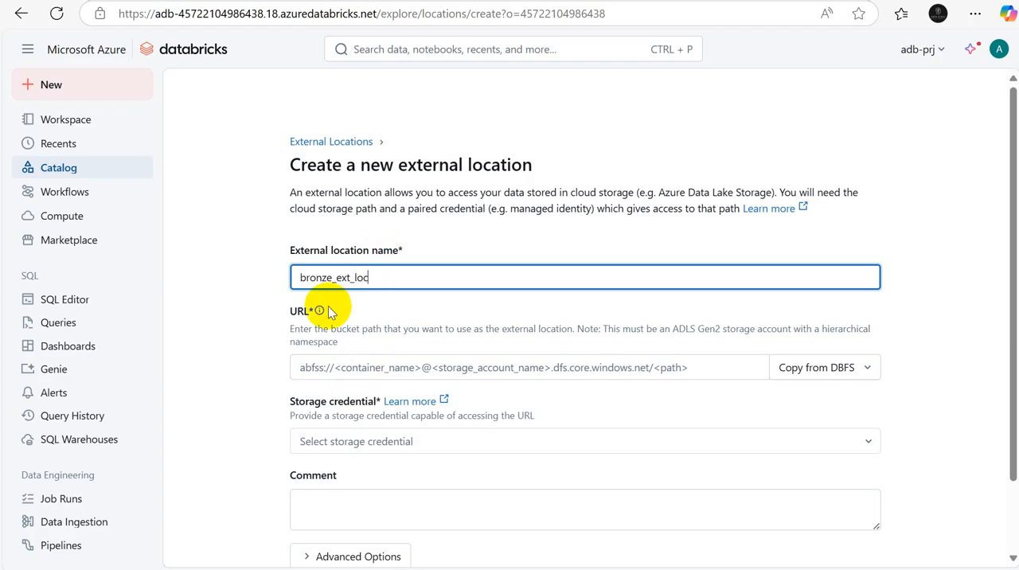
# Step: Switch to the Azure portal to review the containers of the saacl storage account, and return to the external location form
pyautogui.click(311, 367)
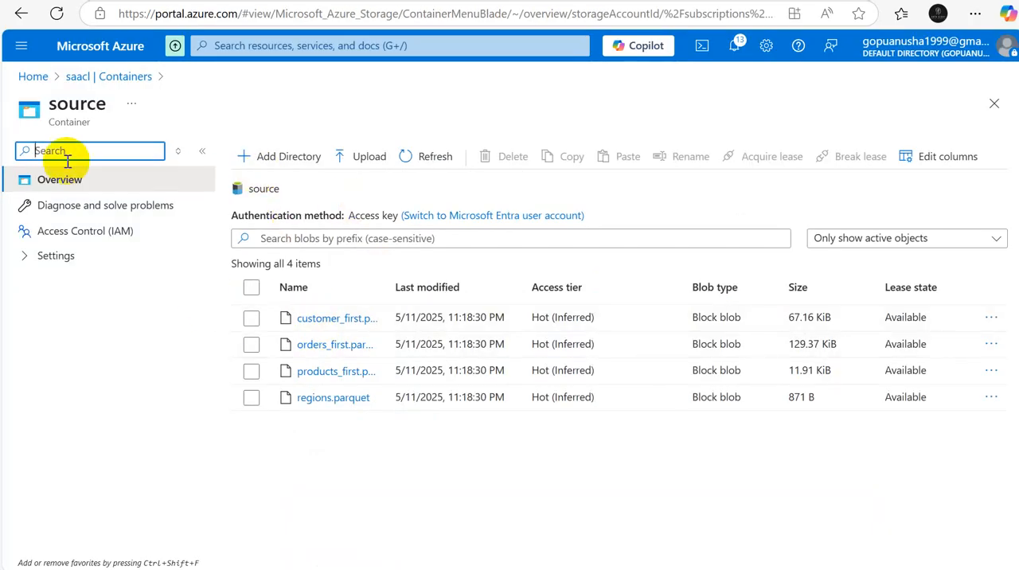
pyautogui.click(103, 76)
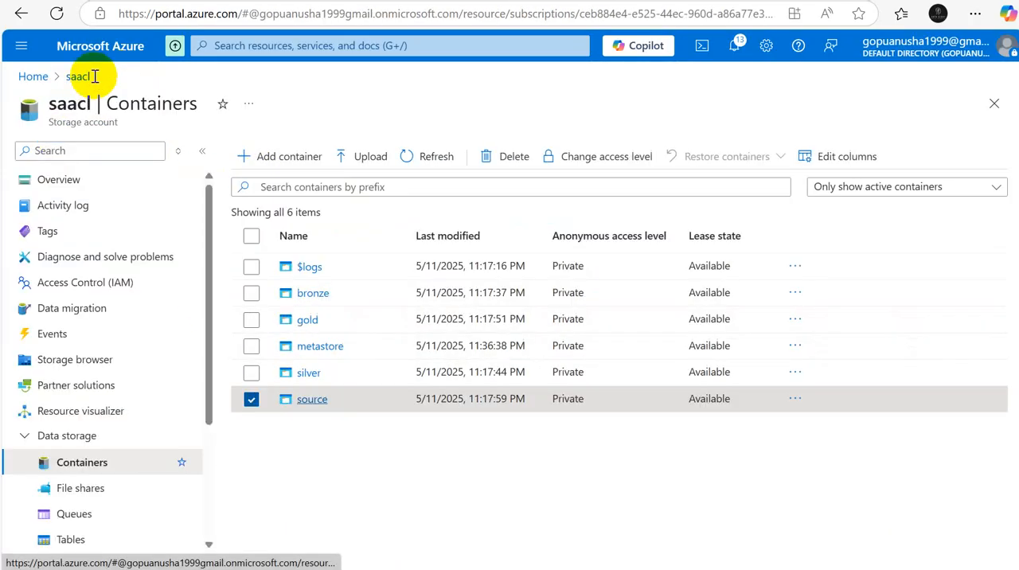
pyautogui.click(251, 399)
pyautogui.hotkey('alt', 'Tab')
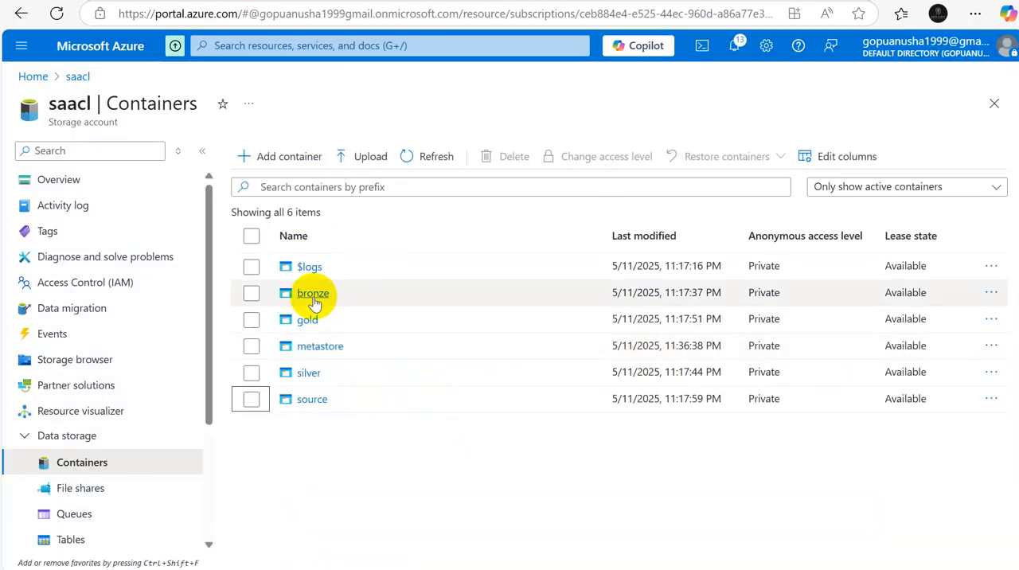
pyautogui.click(312, 297)
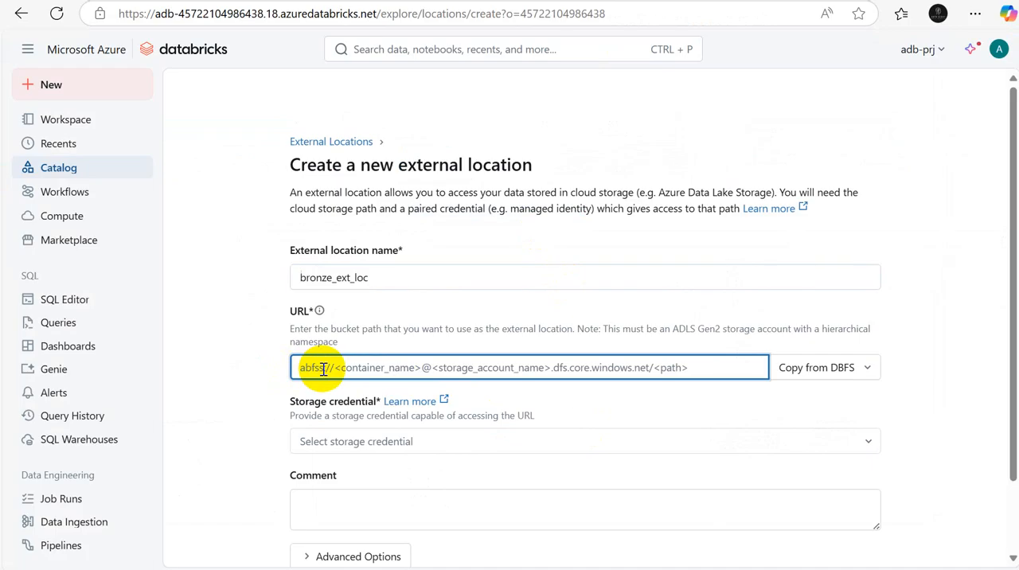
pyautogui.write('abfs')
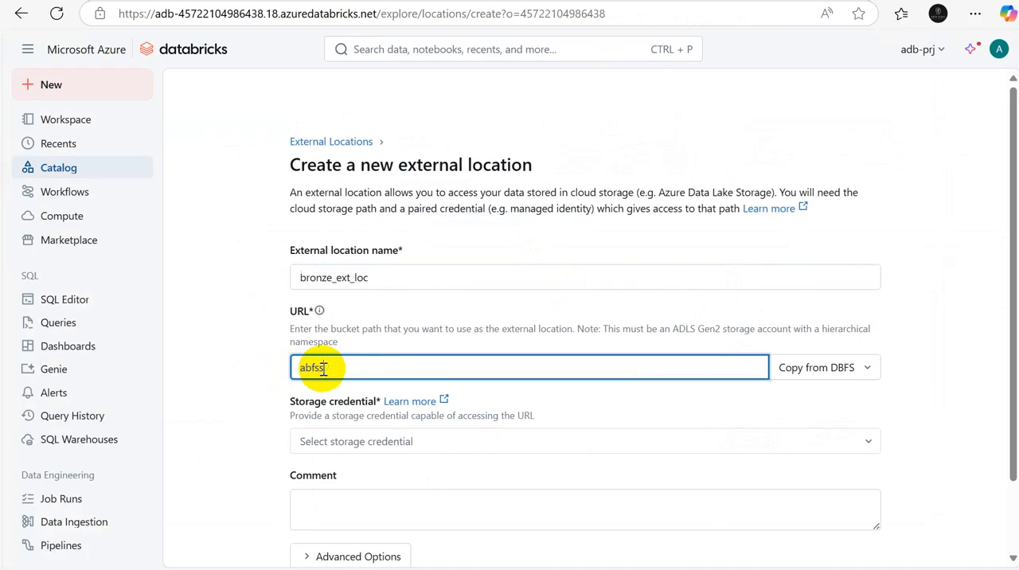
pyautogui.write('s://bronze@saacl')
pyautogui.hotkey('alt', 'Tab')
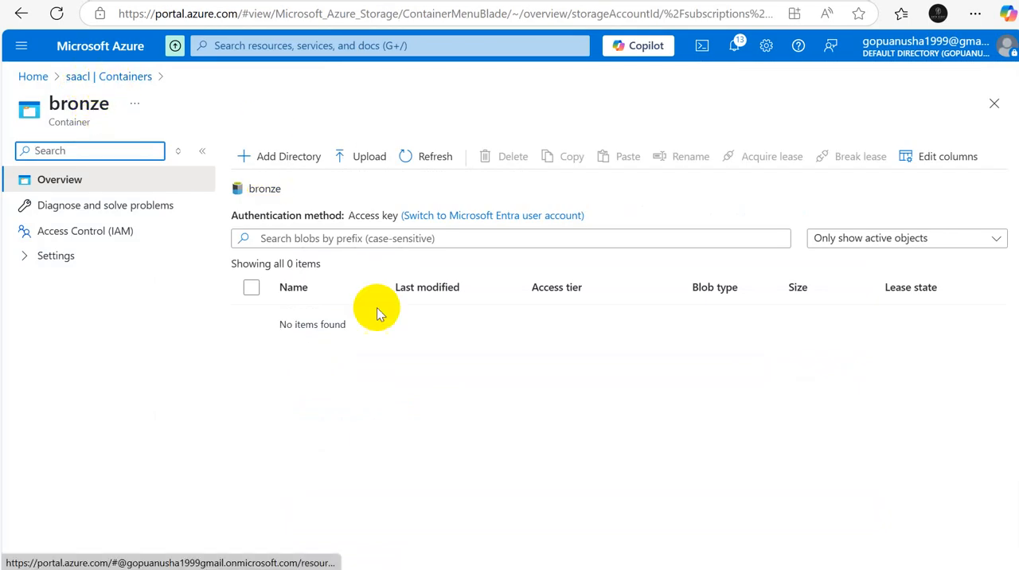
pyautogui.hotkey('alt', 'Tab')
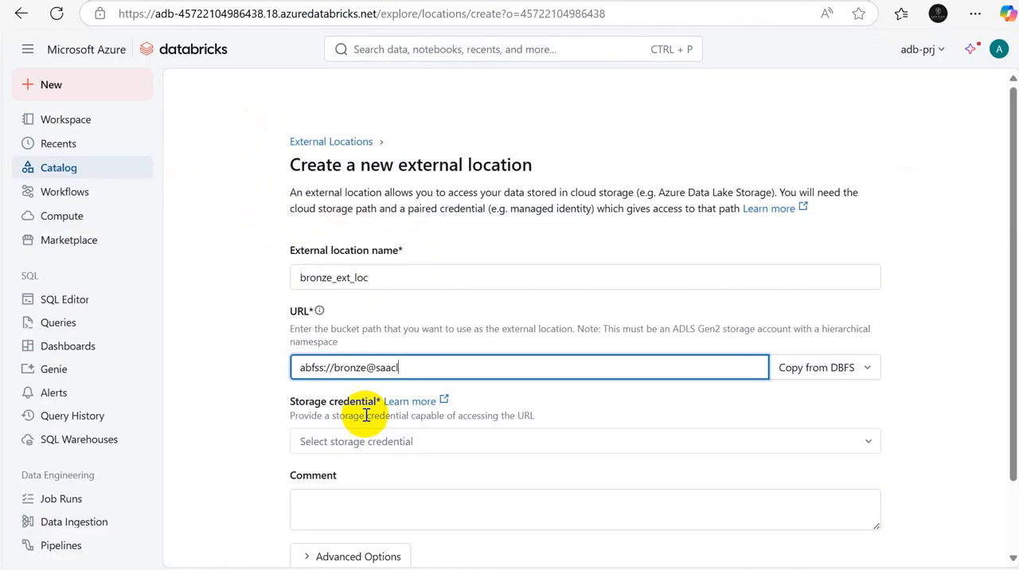
pyautogui.write('l.')
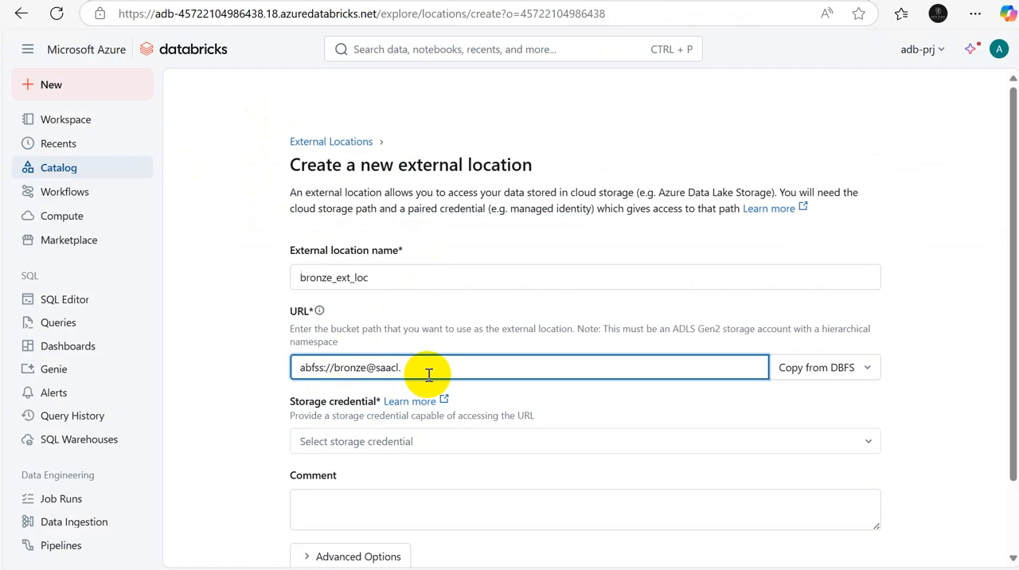
pyautogui.write('dfs.core.windows.net/')
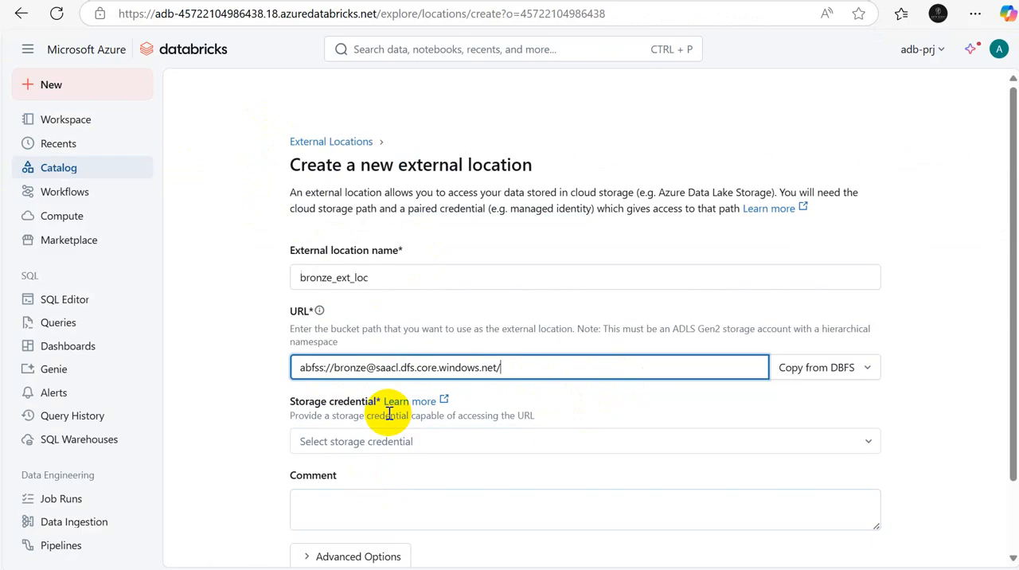
# Step: Check the bronze container in the Azure portal and the catalog prerequisites listed on Sheet3 of the Excel workbook
pyautogui.hotkey('alt', 'Tab')
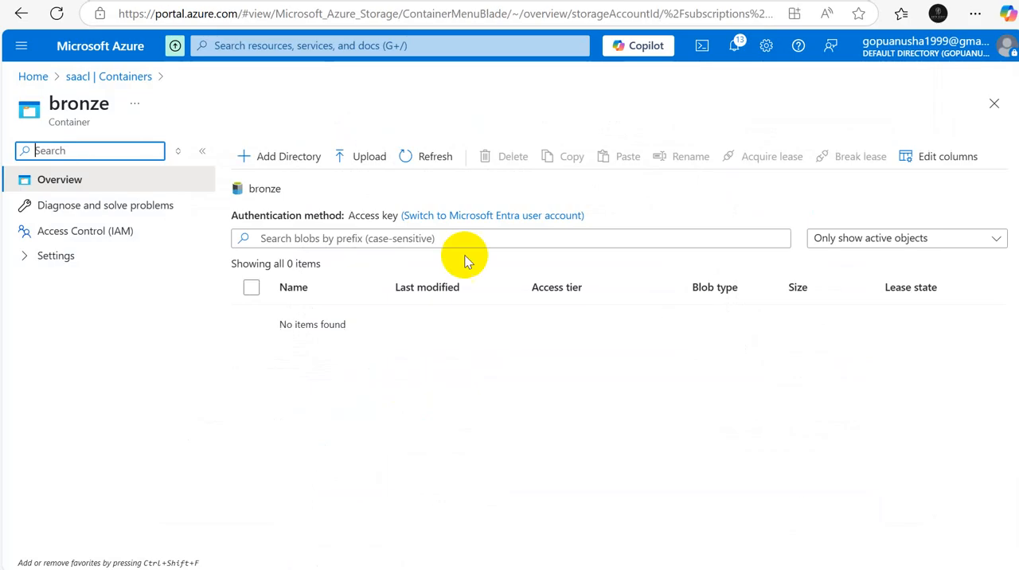
pyautogui.hotkey('alt', 'Tab')
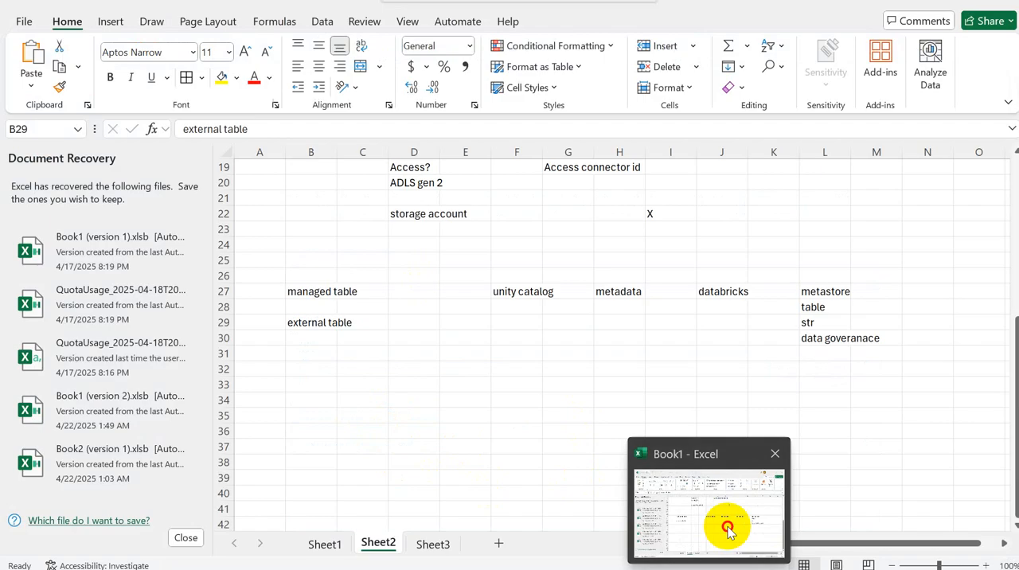
pyautogui.click(724, 530)
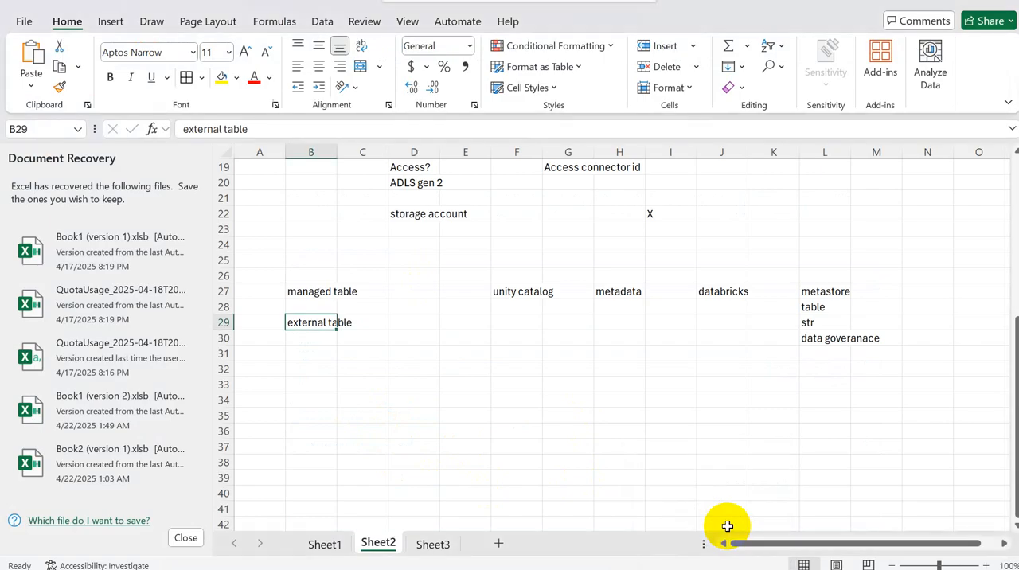
pyautogui.click(433, 544)
pyautogui.click(312, 492)
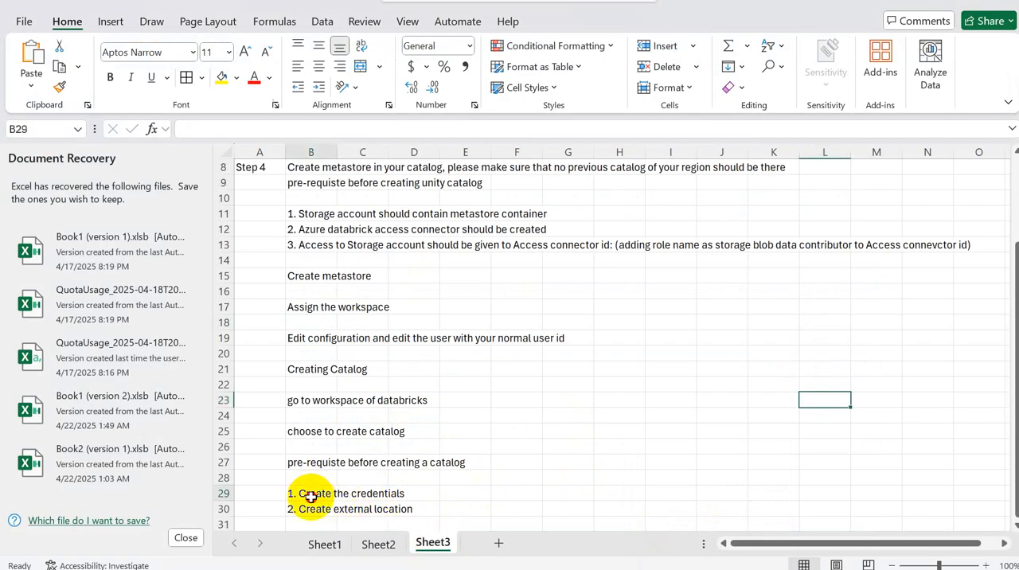
pyautogui.click(309, 510)
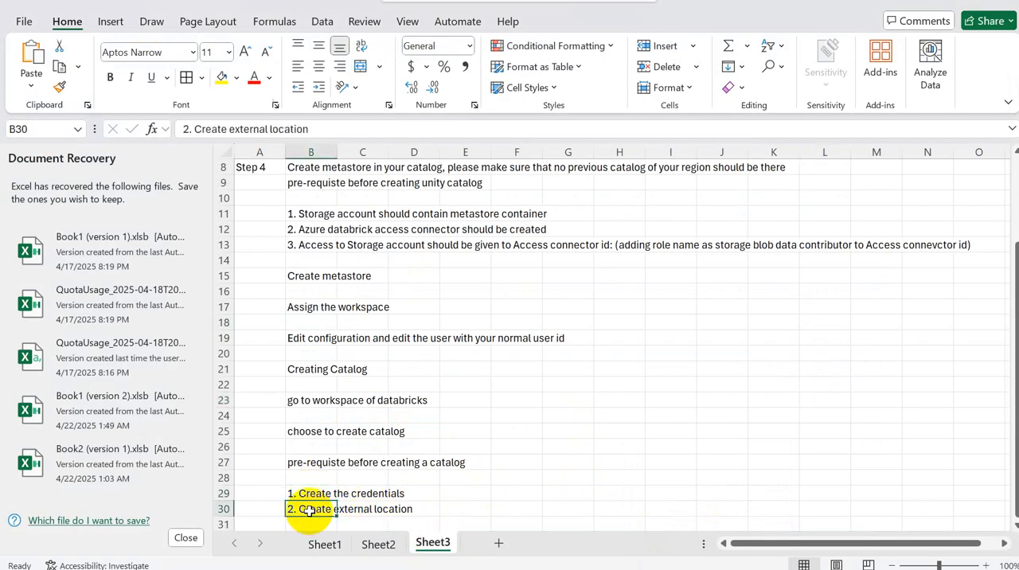
# Step: Switch back to the Databricks workspace and open the catalog in a separate browser tab
pyautogui.hotkey('alt', 'Tab')
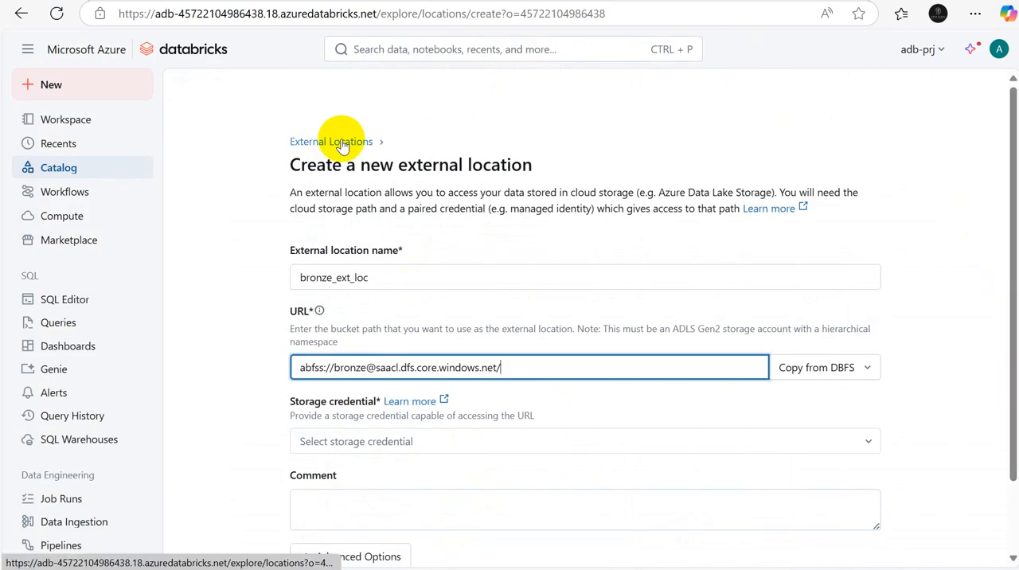
pyautogui.rightClick(60, 170)
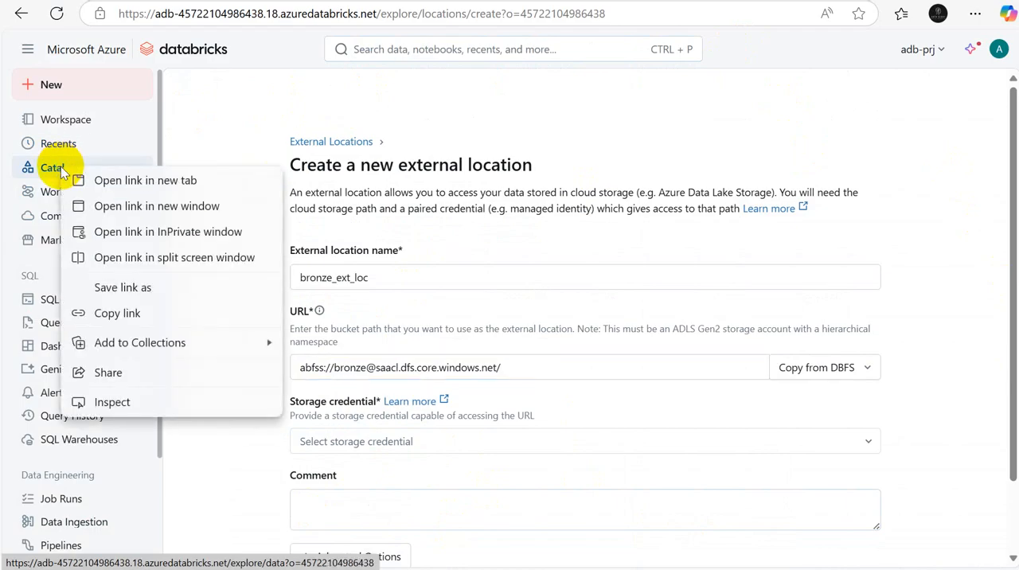
pyautogui.click(128, 183)
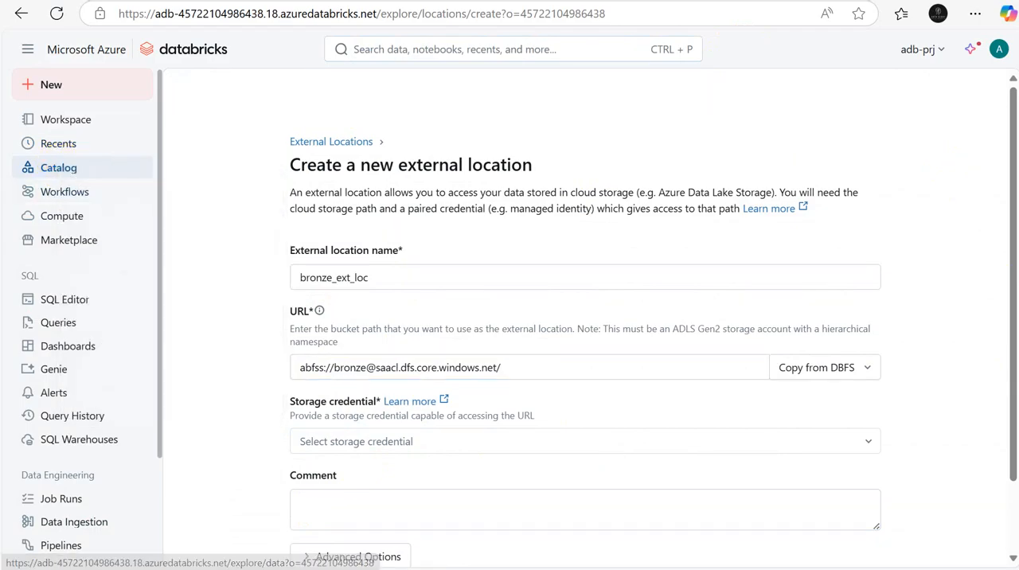
pyautogui.hotkey('ctrl', 'Tab')
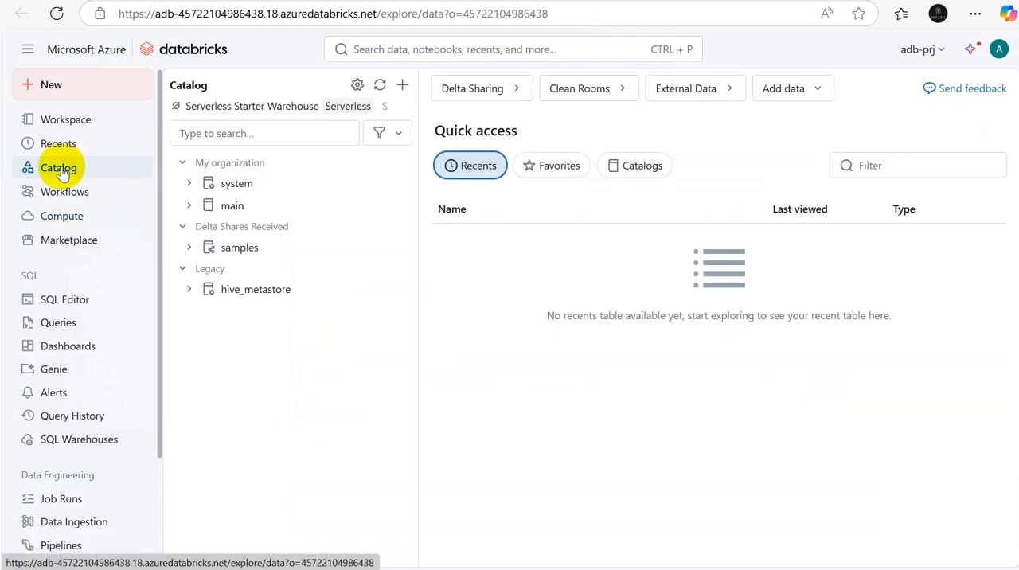
# Step: Start a new Azure Managed Identity storage credential named cred_adb in the external data credentials
pyautogui.click(736, 88)
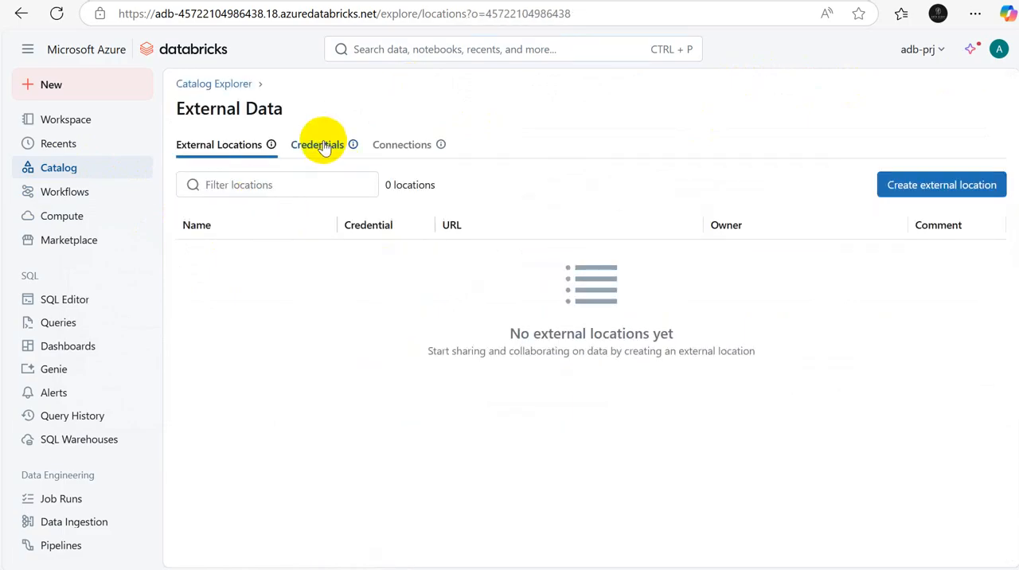
pyautogui.click(322, 149)
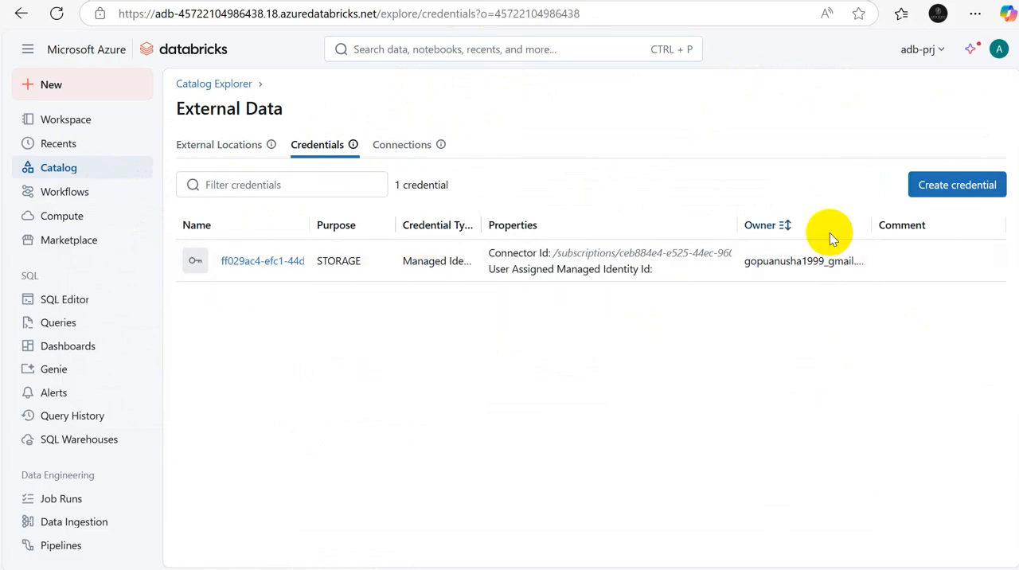
pyautogui.click(946, 191)
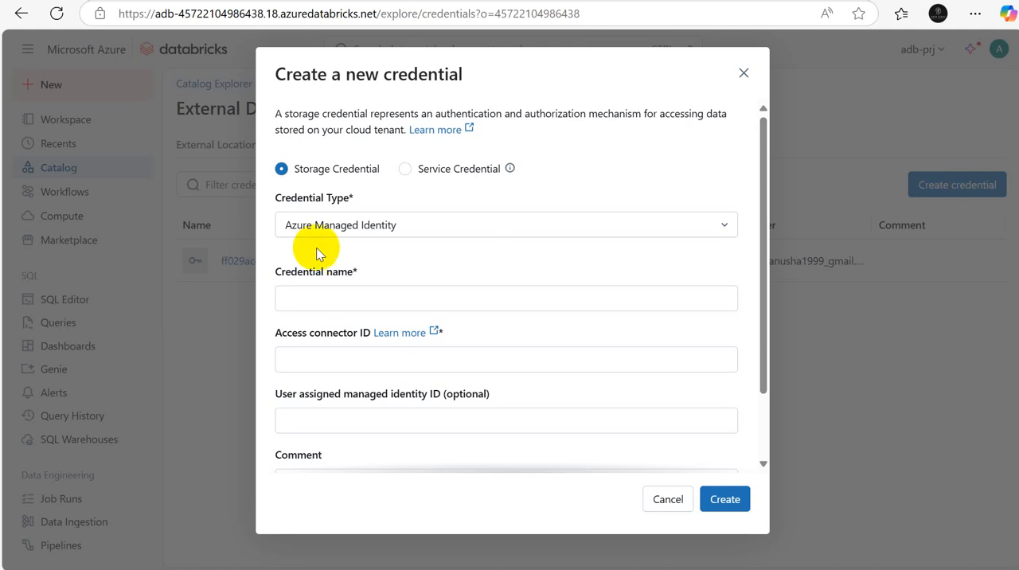
pyautogui.click(328, 299)
pyautogui.write('cre')
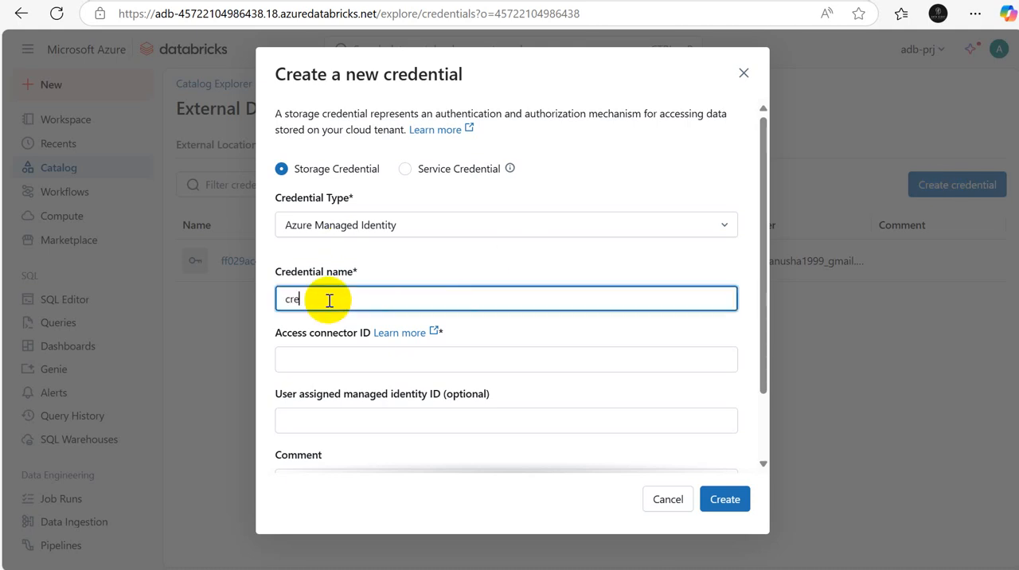
pyautogui.write('d_adb')
# Step: Switch to the Azure portal and copy the resource ID of unity-catalog-access-connector for the credential's access connector ID
pyautogui.click(377, 358)
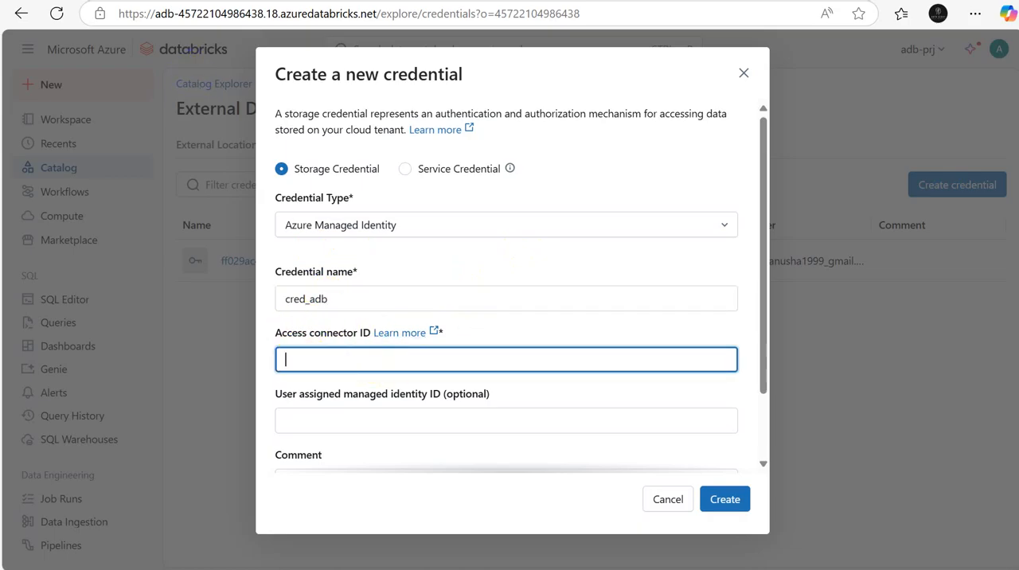
pyautogui.hotkey('ctrl', 'Tab')
pyautogui.click(35, 84)
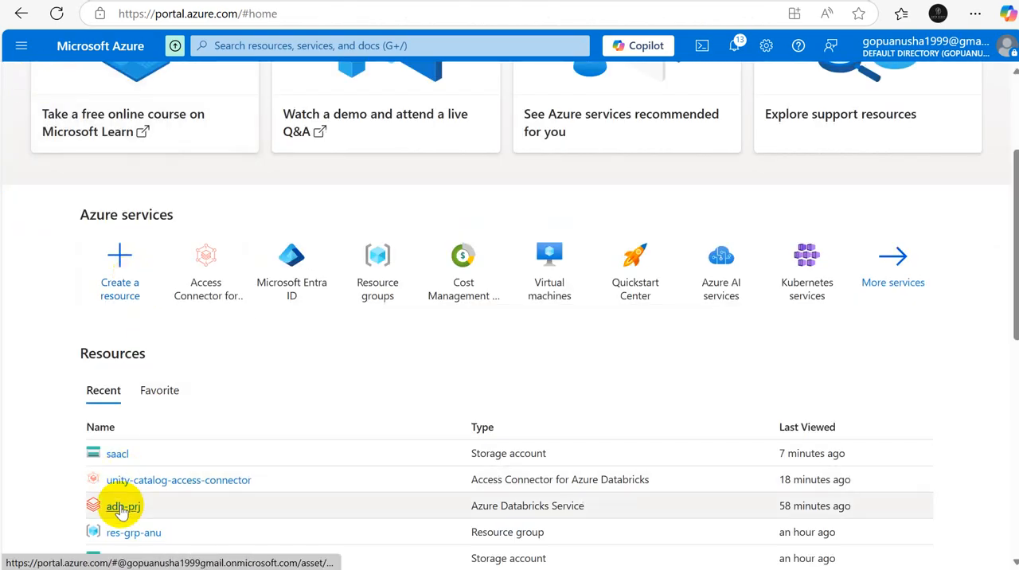
pyautogui.click(172, 481)
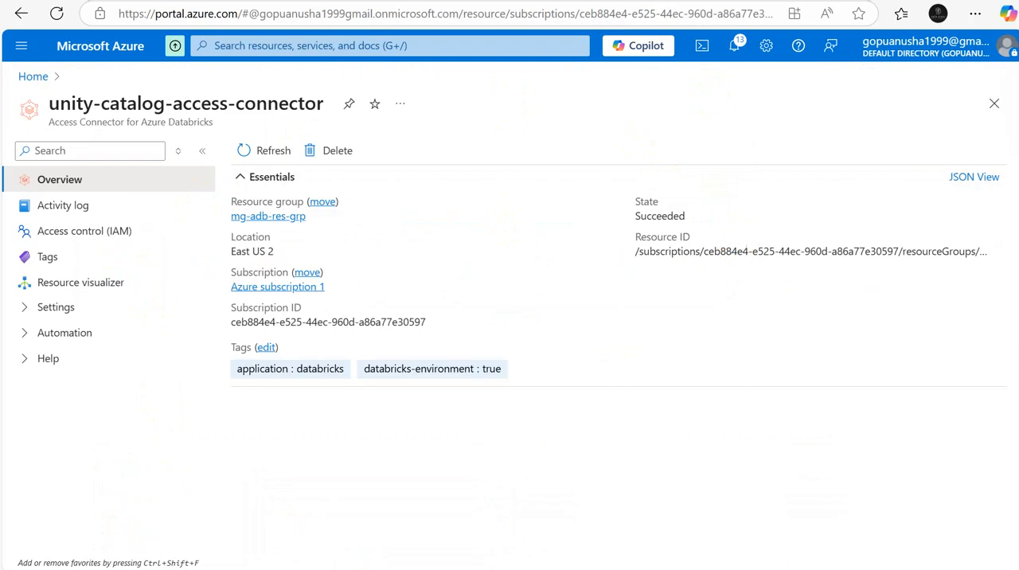
pyautogui.click(999, 252)
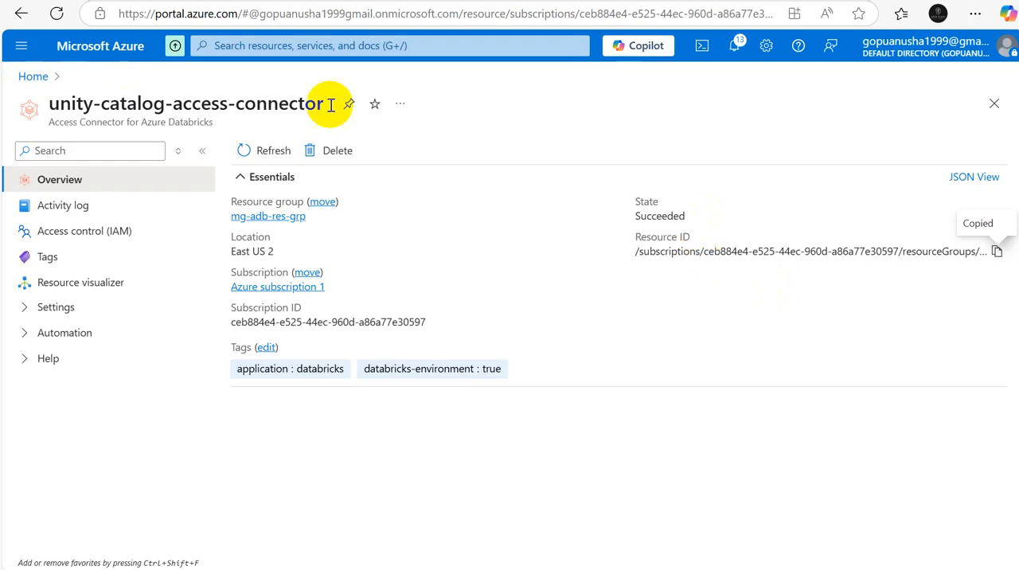
pyautogui.click(998, 254)
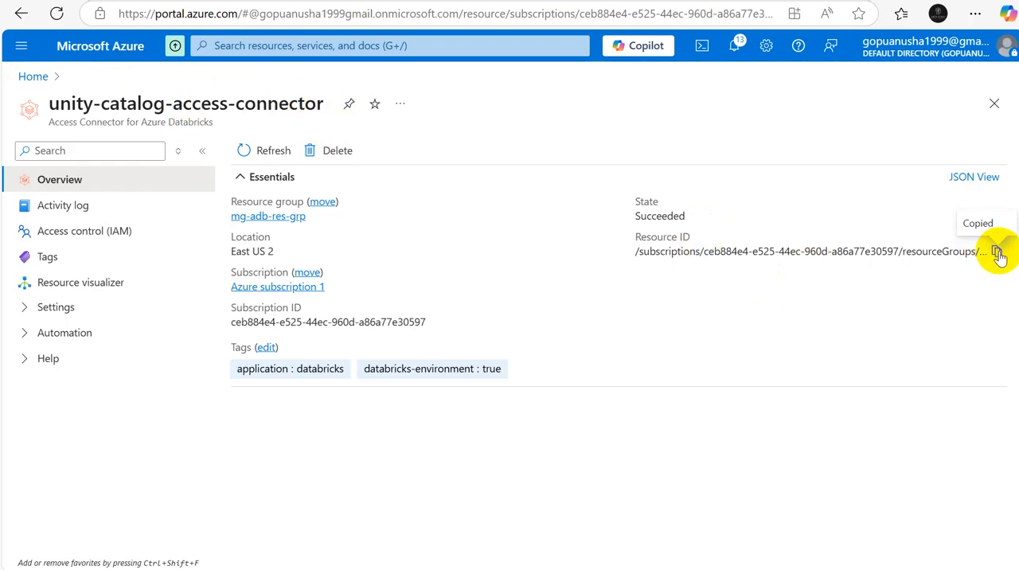
# Step: Return to the Databricks credential form, paste the copied resource ID as the access connector ID, and create the credential
pyautogui.hotkey('alt', 'Tab')
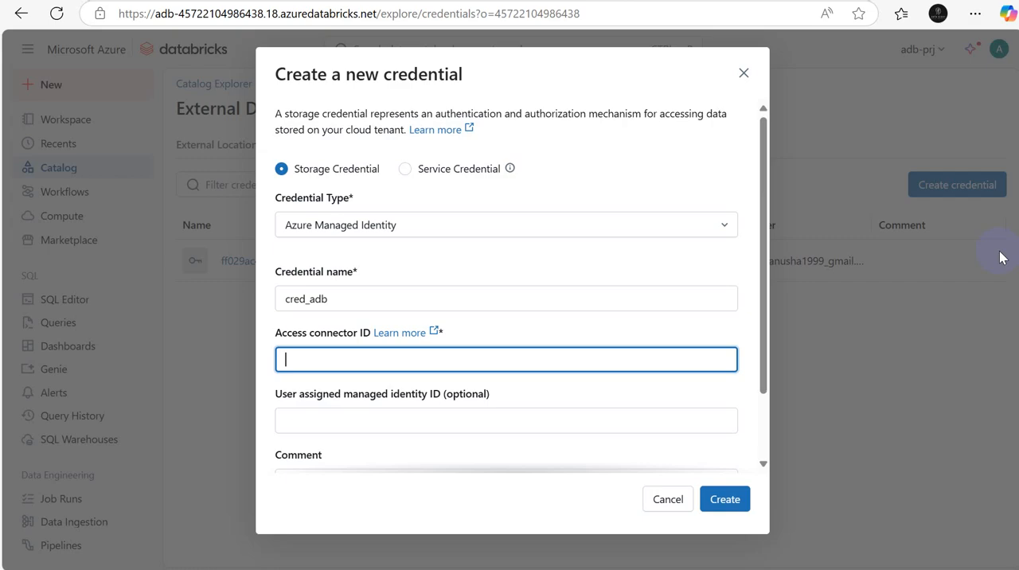
pyautogui.hotkey('ctrl', 'v')
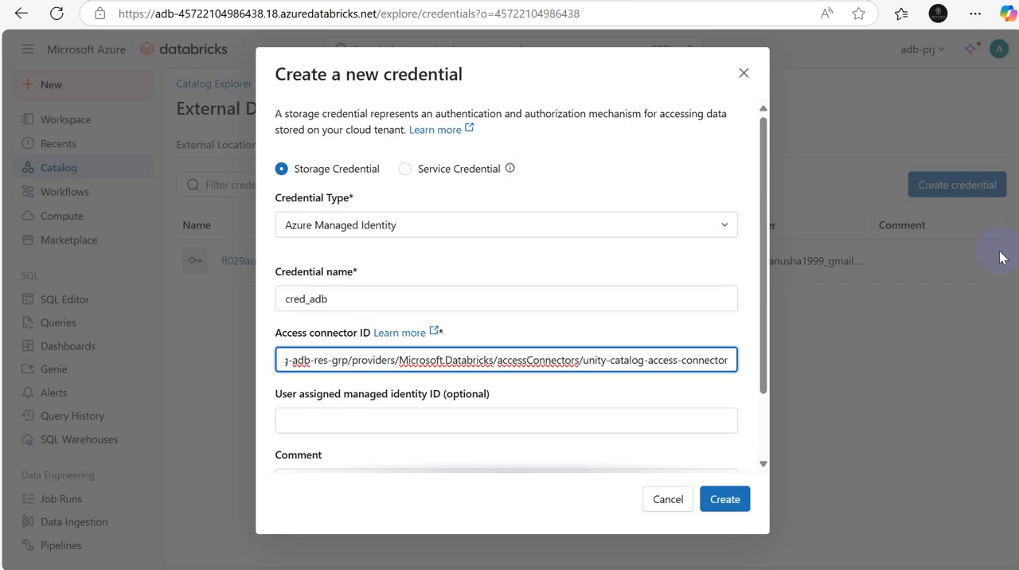
pyautogui.moveTo(763, 378); pyautogui.dragTo(762, 466)
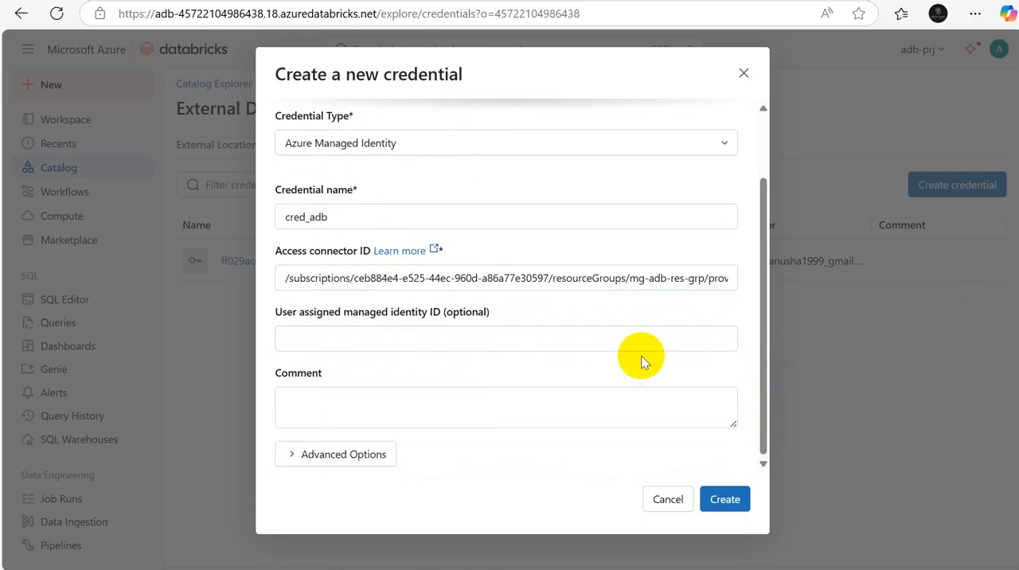
pyautogui.click(726, 507)
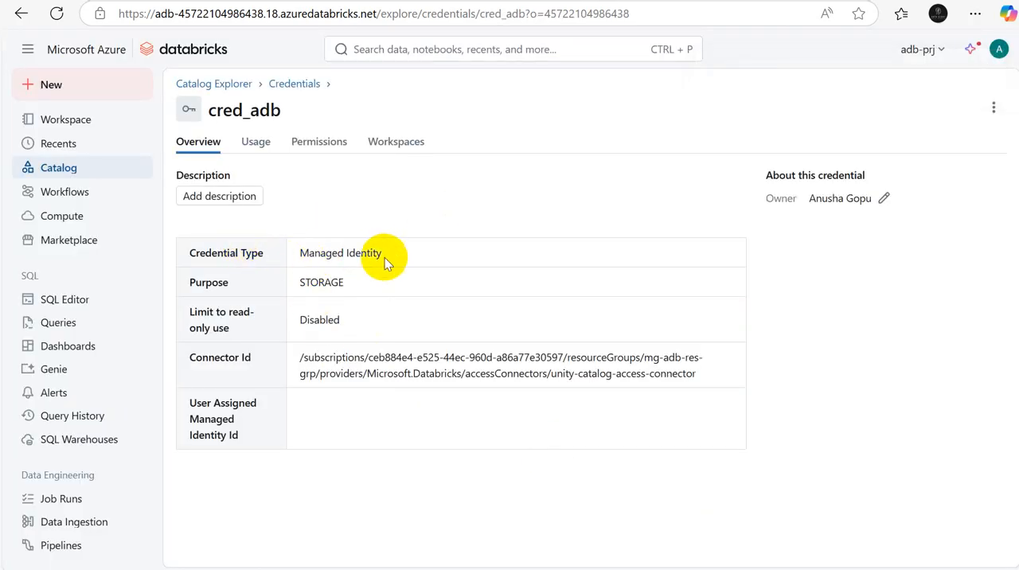
# Step: Review the cred_adb credential's type, usage, permissions and workspace access, and return to the bronze_ext_loc external location form
pyautogui.moveTo(383, 253); pyautogui.dragTo(295, 252)
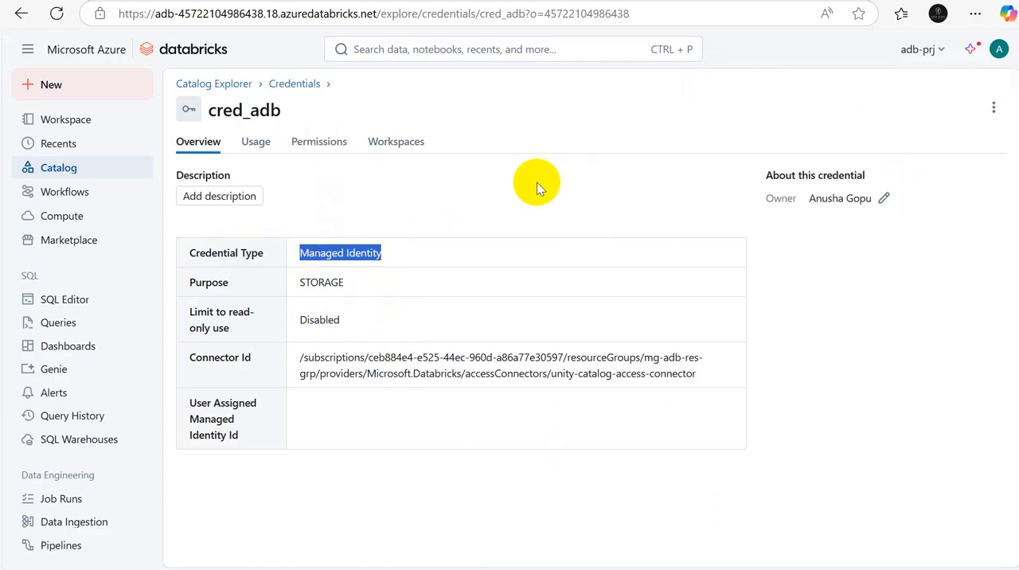
pyautogui.click(249, 149)
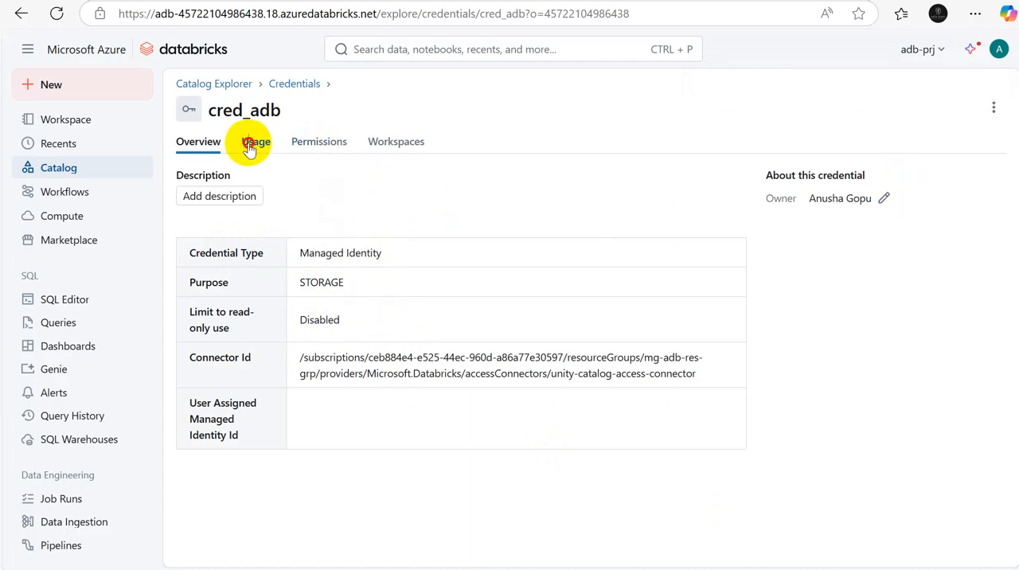
pyautogui.click(307, 143)
pyautogui.click(387, 143)
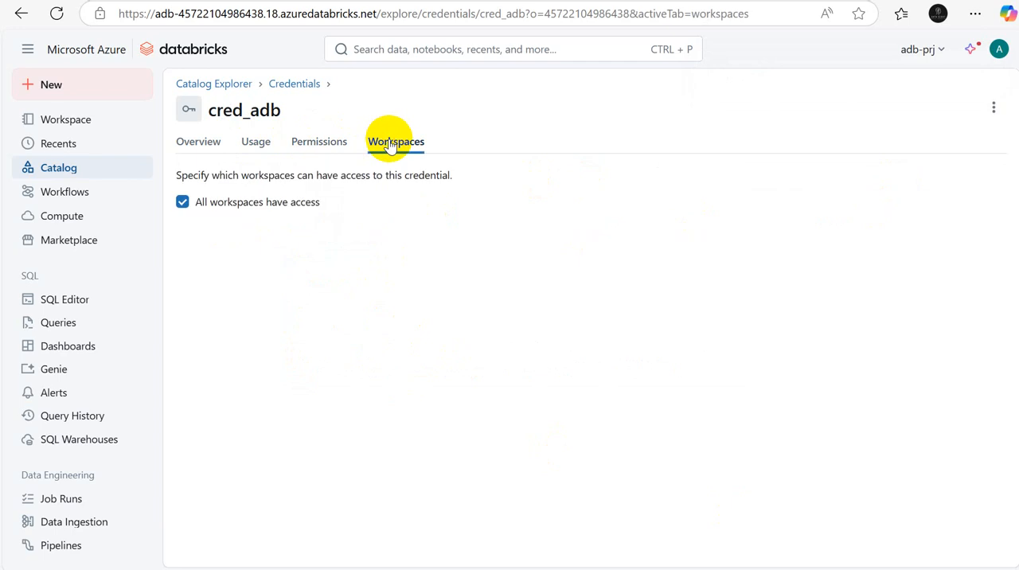
pyautogui.click(184, 141)
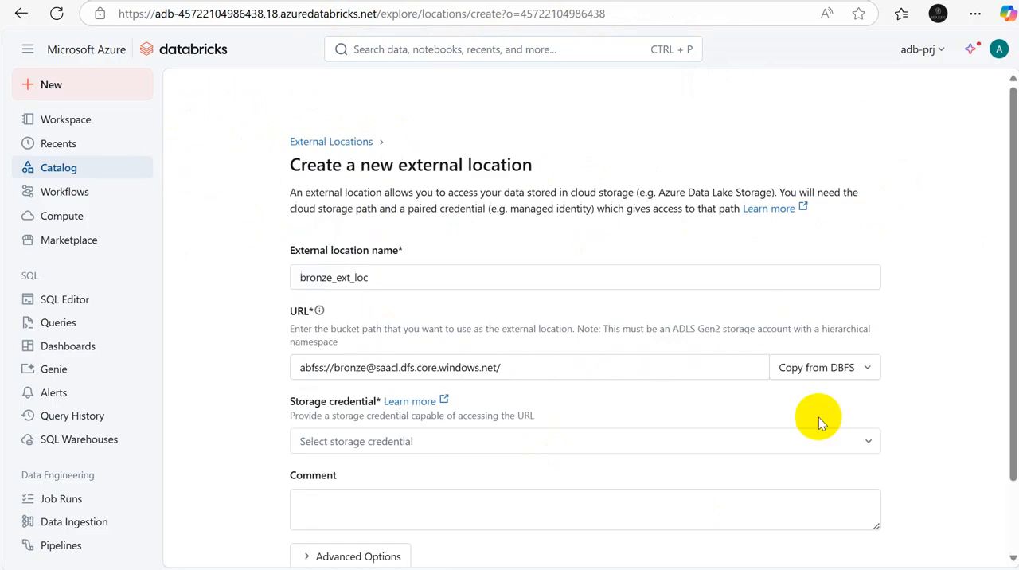
# Step: Choose cred_adb as the storage credential for the bronze_ext_loc external location
pyautogui.click(870, 443)
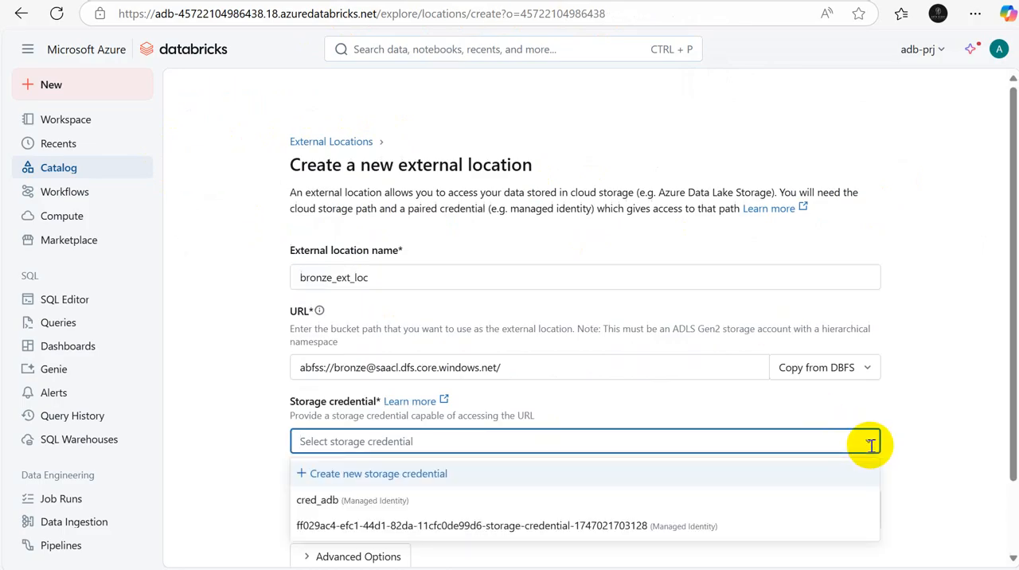
pyautogui.click(334, 501)
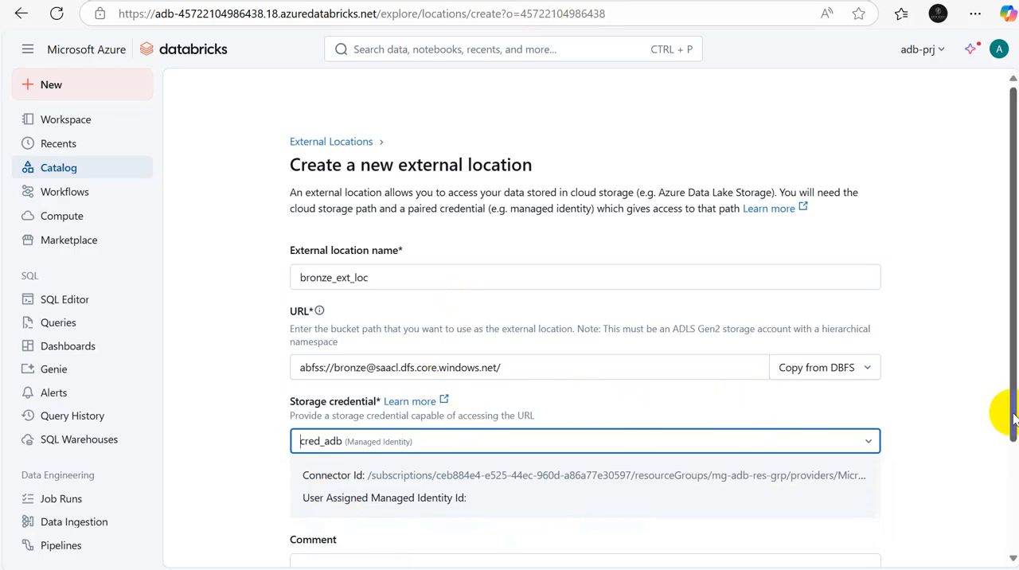
pyautogui.moveTo(1012, 414); pyautogui.dragTo(1010, 436)
pyautogui.click(585, 441)
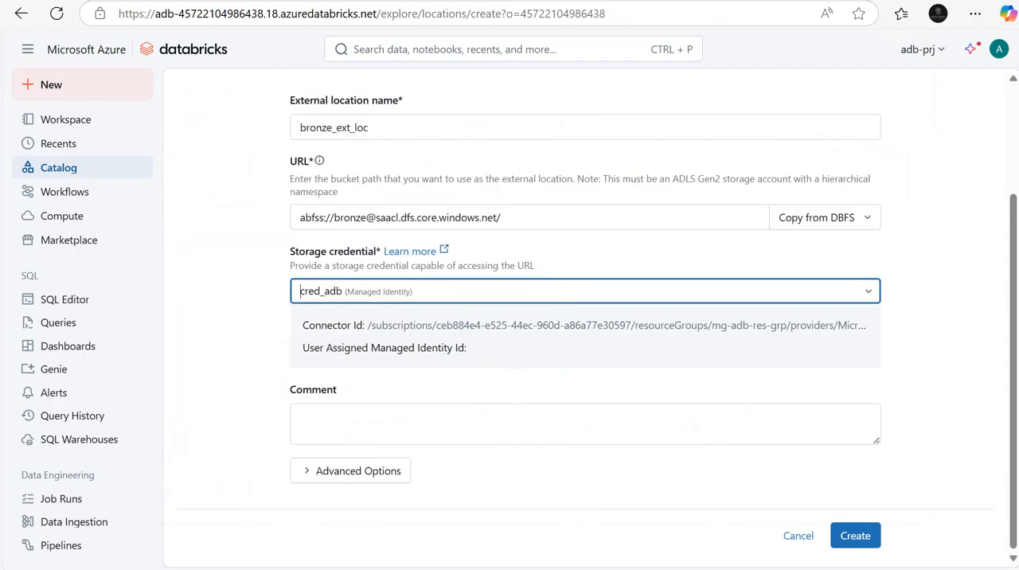
# Step: Check the credentials and external location prerequisites on Sheet3 of the Excel workbook, and return to the Databricks form
pyautogui.moveTo(708, 568)
pyautogui.click(723, 528)
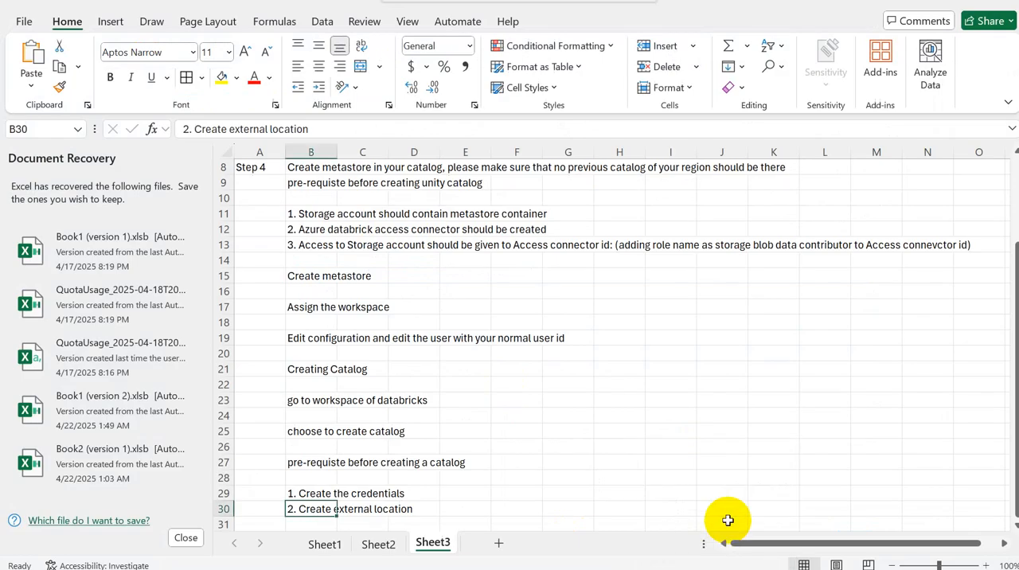
pyautogui.click(306, 494)
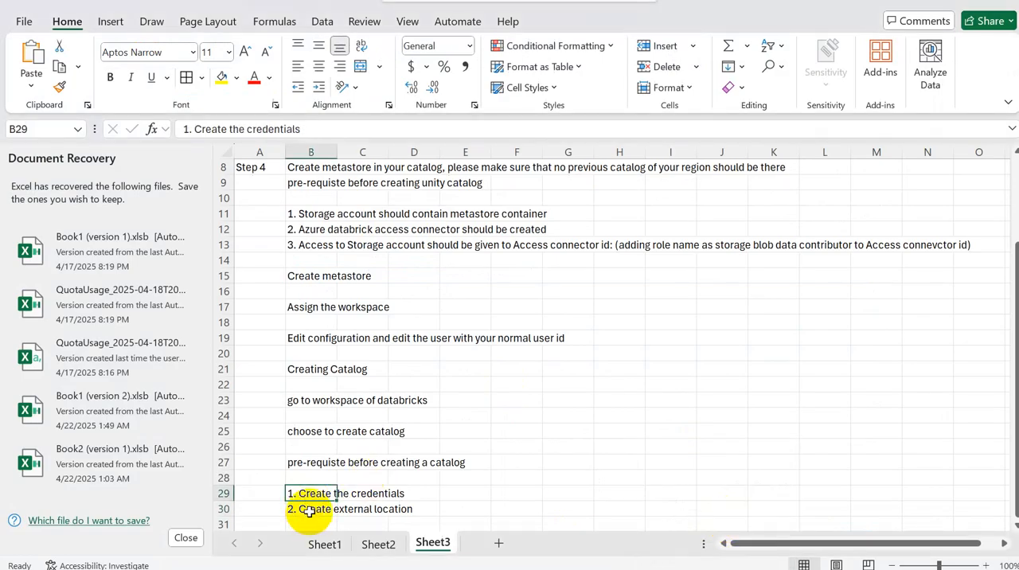
pyautogui.click(309, 511)
pyautogui.hotkey('alt', 'Tab')
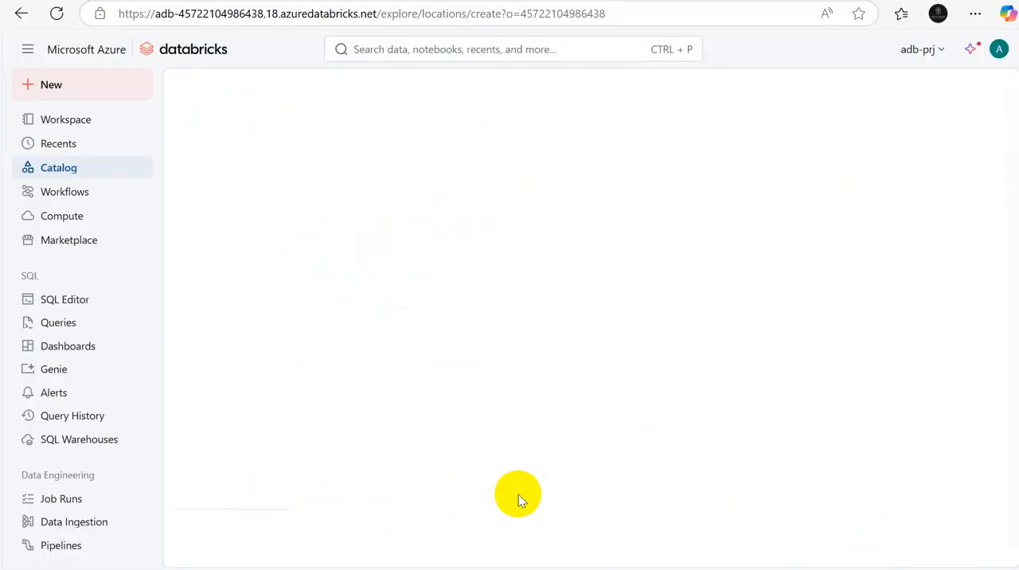
pyautogui.hotkey('alt', 'Tab')
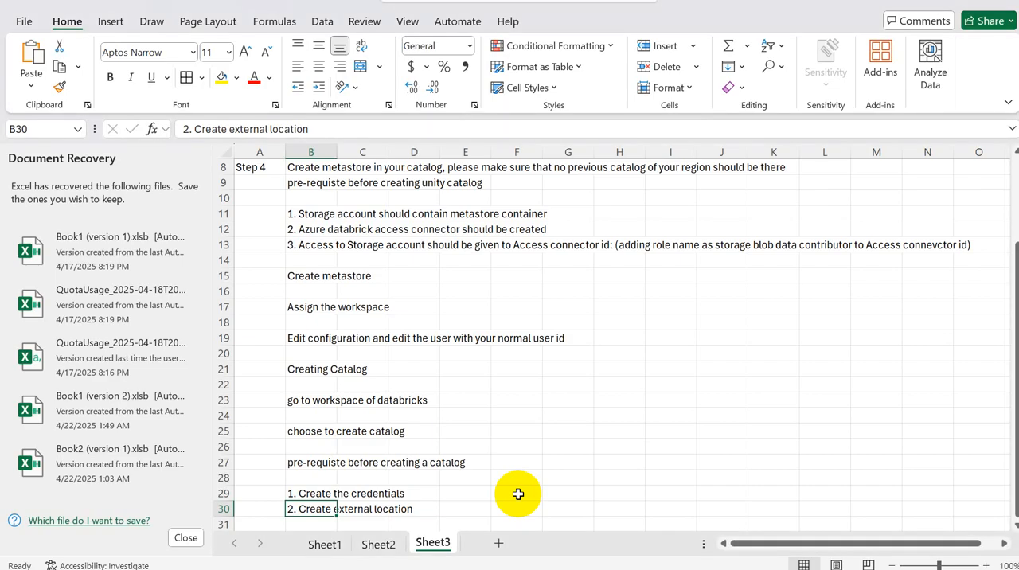
pyautogui.hotkey('alt', 'Tab')
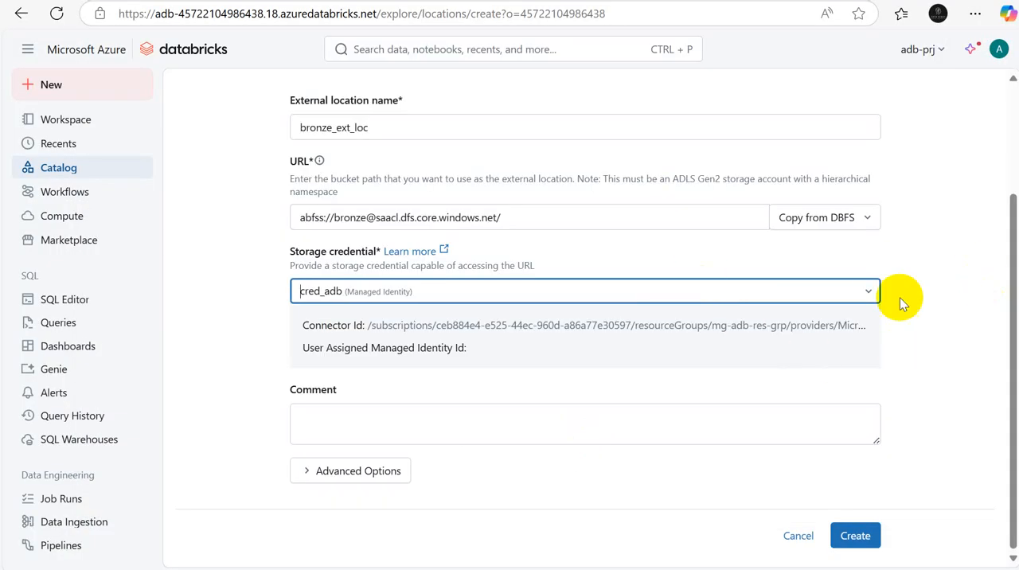
# Step: Create the bronze_ext_loc external location, test its connection, and close the test results
pyautogui.click(853, 536)
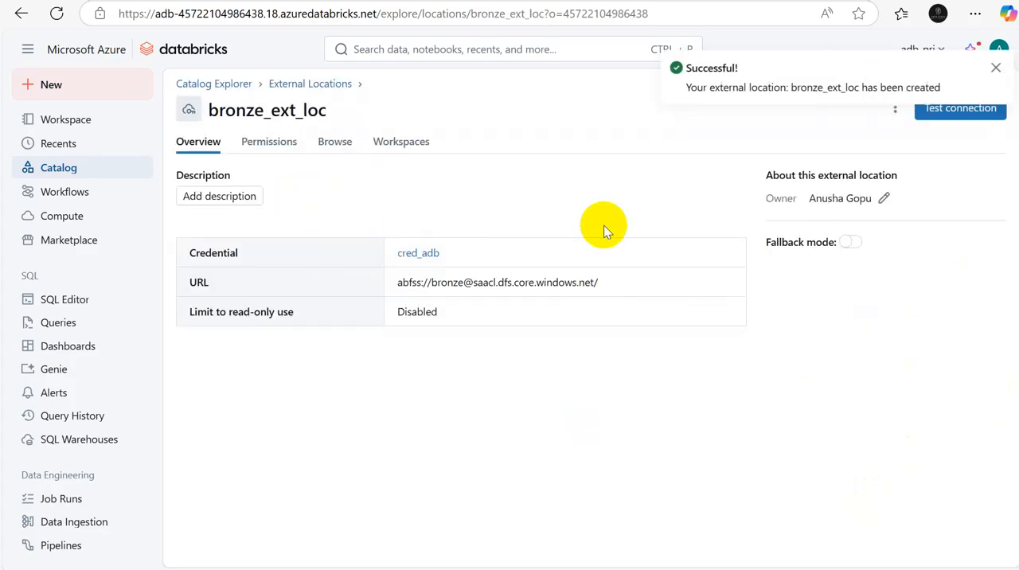
pyautogui.click(995, 69)
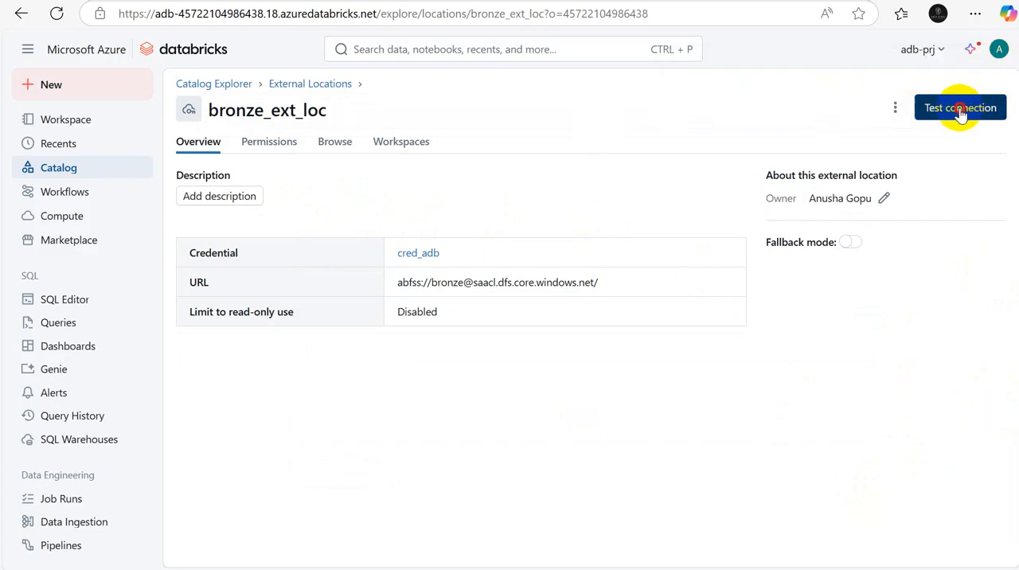
pyautogui.click(961, 112)
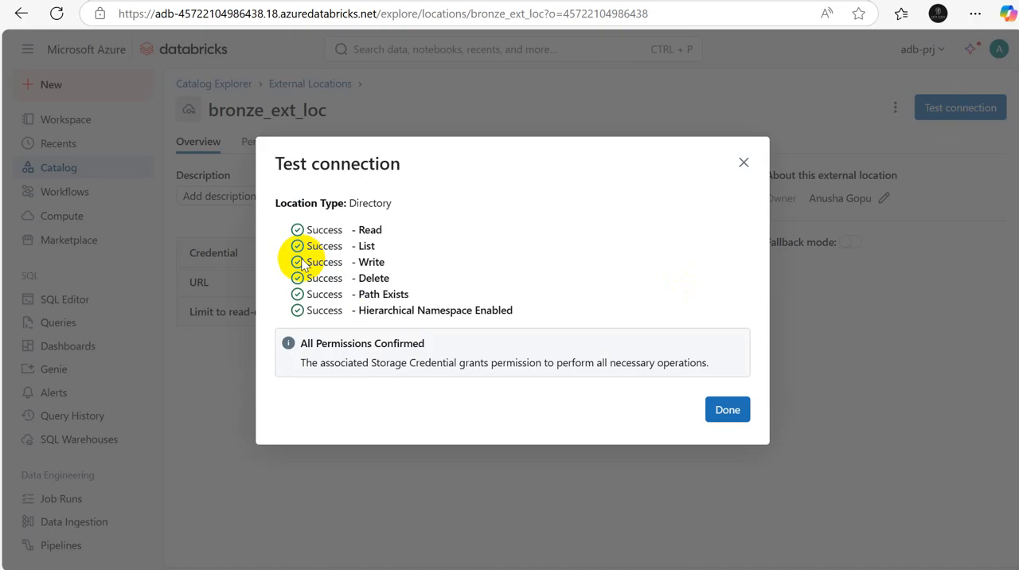
pyautogui.click(733, 416)
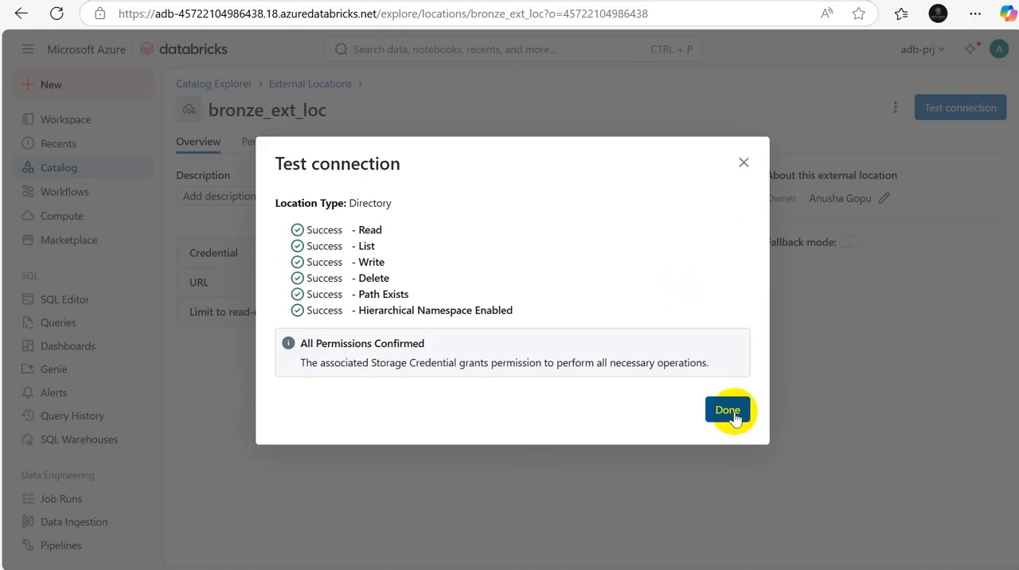
pyautogui.click(728, 411)
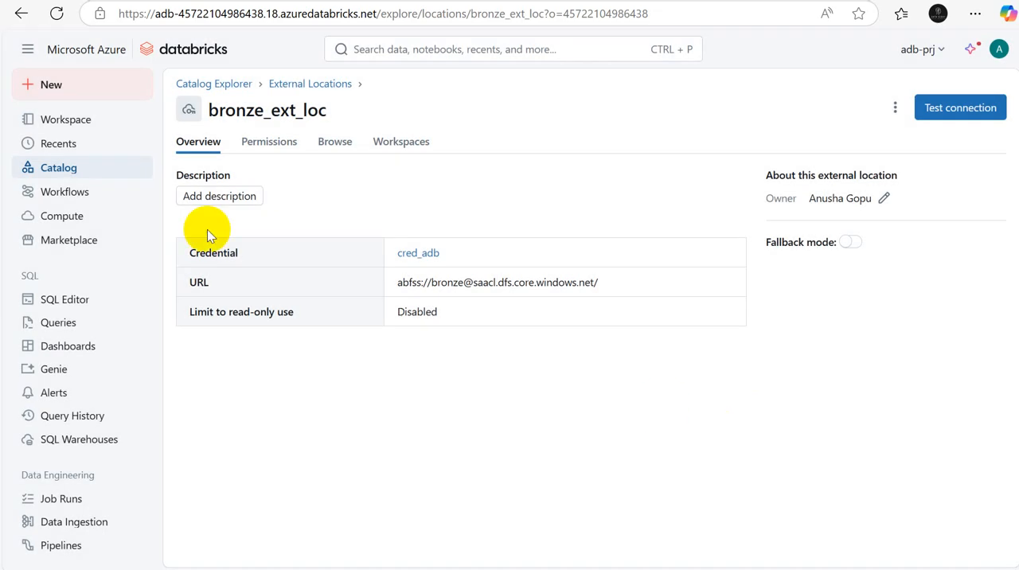
# Step: Start a new external location from the External Locations list and name it silver_ext_loc
pyautogui.click(287, 84)
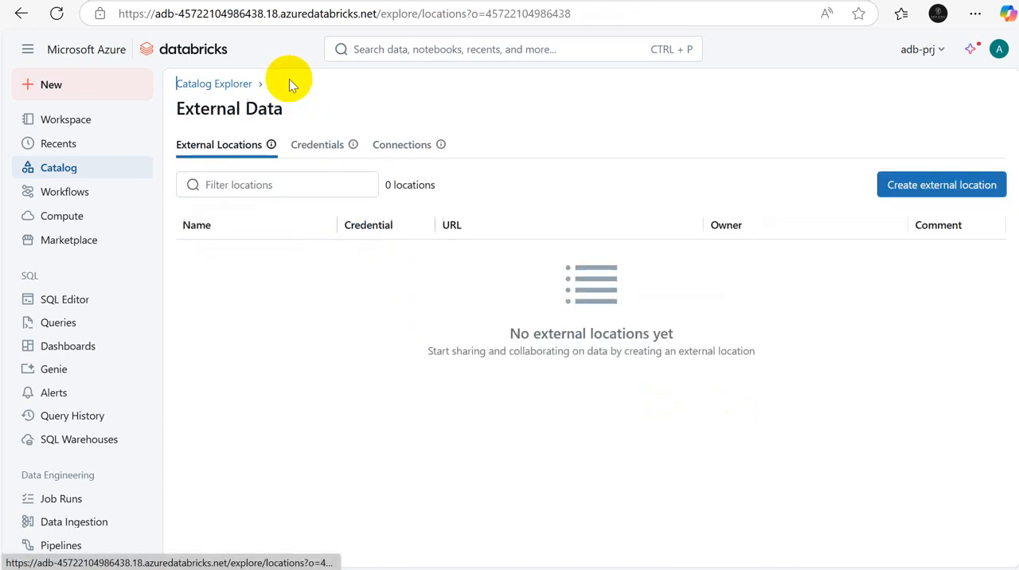
pyautogui.click(948, 191)
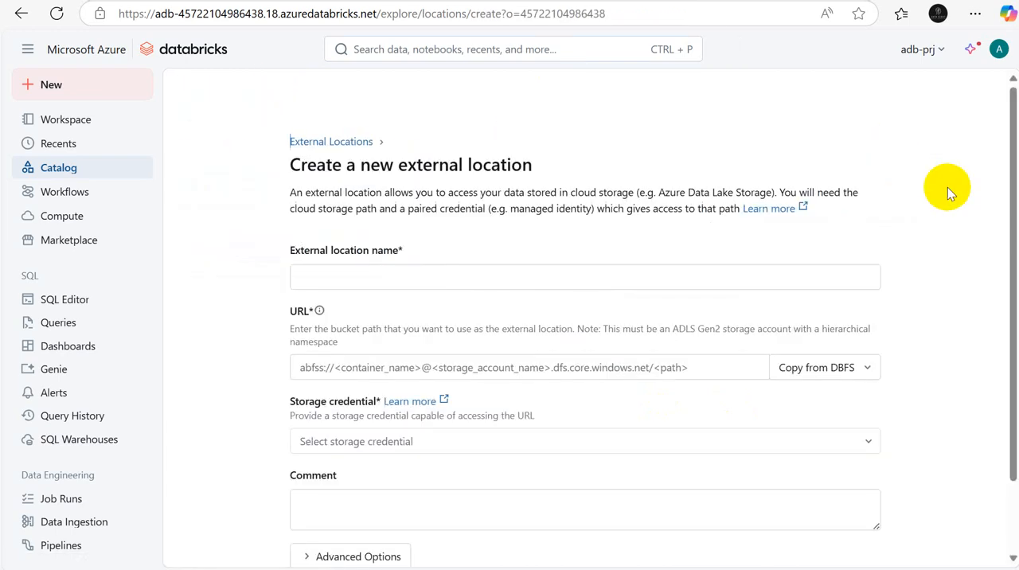
pyautogui.click(363, 281)
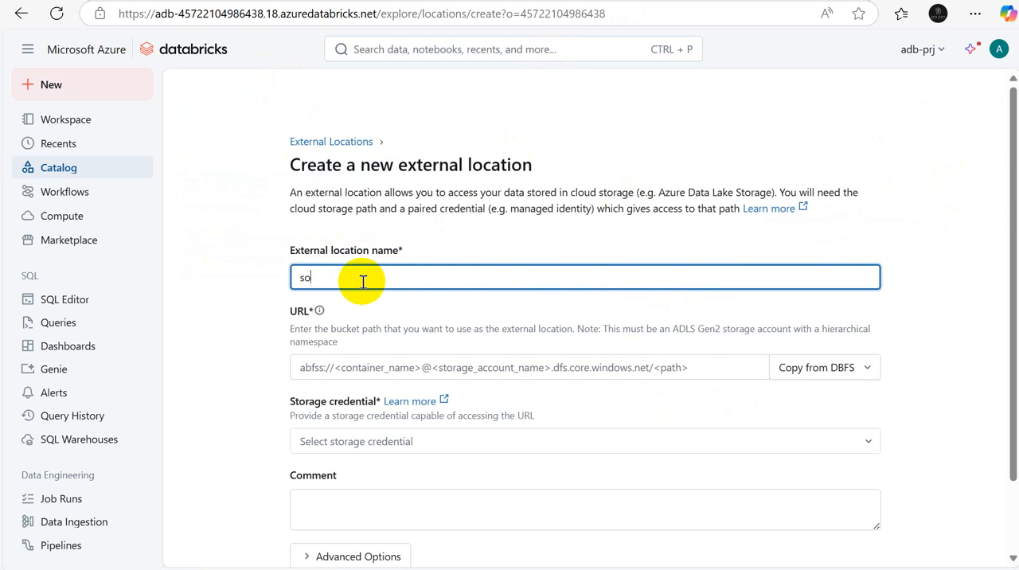
pyautogui.write('silver_ext_loc')
pyautogui.click(307, 367)
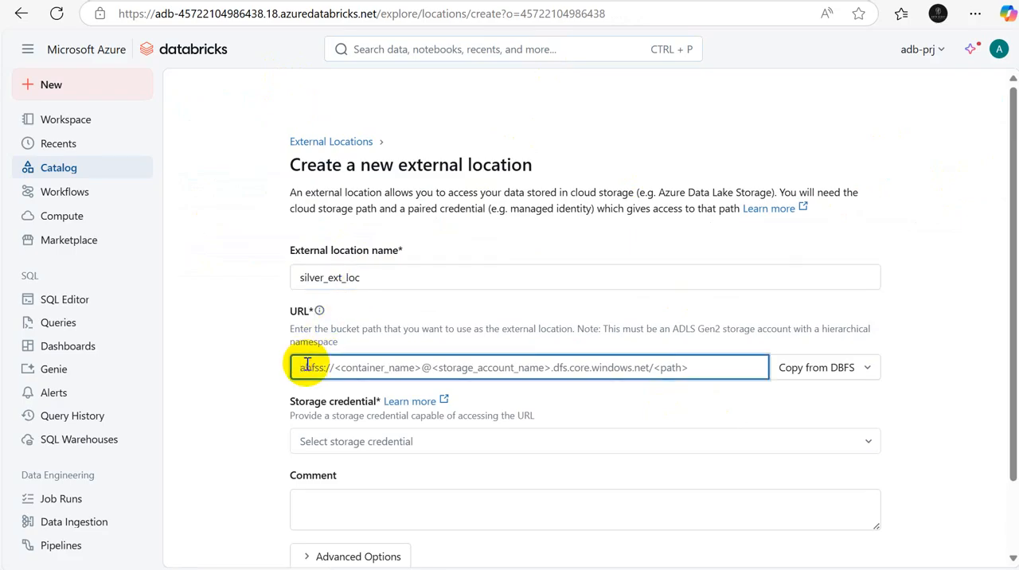
pyautogui.write('abfss://silv')
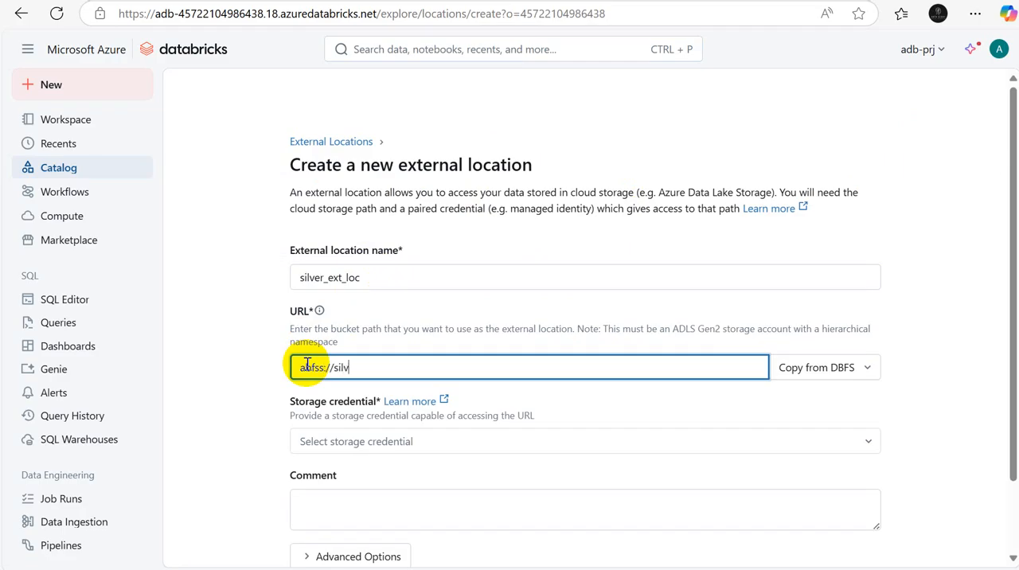
pyautogui.write('er@saacl.dfs.core.')
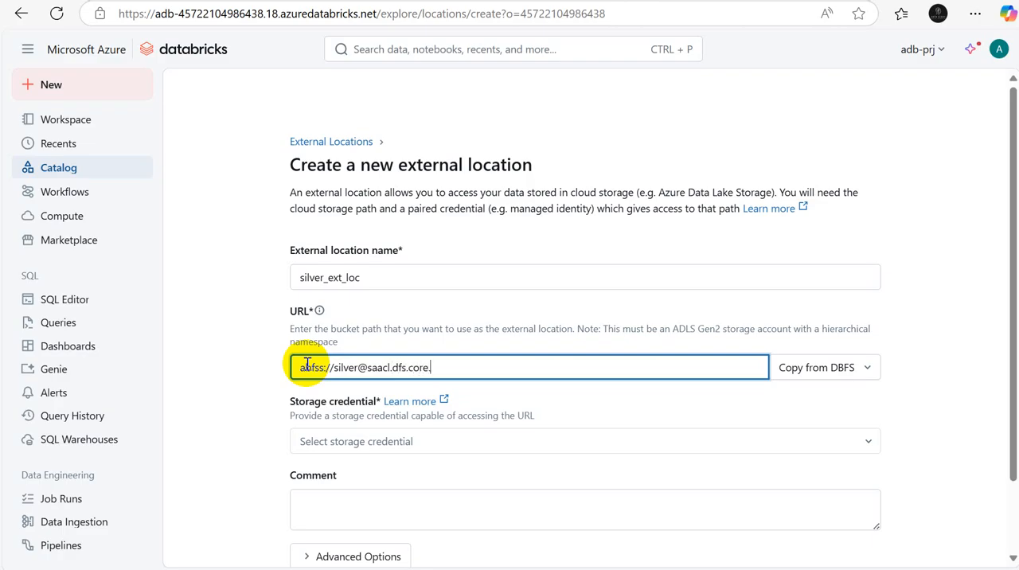
pyautogui.write('windows.net/')
# Step: Choose cred_adb as the storage credential for silver_ext_loc and create the external location
pyautogui.click(391, 444)
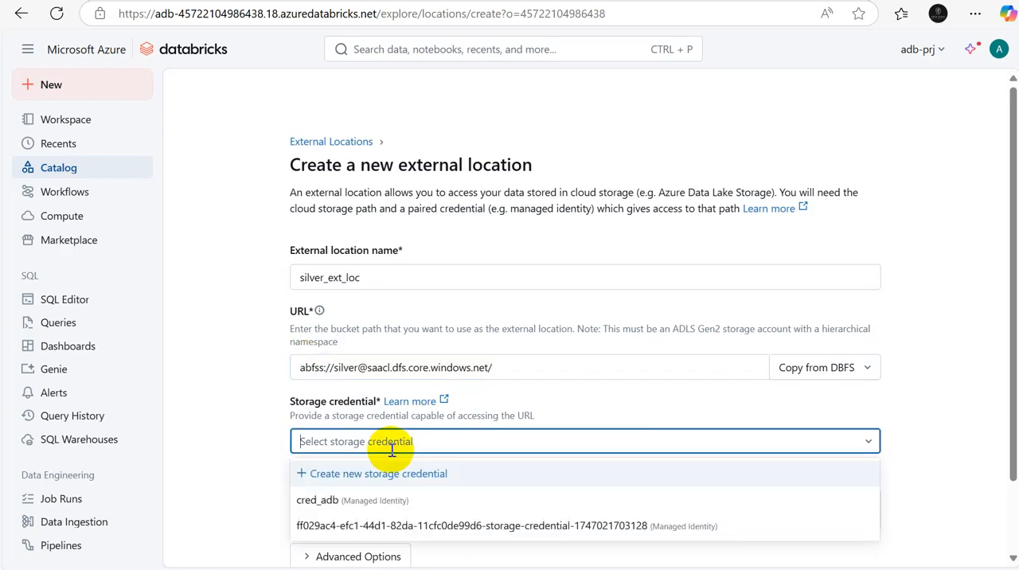
pyautogui.click(352, 507)
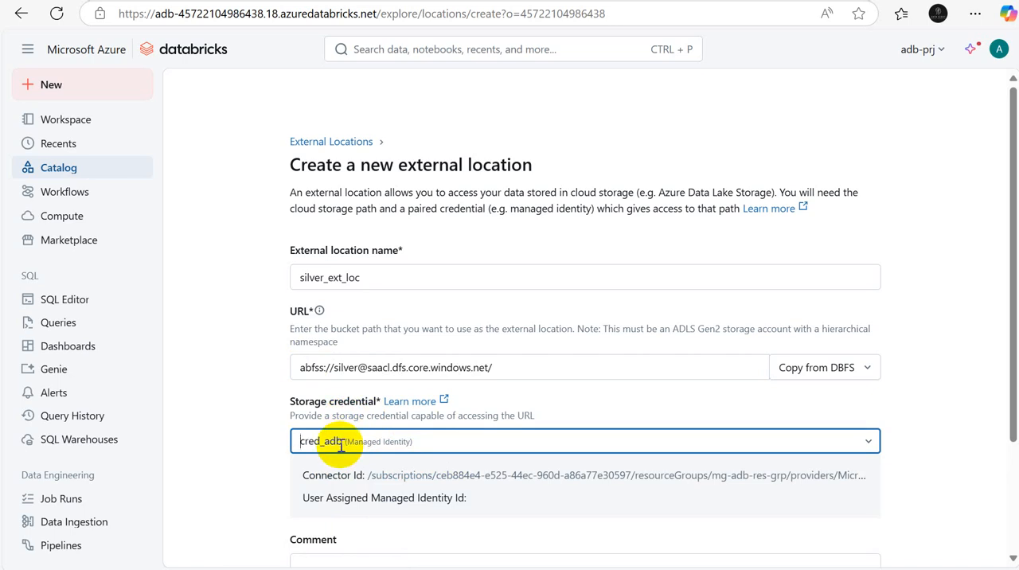
pyautogui.scroll(-1, 1013, 414)
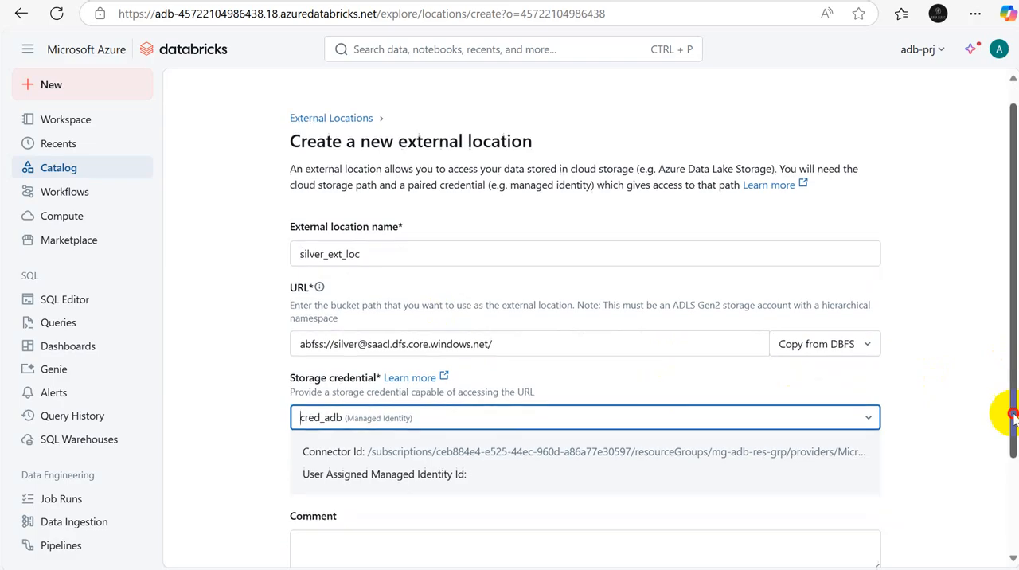
pyautogui.scroll(-3, 1012, 414)
pyautogui.click(860, 539)
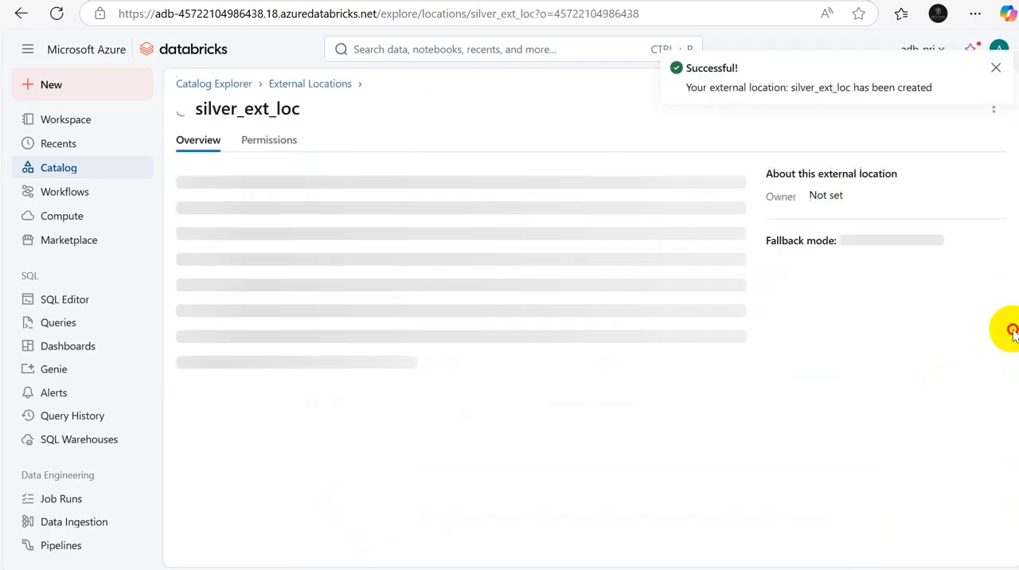
# Step: Dismiss the creation notification, test the connection of silver_ext_loc, and close the test results
pyautogui.moveTo(1013, 329); pyautogui.dragTo(1010, 43)
pyautogui.click(994, 68)
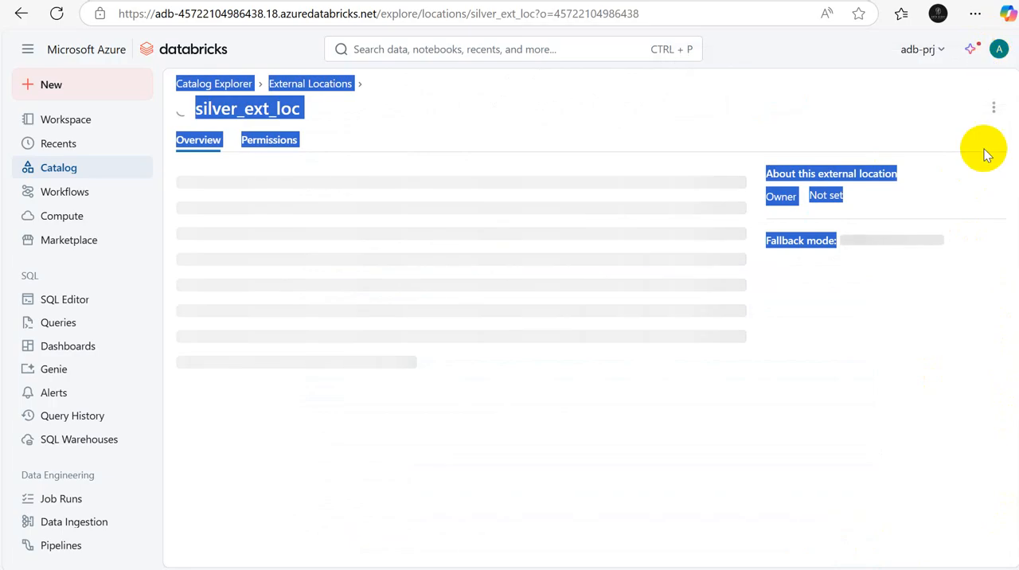
pyautogui.click(868, 396)
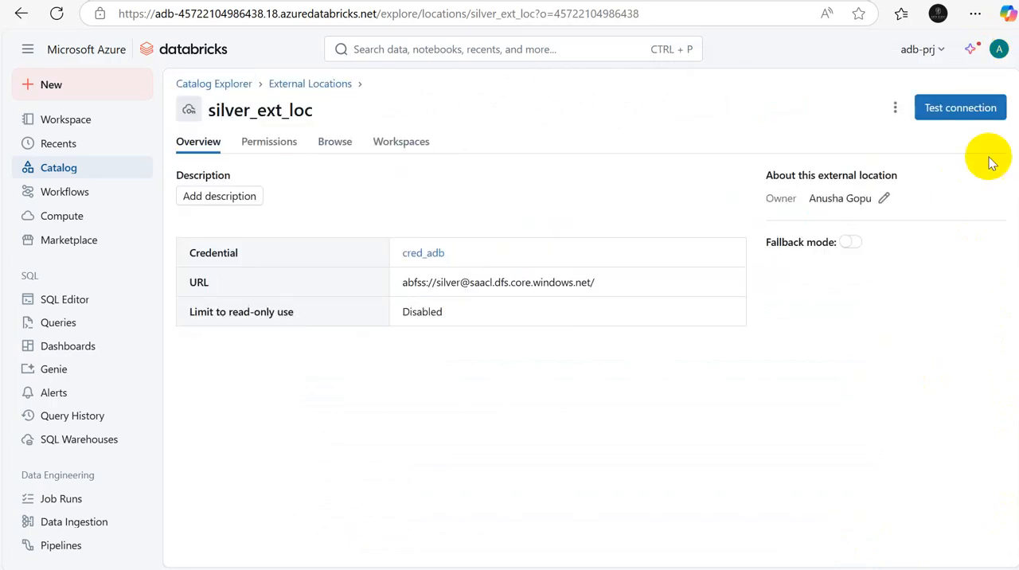
pyautogui.click(942, 107)
pyautogui.click(732, 408)
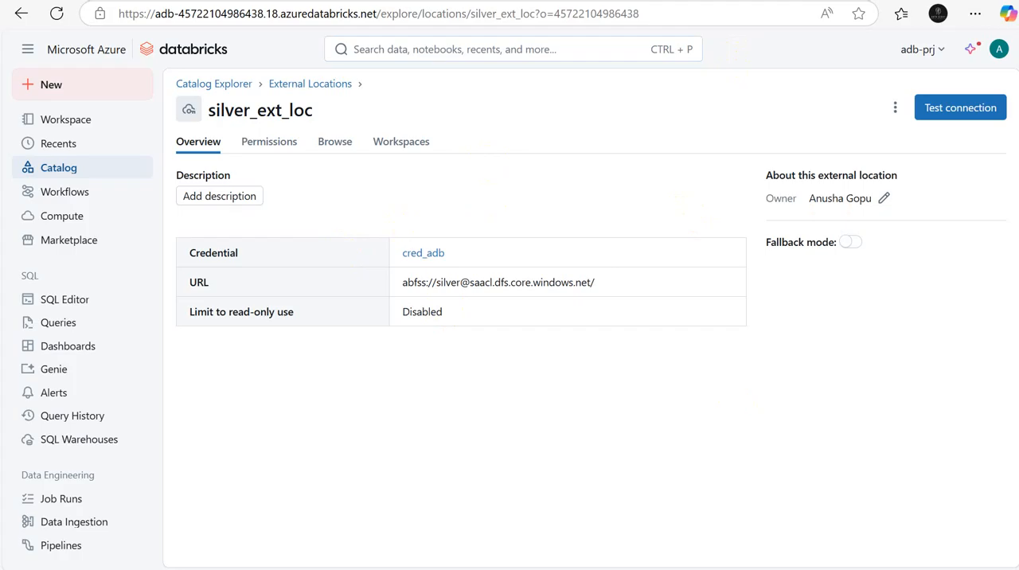
# Step: Start another external location from the External Locations list and name it gold_ext_loc
pyautogui.click(316, 85)
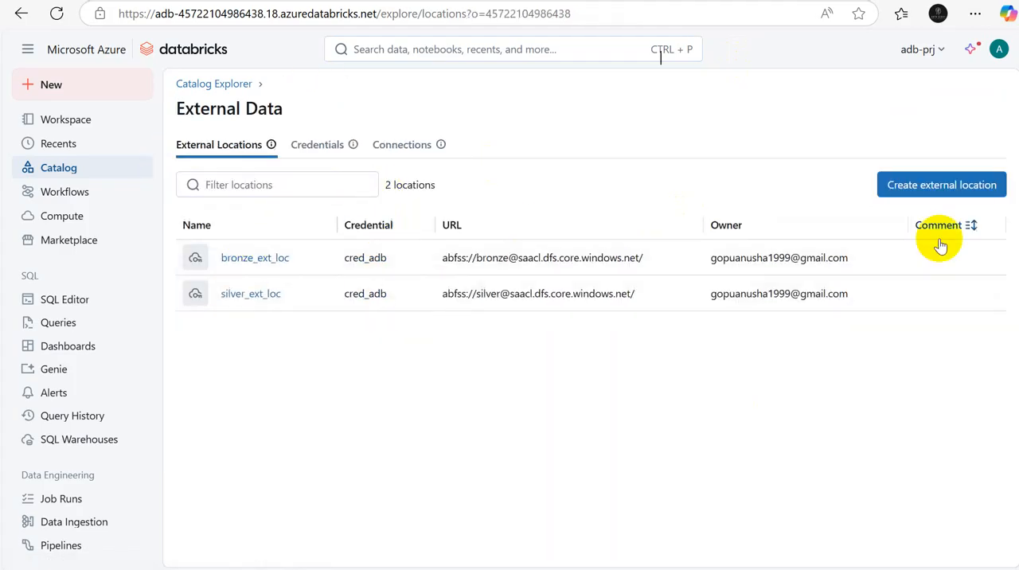
pyautogui.click(911, 188)
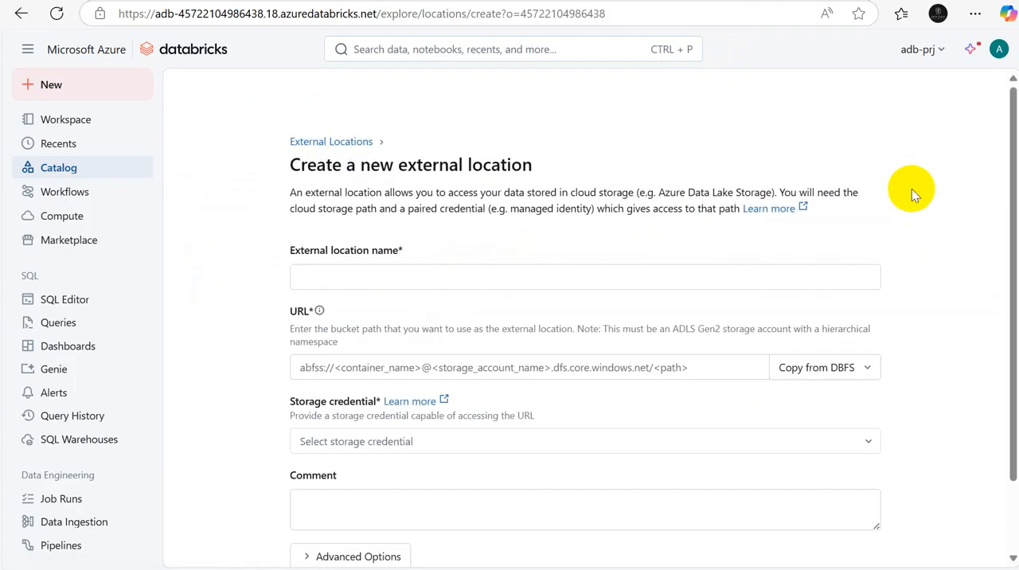
pyautogui.click(416, 278)
pyautogui.write('gold_ext_loc')
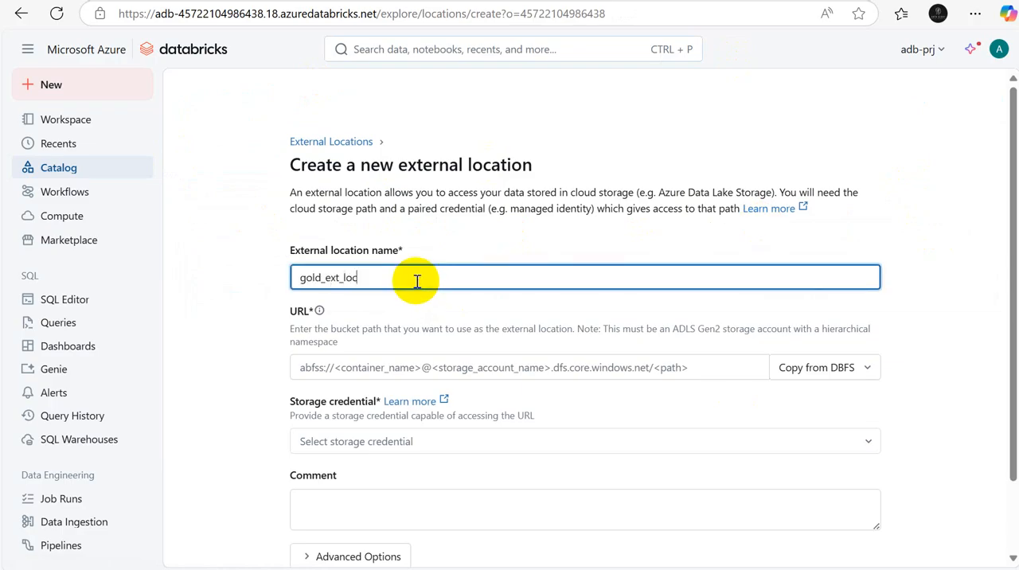
pyautogui.click(311, 369)
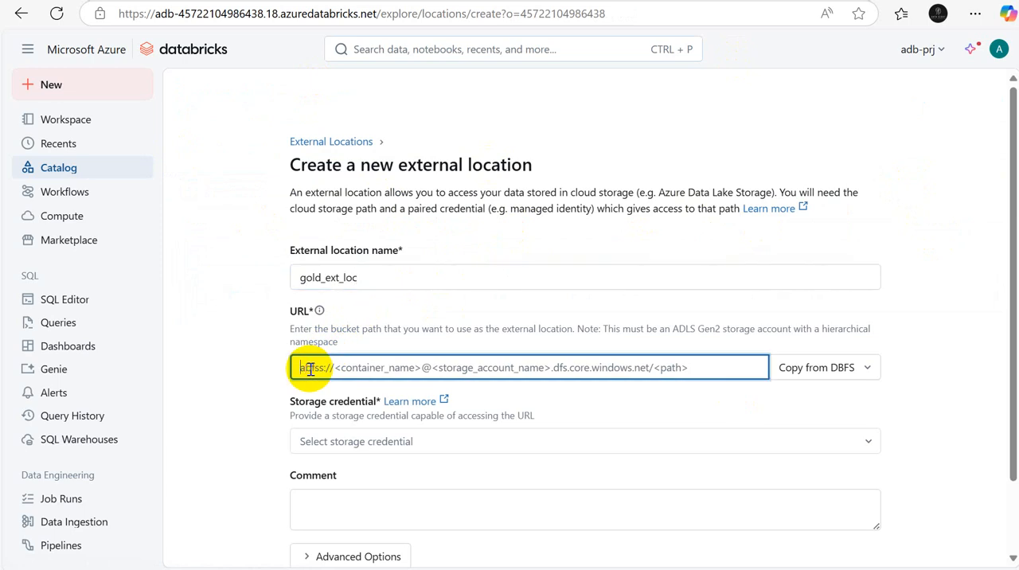
pyautogui.write('a')
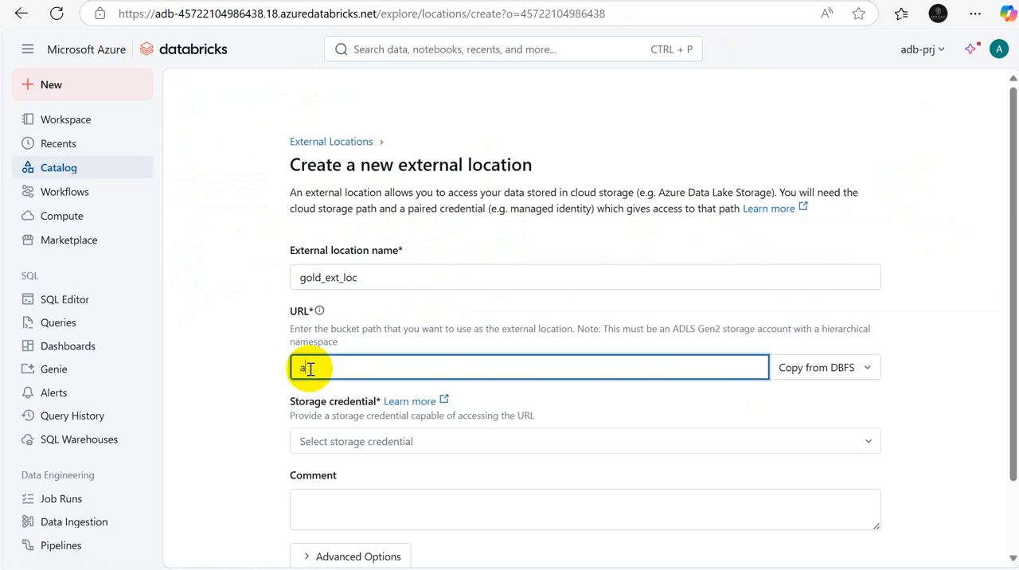
pyautogui.write('bfss://gold@saacl.dfs.core.win')
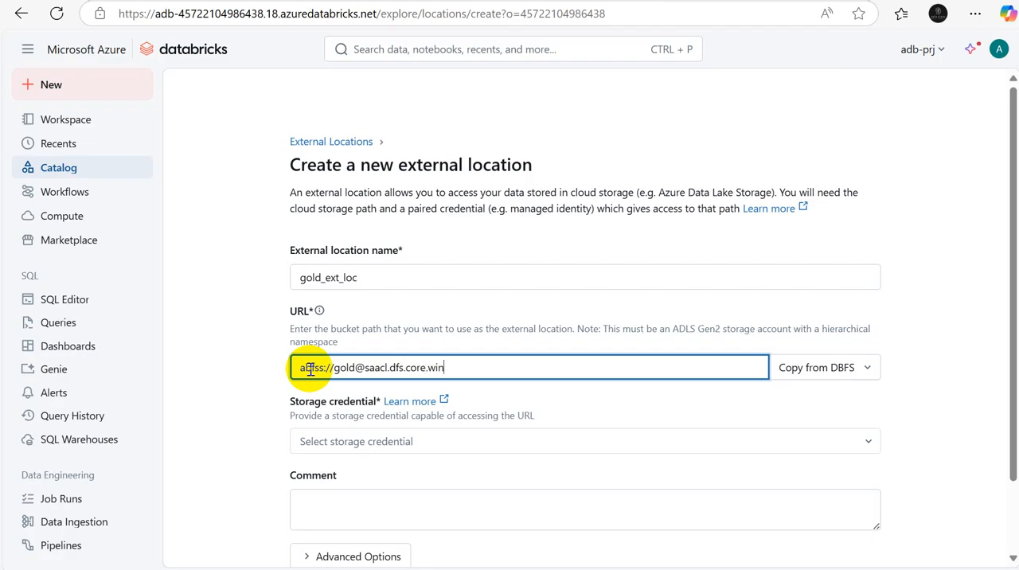
pyautogui.write('dows.net/')
# Step: Choose cred_adb as the storage credential for gold_ext_loc and create the external location
pyautogui.click(358, 448)
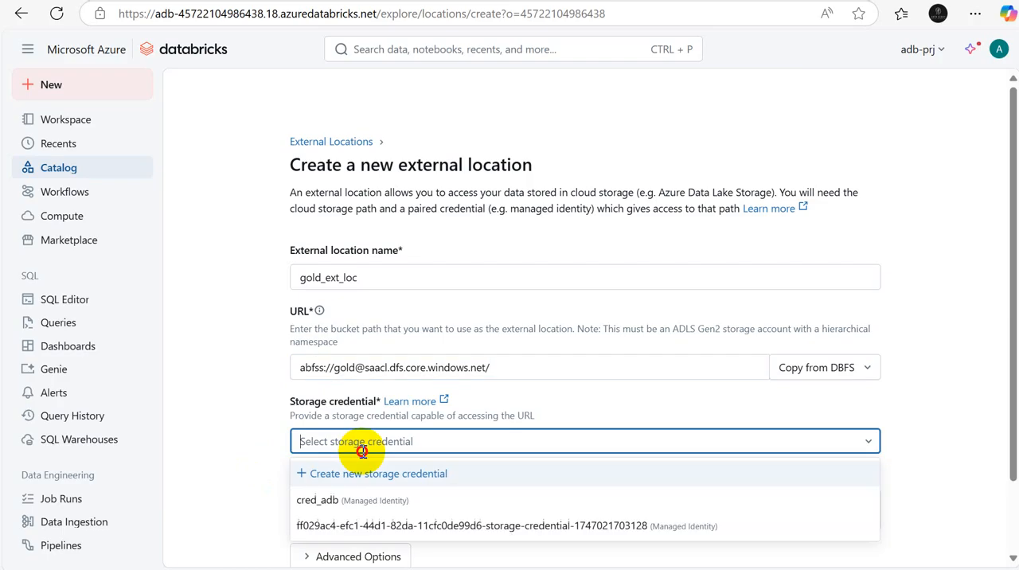
pyautogui.click(325, 508)
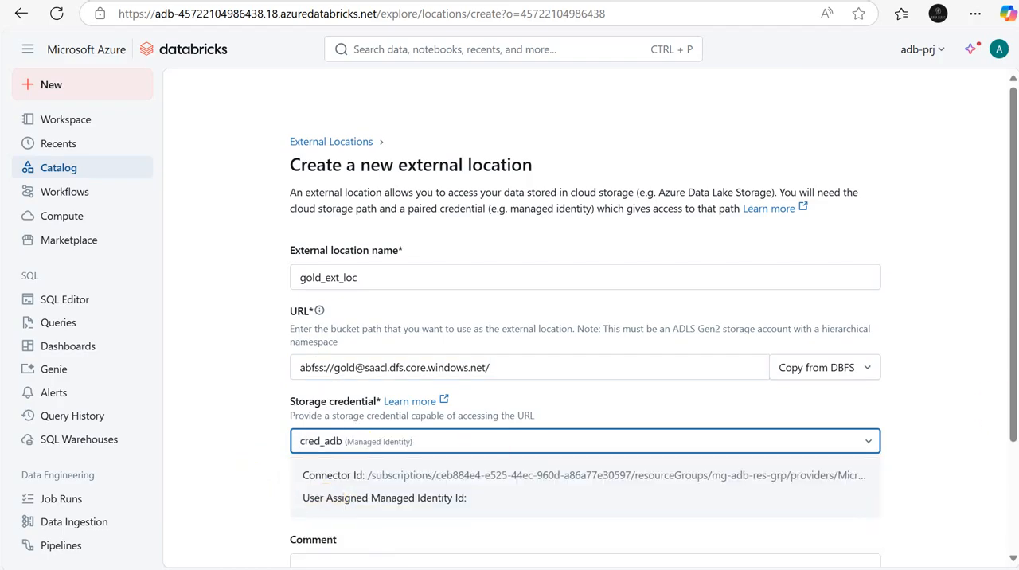
pyautogui.moveTo(1010, 416); pyautogui.dragTo(1010, 510)
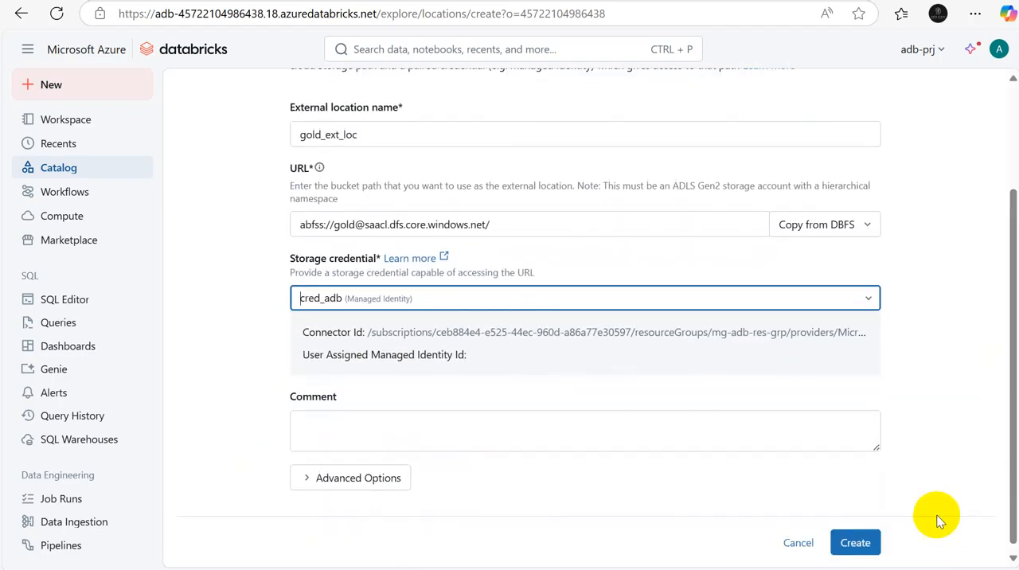
pyautogui.click(874, 547)
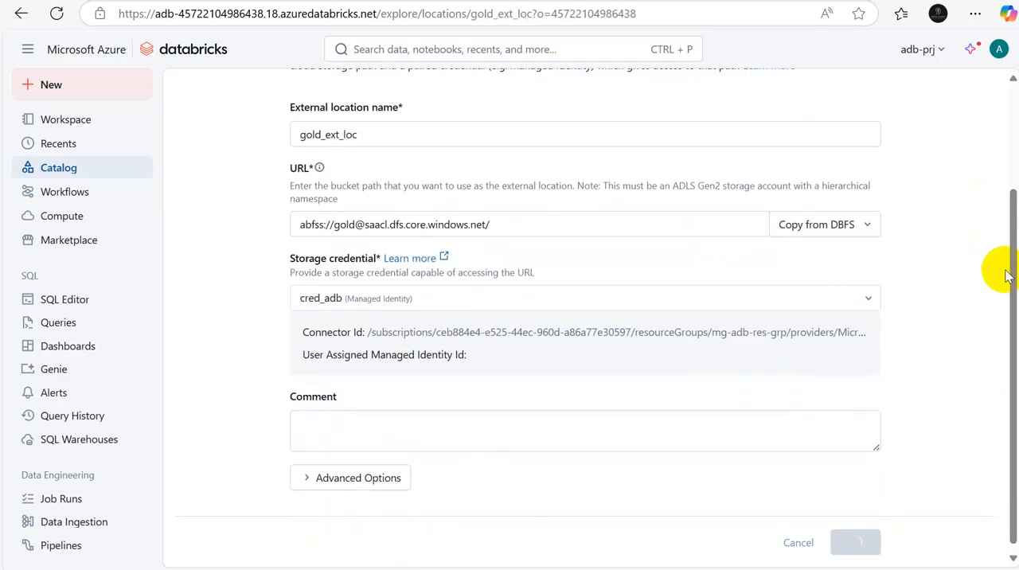
# Step: Dismiss the creation notification, test the connection of gold_ext_loc, and close the test results
pyautogui.click(995, 67)
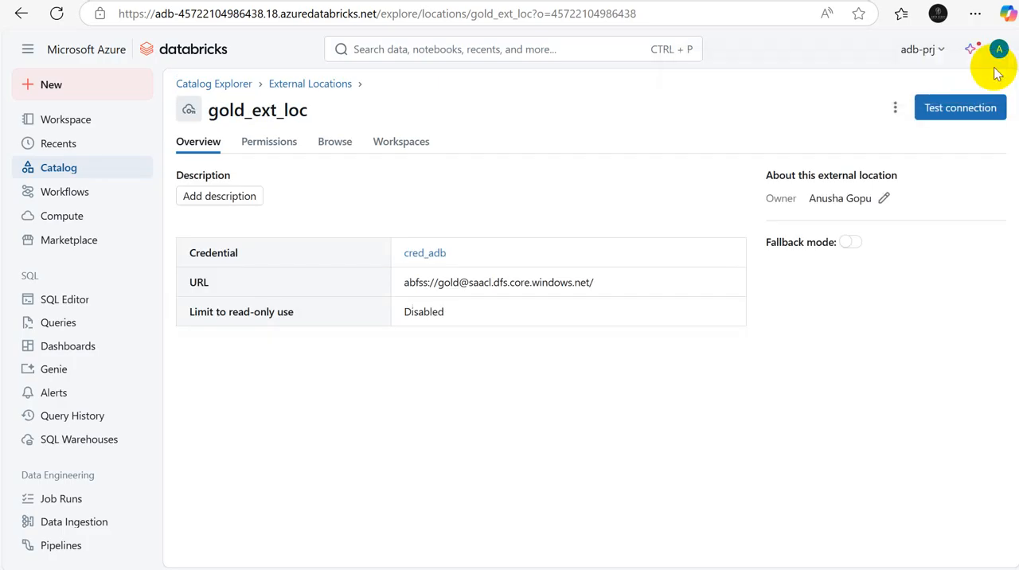
pyautogui.click(961, 113)
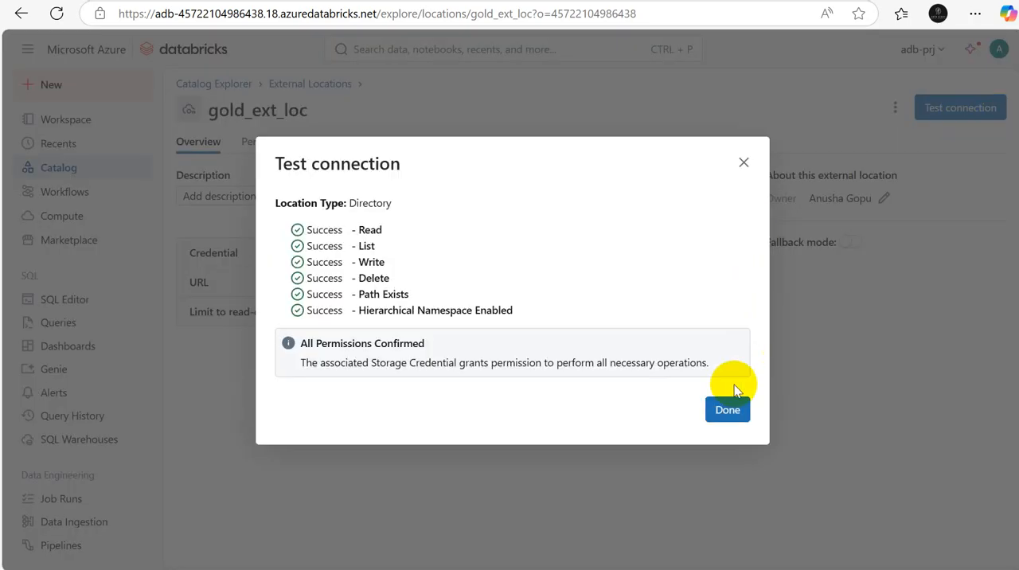
pyautogui.click(726, 411)
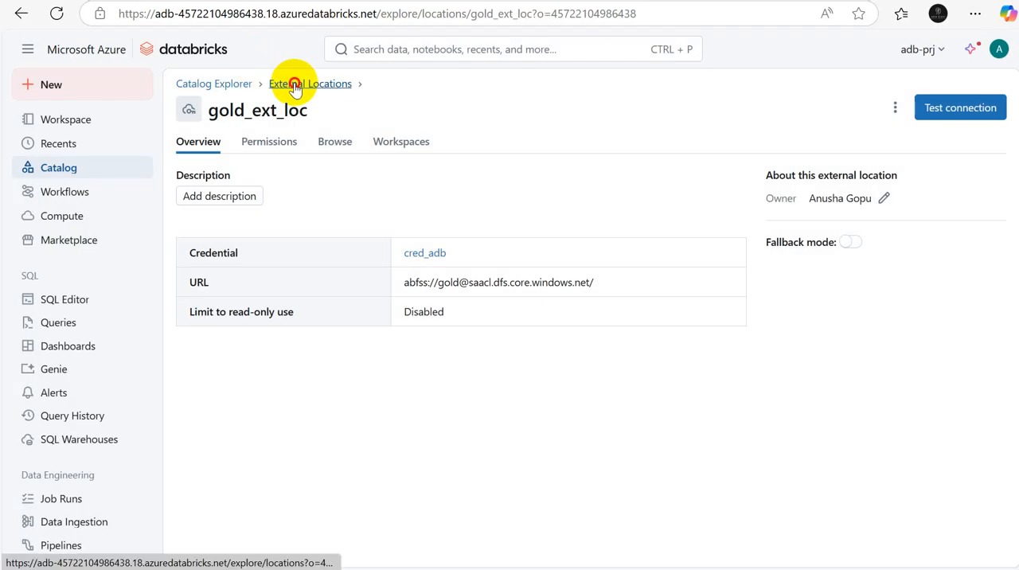
# Step: Start another external location from the External Locations list and name it source_ext_loc
pyautogui.click(293, 83)
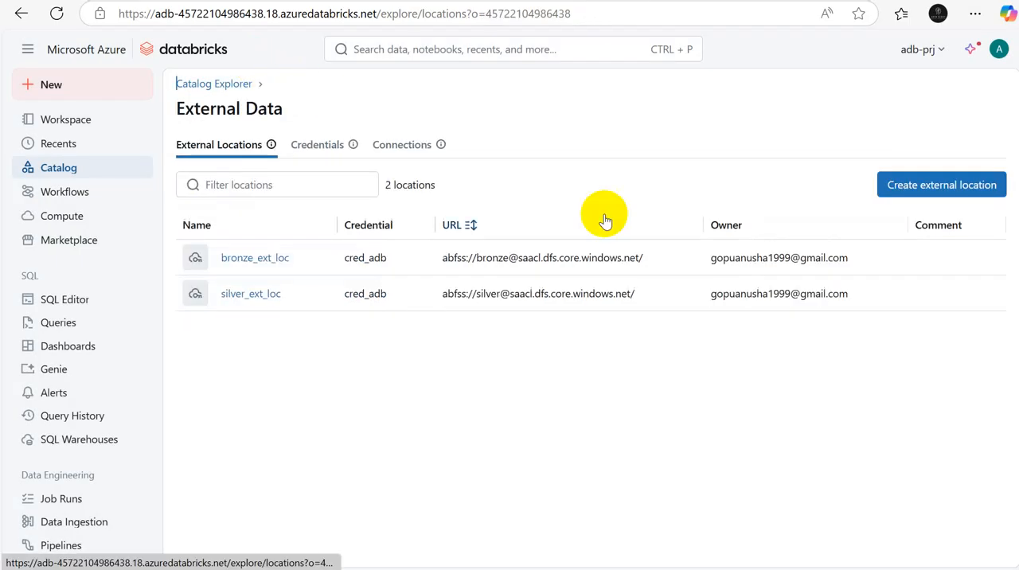
pyautogui.click(938, 191)
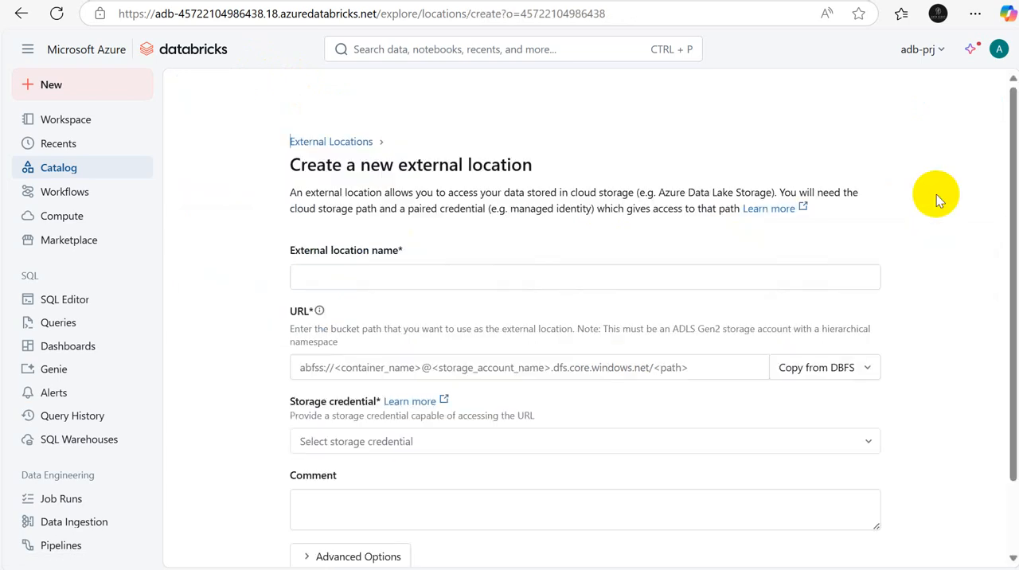
pyautogui.click(358, 273)
pyautogui.write('urce_ext_loc')
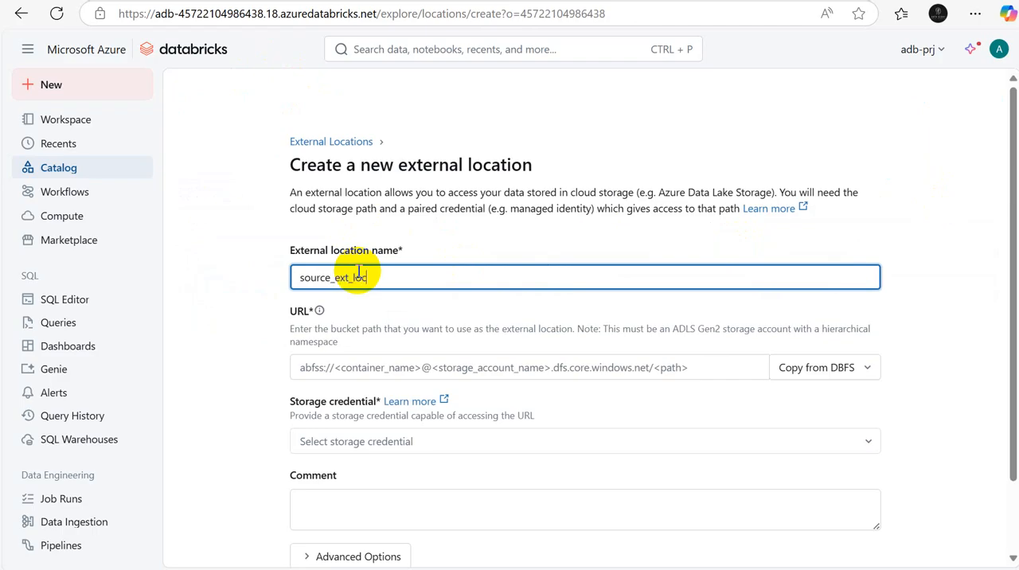
pyautogui.click(306, 367)
pyautogui.write('abfss:/')
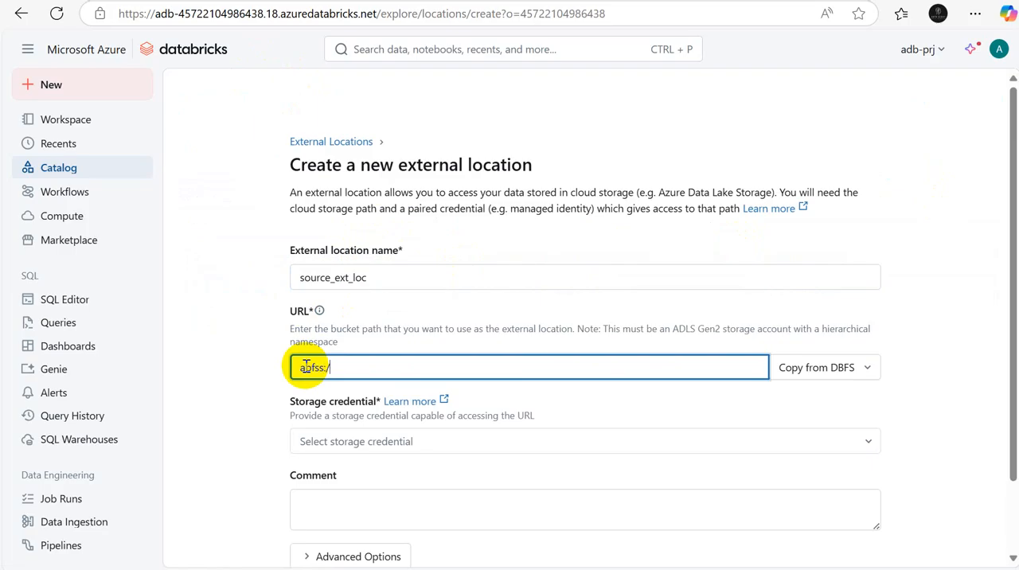
pyautogui.write('/source@saacl.dfs')
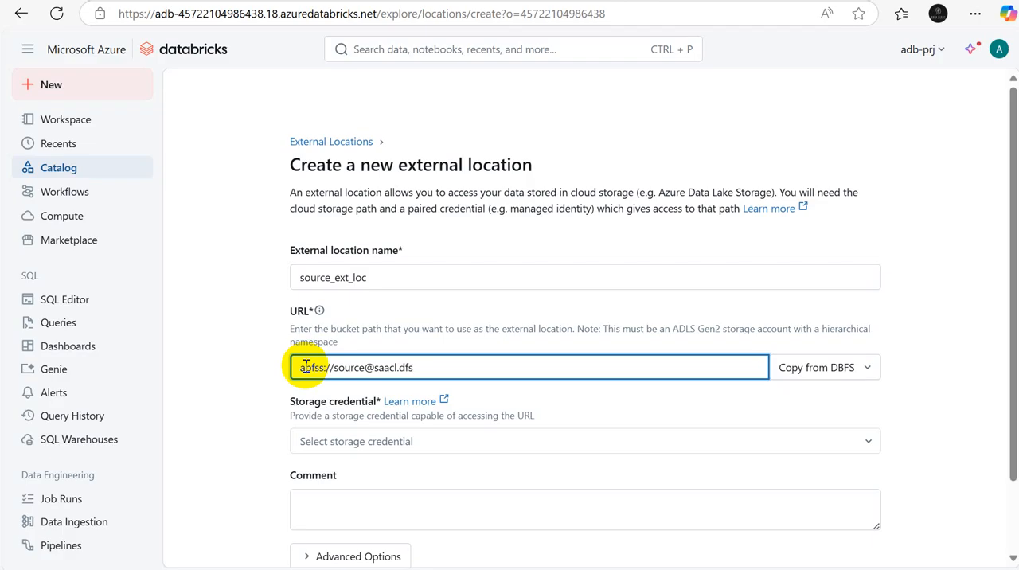
pyautogui.write('windows.net/')
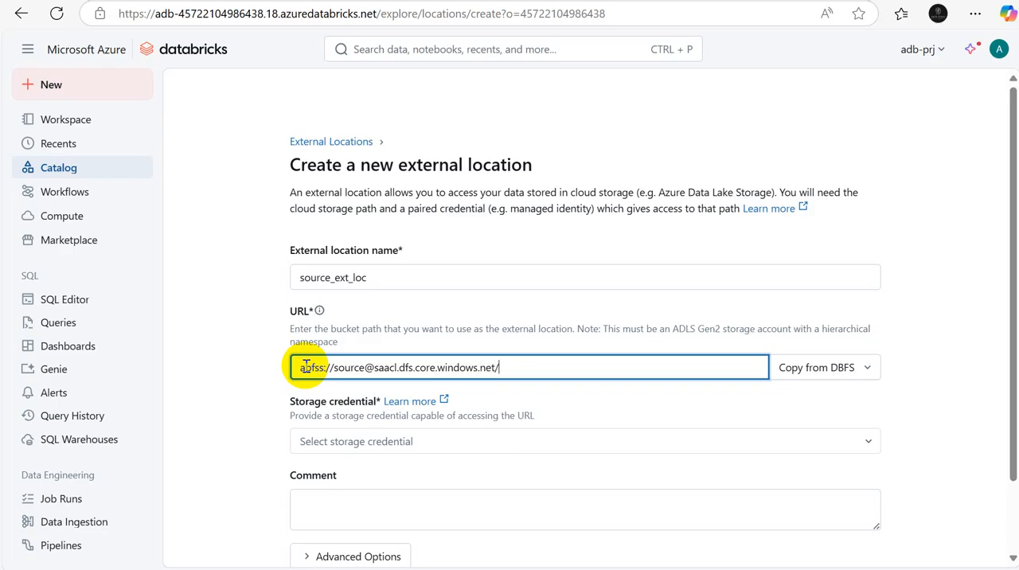
# Step: Choose cred_adb as the storage credential for source_ext_loc and create the external location
pyautogui.click(519, 438)
pyautogui.click(356, 503)
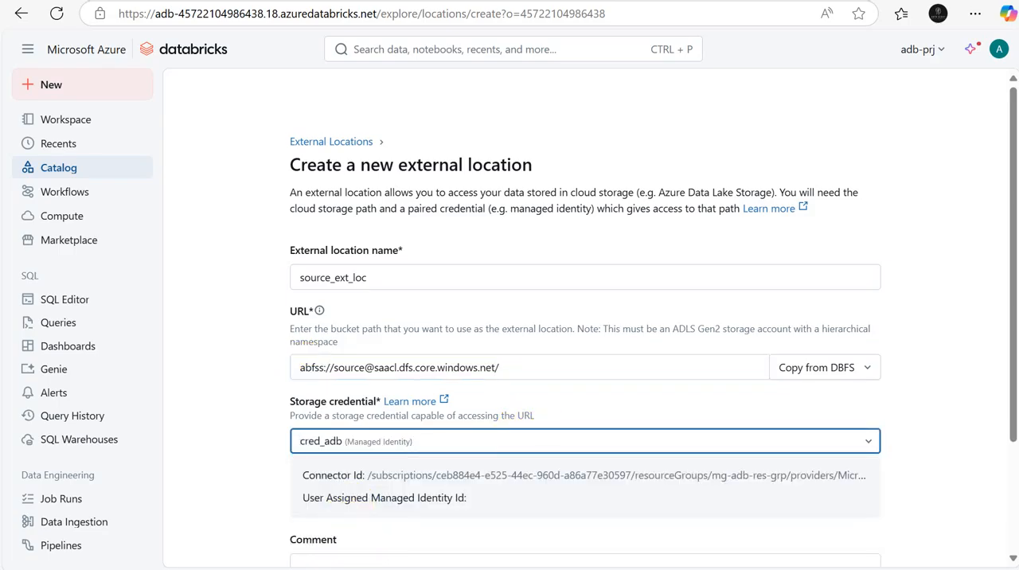
pyautogui.scroll(-2, 1012, 342)
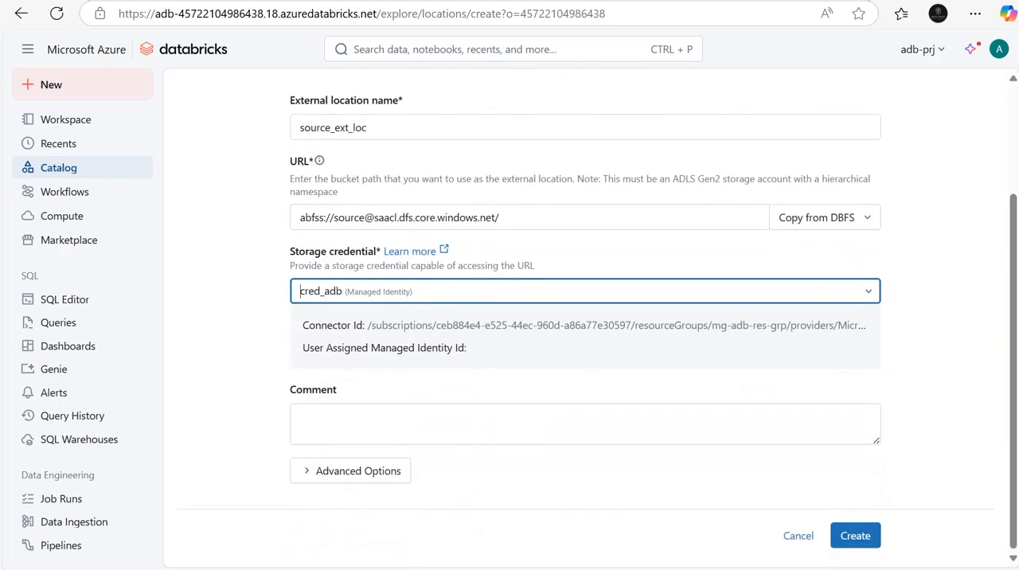
pyautogui.click(856, 536)
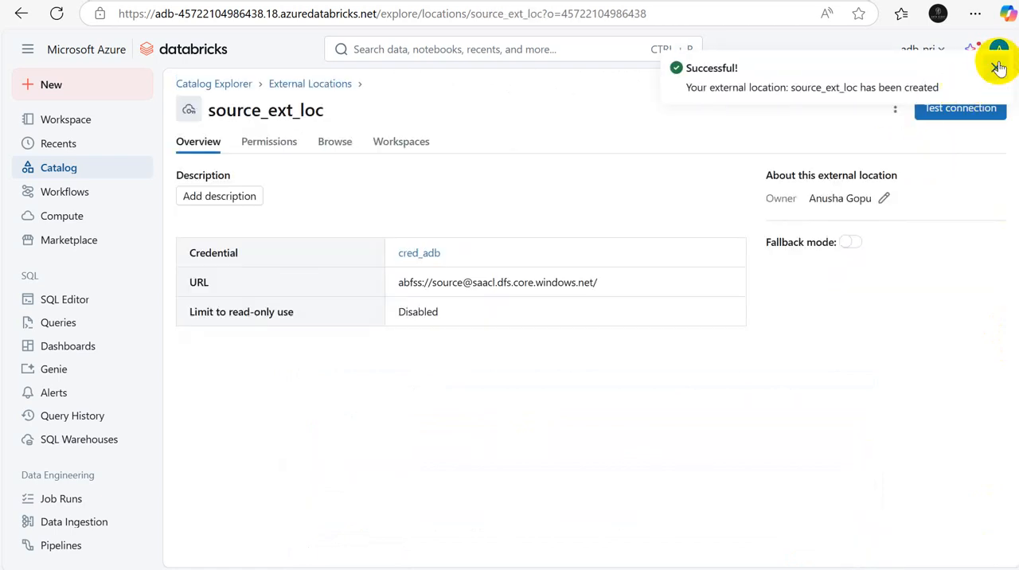
# Step: Dismiss the creation notification, test the connection of source_ext_loc, and close the test results
pyautogui.click(996, 68)
pyautogui.click(961, 111)
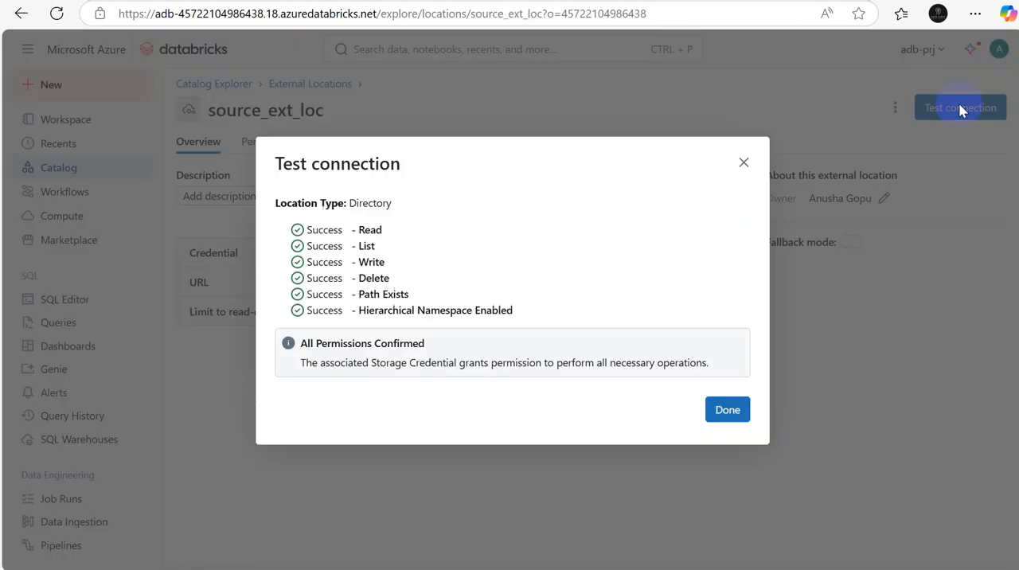
pyautogui.click(724, 411)
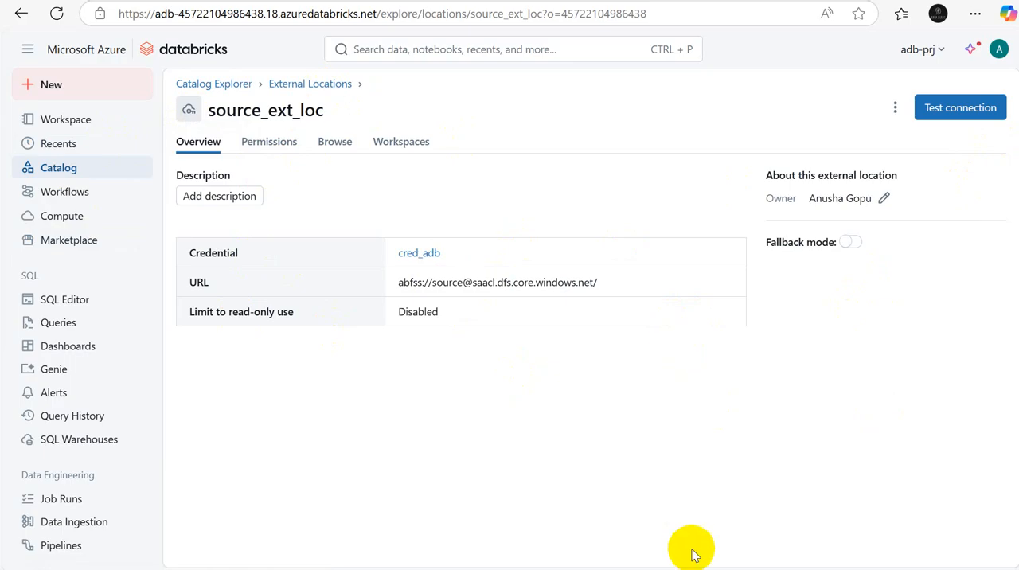
# Step: Switch to the Excel notes and label the Creating Catalog row on Sheet3 as Step 5 in cell A21
pyautogui.click(709, 569)
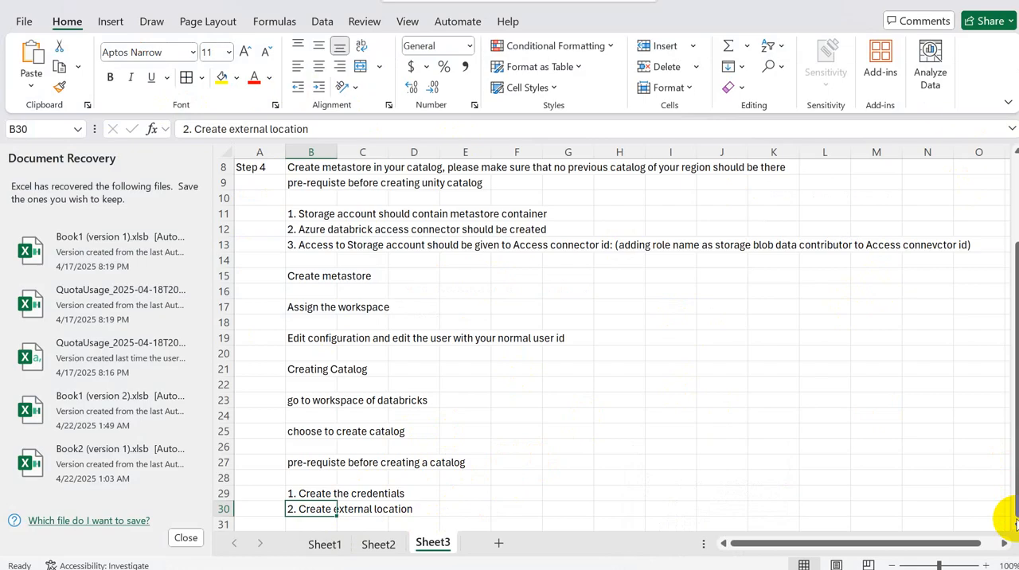
pyautogui.scroll(-3, 1016, 522)
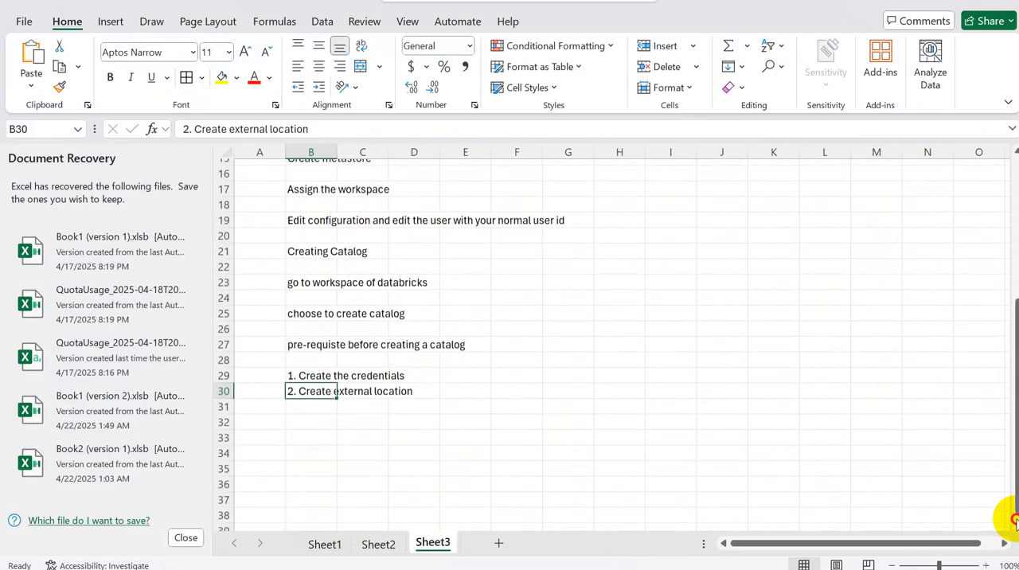
pyautogui.click(304, 247)
pyautogui.click(265, 243)
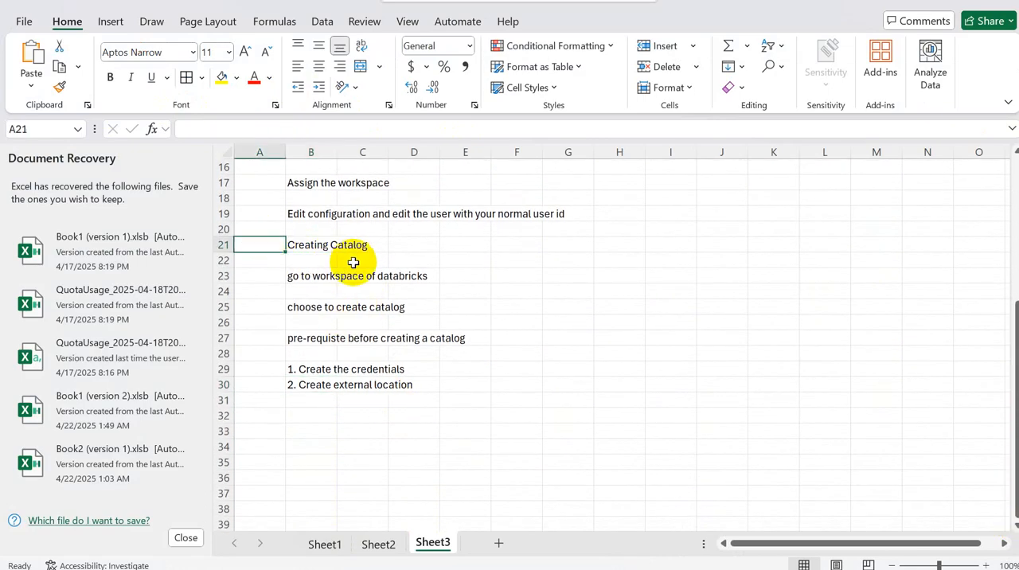
pyautogui.write('Step 5')
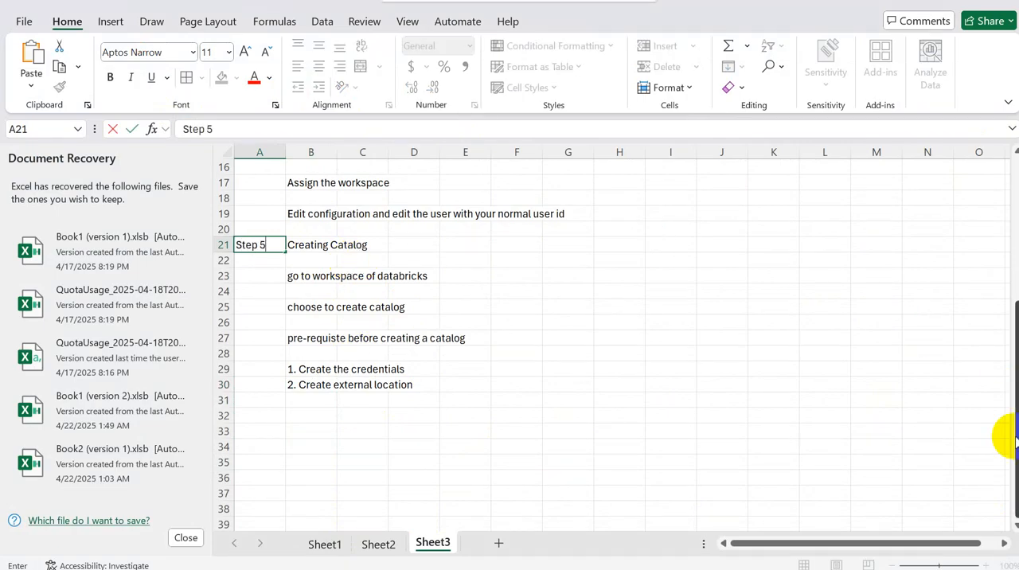
pyautogui.moveTo(1015, 436)
pyautogui.mouseDown()
pyautogui.moveTo(1015, 257)
pyautogui.moveTo(1015, 437)
pyautogui.mouseUp()
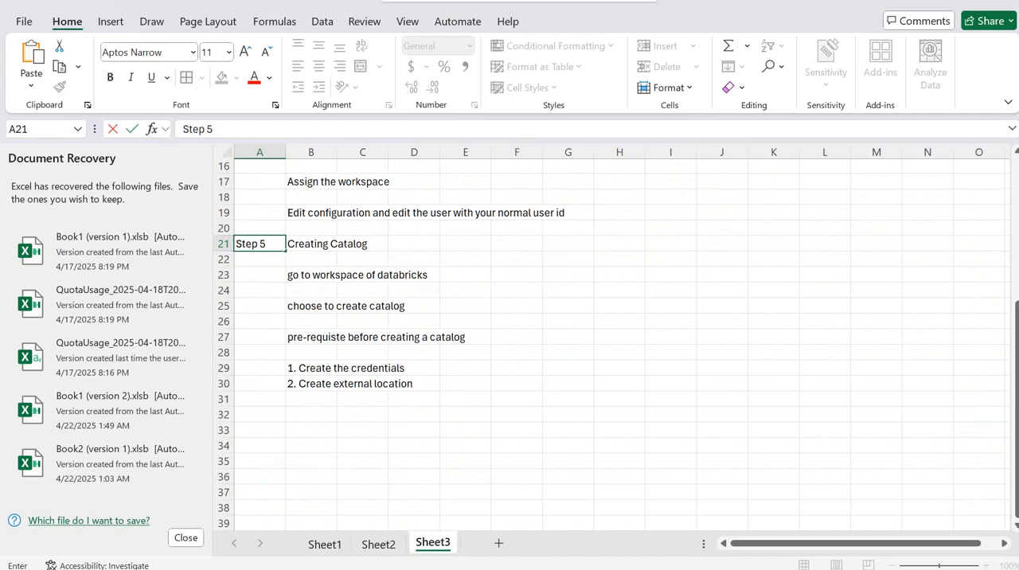
pyautogui.click(322, 305)
pyautogui.click(317, 385)
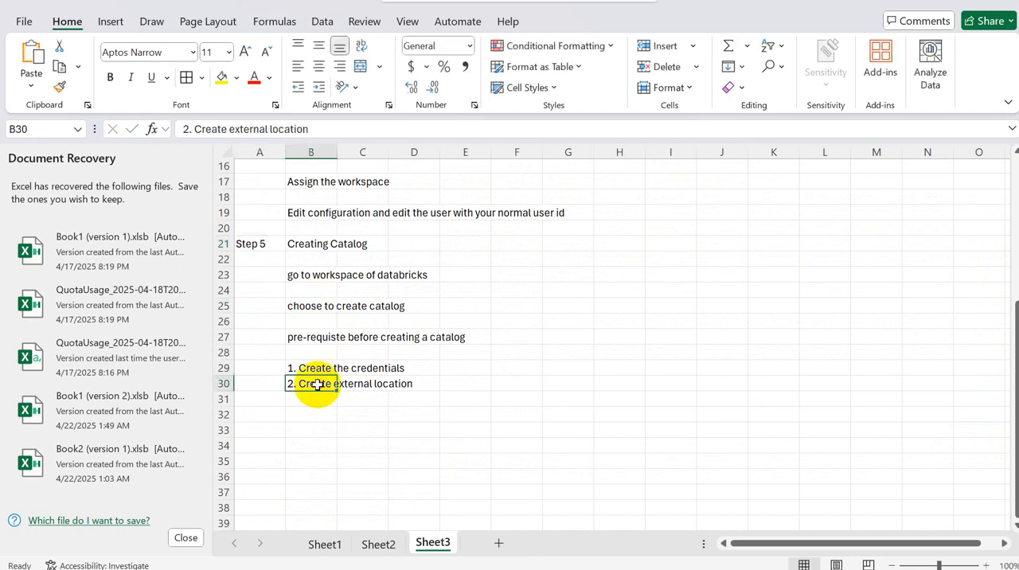
# Step: Return to Databricks and start creating a new catalog from the Catalog Explorer
pyautogui.hotkey('alt', 'Tab')
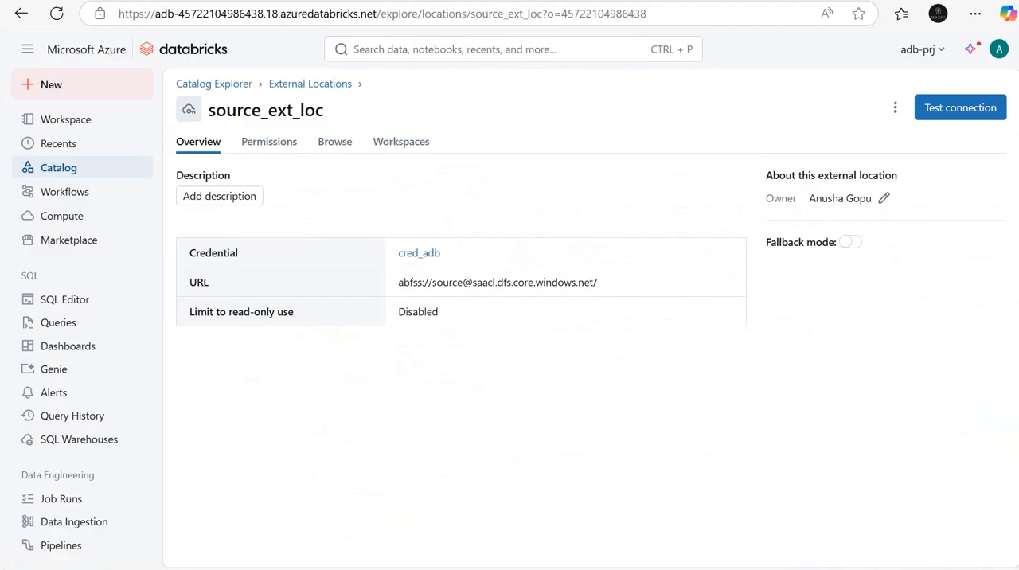
pyautogui.click(56, 172)
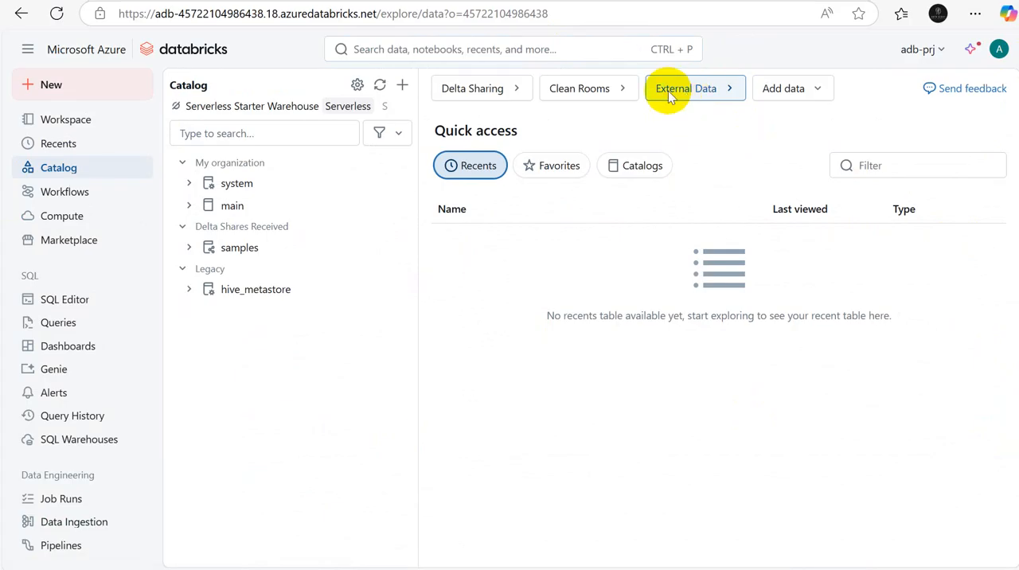
pyautogui.click(404, 85)
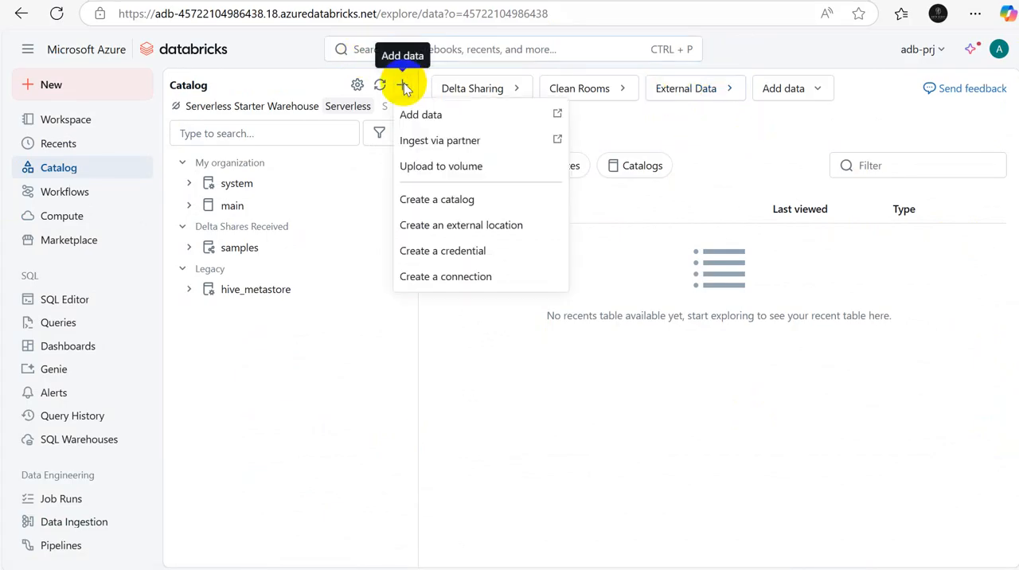
pyautogui.click(494, 201)
# Step: Switch to the Excel notes and enter "Clieck on + and choose option to create a catalog" in cell B32
pyautogui.hotkey('alt', 'Tab')
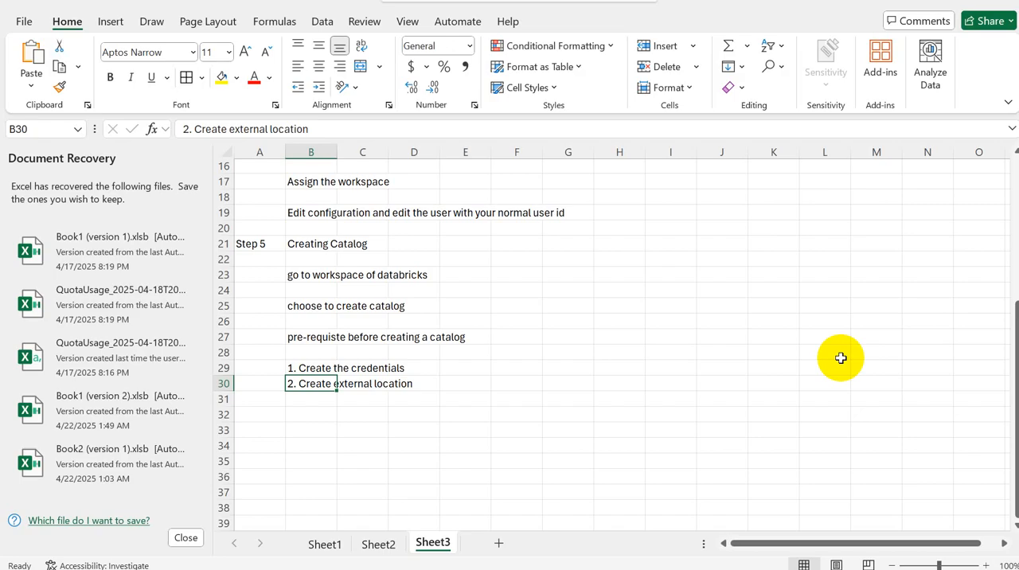
pyautogui.click(309, 419)
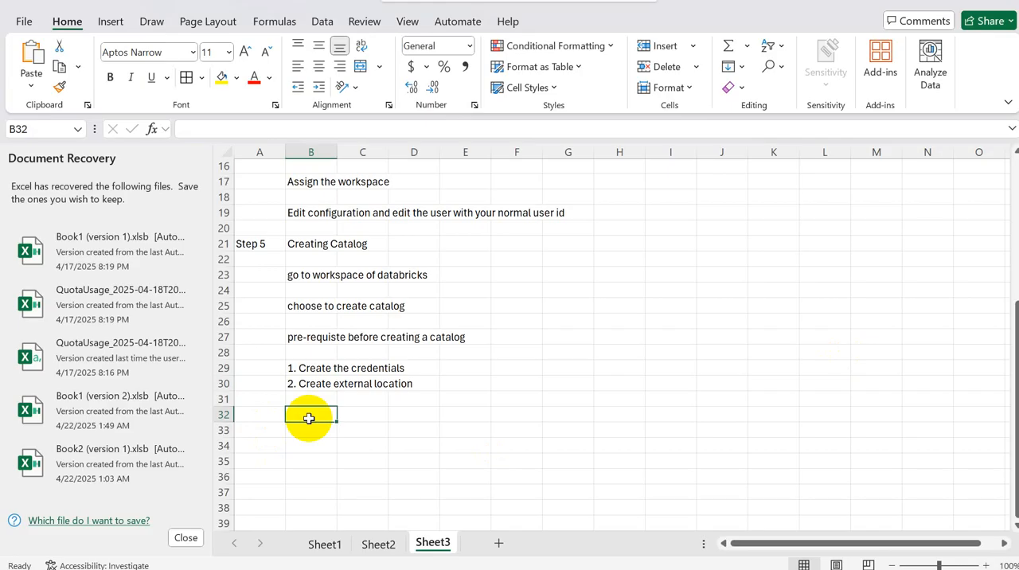
pyautogui.write('Clie')
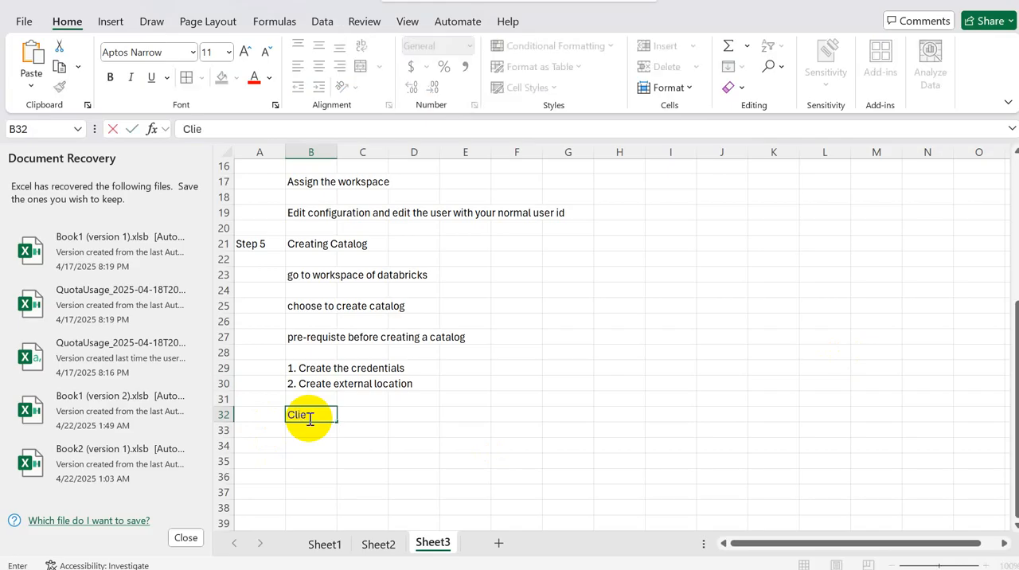
pyautogui.press('BackSpace')
pyautogui.write('ck on + and')
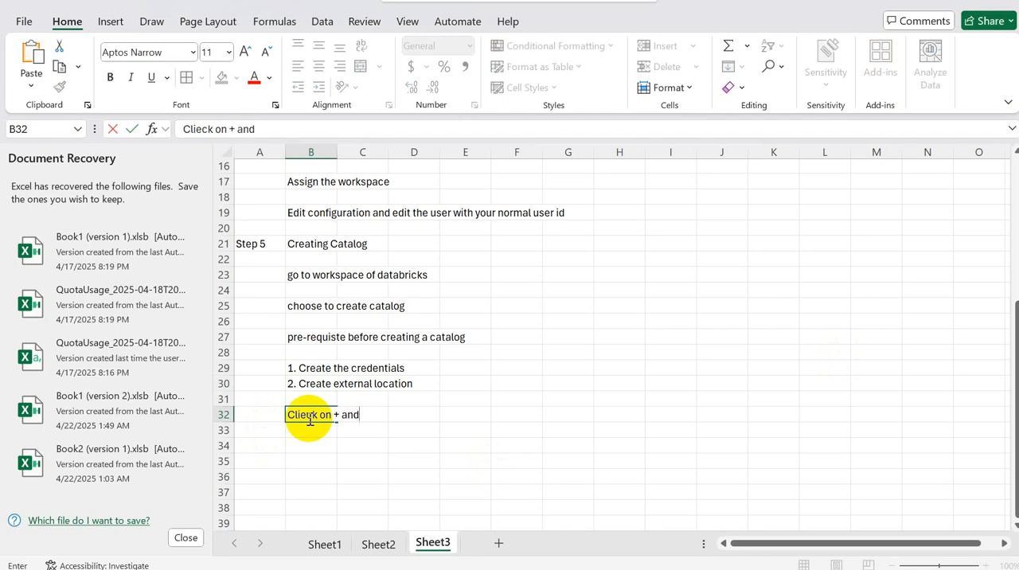
pyautogui.write(' cjoose')
pyautogui.press('BackSpace')
pyautogui.press('BackSpace')
pyautogui.press('BackSpace')
pyautogui.write('hoose option ')
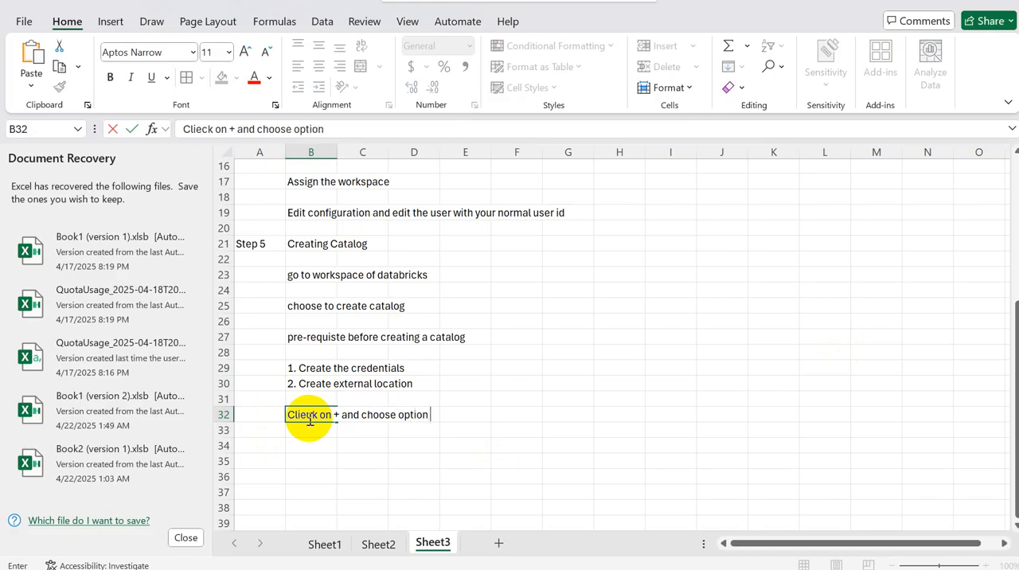
pyautogui.write('to create a catalo')
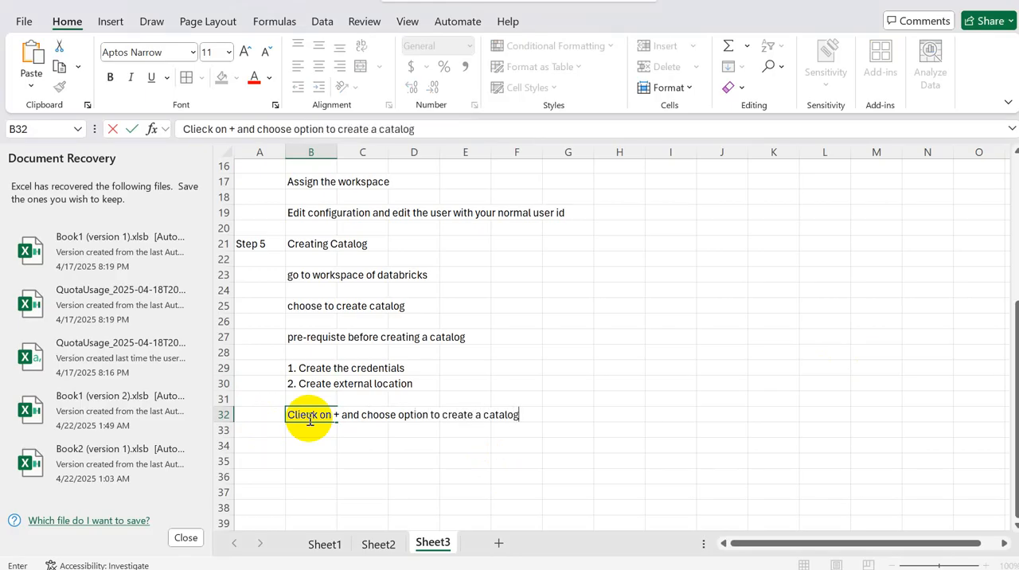
pyautogui.write('g')
pyautogui.press('Return')
pyautogui.press('Return')
# Step: Switch back to Databricks and name the new catalog adb_cat
pyautogui.hotkey('alt', 'Tab')
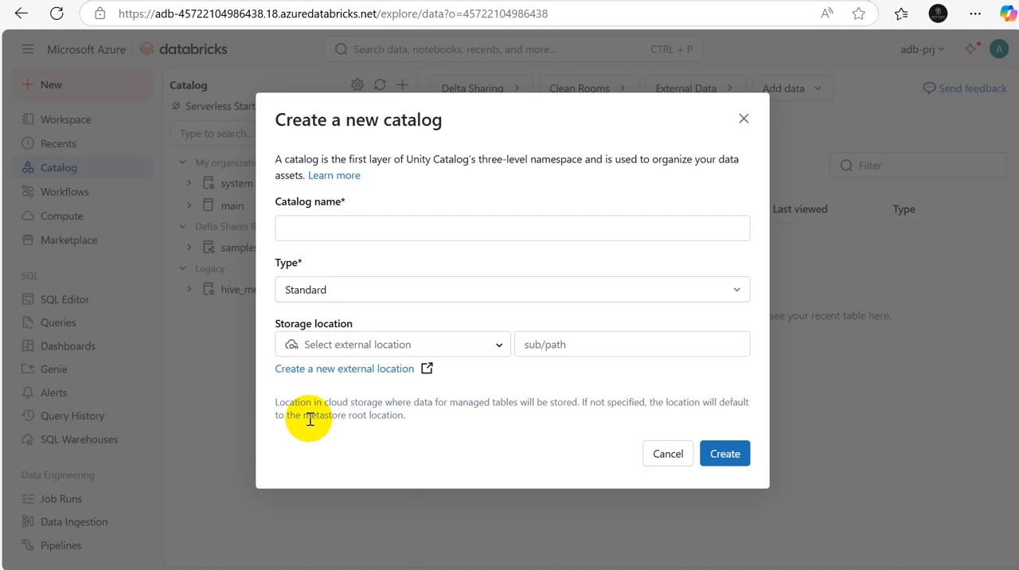
pyautogui.click(475, 231)
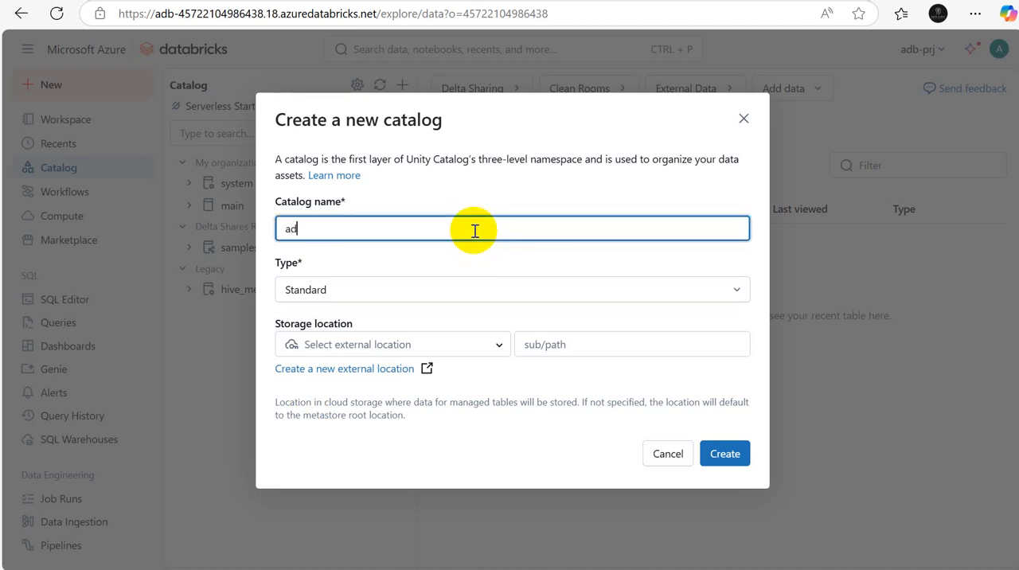
pyautogui.write('adb_ ca')
pyautogui.press('BackSpace')
pyautogui.press('BackSpace')
pyautogui.press('BackSpace')
pyautogui.write('cat')
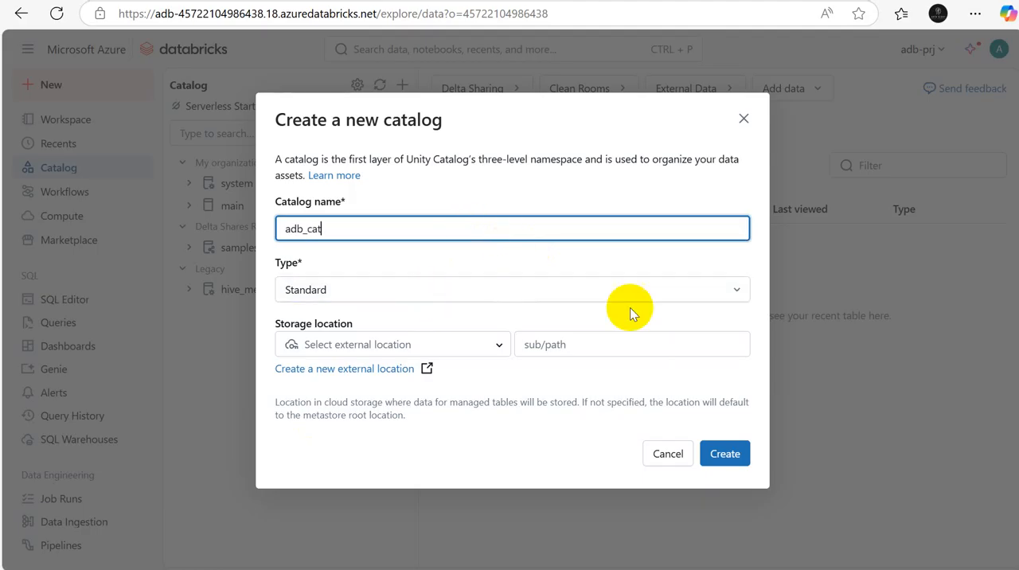
# Step: Choose Standard as the catalog type and view the available external locations without selecting one
pyautogui.click(724, 293)
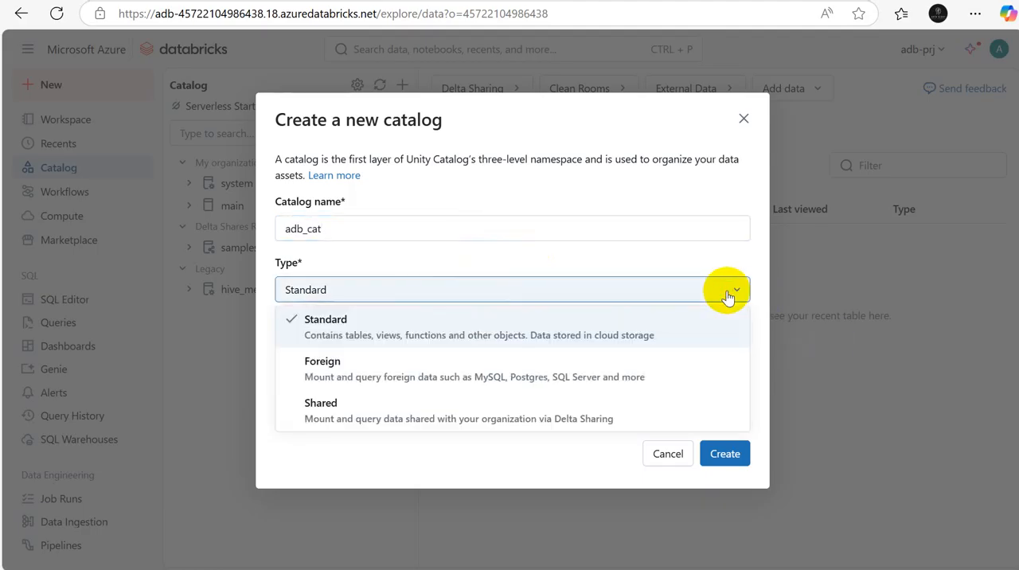
pyautogui.click(401, 336)
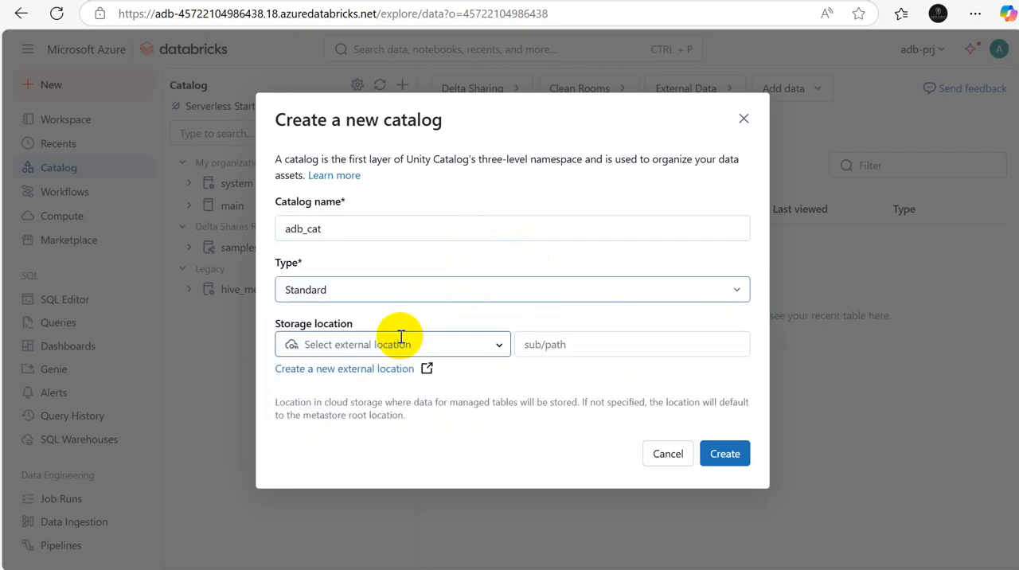
pyautogui.click(495, 347)
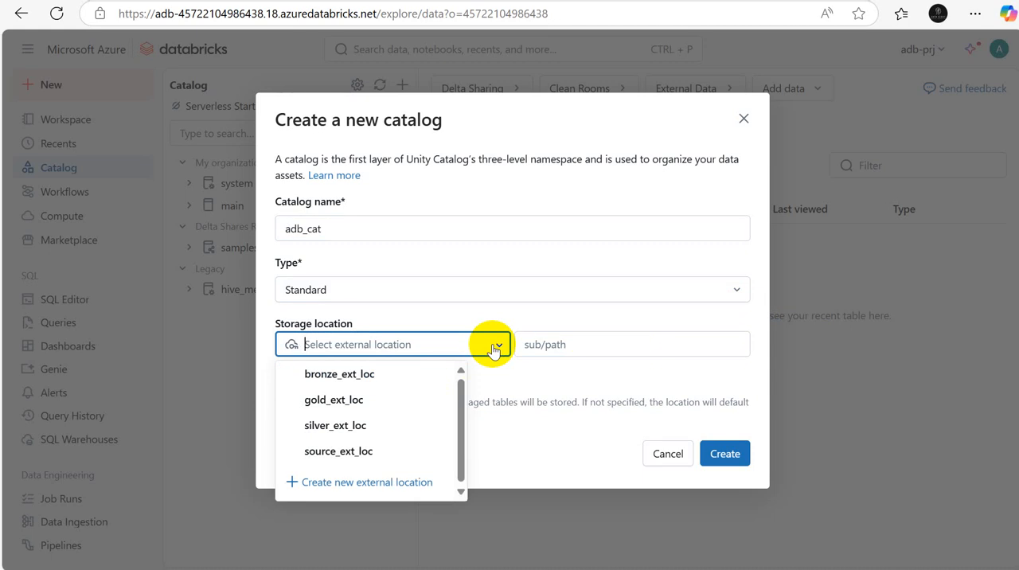
pyautogui.click(527, 437)
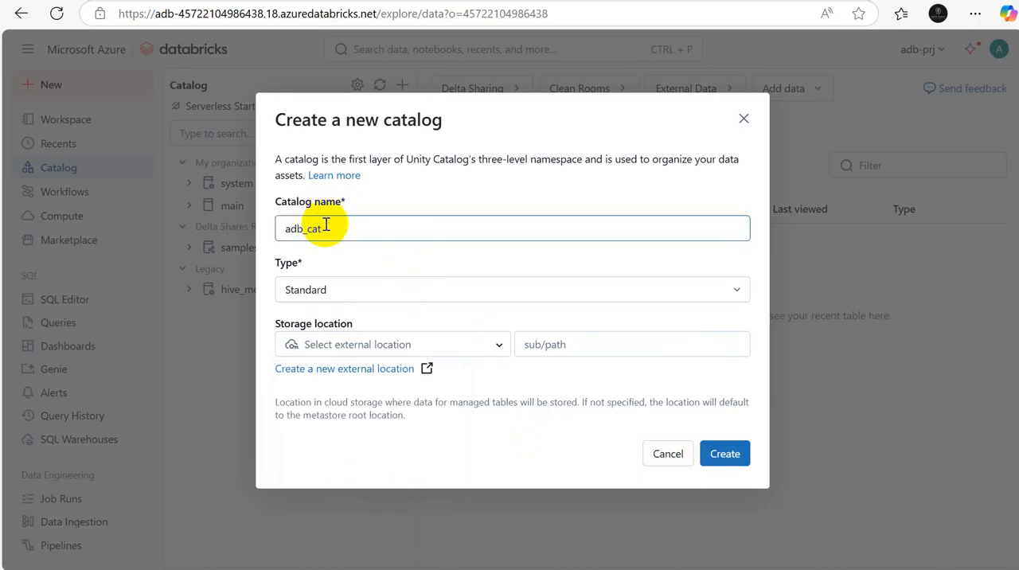
# Step: Switch to Sheet2 of the Excel notes and draw a cylinder about 1.63" high and 3.74" wide below the unity catalog row
pyautogui.moveTo(708, 569)
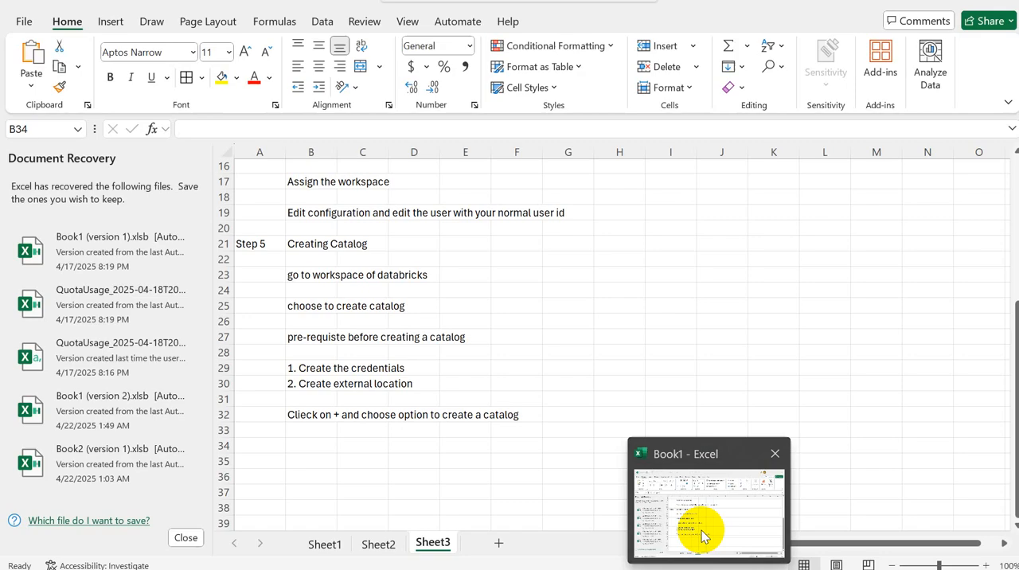
pyautogui.click(700, 531)
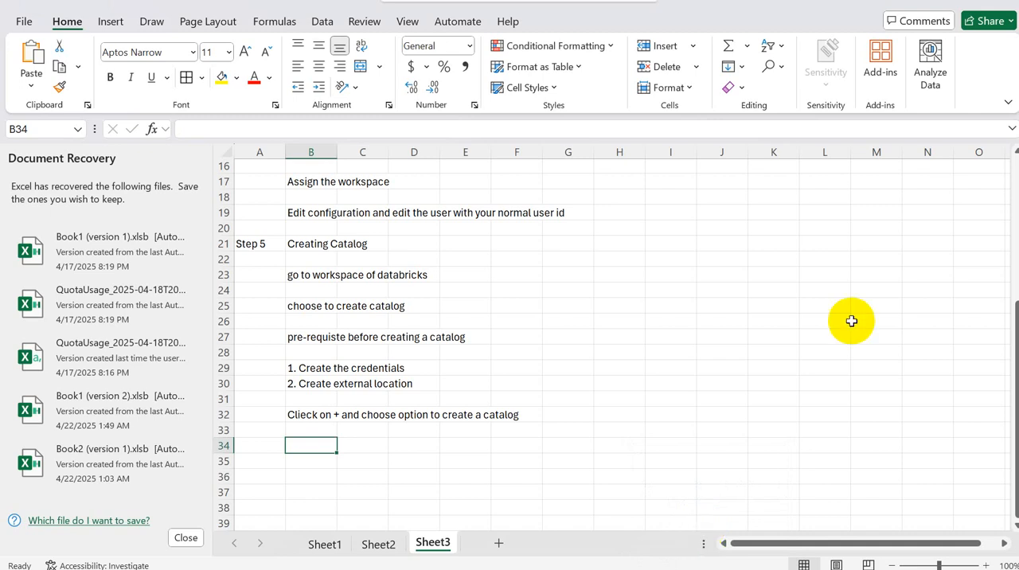
pyautogui.click(376, 544)
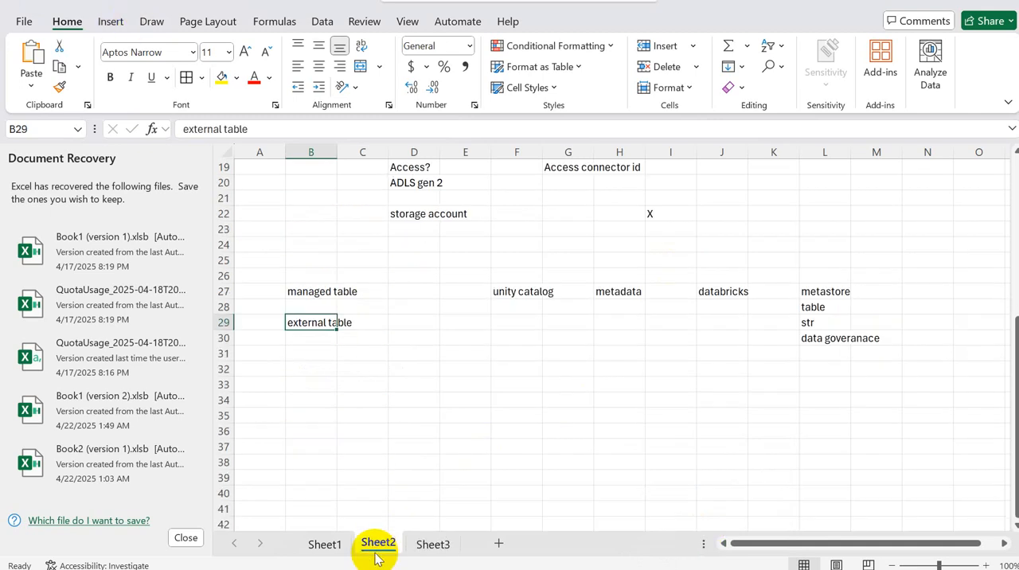
pyautogui.click(111, 23)
pyautogui.click(205, 88)
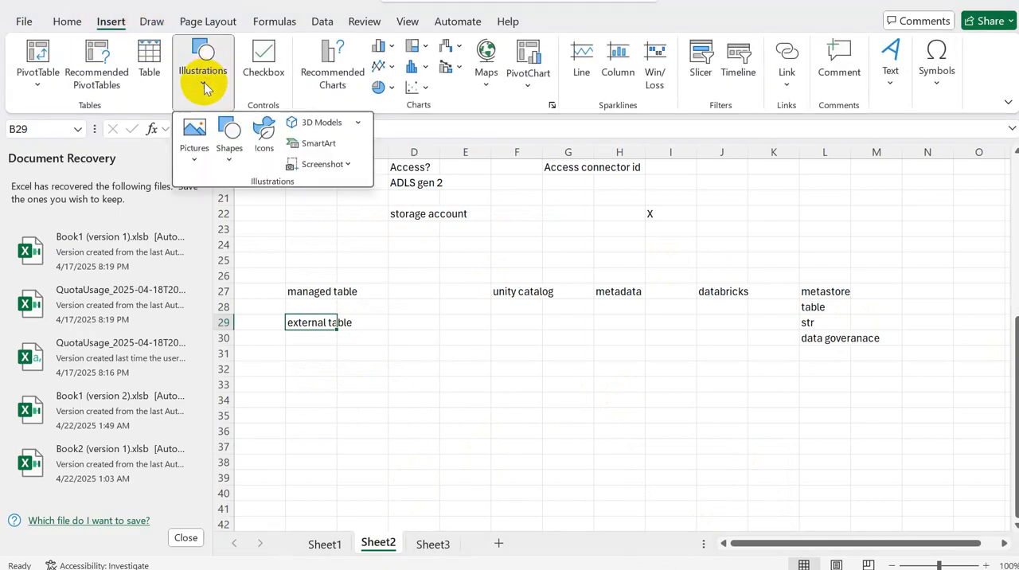
pyautogui.click(228, 155)
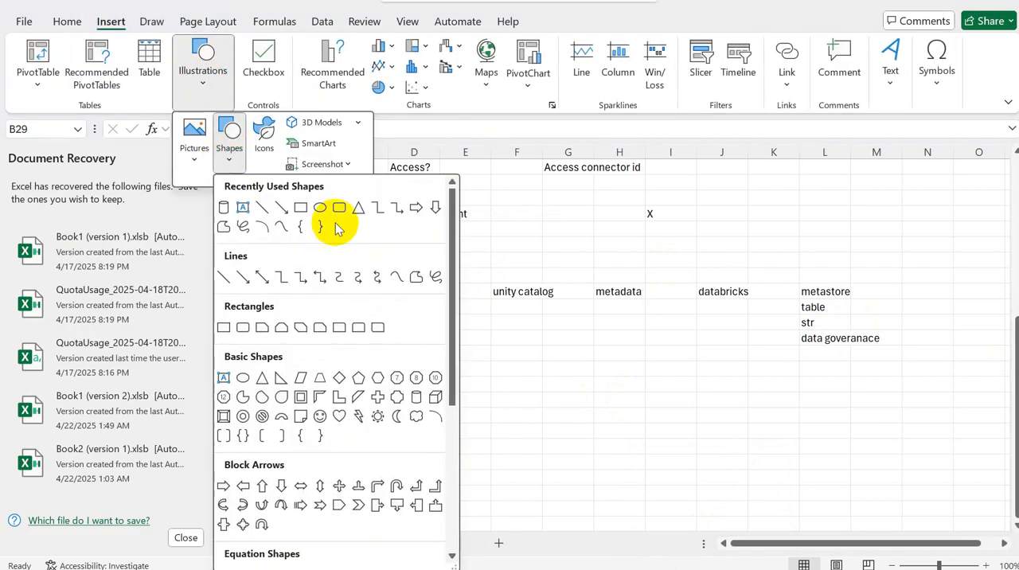
pyautogui.click(416, 398)
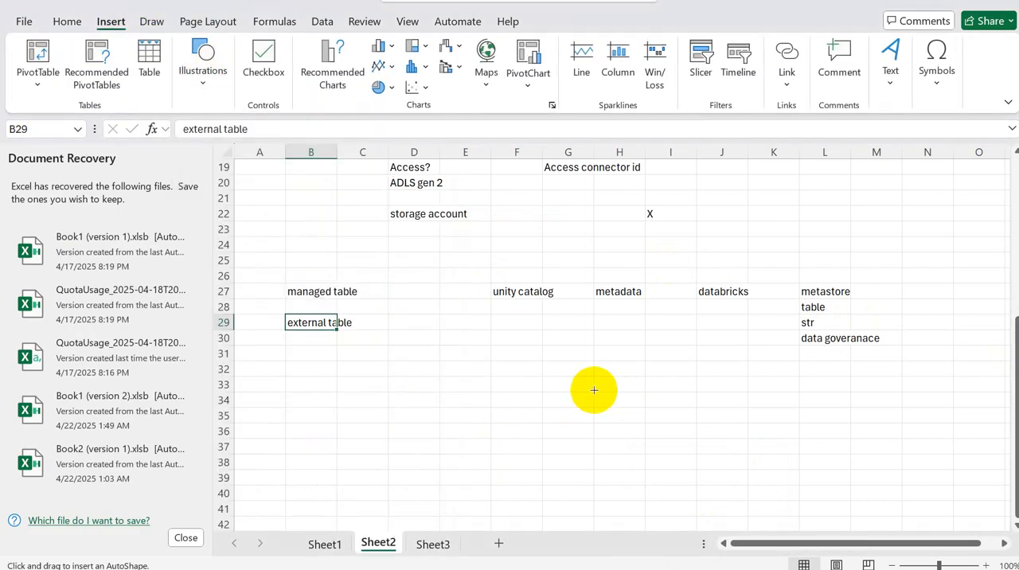
pyautogui.moveTo(530, 393)
pyautogui.mouseDown()
pyautogui.moveTo(785, 422)
pyautogui.moveTo(820, 519)
pyautogui.mouseUp()
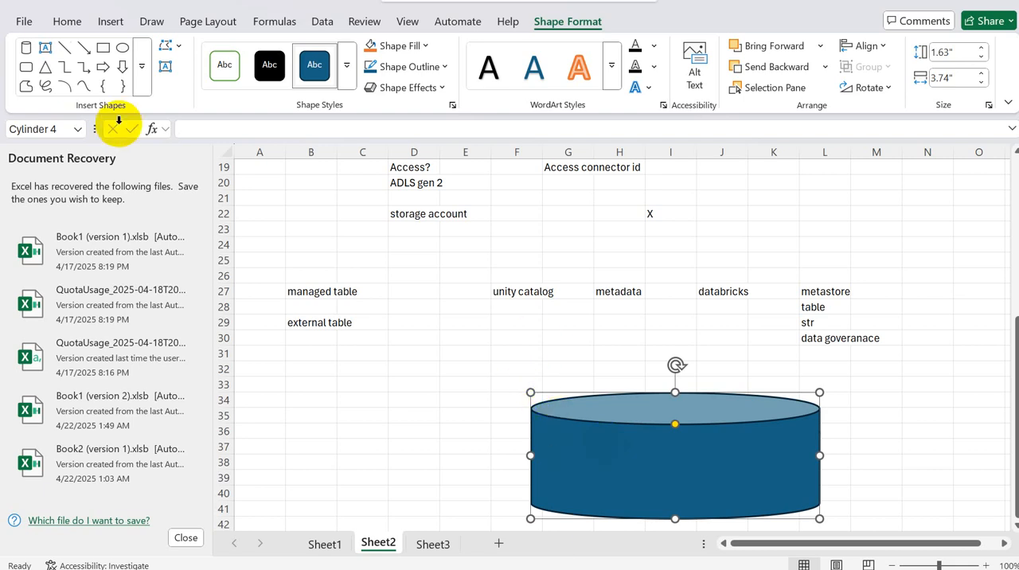
# Step: Draw a vertical straight line about 2.62" long through the cylinder near its left edge, and deselect the shapes
pyautogui.click(63, 47)
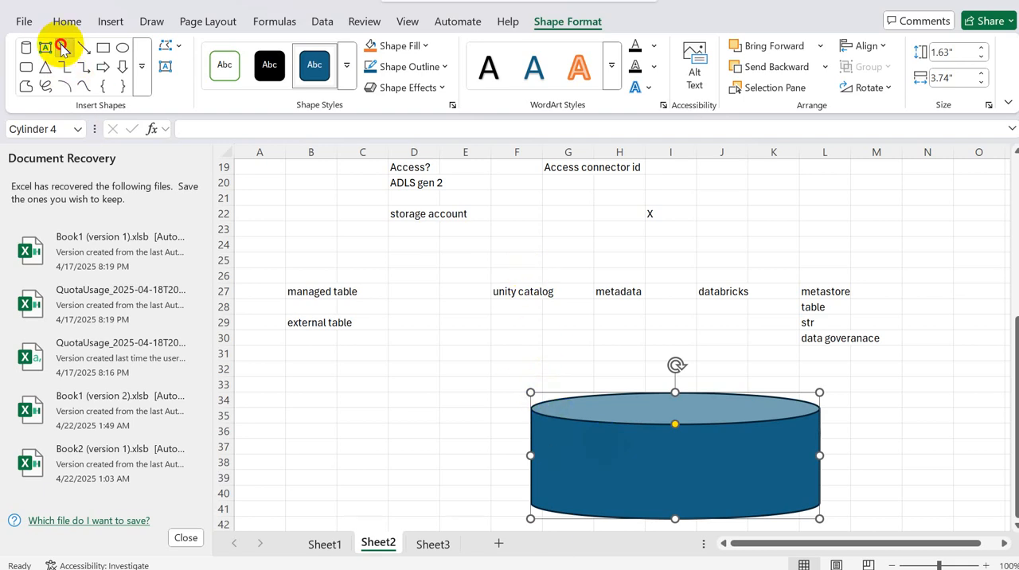
pyautogui.moveTo(562, 348); pyautogui.dragTo(562, 557)
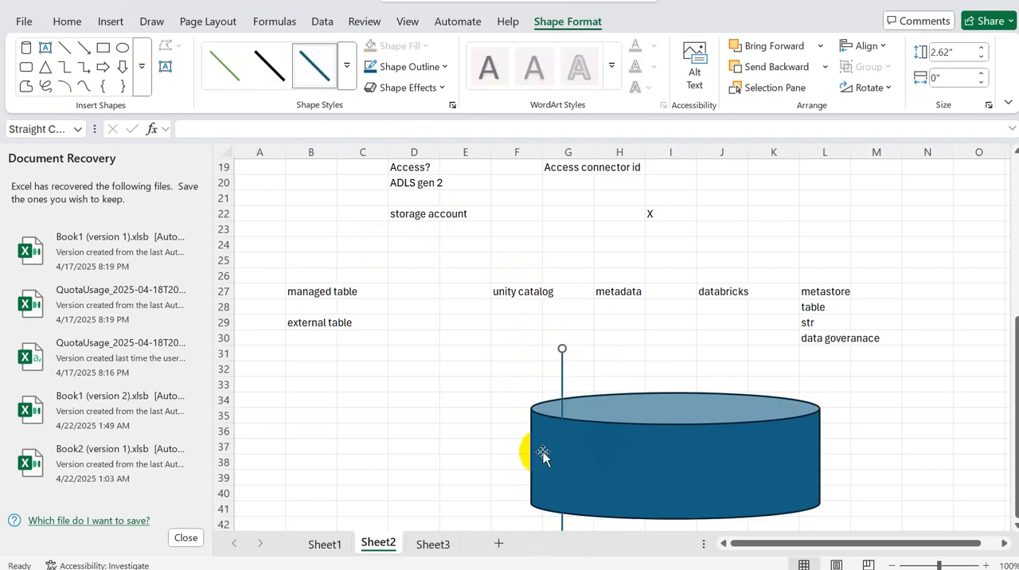
pyautogui.click(546, 406)
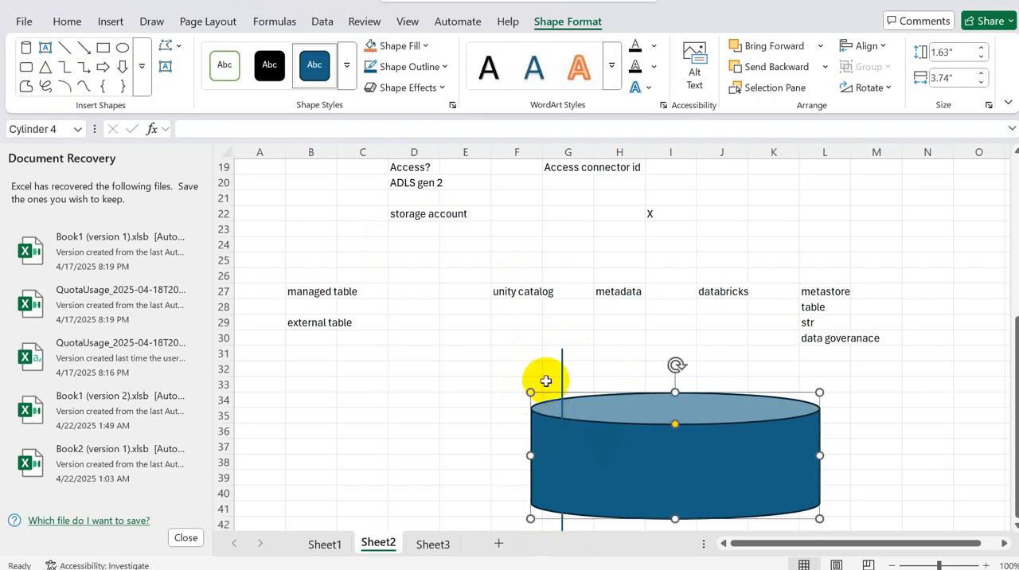
pyautogui.click(468, 357)
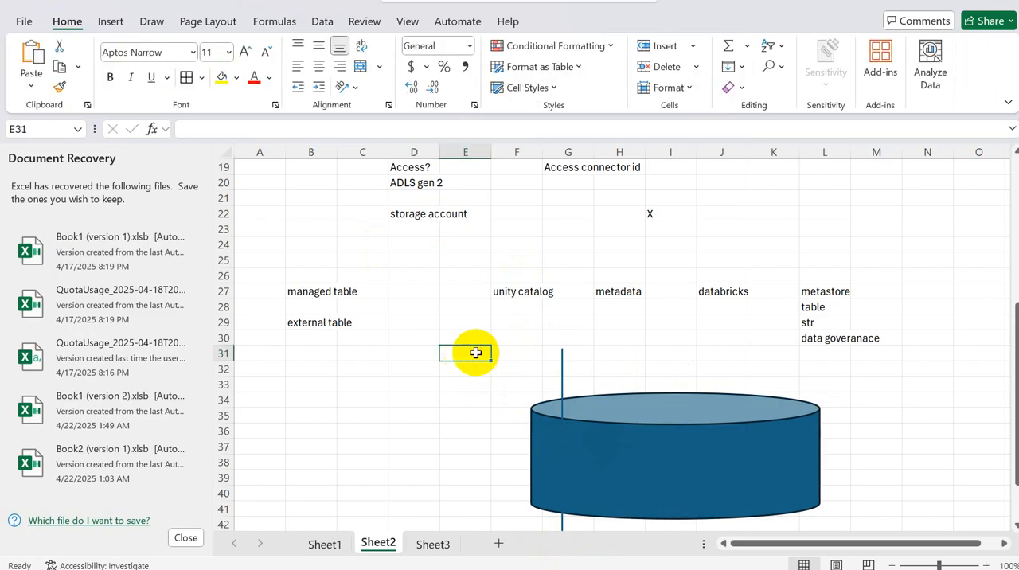
# Step: Enter Catalog in cell E31 and Schema in cell E33 beside the cylinder drawing
pyautogui.write('Clou')
pyautogui.press('BackSpace')
pyautogui.press('BackSpace')
pyautogui.press('BackSpace')
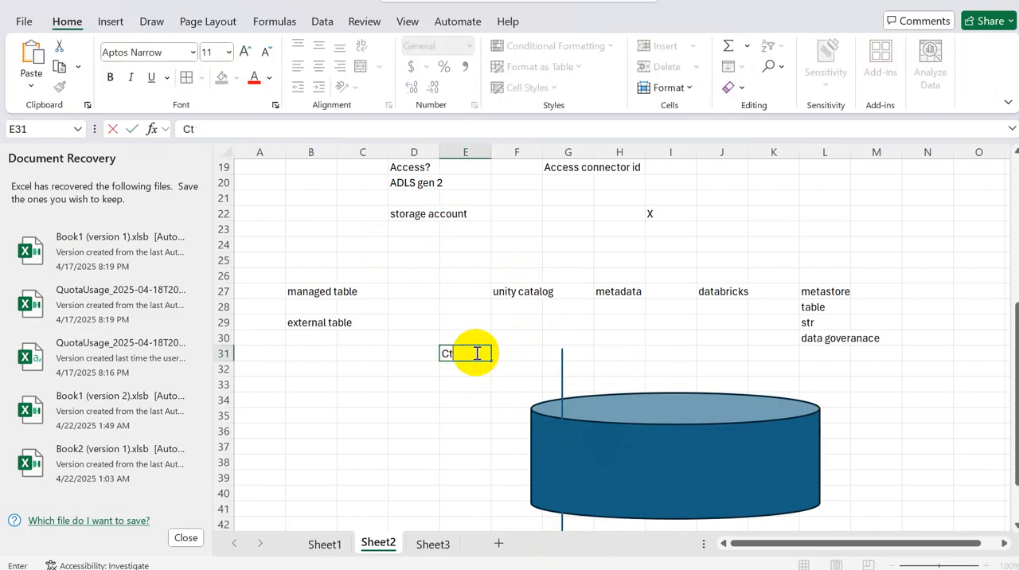
pyautogui.write('atalo')
pyautogui.press('Return')
pyautogui.press('Return')
pyautogui.write('Schema')
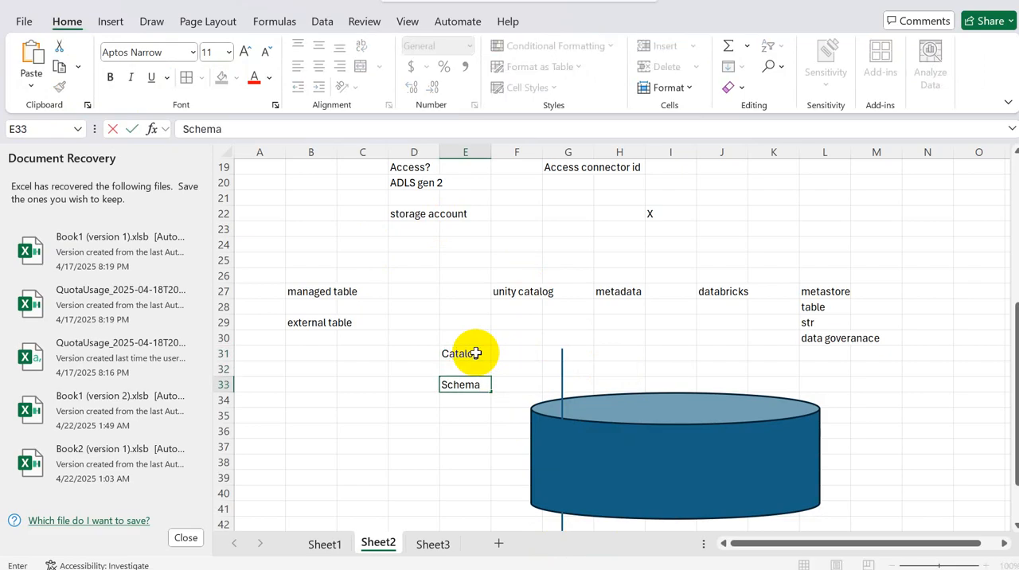
pyautogui.click(461, 354)
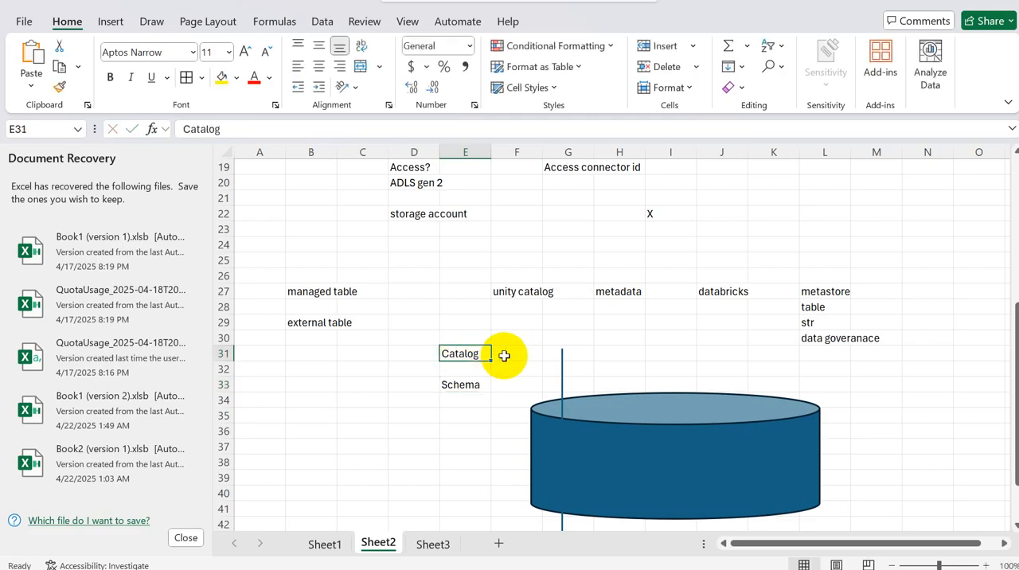
pyautogui.click(474, 387)
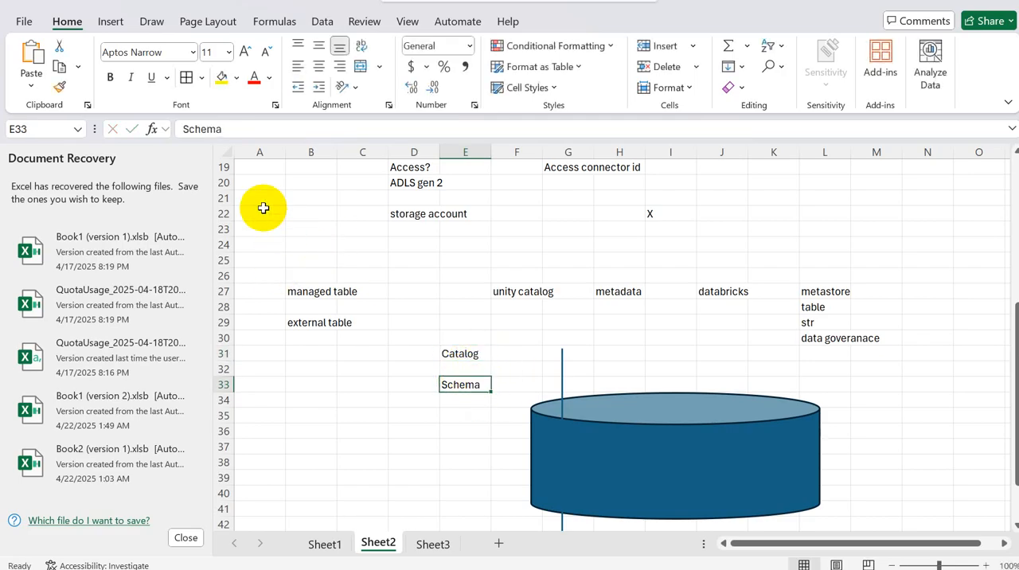
pyautogui.click(459, 354)
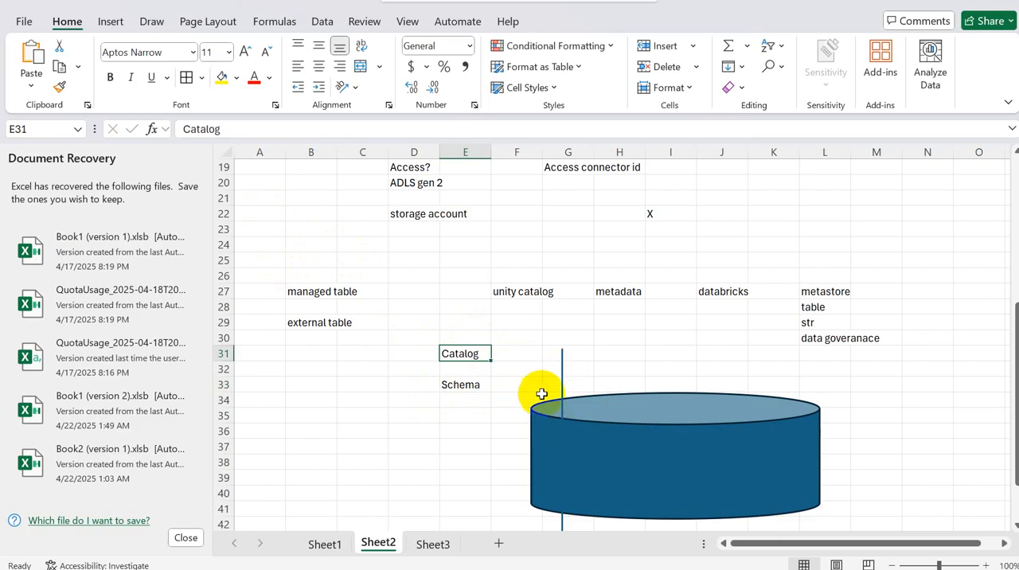
pyautogui.click(550, 355)
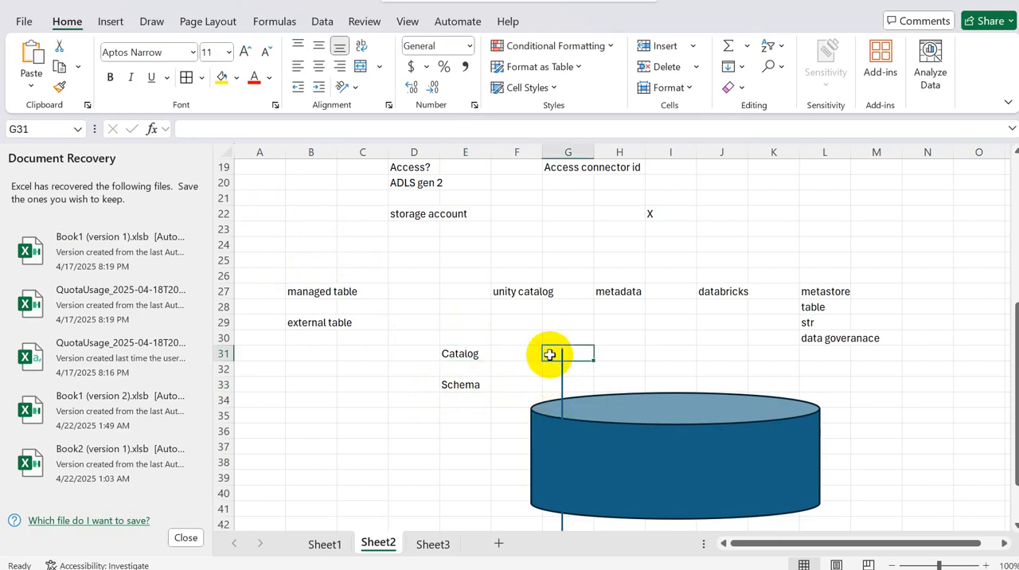
pyautogui.click(531, 354)
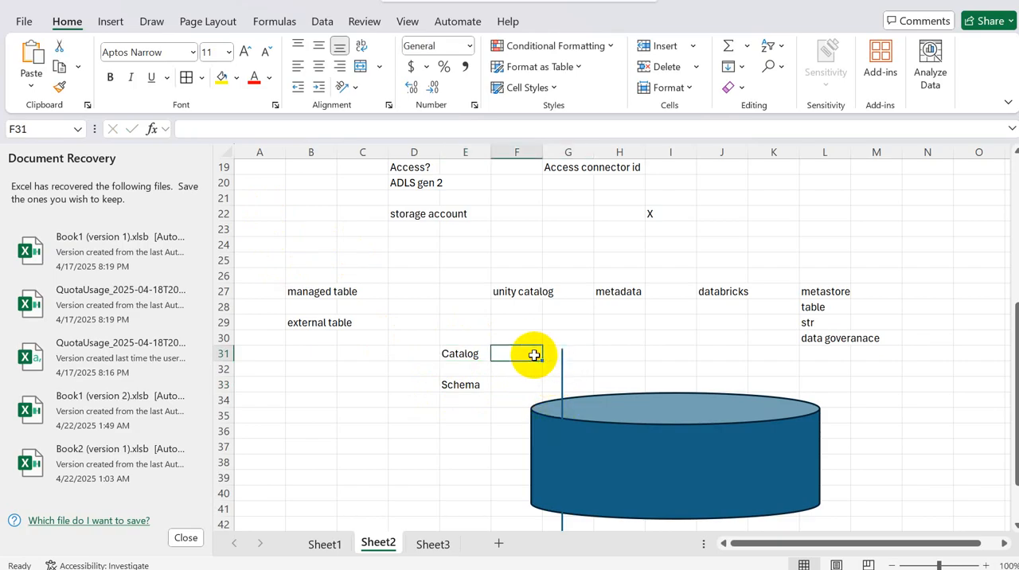
pyautogui.click(523, 370)
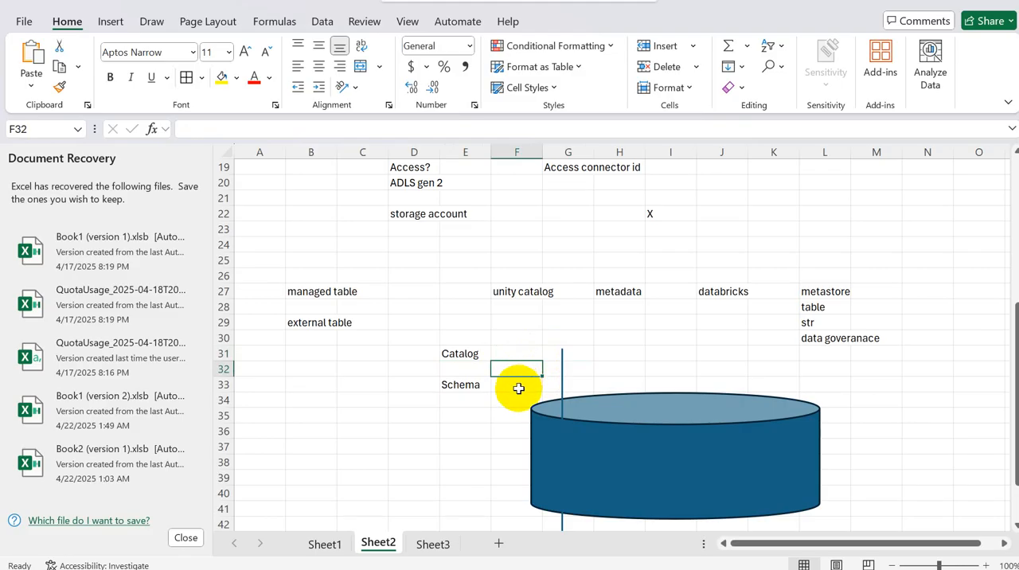
pyautogui.click(518, 387)
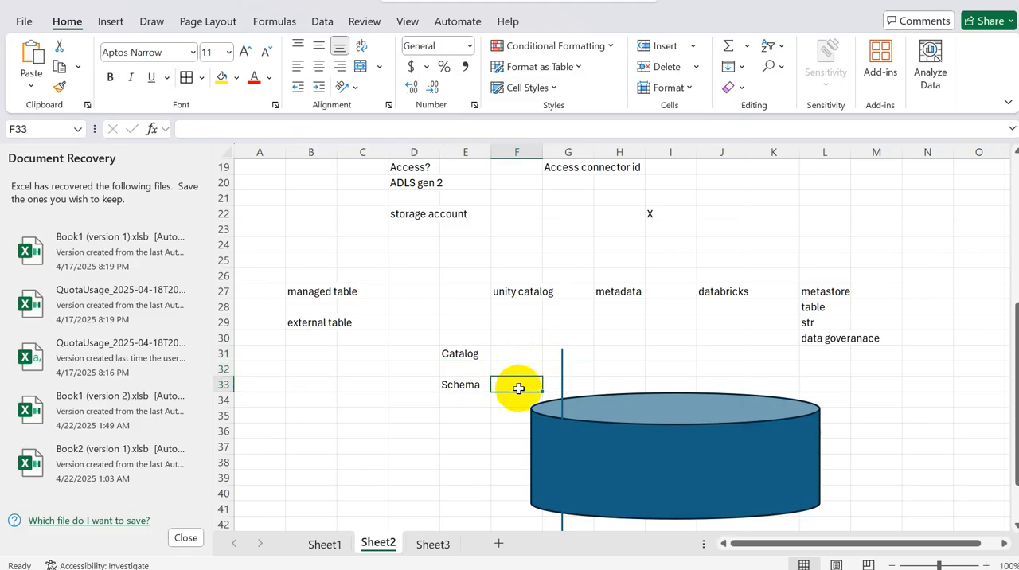
# Step: Enter power bi in cell C36 and AI/ML in cell C37
pyautogui.click(341, 427)
pyautogui.write('po')
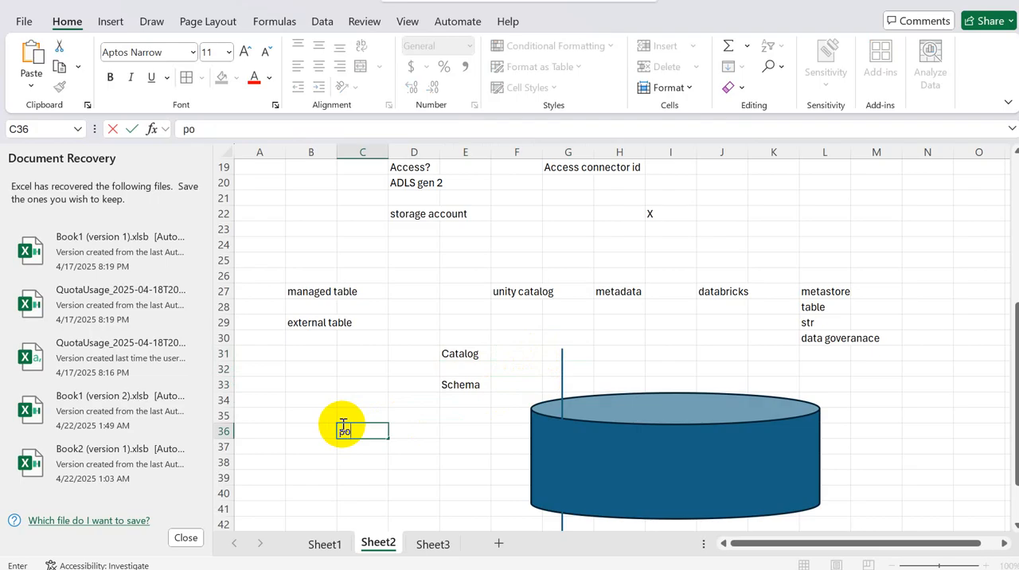
pyautogui.write('wer bi')
pyautogui.press('Return')
pyautogui.write('AL')
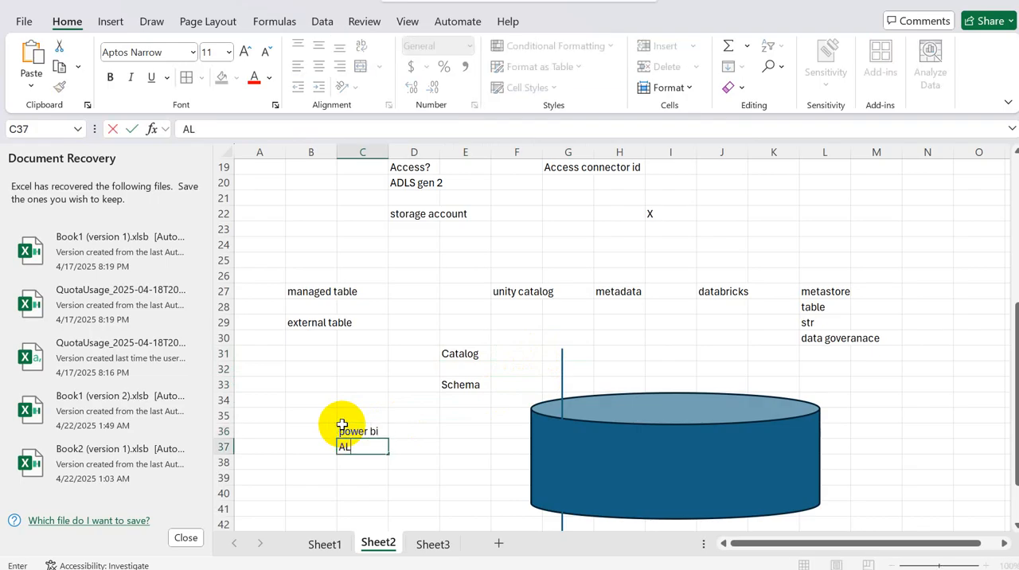
pyautogui.press('BackSpace')
pyautogui.write('l')
pyautogui.write('/ML')
# Step: Add gold in the cell directly below Schema and silver in the cell below gold
pyautogui.click(460, 398)
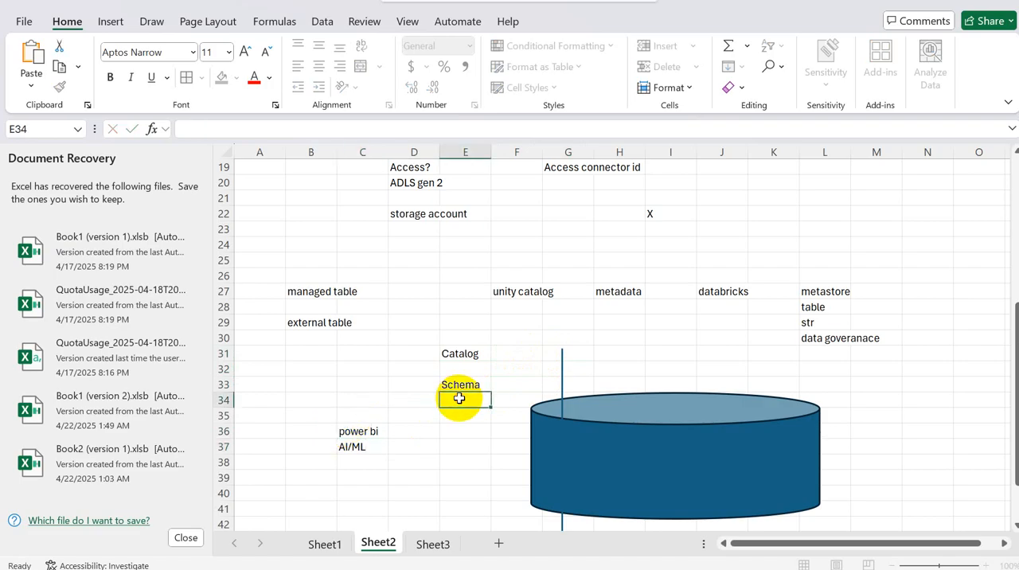
pyautogui.write('gold')
pyautogui.click(370, 432)
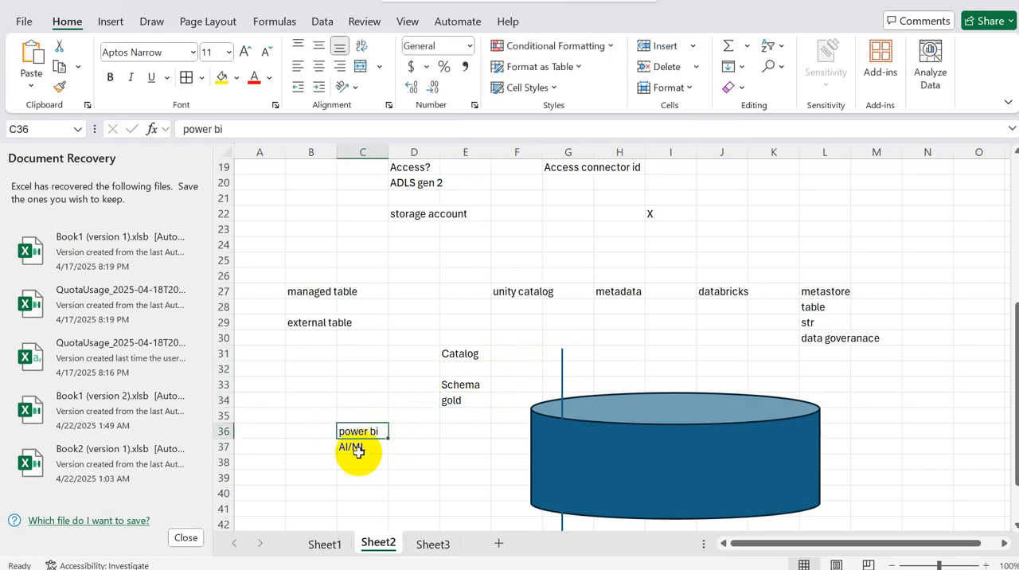
pyautogui.click(358, 450)
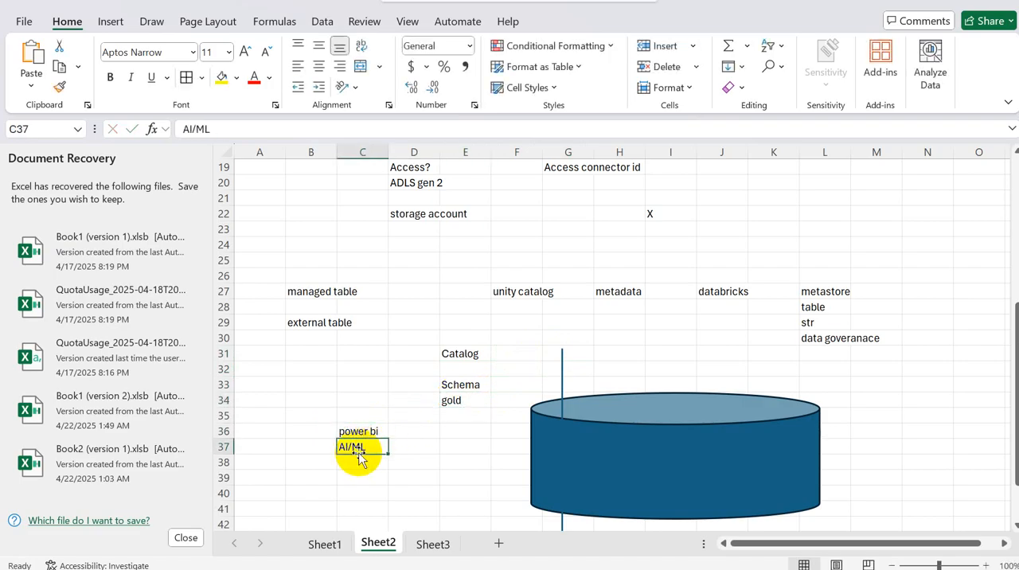
pyautogui.click(473, 400)
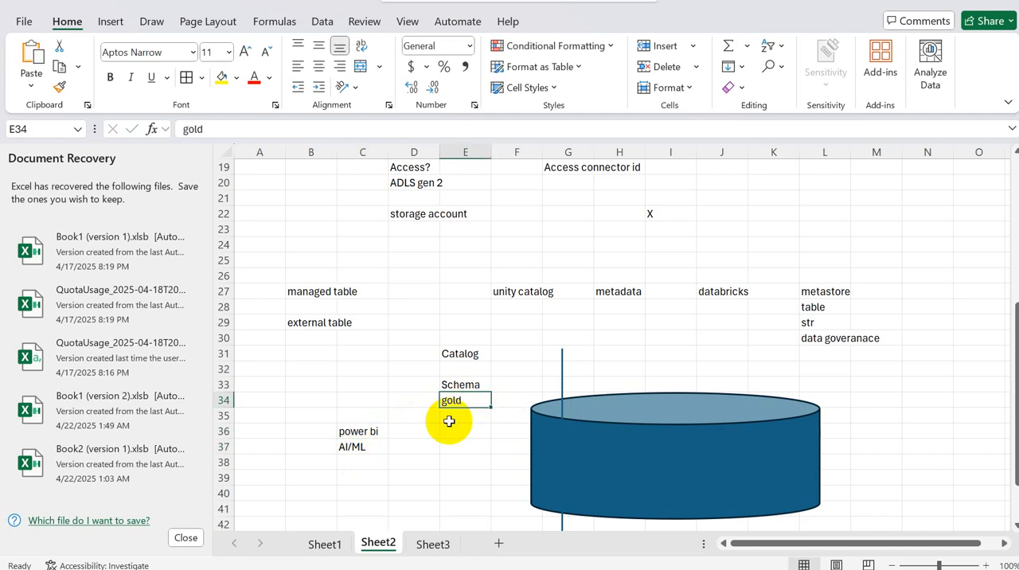
pyautogui.click(451, 422)
pyautogui.write('silver')
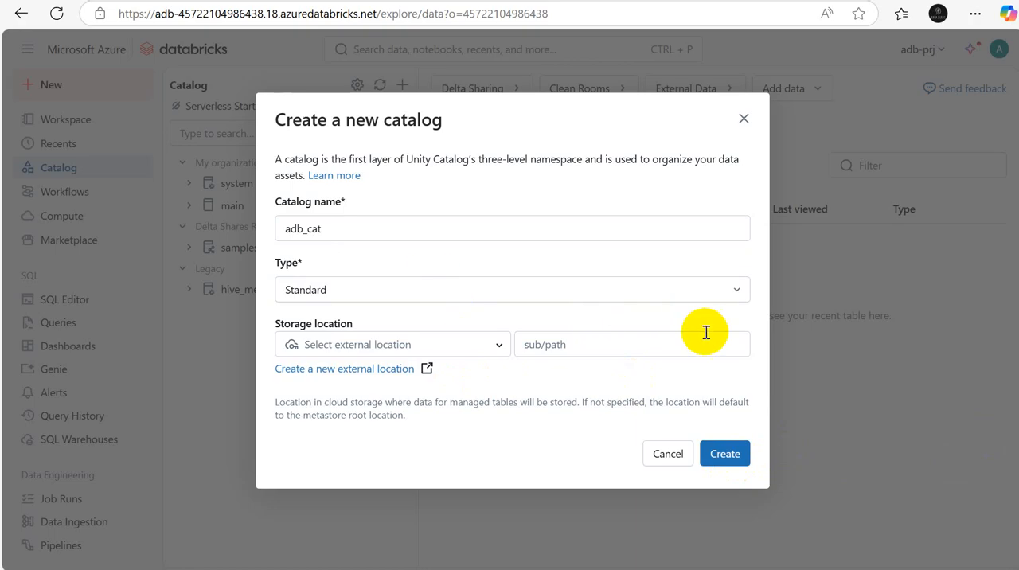
# Step: Switch back to Databricks, create the adb_cat catalog without an external location, and configure its access with the default settings
pyautogui.click(725, 455)
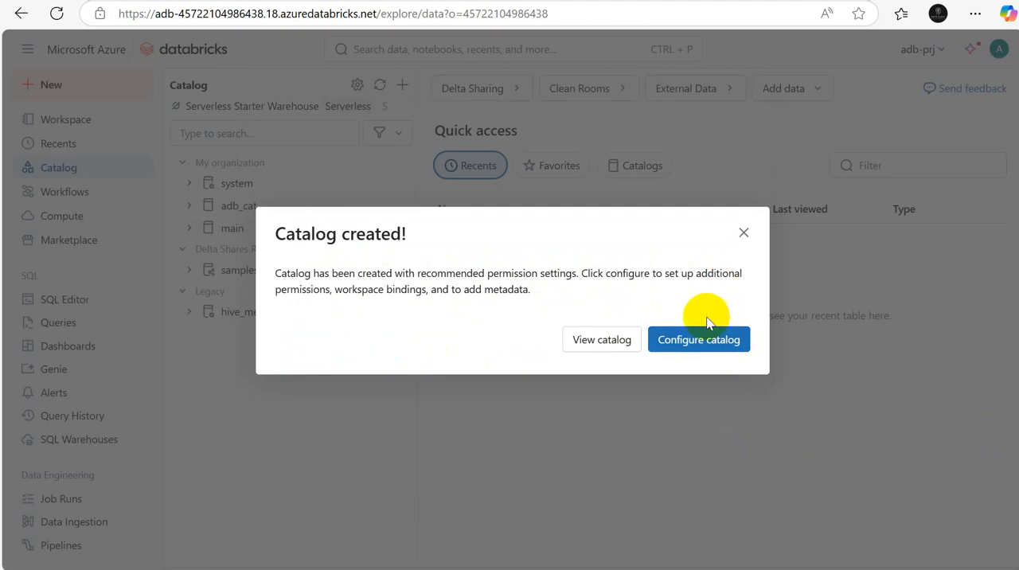
pyautogui.click(685, 341)
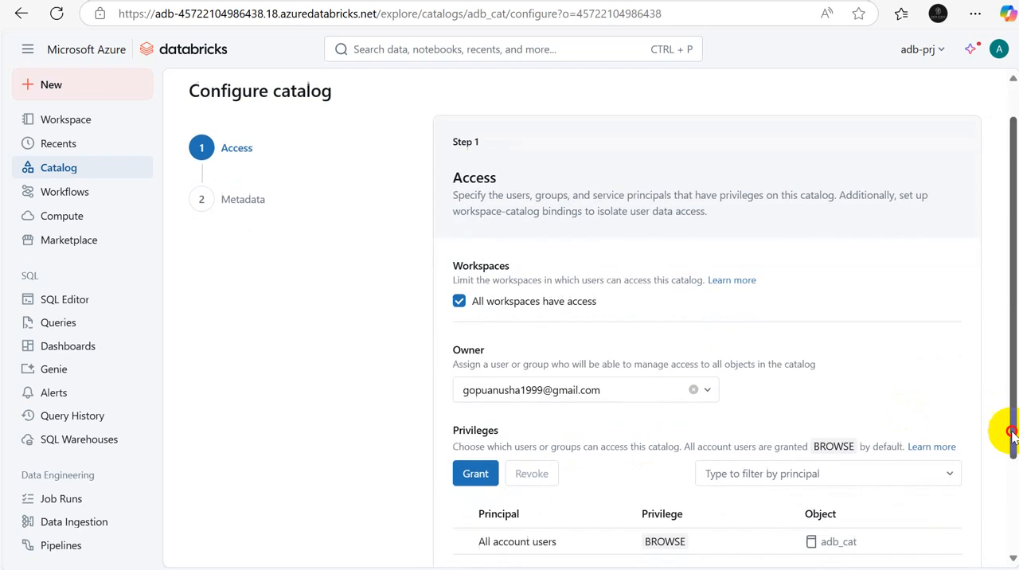
pyautogui.scroll(-2, 1008, 428)
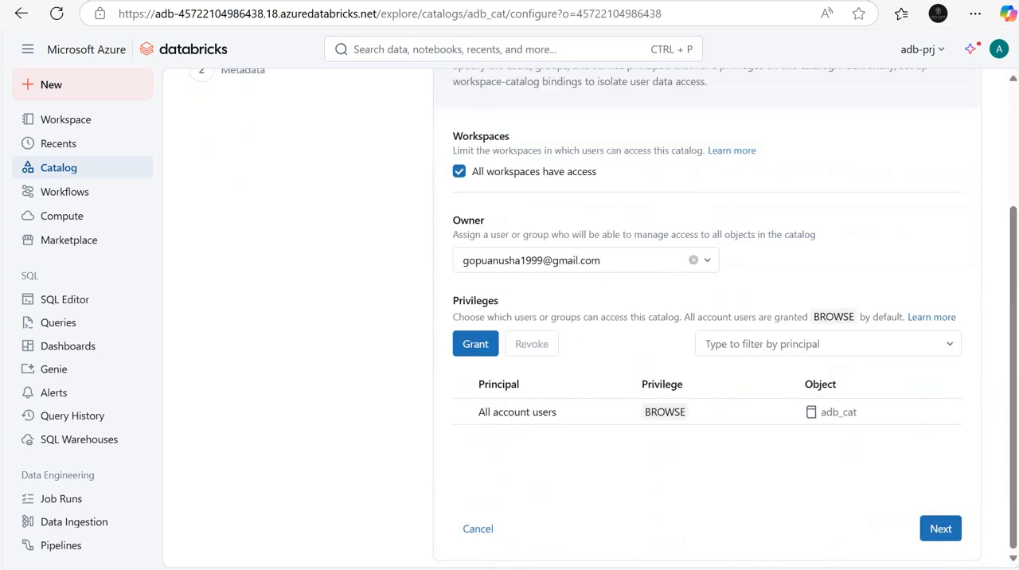
pyautogui.click(943, 537)
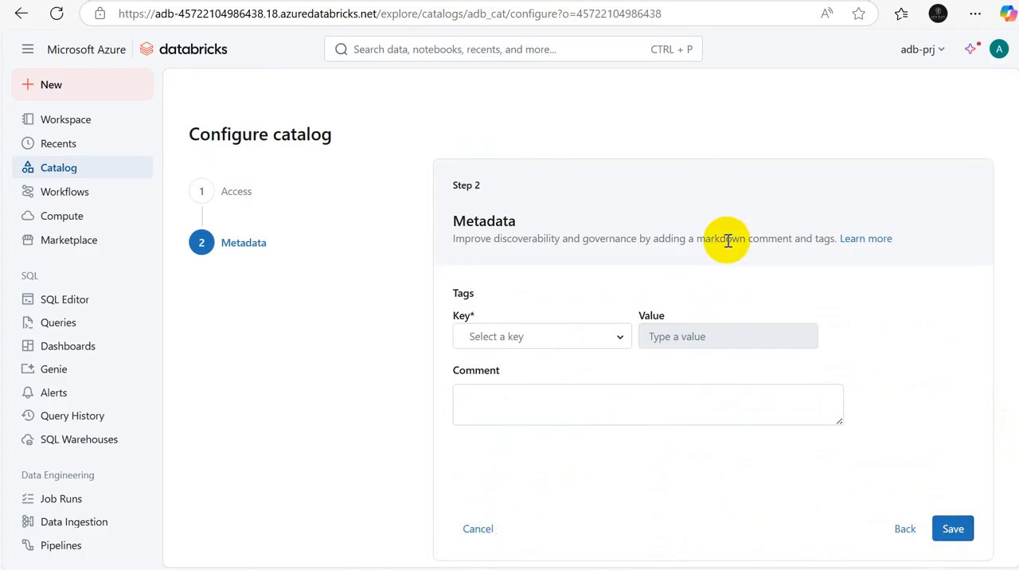
# Step: Check the available metadata tag keys, leave the catalog configuration without saving, and view the default and information_schema schemas under adb_cat
pyautogui.click(613, 337)
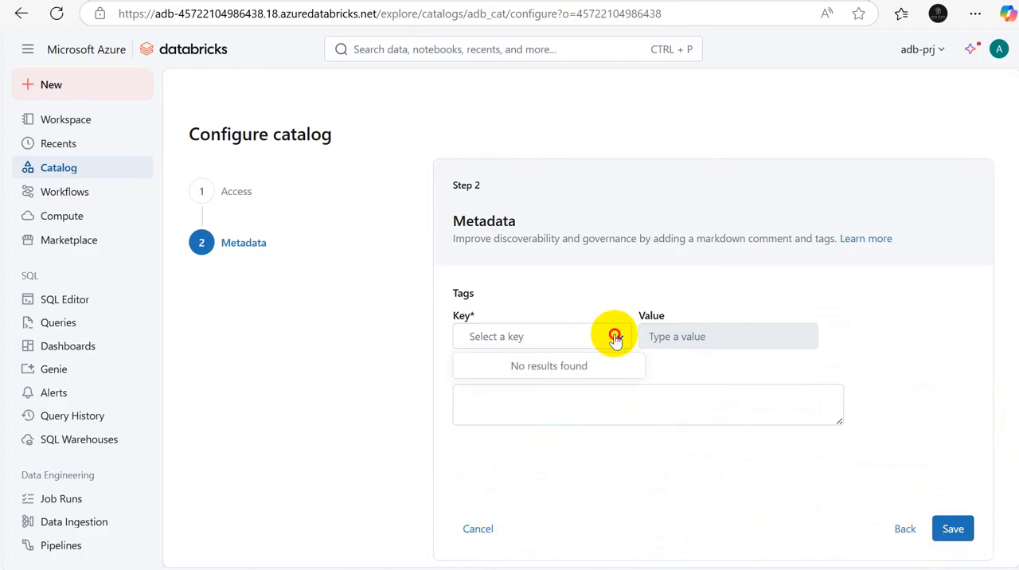
pyautogui.click(485, 530)
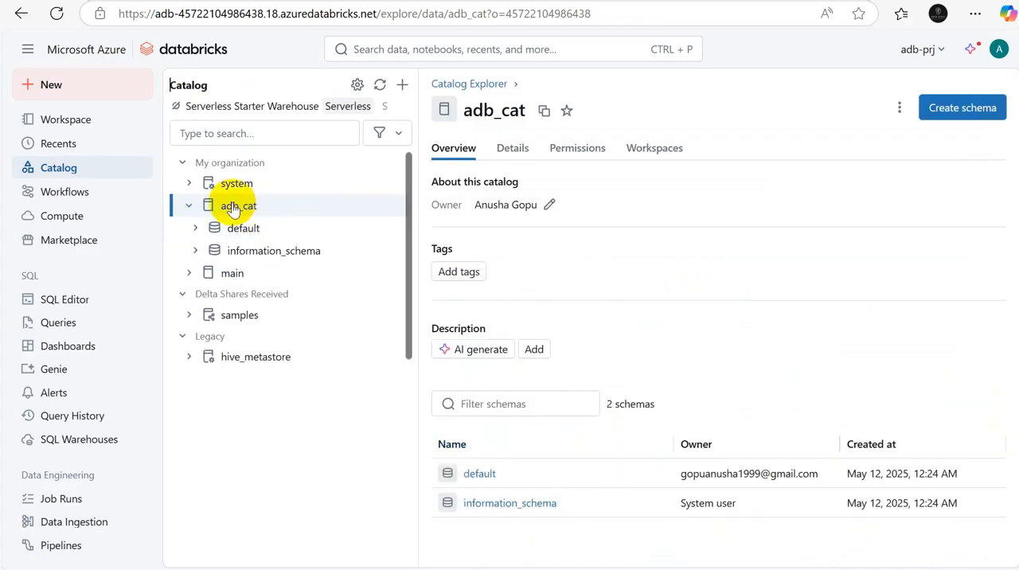
pyautogui.moveTo(227, 208)
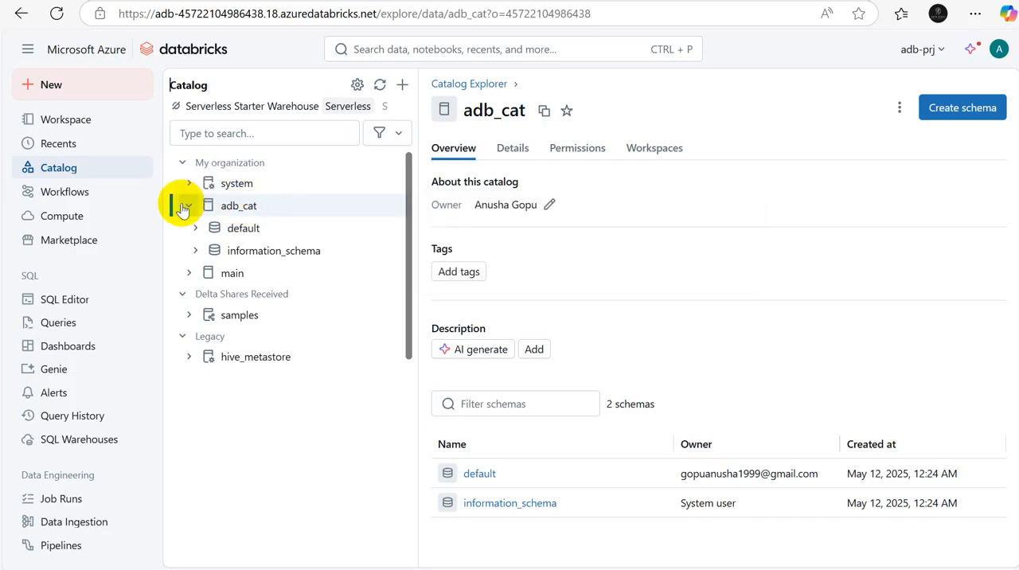
pyautogui.moveTo(236, 231)
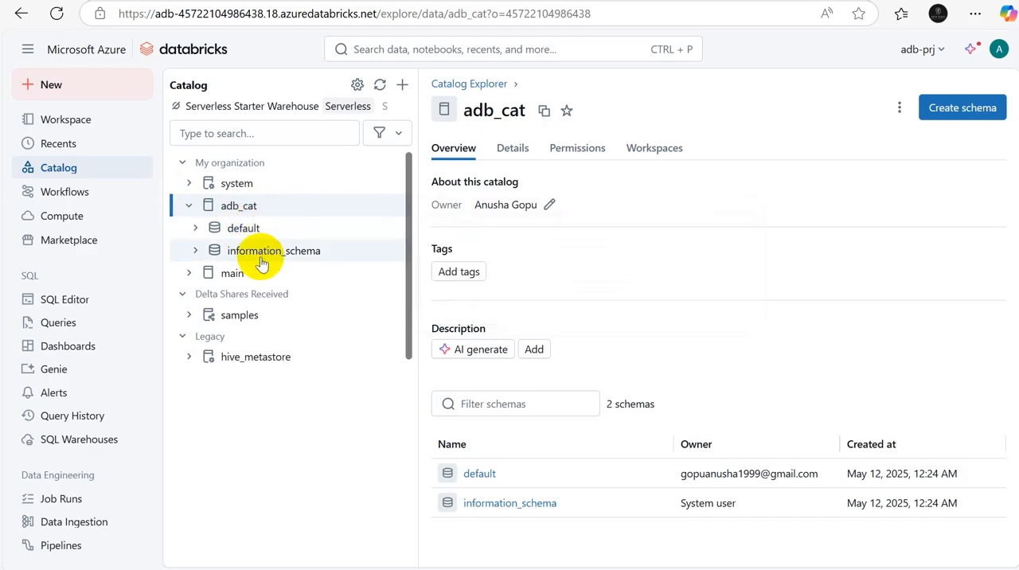
pyautogui.moveTo(261, 264)
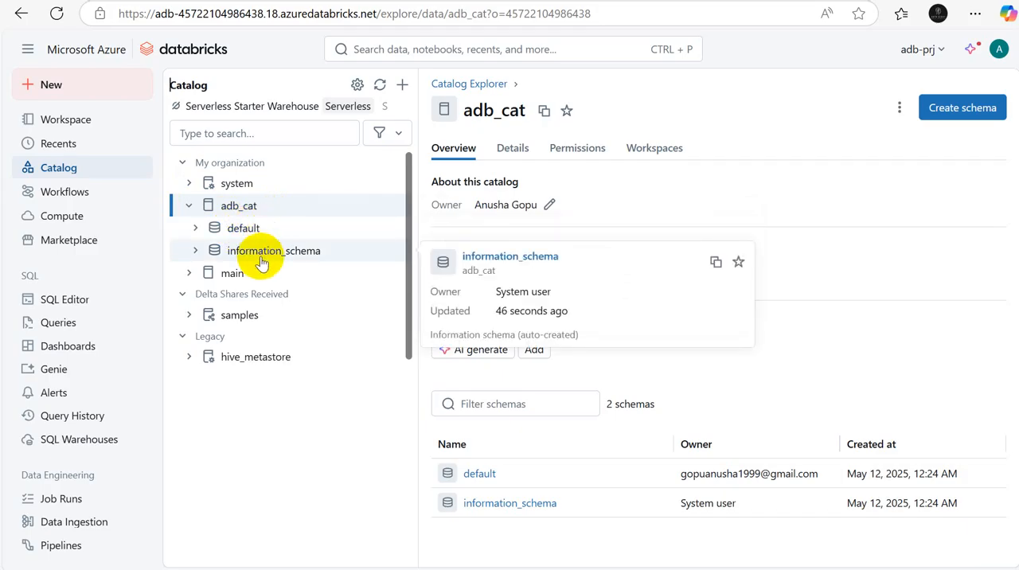
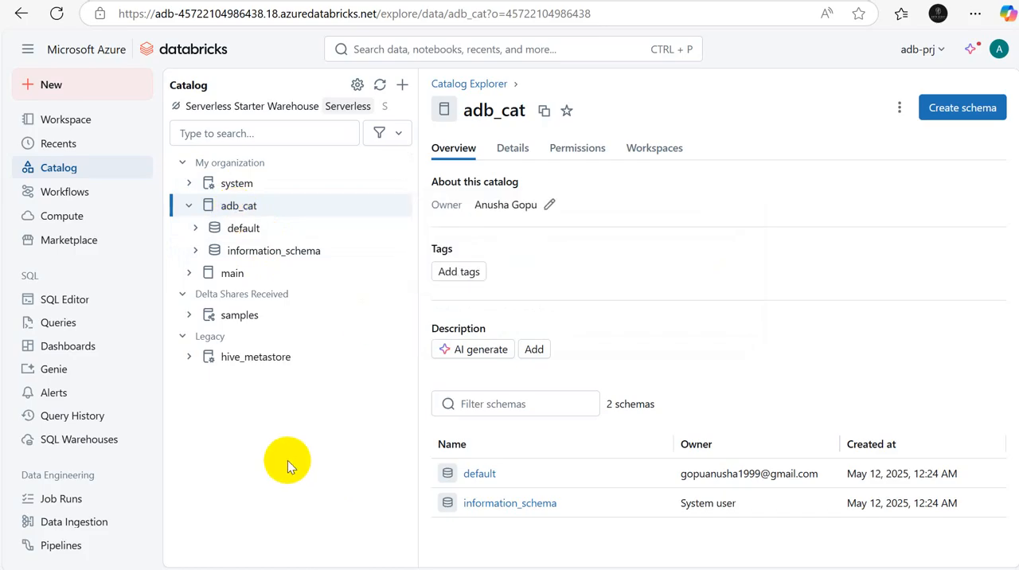
# Step: Switch to the Excel notes and enter "create a schema" in cell B34 of Sheet3
pyautogui.hotkey('alt', 'Tab')
pyautogui.hotkey('alt', 'Tab')
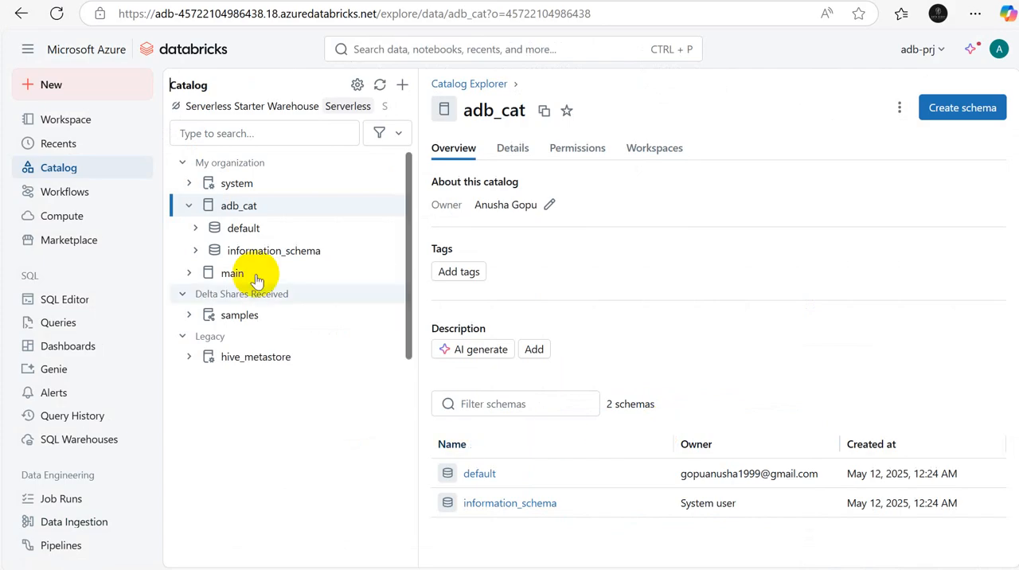
pyautogui.hotkey('alt', 'Tab')
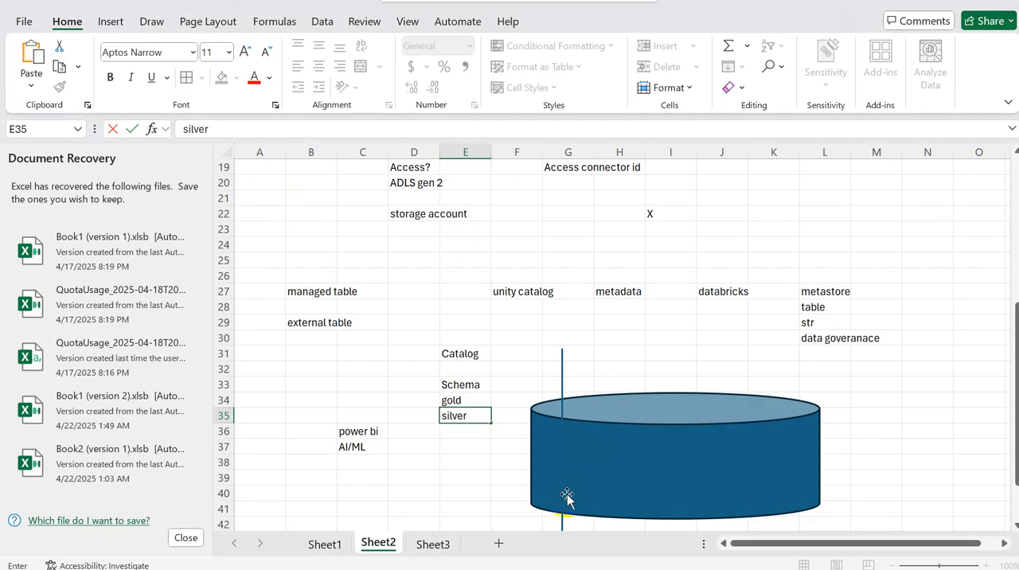
pyautogui.click(435, 544)
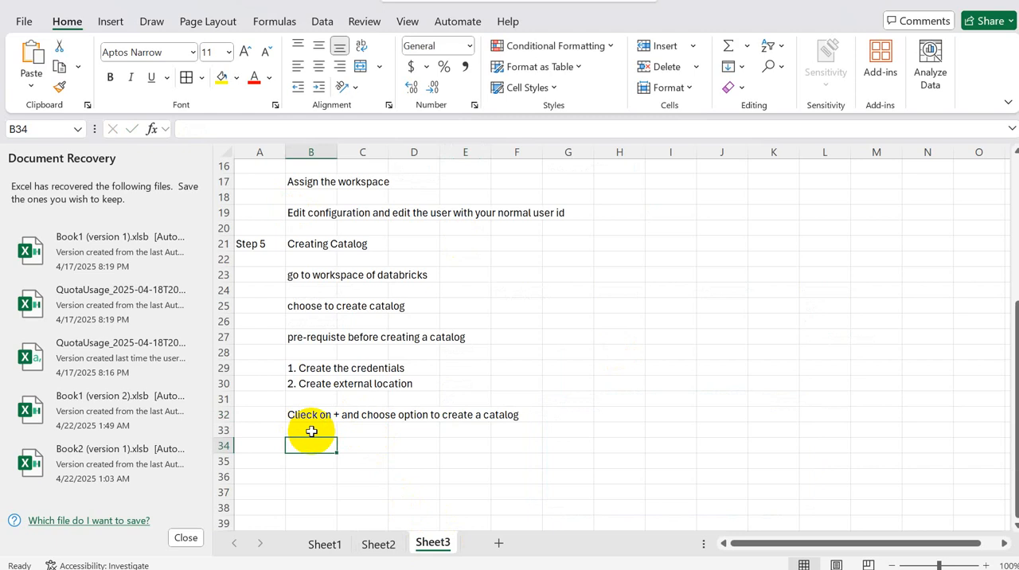
pyautogui.write('cre')
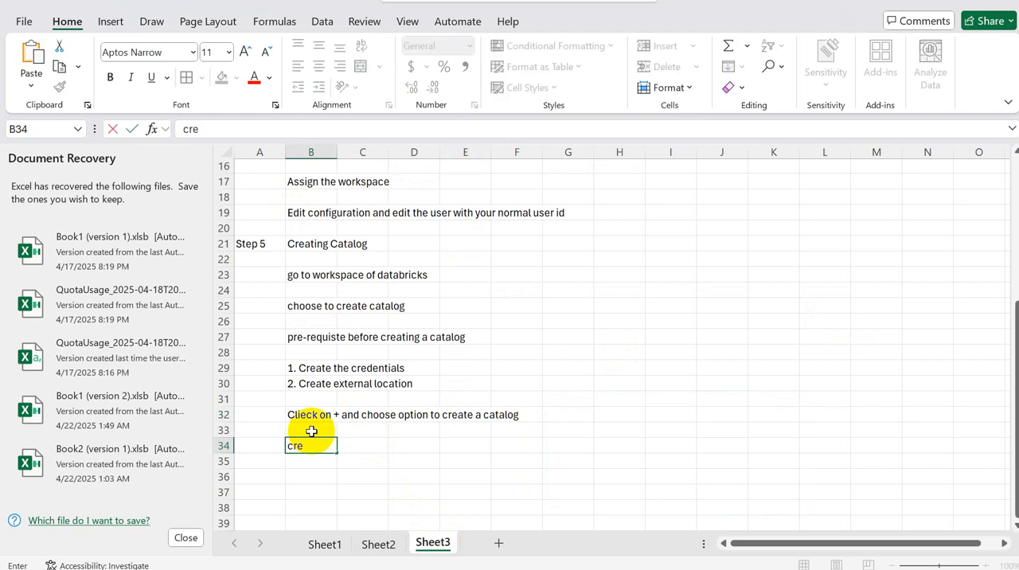
pyautogui.write('ate a schema')
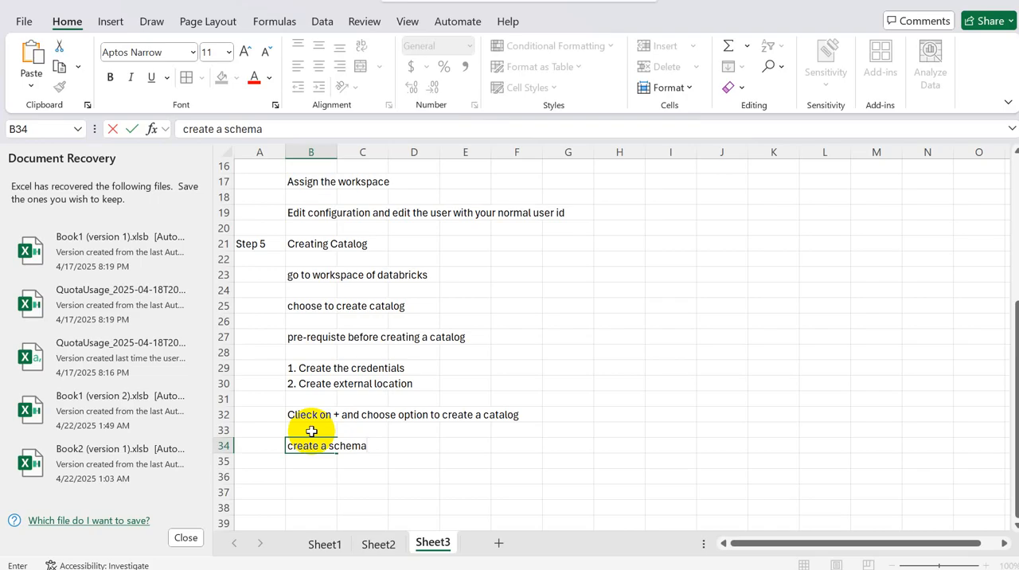
# Step: Switch to Databricks and reopen the adb_cat catalog from the catalog list to view its overview
pyautogui.hotkey('alt', 'Tab')
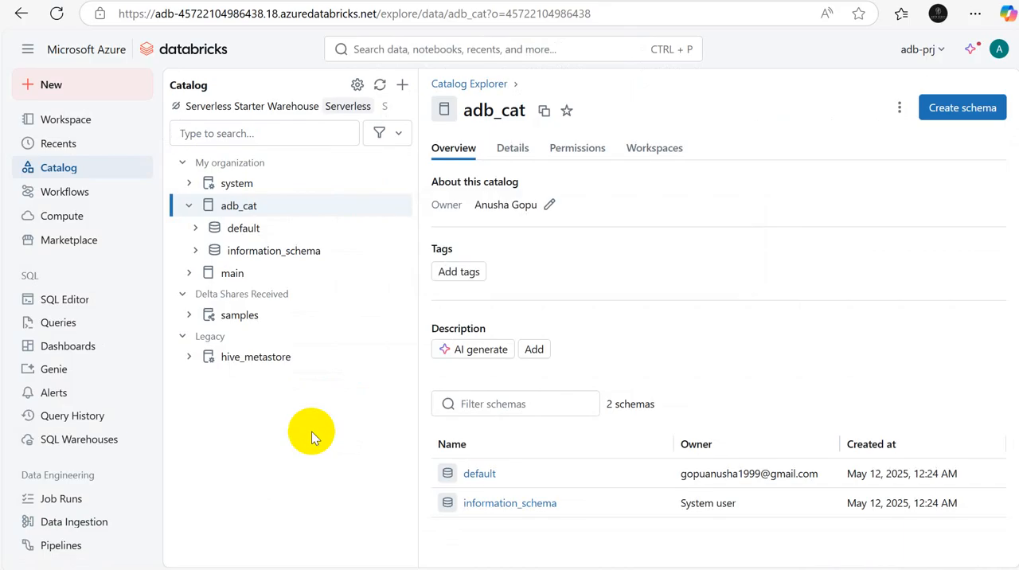
pyautogui.hotkey('alt', 'Tab')
pyautogui.hotkey('alt', 'Tab')
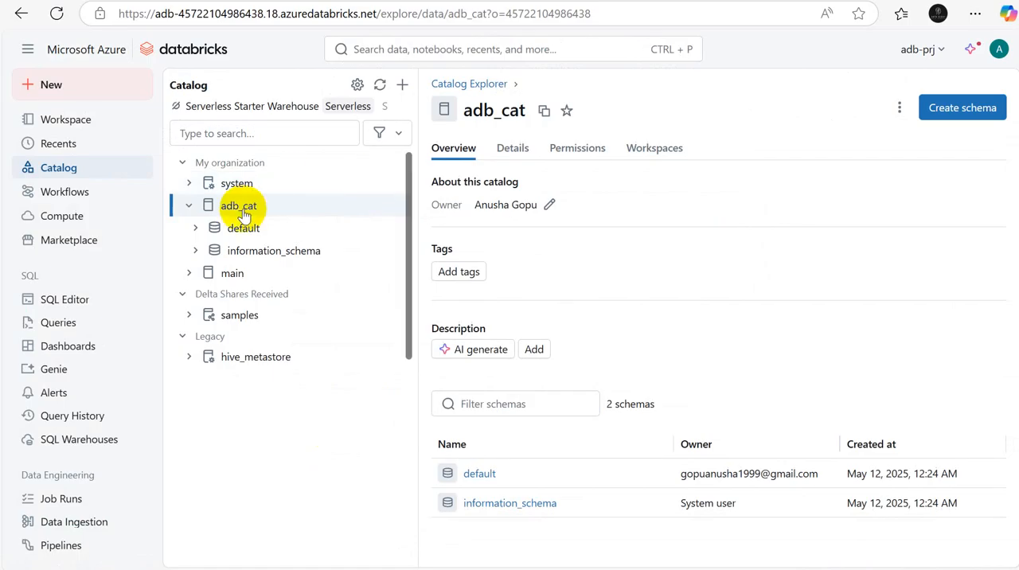
pyautogui.click(68, 170)
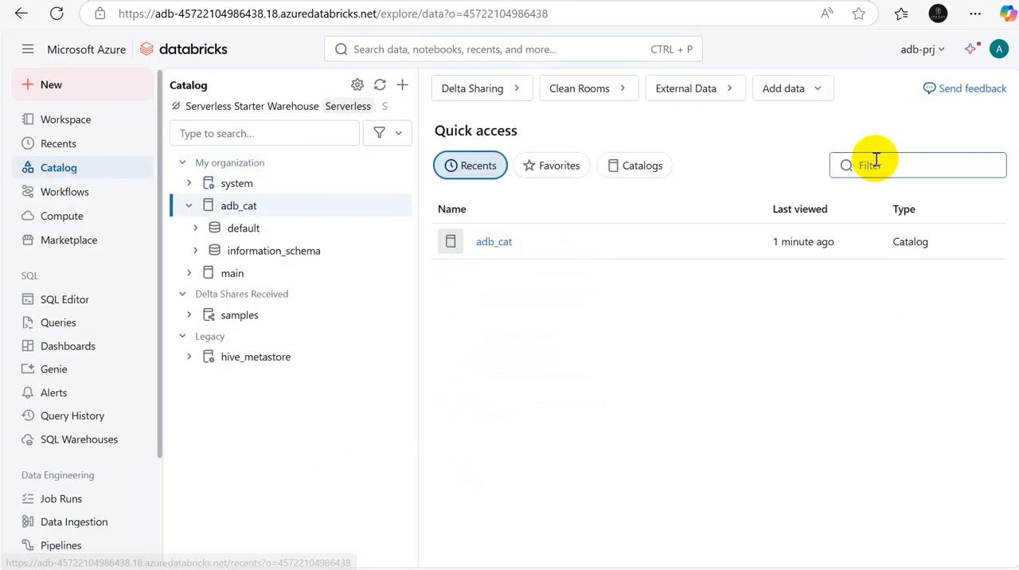
pyautogui.doubleClick(243, 210)
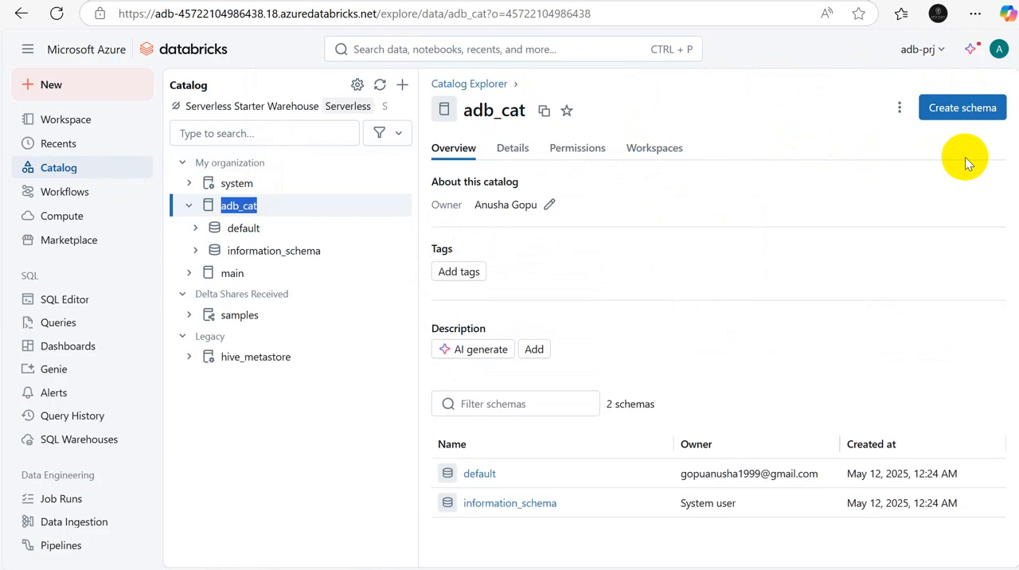
# Step: Back in Excel, extend the note in B34 to "create a schema: click on your catalog and choose option to create schema"
pyautogui.hotkey('alt', 'Tab')
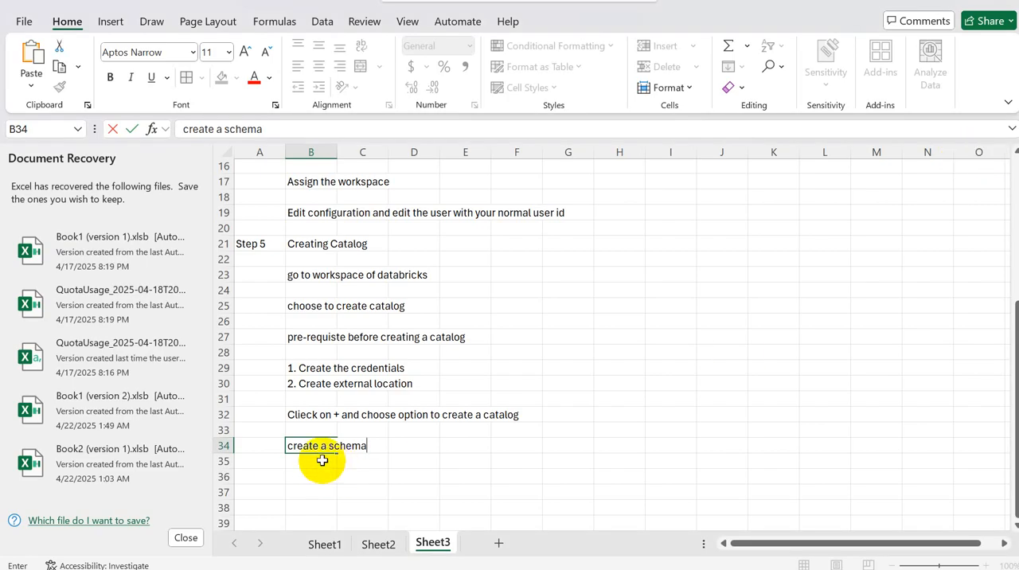
pyautogui.click(263, 448)
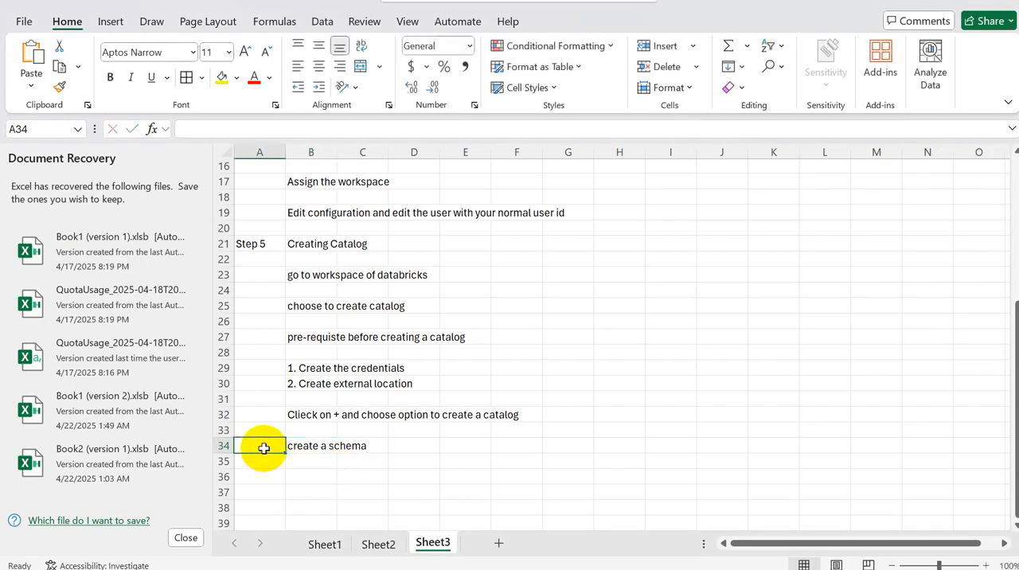
pyautogui.click(298, 444)
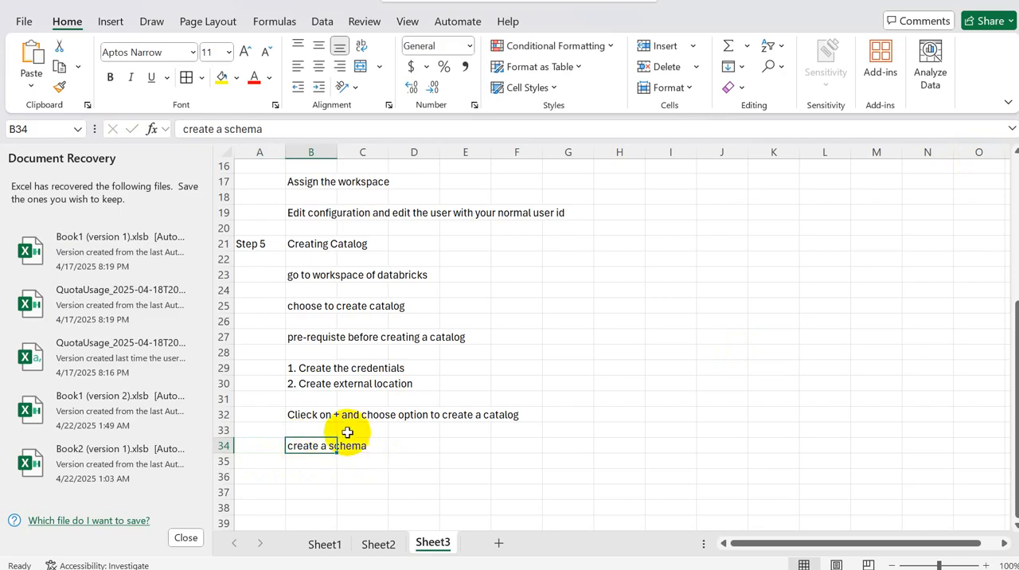
pyautogui.click(298, 129)
pyautogui.write(': ')
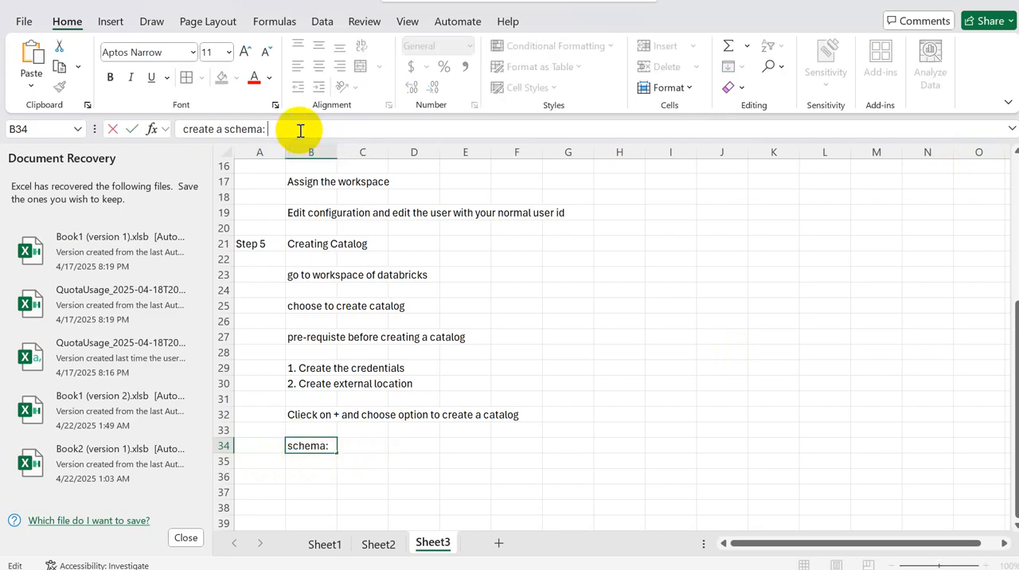
pyautogui.write('click on your ')
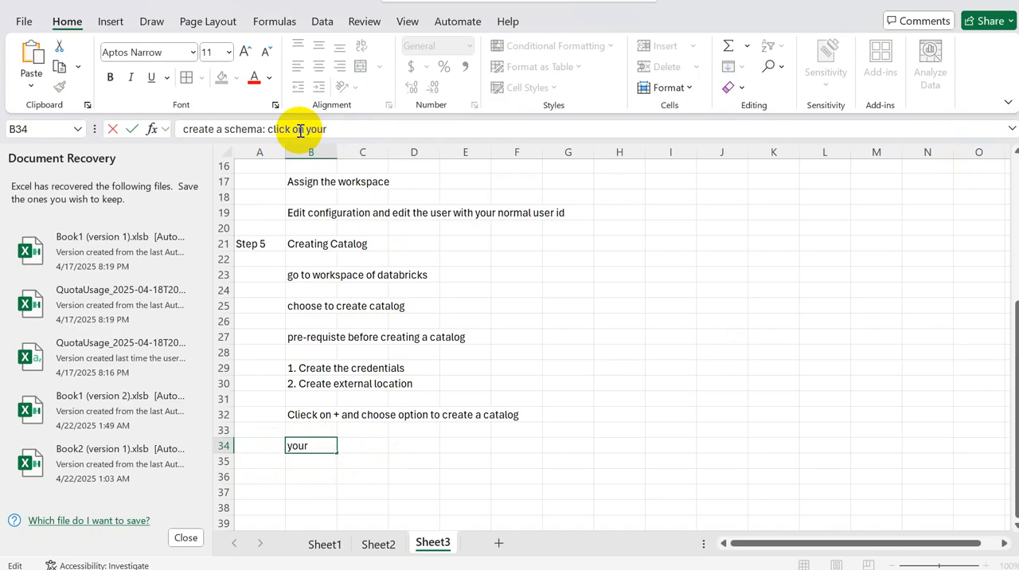
pyautogui.write('catalog a')
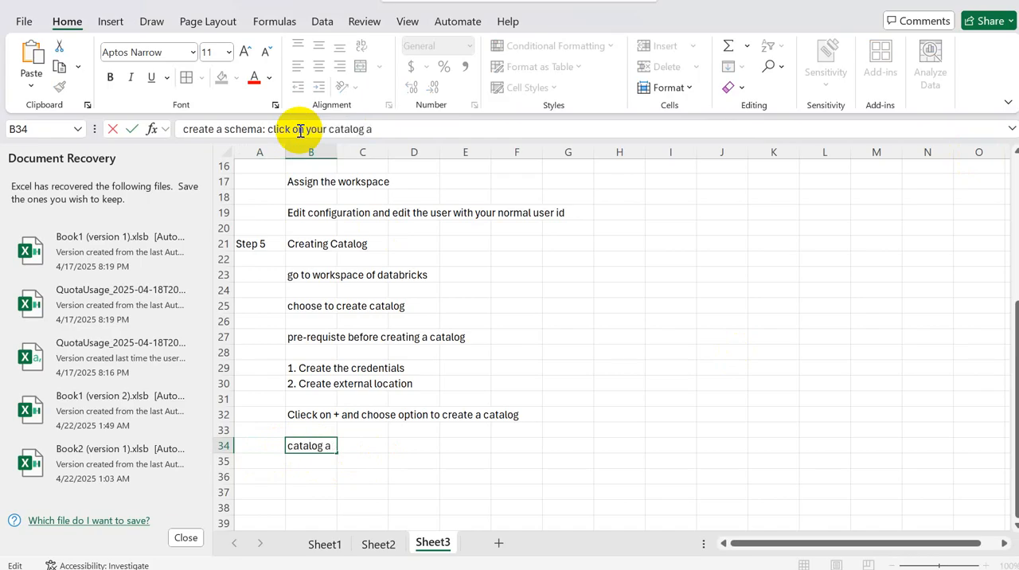
pyautogui.write('nd choos')
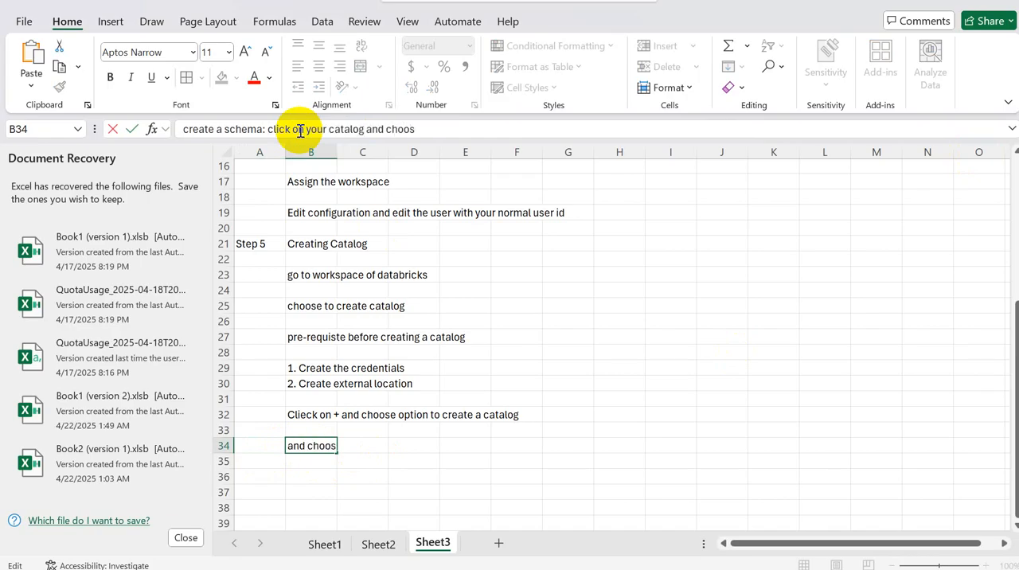
pyautogui.write('e option')
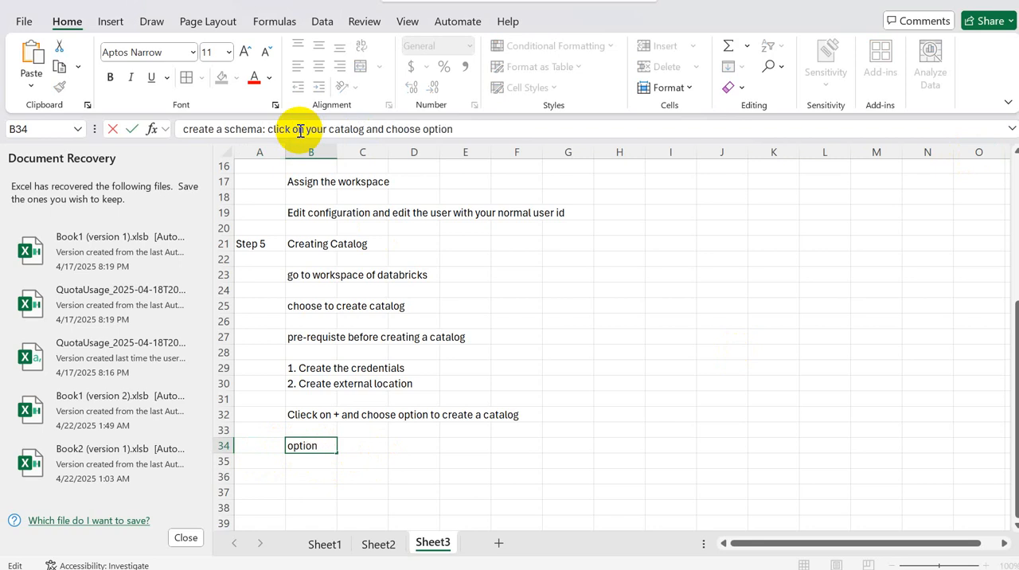
pyautogui.write(' to create')
pyautogui.write(' schema')
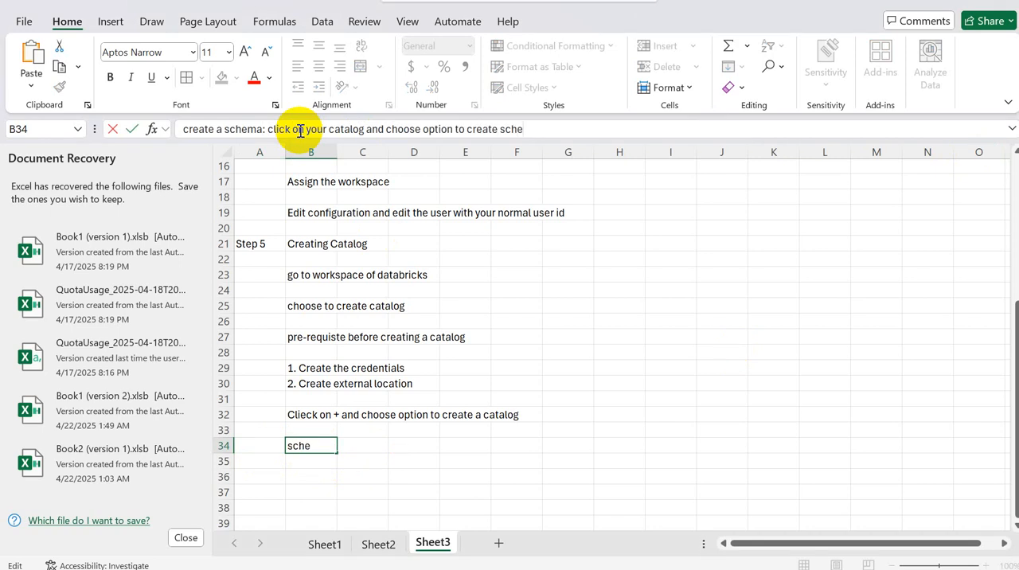
# Step: Switch to Databricks and create a schema named bronze in the adb_cat catalog without selecting an external storage location
pyautogui.hotkey('alt', 'Tab')
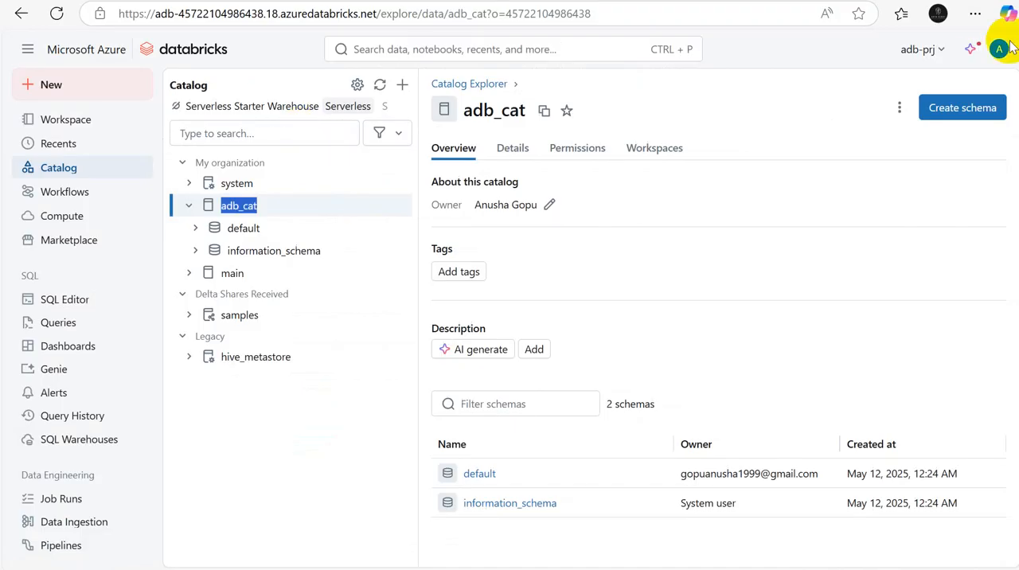
pyautogui.click(994, 114)
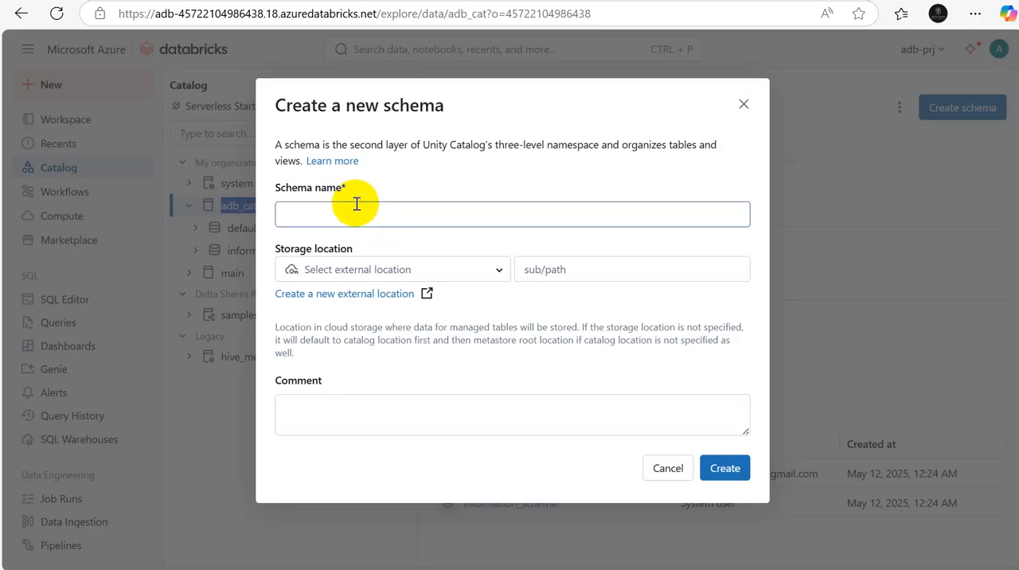
pyautogui.click(356, 205)
pyautogui.write('bronze')
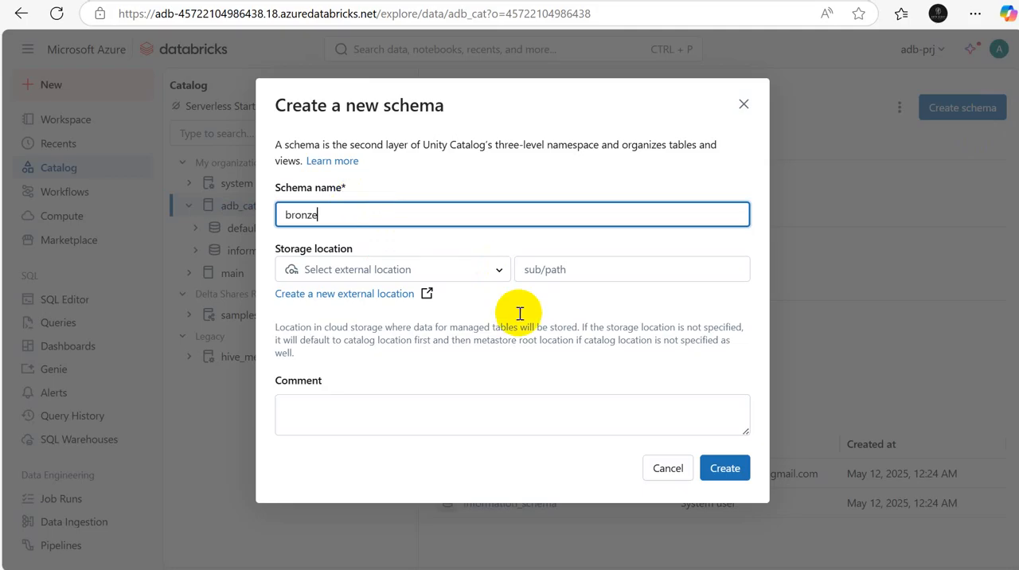
pyautogui.click(500, 272)
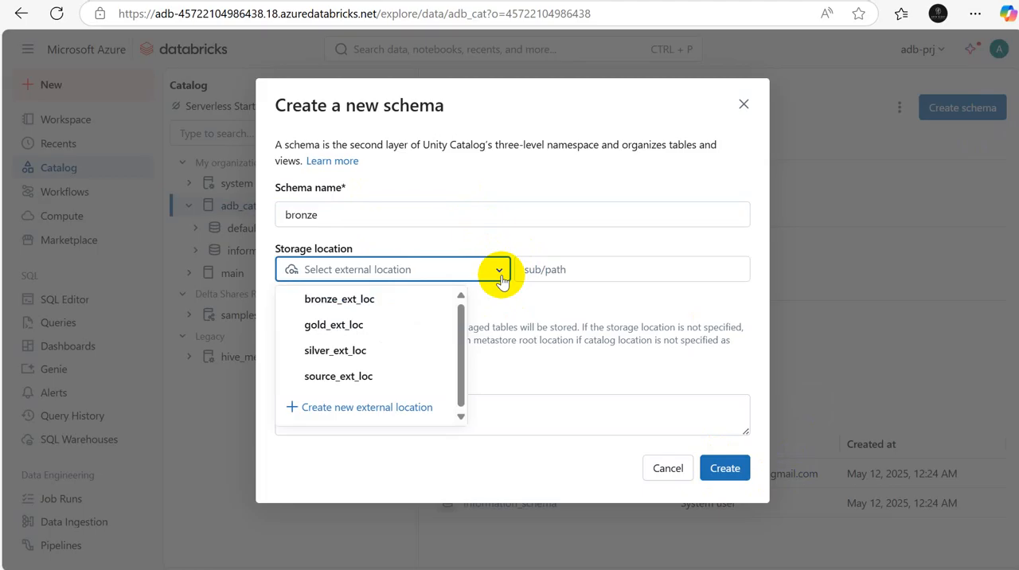
pyautogui.click(525, 477)
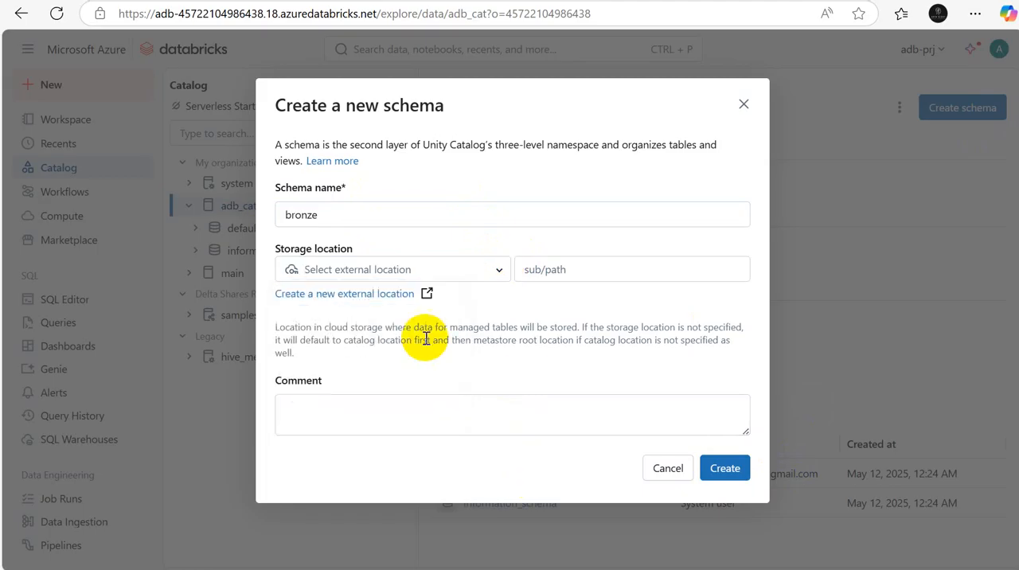
pyautogui.click(727, 470)
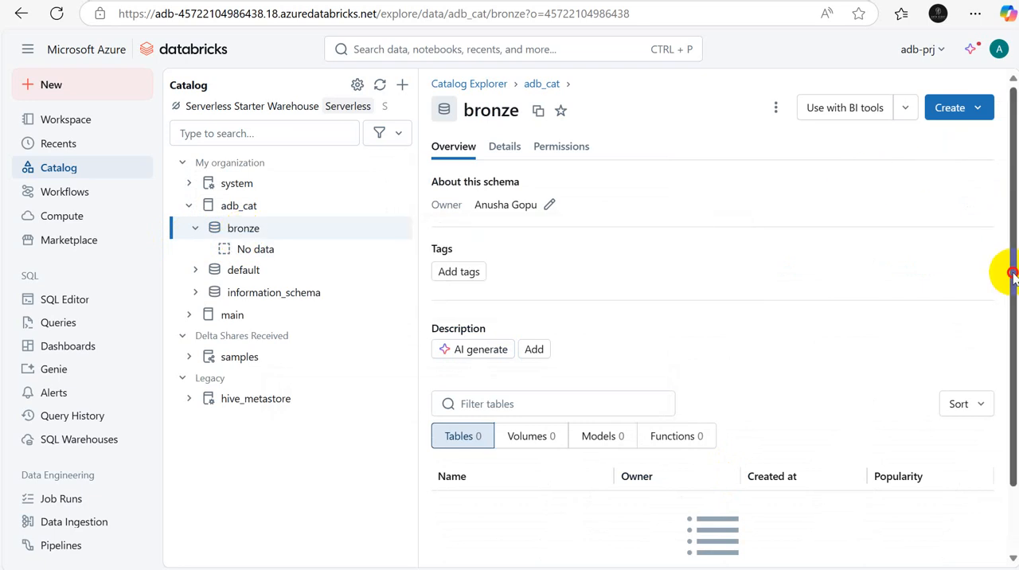
pyautogui.moveTo(1014, 274)
pyautogui.mouseDown()
pyautogui.moveTo(1016, 414)
pyautogui.moveTo(1015, 267)
pyautogui.mouseUp()
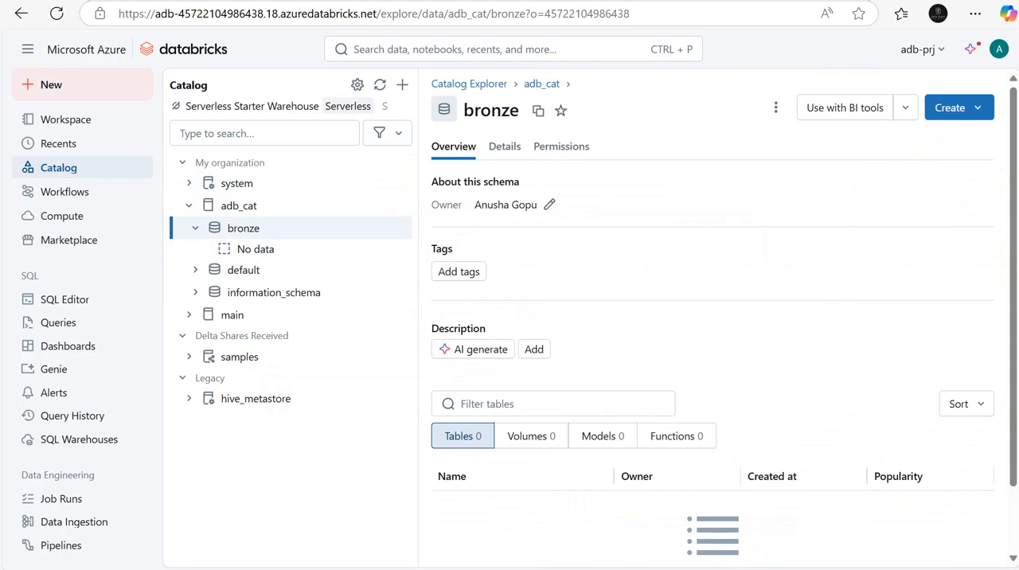
# Step: Switch to the Excel notes and enter "Step 6" in A36 with the heading "Ingest Data" in B36
pyautogui.hotkey('alt', 'Tab')
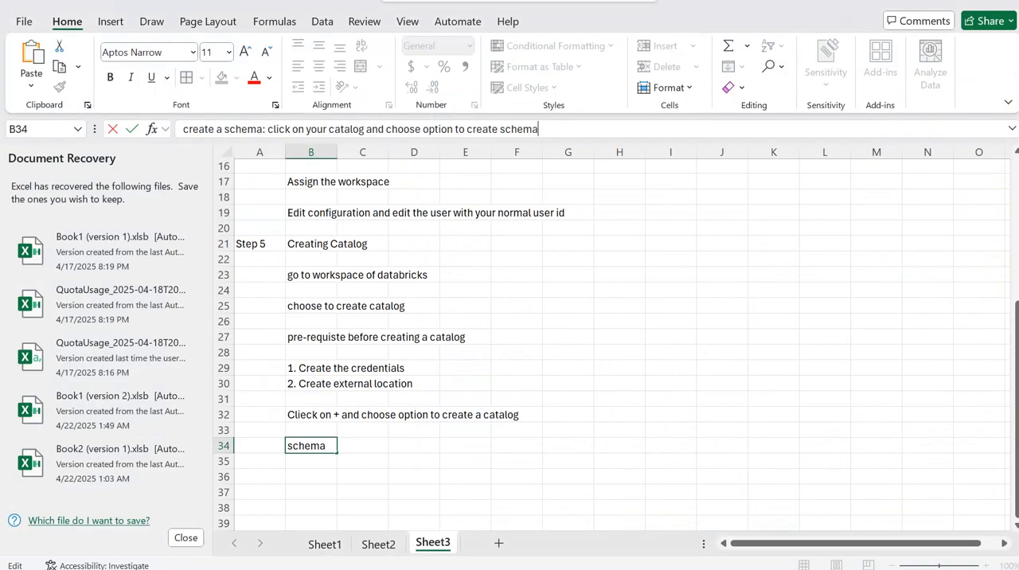
pyautogui.click(266, 476)
pyautogui.write('Step 6')
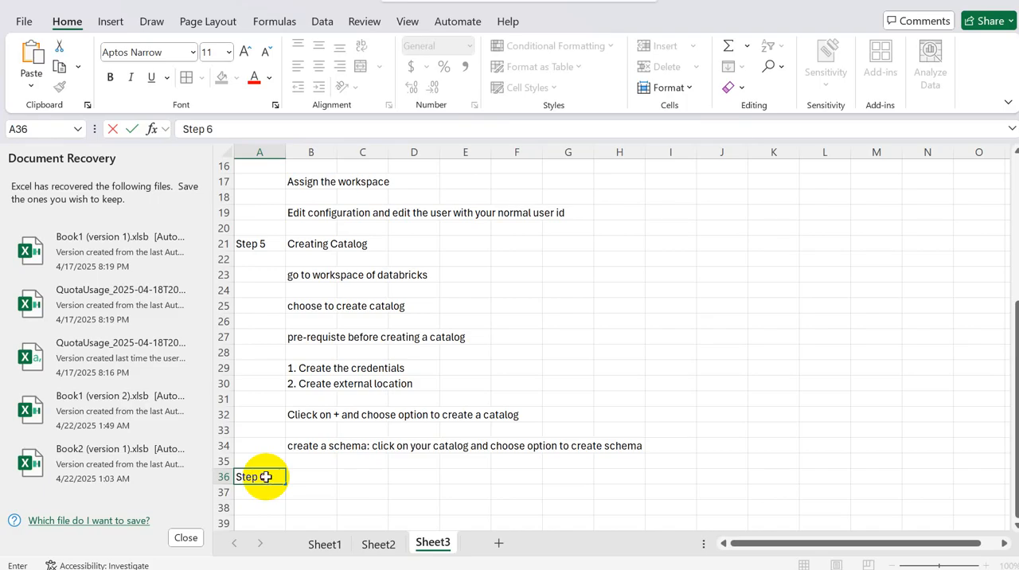
pyautogui.press('Tab')
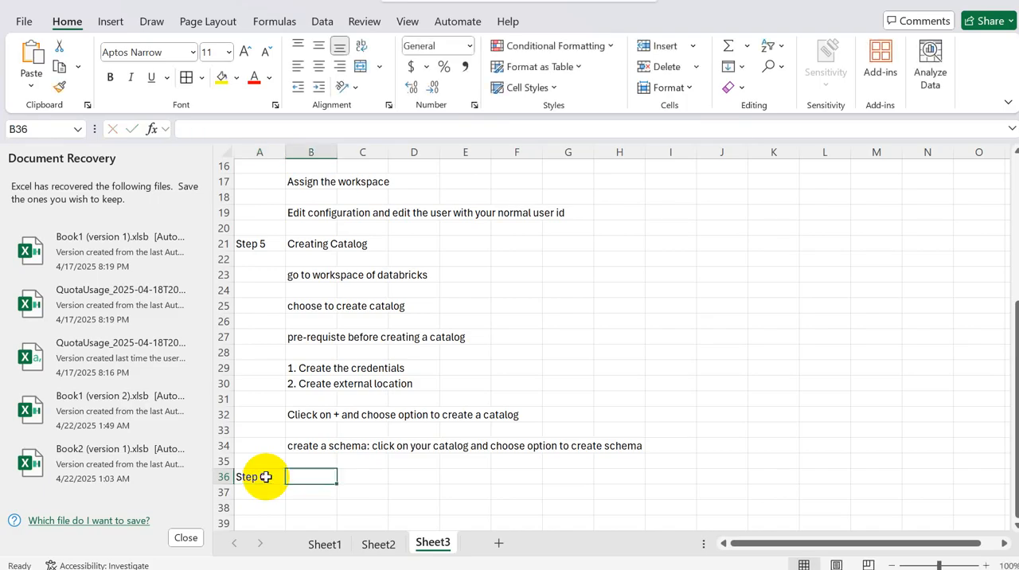
pyautogui.write('Ingest')
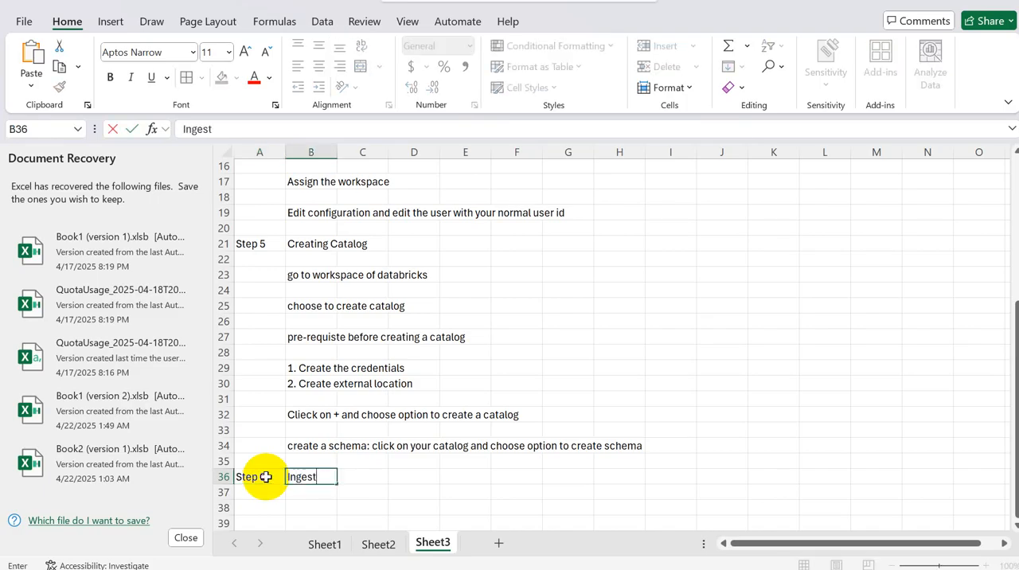
pyautogui.write(' Data')
# Step: Enter "Delta table" in cell B38, below the "Ingest Data" heading
pyautogui.hotkey('alt', 'Tab')
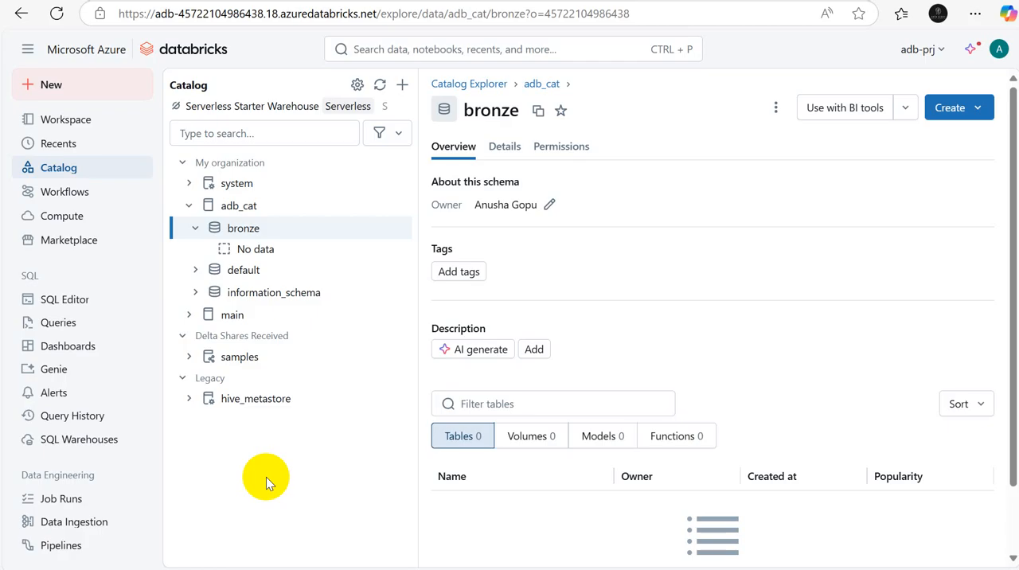
pyautogui.hotkey('alt', 'Tab')
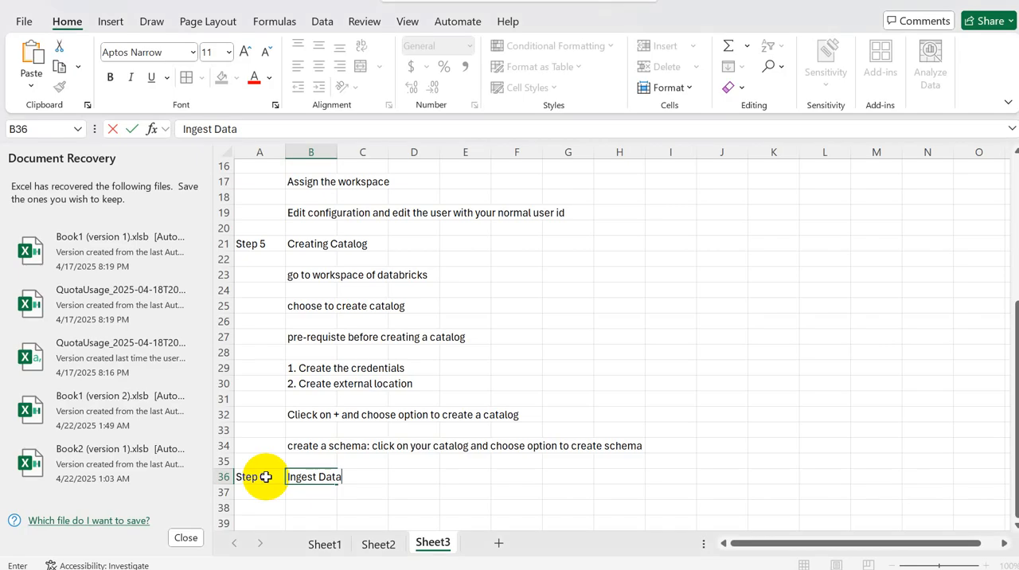
pyautogui.click(327, 502)
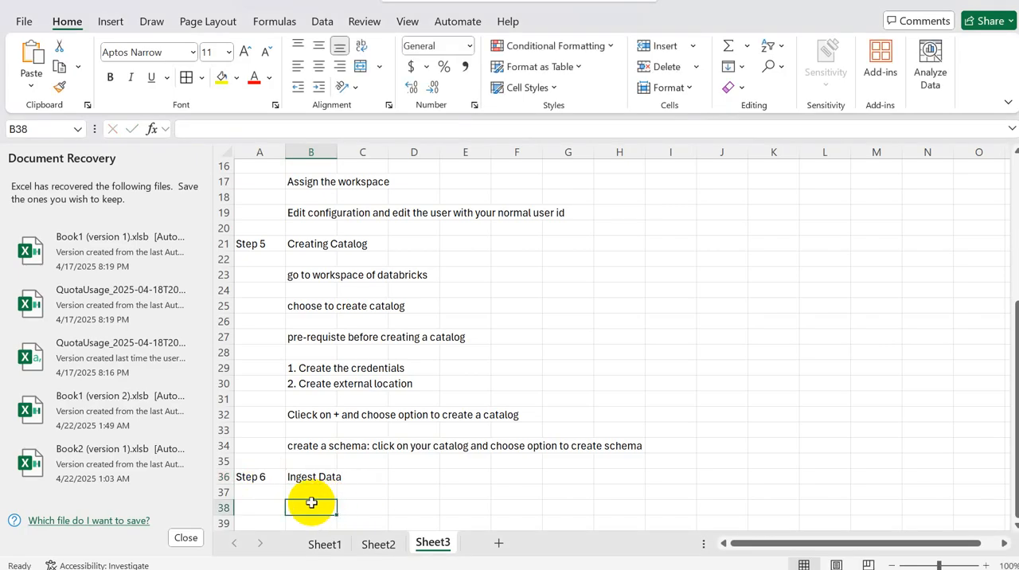
pyautogui.write('Delta table')
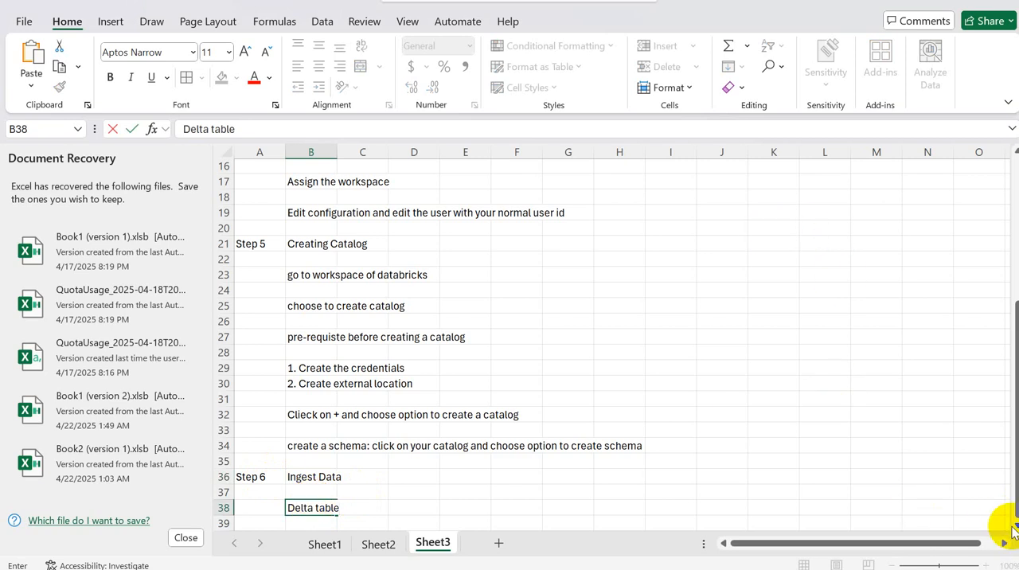
pyautogui.scroll(-2, 1014, 532)
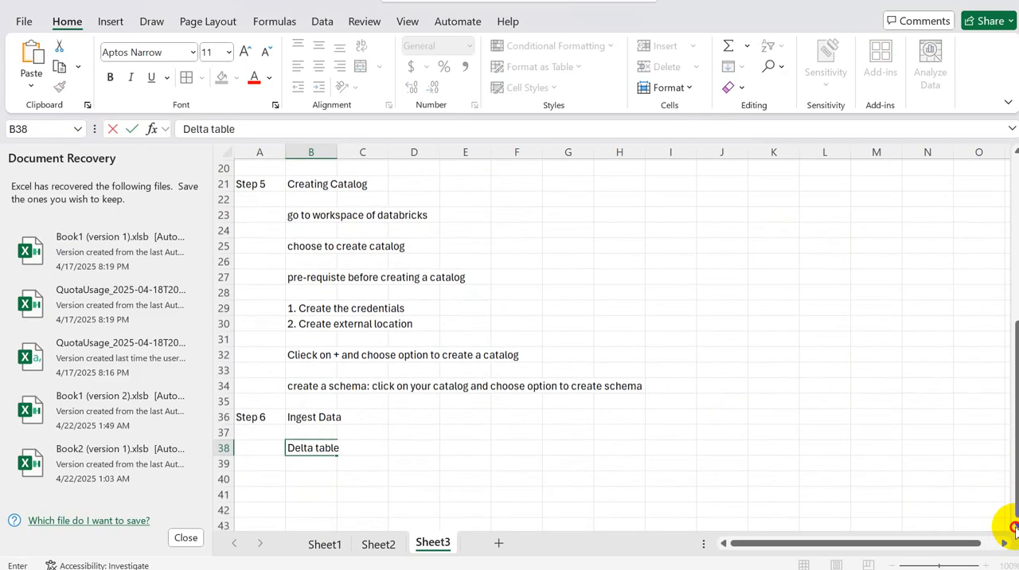
pyautogui.scroll(-1, 1000, 528)
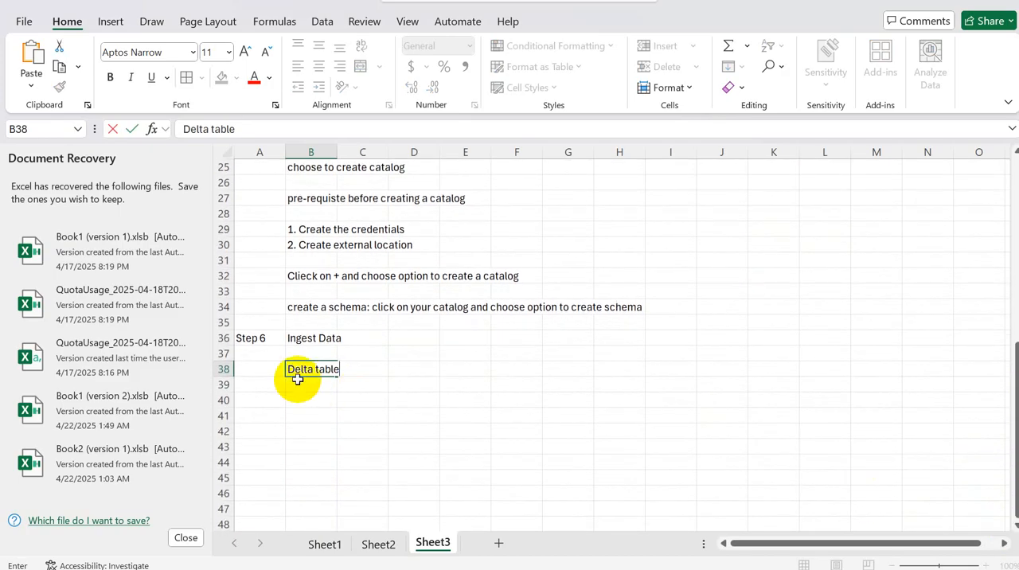
# Step: Switch to Databricks and open the Data Ingestion page for adding data
pyautogui.click(297, 381)
pyautogui.write('C')
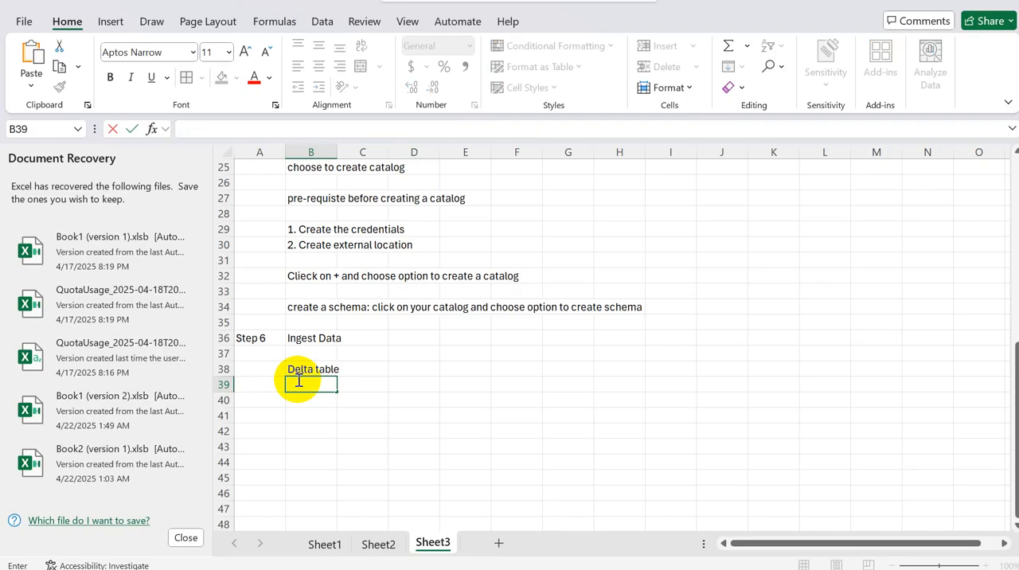
pyautogui.hotkey('alt', 'Tab')
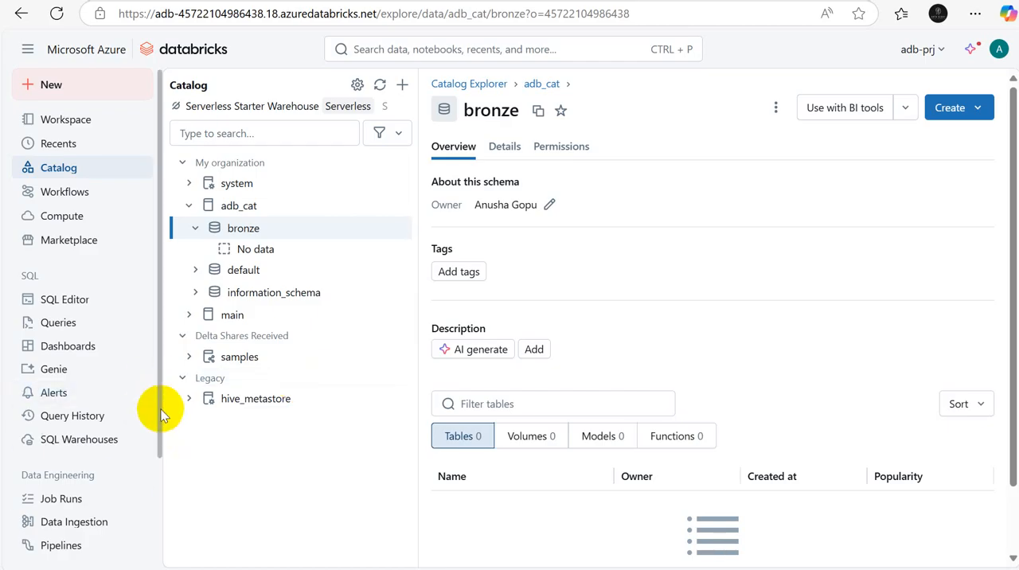
pyautogui.moveTo(161, 409); pyautogui.dragTo(164, 504)
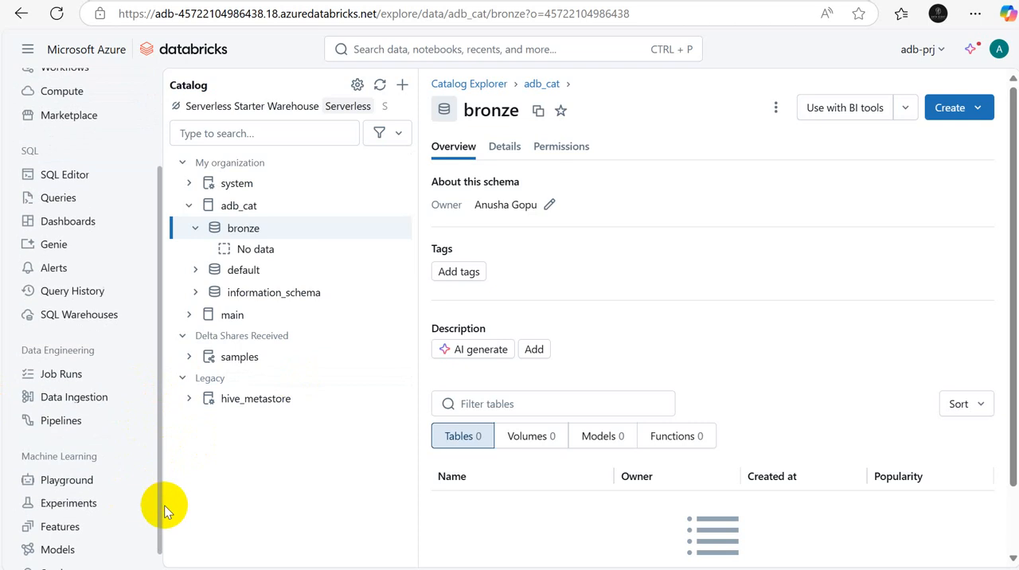
pyautogui.click(77, 405)
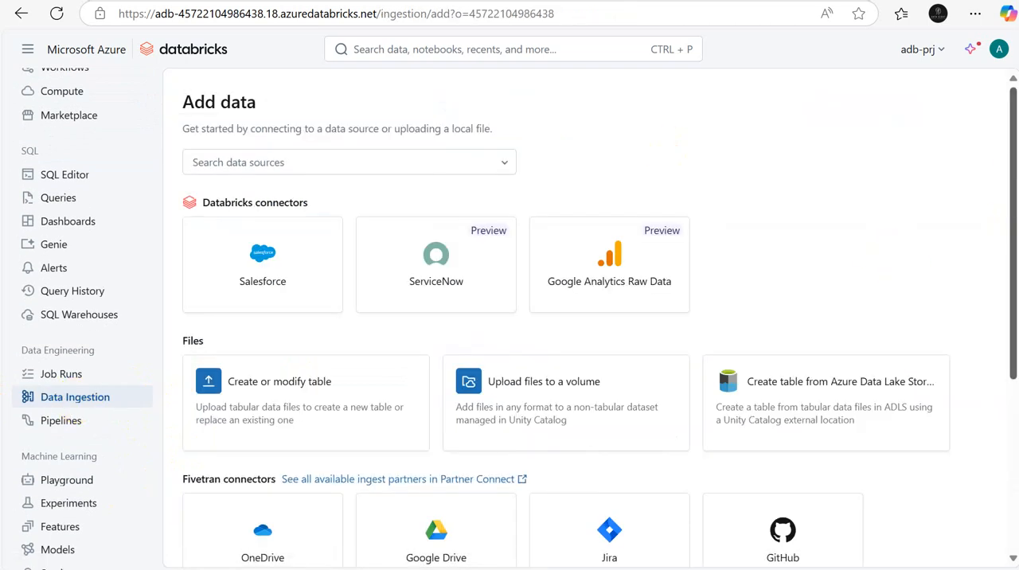
# Step: Examine the Databricks connectors, the file options and the full list of Fivetran connectors on the Add data page
pyautogui.scroll(-4, 597, 319)
pyautogui.scroll(4, 597, 319)
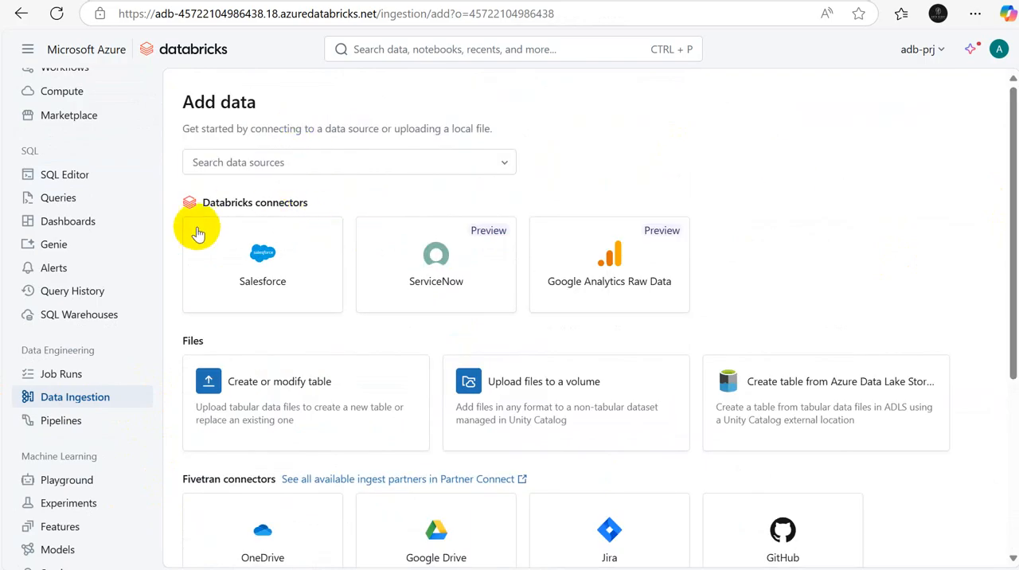
pyautogui.moveTo(203, 202); pyautogui.dragTo(306, 201)
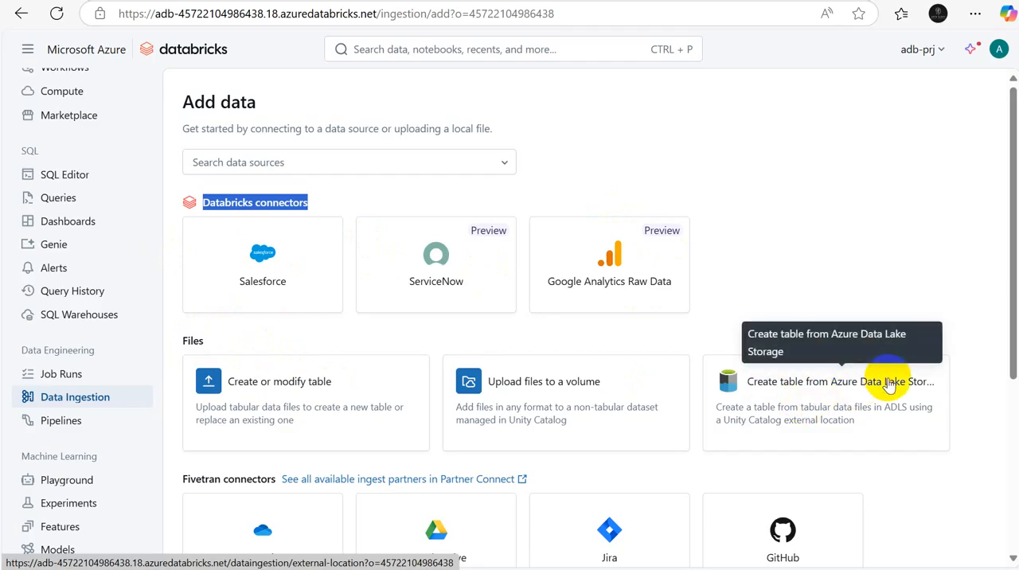
pyautogui.moveTo(1013, 344); pyautogui.dragTo(1013, 512)
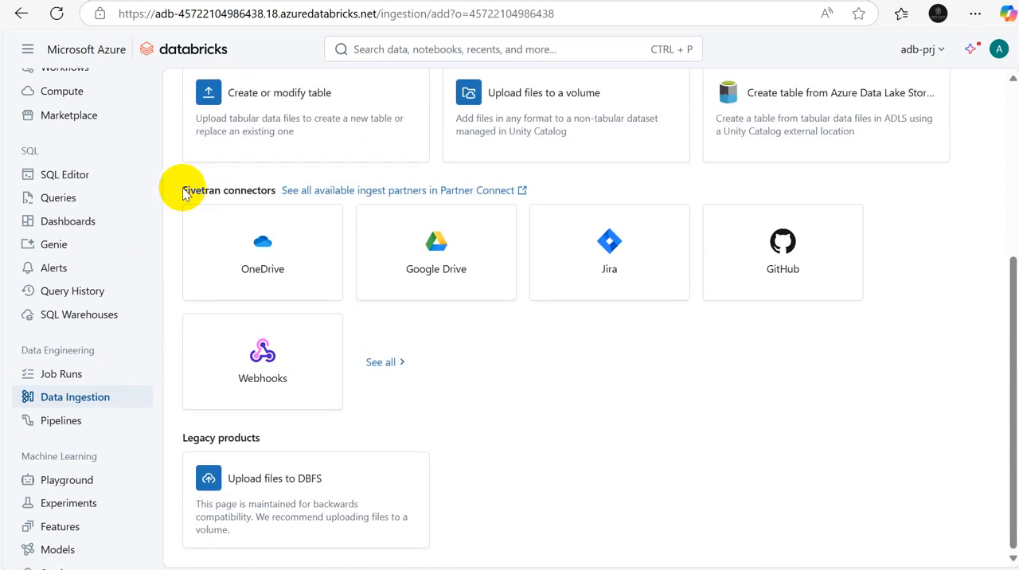
pyautogui.moveTo(184, 189); pyautogui.dragTo(275, 192)
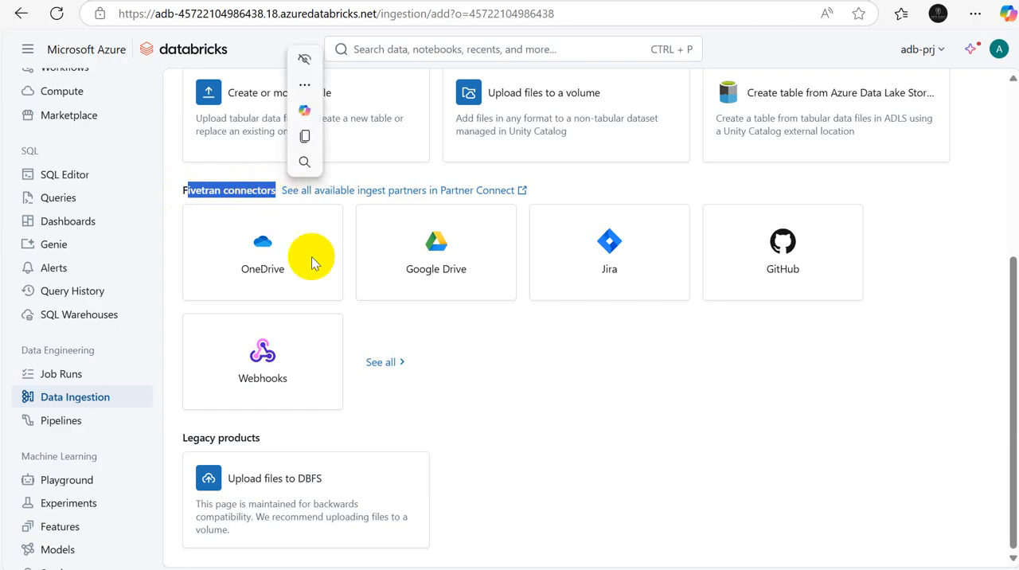
pyautogui.click(385, 363)
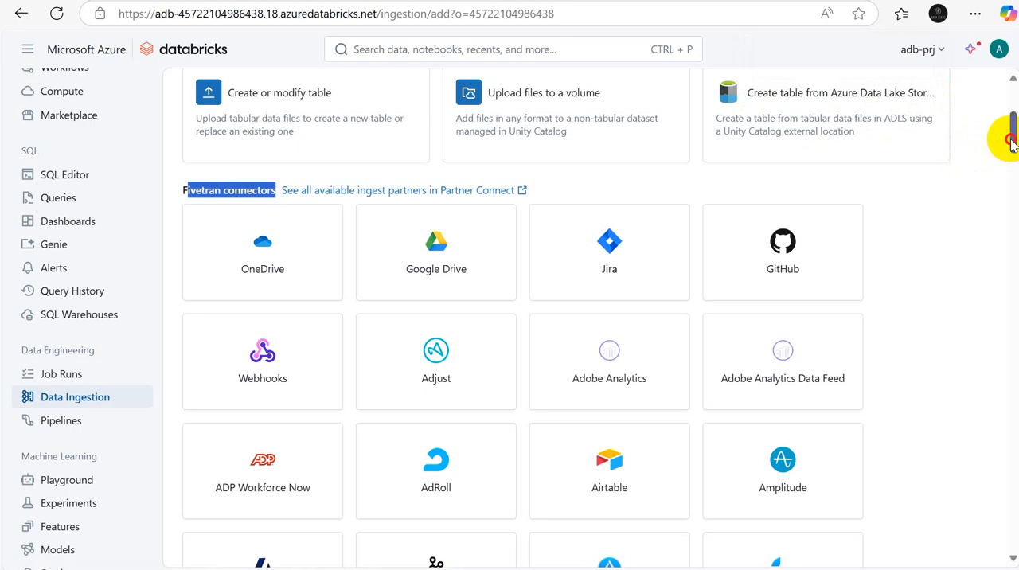
pyautogui.moveTo(1011, 141); pyautogui.dragTo(1013, 199)
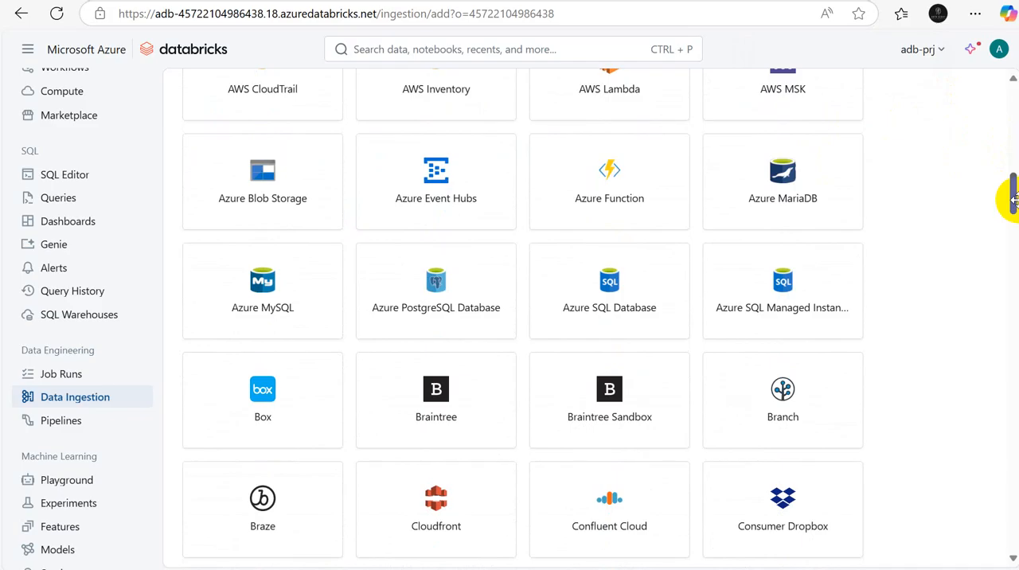
pyautogui.moveTo(1013, 201); pyautogui.dragTo(1013, 465)
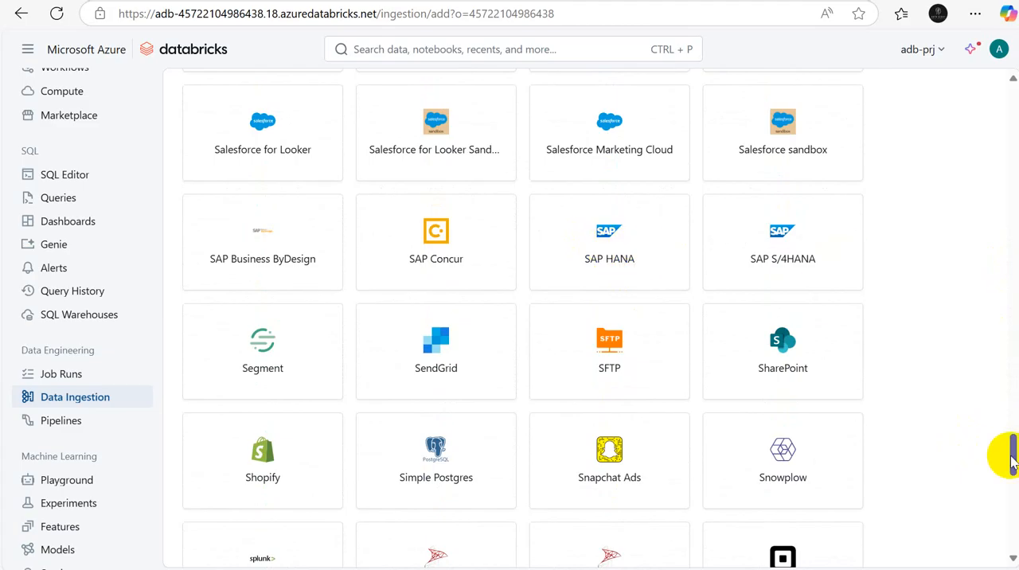
pyautogui.moveTo(1012, 458); pyautogui.dragTo(953, 116)
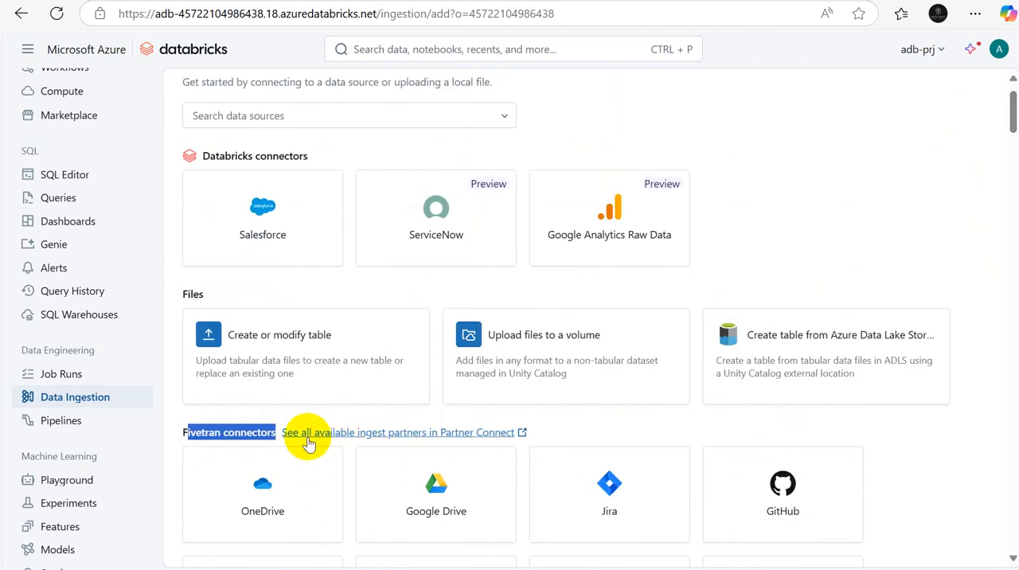
pyautogui.moveTo(1008, 105); pyautogui.dragTo(995, 50)
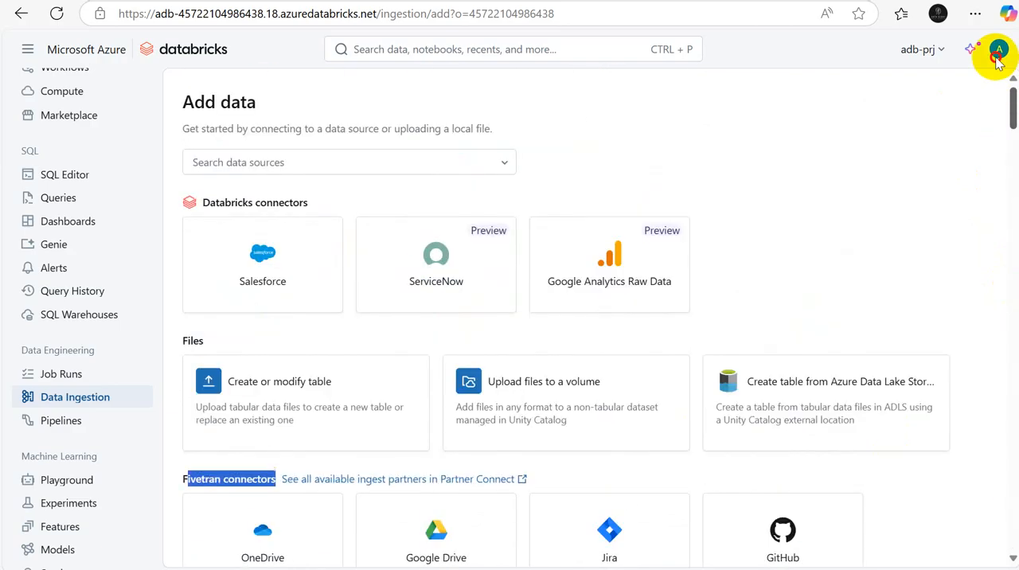
# Step: Start creating a table from Azure Data Lake Storage and open the source container of the saacl storage account in the Azure portal
pyautogui.click(770, 389)
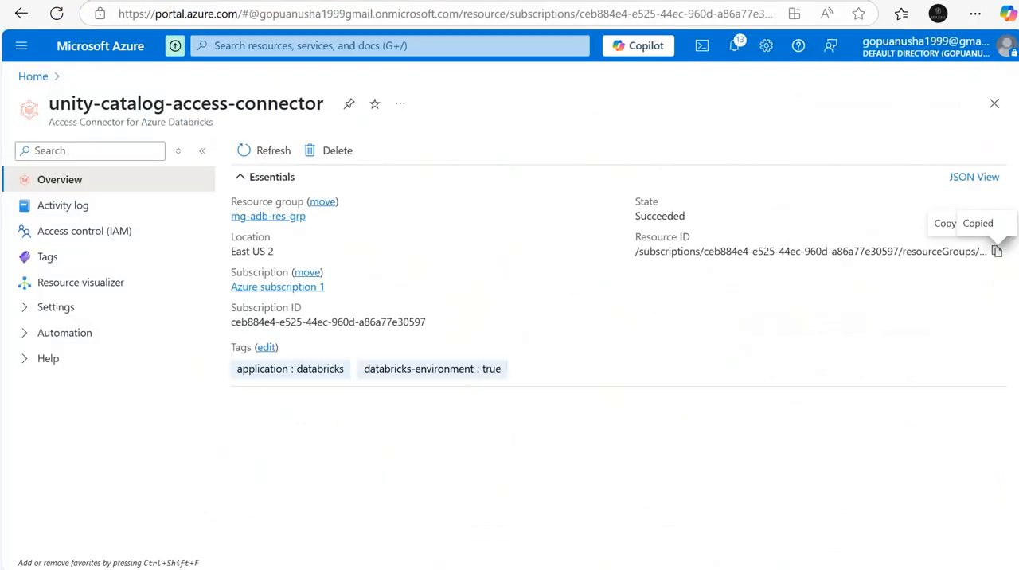
pyautogui.click(33, 77)
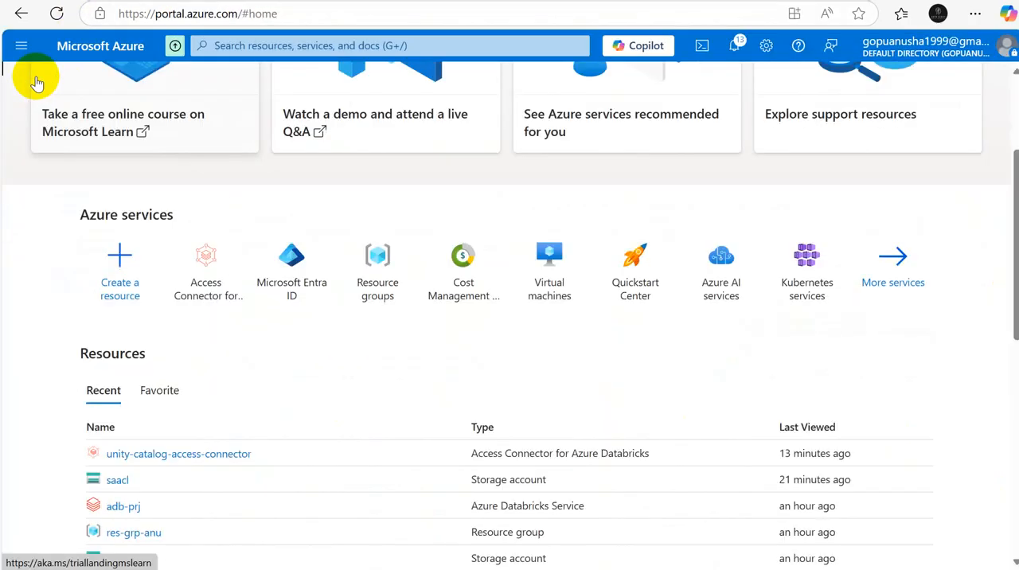
pyautogui.click(116, 480)
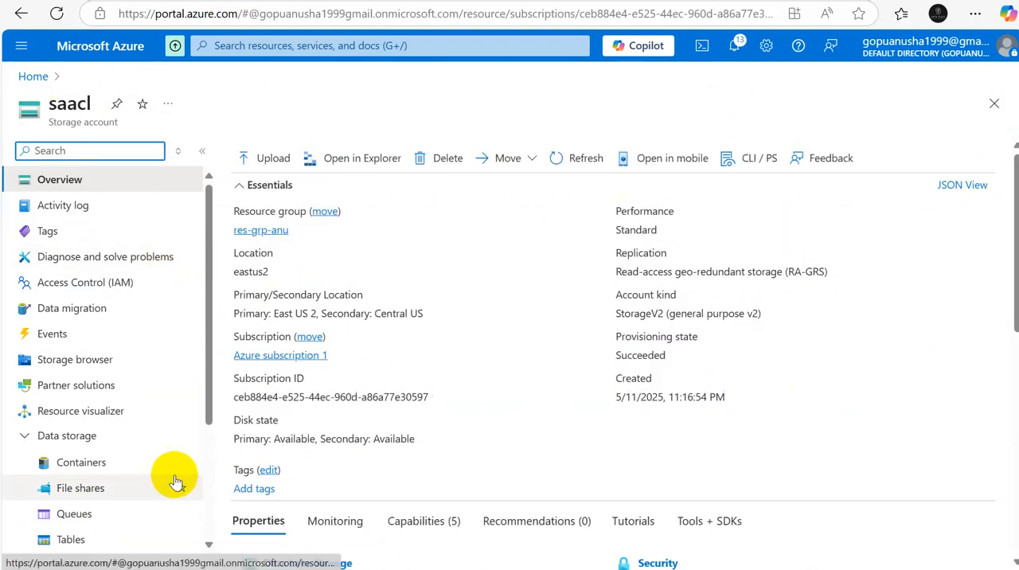
pyautogui.click(82, 464)
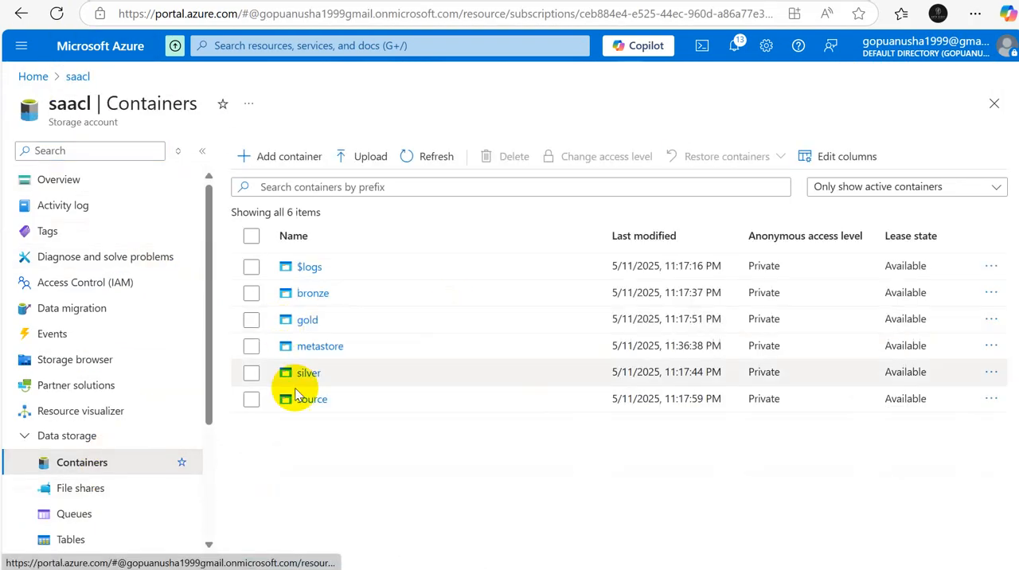
pyautogui.click(307, 400)
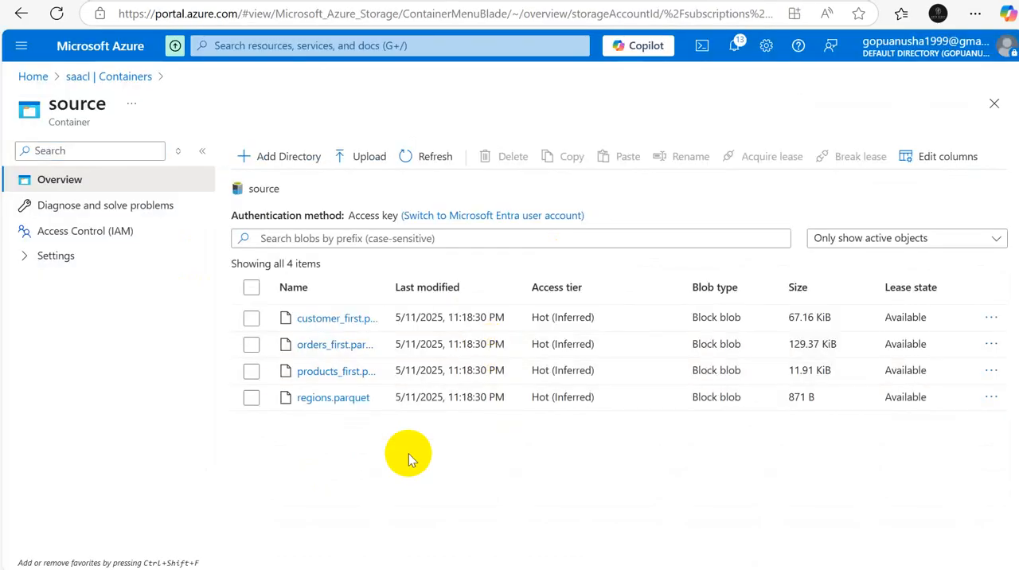
# Step: Return to the Delta table creation page in Databricks and select source_ext_loc as the external location
pyautogui.hotkey('alt', 'Tab')
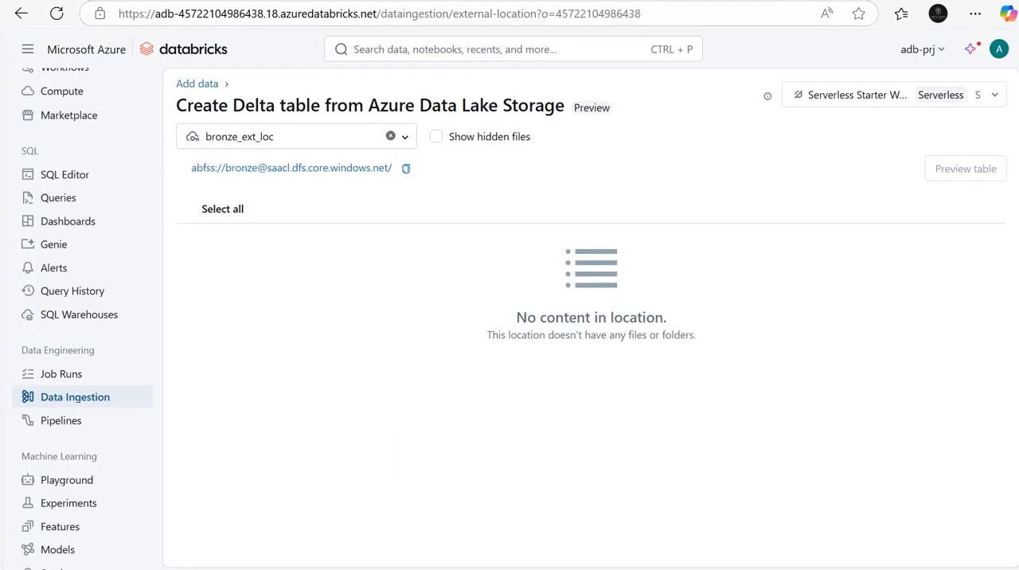
pyautogui.hotkey('alt', 'Tab')
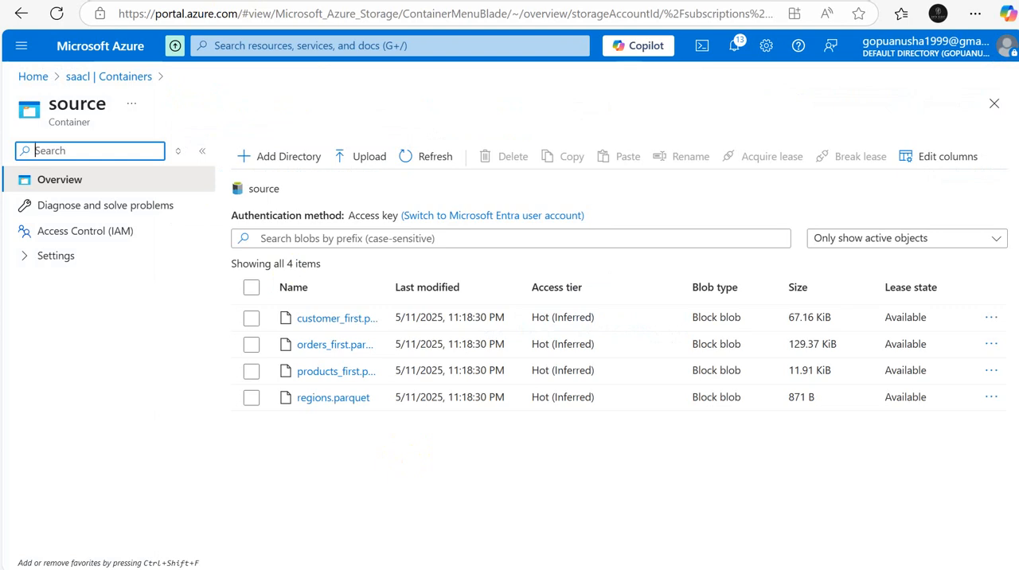
pyautogui.hotkey('alt', 'Tab')
pyautogui.hotkey('alt', 'Tab')
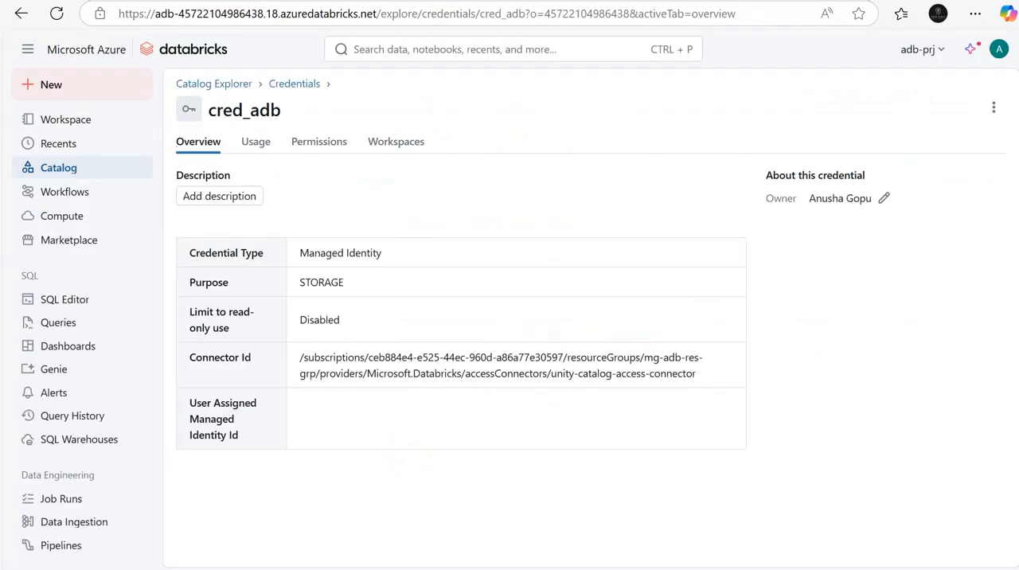
pyautogui.hotkey('alt', 'Tab')
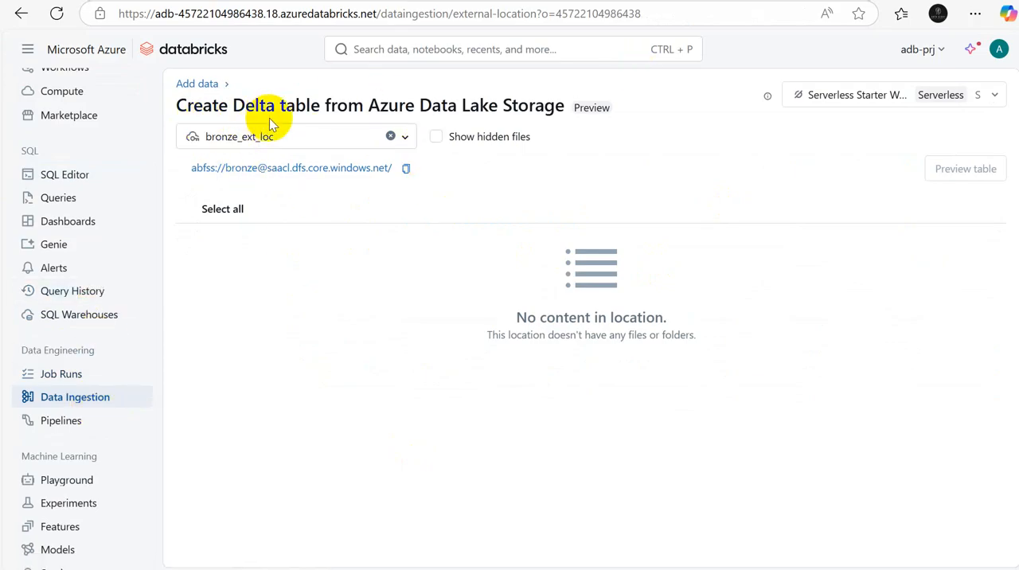
pyautogui.doubleClick(252, 105)
pyautogui.moveTo(246, 105); pyautogui.dragTo(567, 110)
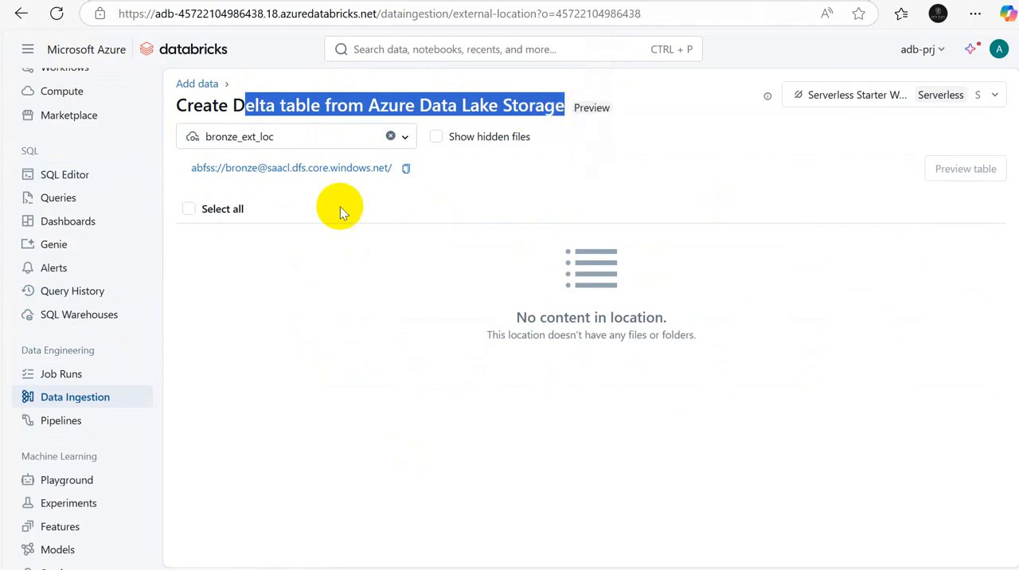
pyautogui.click(293, 134)
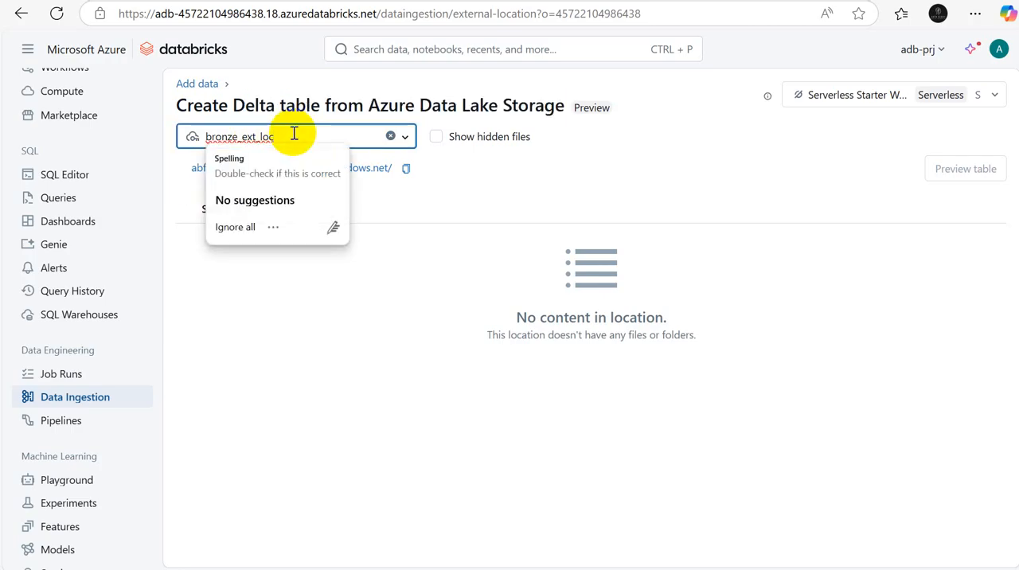
pyautogui.click(405, 140)
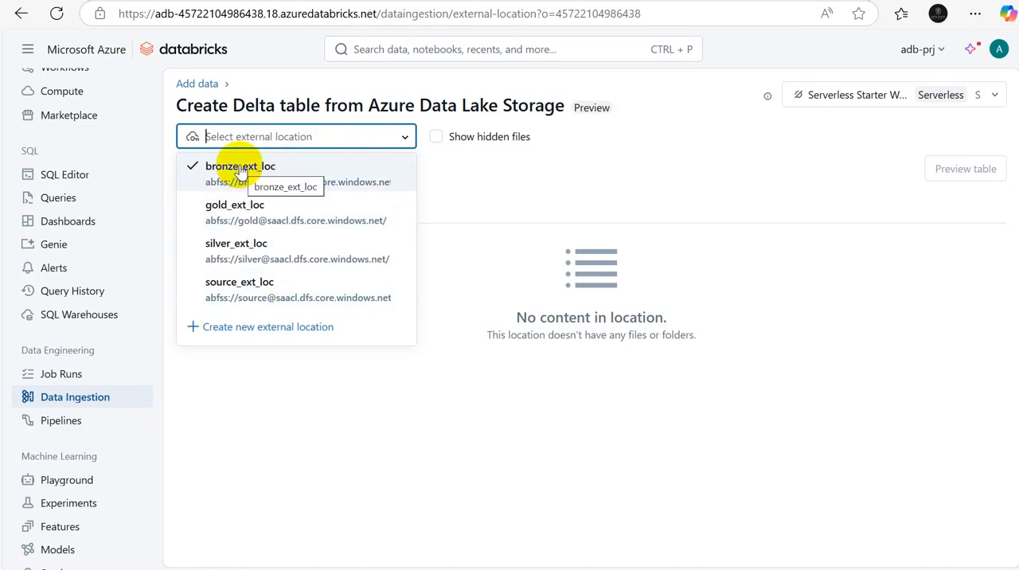
pyautogui.click(291, 295)
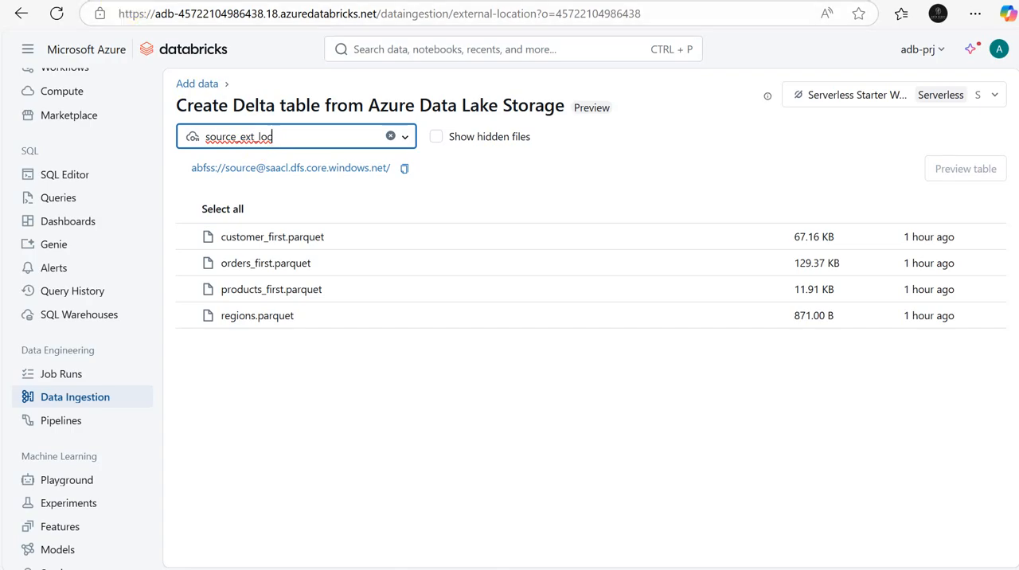
# Step: Compare the files listed under source_ext_loc with those in the source container in the Azure portal
pyautogui.hotkey('ctrl', 'Tab')
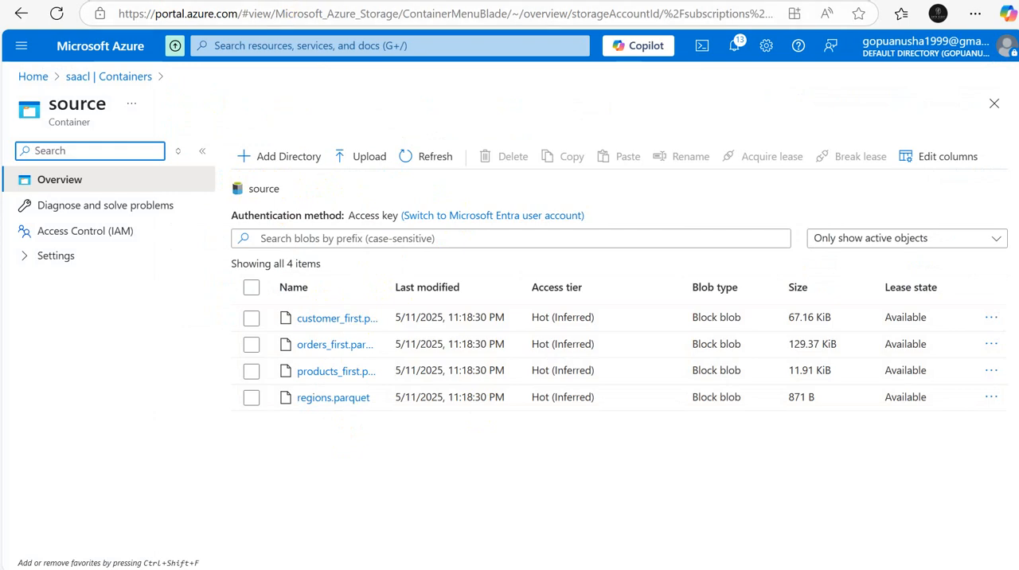
pyautogui.hotkey('ctrl', 'Tab')
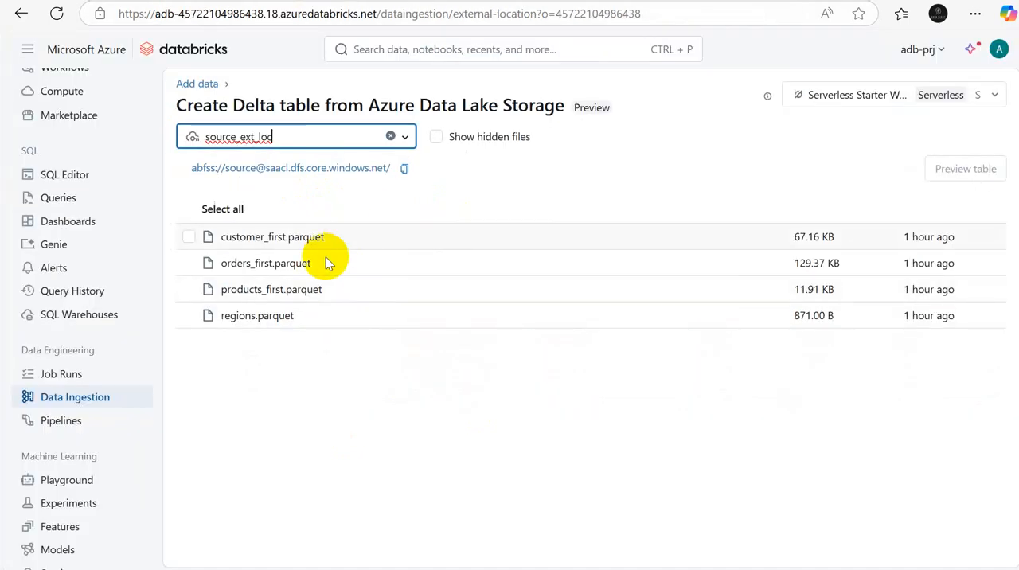
pyautogui.hotkey('ctrl', 'shift', 'Tab')
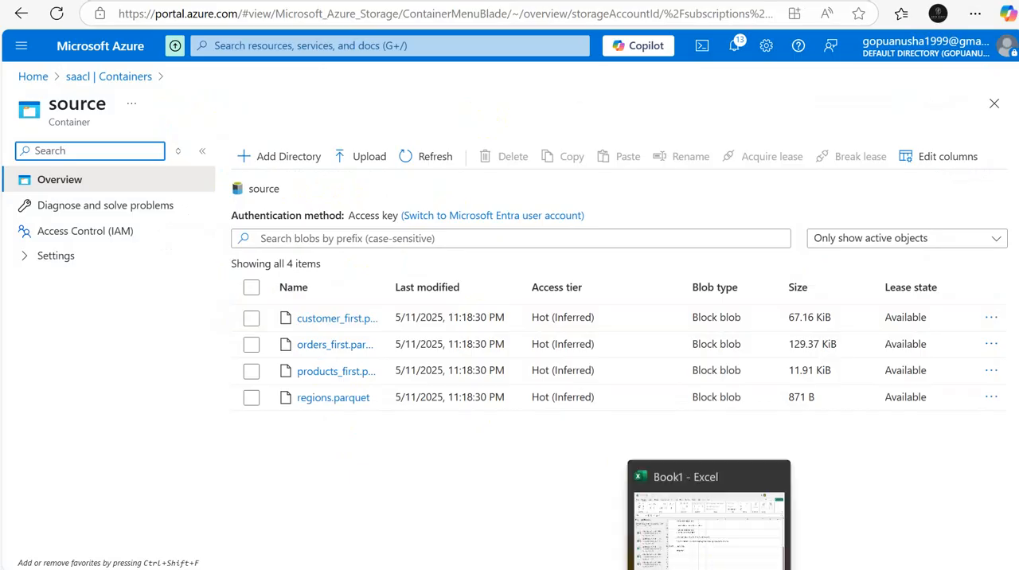
# Step: Switch to Excel and review the Sheet2 diagram linking the storage account, the access connector and Databricks
pyautogui.click(684, 532)
pyautogui.click(380, 543)
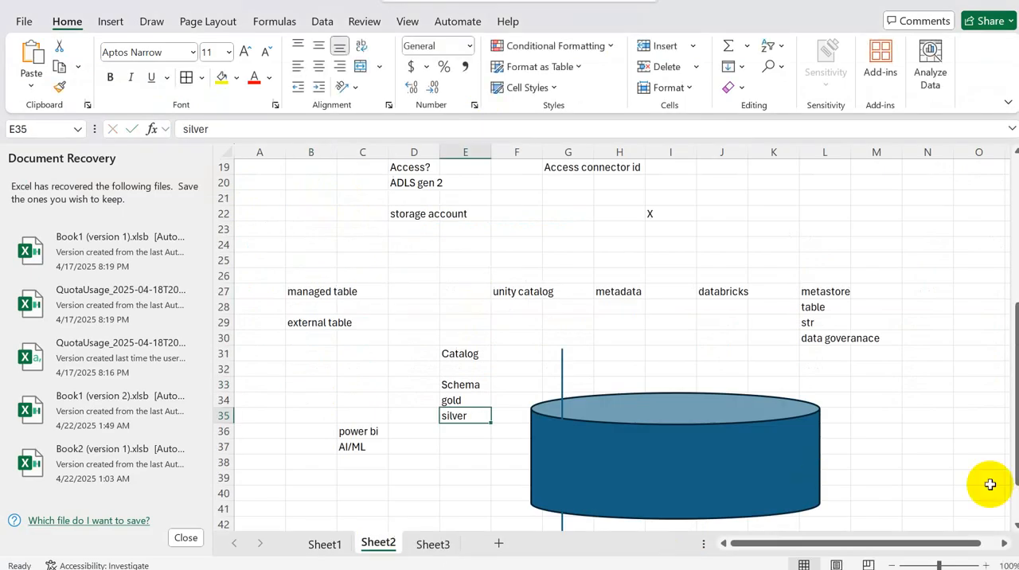
pyautogui.moveTo(1003, 473); pyautogui.dragTo(1005, 322)
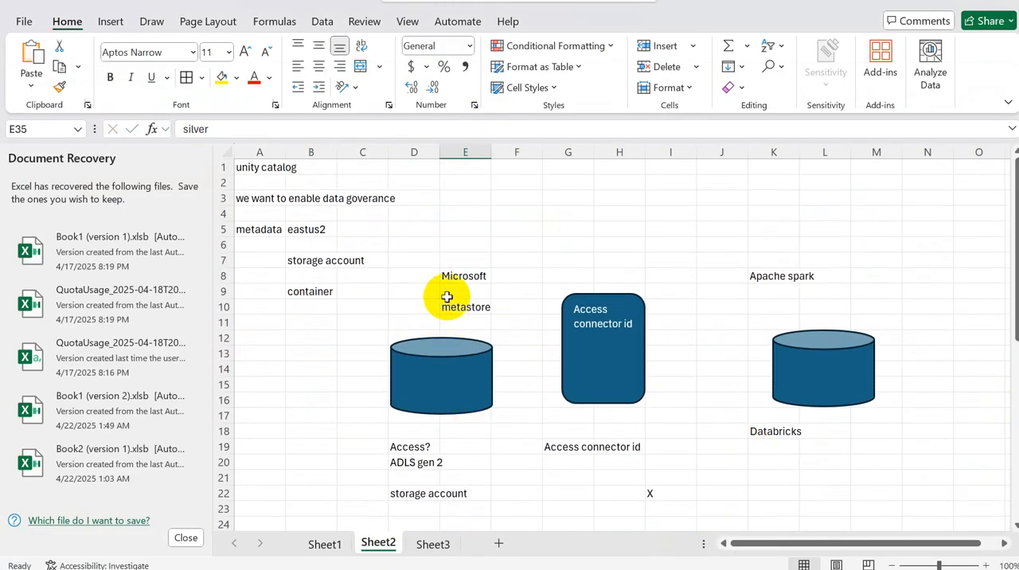
pyautogui.click(448, 386)
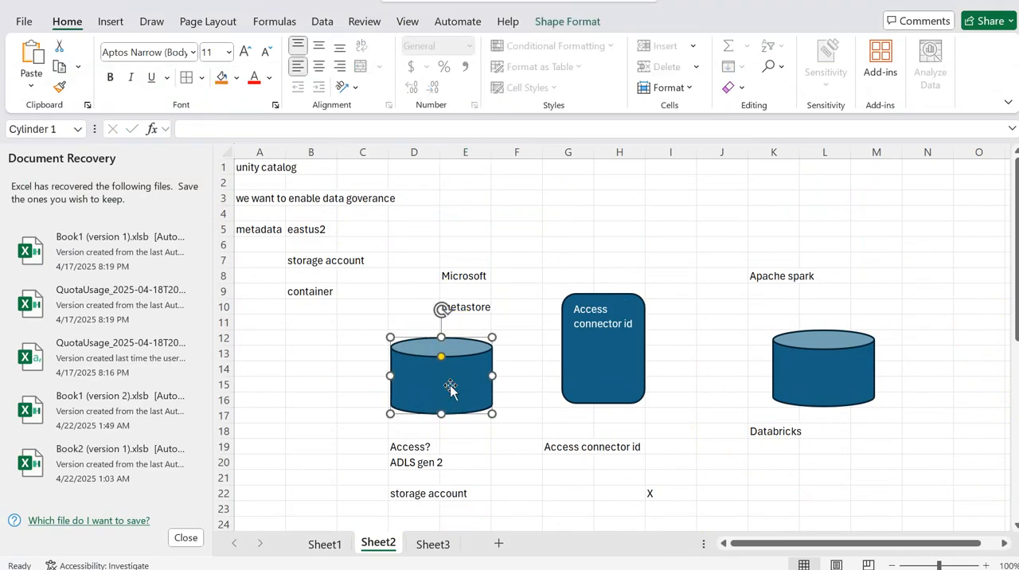
pyautogui.click(422, 496)
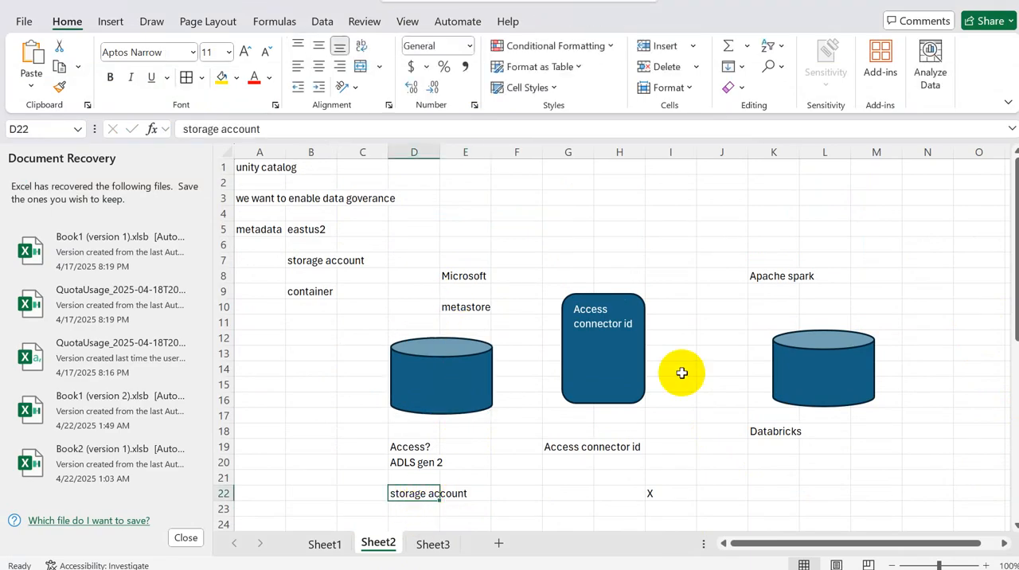
pyautogui.click(617, 383)
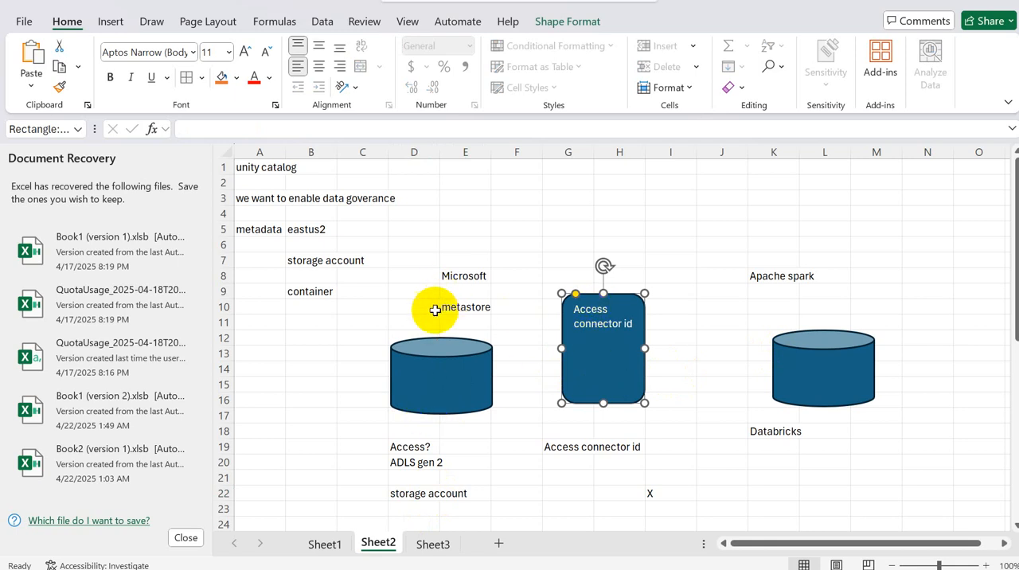
pyautogui.click(402, 309)
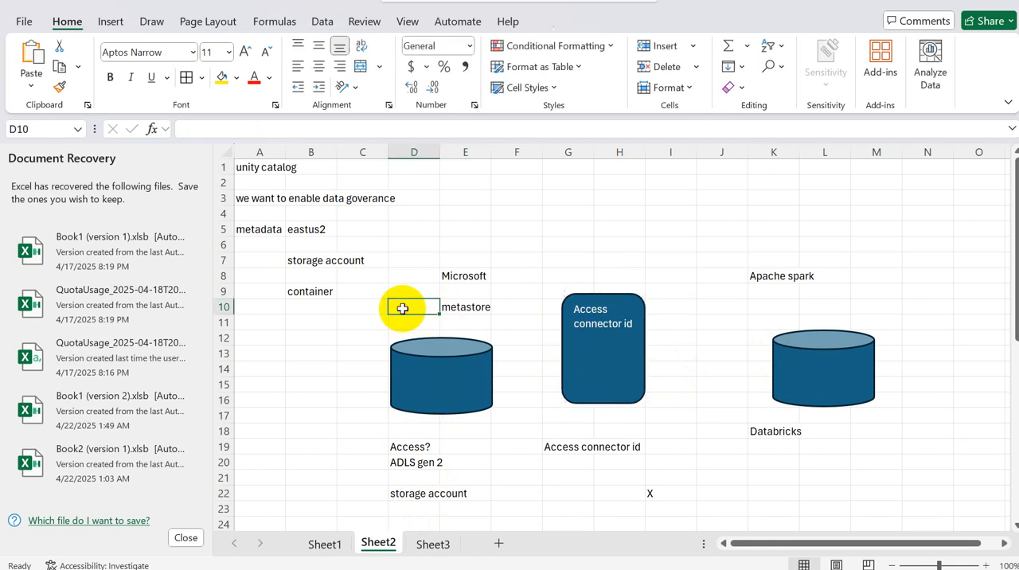
# Step: Trace the link from the metastore through the access connector to Databricks on Sheet2, and review the catalog prerequisites on Sheet3
pyautogui.click(608, 324)
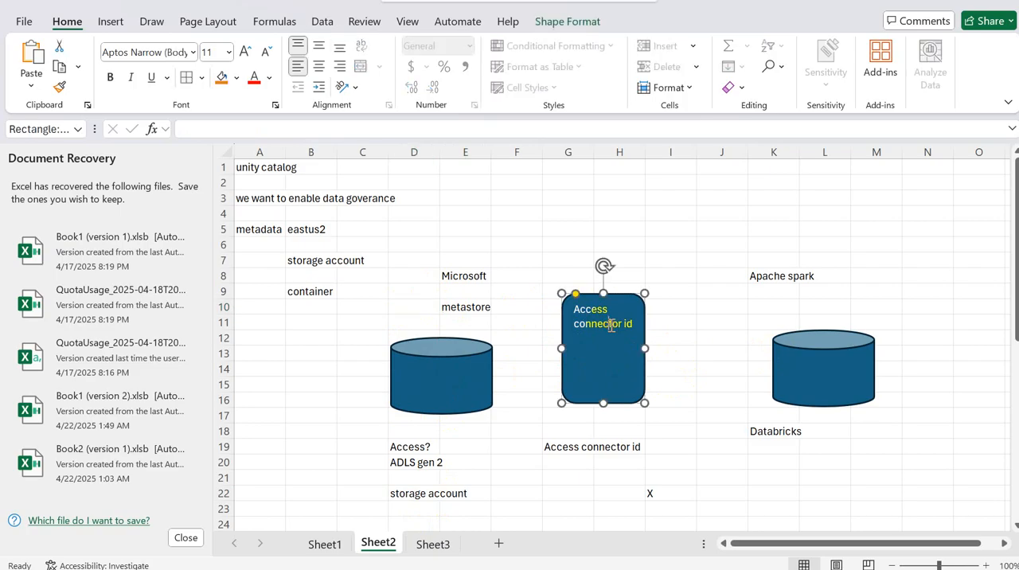
pyautogui.click(423, 303)
pyautogui.moveTo(573, 309); pyautogui.dragTo(593, 322)
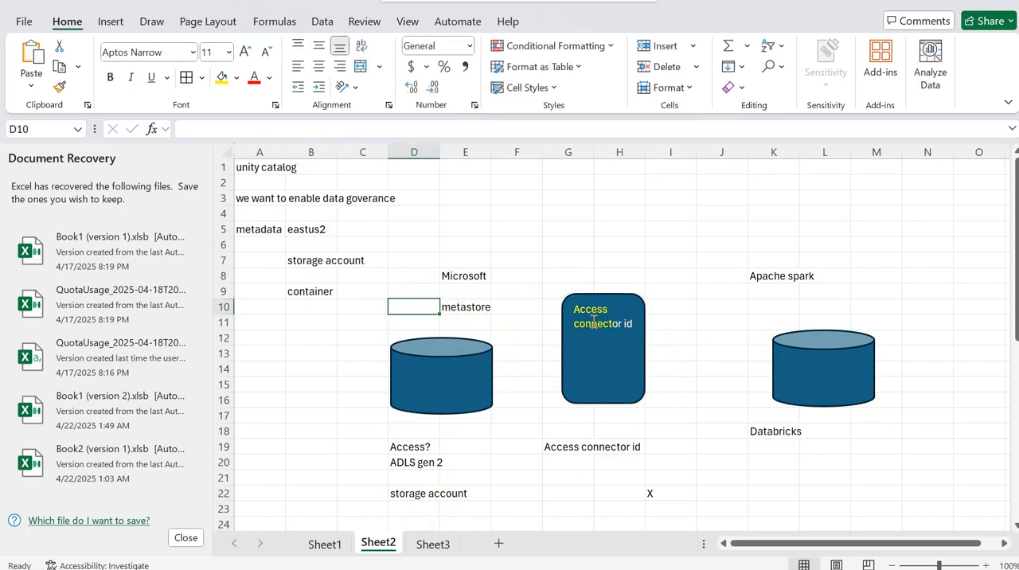
pyautogui.click(828, 384)
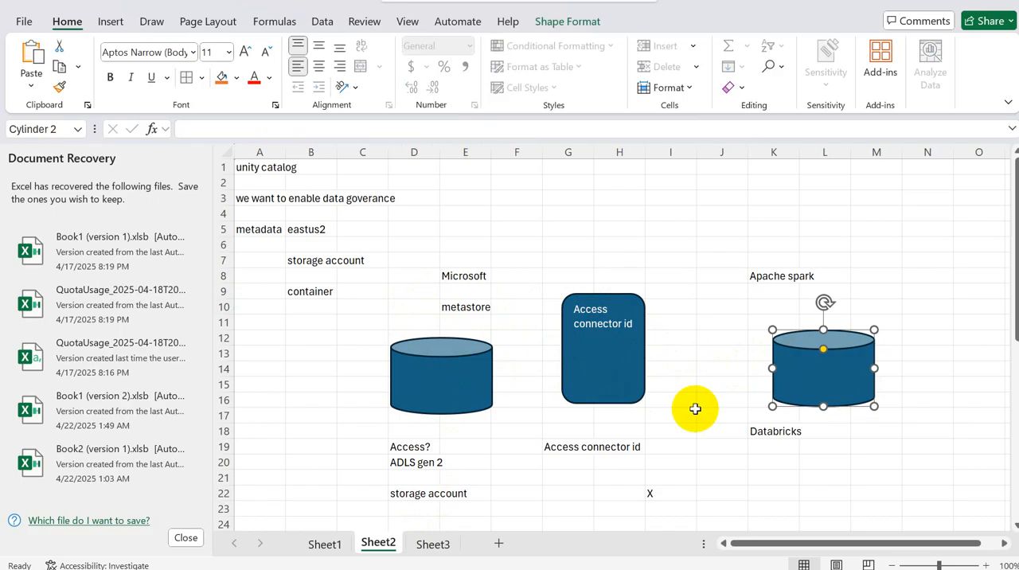
pyautogui.click(598, 480)
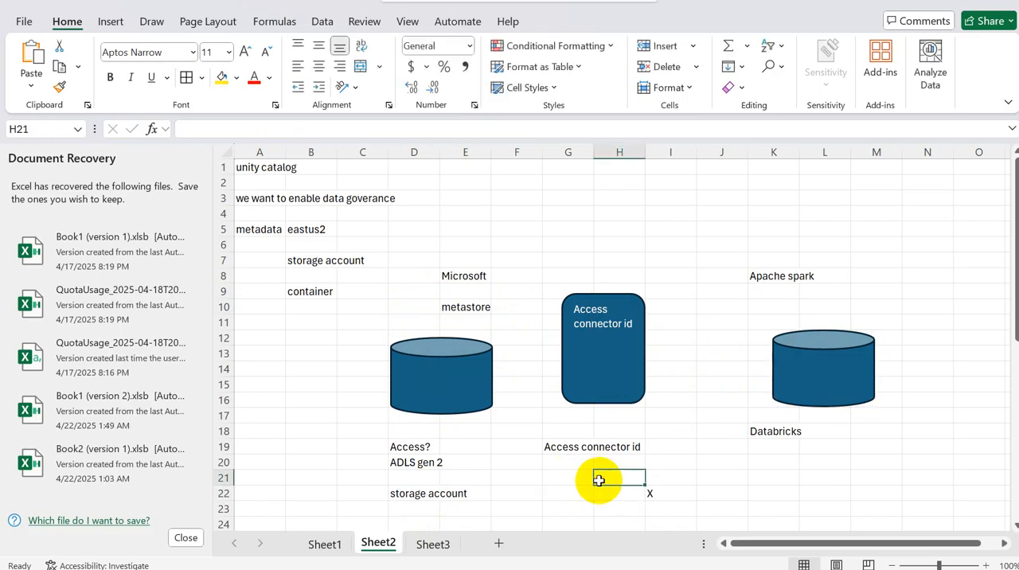
pyautogui.write('e')
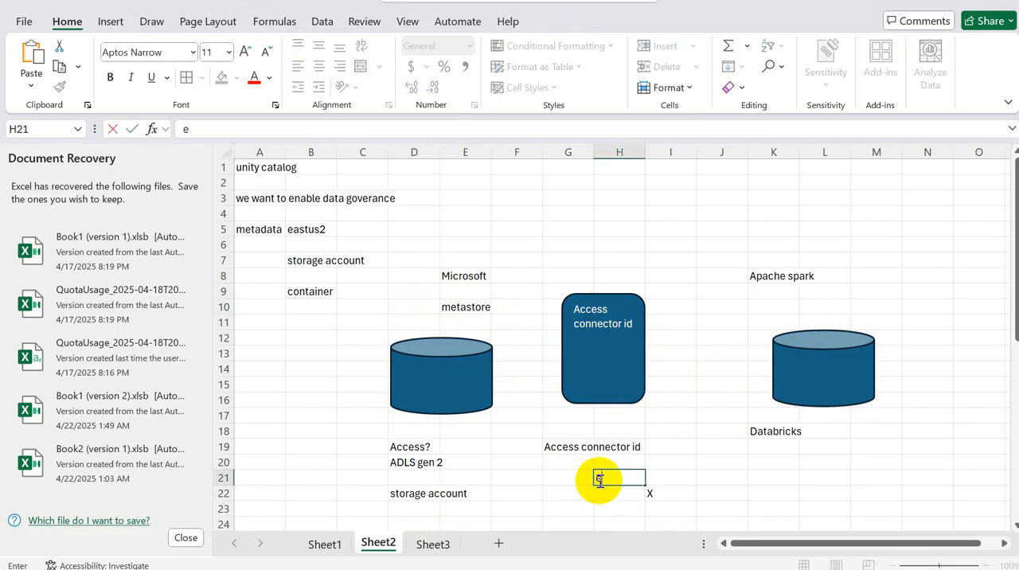
pyautogui.click(432, 543)
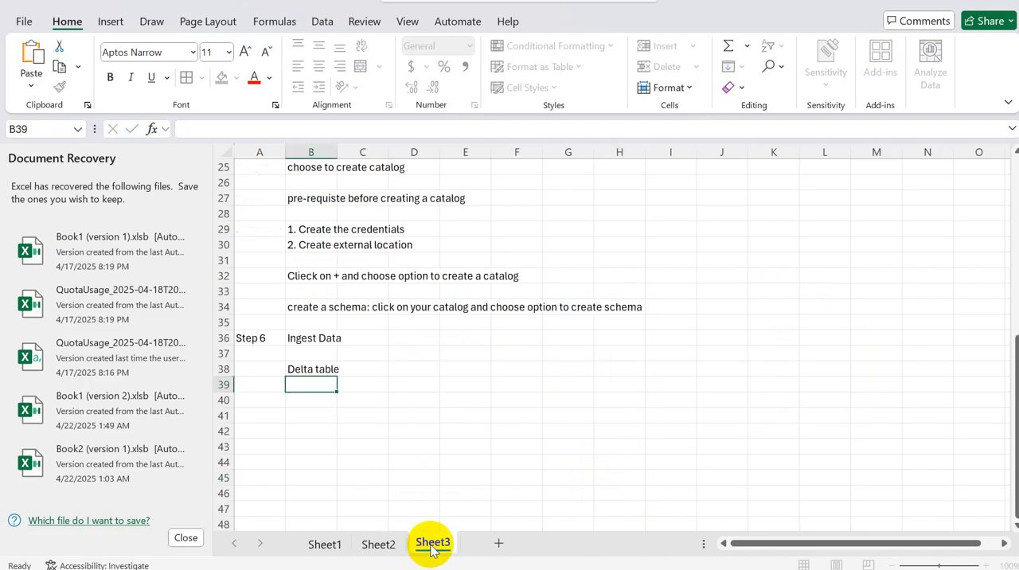
pyautogui.click(321, 231)
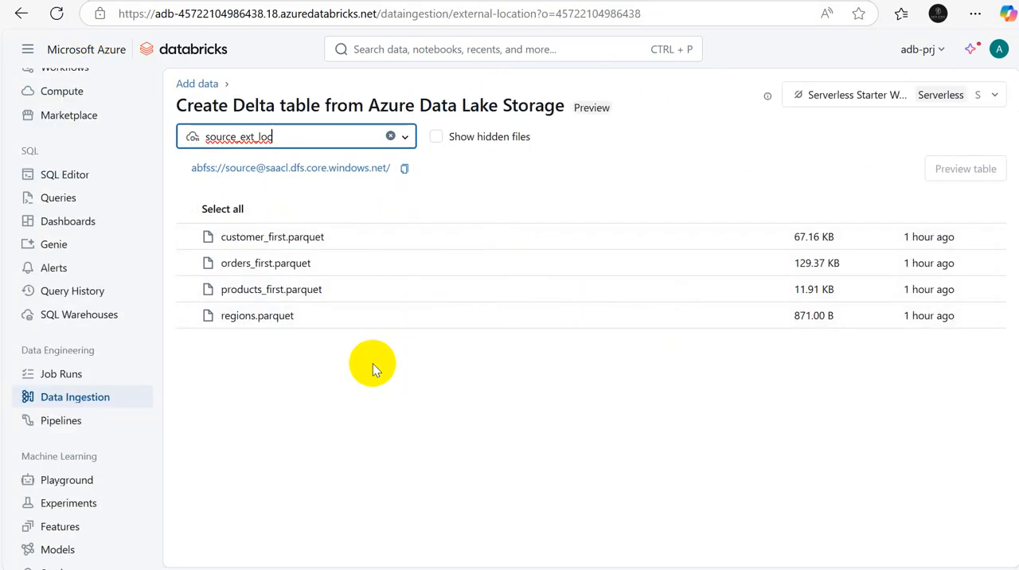
# Step: Switch to Databricks, select regions.parquet under source_ext_loc and preview the table
pyautogui.click(189, 317)
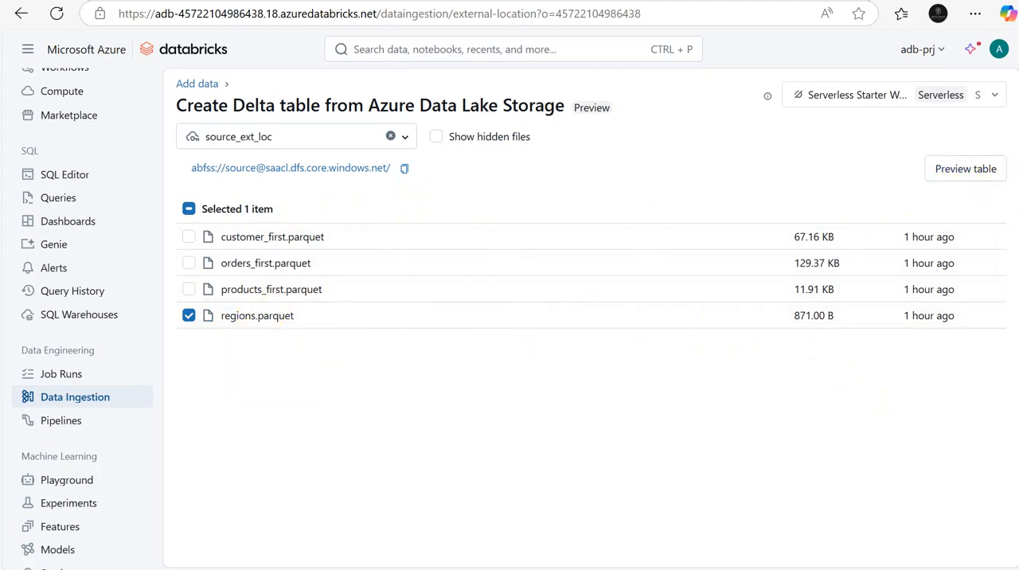
pyautogui.click(977, 170)
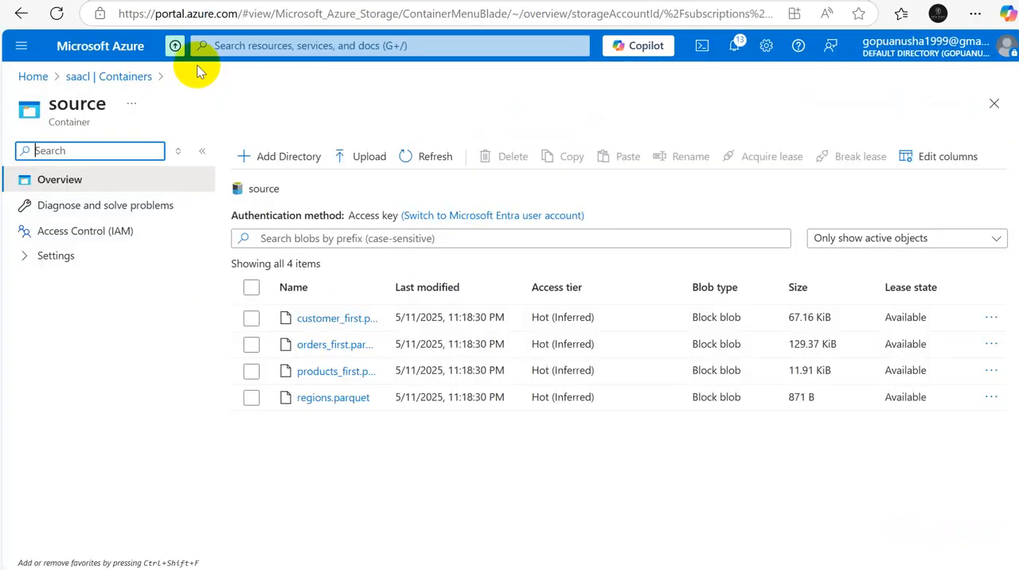
# Step: Open regions.parquet in the source container in the Azure portal, examine its blob properties, and close the overview
pyautogui.click(348, 398)
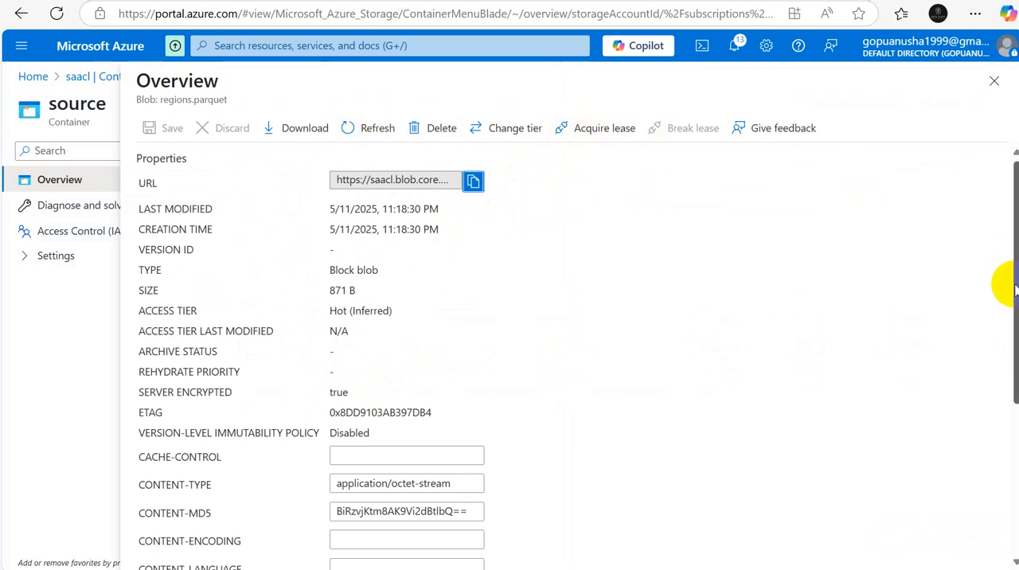
pyautogui.click(995, 466)
pyautogui.moveTo(994, 434); pyautogui.dragTo(995, 275)
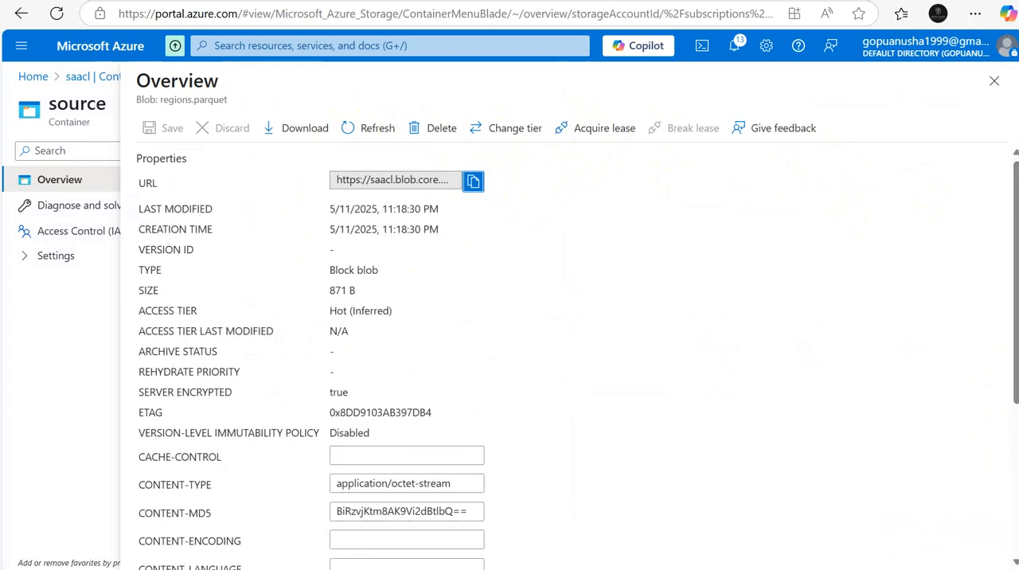
pyautogui.click(995, 80)
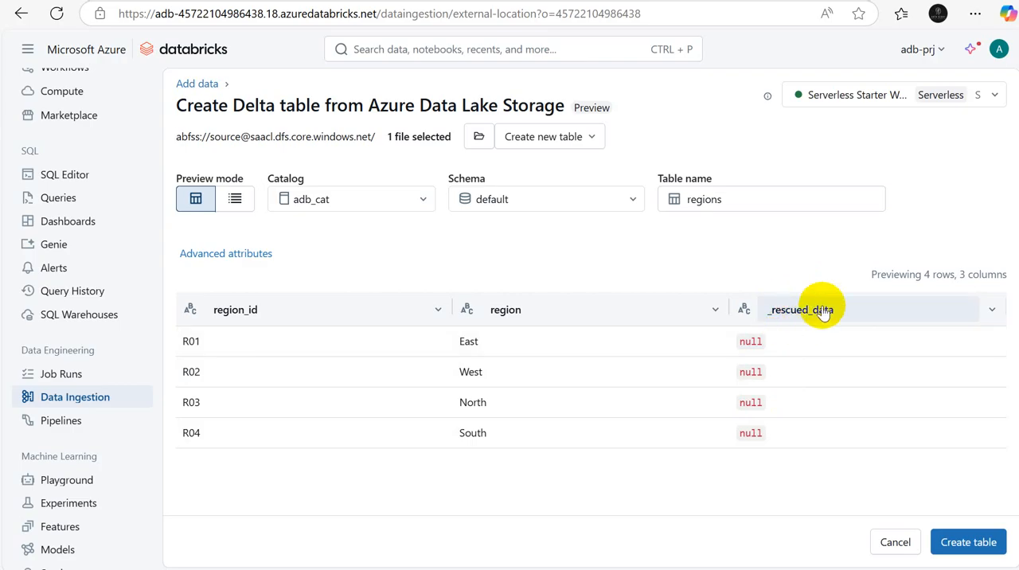
# Step: Return to Databricks, create the regions table in the default schema of adb_cat, and expand the bronze schema
pyautogui.click(968, 543)
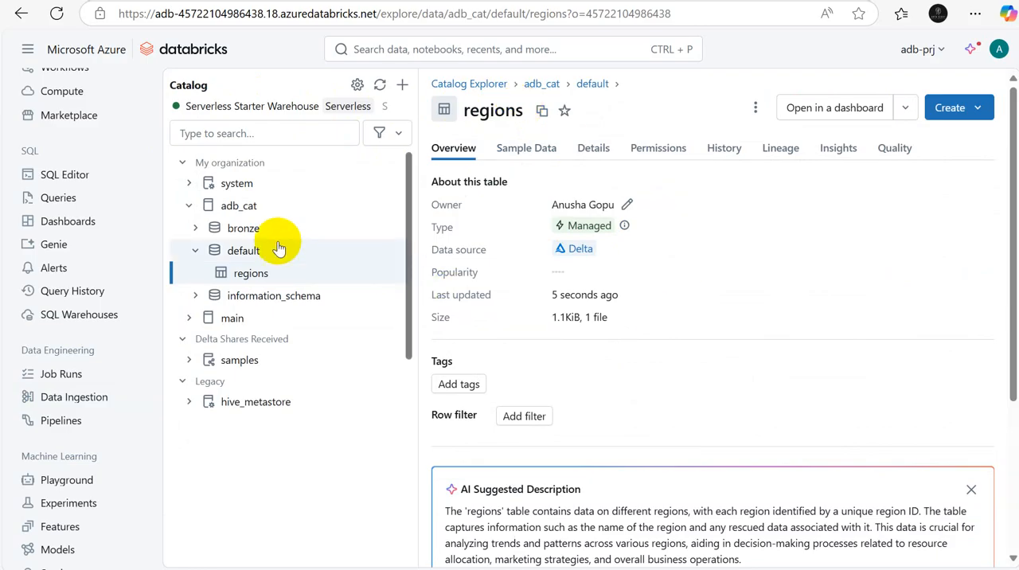
pyautogui.moveTo(259, 273)
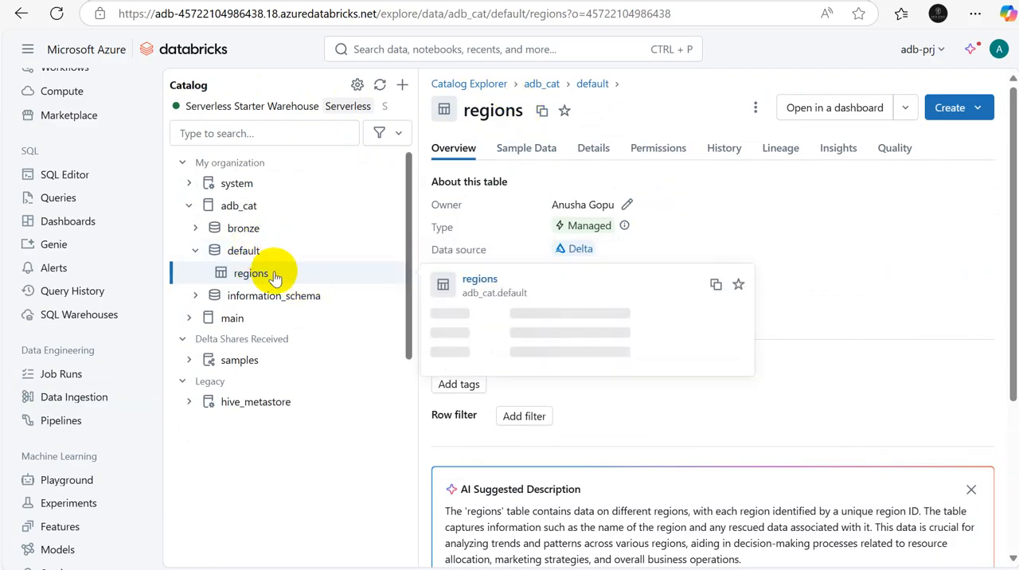
pyautogui.click(200, 229)
pyautogui.moveTo(250, 297)
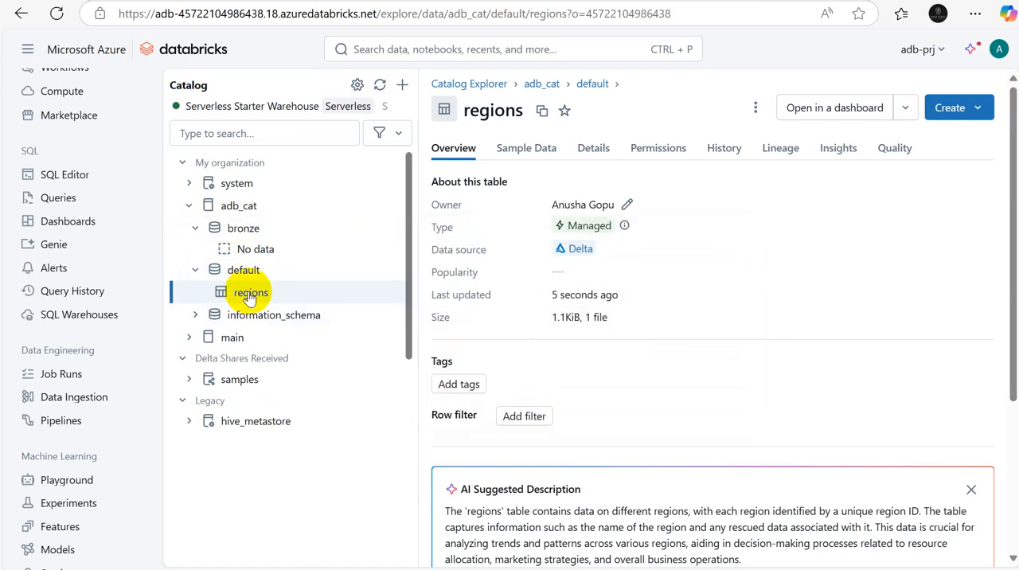
# Step: Delete the regions table from the default schema of adb_cat and open the bronze schema
pyautogui.click(982, 108)
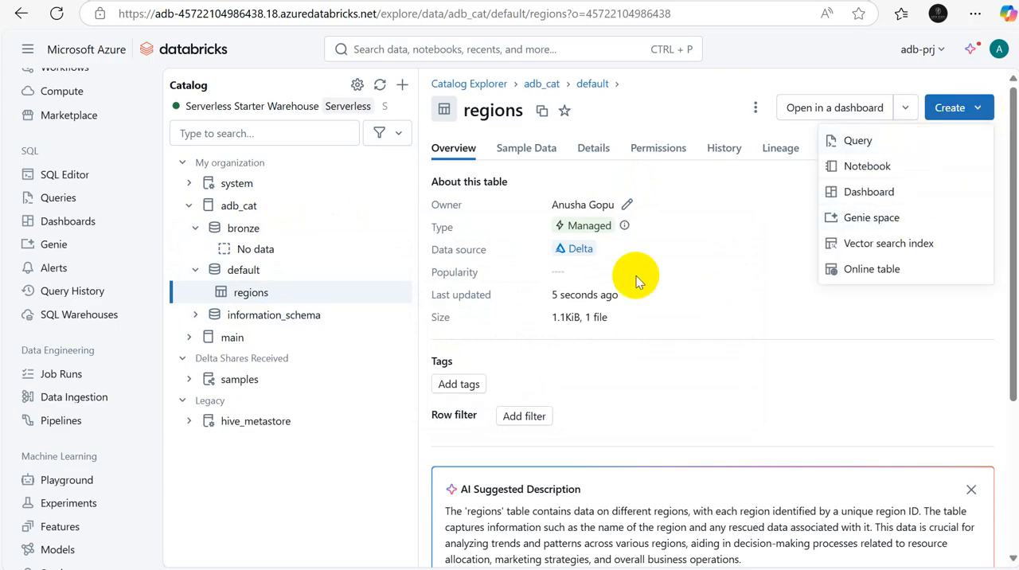
pyautogui.click(756, 112)
pyautogui.click(756, 112)
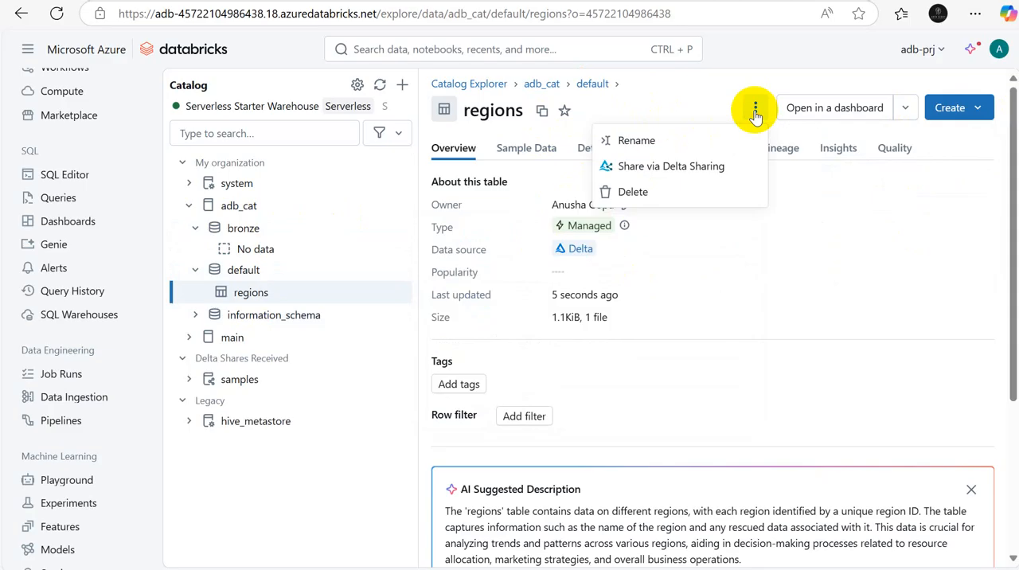
pyautogui.click(645, 194)
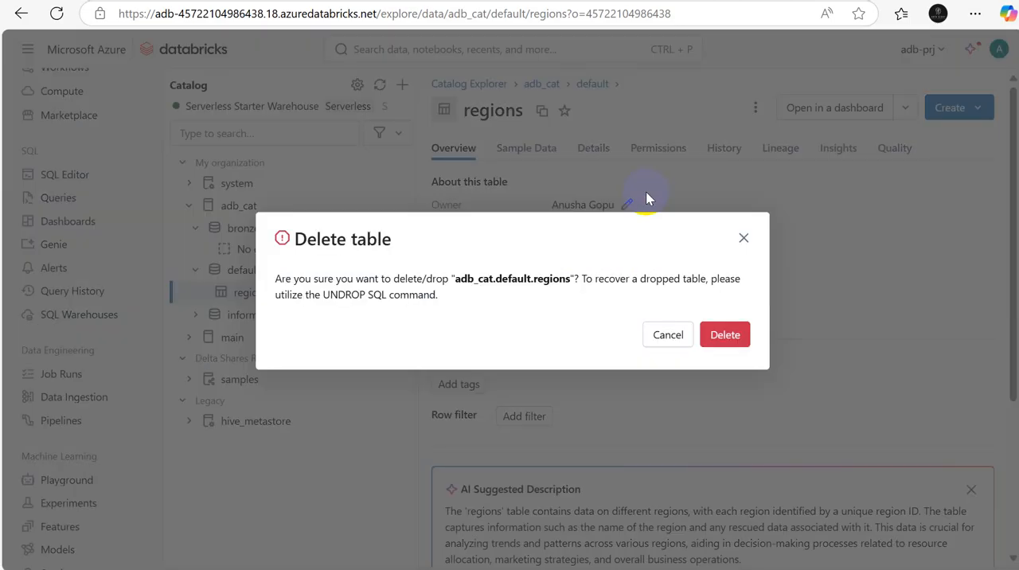
pyautogui.click(723, 331)
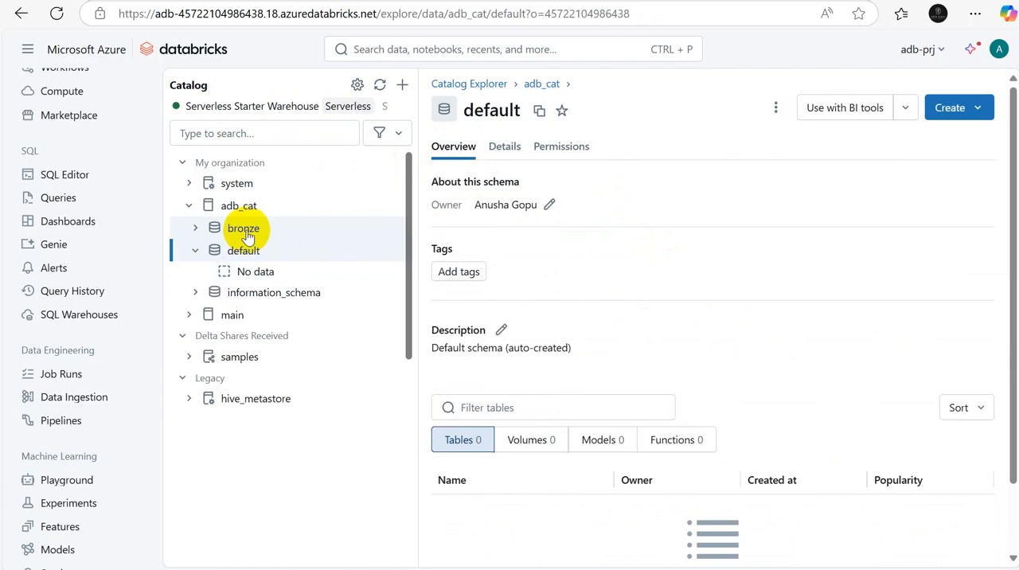
pyautogui.click(246, 229)
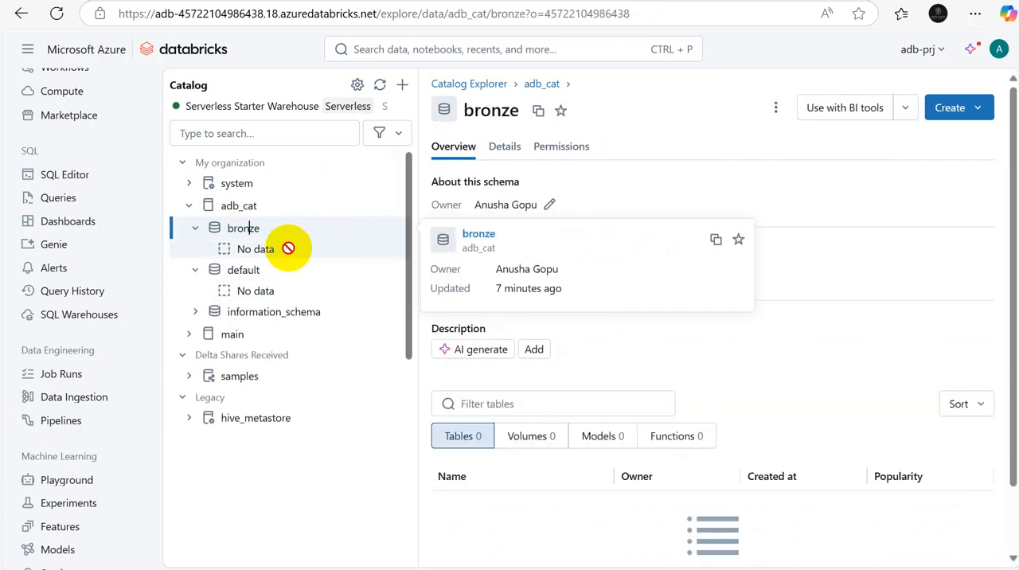
pyautogui.click(195, 271)
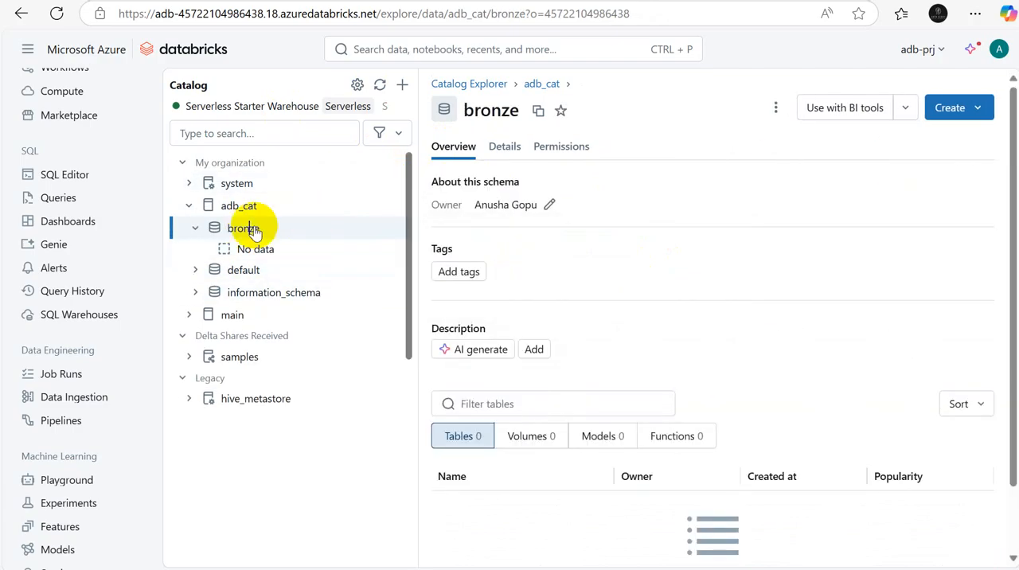
# Step: Start a new Delta table from Azure Data Lake Storage and preview regions.parquet from source_ext_loc
pyautogui.click(67, 408)
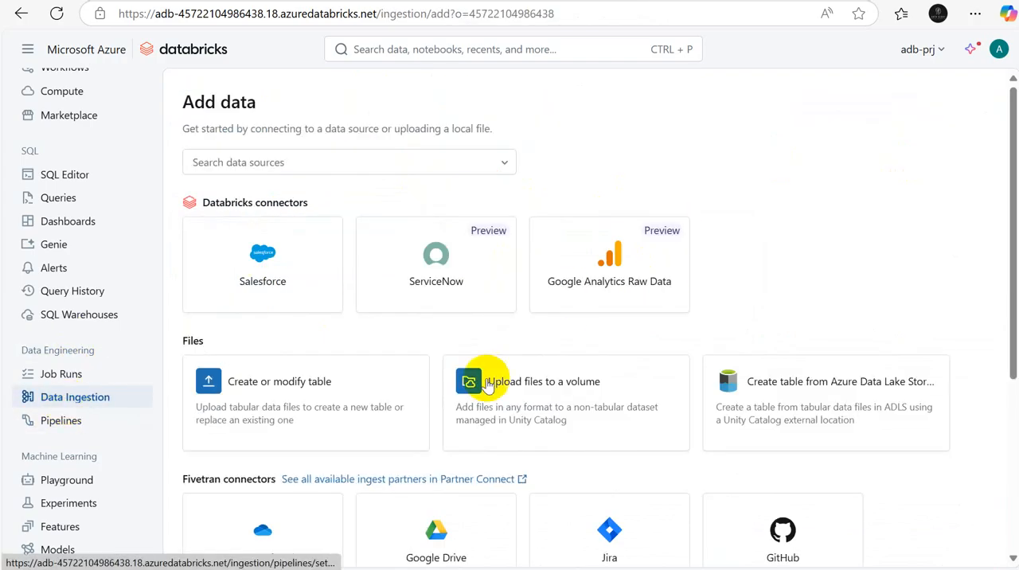
pyautogui.click(735, 426)
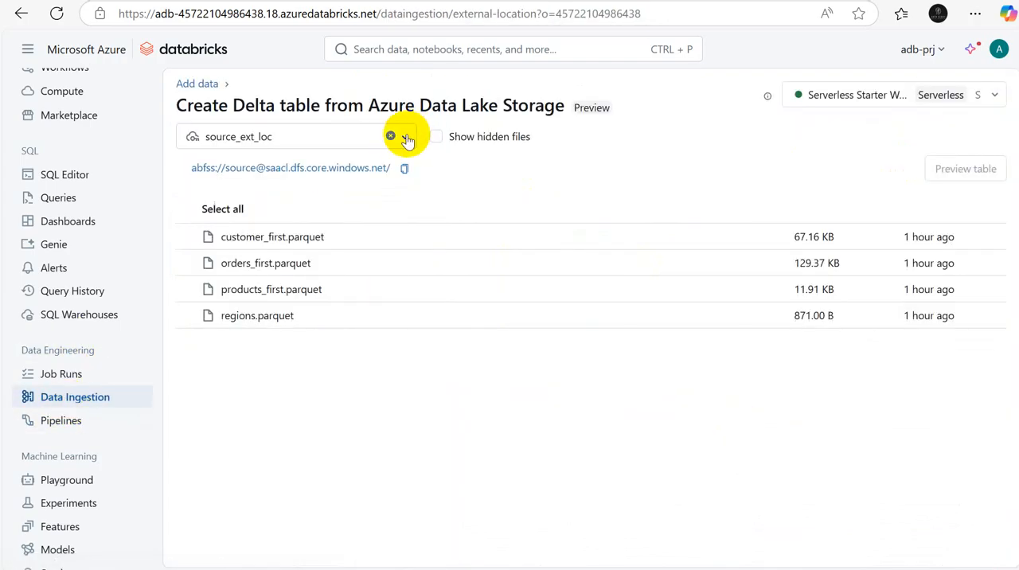
pyautogui.click(190, 317)
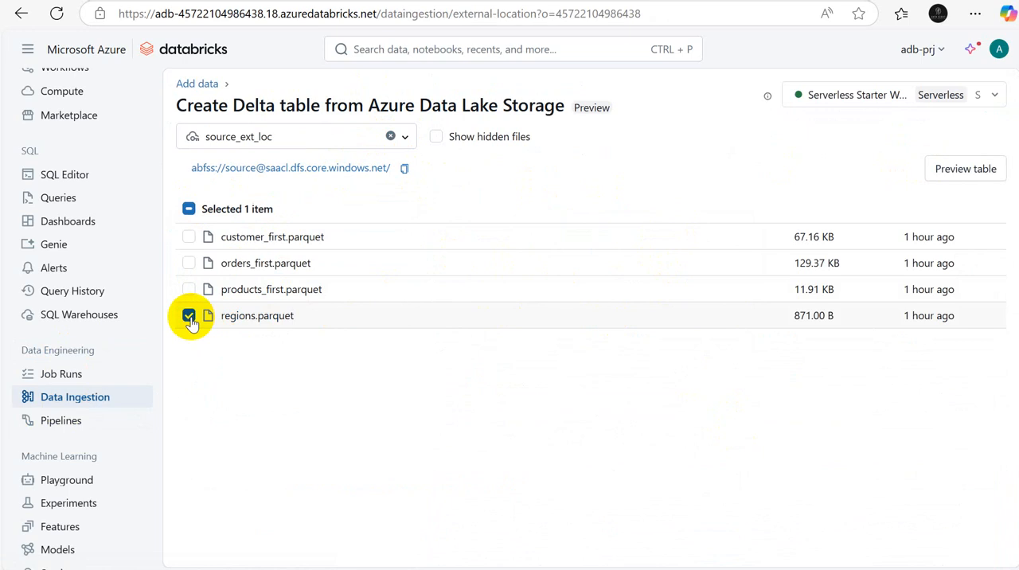
pyautogui.click(956, 177)
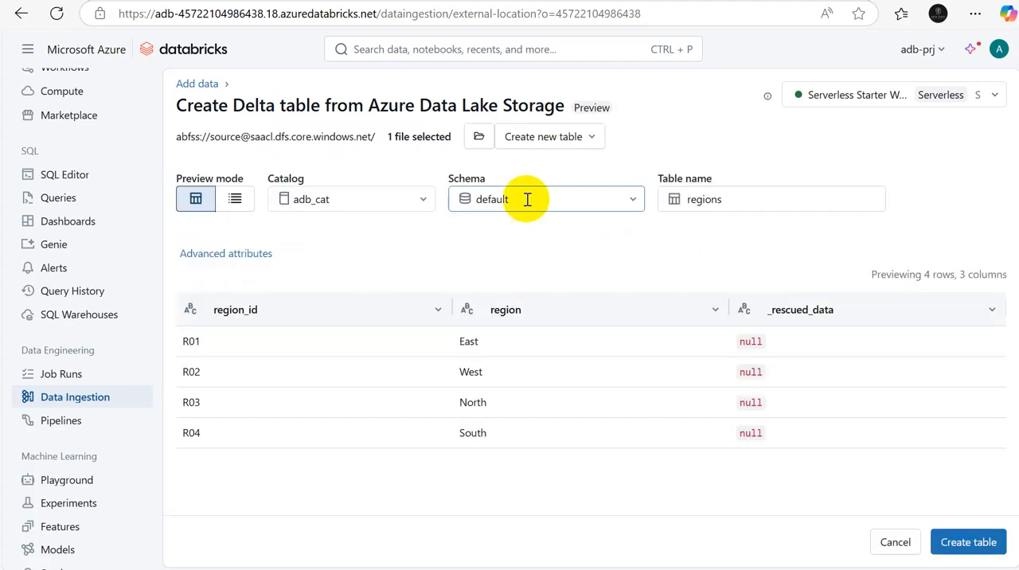
# Step: Set the target schema to bronze in adb_cat and create the regions table
pyautogui.click(635, 200)
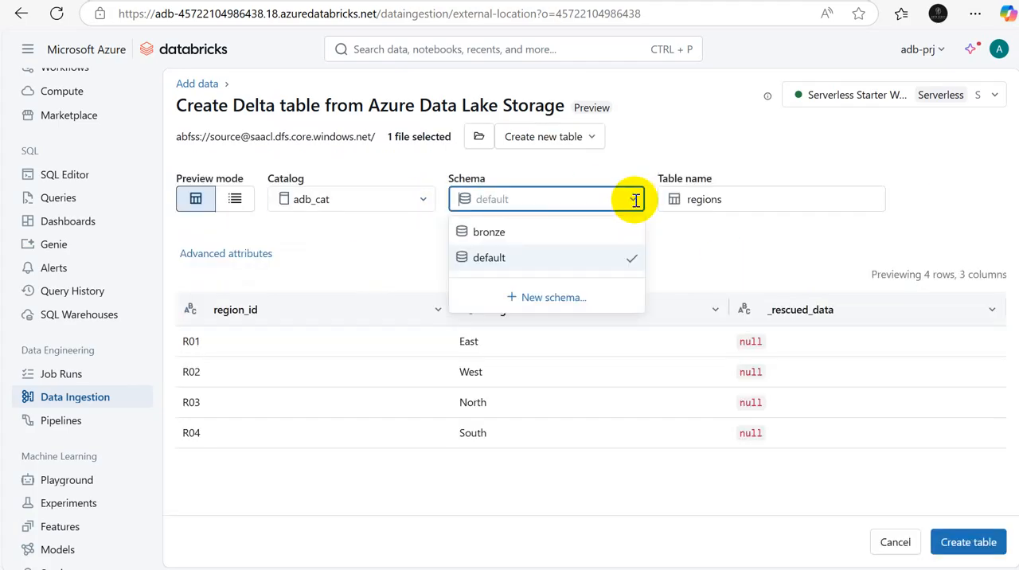
pyautogui.click(493, 233)
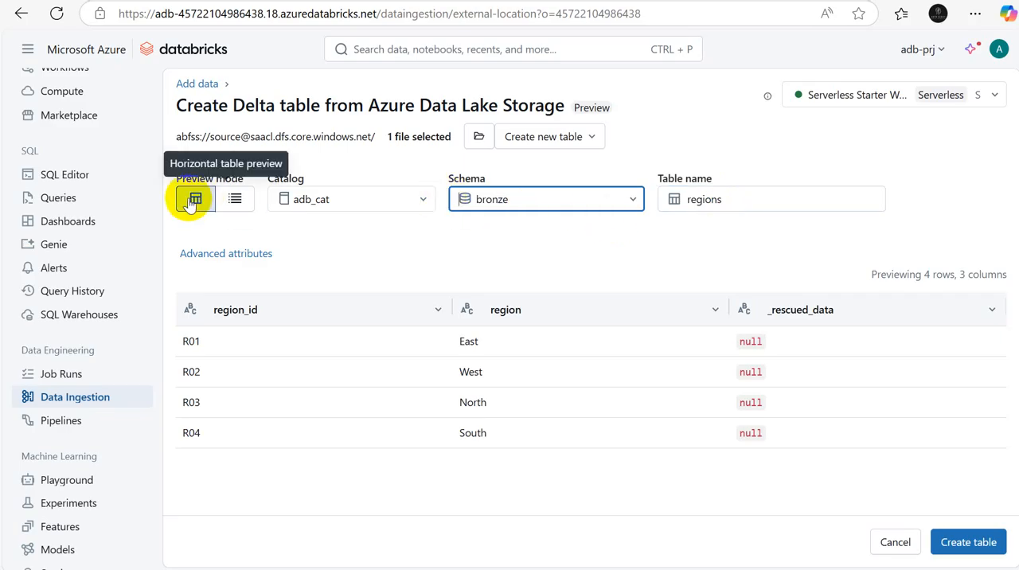
pyautogui.click(965, 544)
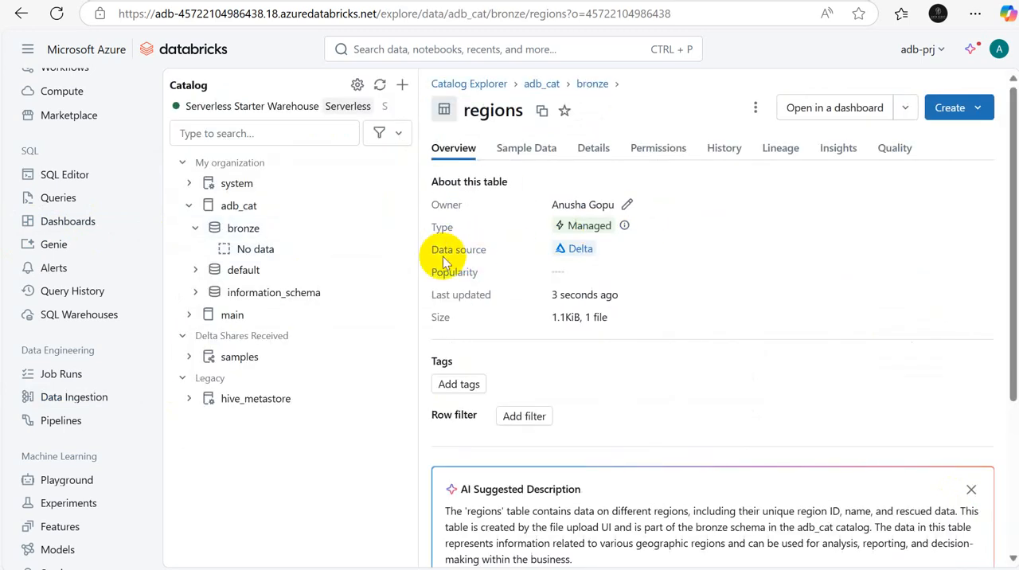
# Step: Examine the overview of the new regions table, including its data source, description, columns and available creation options
pyautogui.moveTo(439, 252); pyautogui.dragTo(499, 243)
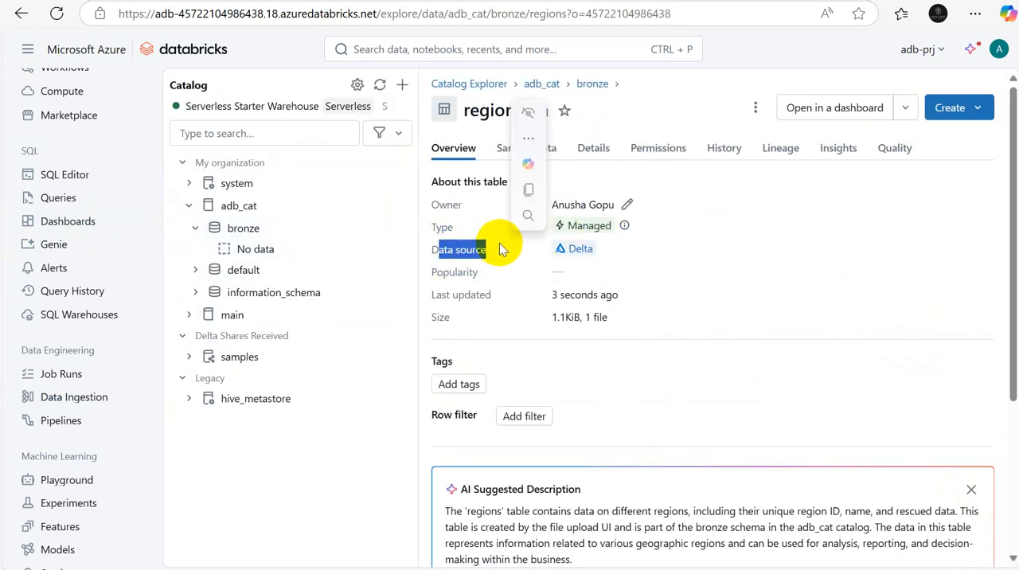
pyautogui.click(581, 250)
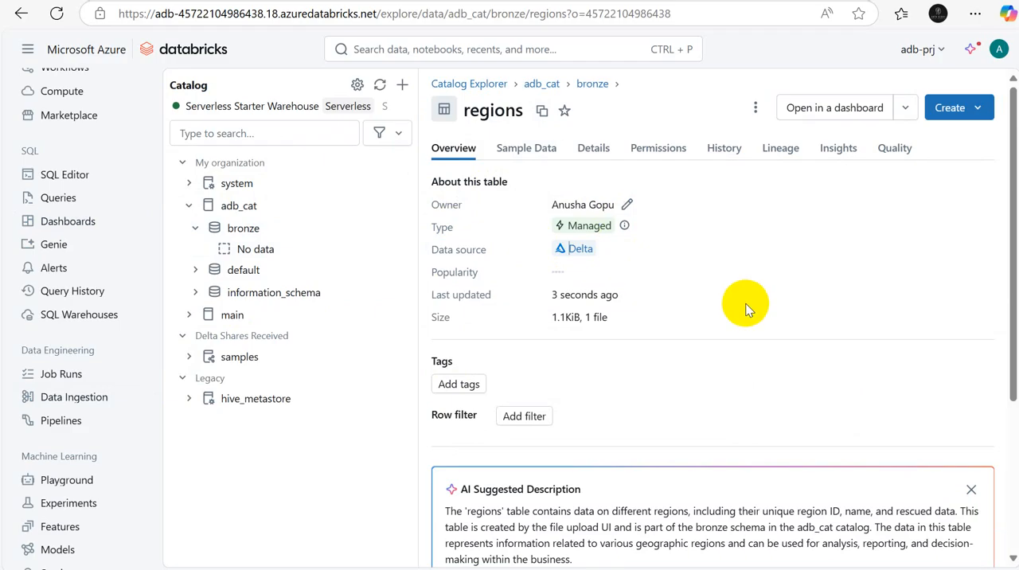
pyautogui.scroll(-3, 1002, 216)
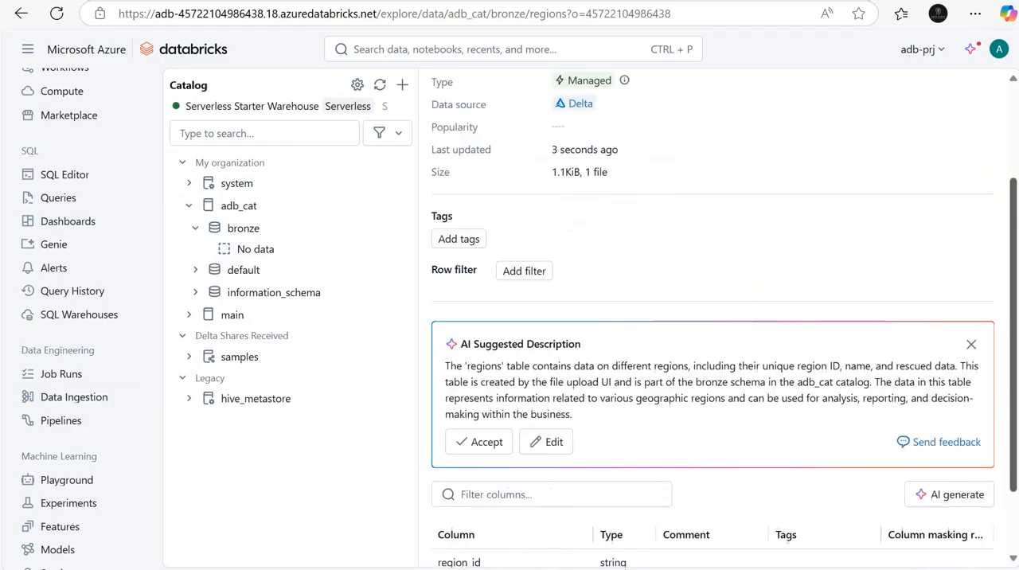
pyautogui.click(1013, 155)
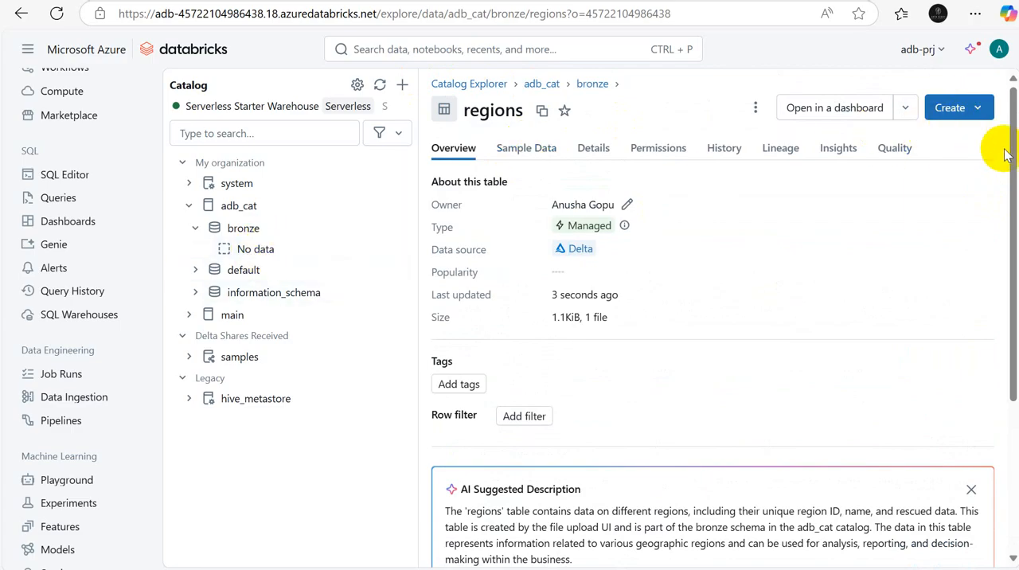
pyautogui.scroll(-3, 1001, 160)
pyautogui.scroll(3, 944, 160)
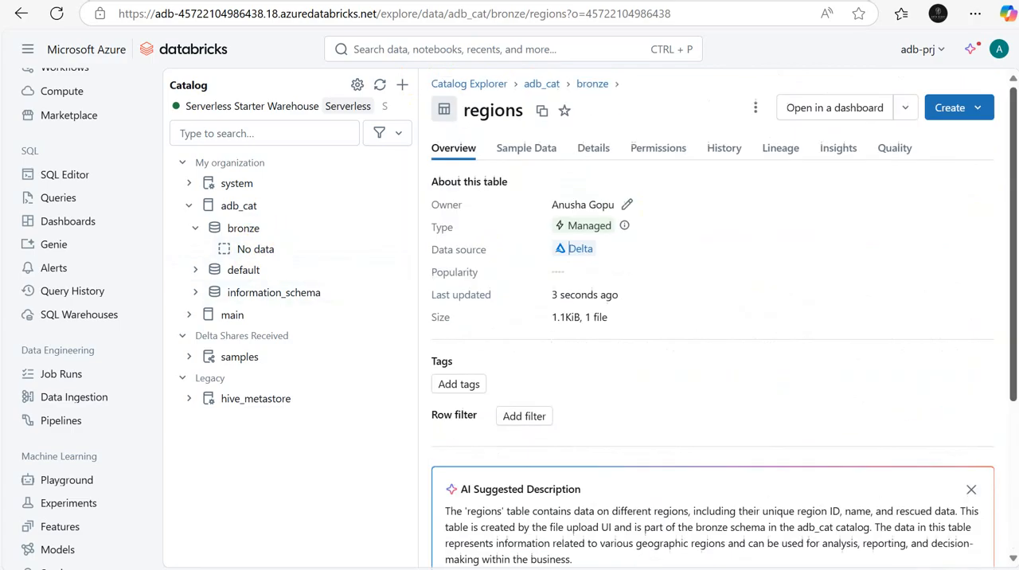
pyautogui.click(958, 111)
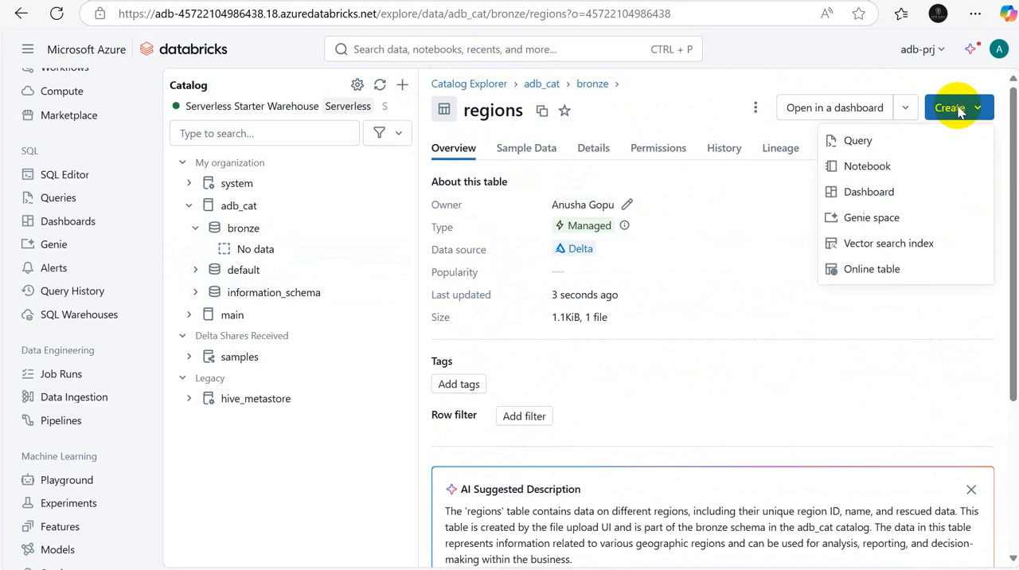
pyautogui.click(749, 242)
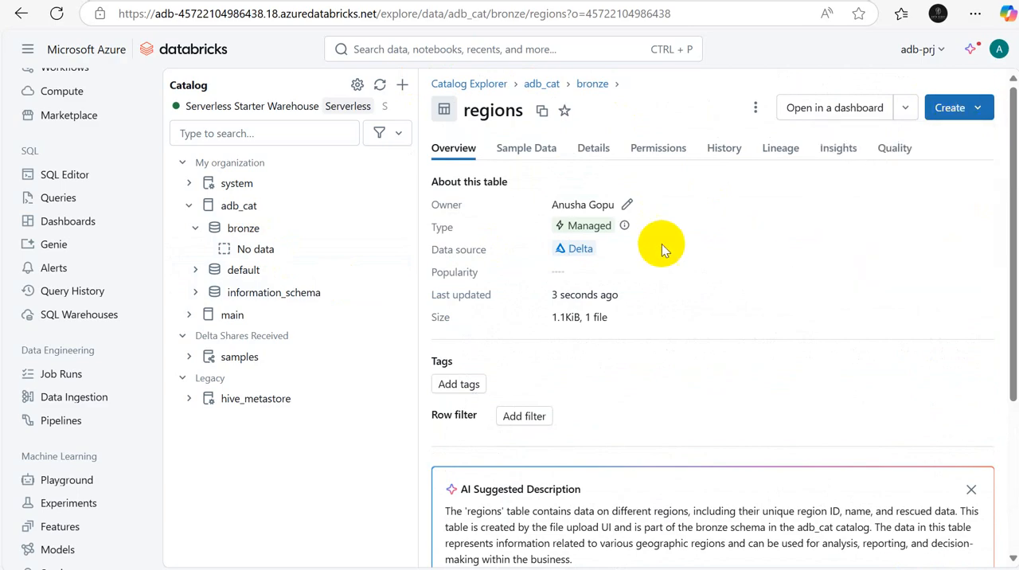
# Step: Refresh the Databricks catalog tree, and in the Azure portal return to the container list of the saacl storage account
pyautogui.click(380, 84)
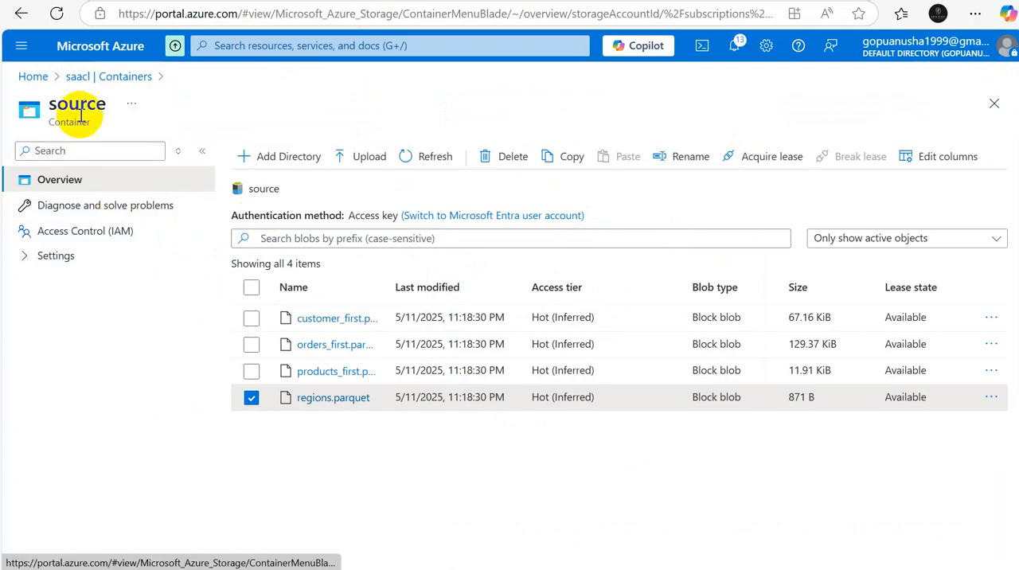
pyautogui.click(94, 76)
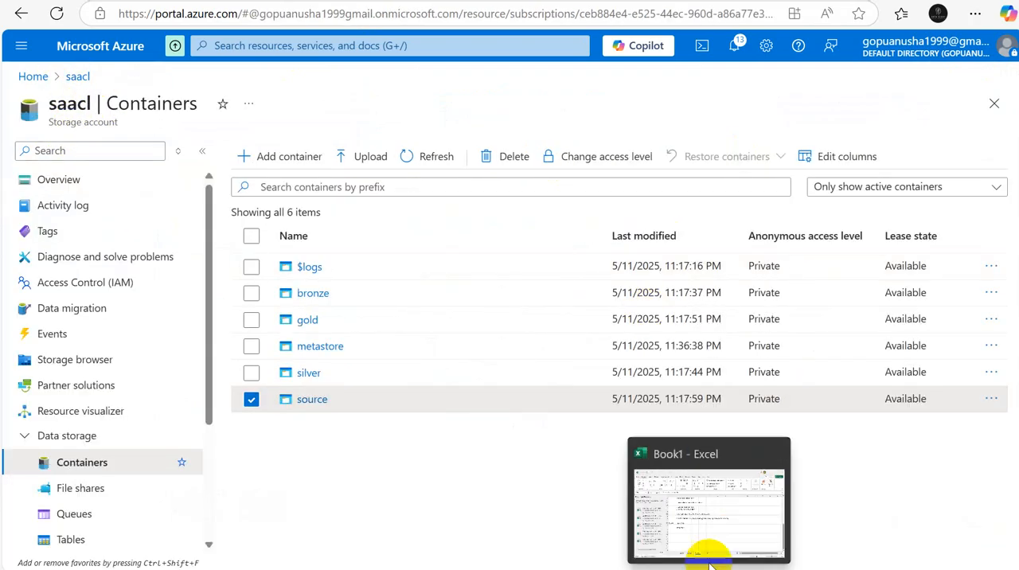
# Step: Switch to Excel and list metastore, bronze, silver and gold in cells B47 to B50 of Sheet2
pyautogui.click(708, 560)
pyautogui.click(377, 543)
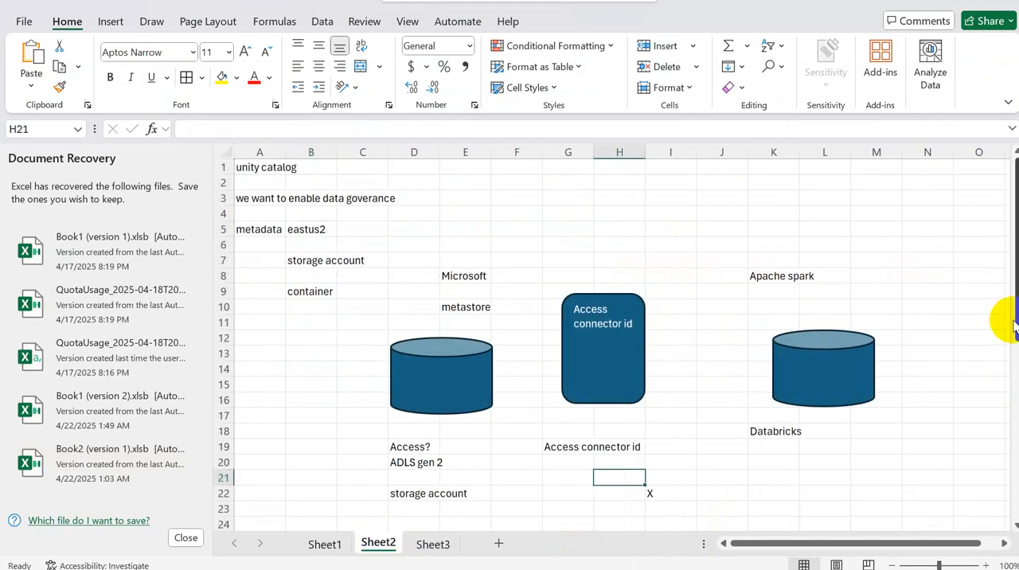
pyautogui.moveTo(1012, 328); pyautogui.dragTo(1012, 331)
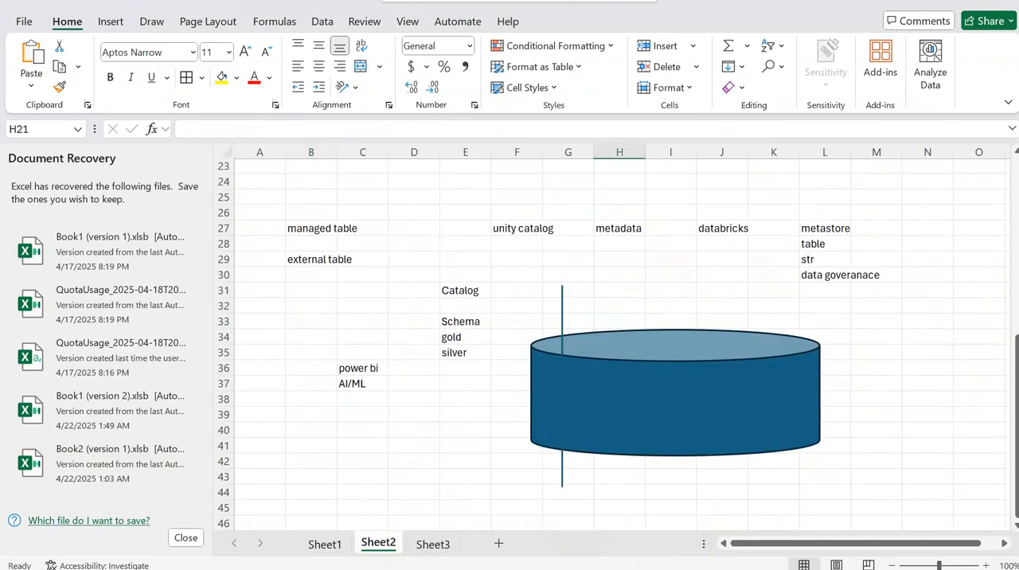
pyautogui.moveTo(1012, 526); pyautogui.dragTo(1014, 528)
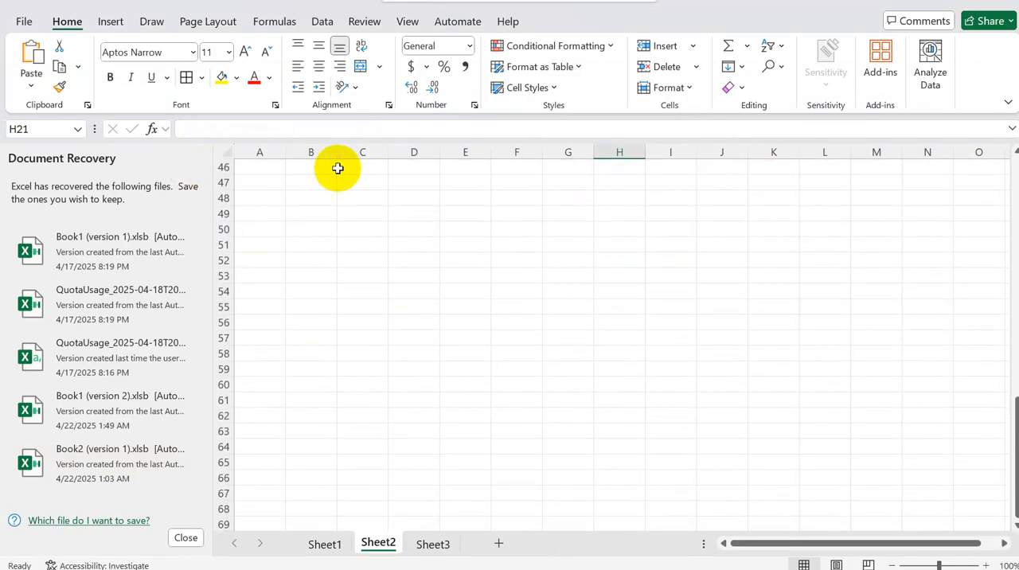
pyautogui.click(314, 181)
pyautogui.write('metastore')
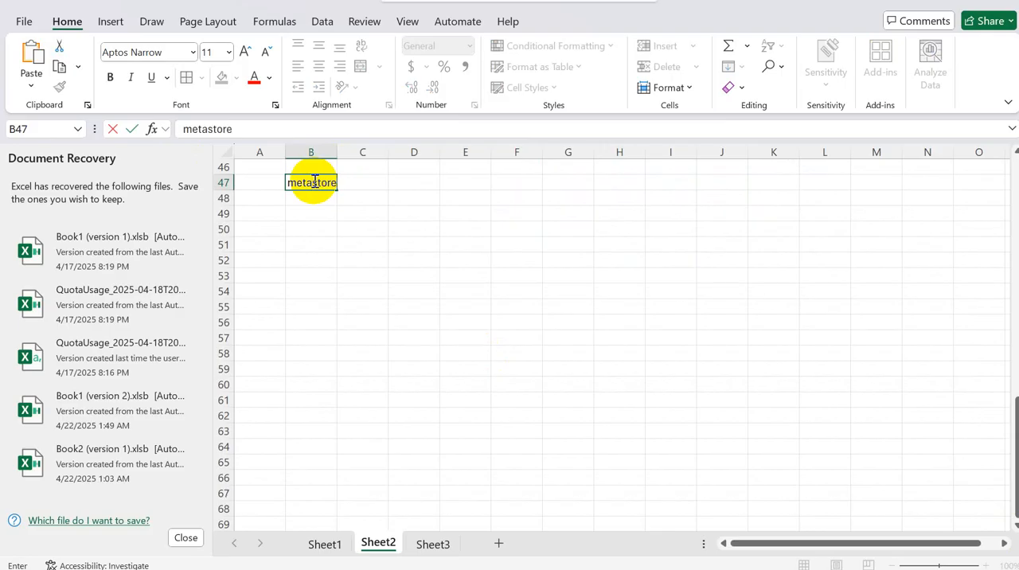
pyautogui.press('Return')
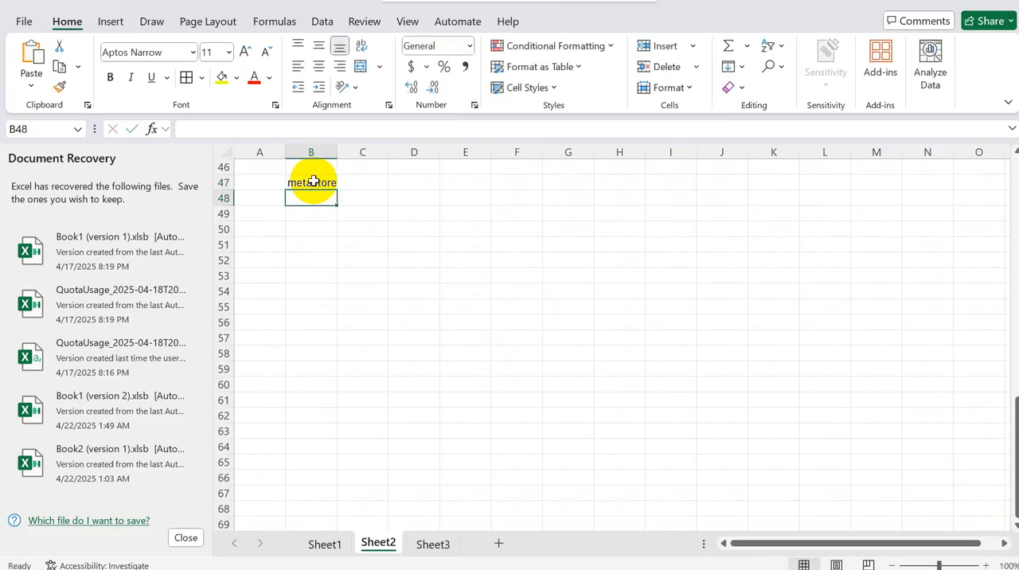
pyautogui.write('gr')
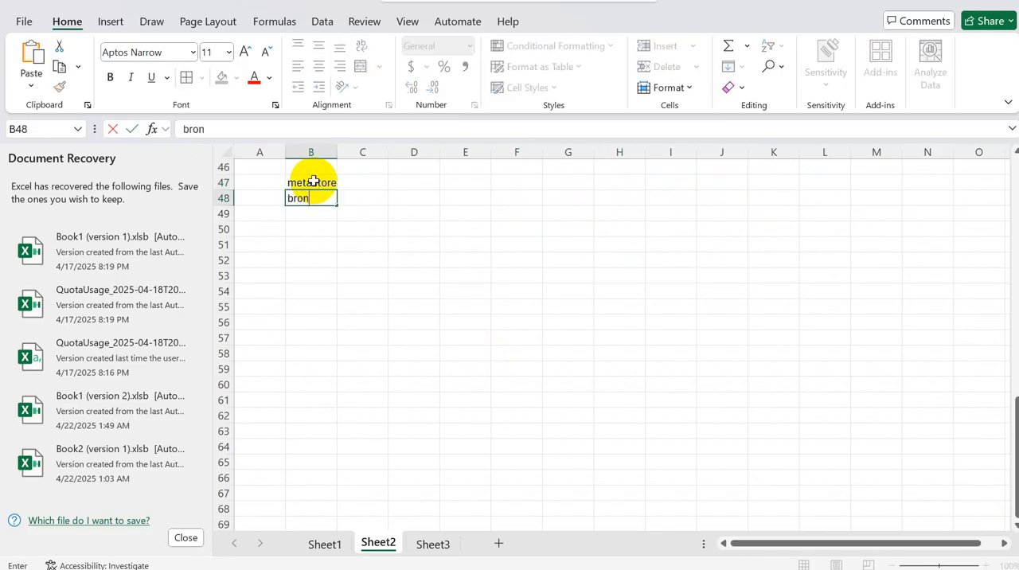
pyautogui.press('Return')
pyautogui.write('sil')
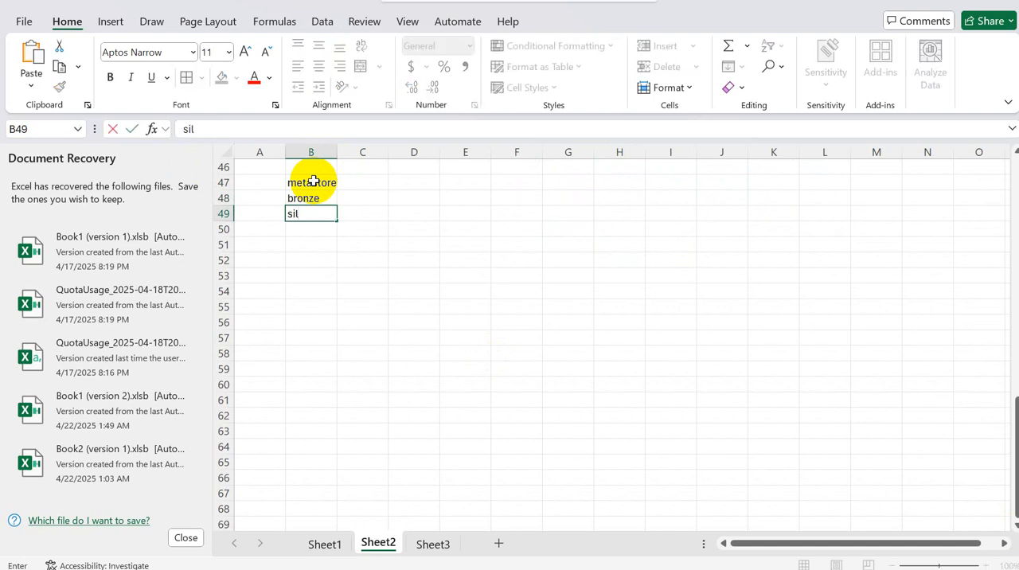
pyautogui.write('ver')
pyautogui.press('Return')
pyautogui.write('gold')
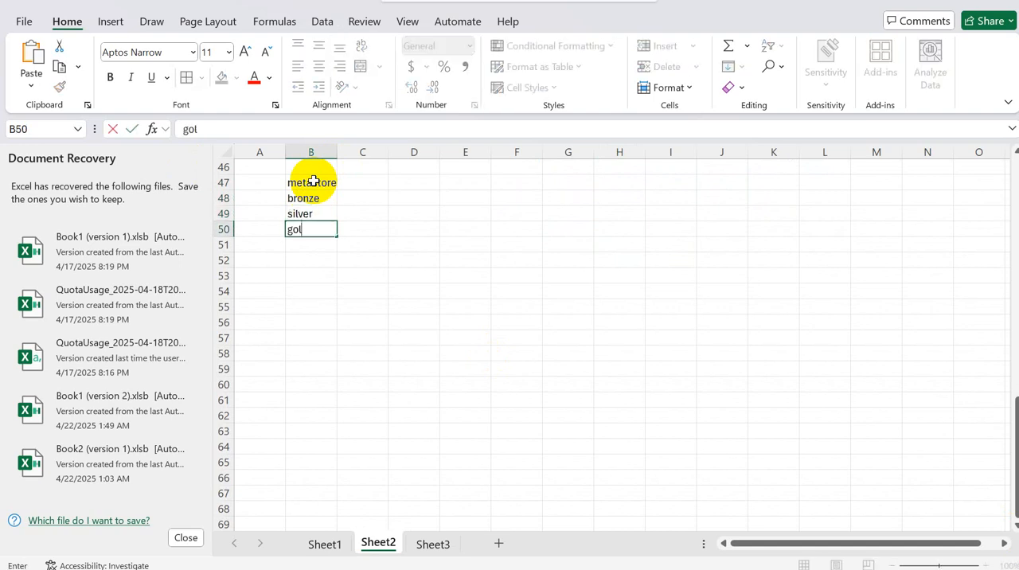
# Step: Enter "delta table" in cell D47 and "regions" in cell F47
pyautogui.click(396, 181)
pyautogui.write('delta table')
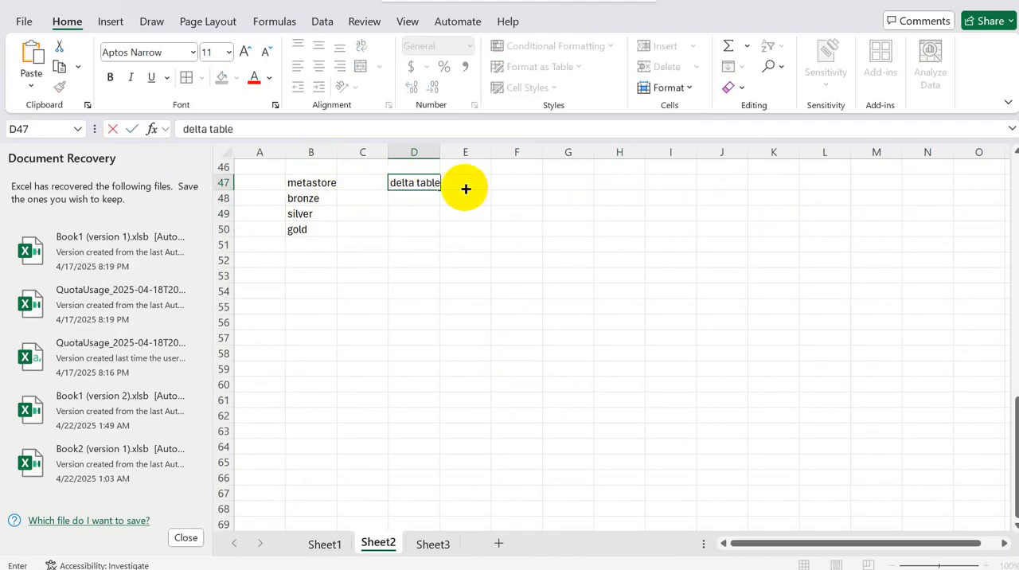
pyautogui.click(398, 196)
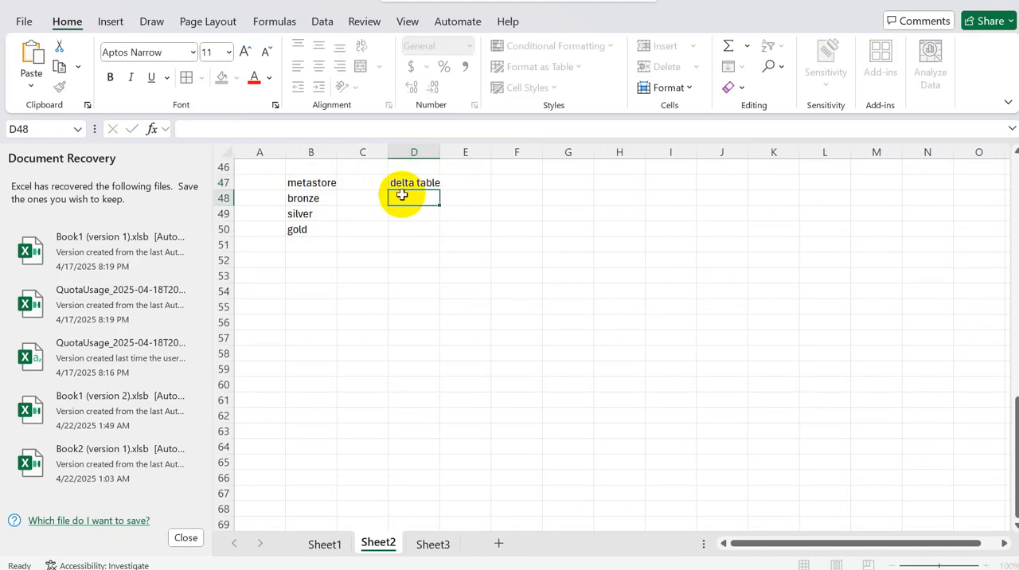
pyautogui.click(313, 181)
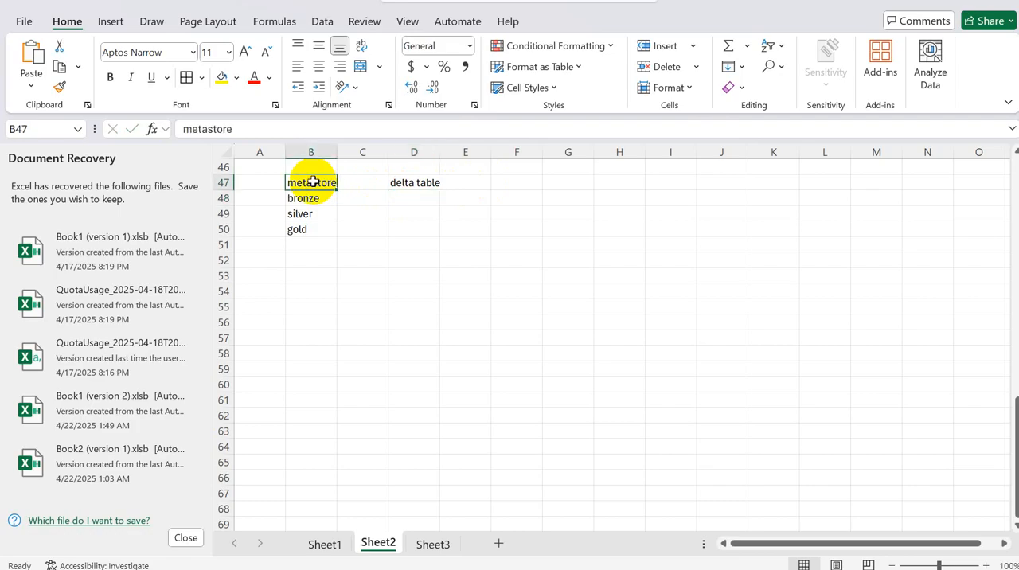
pyautogui.click(410, 182)
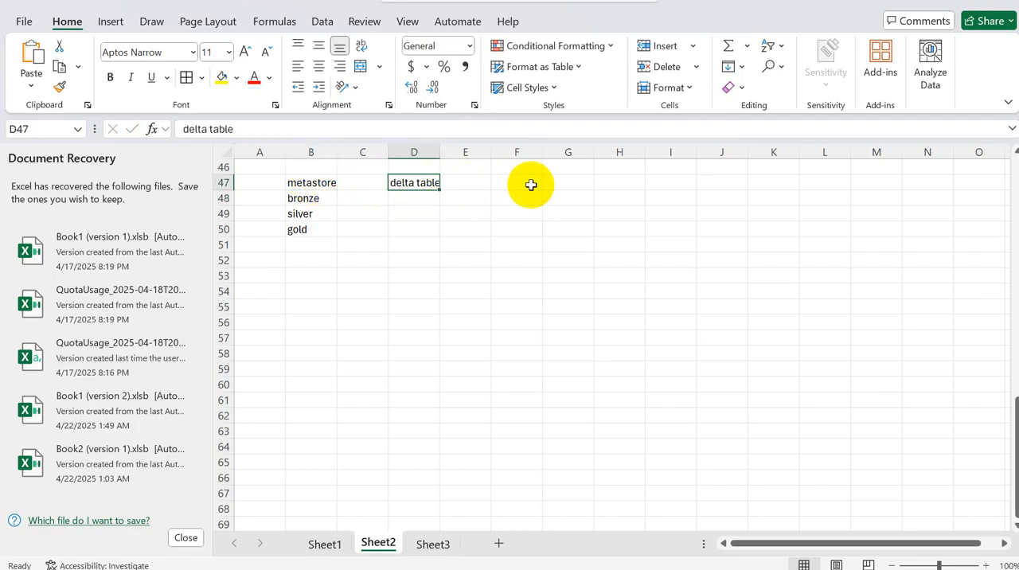
pyautogui.click(531, 185)
pyautogui.write('m')
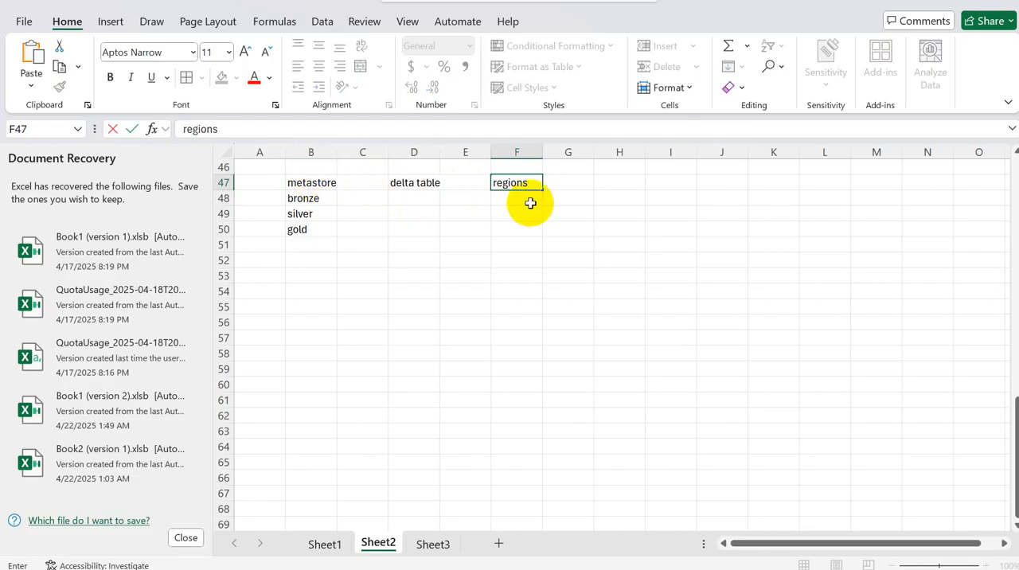
pyautogui.click(530, 203)
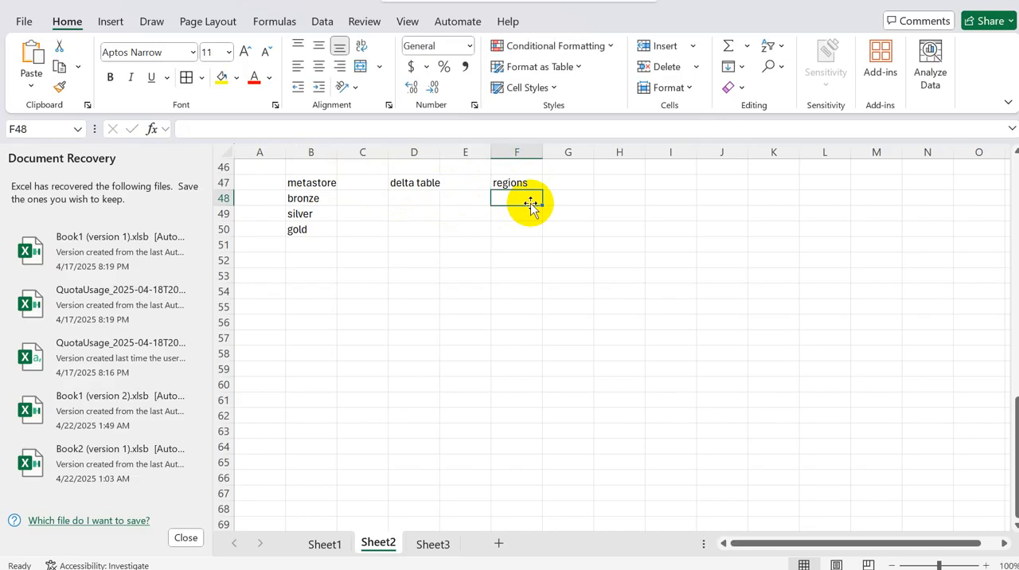
pyautogui.click(313, 181)
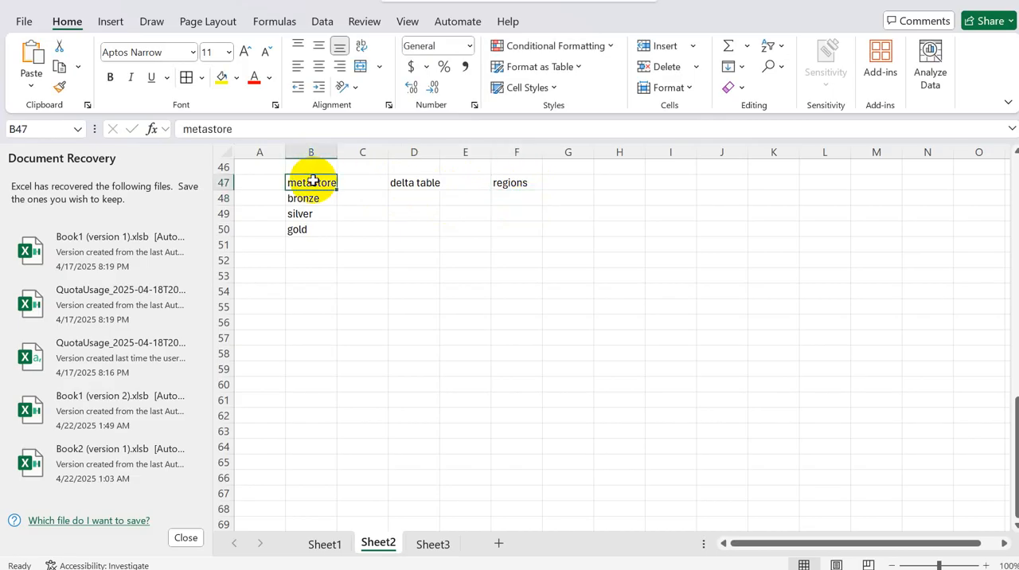
# Step: In the Azure portal, delete directory 188e252d-28e4-4ab1-80b6-849c424a75b8 with all its contents from the metastore container's tables folder
pyautogui.hotkey('alt', 'Tab')
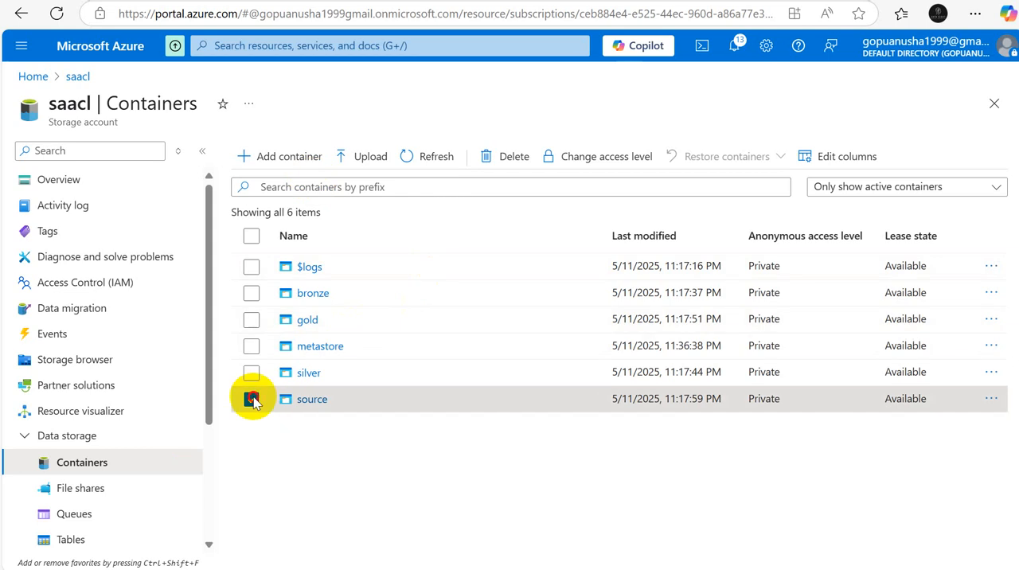
pyautogui.click(318, 345)
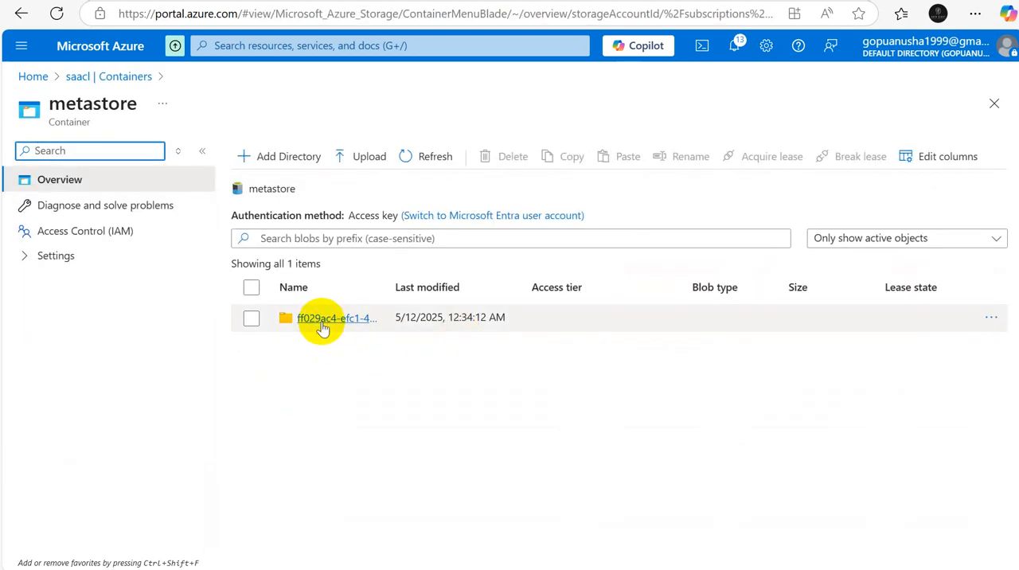
pyautogui.click(322, 320)
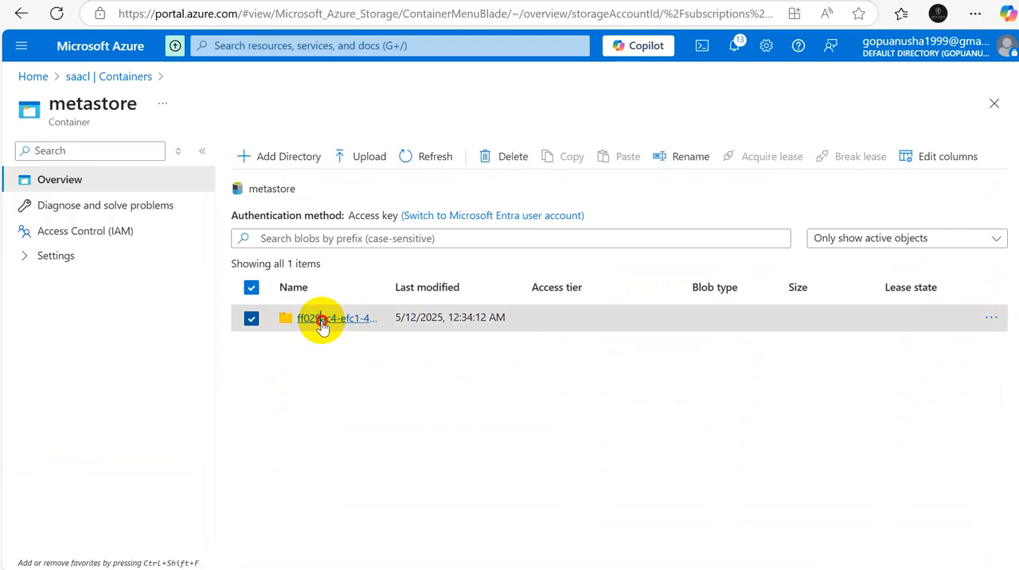
pyautogui.click(313, 351)
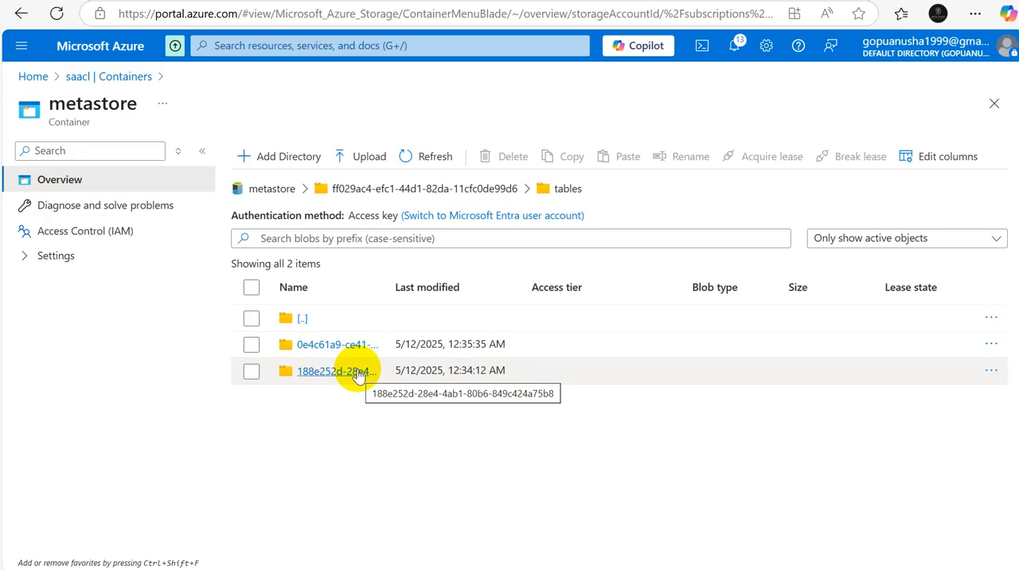
pyautogui.click(994, 371)
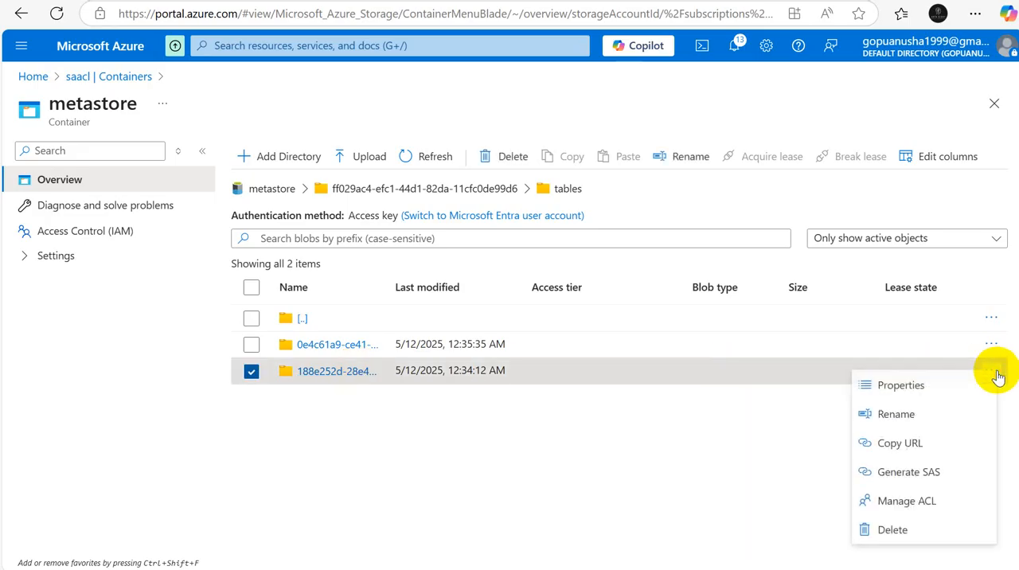
pyautogui.click(886, 529)
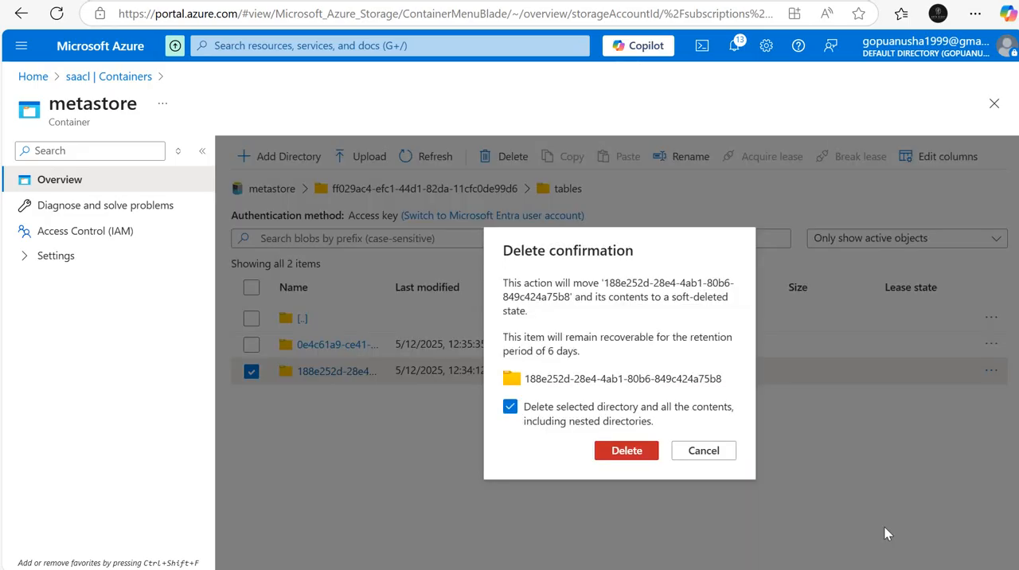
pyautogui.click(646, 449)
# Step: Examine the data file and _delta_log of table directory 0e4c61a9-ce41-4f5d-8595-1077be17d20e, including the JSON log file's properties
pyautogui.click(337, 352)
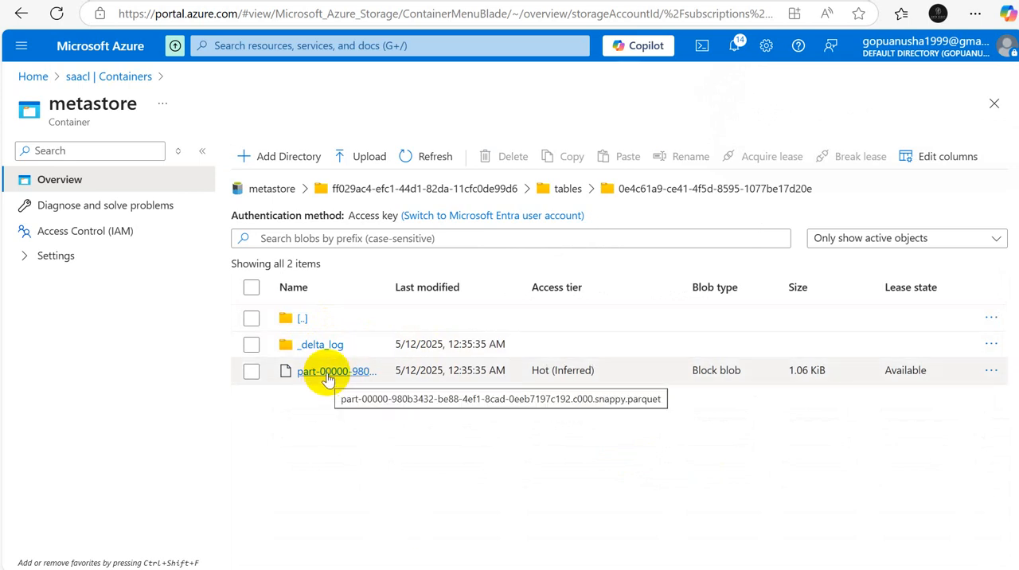
pyautogui.click(321, 347)
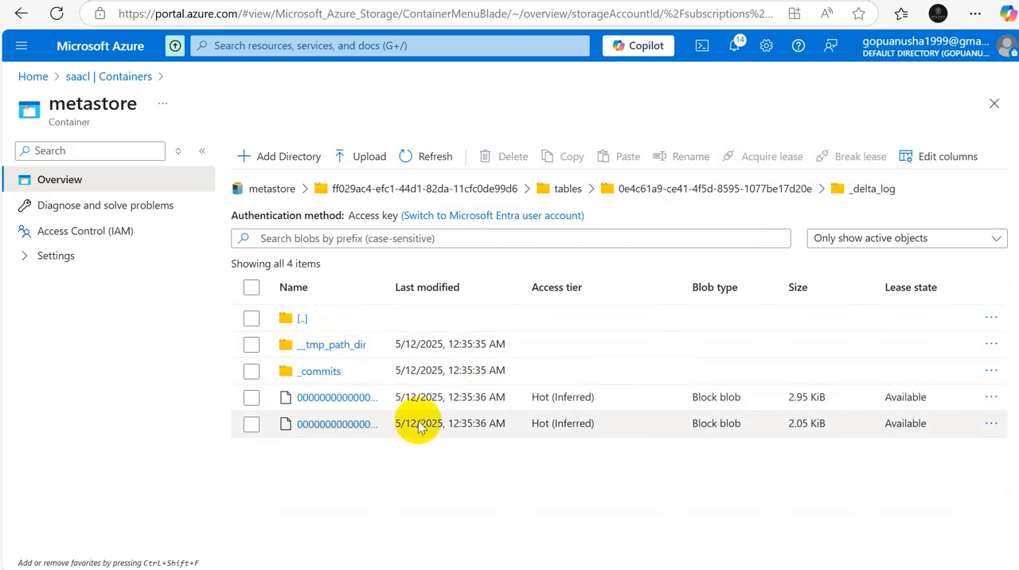
pyautogui.click(337, 425)
pyautogui.click(472, 181)
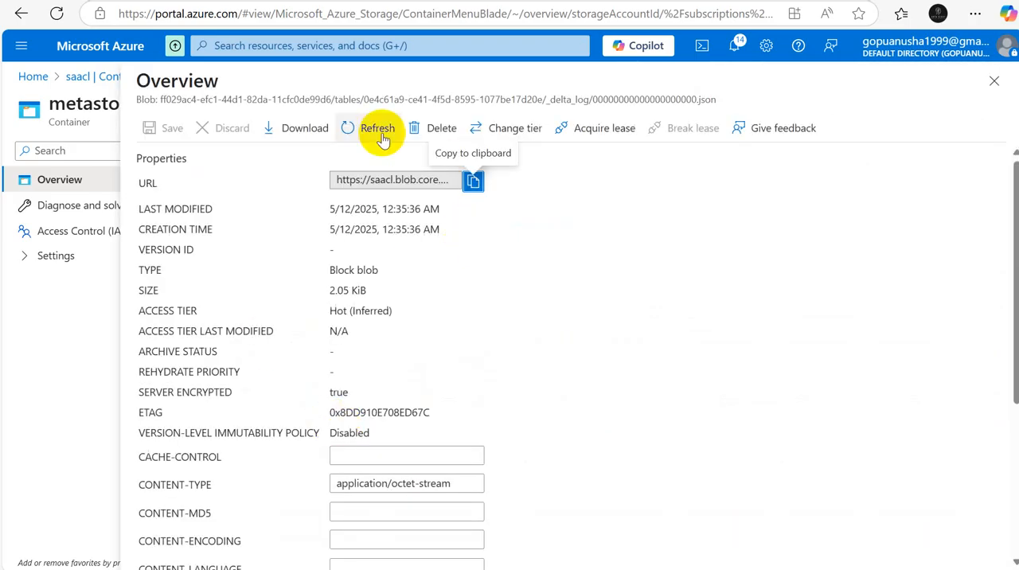
pyautogui.click(994, 81)
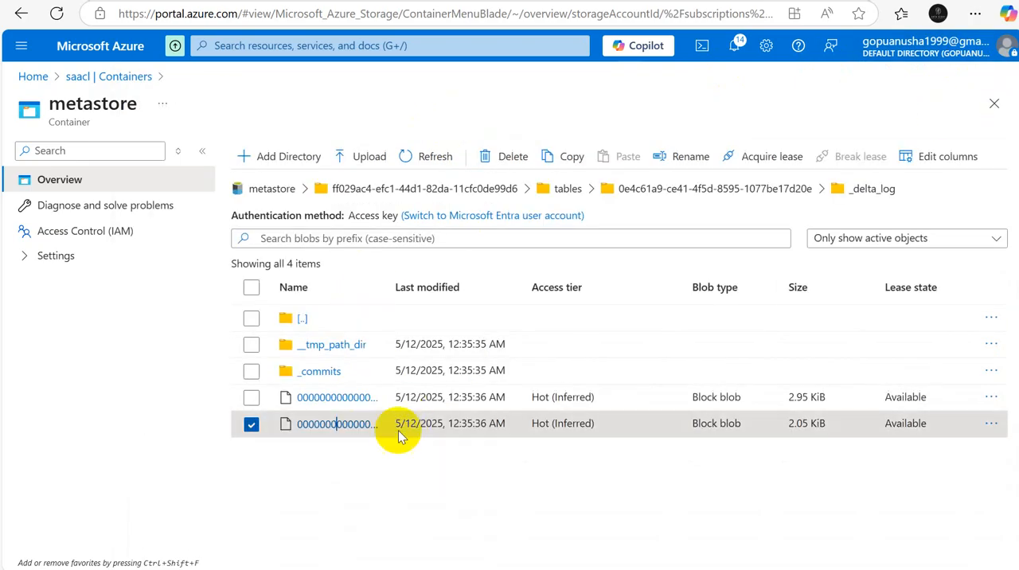
pyautogui.click(252, 426)
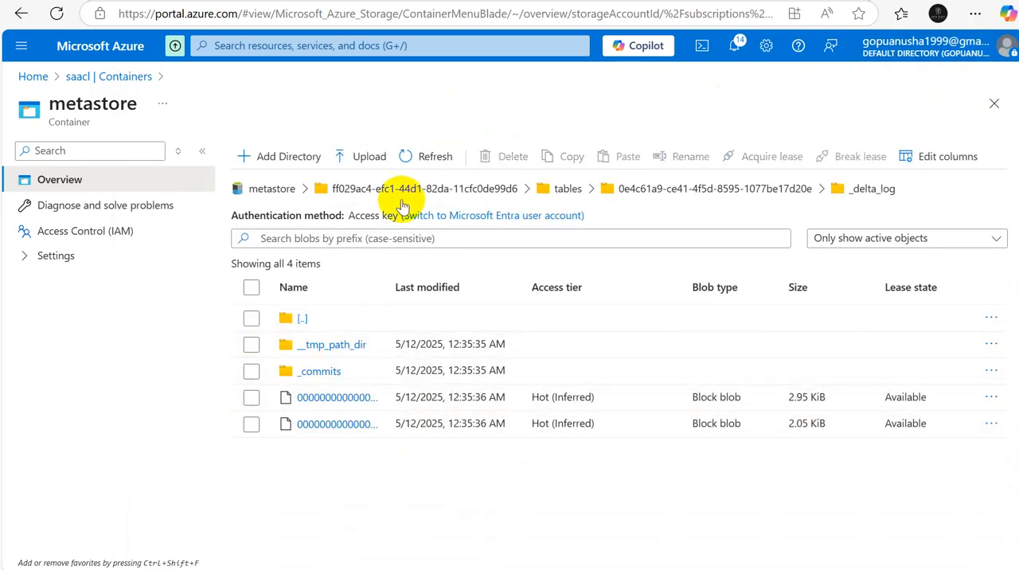
# Step: Go back to the saacl container list and reopen the root of the metastore container
pyautogui.click(271, 189)
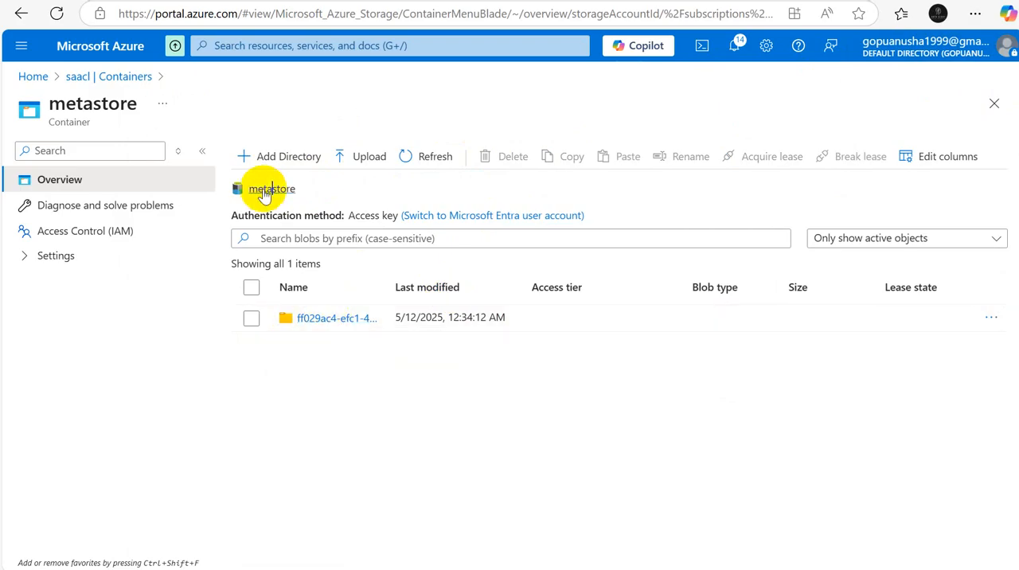
pyautogui.click(112, 77)
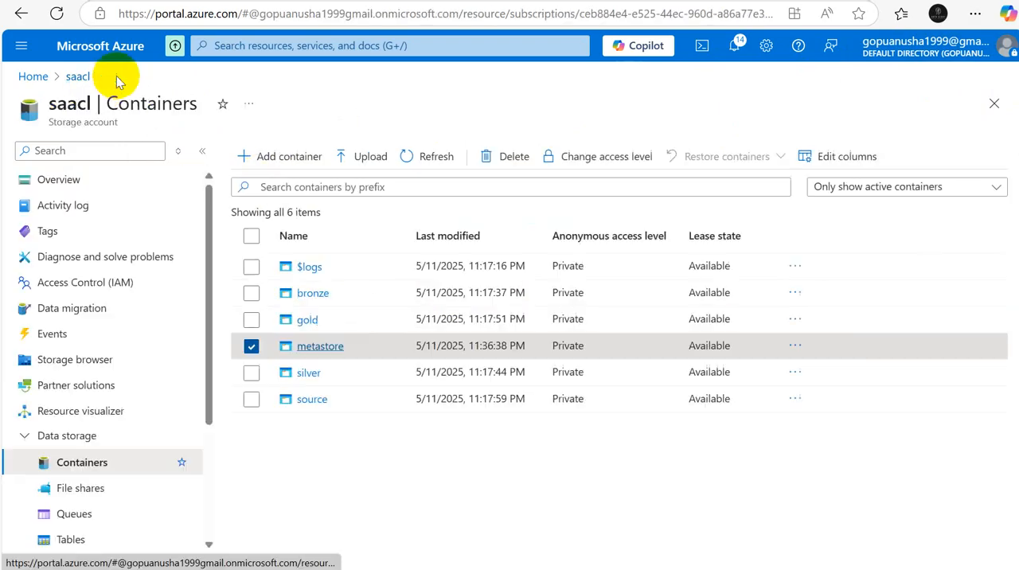
pyautogui.click(251, 346)
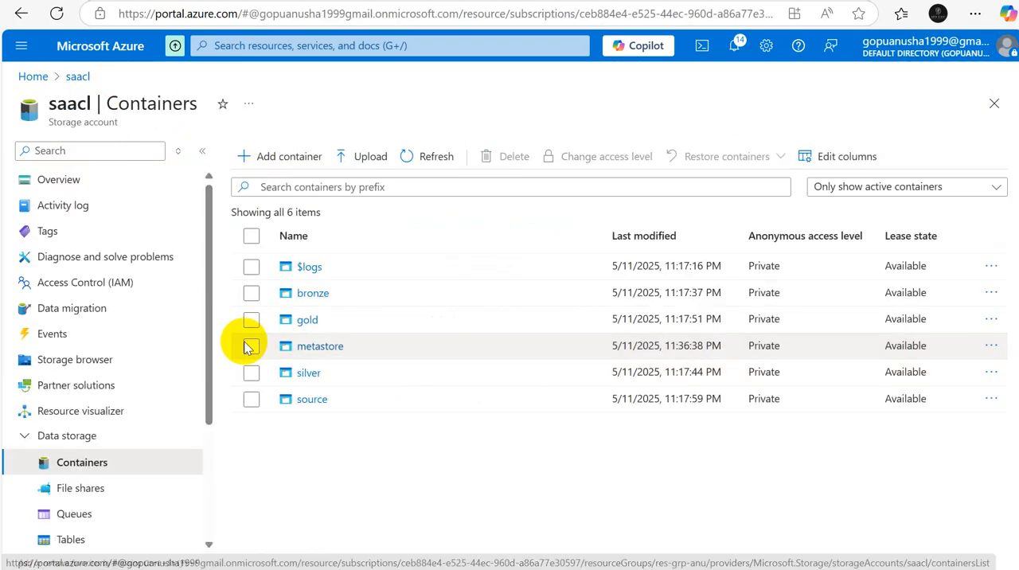
pyautogui.click(321, 347)
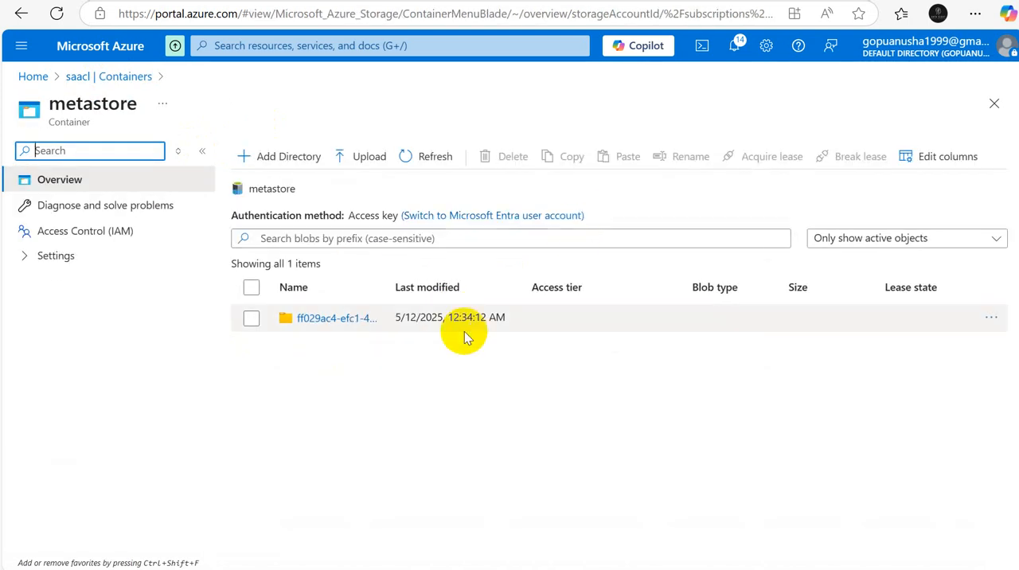
pyautogui.click(484, 434)
# Step: Switch to Databricks to check the regions table under the bronze schema, and return to the notes in Excel
pyautogui.moveTo(568, 569)
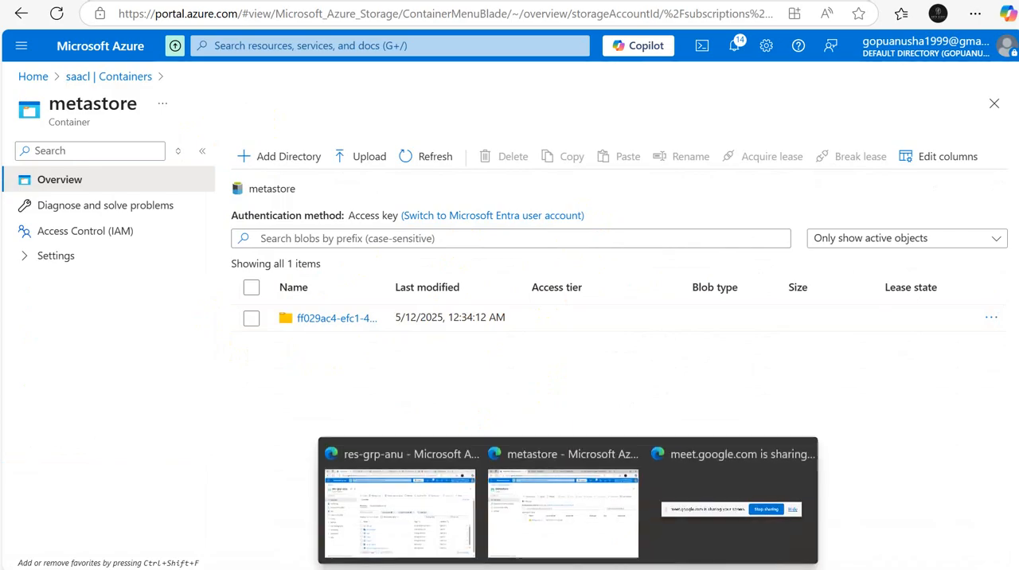
pyautogui.click(390, 2)
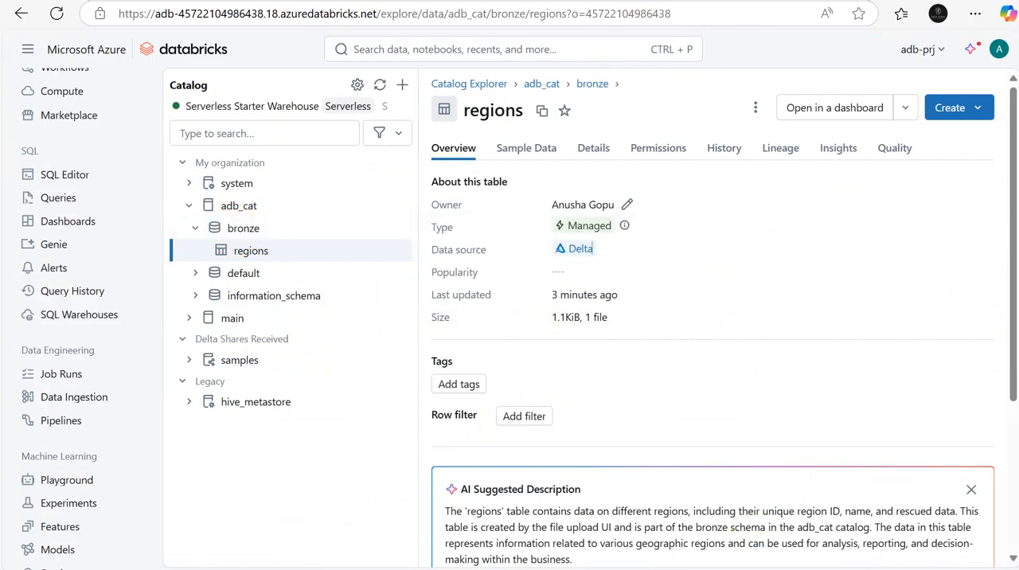
pyautogui.click(704, 505)
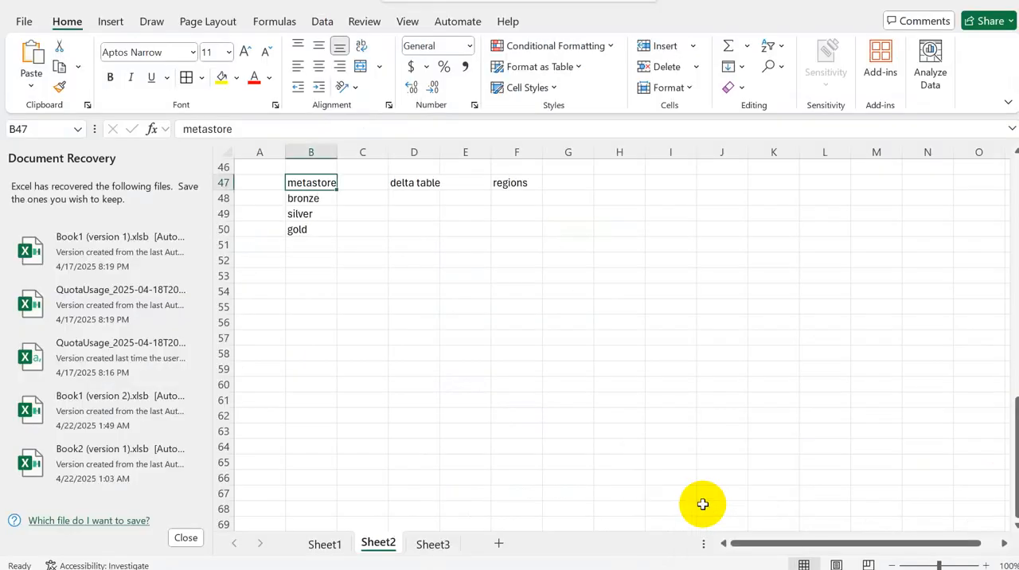
# Step: Enter the note "Data ingestion - directly" in cell B54 of Sheet2
pyautogui.click(328, 291)
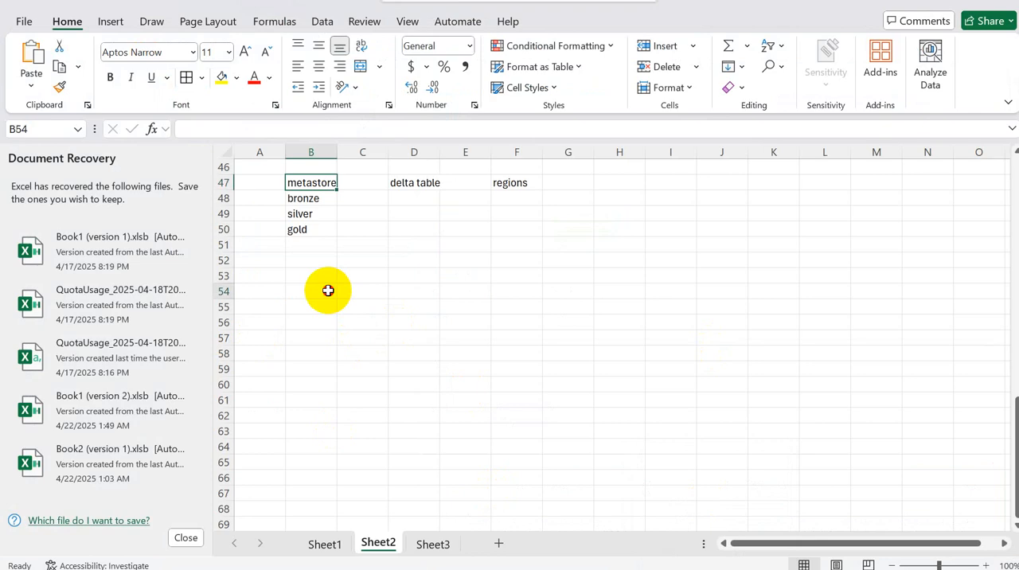
pyautogui.write('Data')
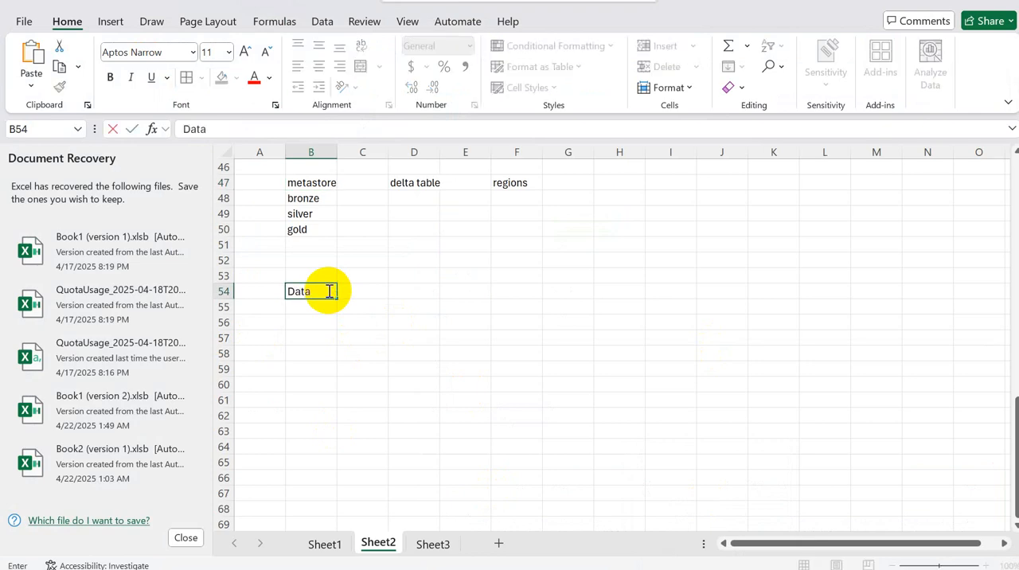
pyautogui.write(' ingestio')
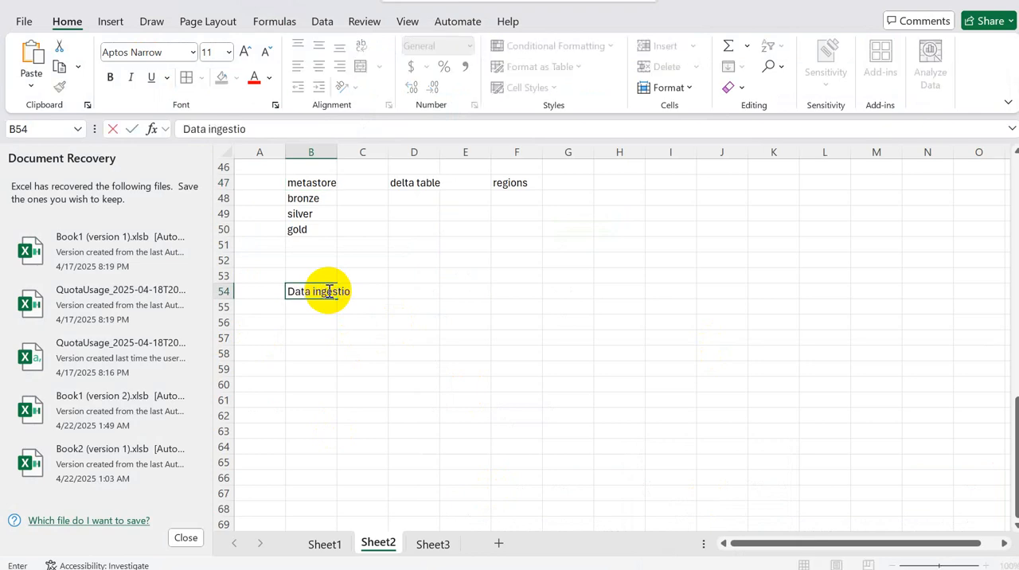
pyautogui.write('n - directly')
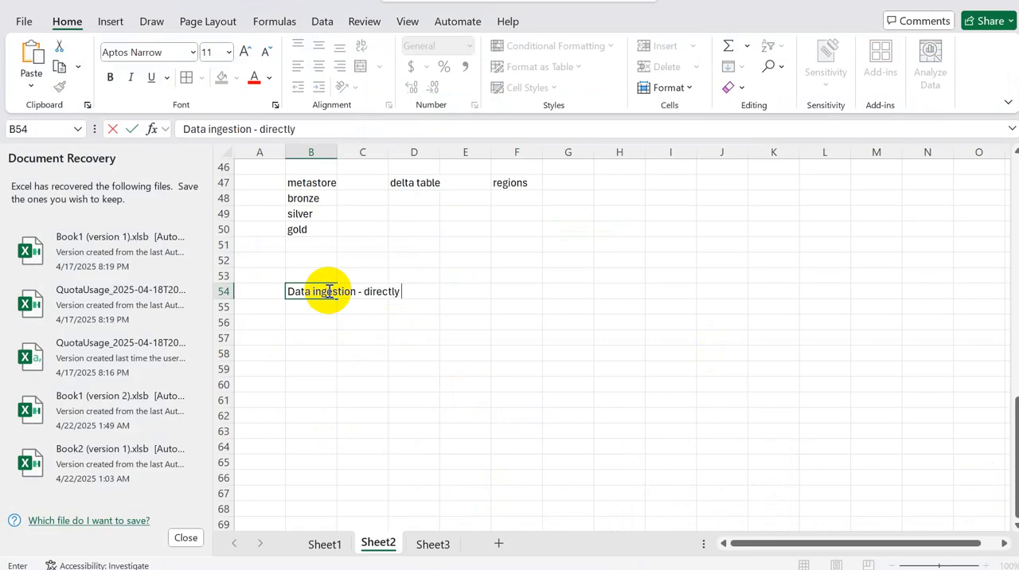
pyautogui.press('Return')
pyautogui.press('Return')
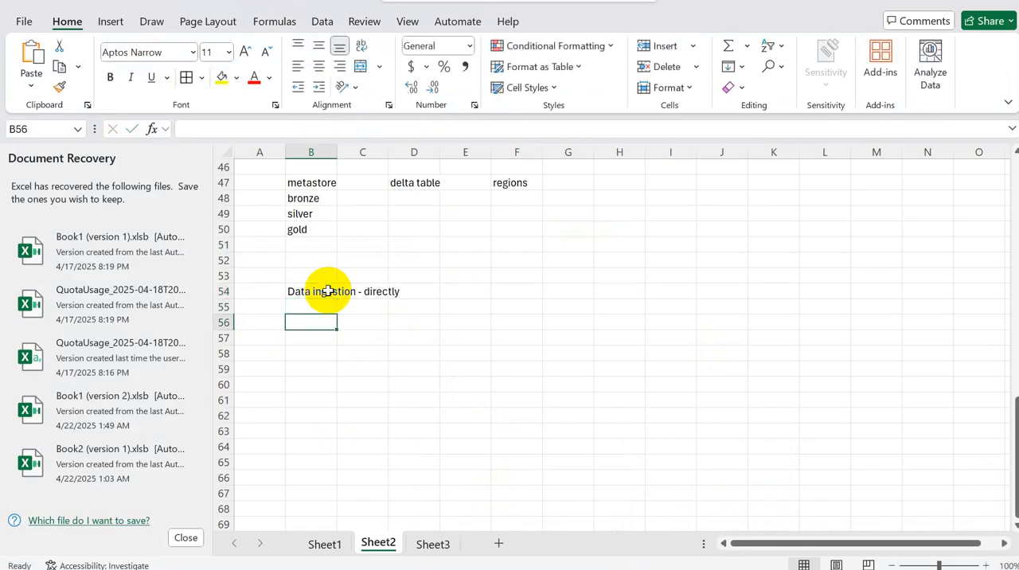
# Step: Add the ingestion methods "Auto Loader" in cell B56 and "Spark Streaming" in cell B58
pyautogui.write('Auto')
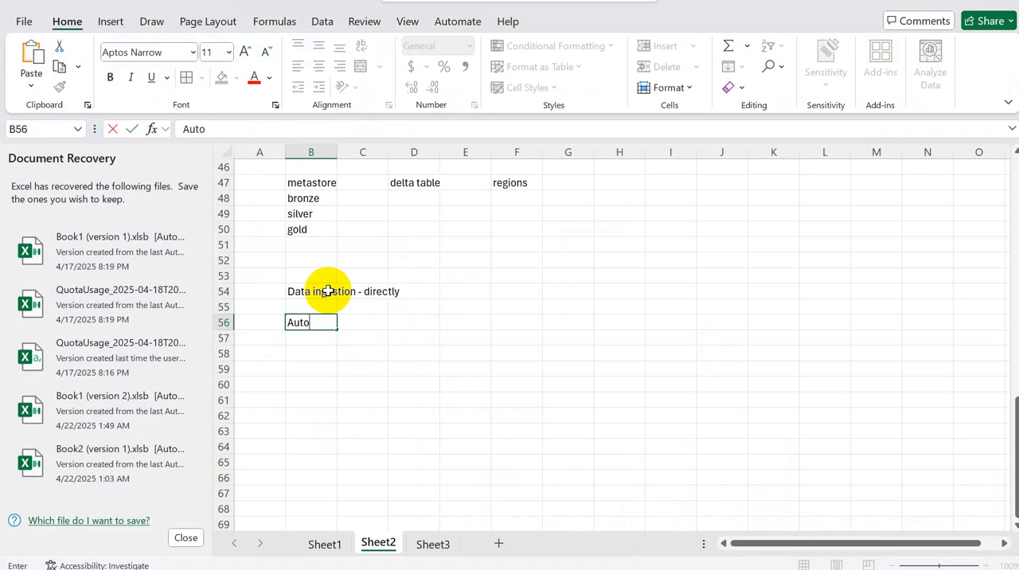
pyautogui.write(' Loader')
pyautogui.press('Return')
pyautogui.press('Return')
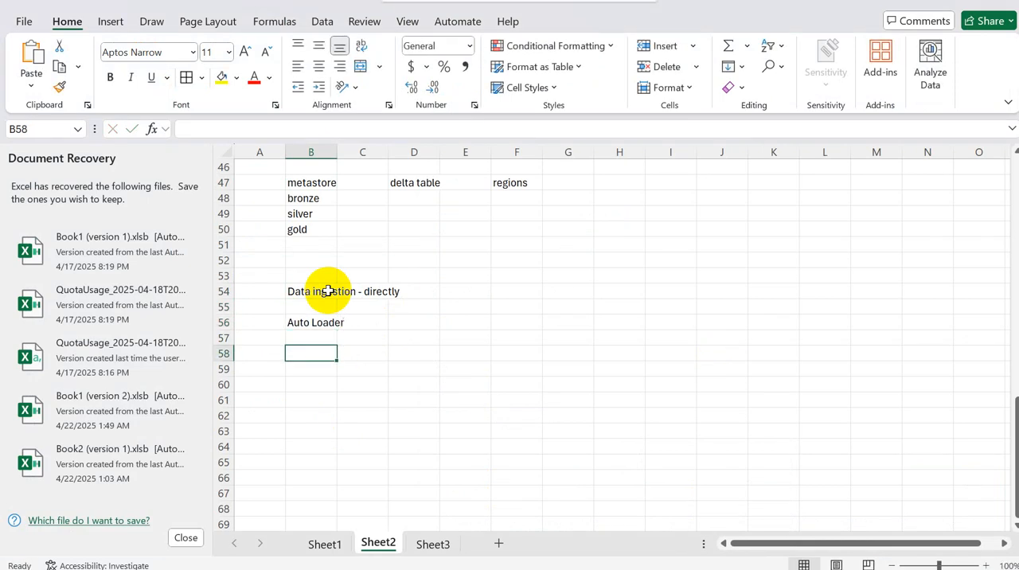
pyautogui.write('Spar')
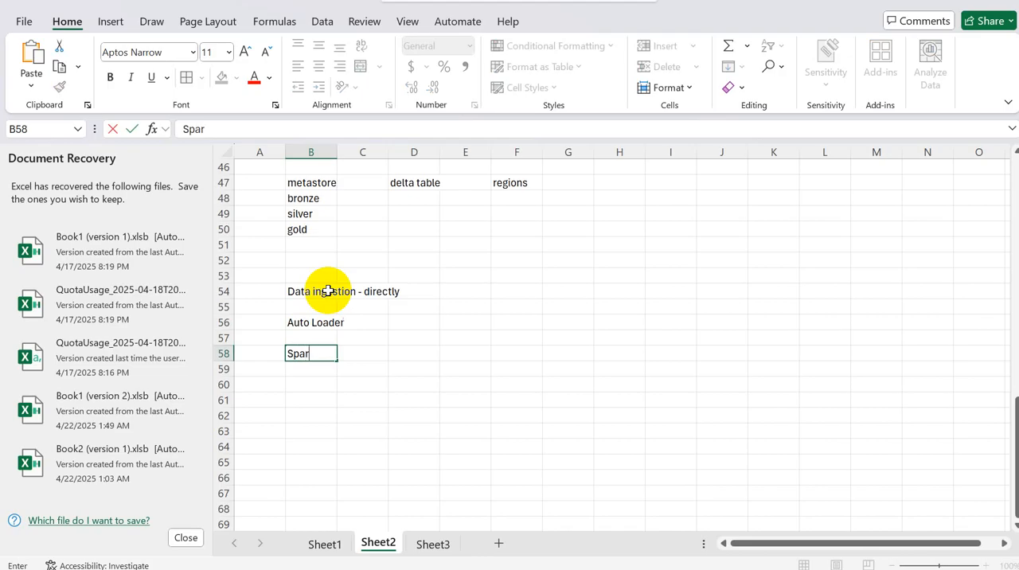
pyautogui.write('k Streaming')
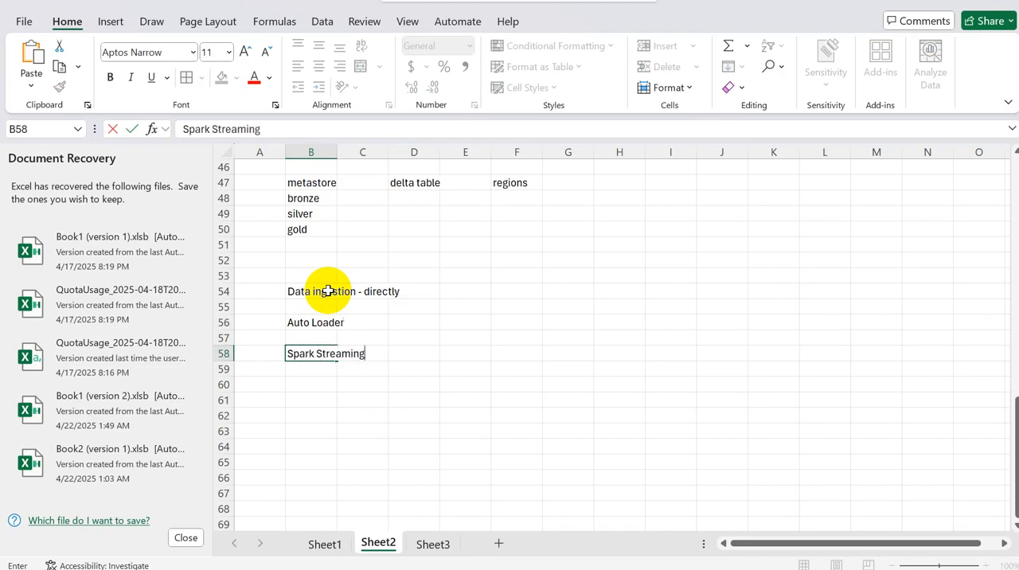
pyautogui.press('Return')
pyautogui.press('Return')
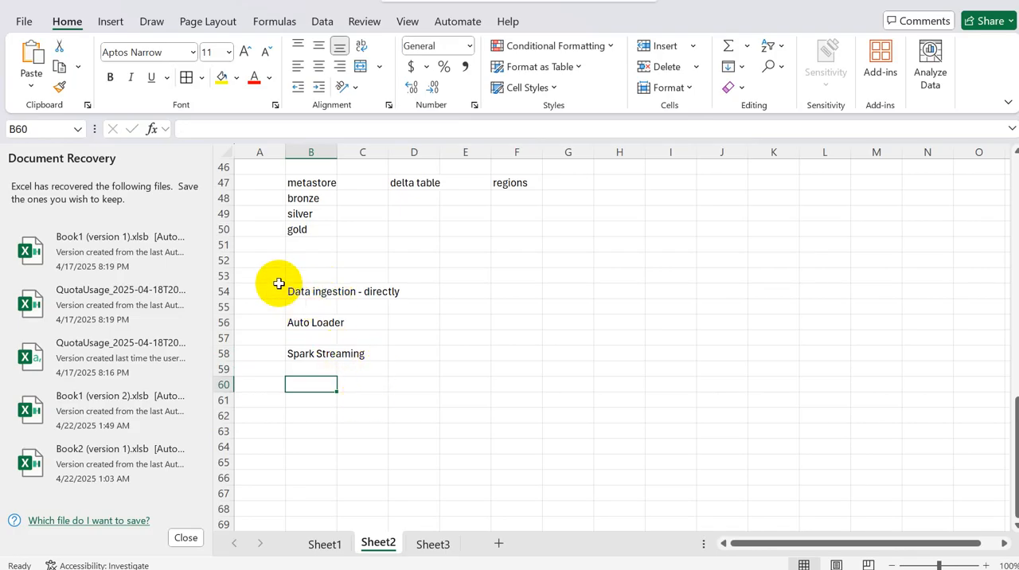
pyautogui.moveTo(278, 283); pyautogui.dragTo(434, 356)
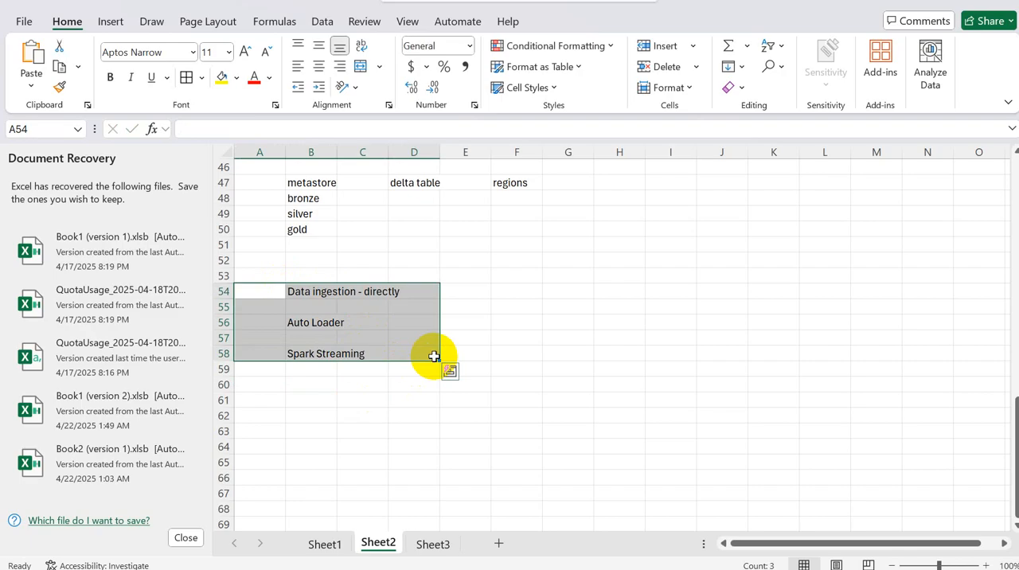
pyautogui.click(330, 355)
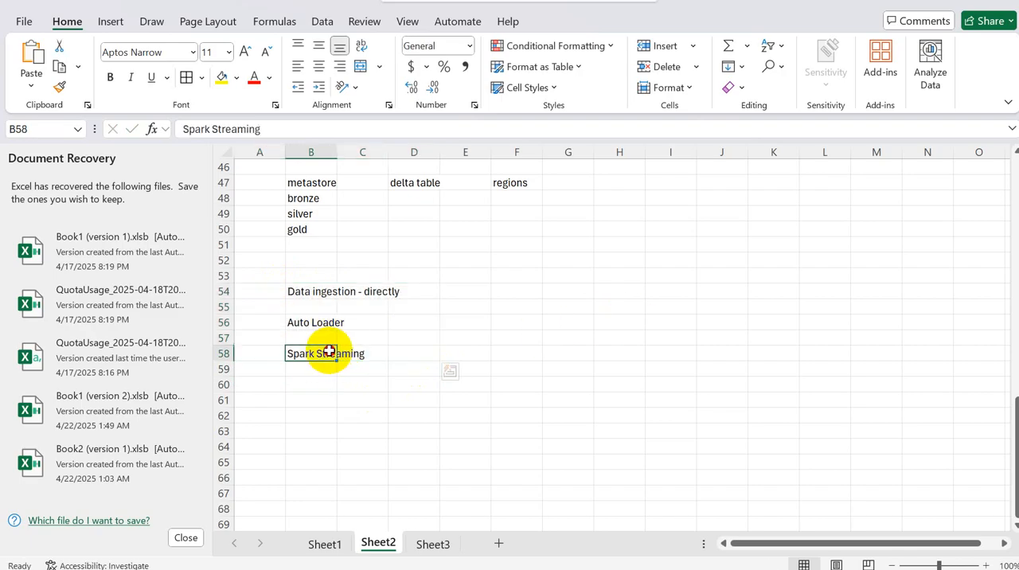
pyautogui.click(547, 322)
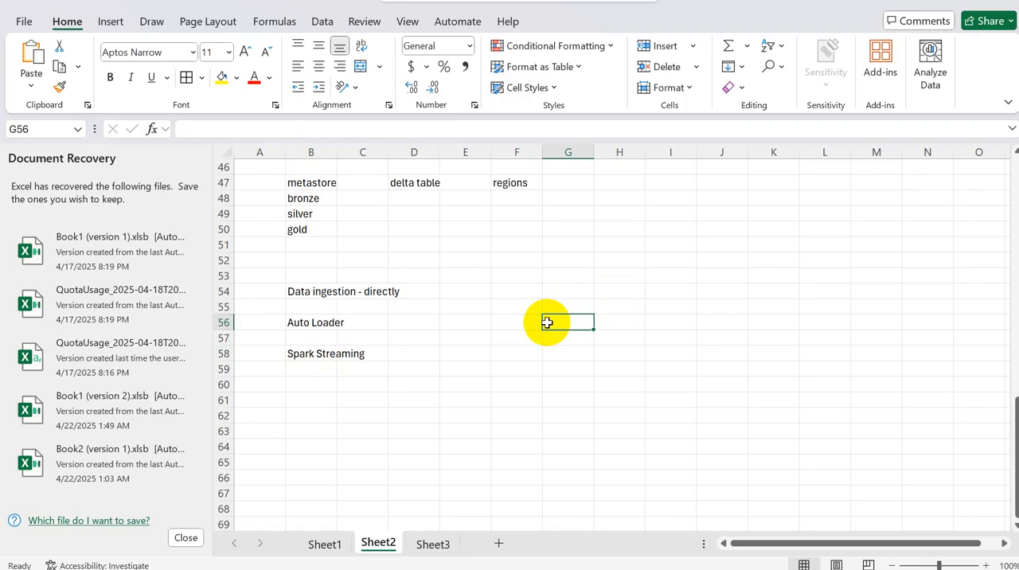
# Step: Enter the example source "bank system" in cell F53 and "Account" in cell F55
pyautogui.click(513, 285)
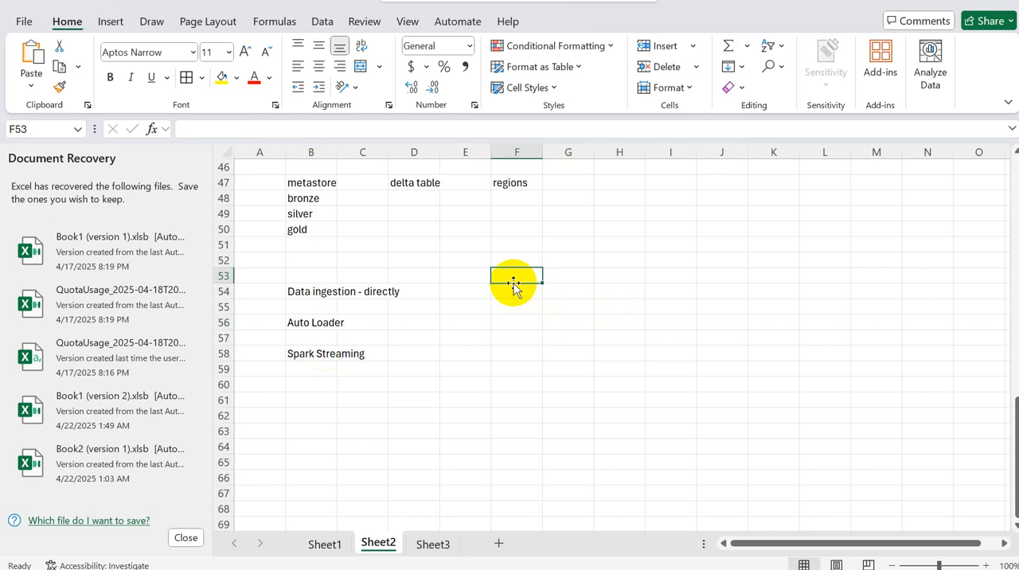
pyautogui.write('bank')
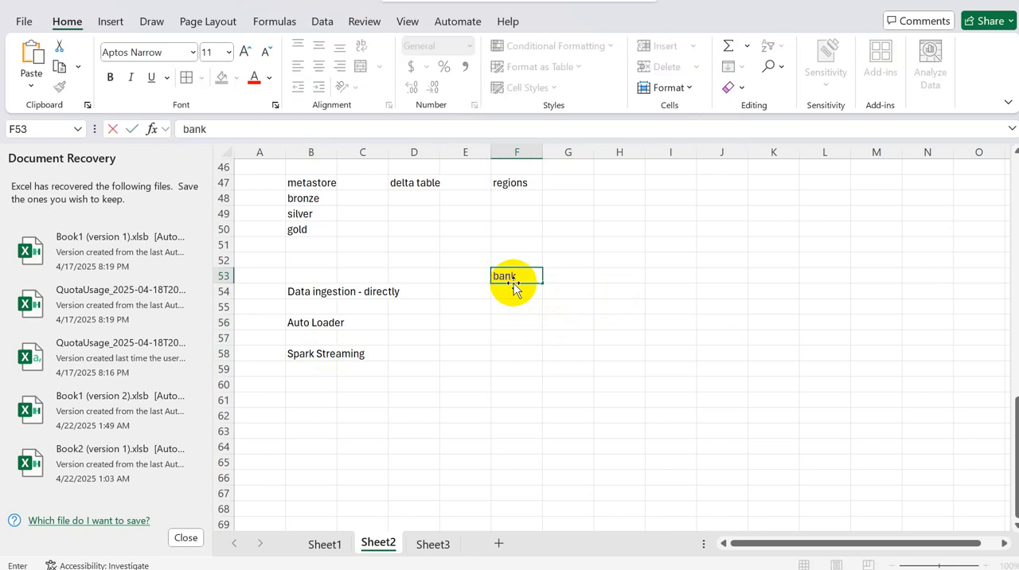
pyautogui.write(' system')
pyautogui.click(509, 313)
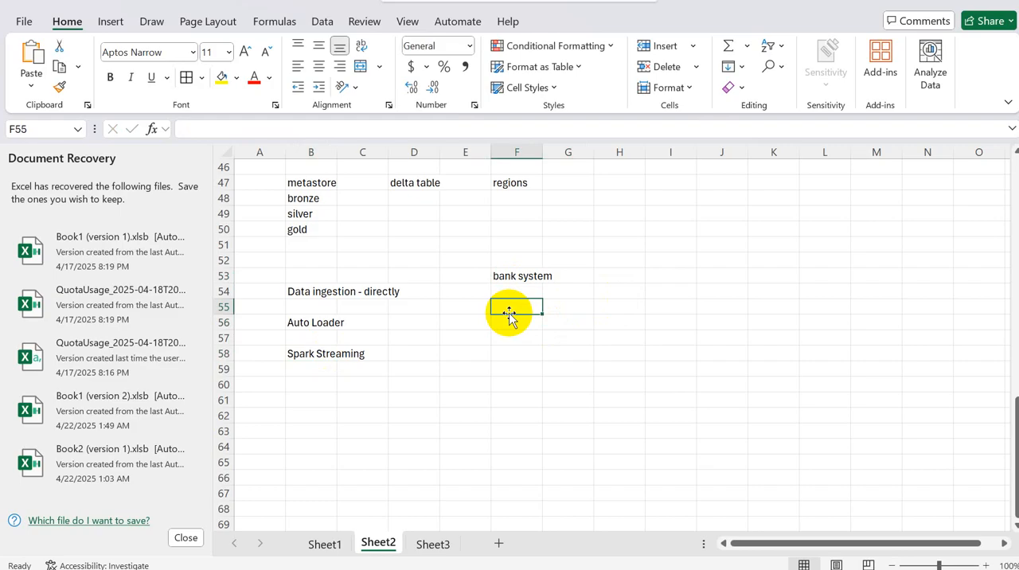
pyautogui.write('Acco')
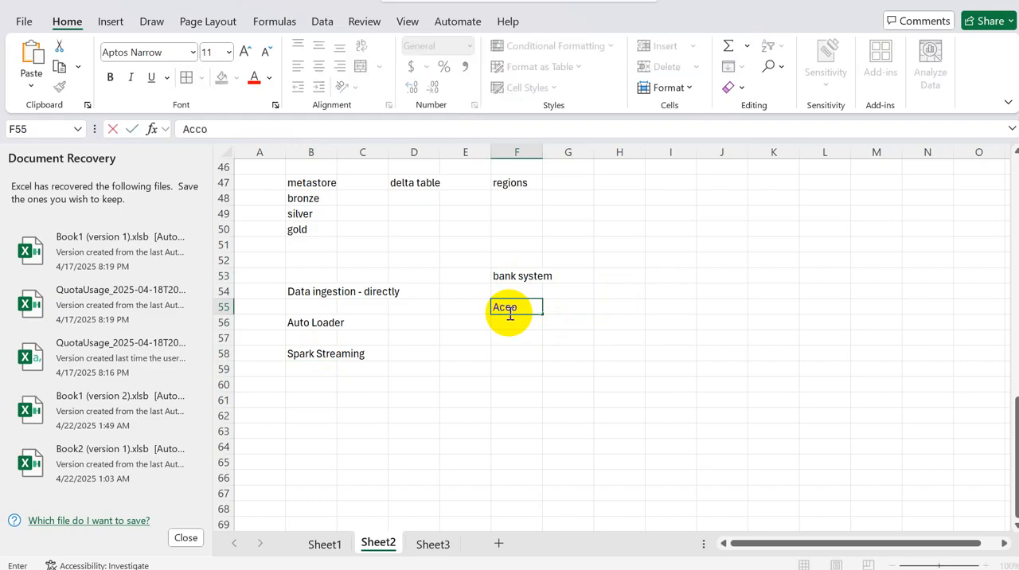
pyautogui.write('unt')
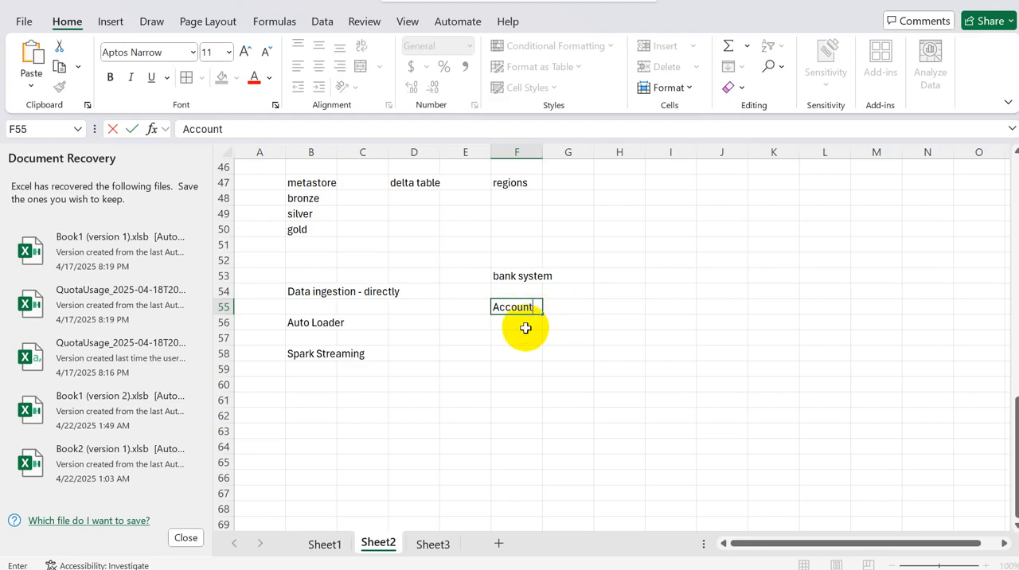
pyautogui.click(526, 326)
pyautogui.click(519, 337)
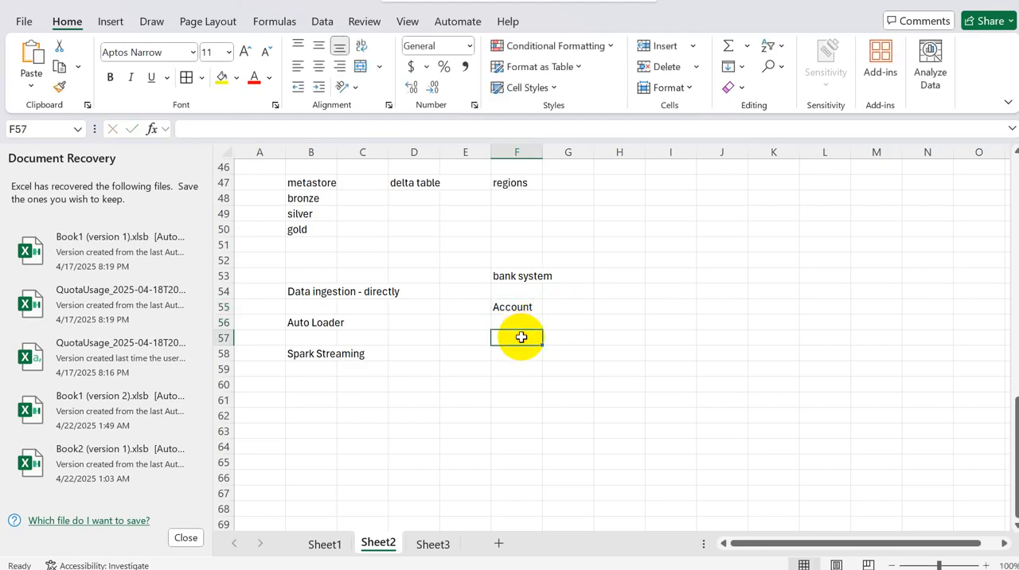
pyautogui.click(635, 289)
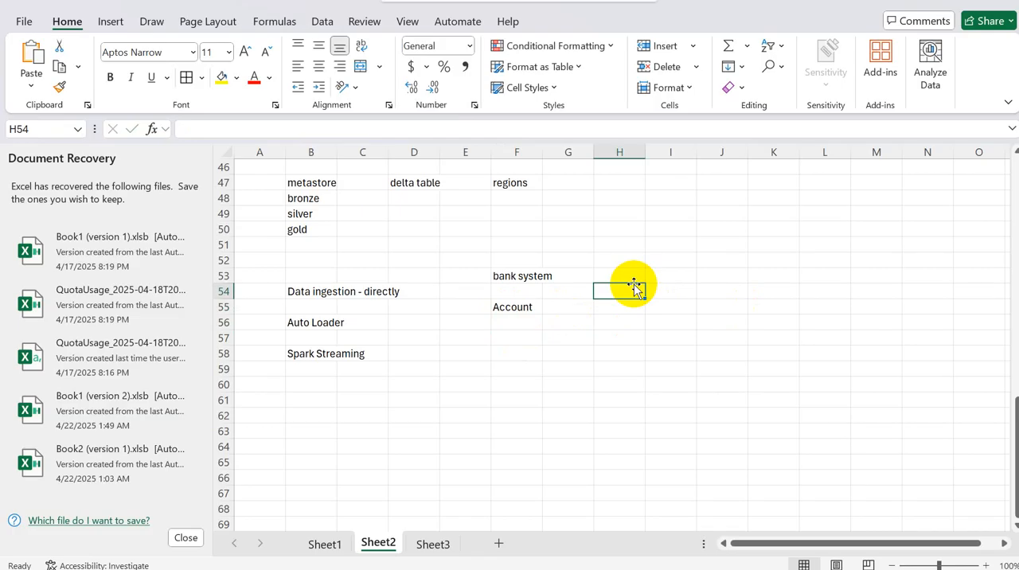
pyautogui.click(525, 328)
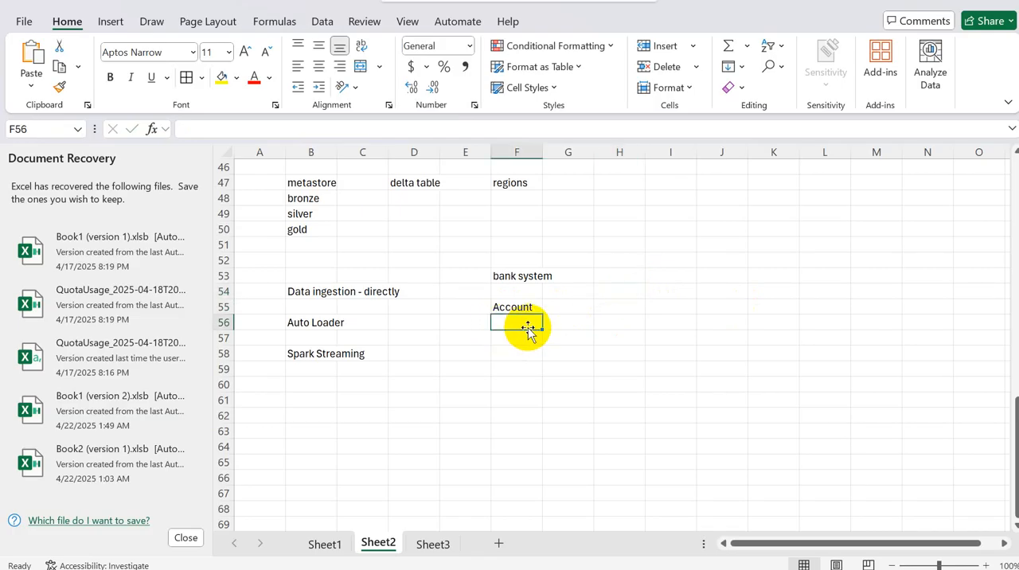
pyautogui.click(793, 324)
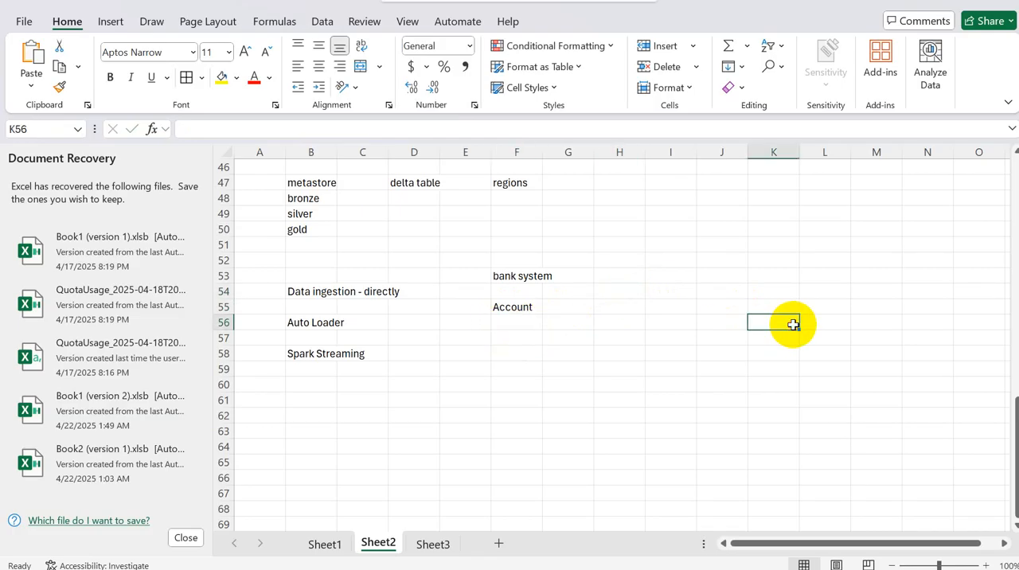
pyautogui.click(539, 322)
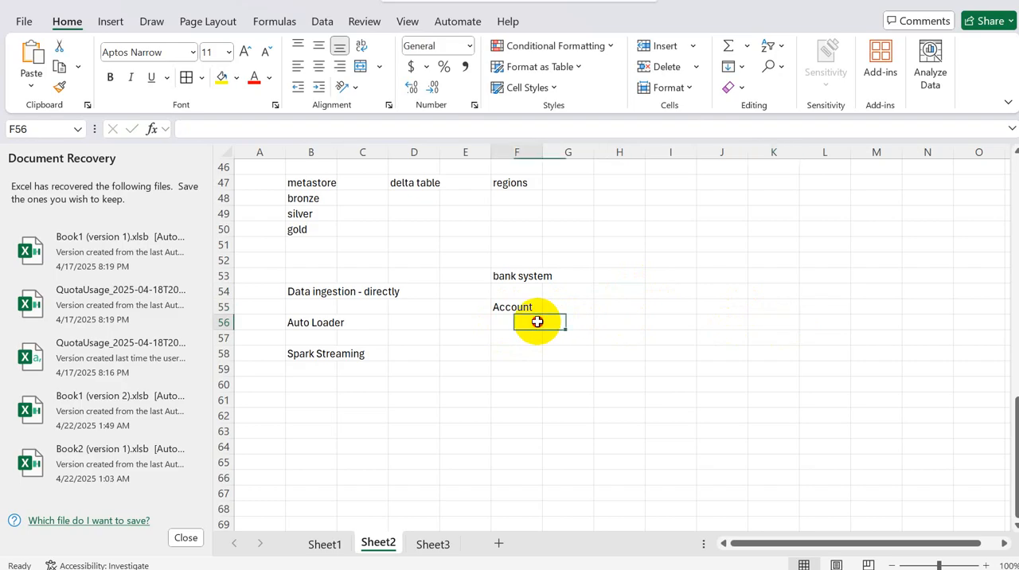
pyautogui.click(747, 320)
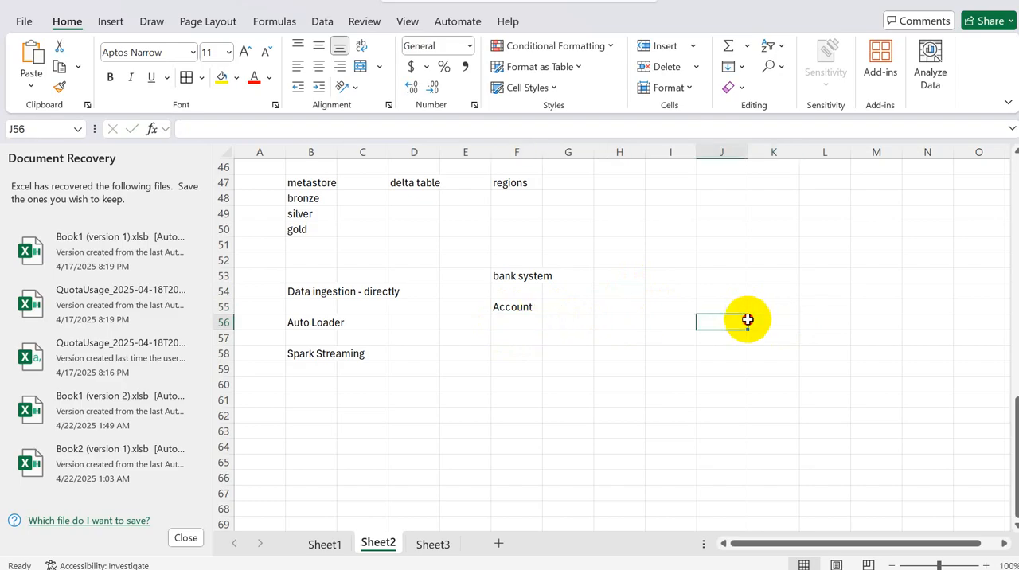
pyautogui.click(507, 321)
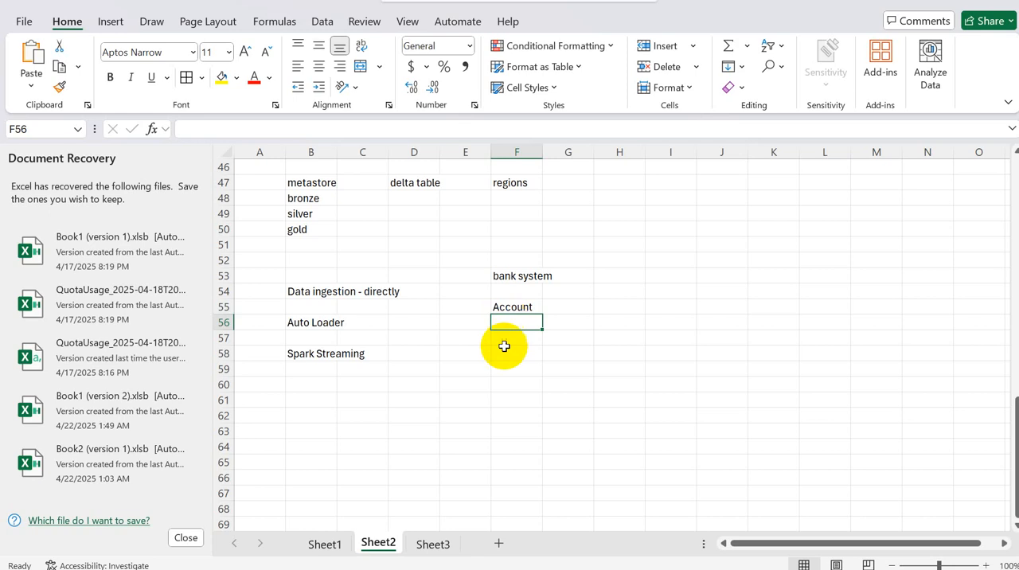
# Step: Enter "ADF" in cell F58 and "triggering" in cell F60 below the bank system example
pyautogui.click(503, 350)
pyautogui.write('ADF')
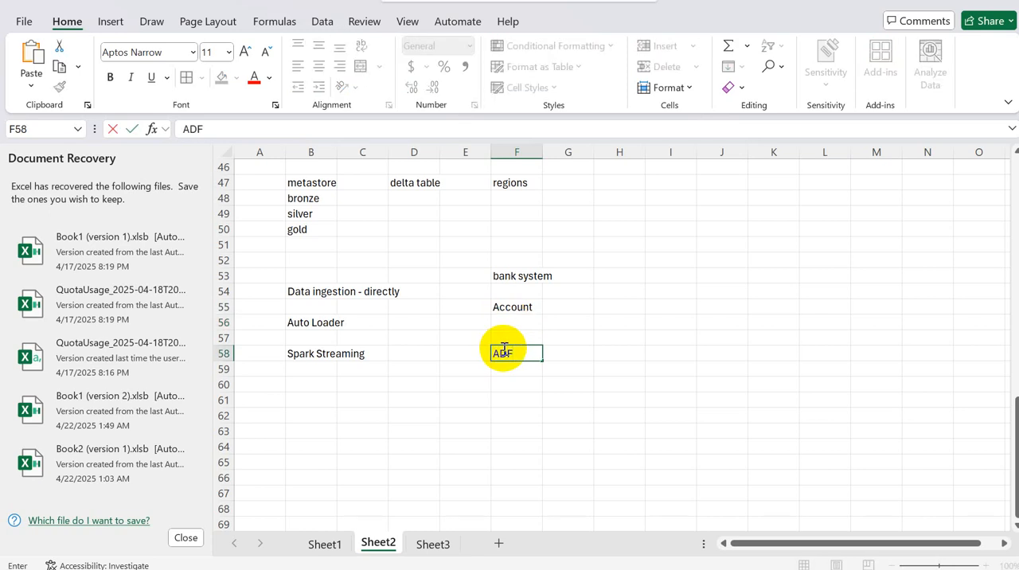
pyautogui.press('Return')
pyautogui.press('Return')
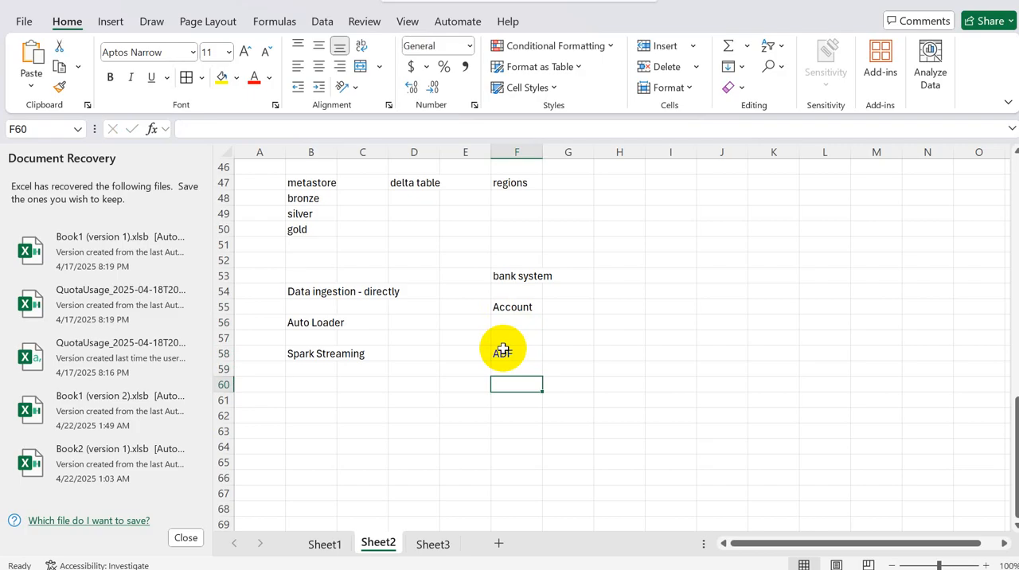
pyautogui.write('trigger')
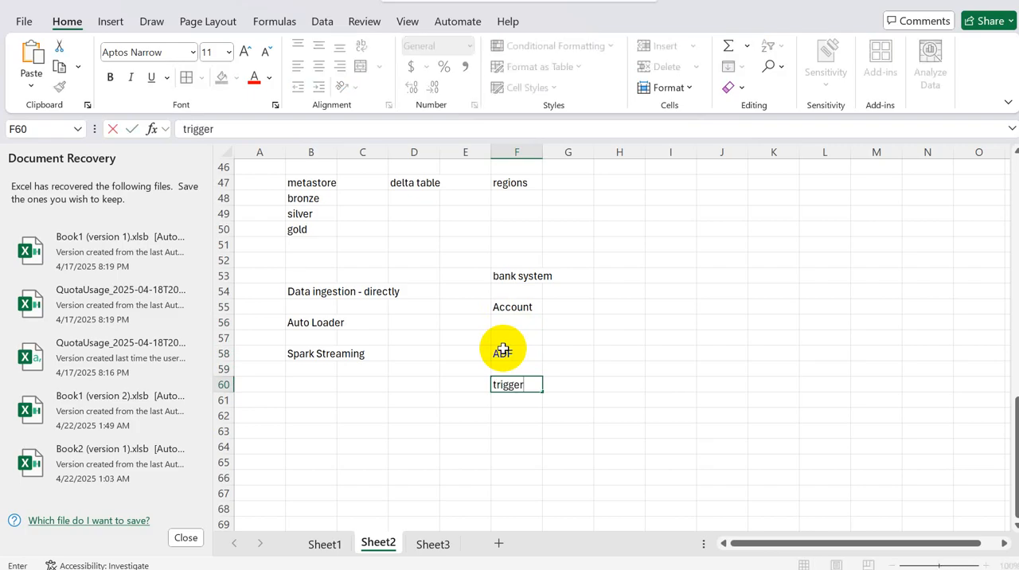
pyautogui.write('ing')
pyautogui.press('Return')
pyautogui.press('Return')
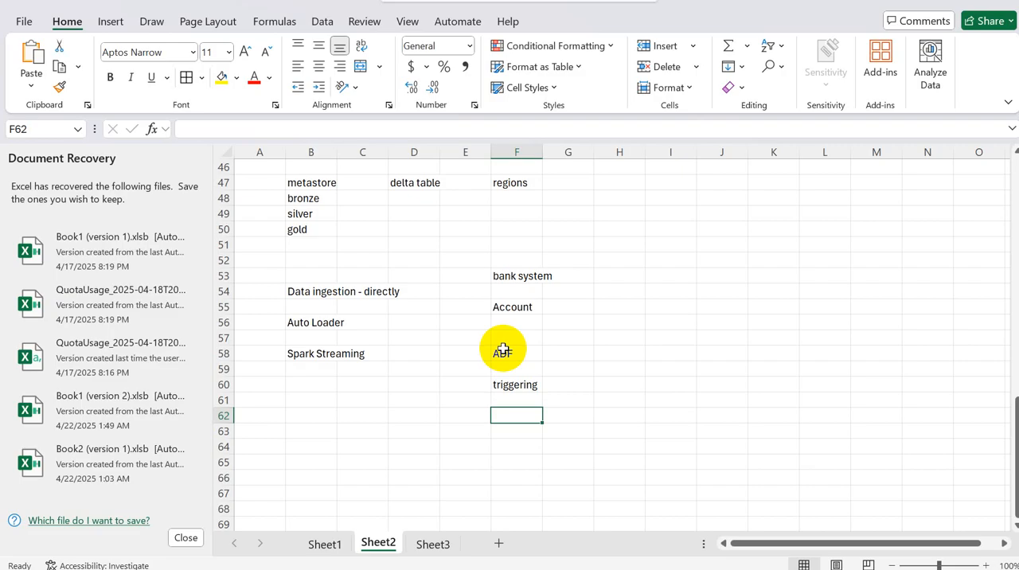
pyautogui.click(305, 353)
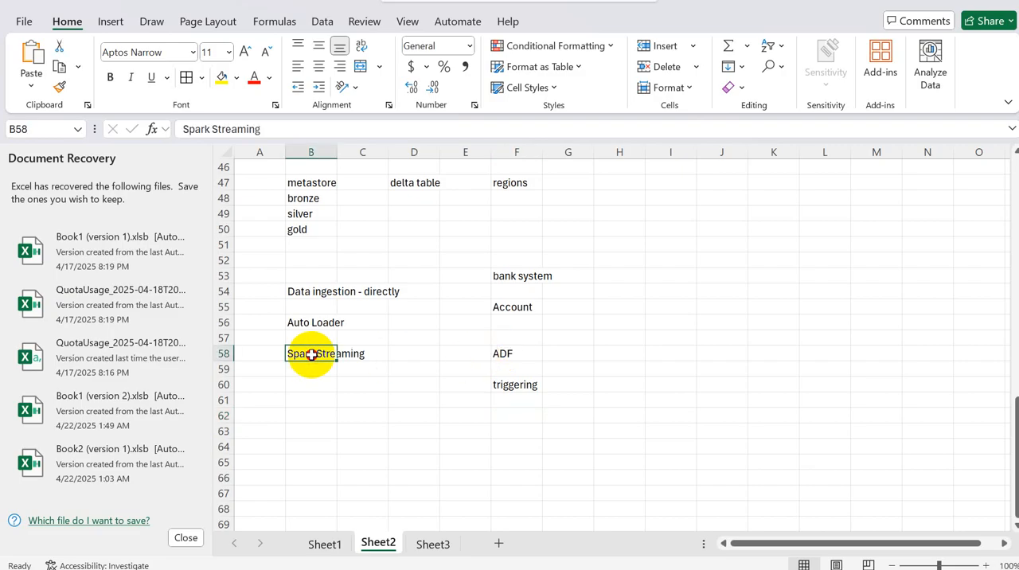
pyautogui.click(500, 353)
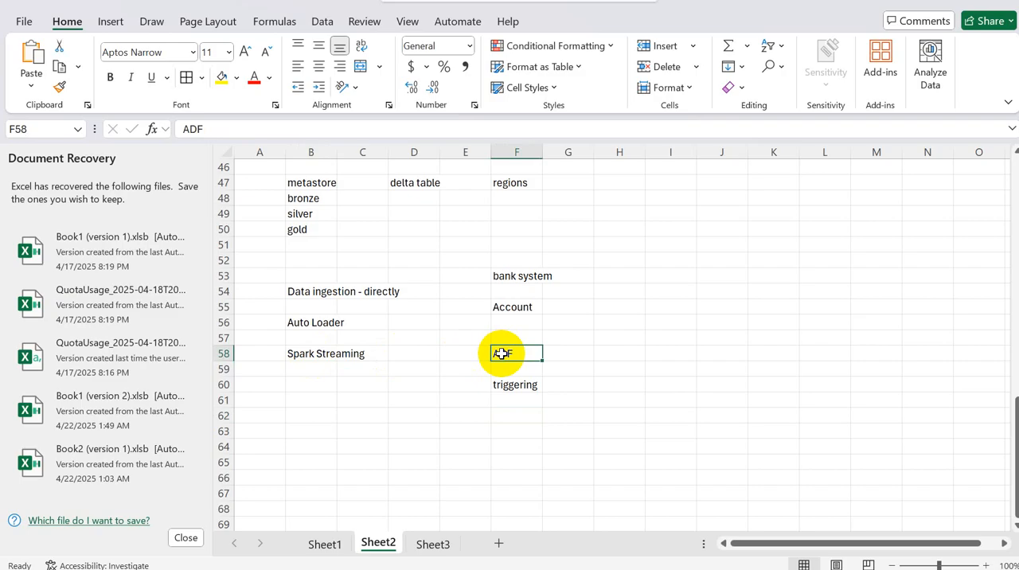
pyautogui.click(529, 322)
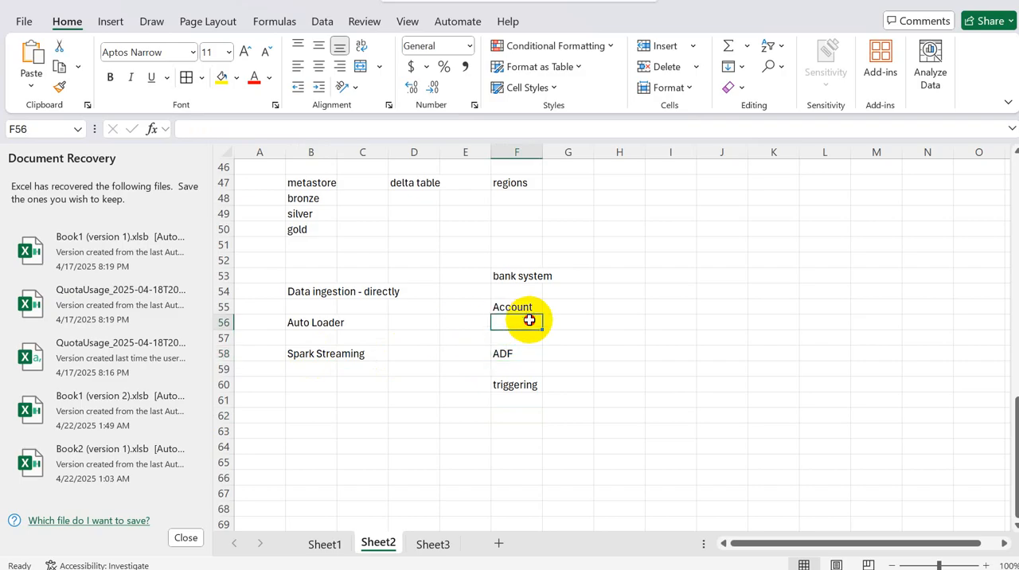
# Step: Enter the note "delta" in cell I56, beside the bank system example
pyautogui.click(661, 324)
pyautogui.write('delt')
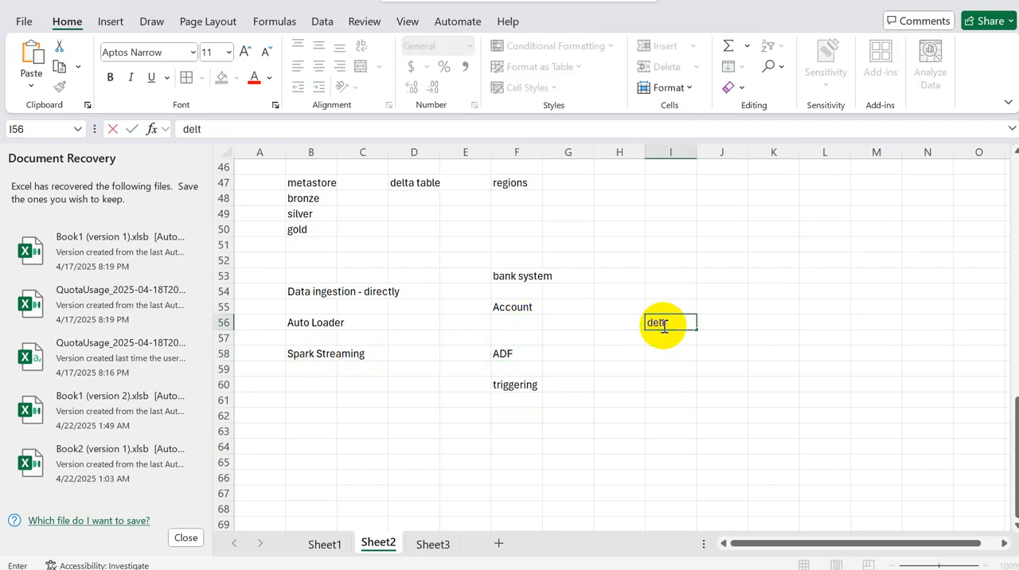
pyautogui.write('a')
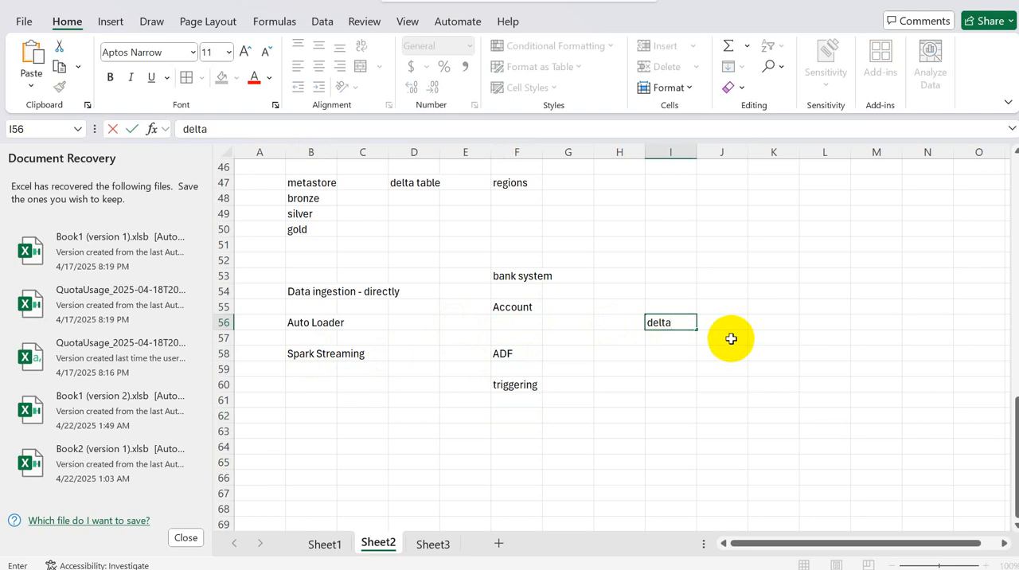
pyautogui.click(671, 336)
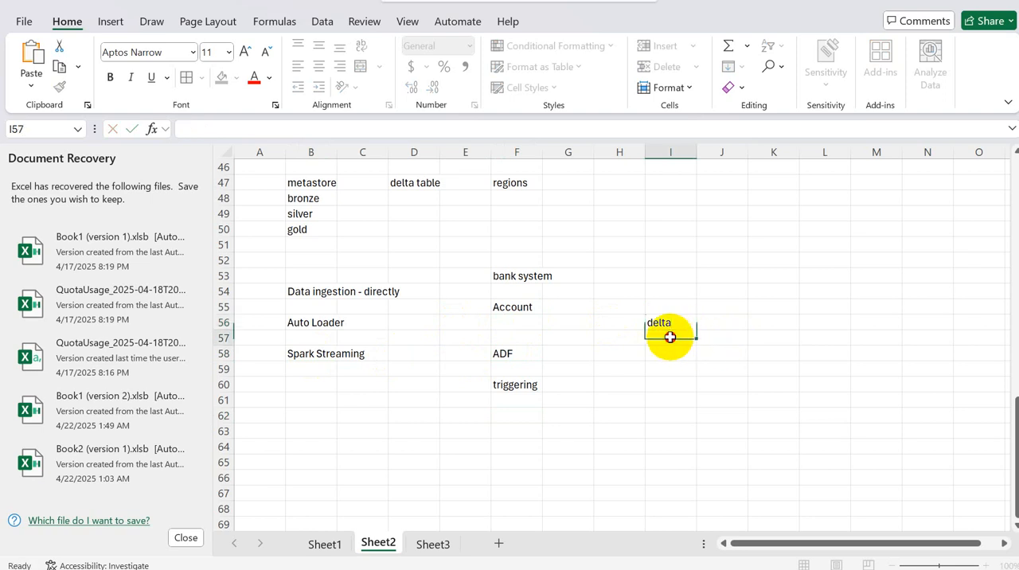
pyautogui.click(301, 354)
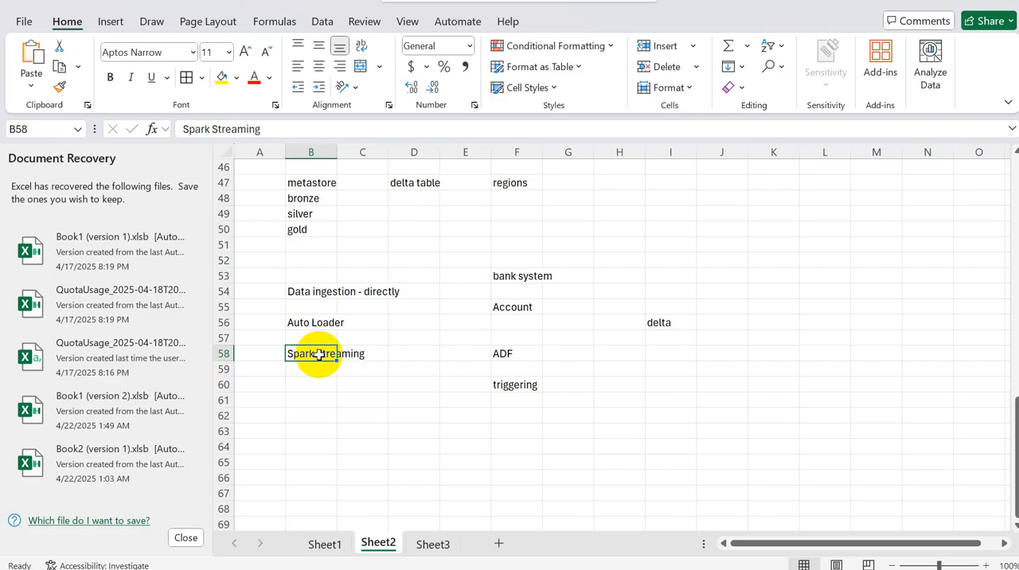
pyautogui.click(322, 322)
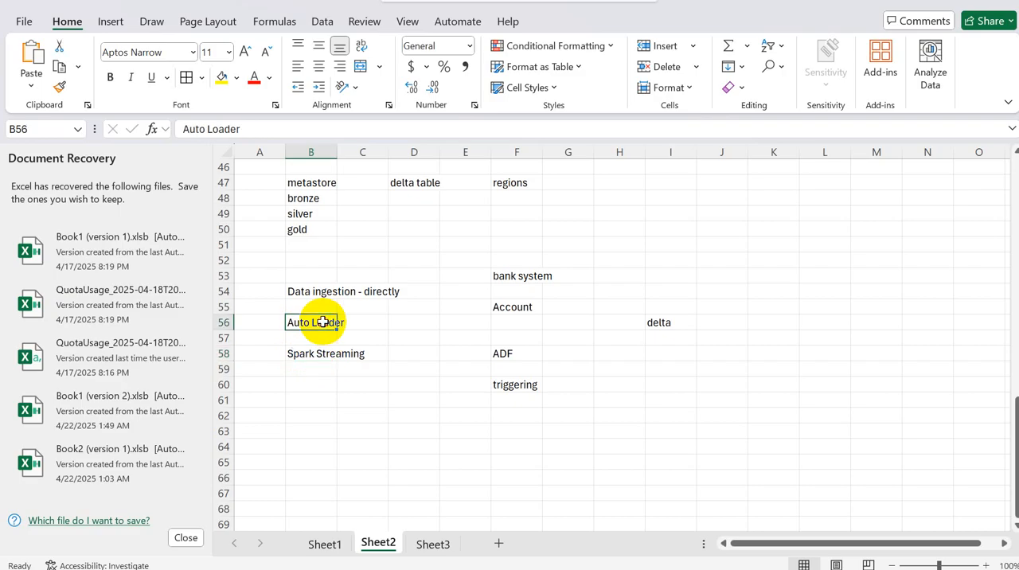
pyautogui.click(551, 323)
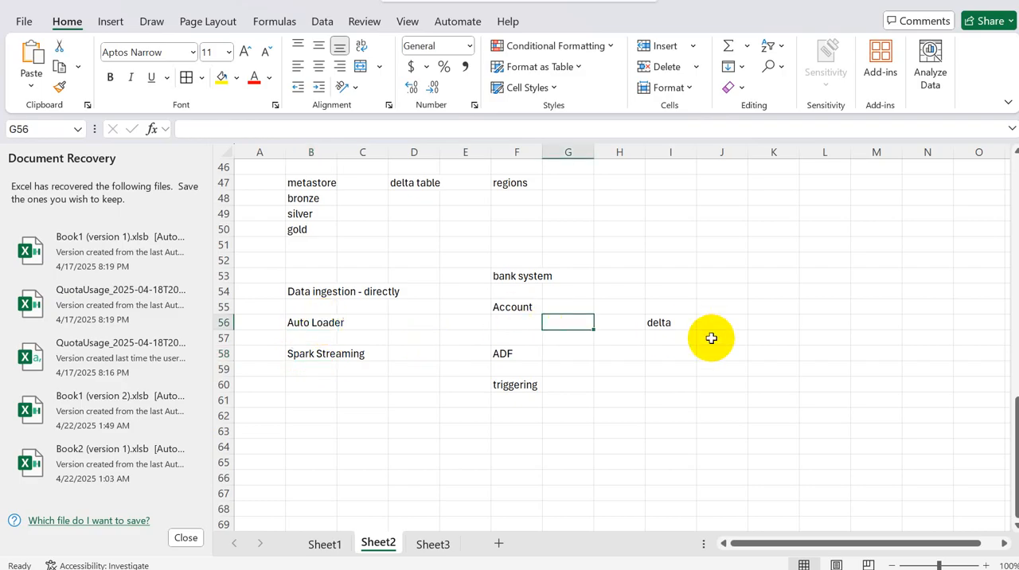